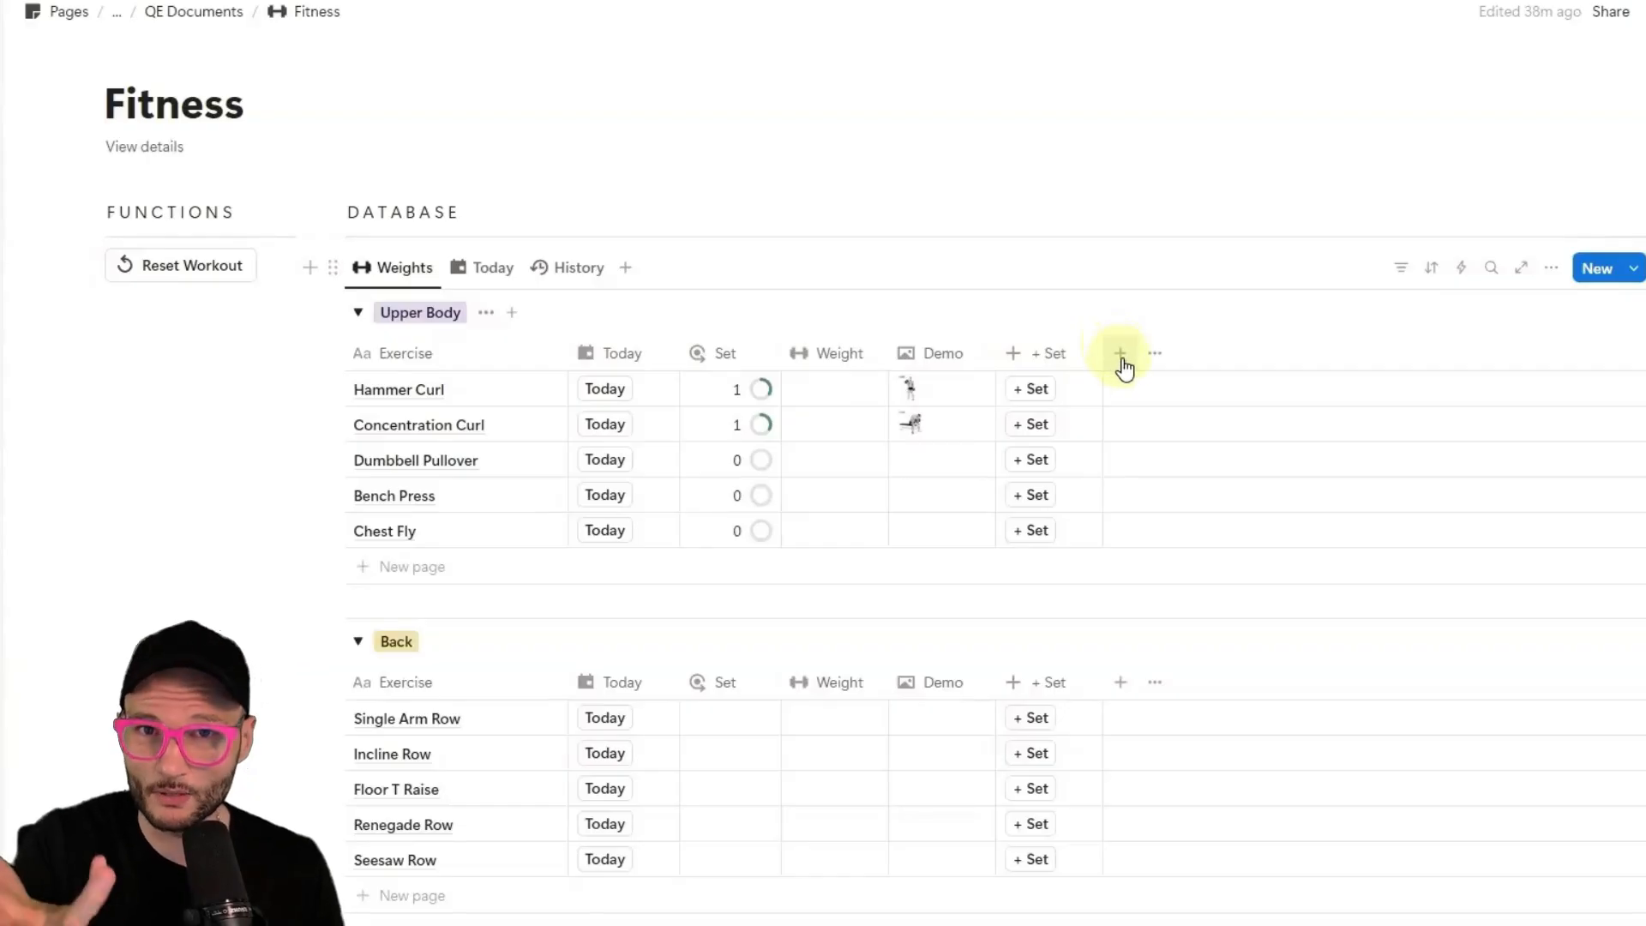
Add a text property named Log to the fitness database.
left_click(1016, 362)
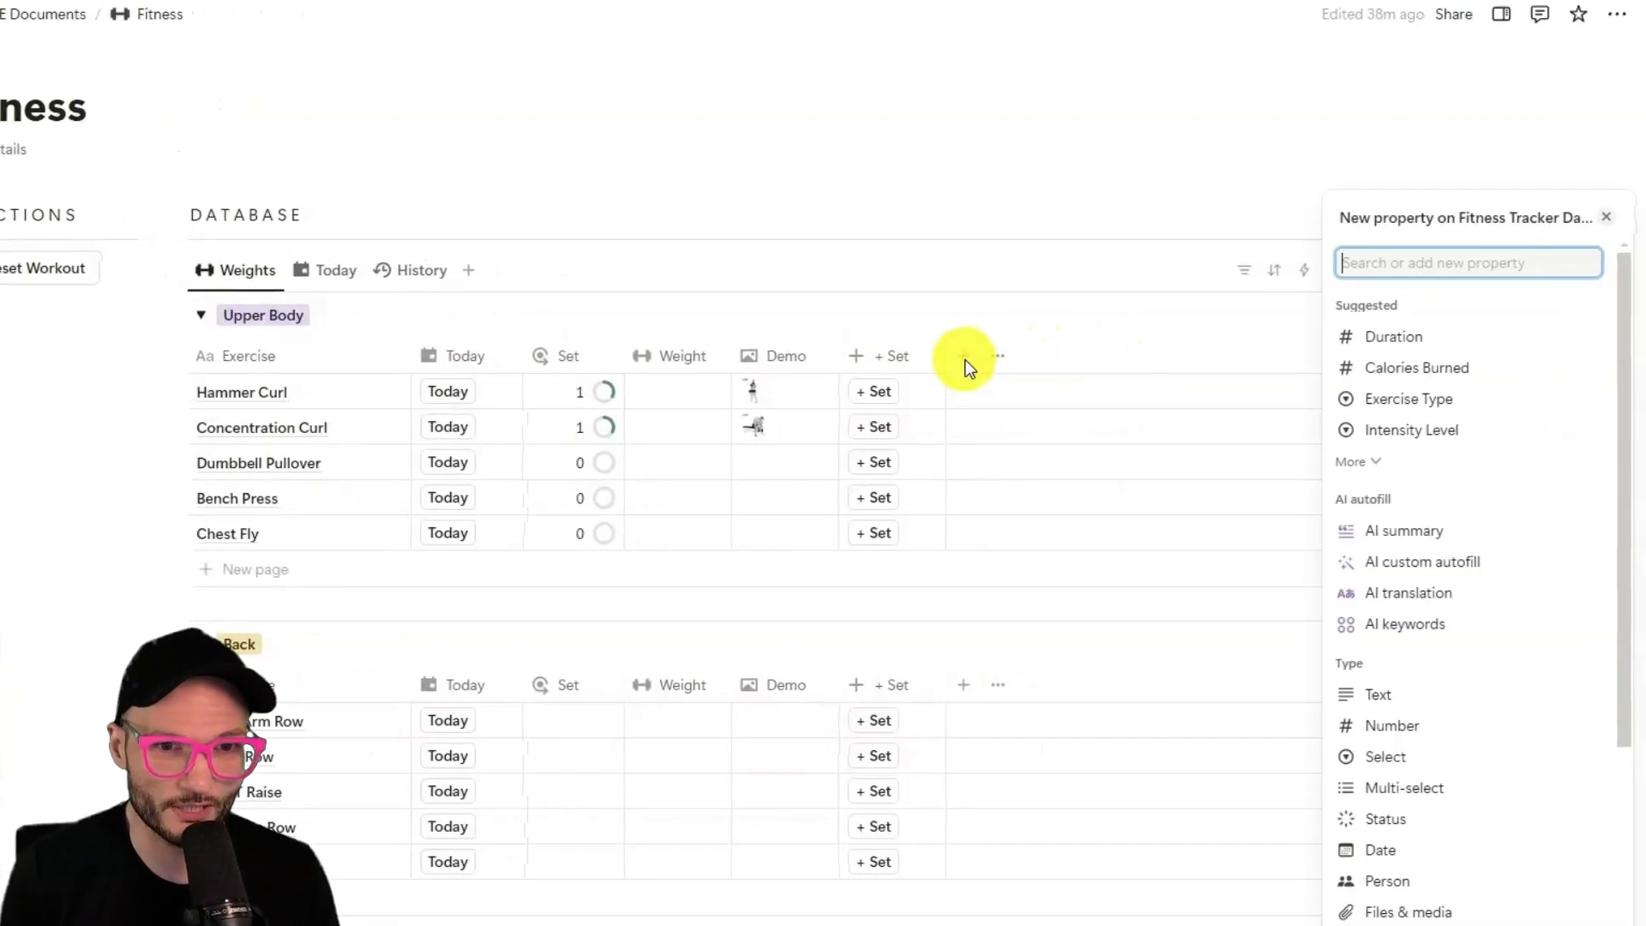
left_click(1406, 699)
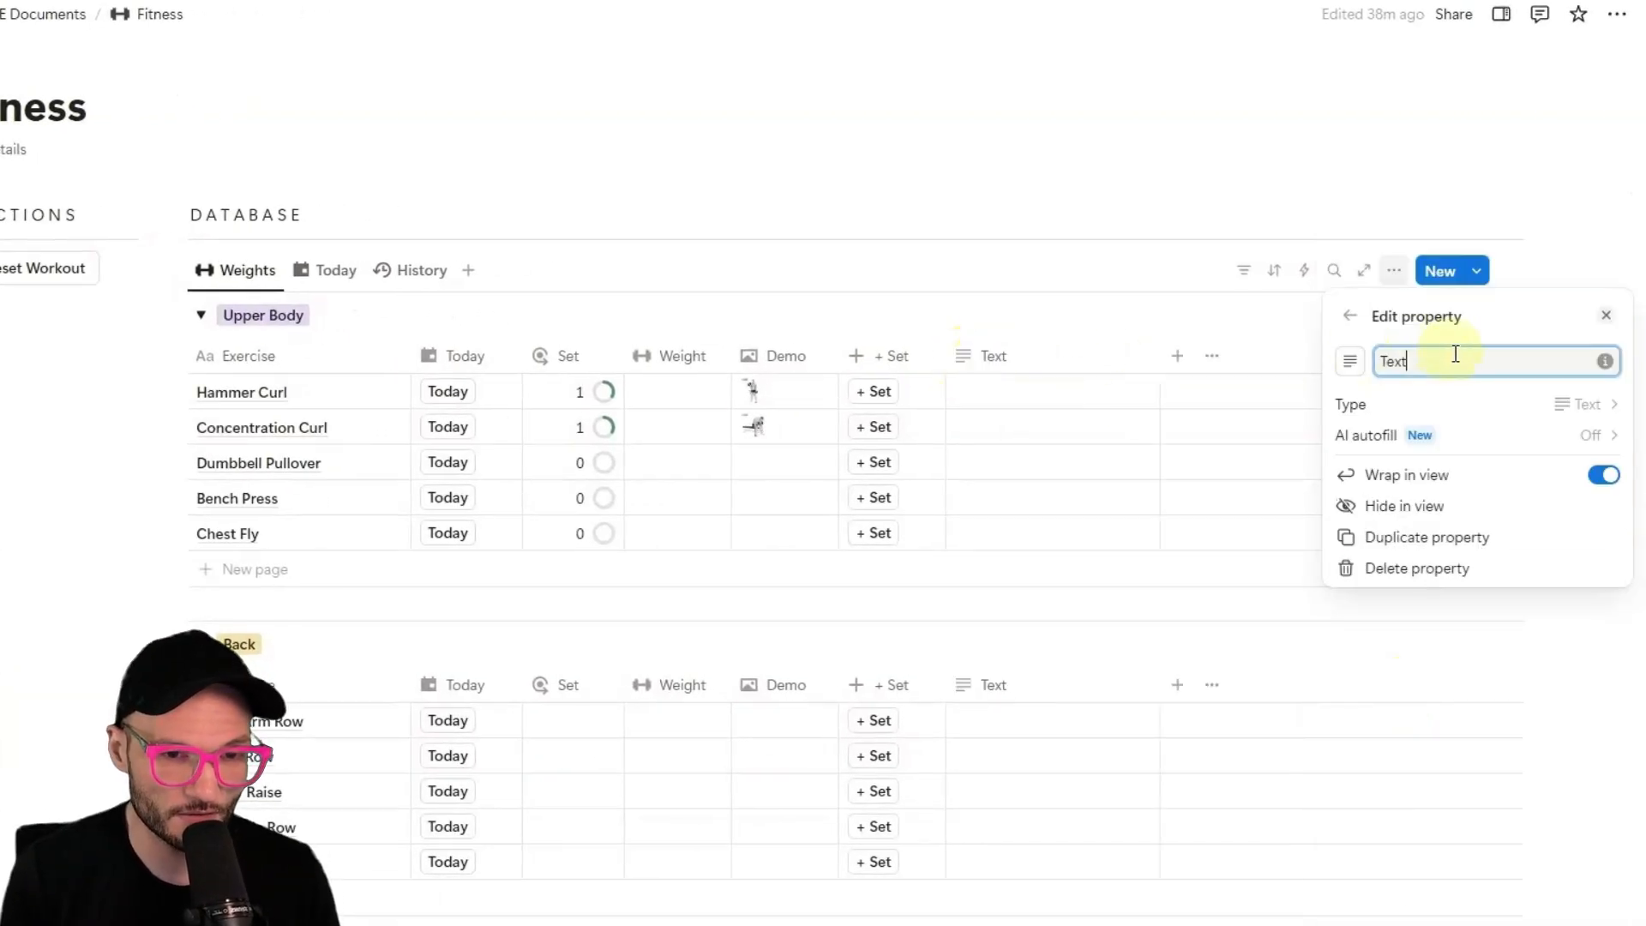
type("Log")
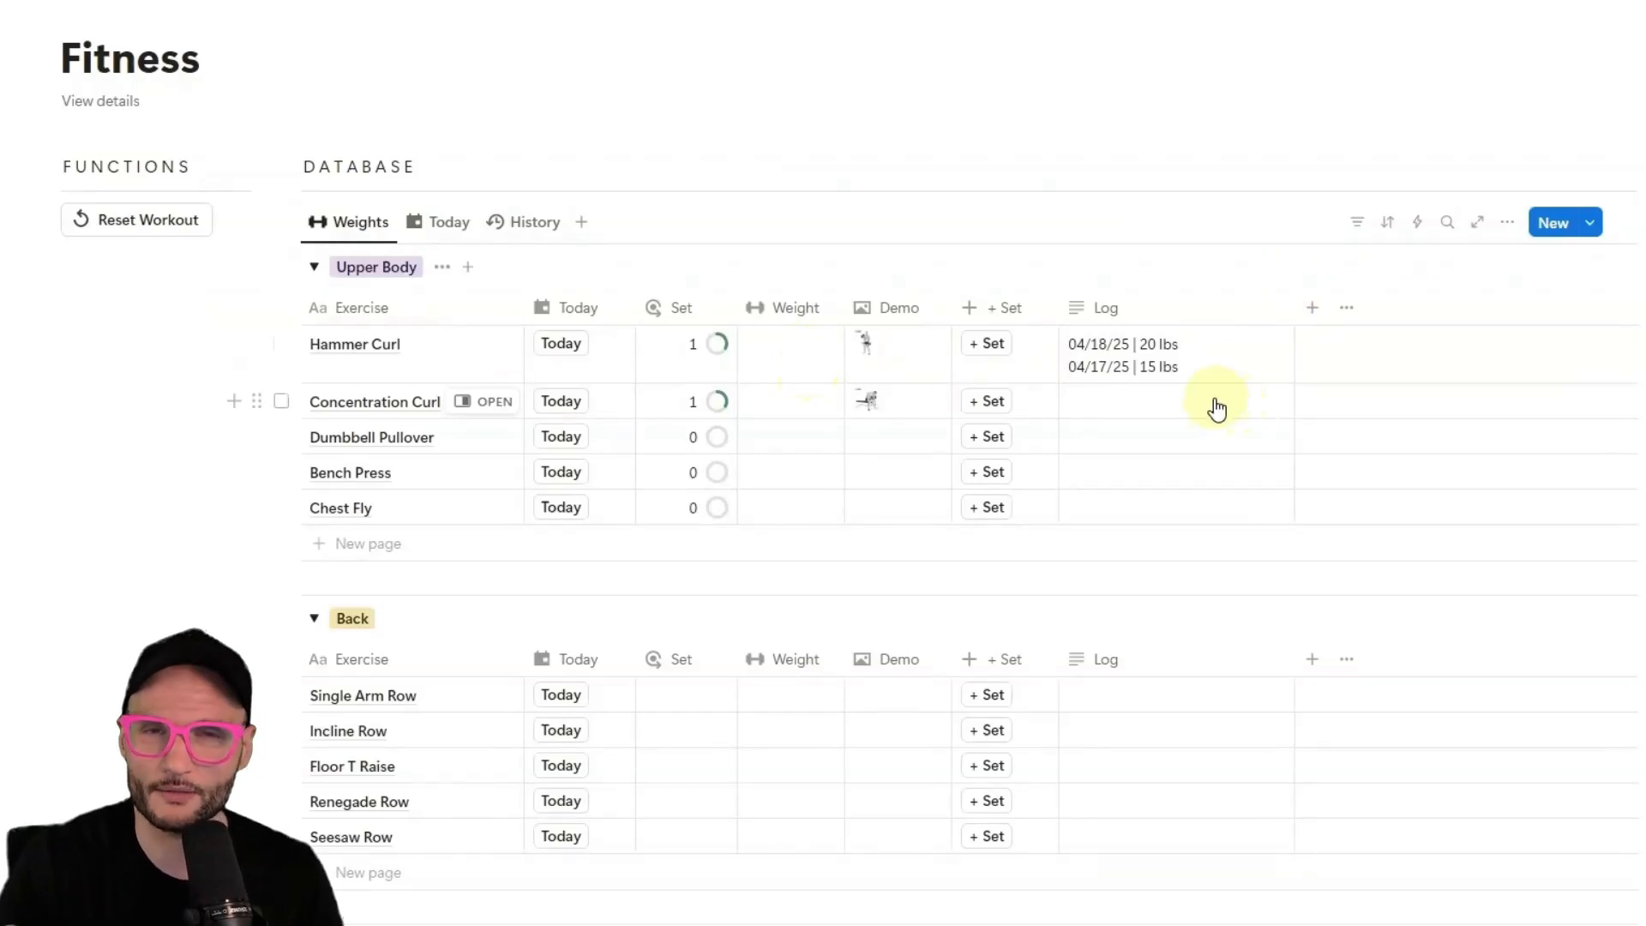
Enter 20 as the weight for Hammer Curl and raise it to 25.
left_click(800, 351)
type("20")
key("Return")
key("Up")
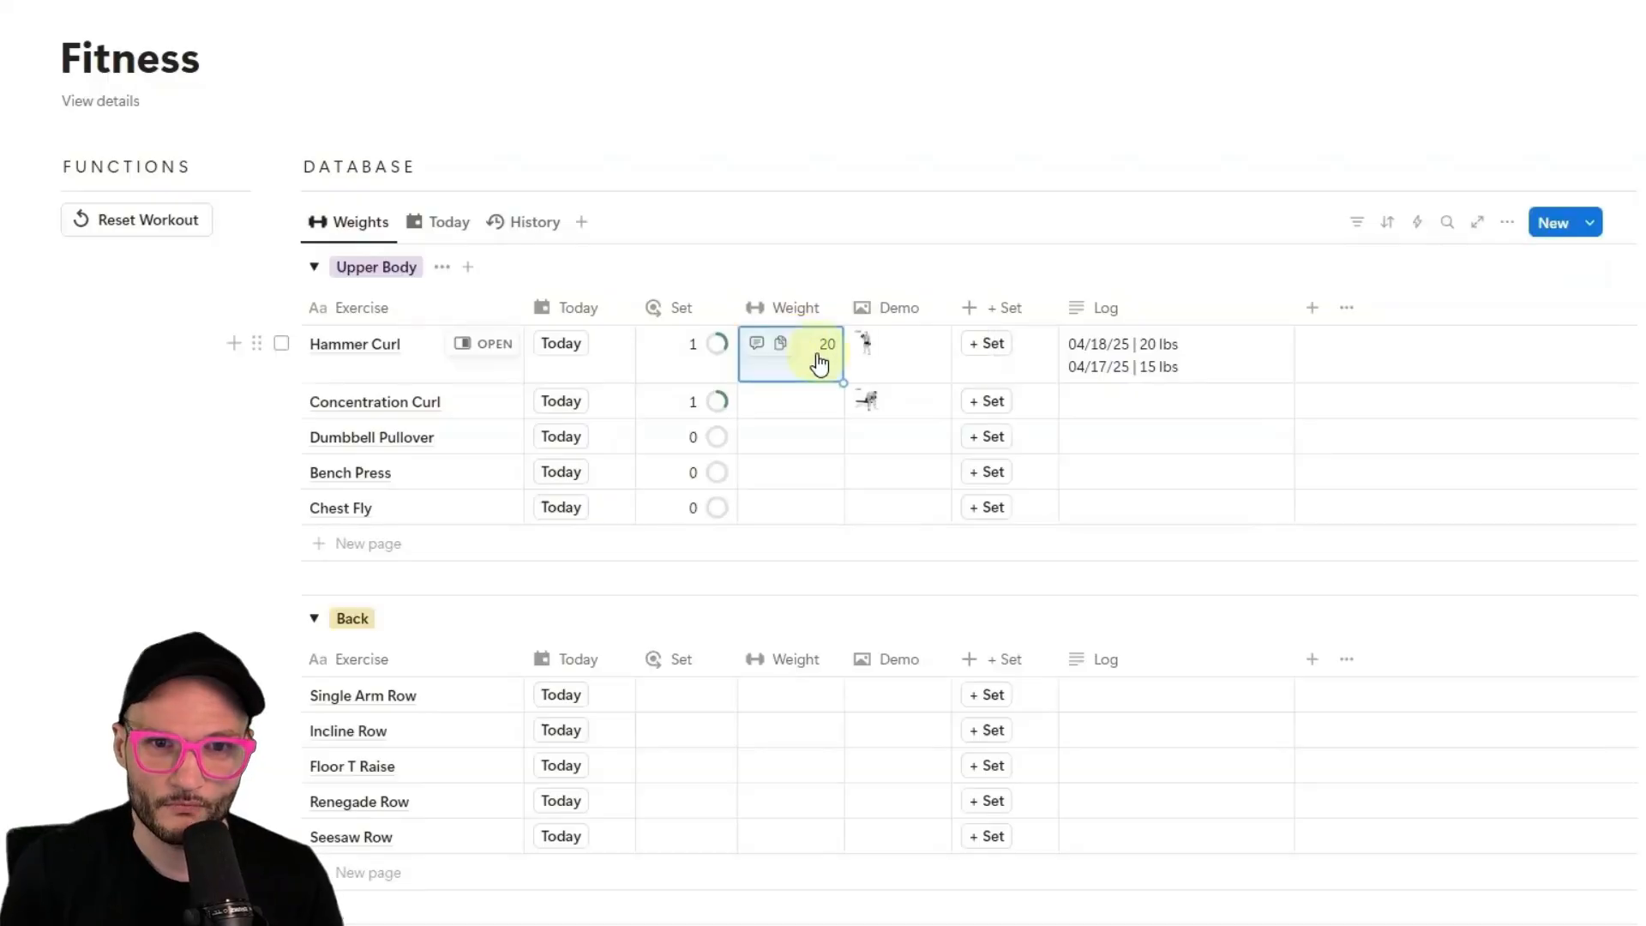
type("25")
key("Return")
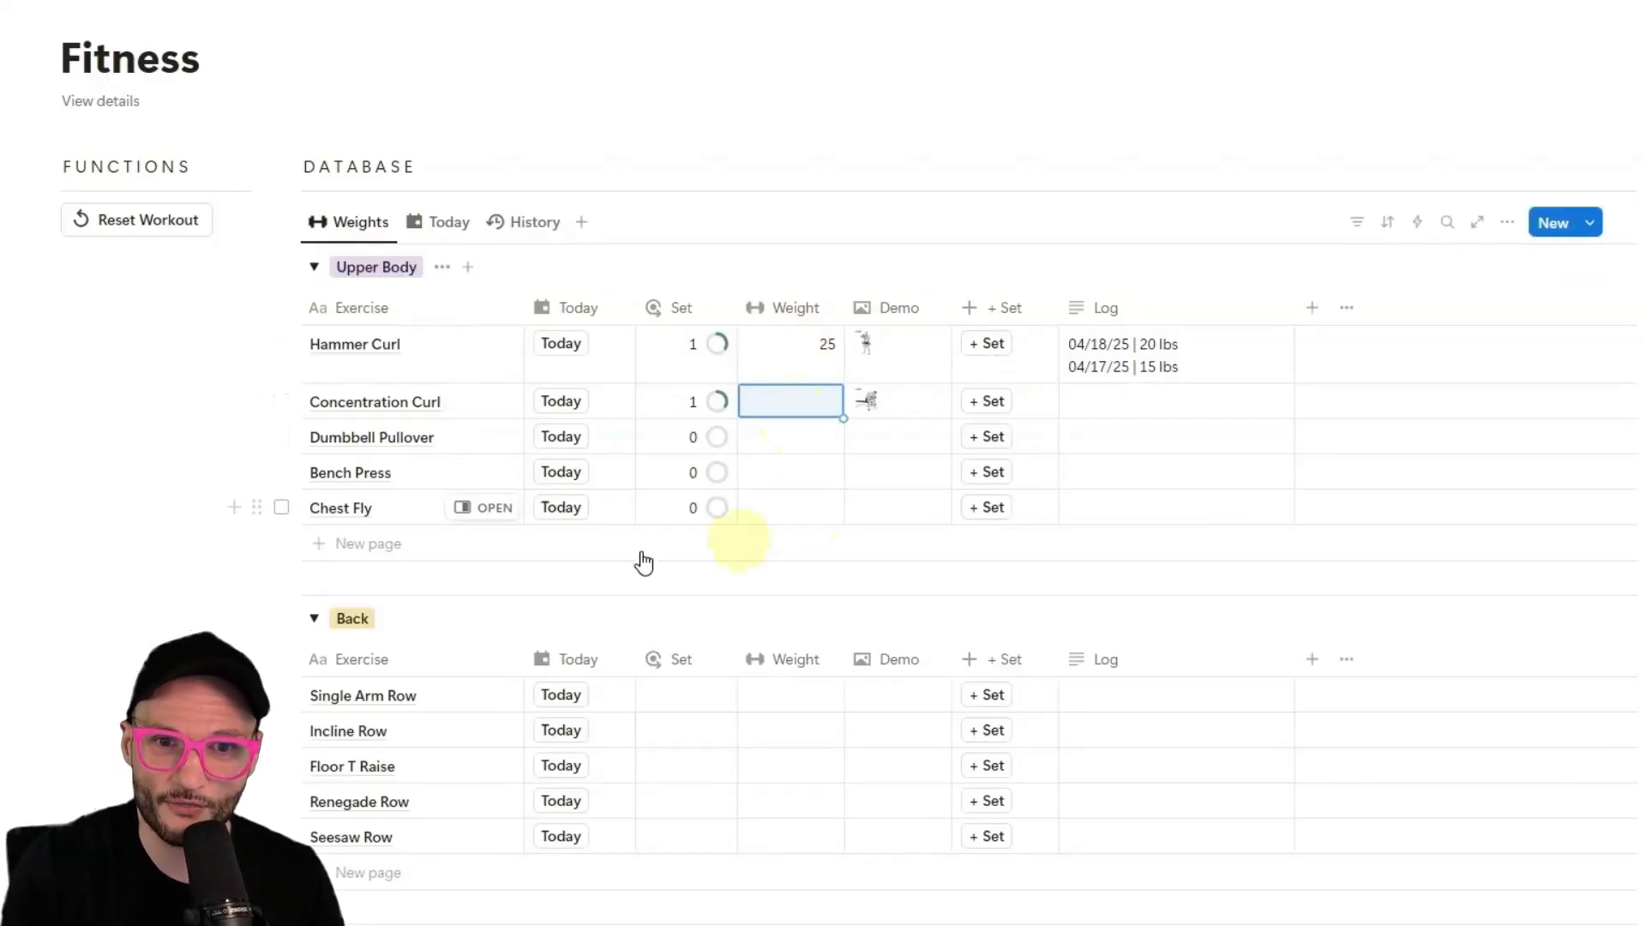
Add a Tricep Extension exercise to the Upper Body group with a weight of 20.
left_click(379, 548)
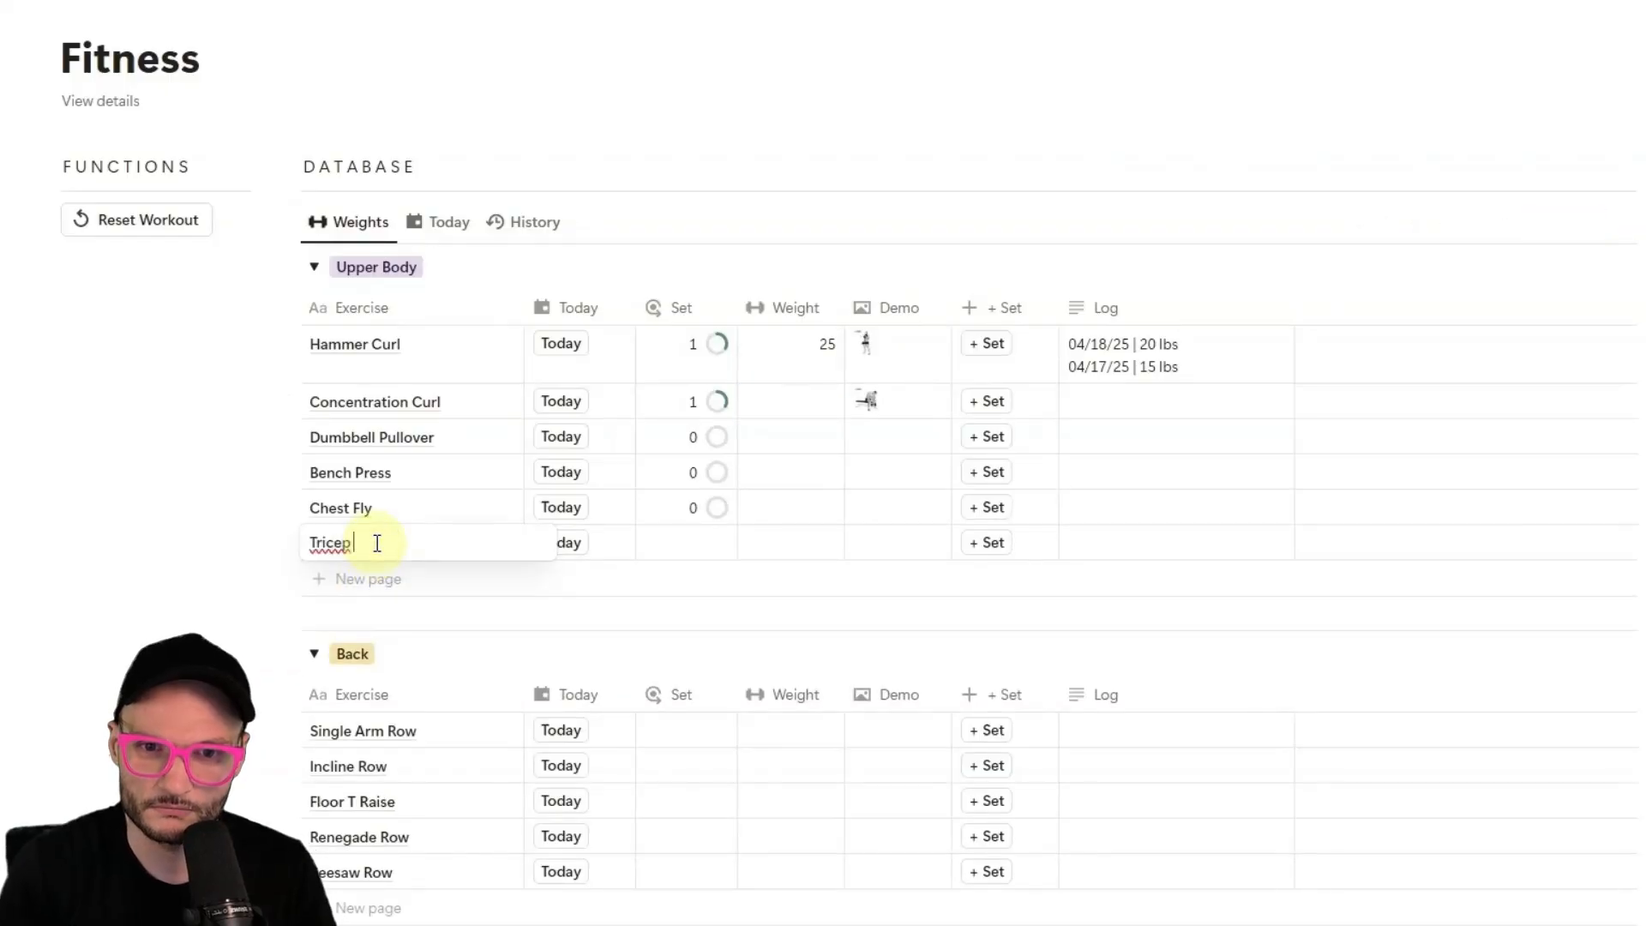
type("Tricep Extension")
key("Tab")
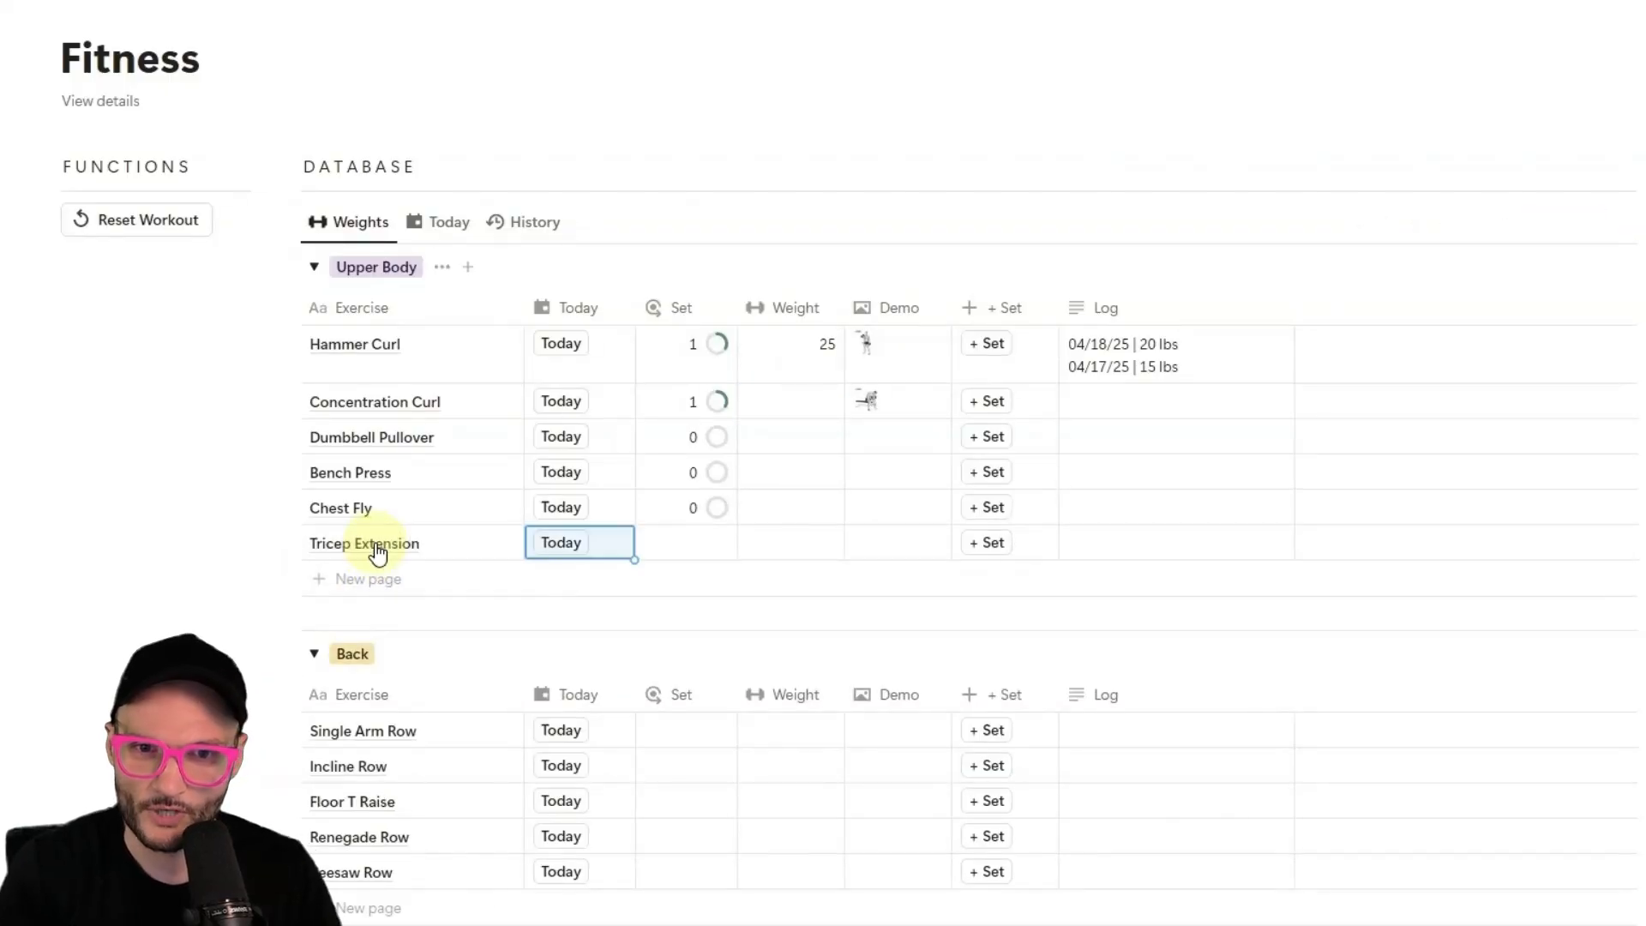
key("Tab")
key("Tab")
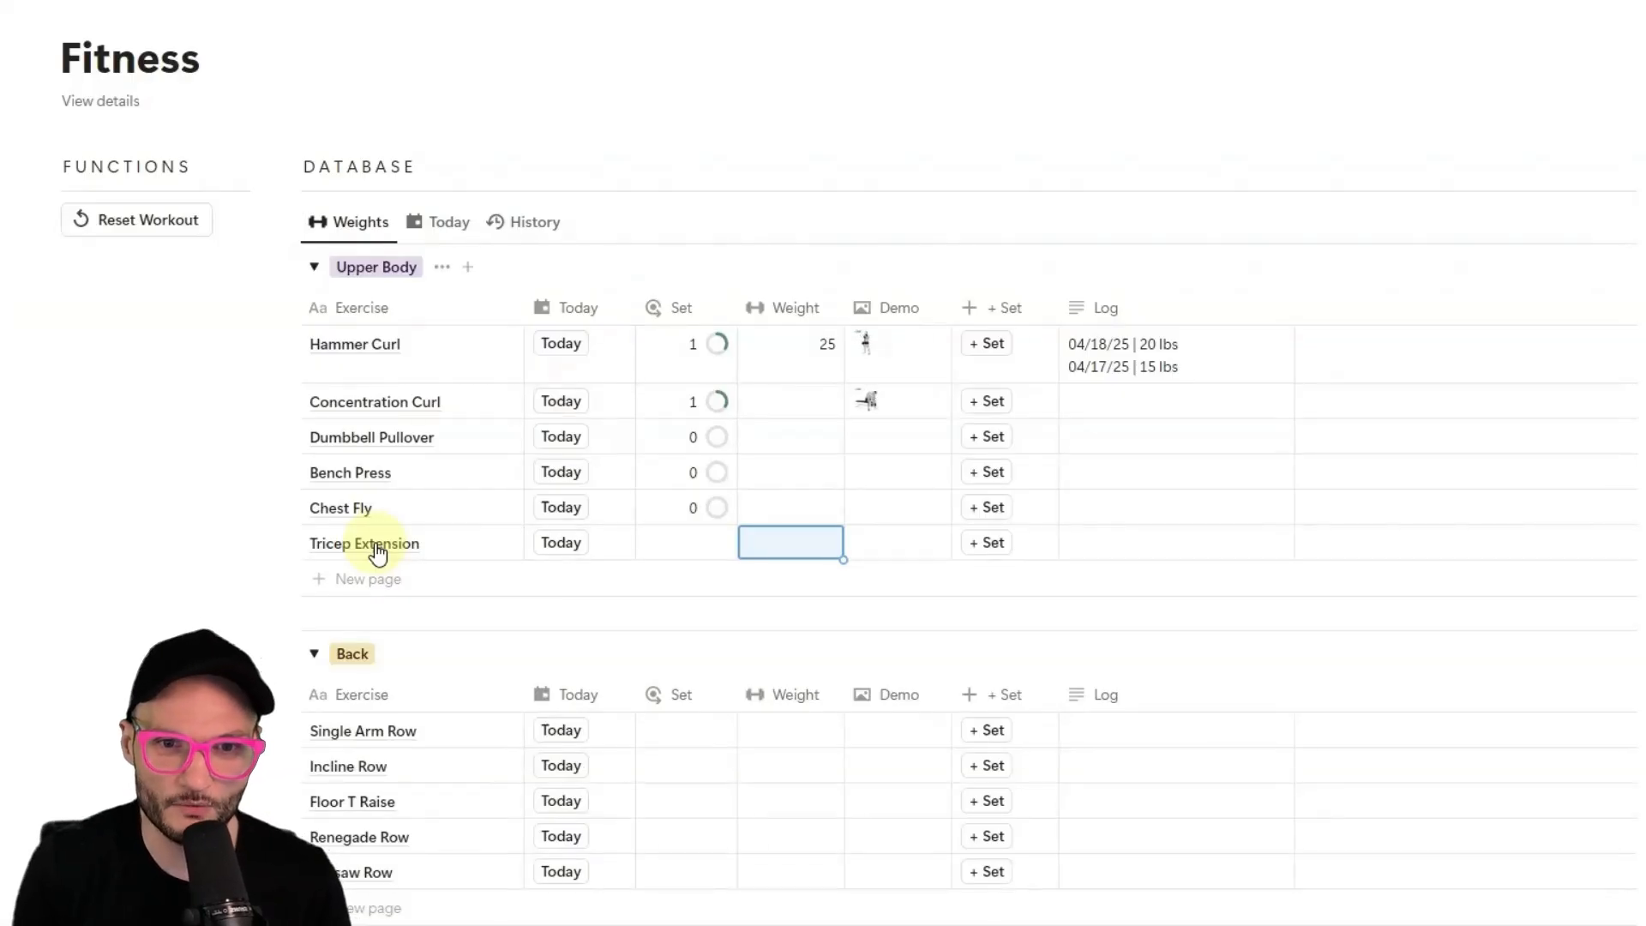
type("20")
key("Return")
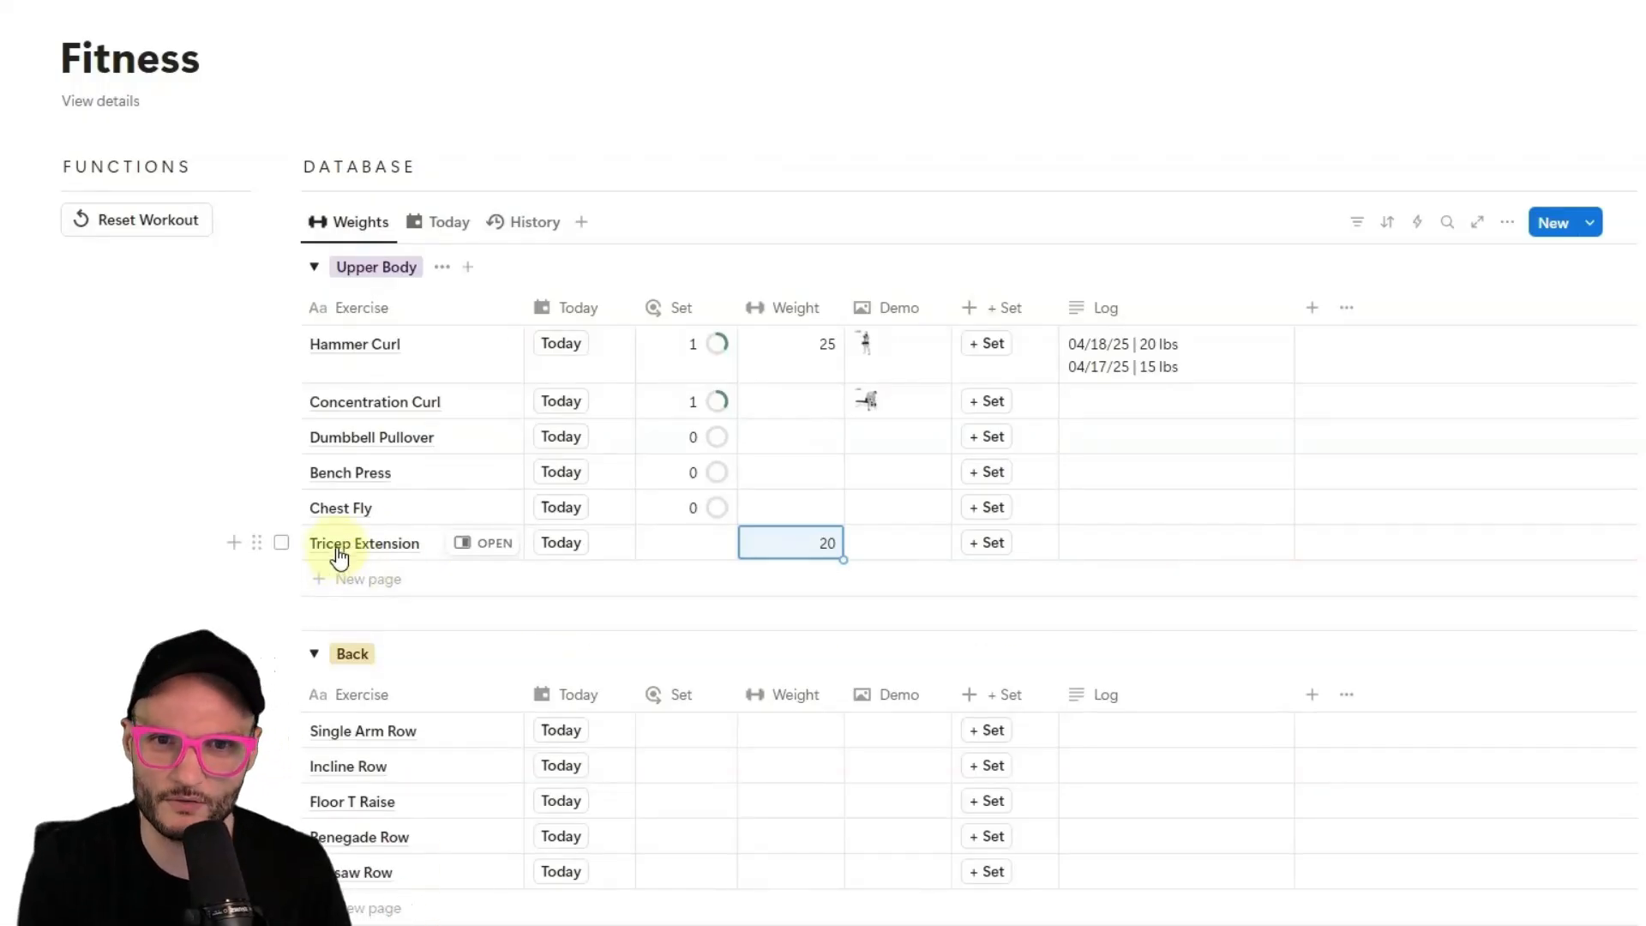
Delete the Tricep Extension exercise from the Upper Body group.
left_click(281, 542)
key("Delete")
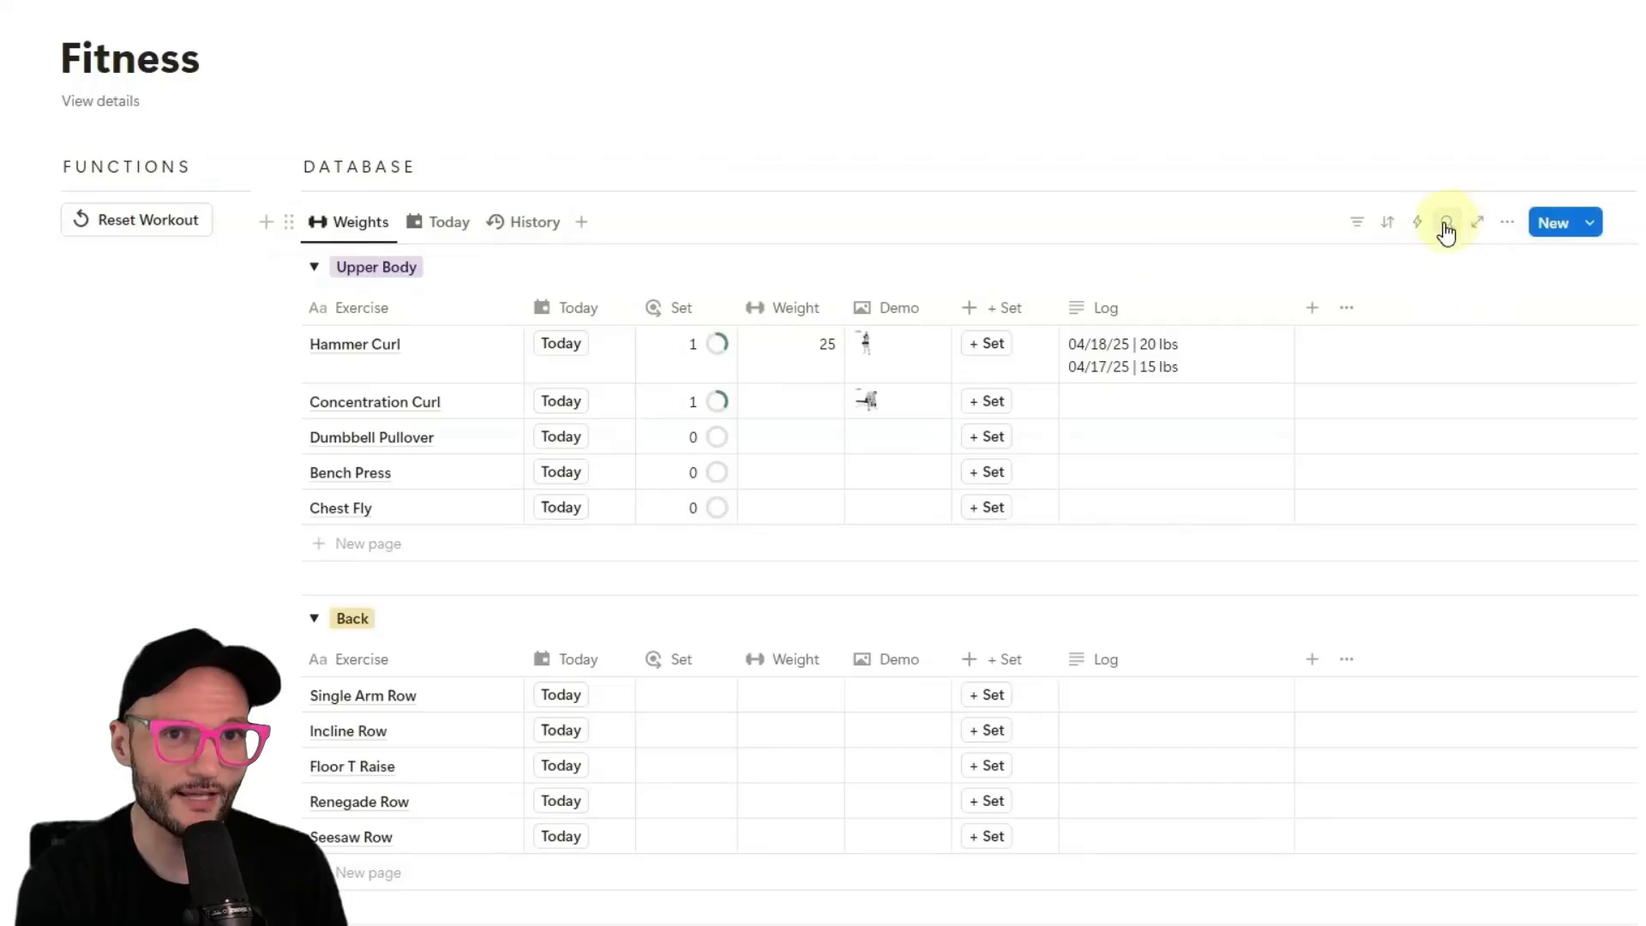
Start a new automation for the fitness database and name it Log Weight.
left_click(1418, 223)
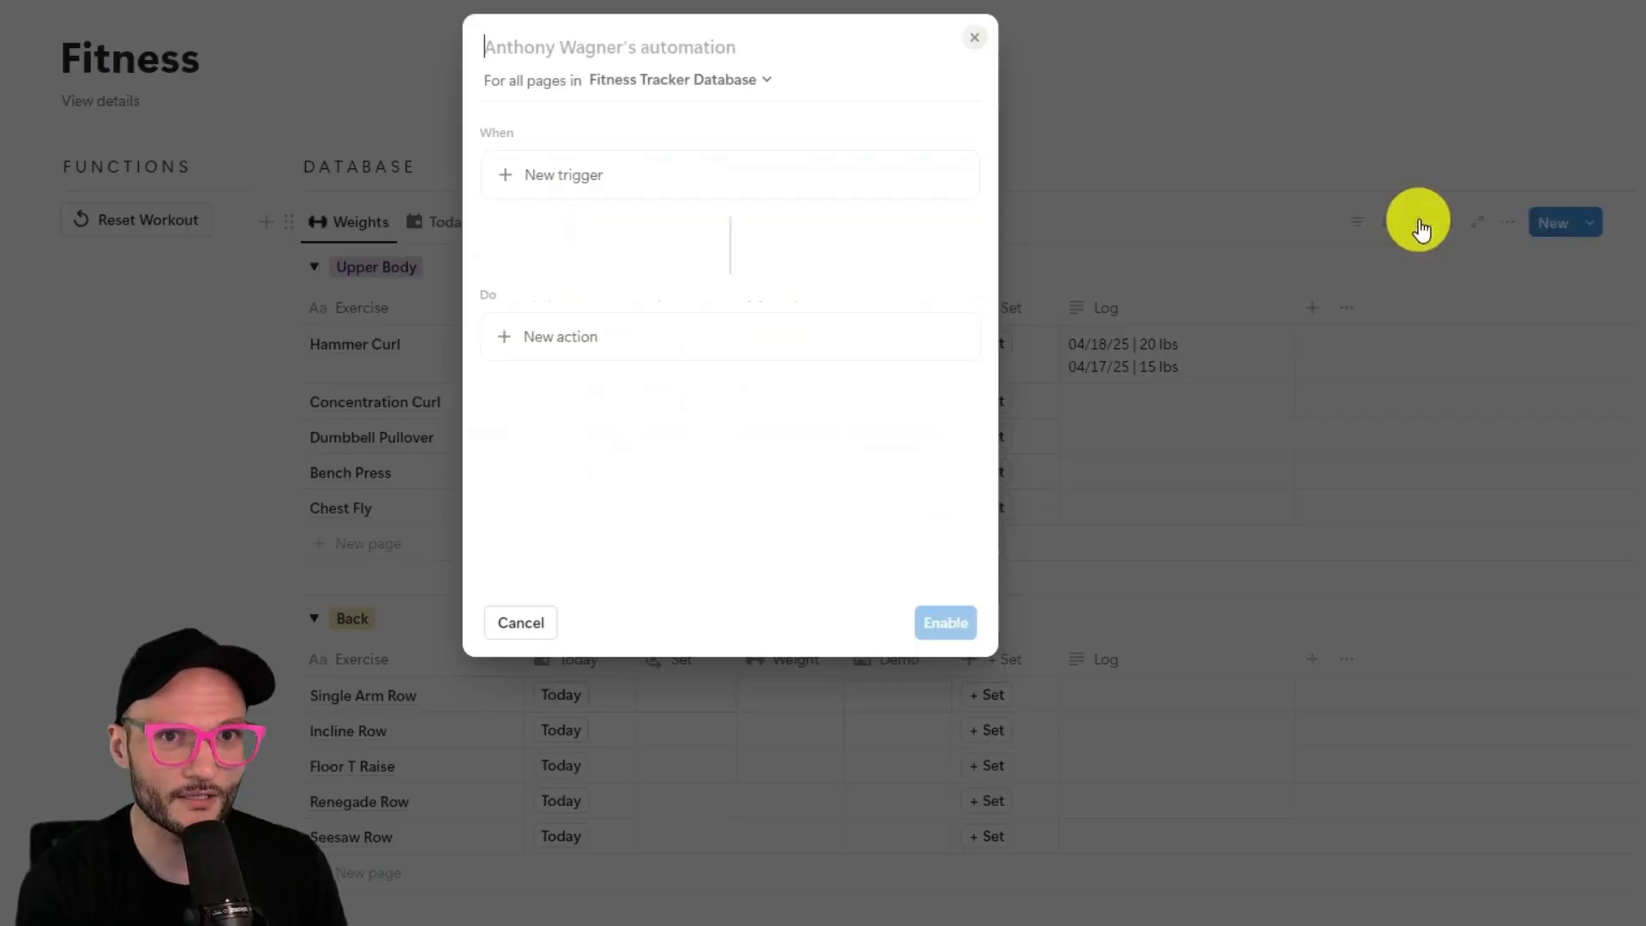
left_click(530, 49)
type("Log Weight")
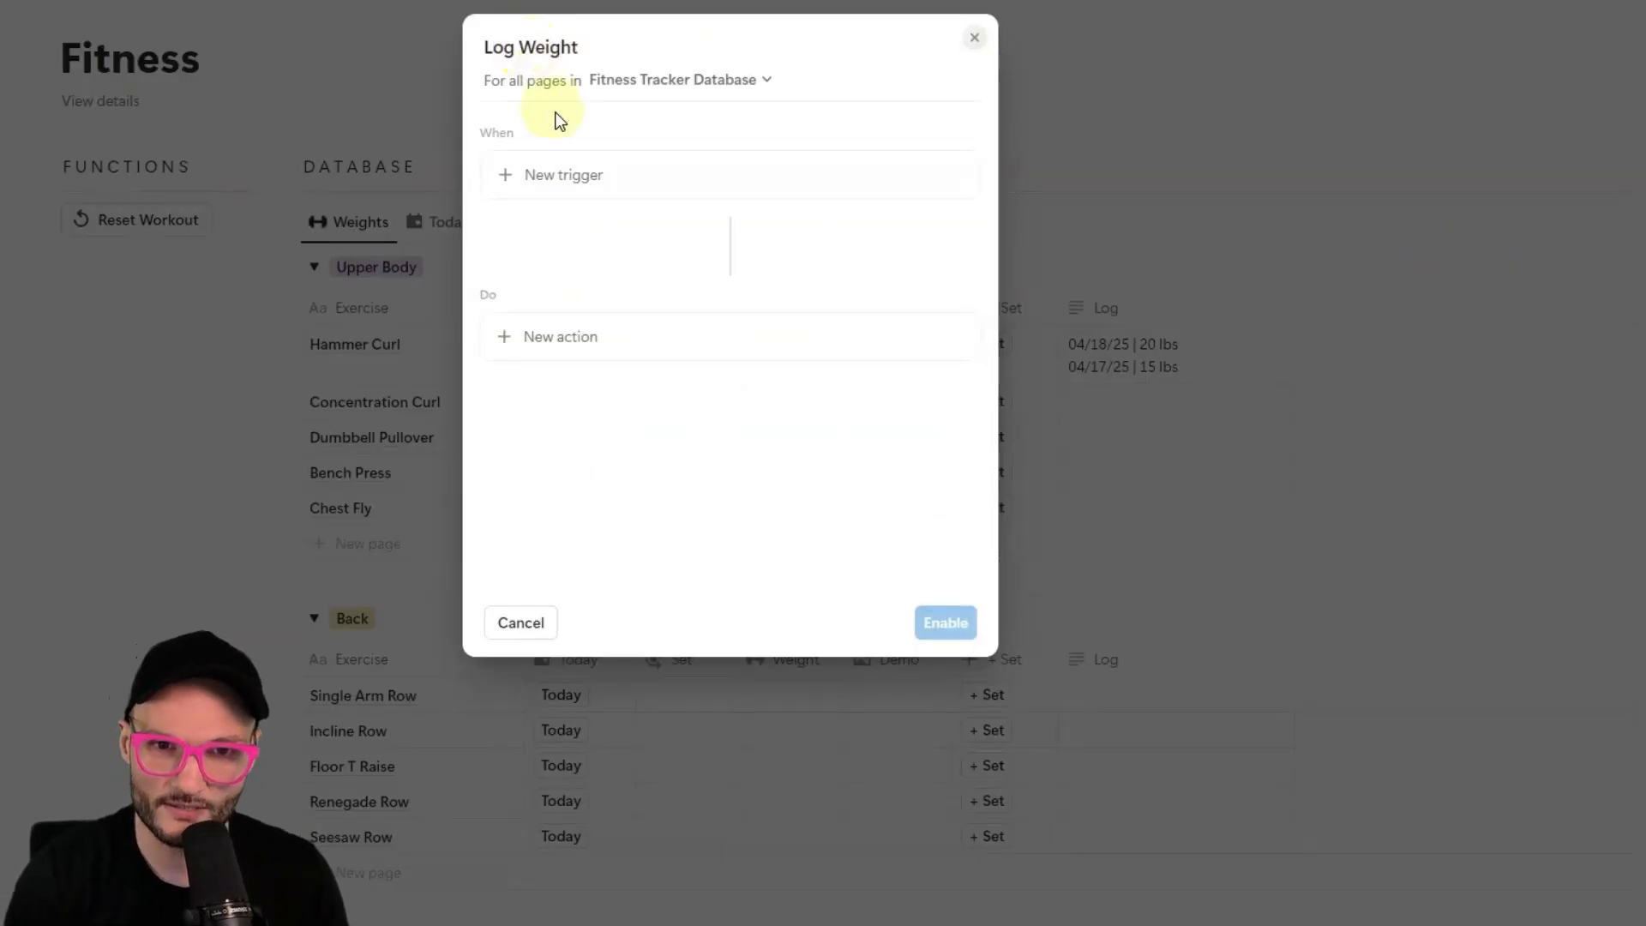
Add a trigger that fires when the Weight property is edited.
left_click(555, 185)
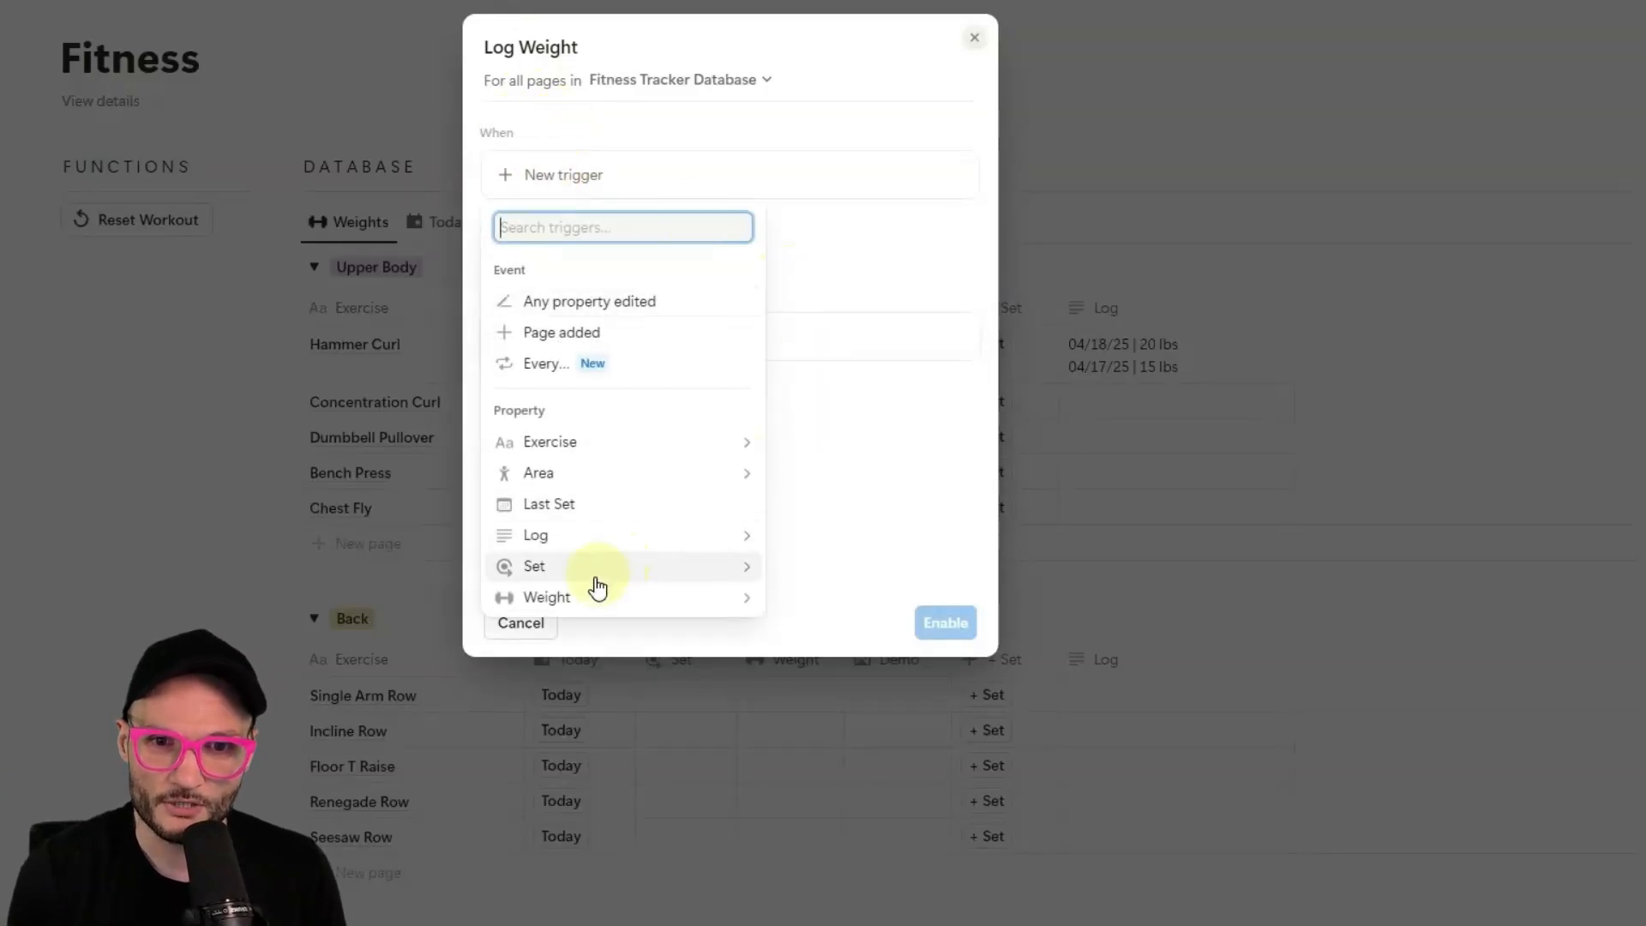
left_click(548, 600)
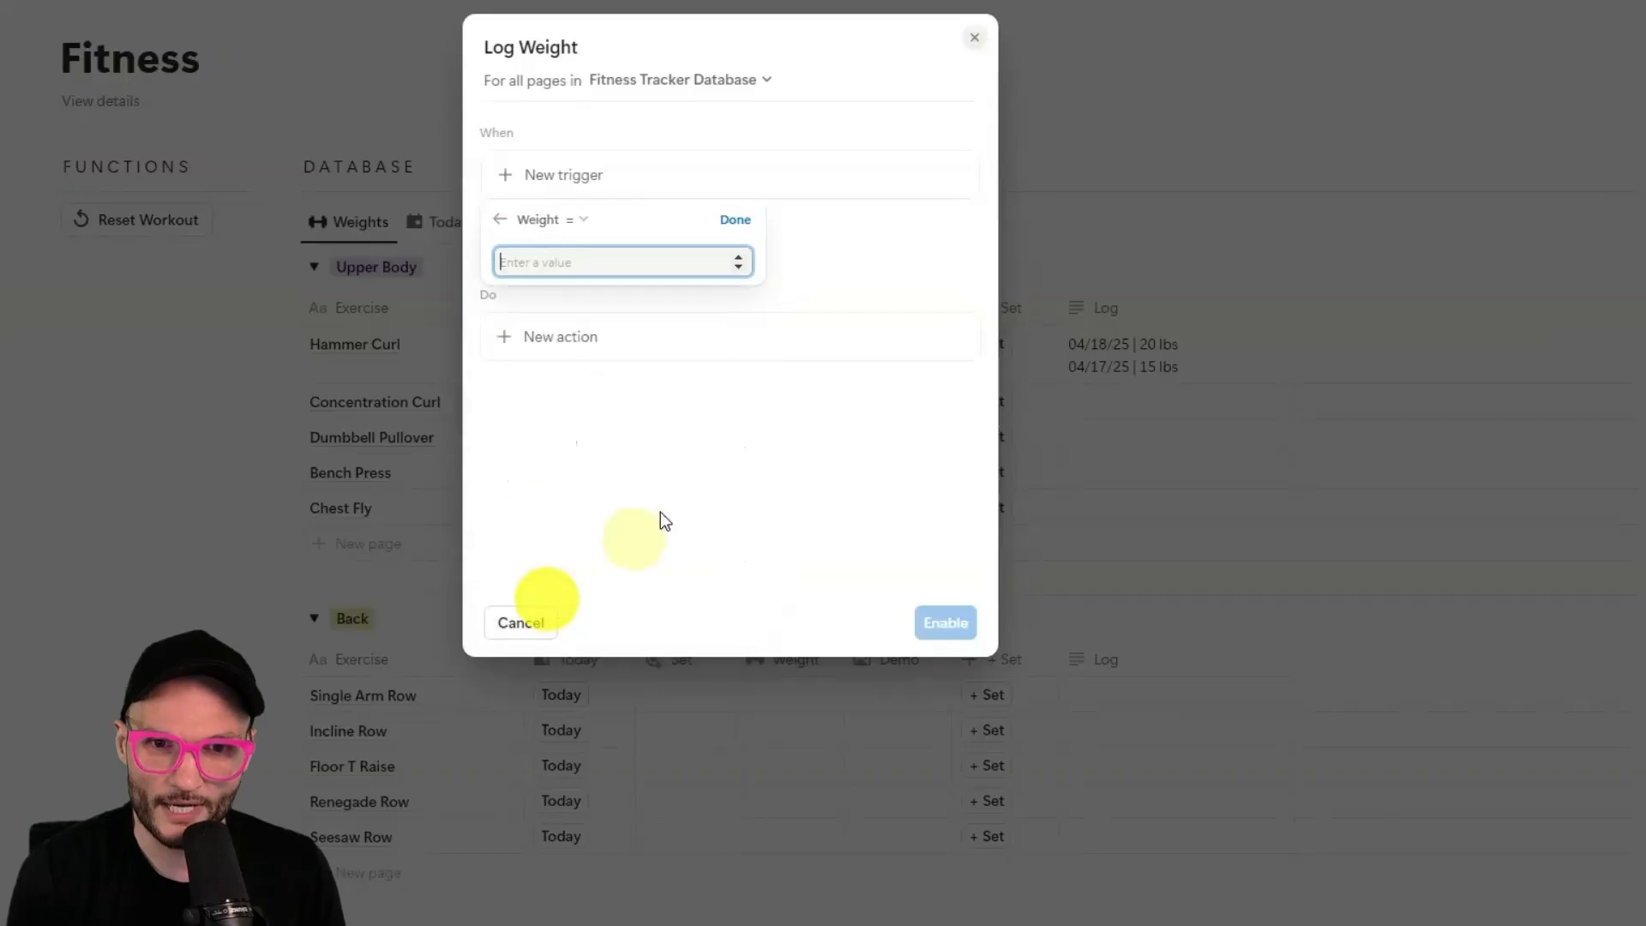
left_click(576, 221)
left_click(480, 436)
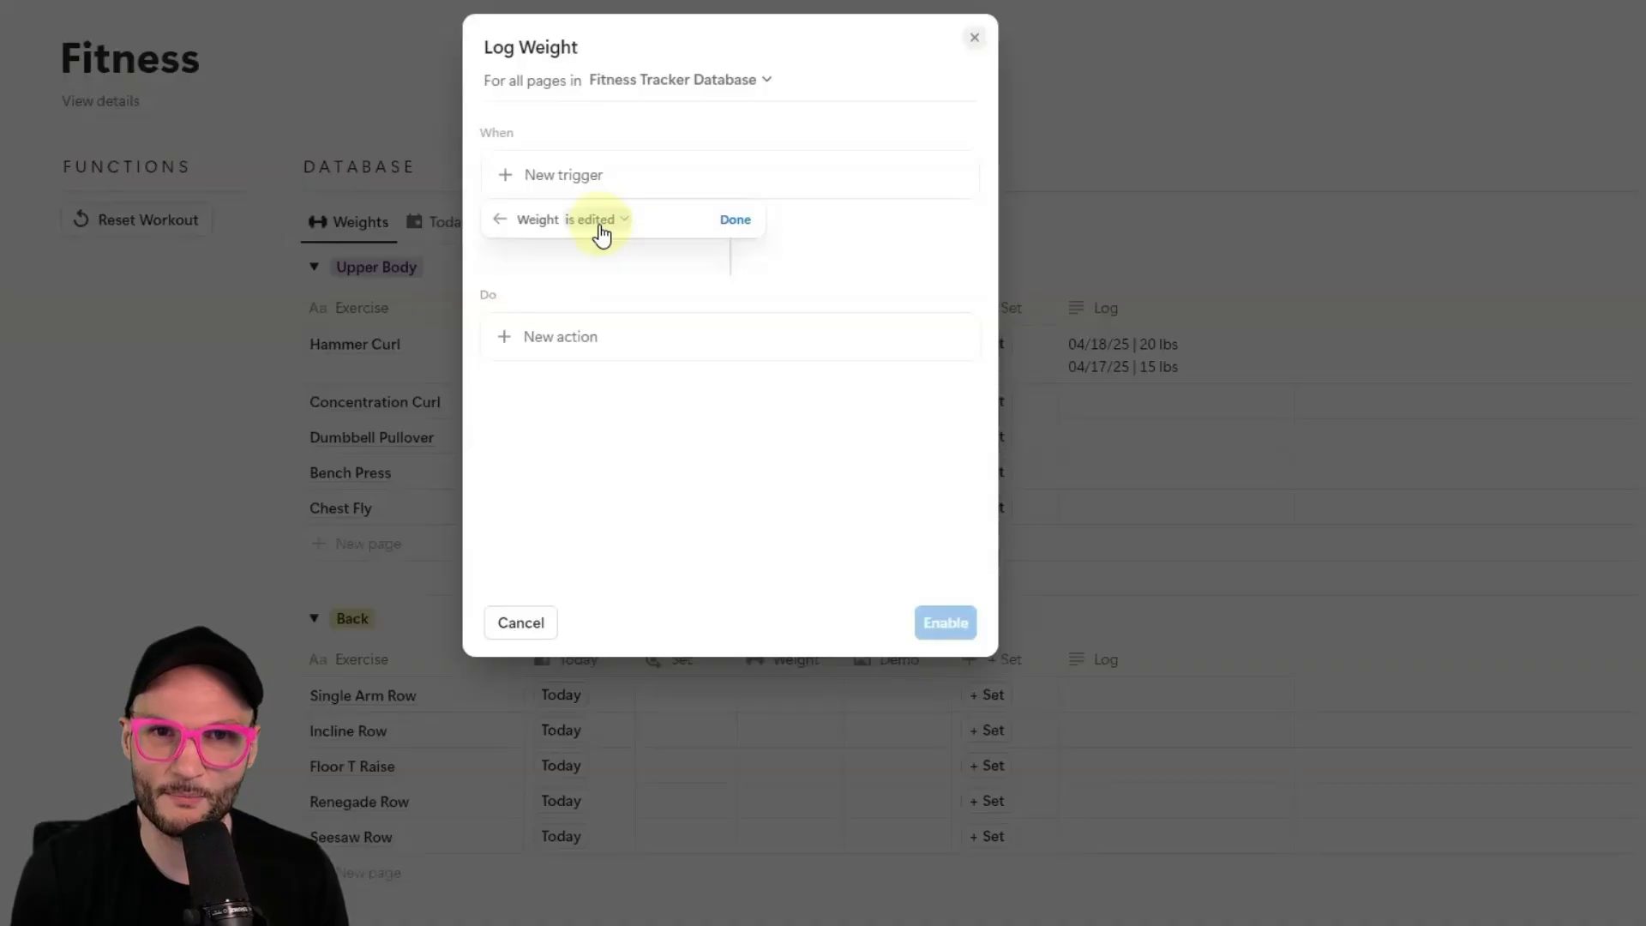
left_click(737, 222)
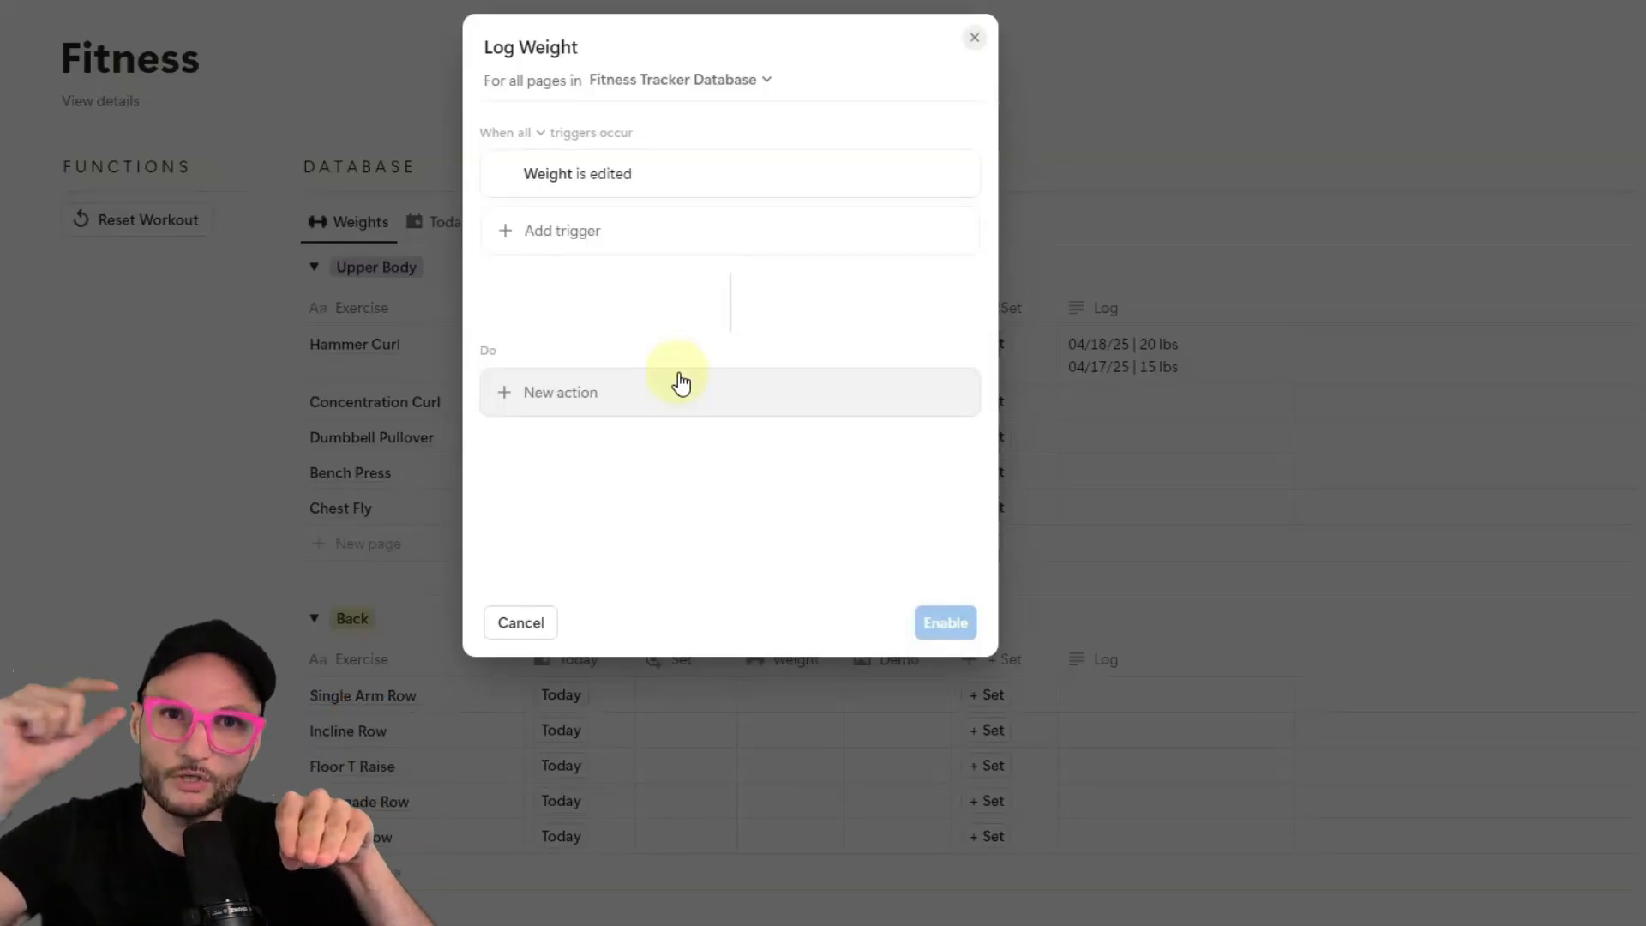
Add a Define variables action to the automation and name its variable currentLog.
left_click(559, 397)
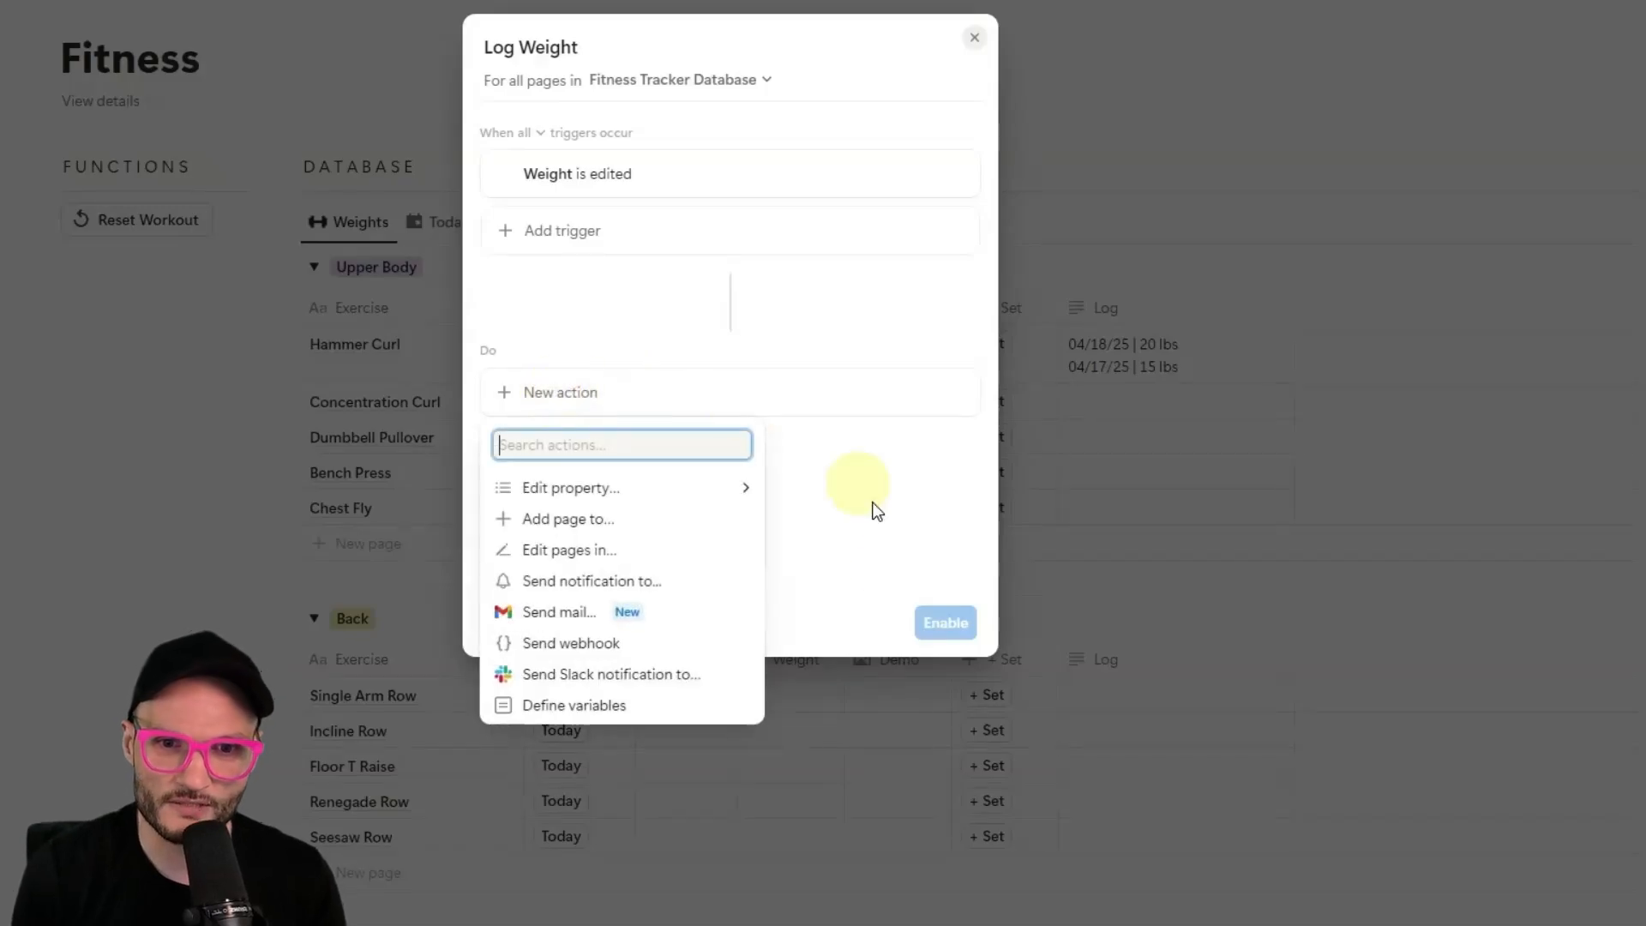
left_click(539, 710)
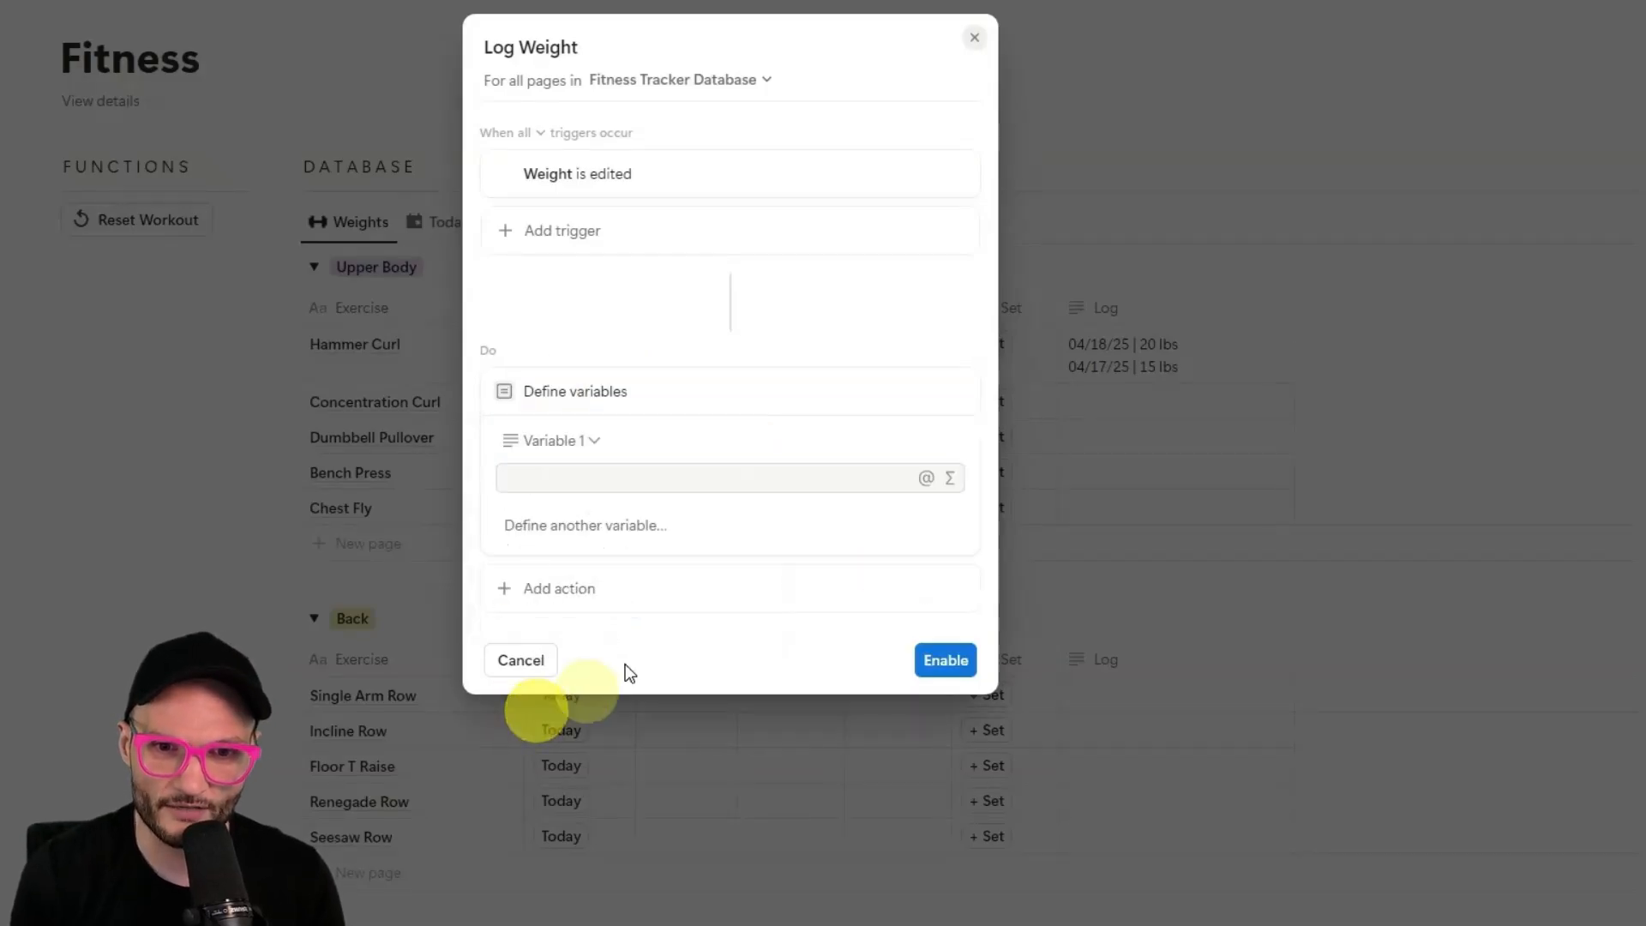
left_click(556, 442)
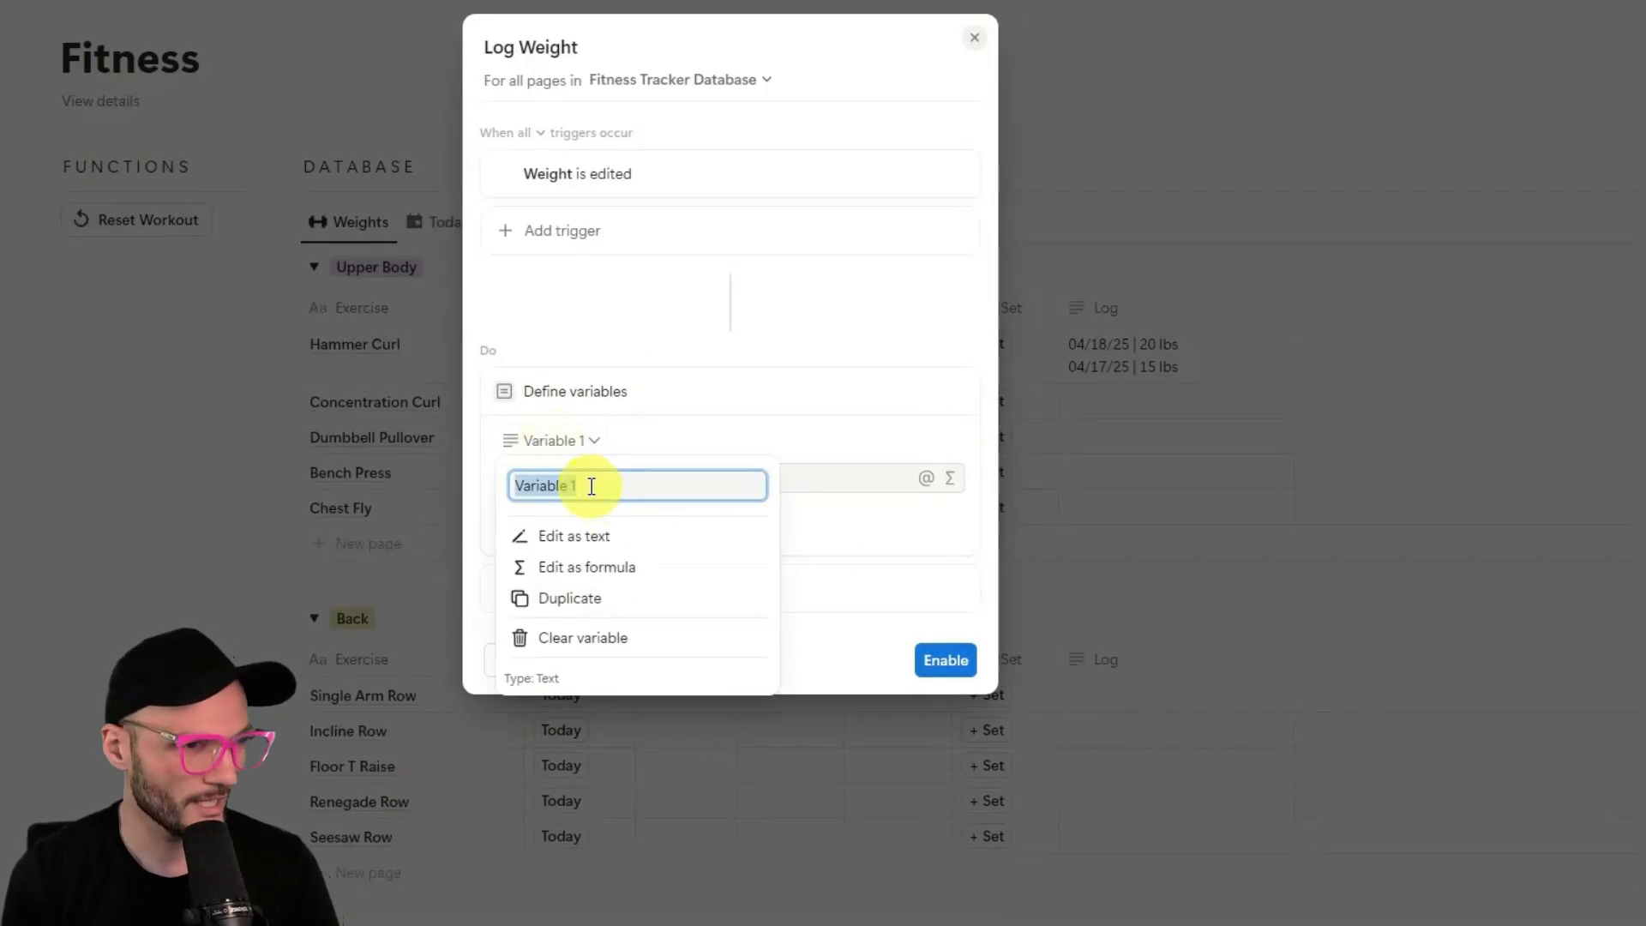
type("currentLog")
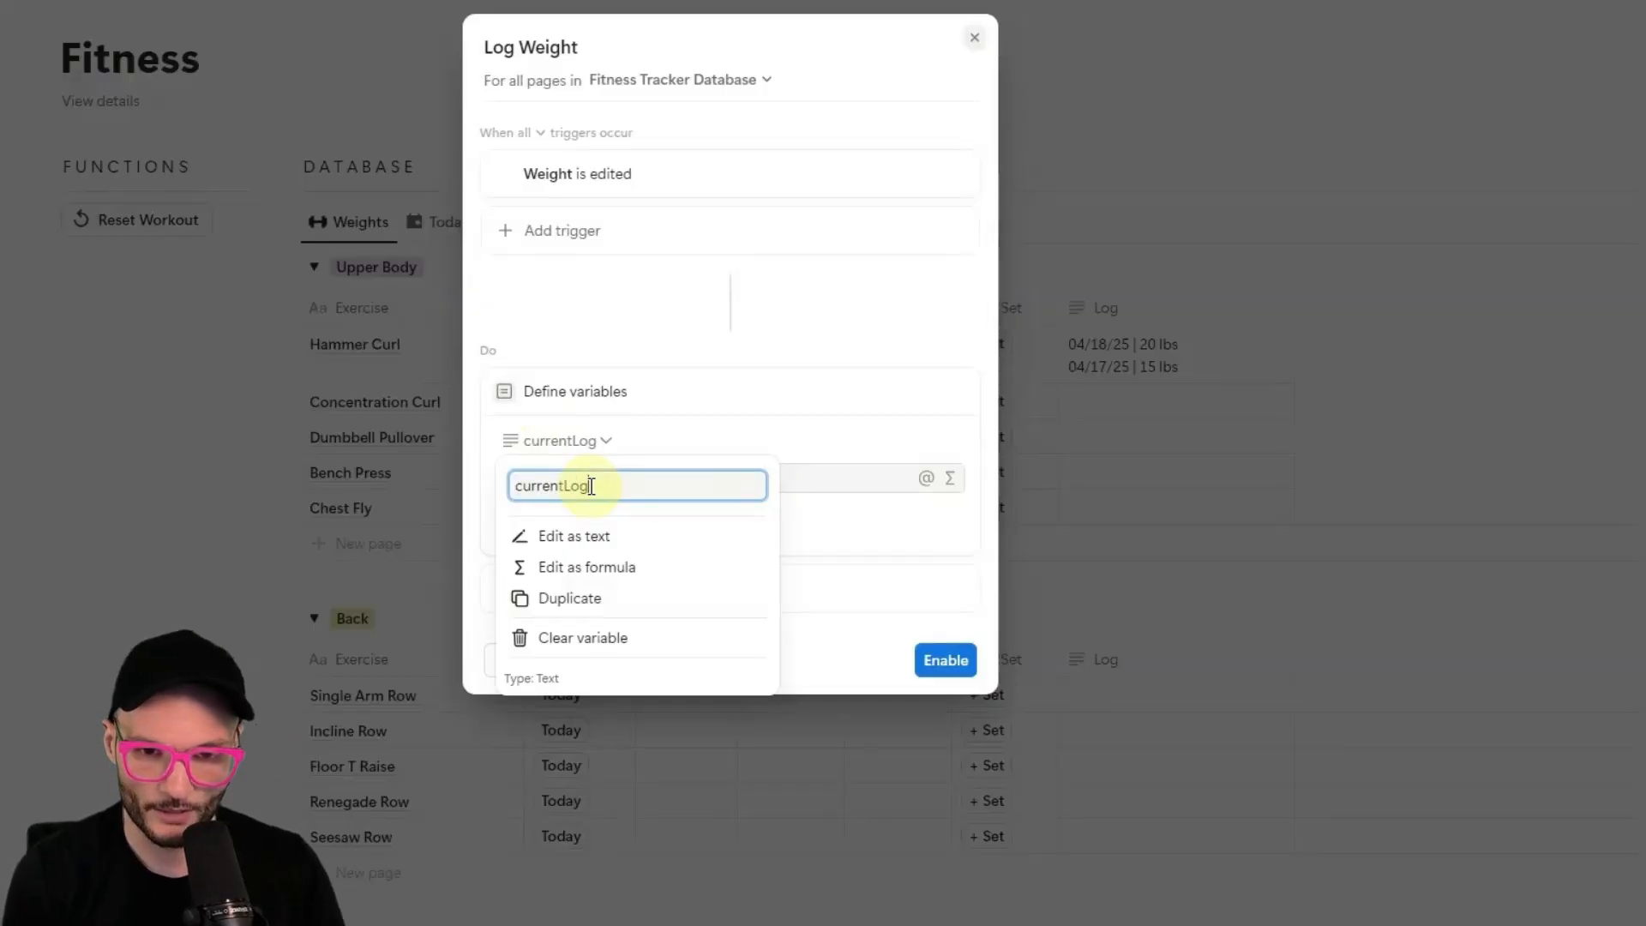
left_click(717, 445)
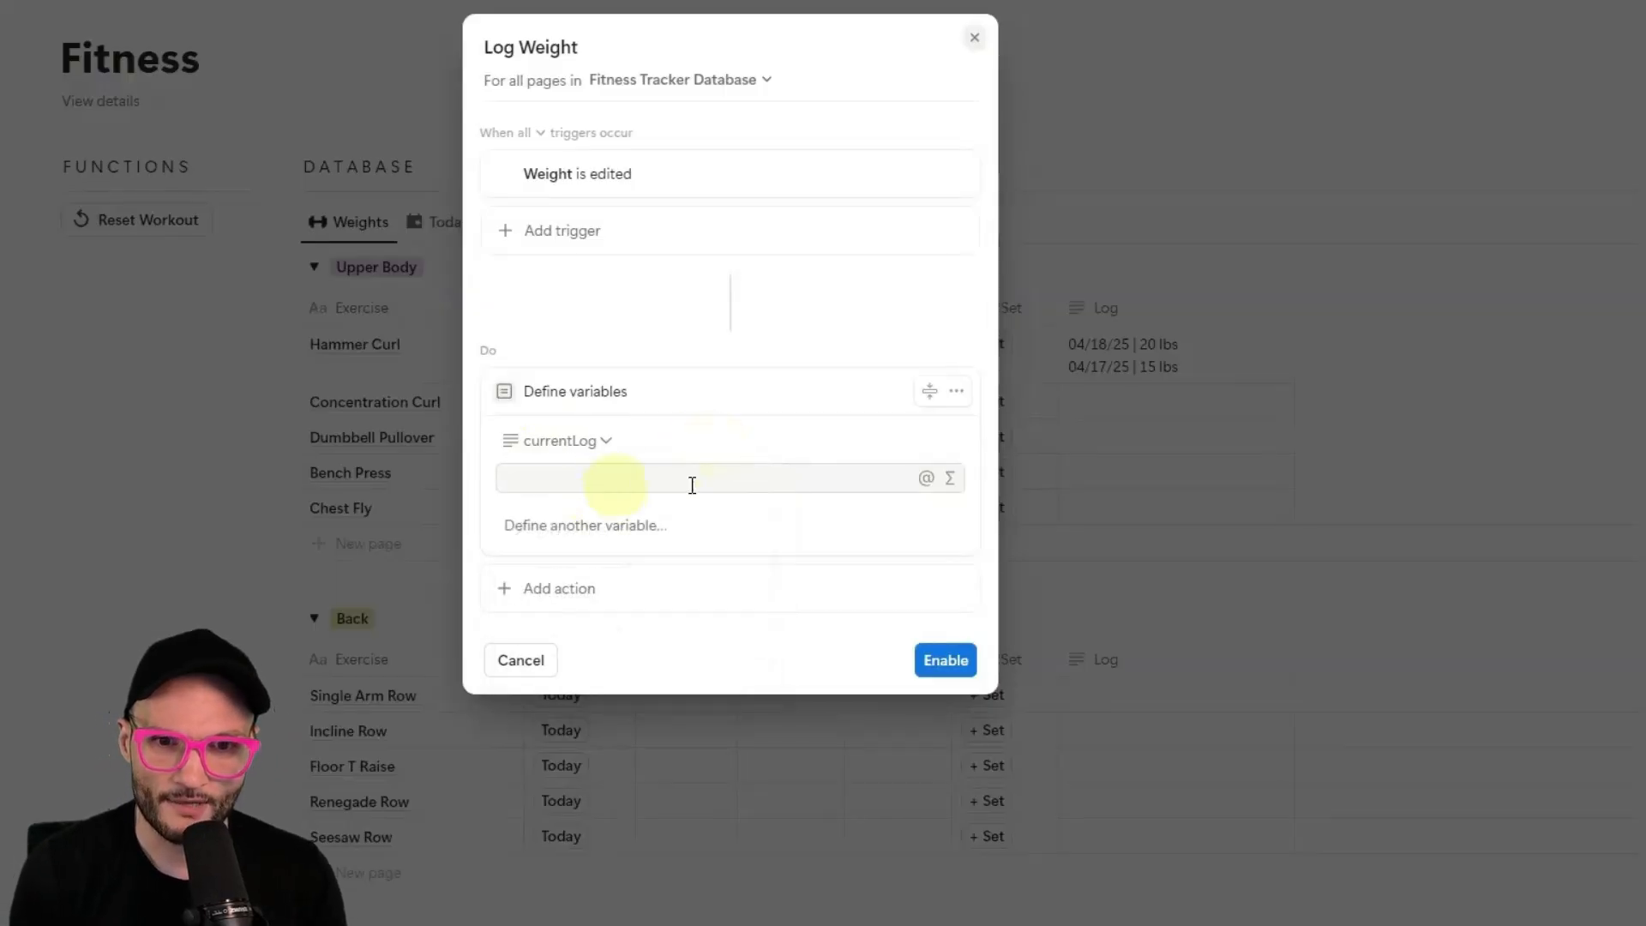
Define currentLog with a formula that returns the trigger page's Log property and save it.
left_click(954, 485)
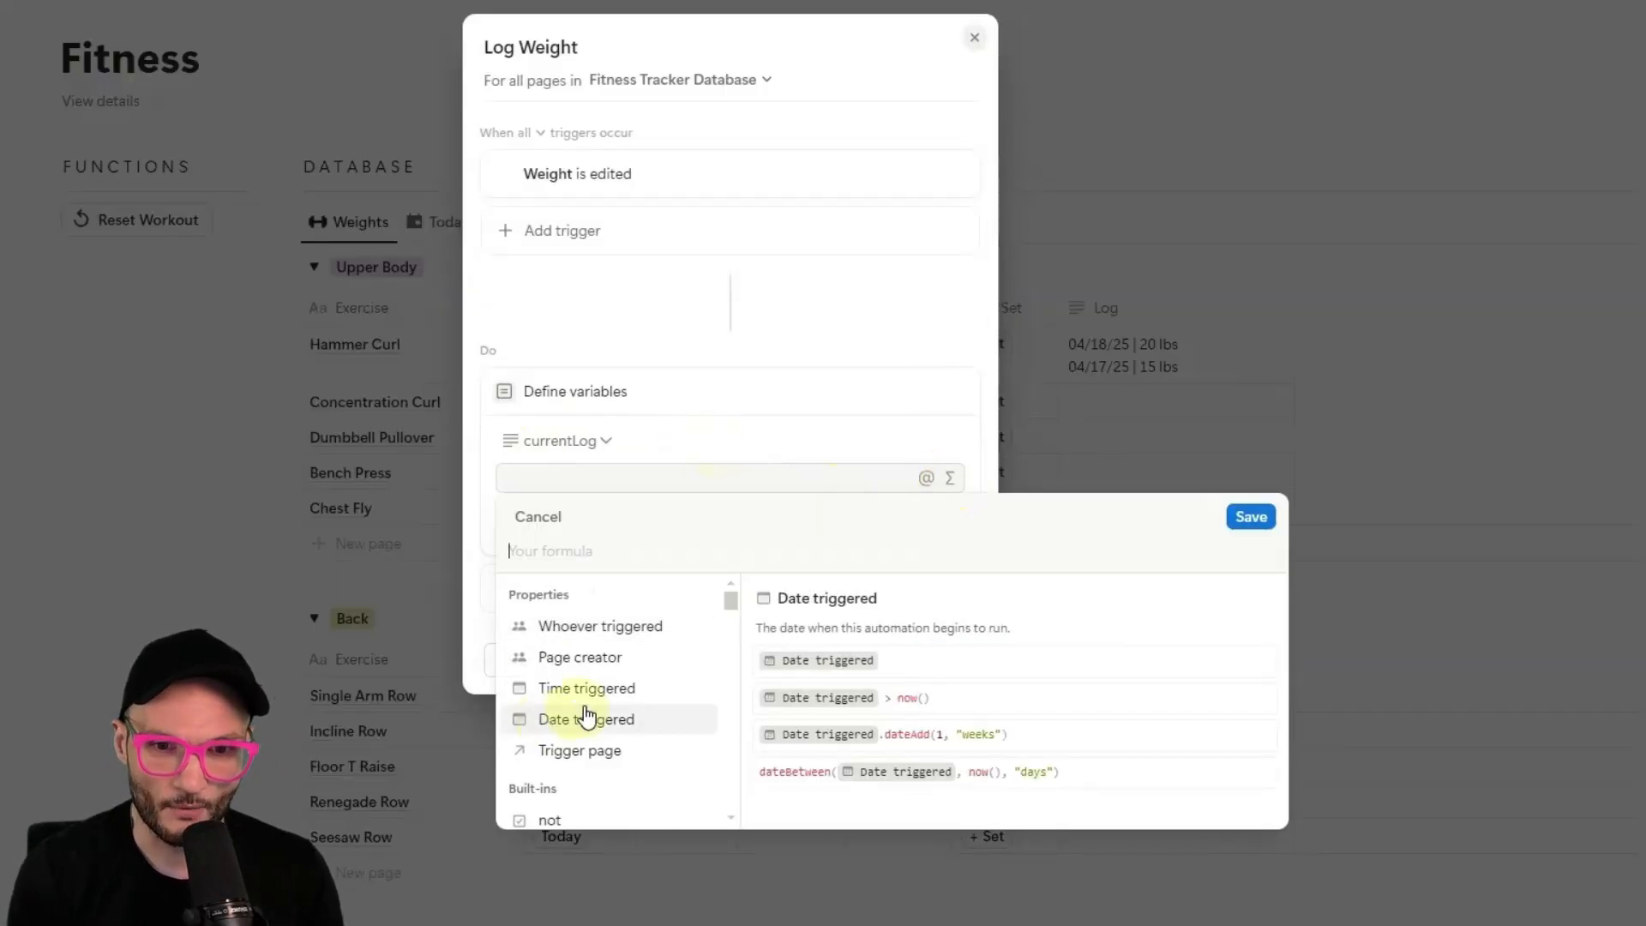
left_click(598, 752)
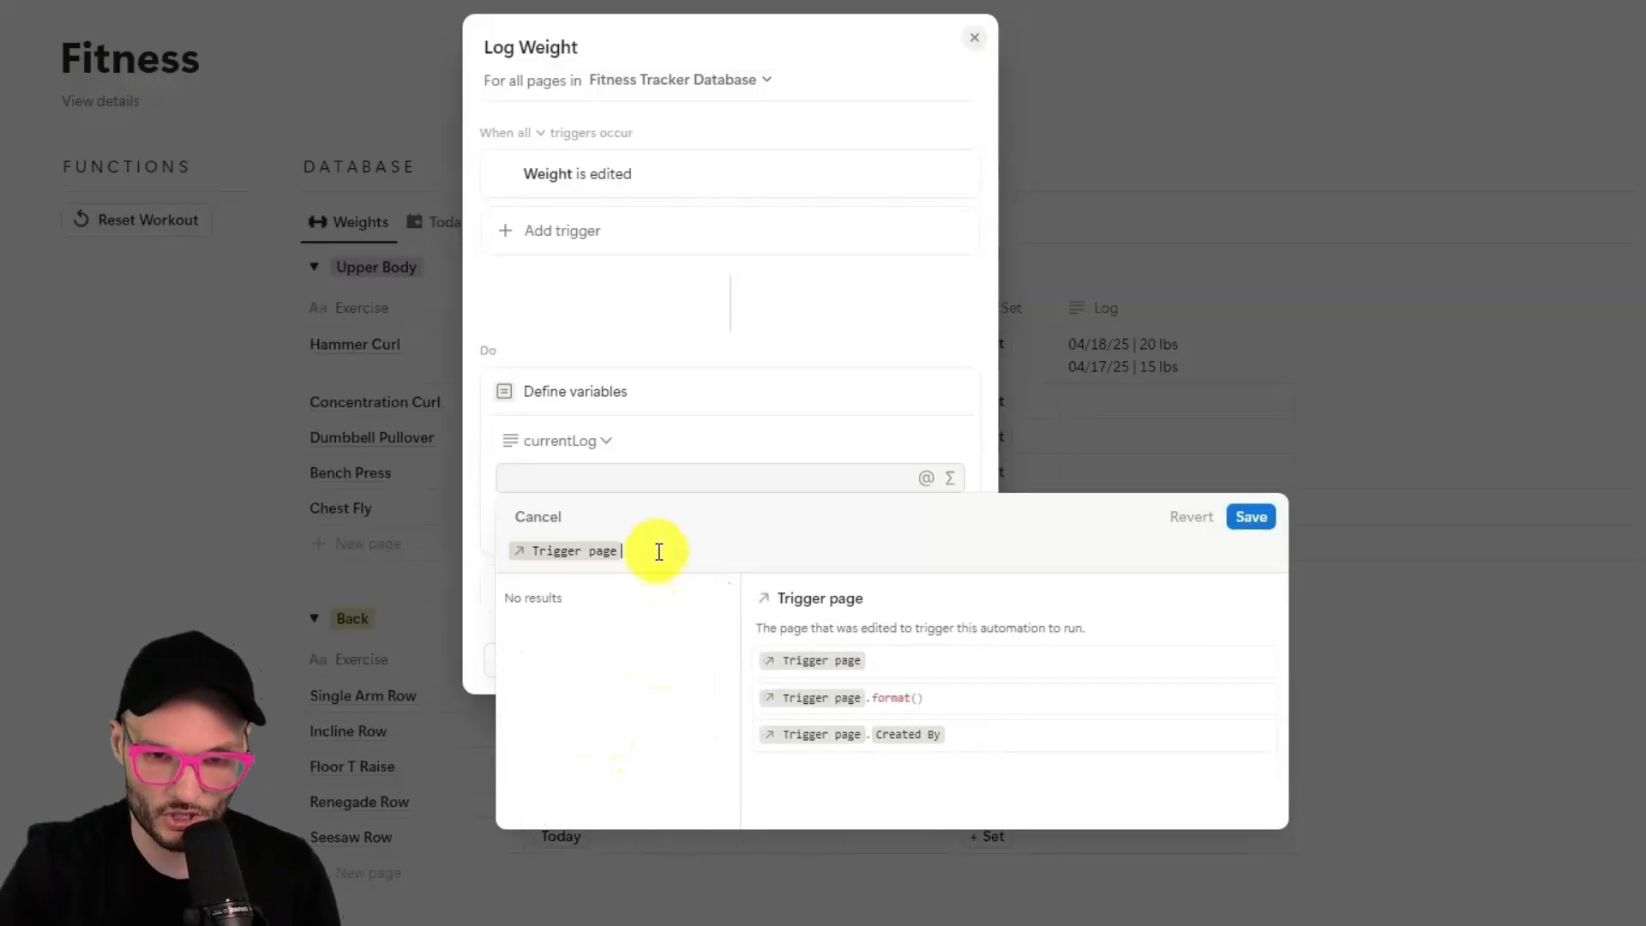
type(".")
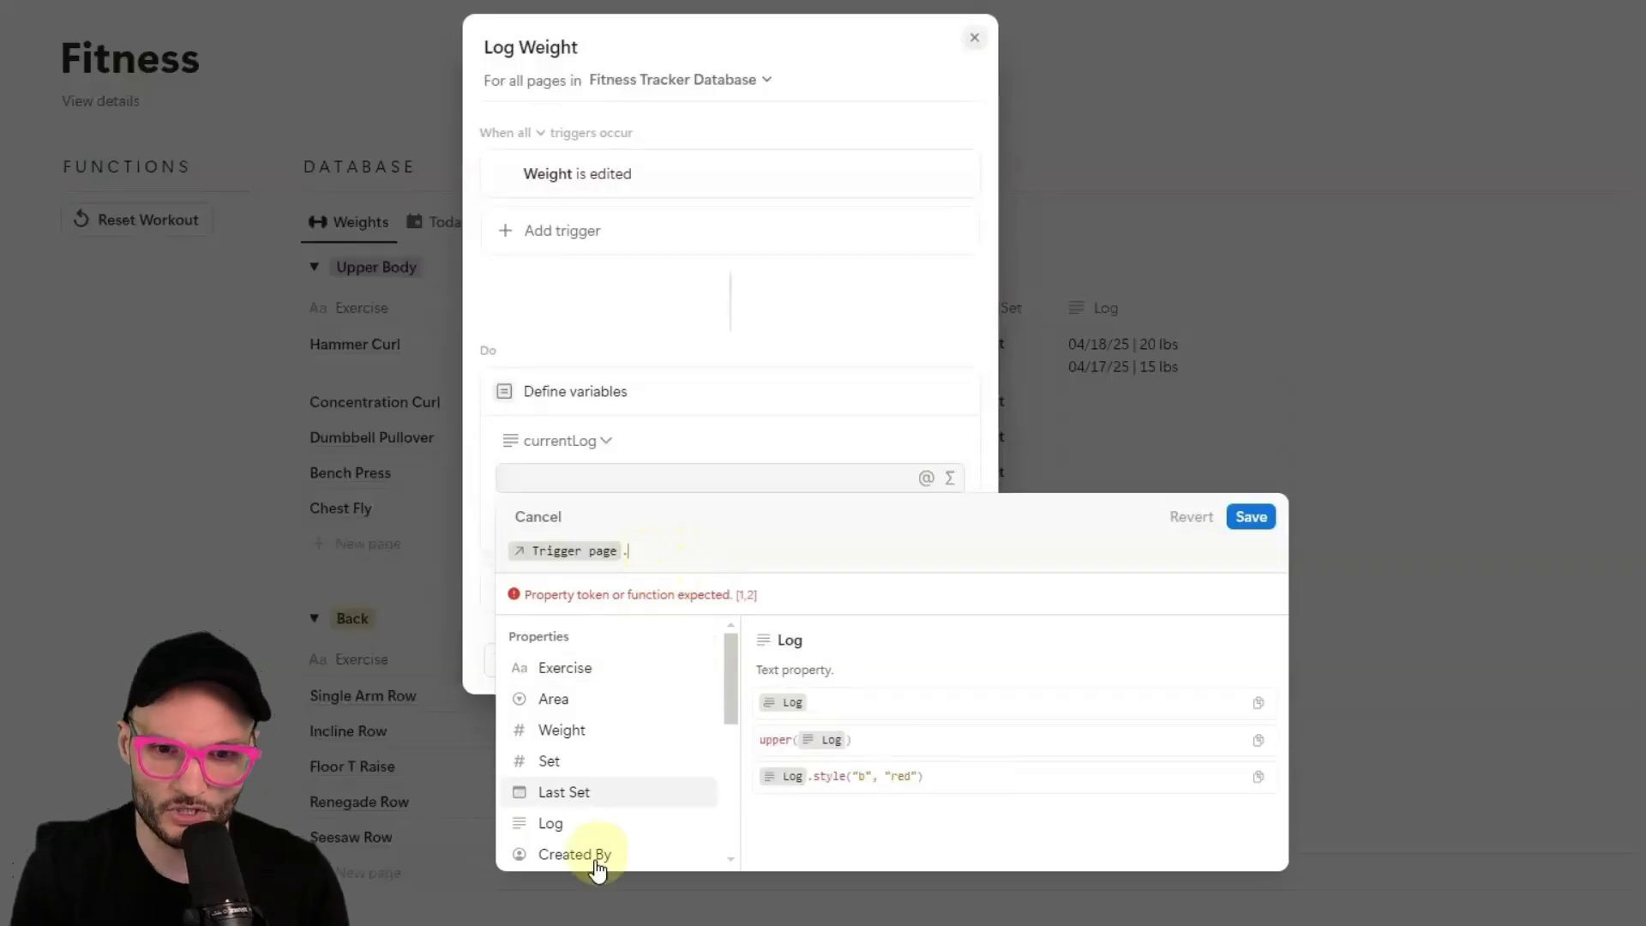
left_click(605, 823)
left_click(1252, 516)
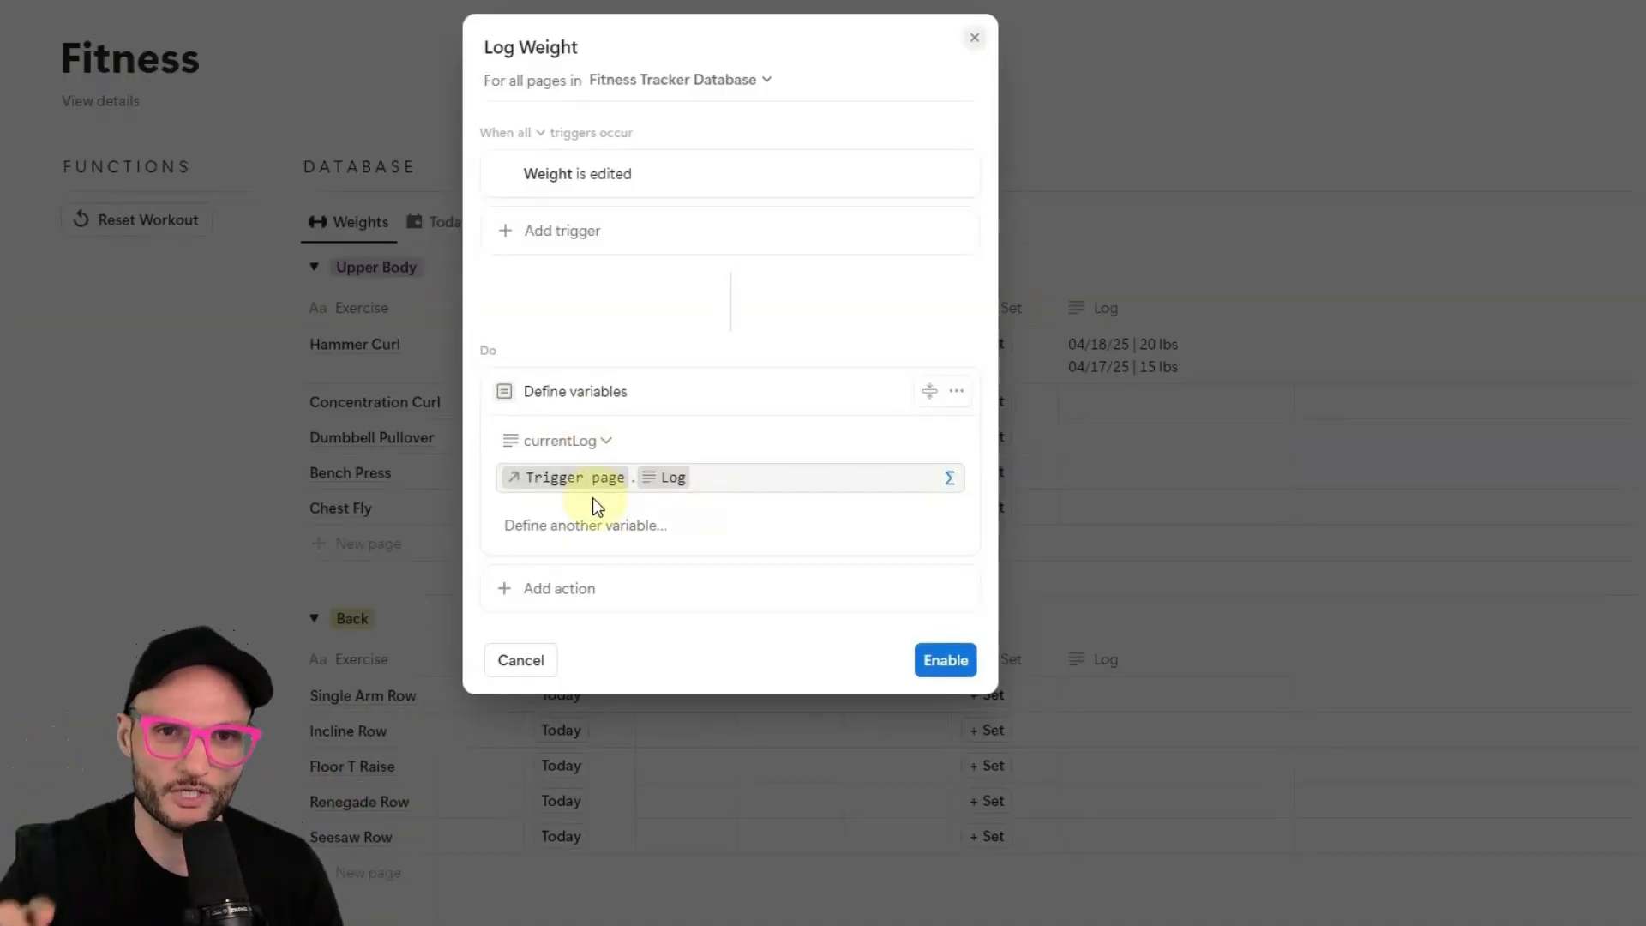
Add an Edit property action that sets Log to the placeholder text 1234.
left_click(513, 589)
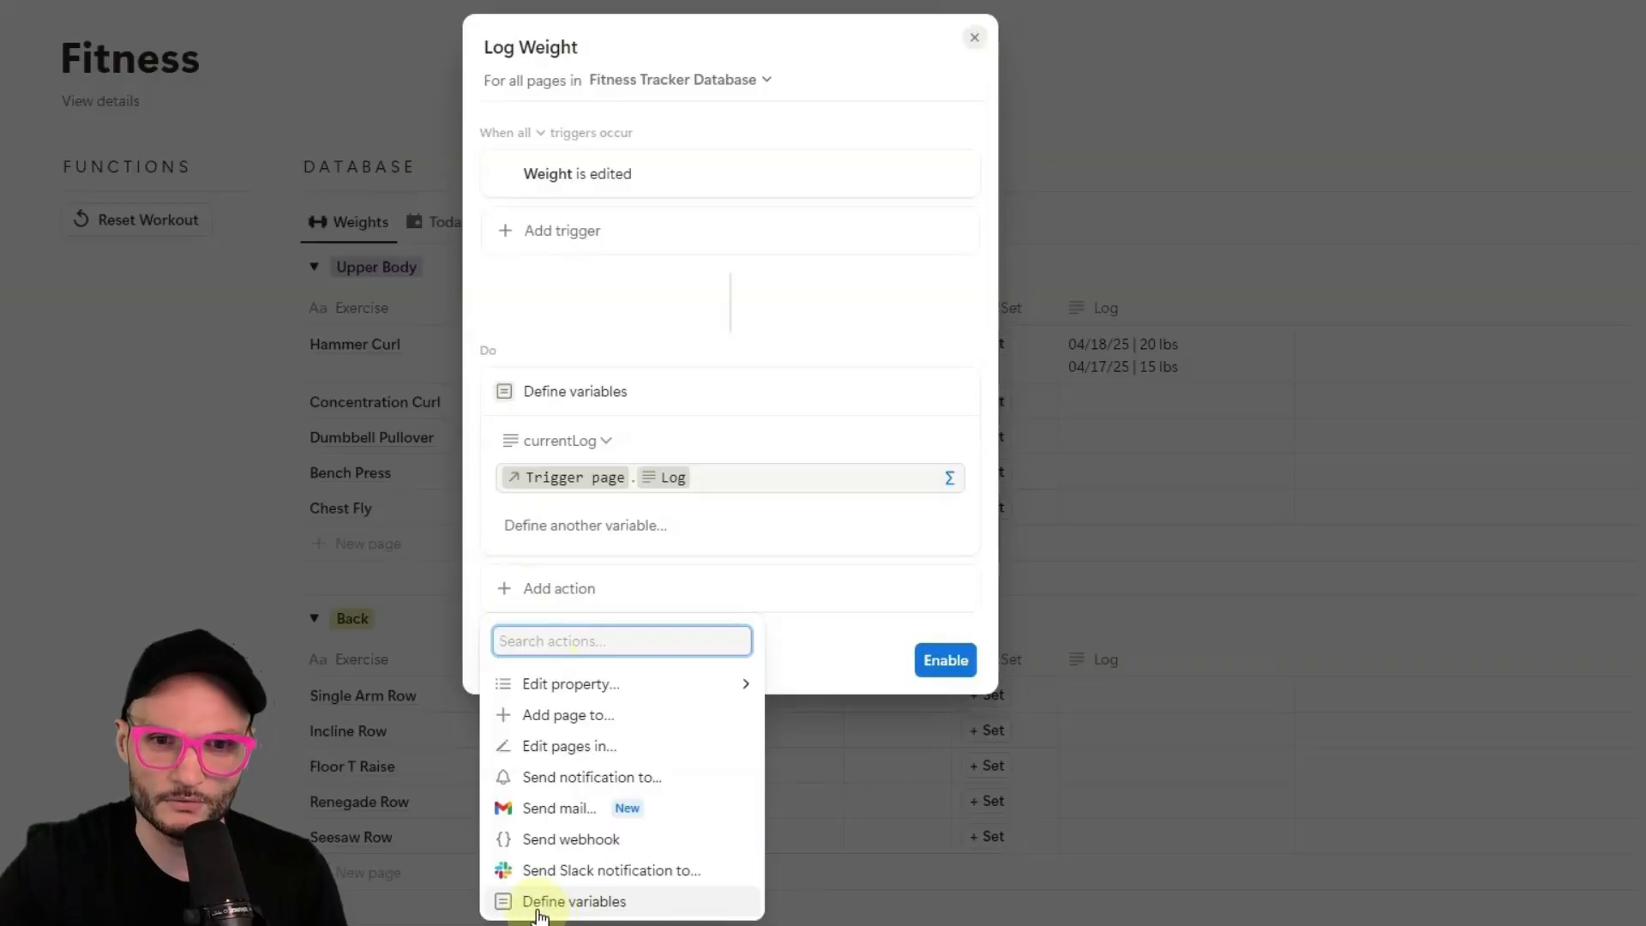
left_click(553, 685)
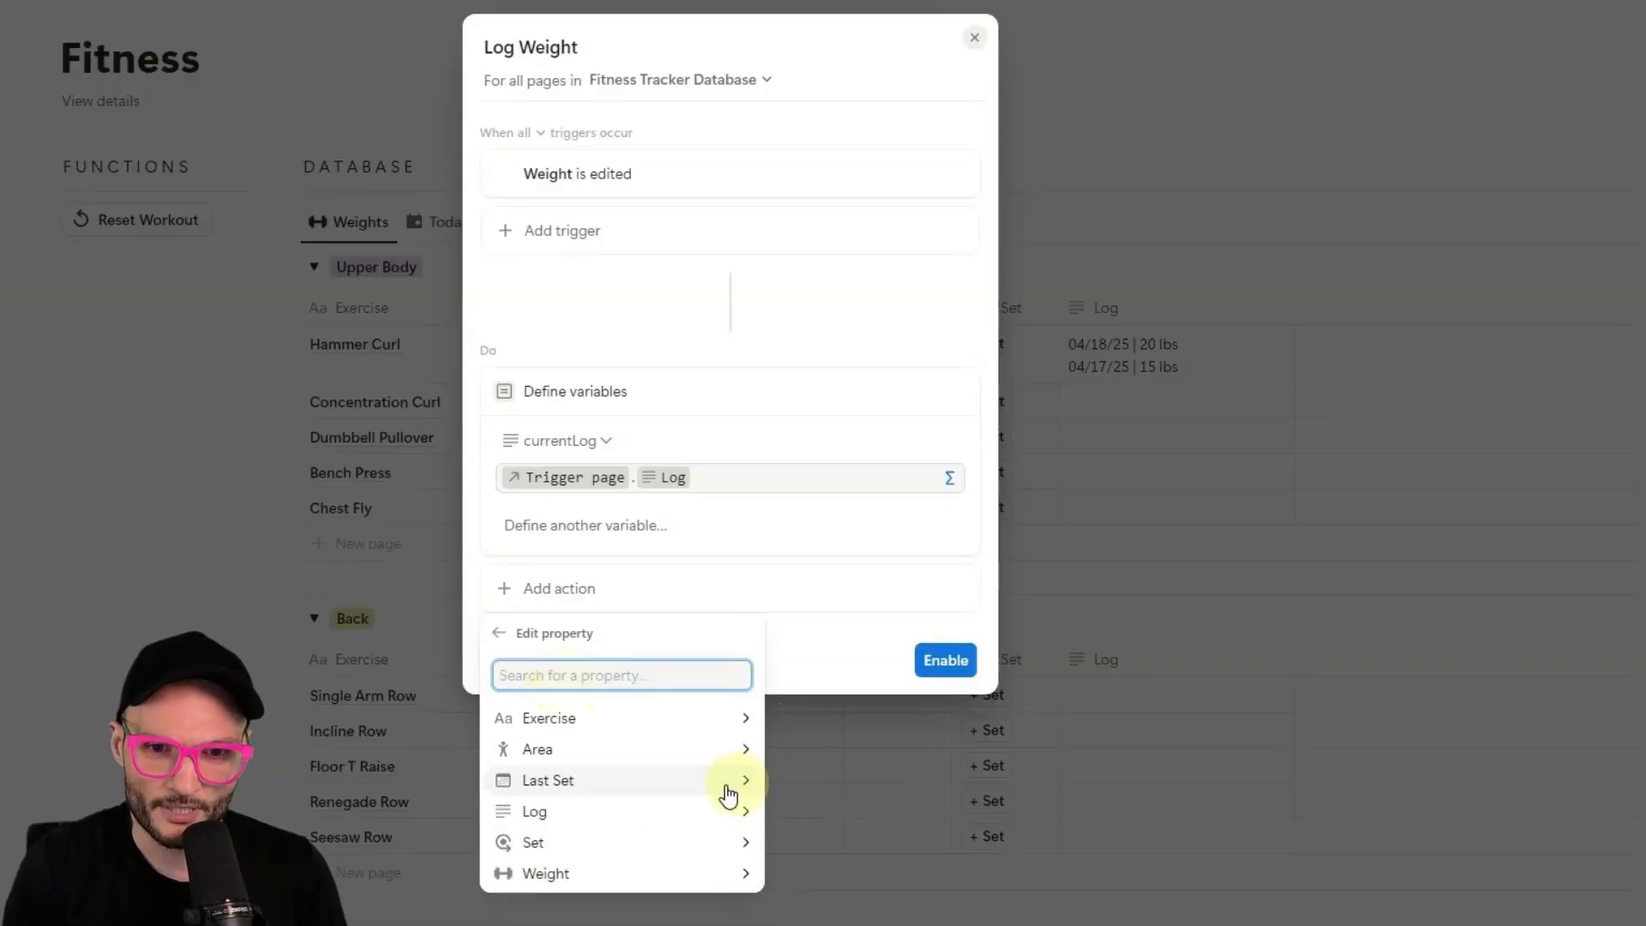
left_click(630, 812)
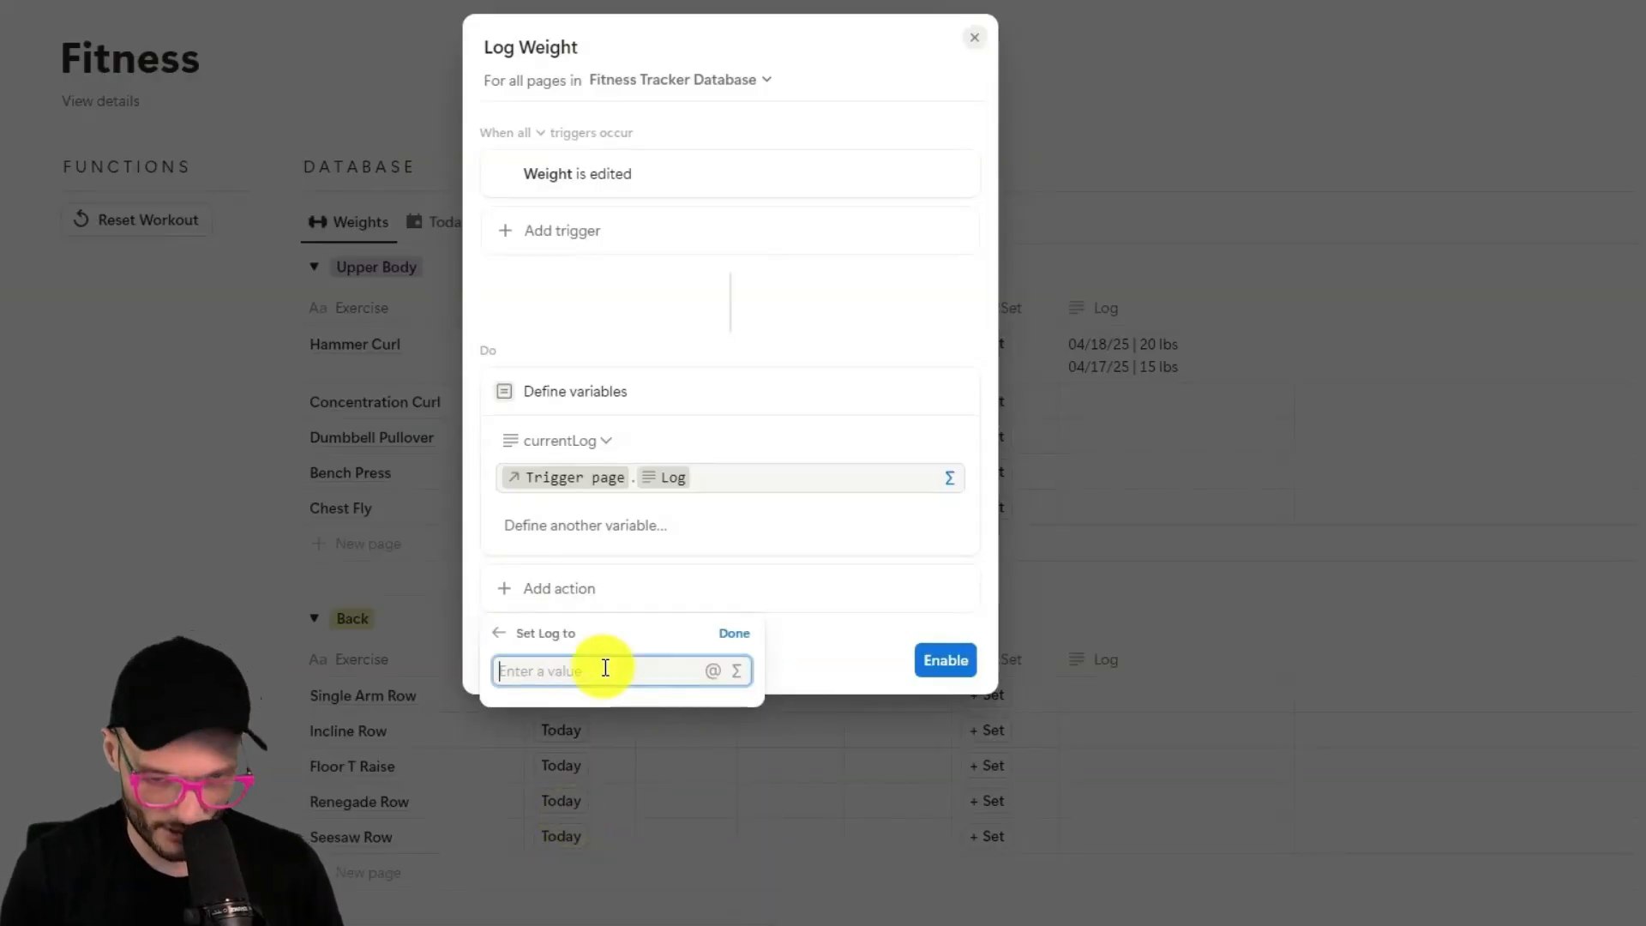
left_click(733, 633)
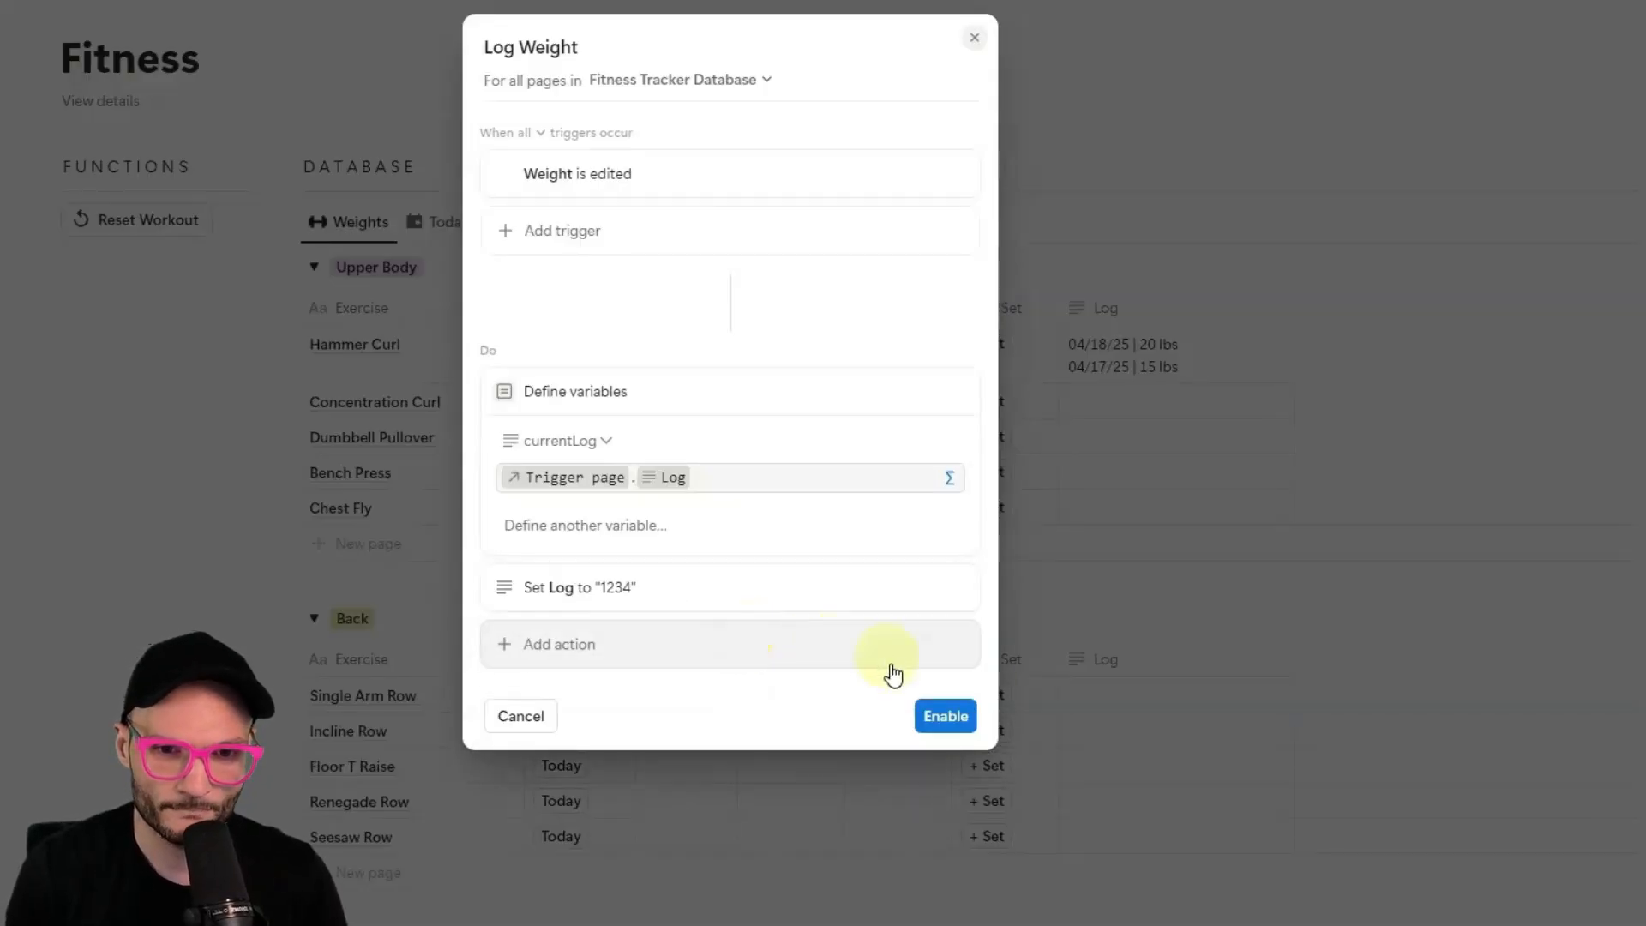
Enable the Log Weight automation and test it by setting Concentration Curl's weight to 20.
left_click(940, 720)
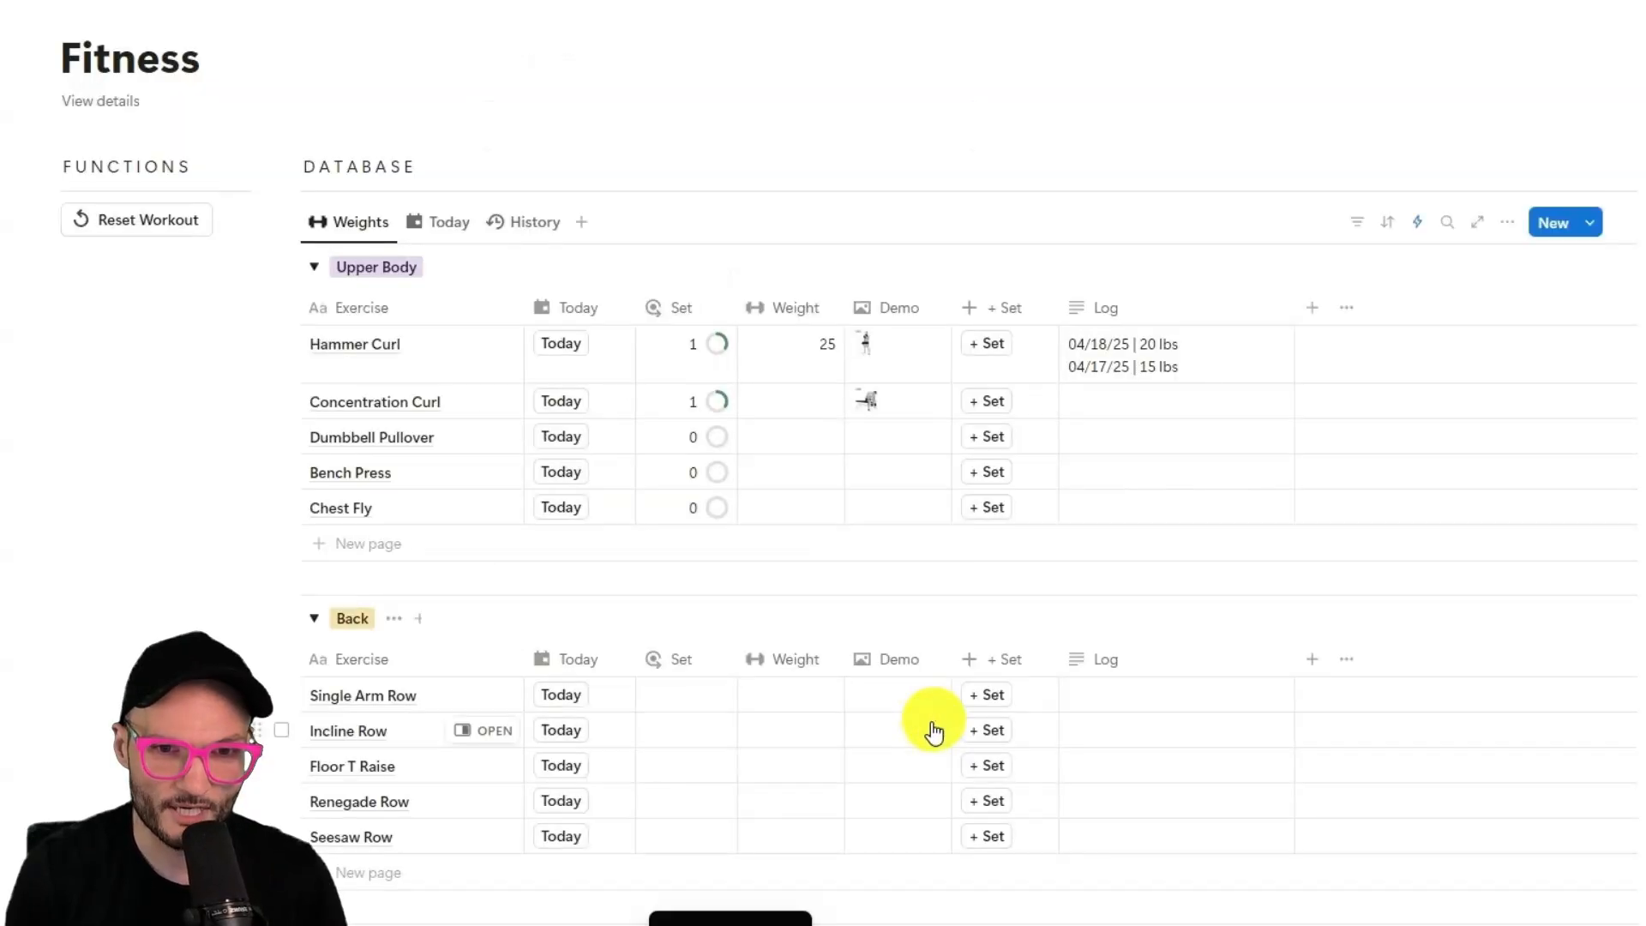
left_click(799, 403)
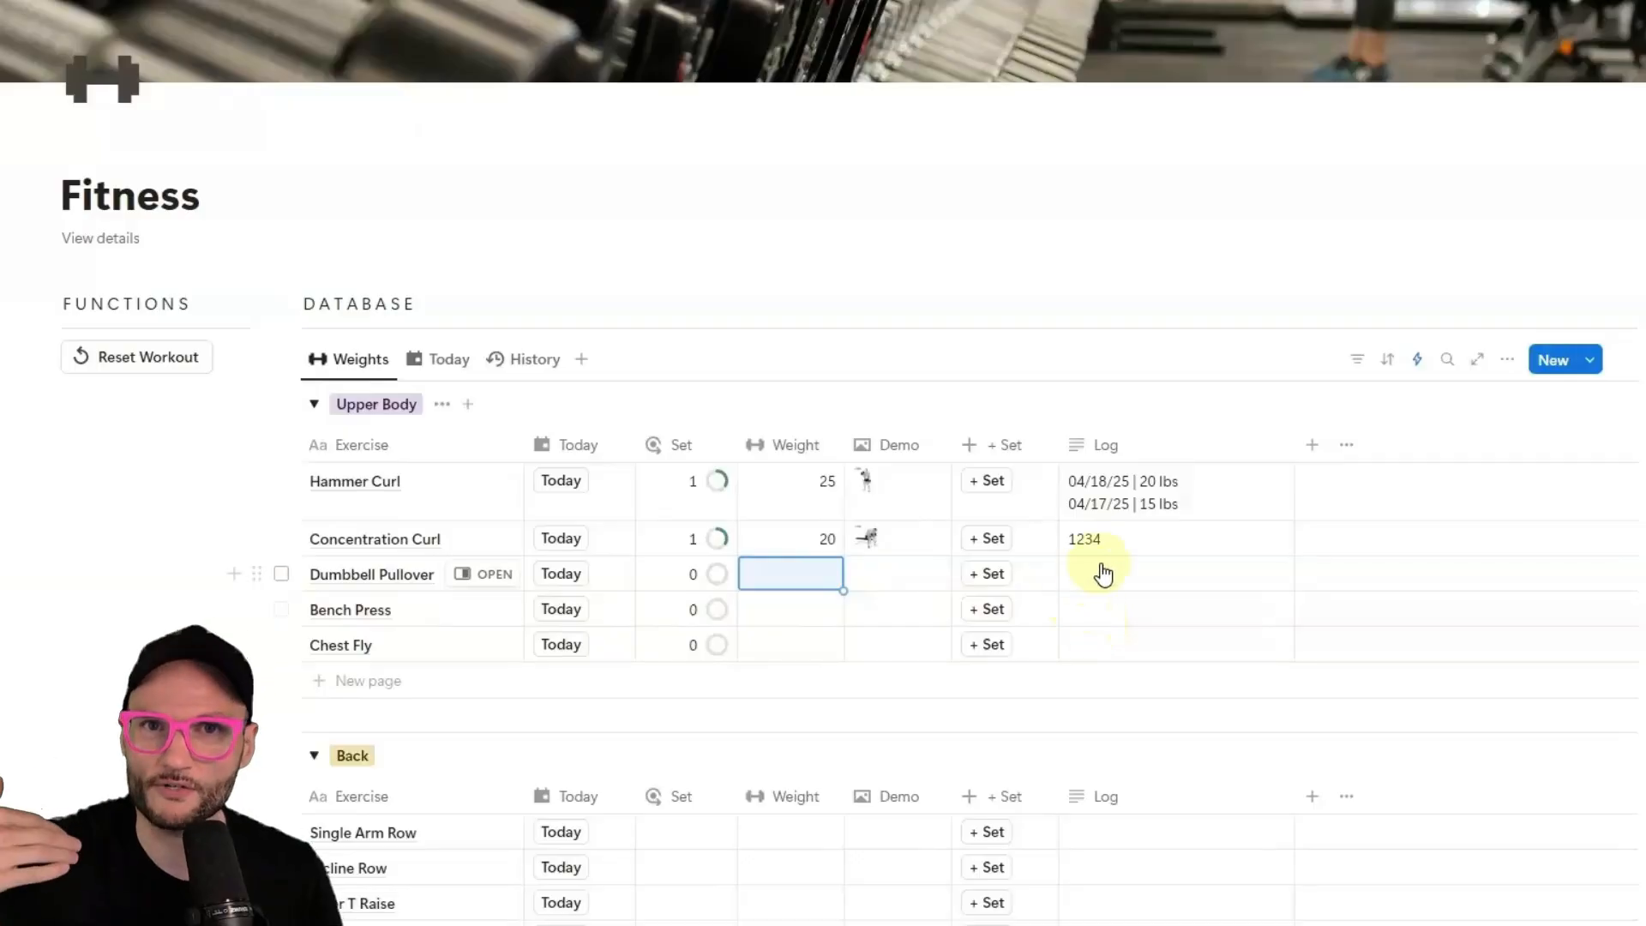
Widen the spacing around the vertical bar separators in both of Hammer Curl's log entries.
left_click(1103, 512)
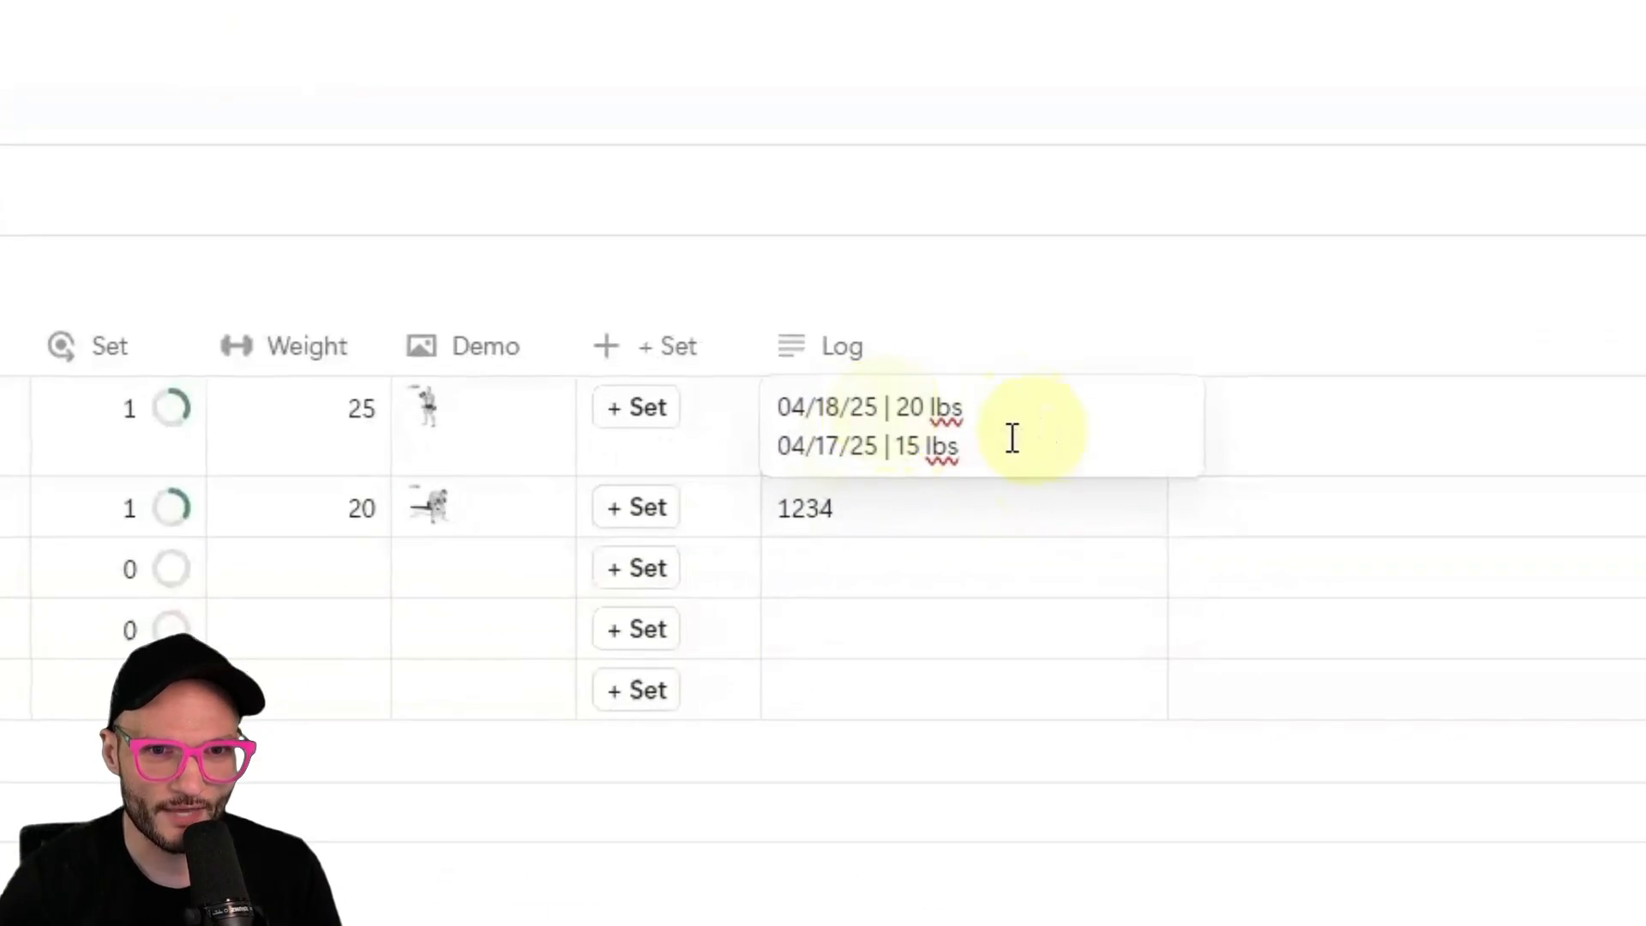
left_click(904, 412)
left_click(883, 446)
left_click(906, 448)
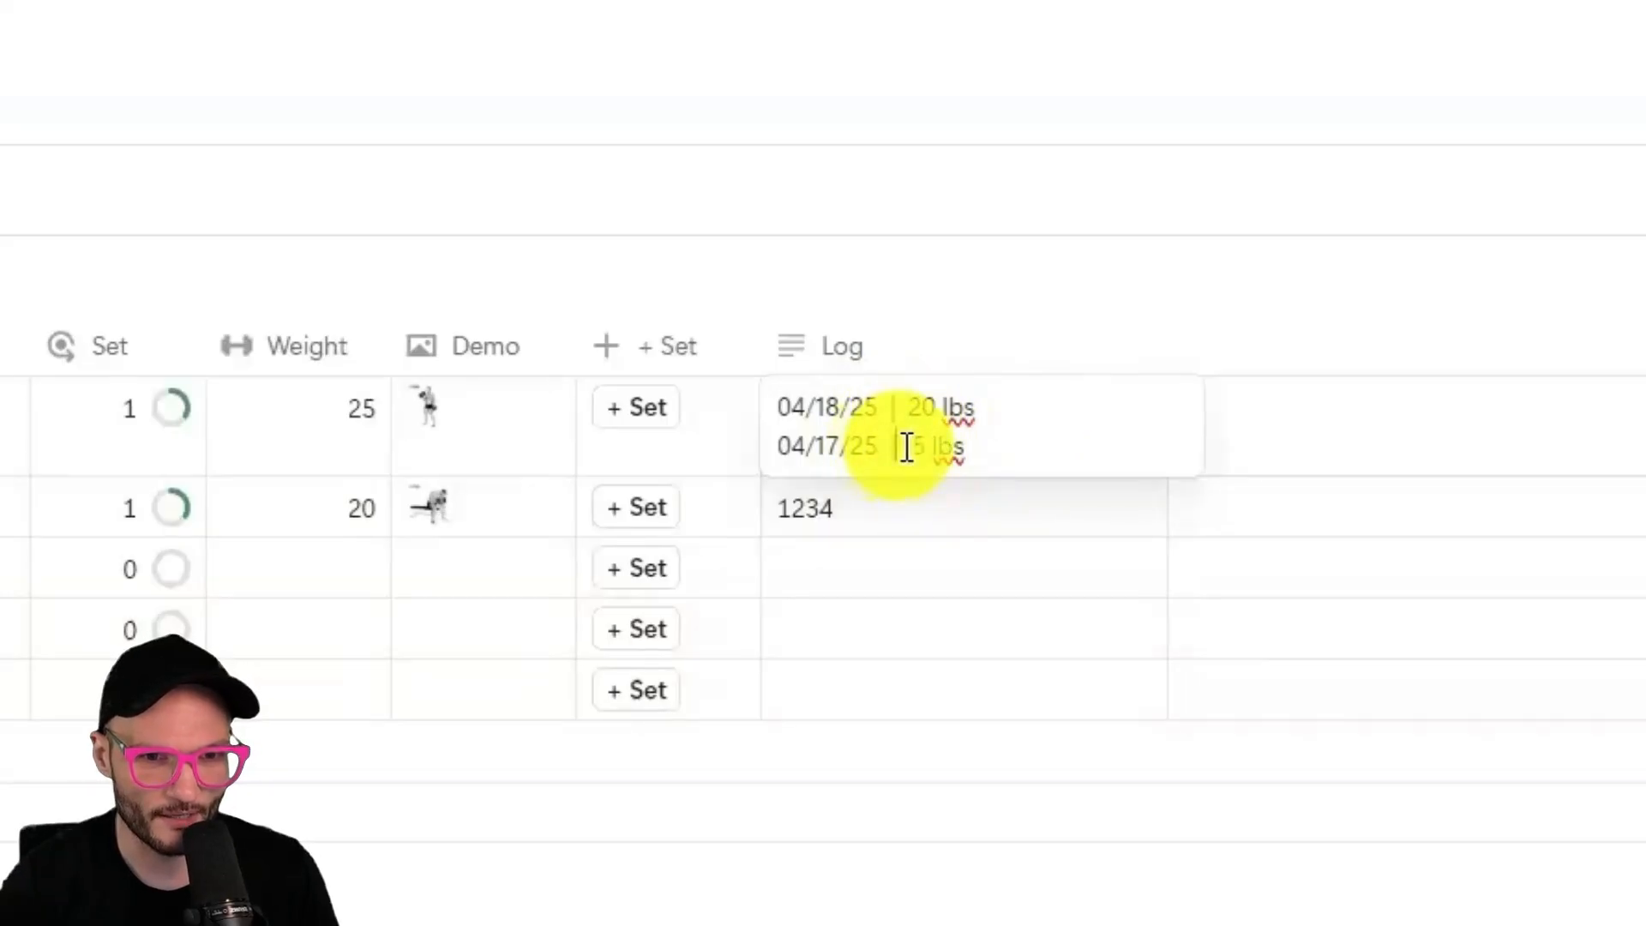
key("Escape")
key("Escape")
Highlight the date 04/18/25 in Hammer Curl's log to examine the entry format.
left_click(1029, 453)
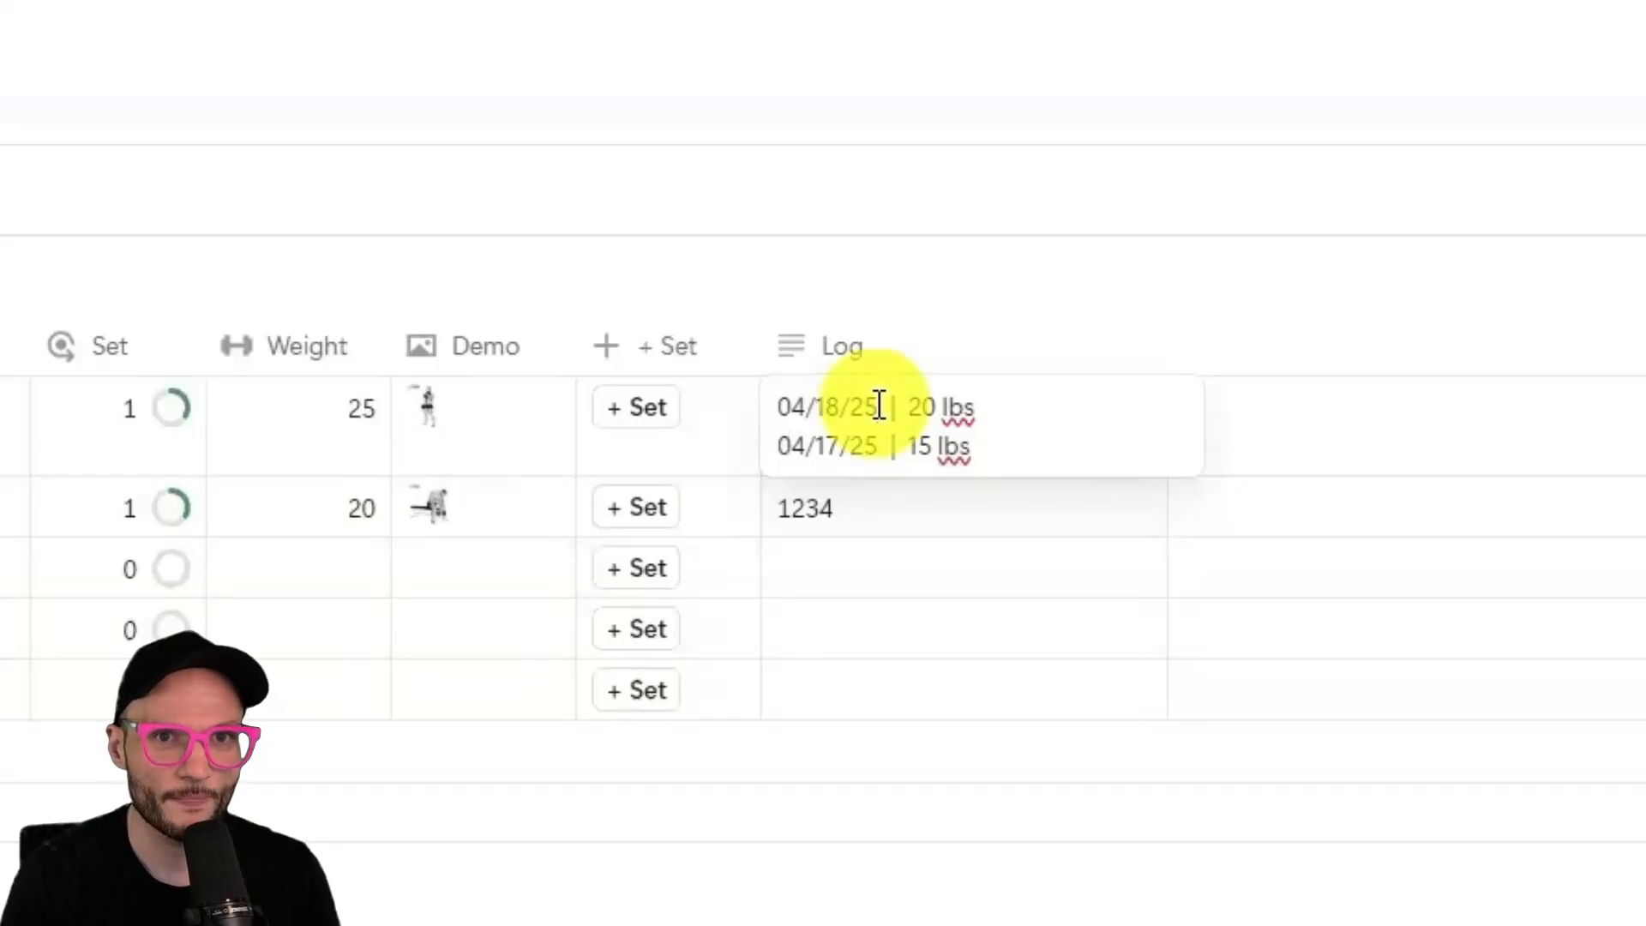
left_click_drag(878, 405, 777, 430)
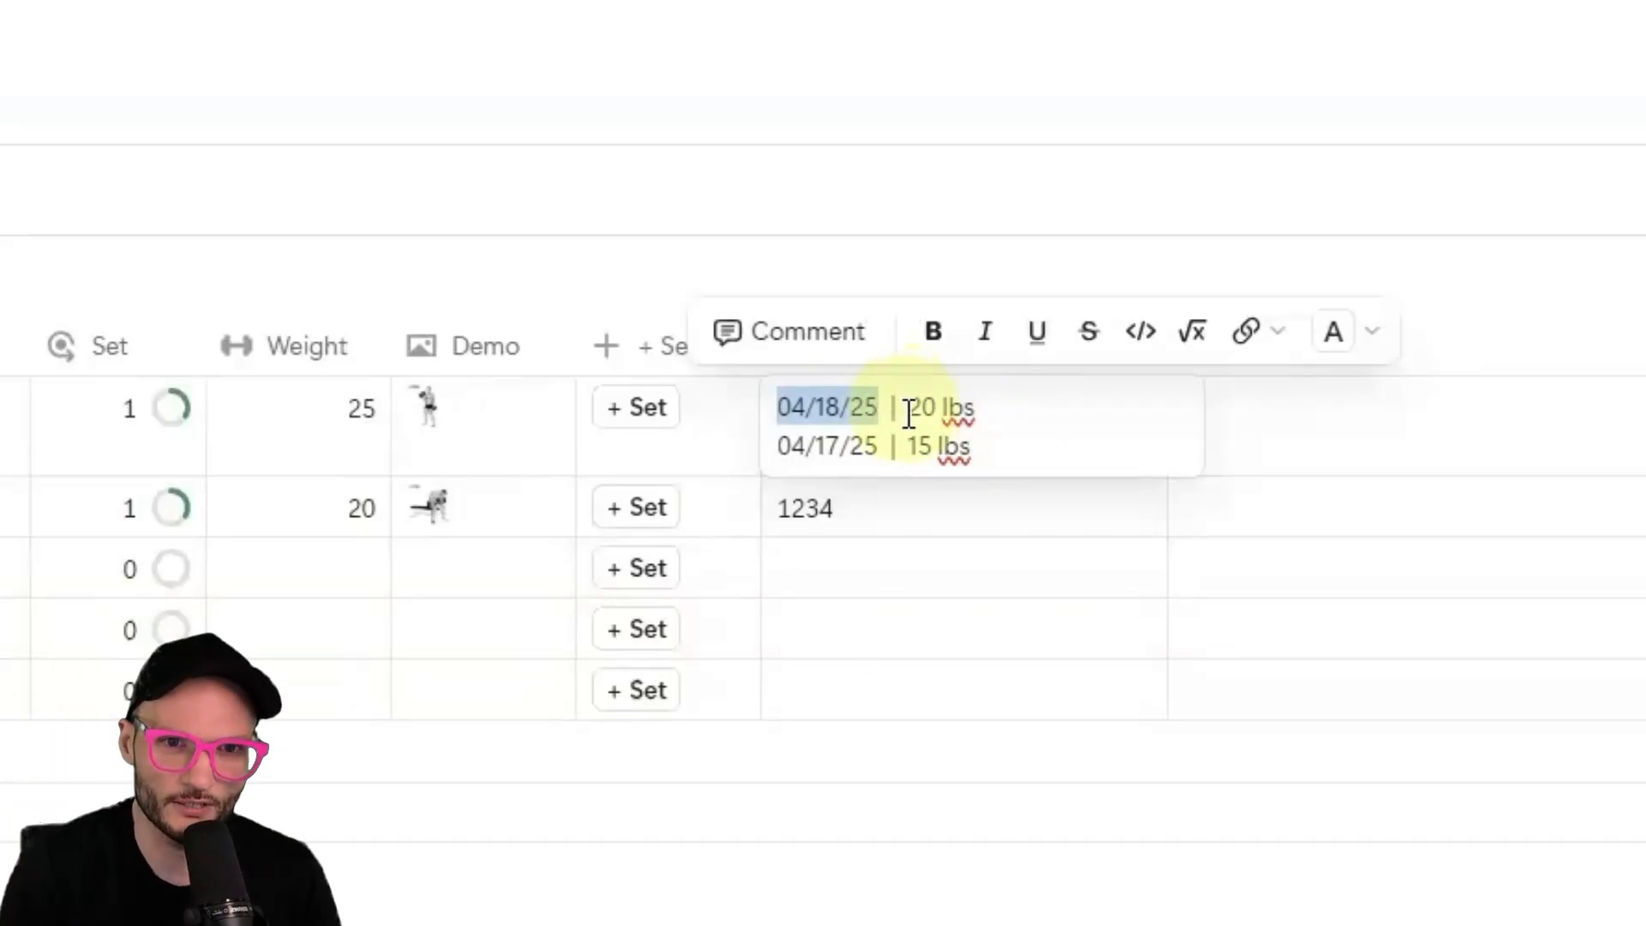
Examine the separator, the weight number and the lbs unit in Hammer Curl's first log entry, one after another.
left_click(882, 408)
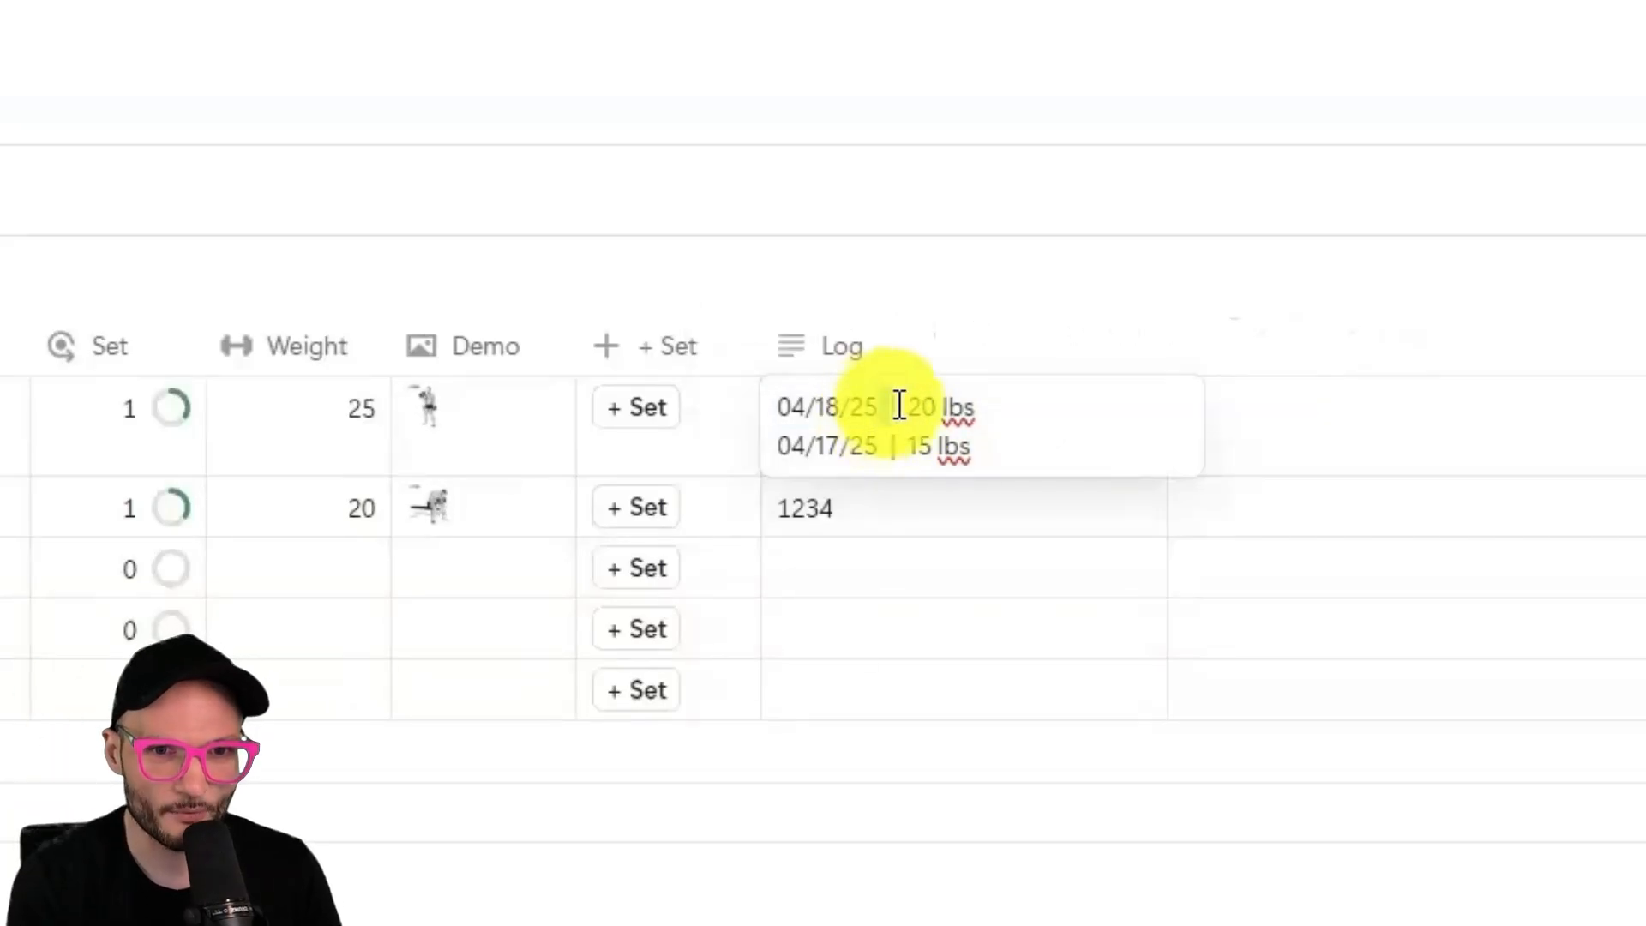
key("shift+Right")
key("shift+Right")
key("shift+Right")
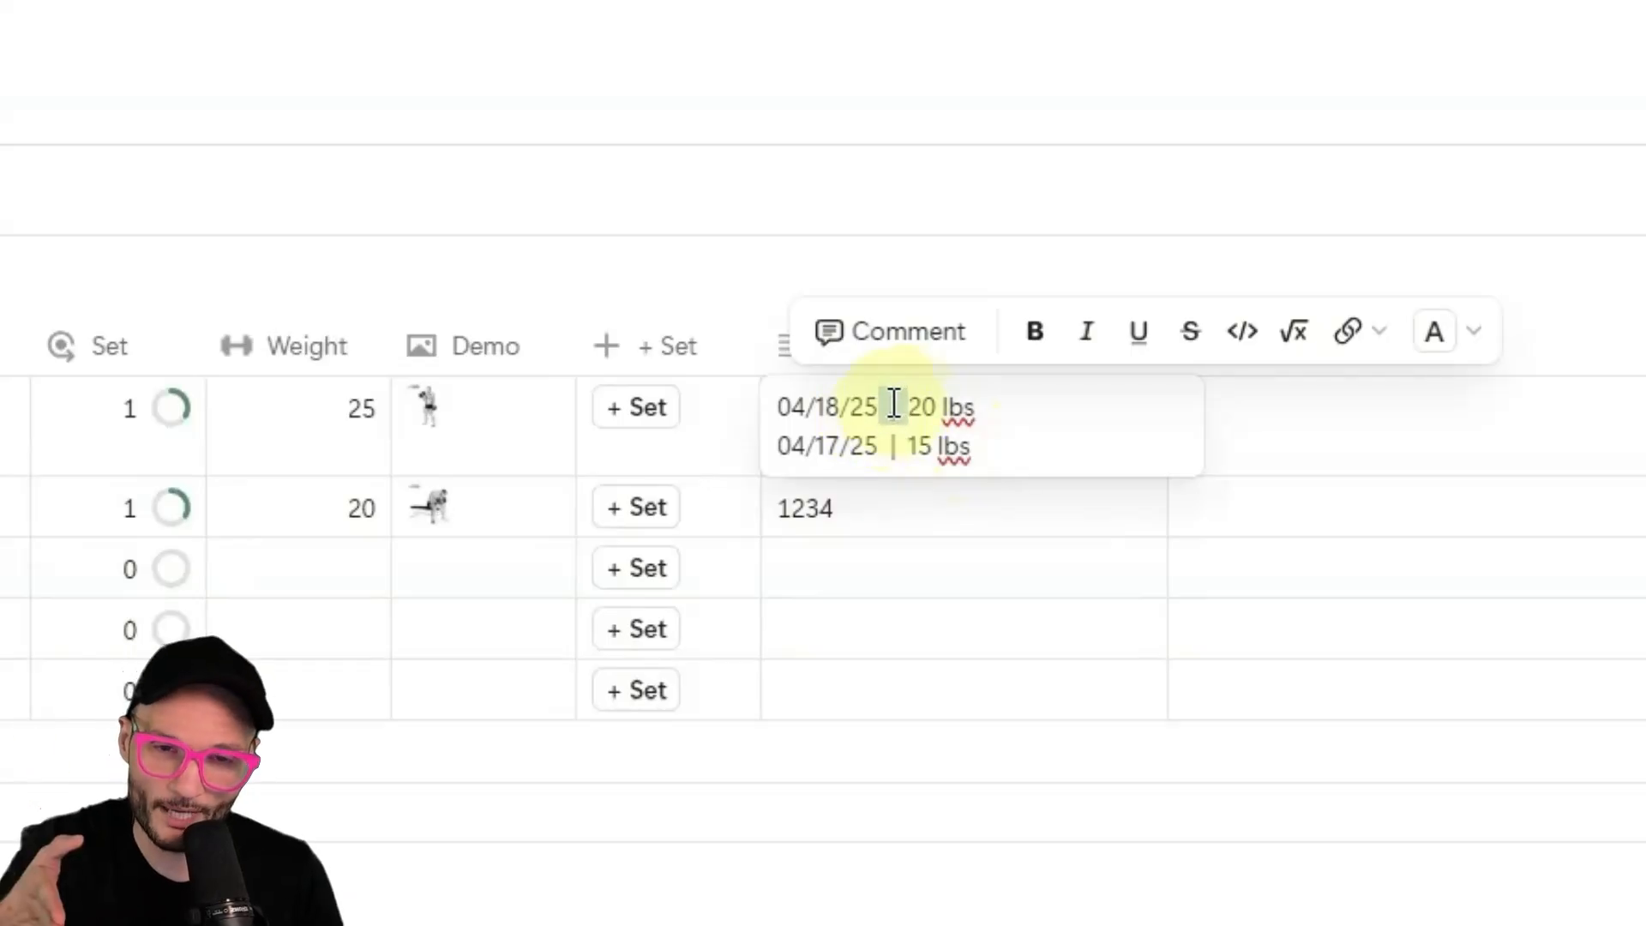
left_click(915, 408)
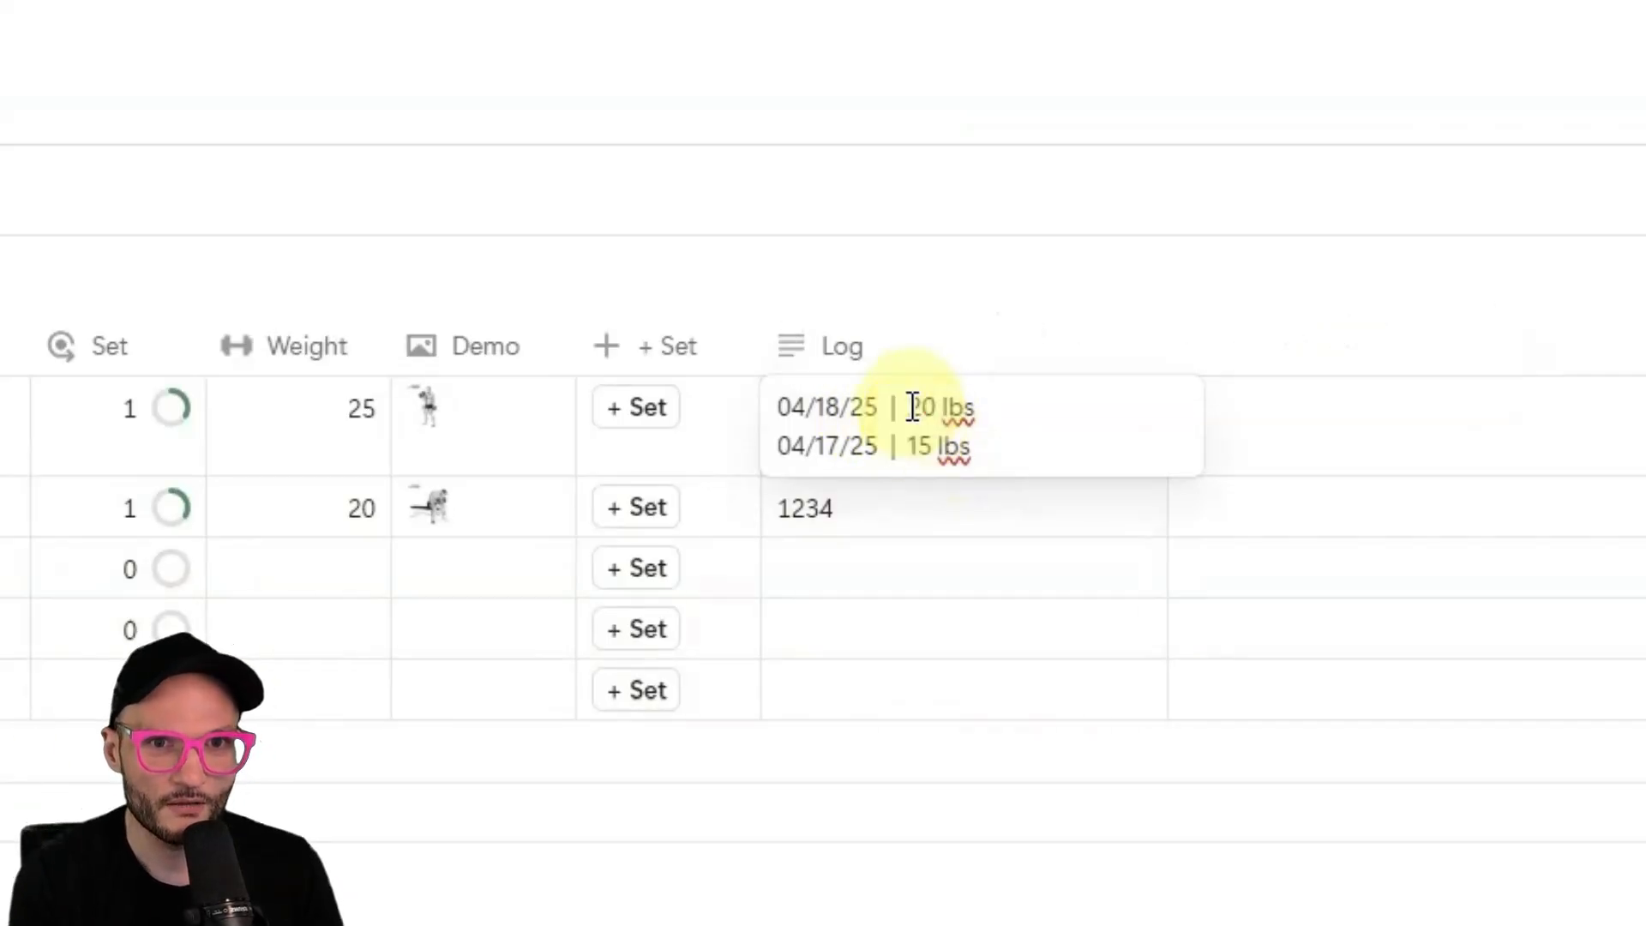
double_click(933, 409)
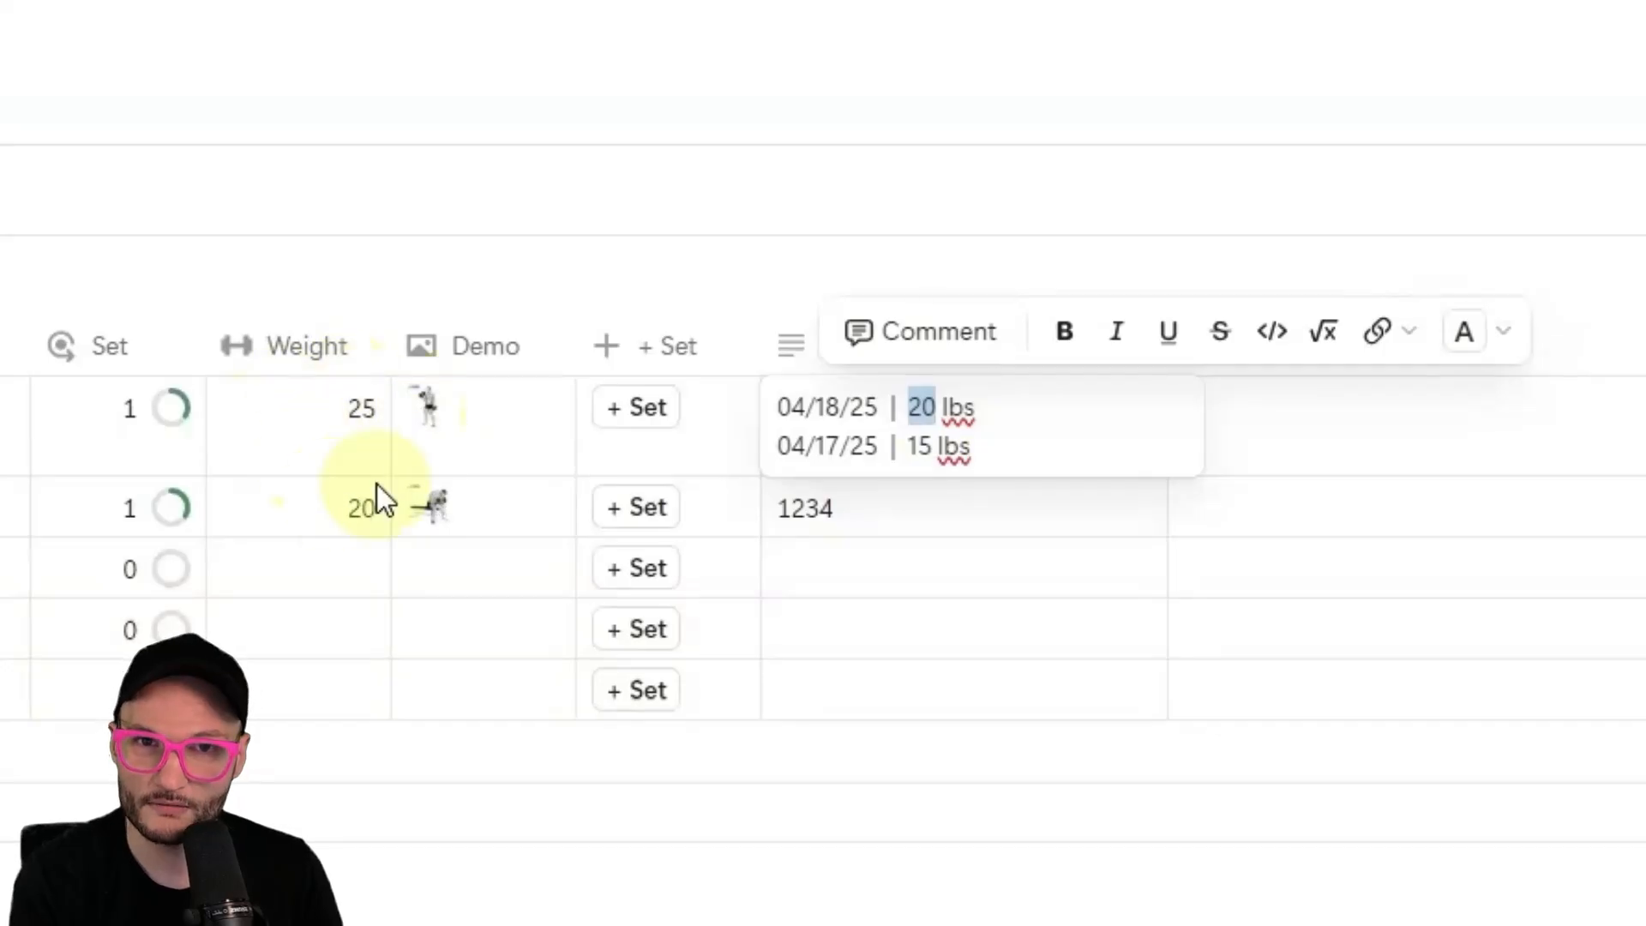
mouse_move(947, 408)
left_mouse_down()
mouse_move(1084, 407)
mouse_move(976, 412)
left_mouse_up()
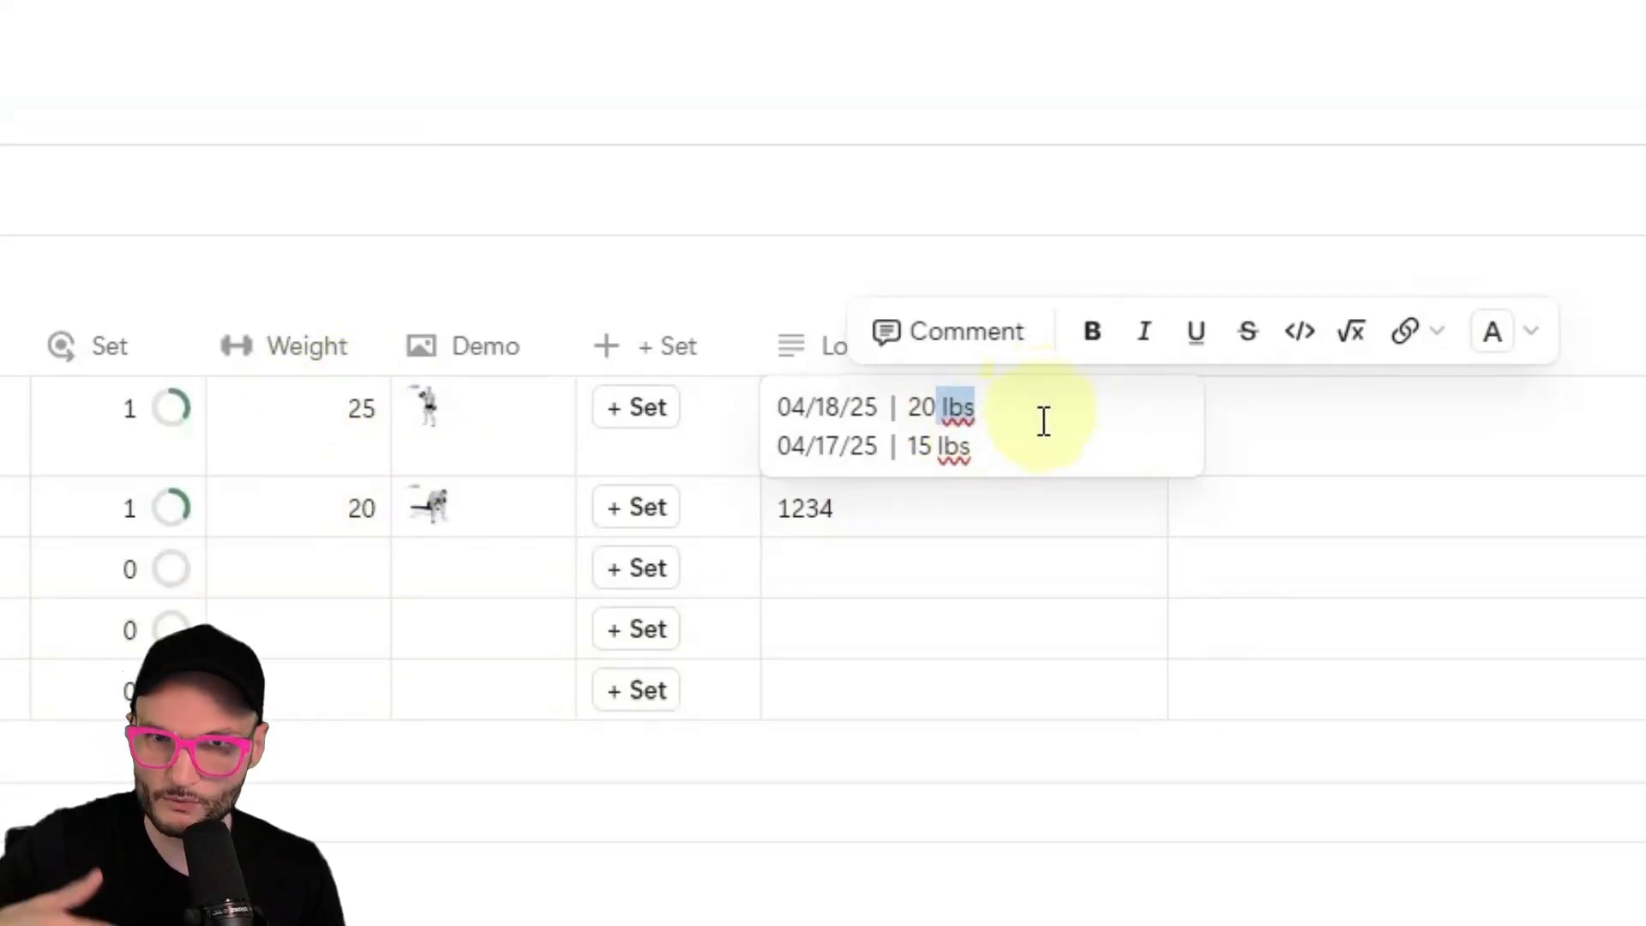
key("Escape")
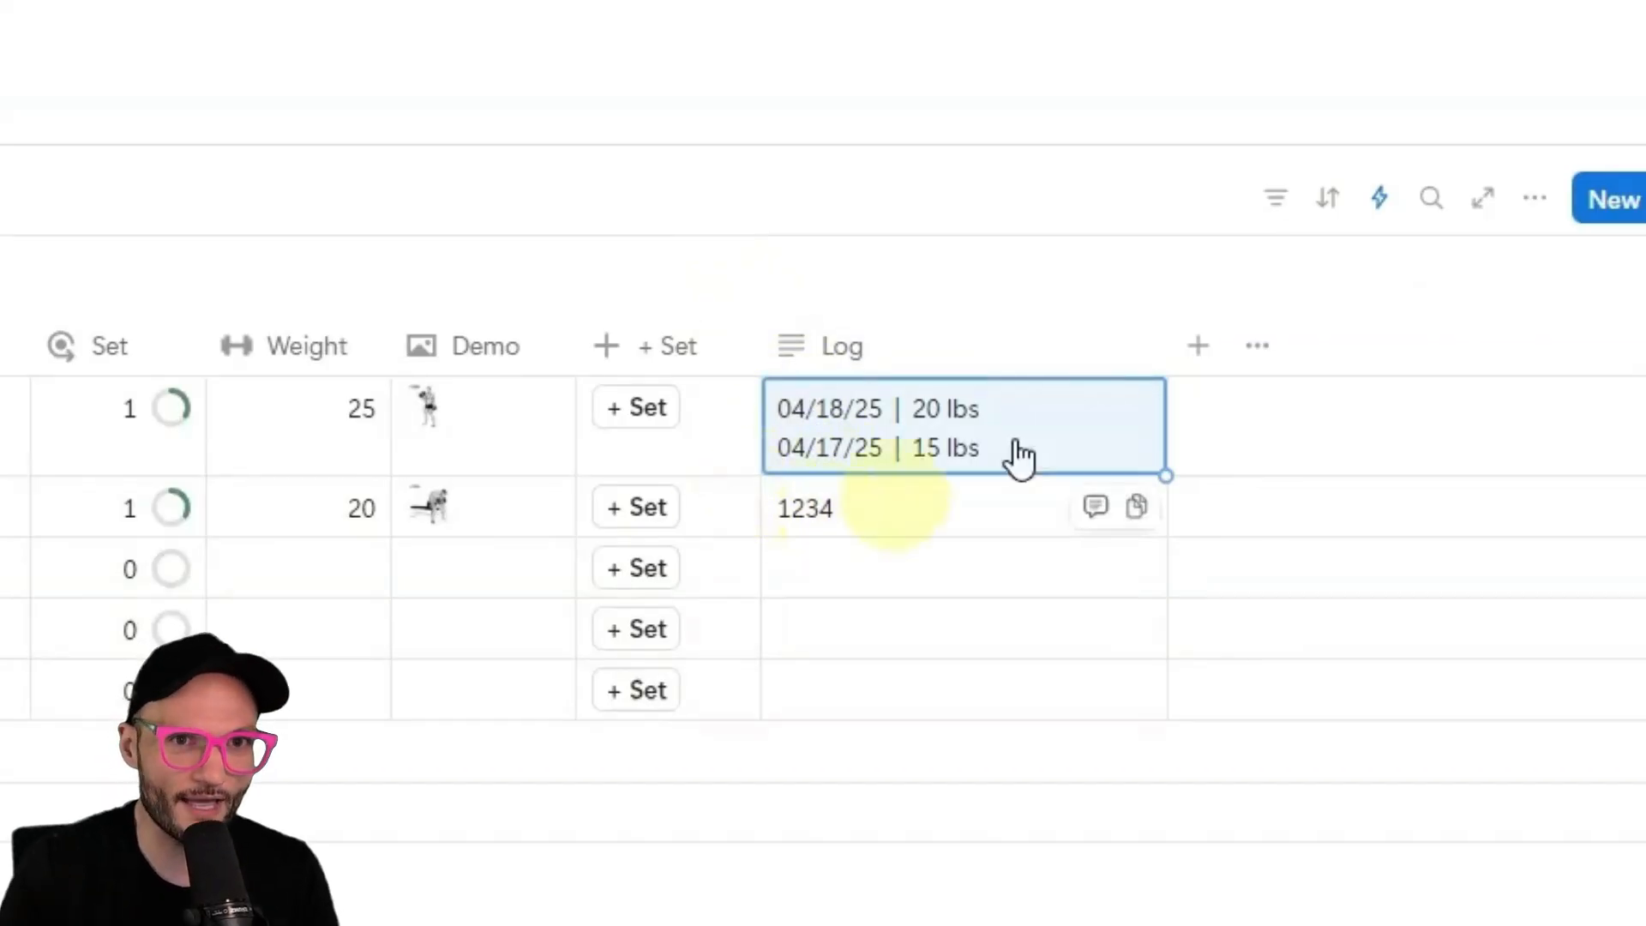
Replace the 1234 placeholder in the Log Weight automation's Set Log action with the formula today().
left_click(1381, 205)
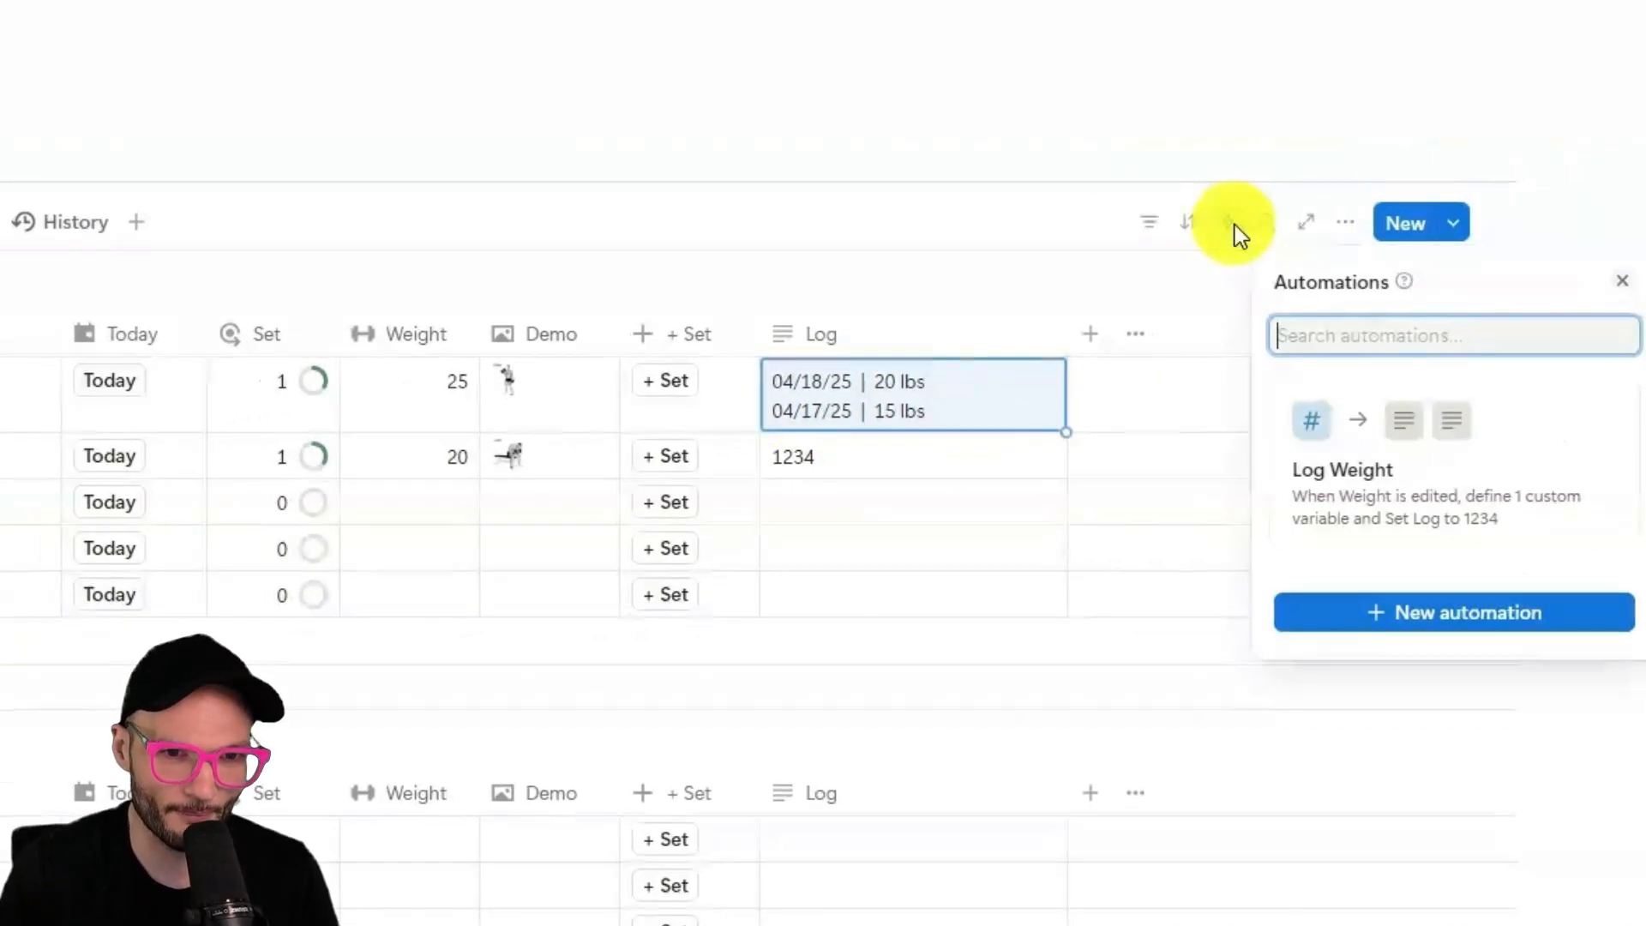
left_click(1404, 473)
left_click(1090, 710)
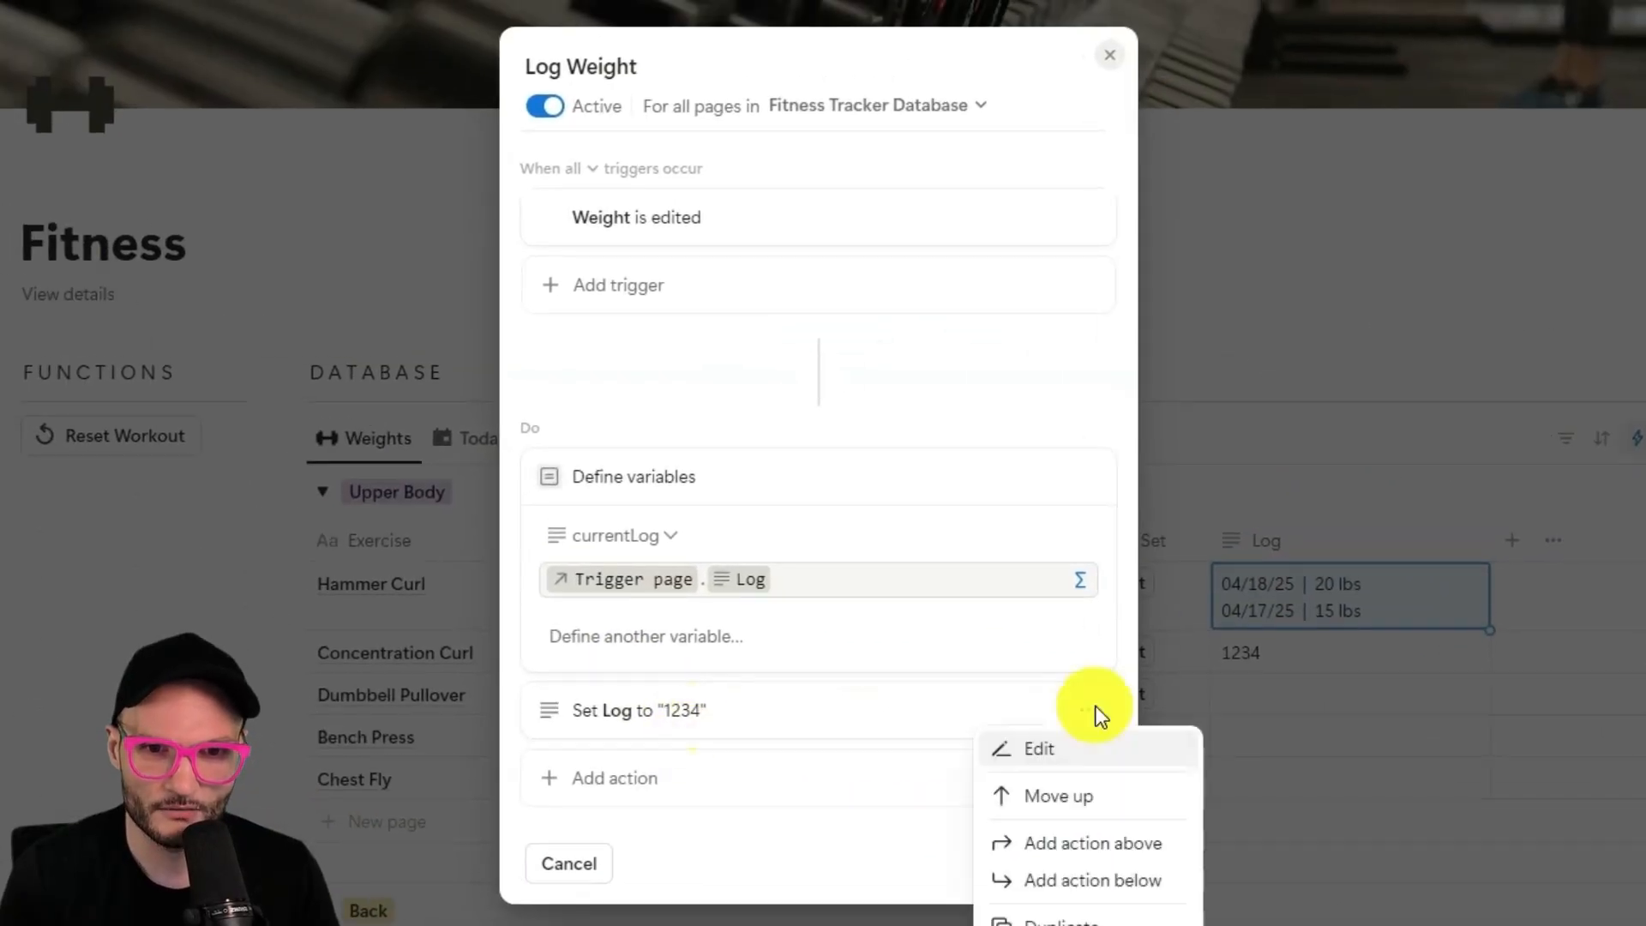
left_click(1115, 758)
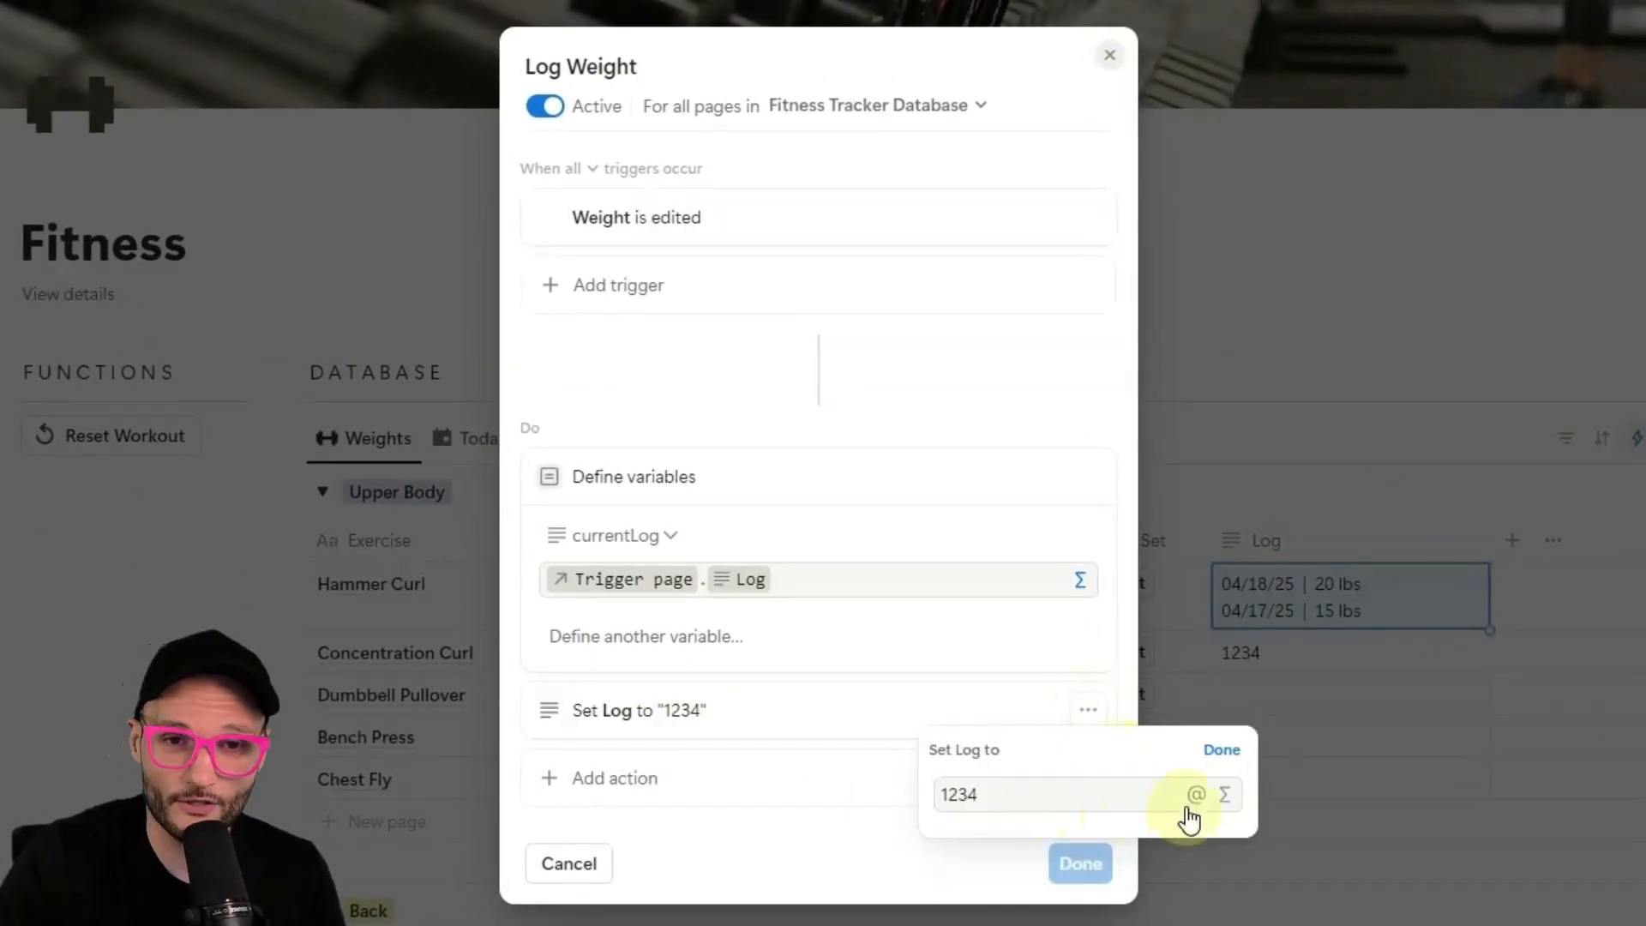
left_click(1223, 796)
key("ctrl+a")
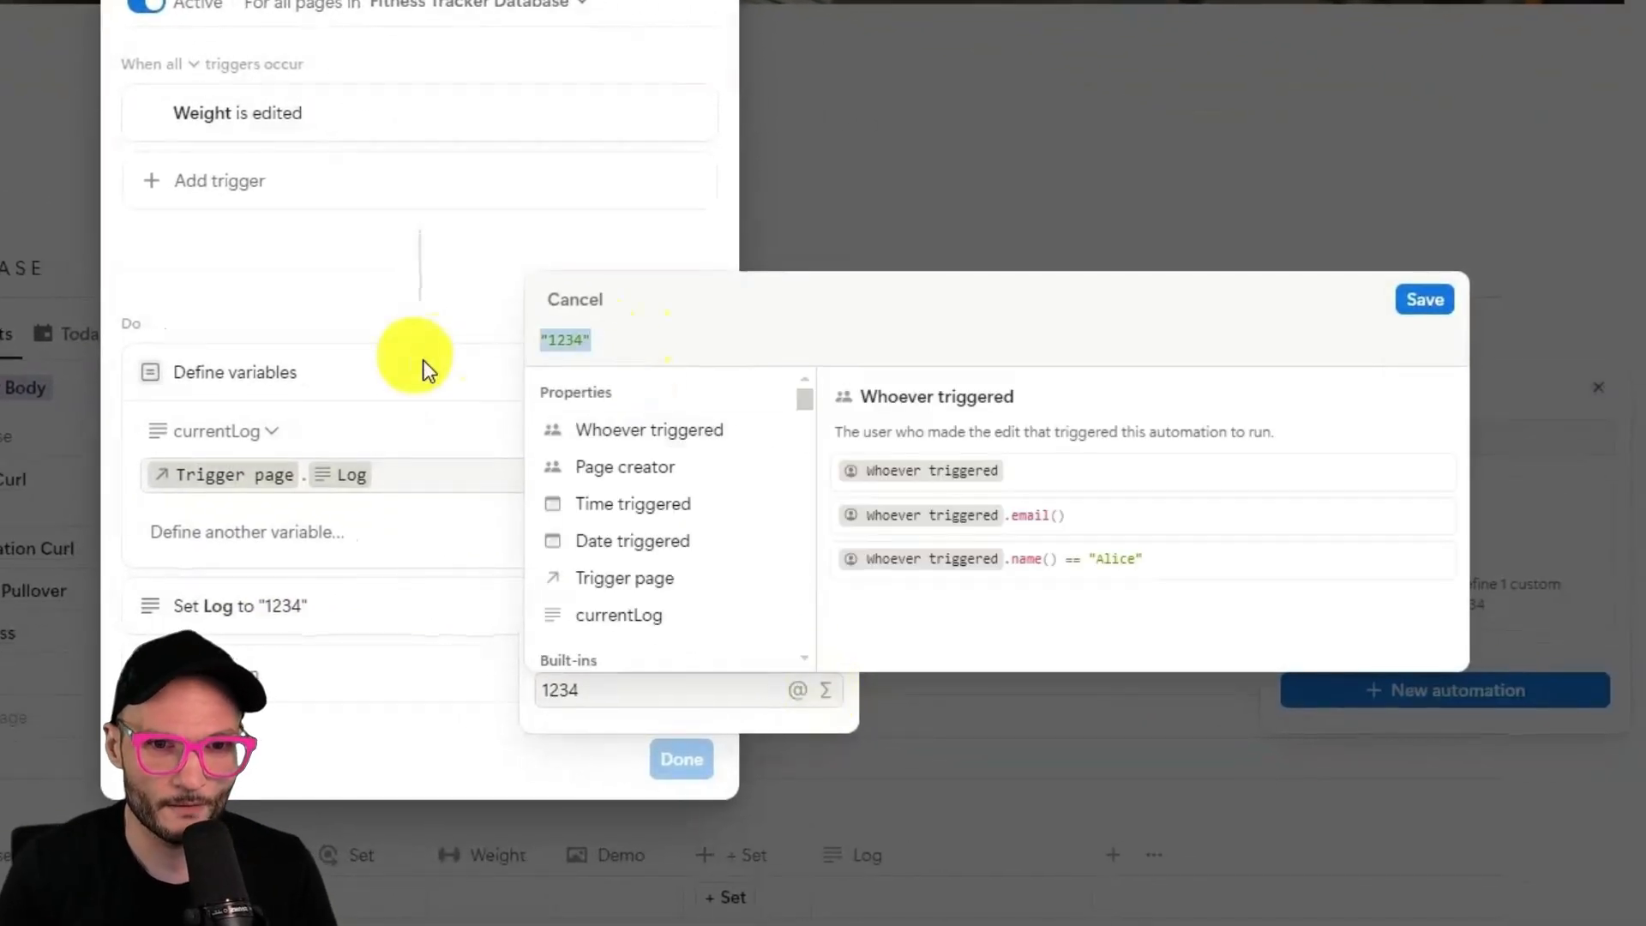
key("BackSpace")
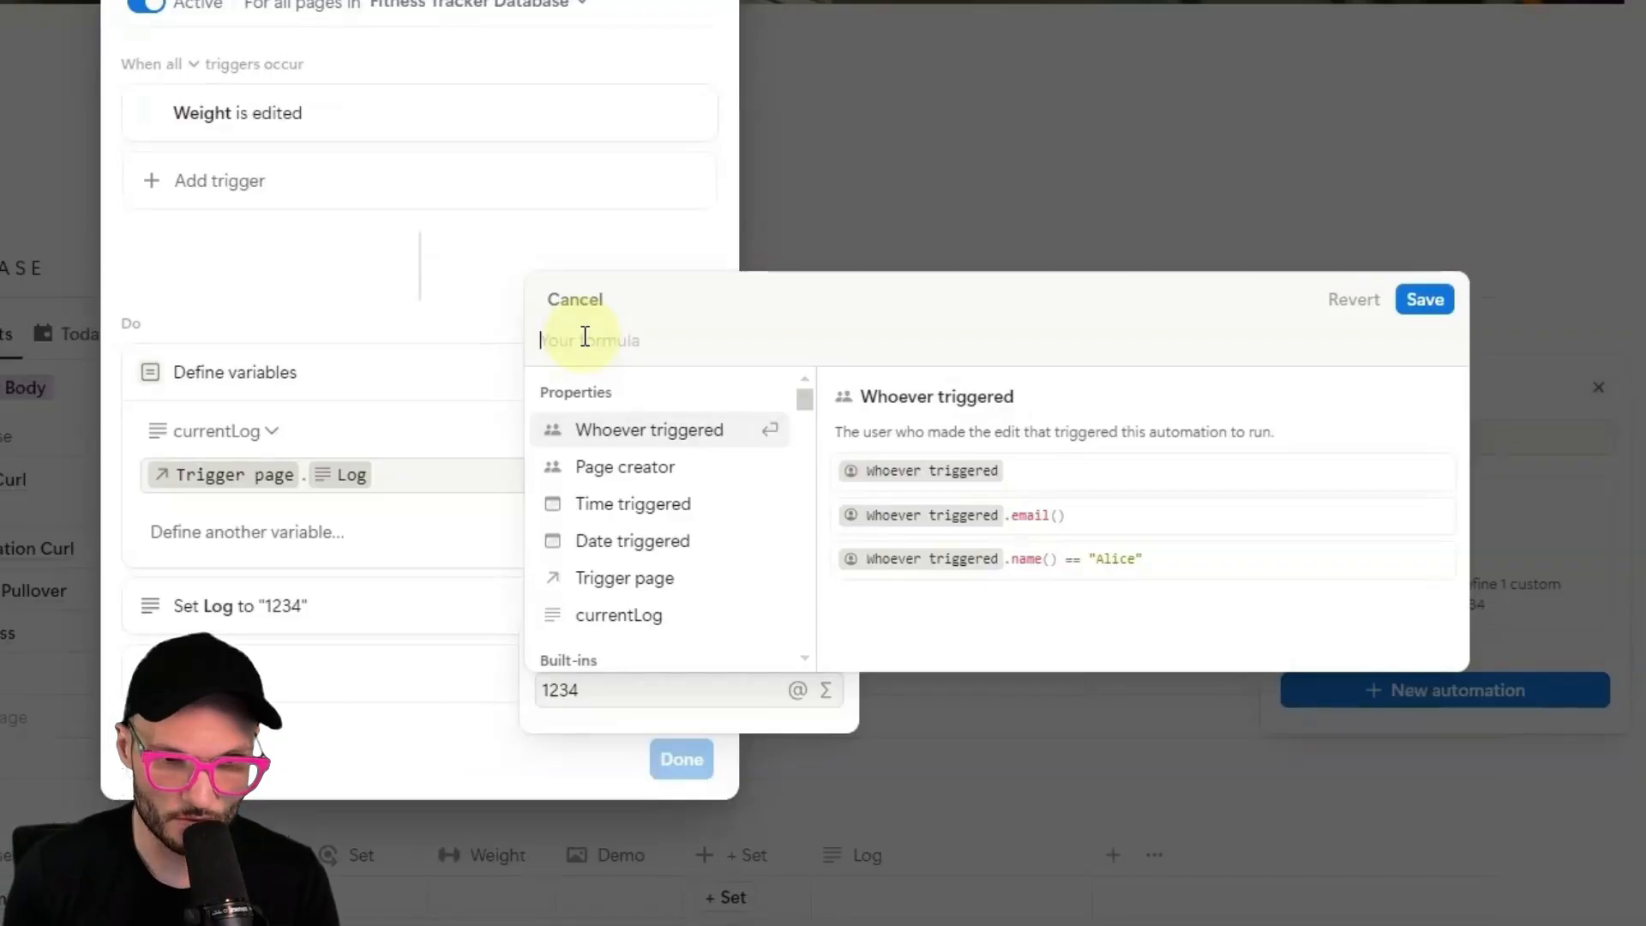
type("today()")
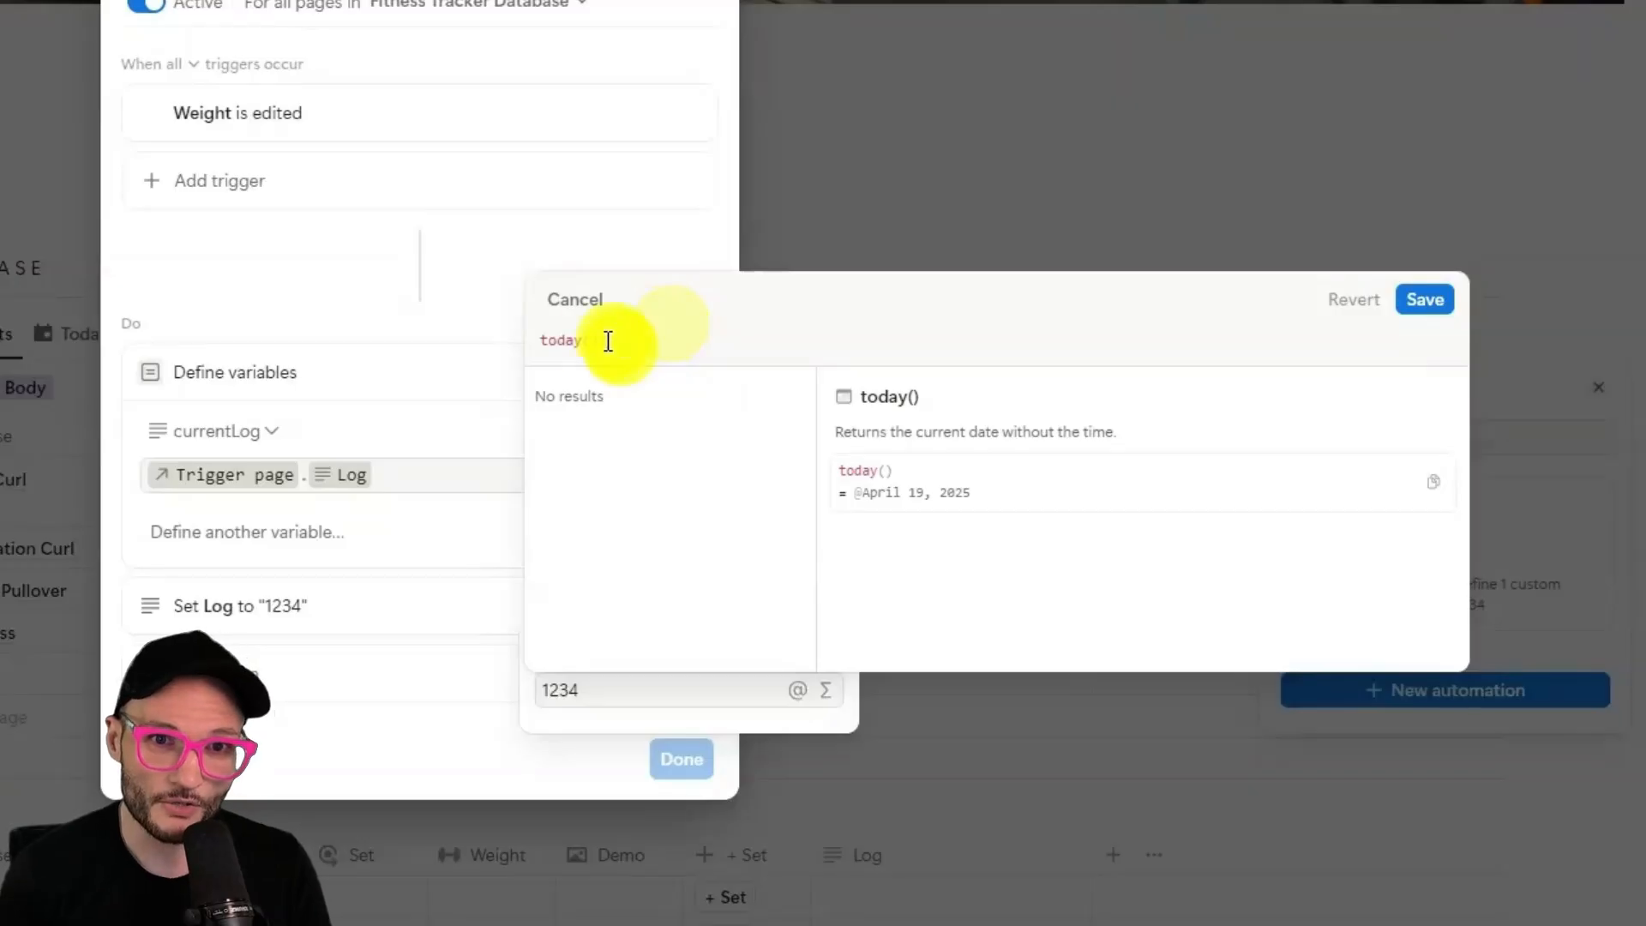
Try now() in place of today() in the Log formula, and restore today().
left_click_drag(606, 342, 481, 335)
type("now()")
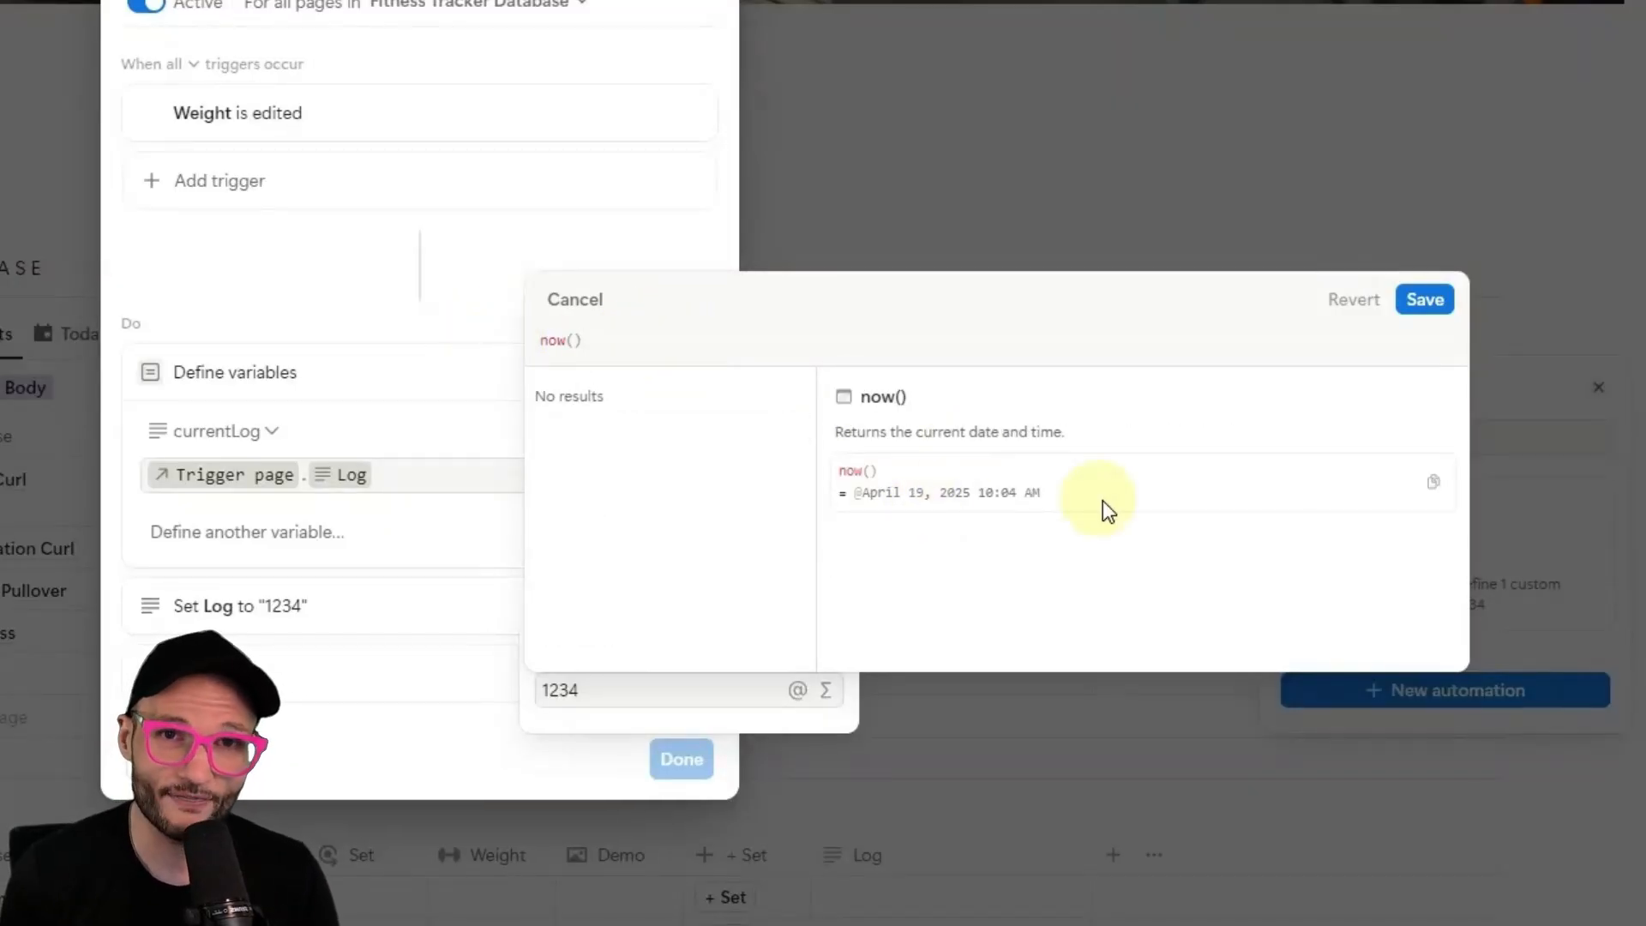
key("ctrl+a")
type("today()")
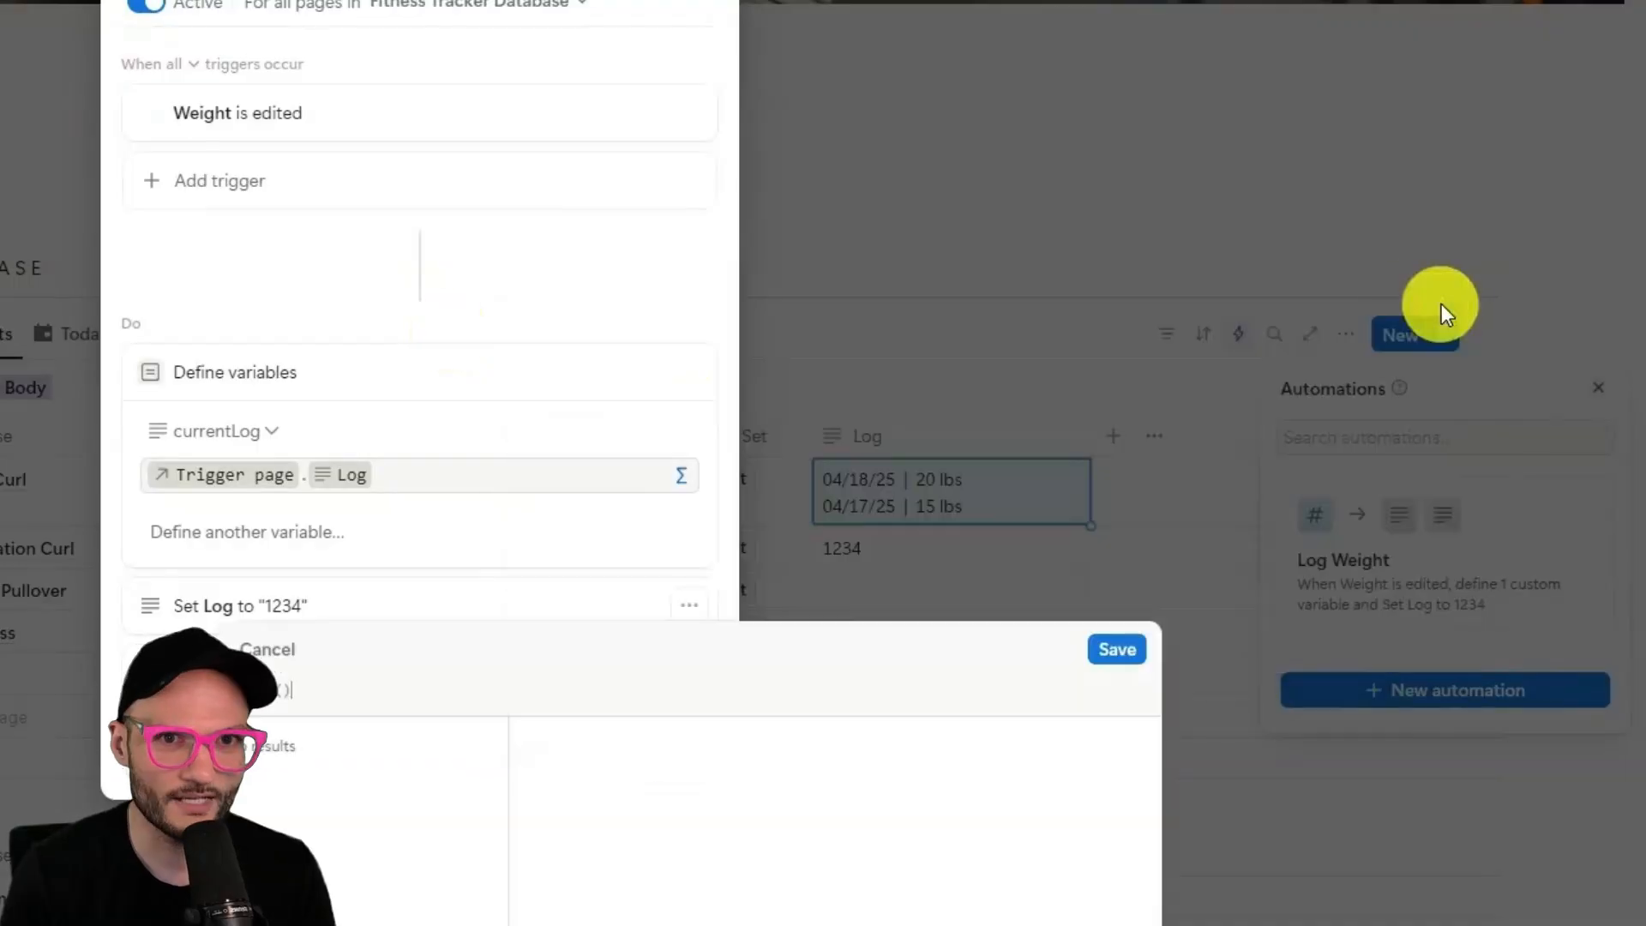
Save the today() formula and the automation, and test it by setting Concentration Curl's weight to 25.
left_click(1114, 651)
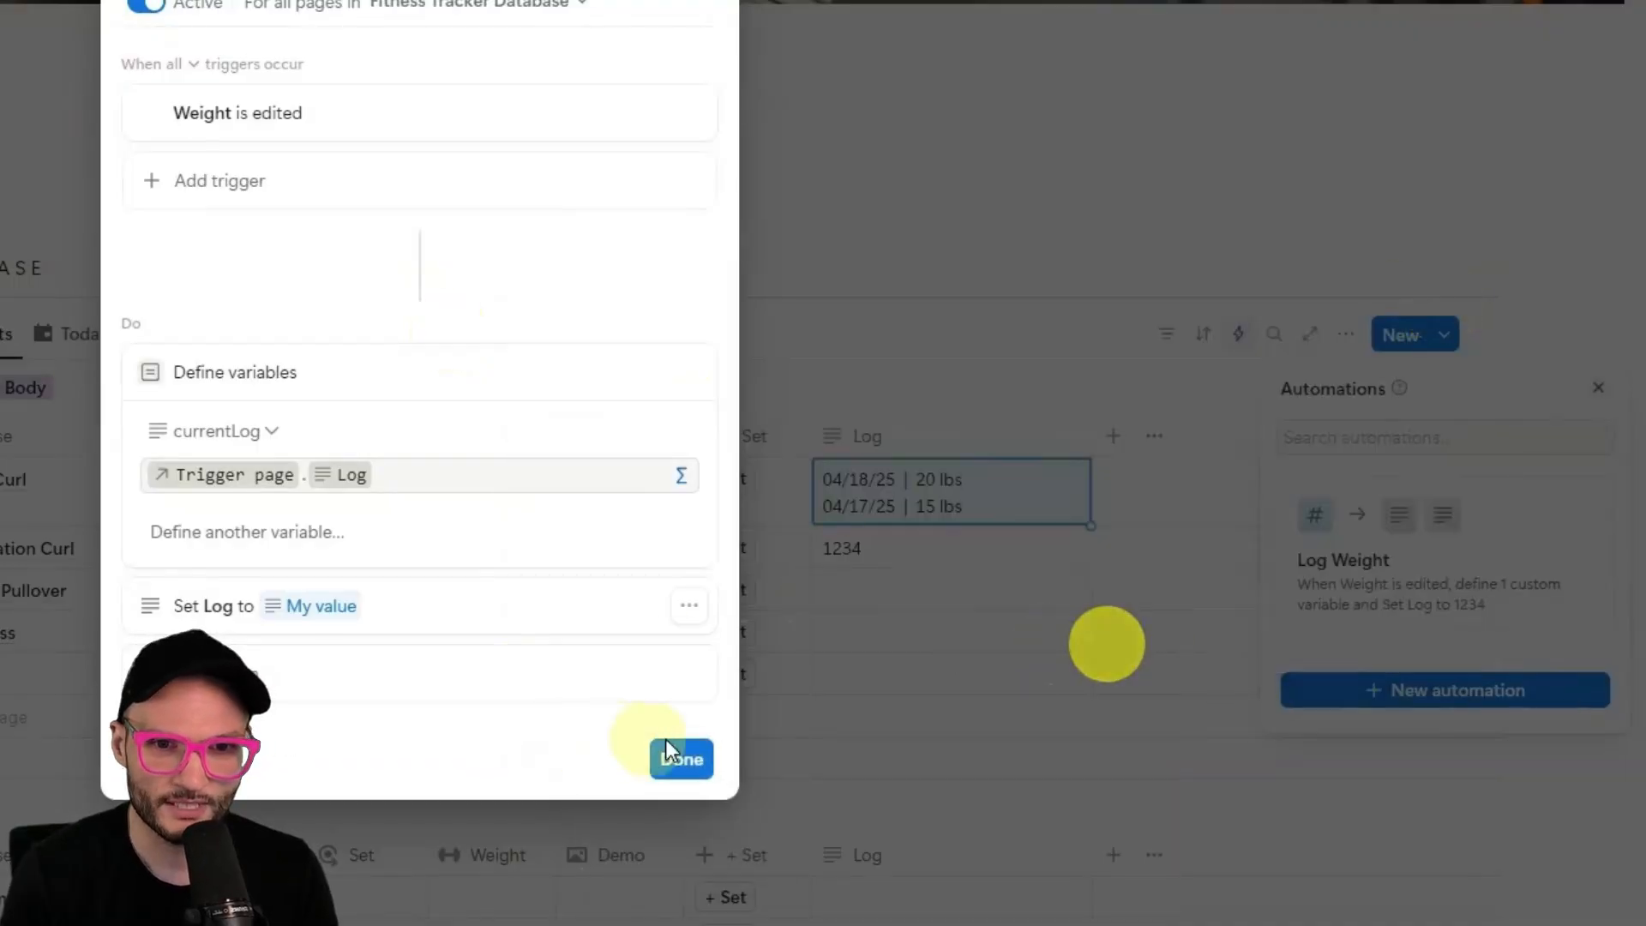
left_click(682, 761)
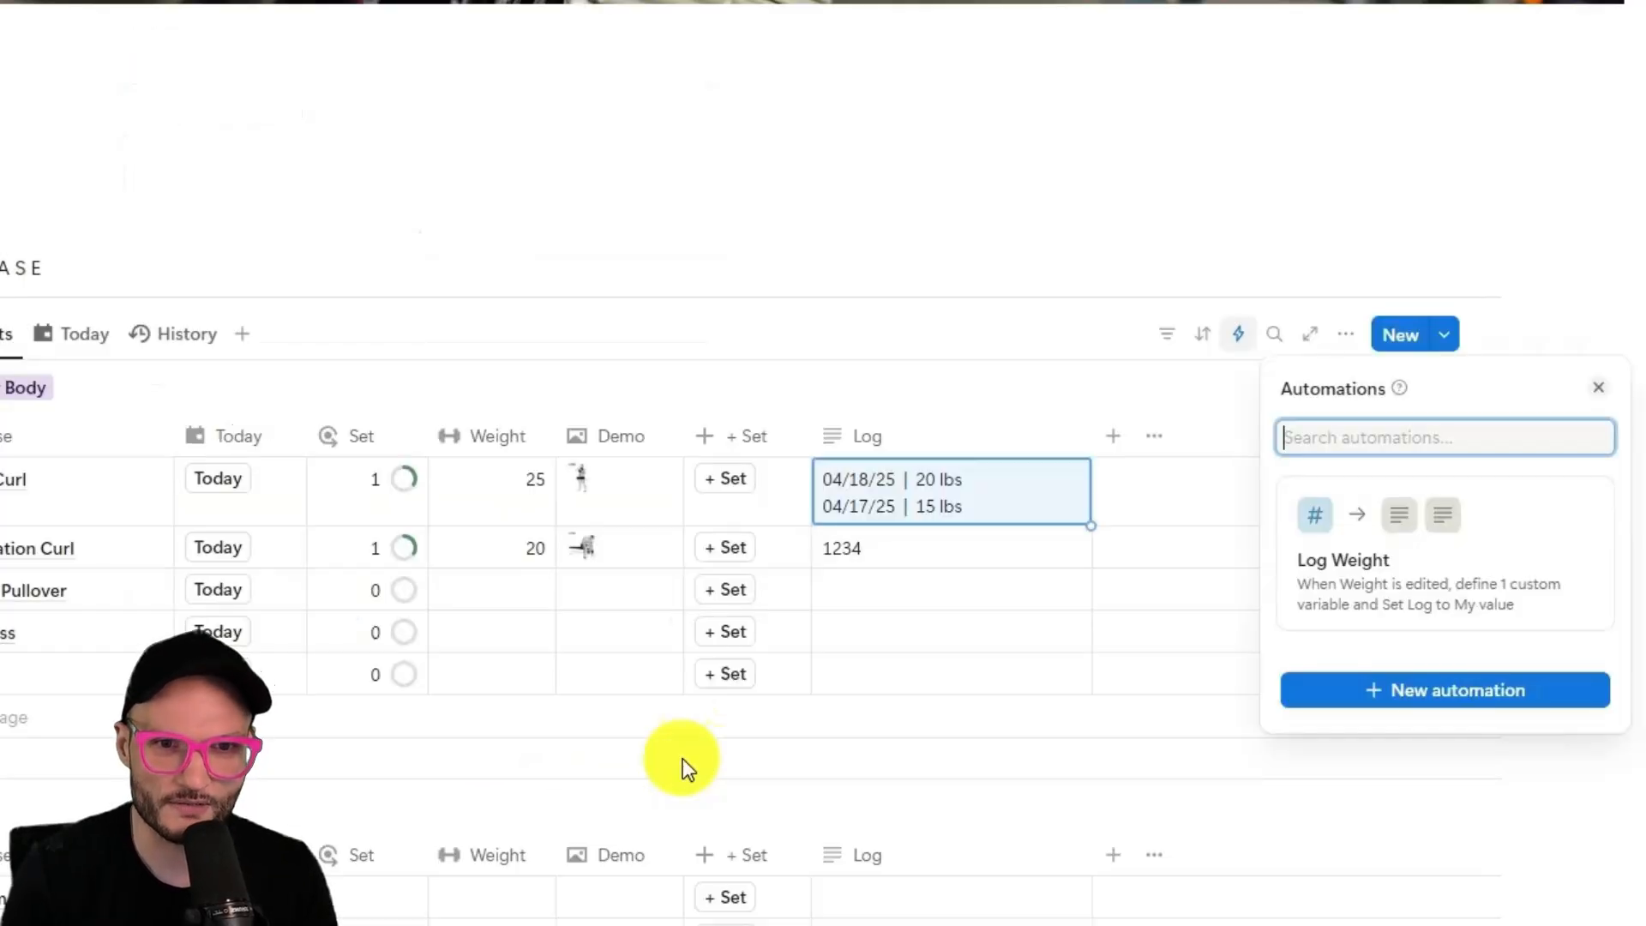
left_click(529, 566)
left_click(515, 556)
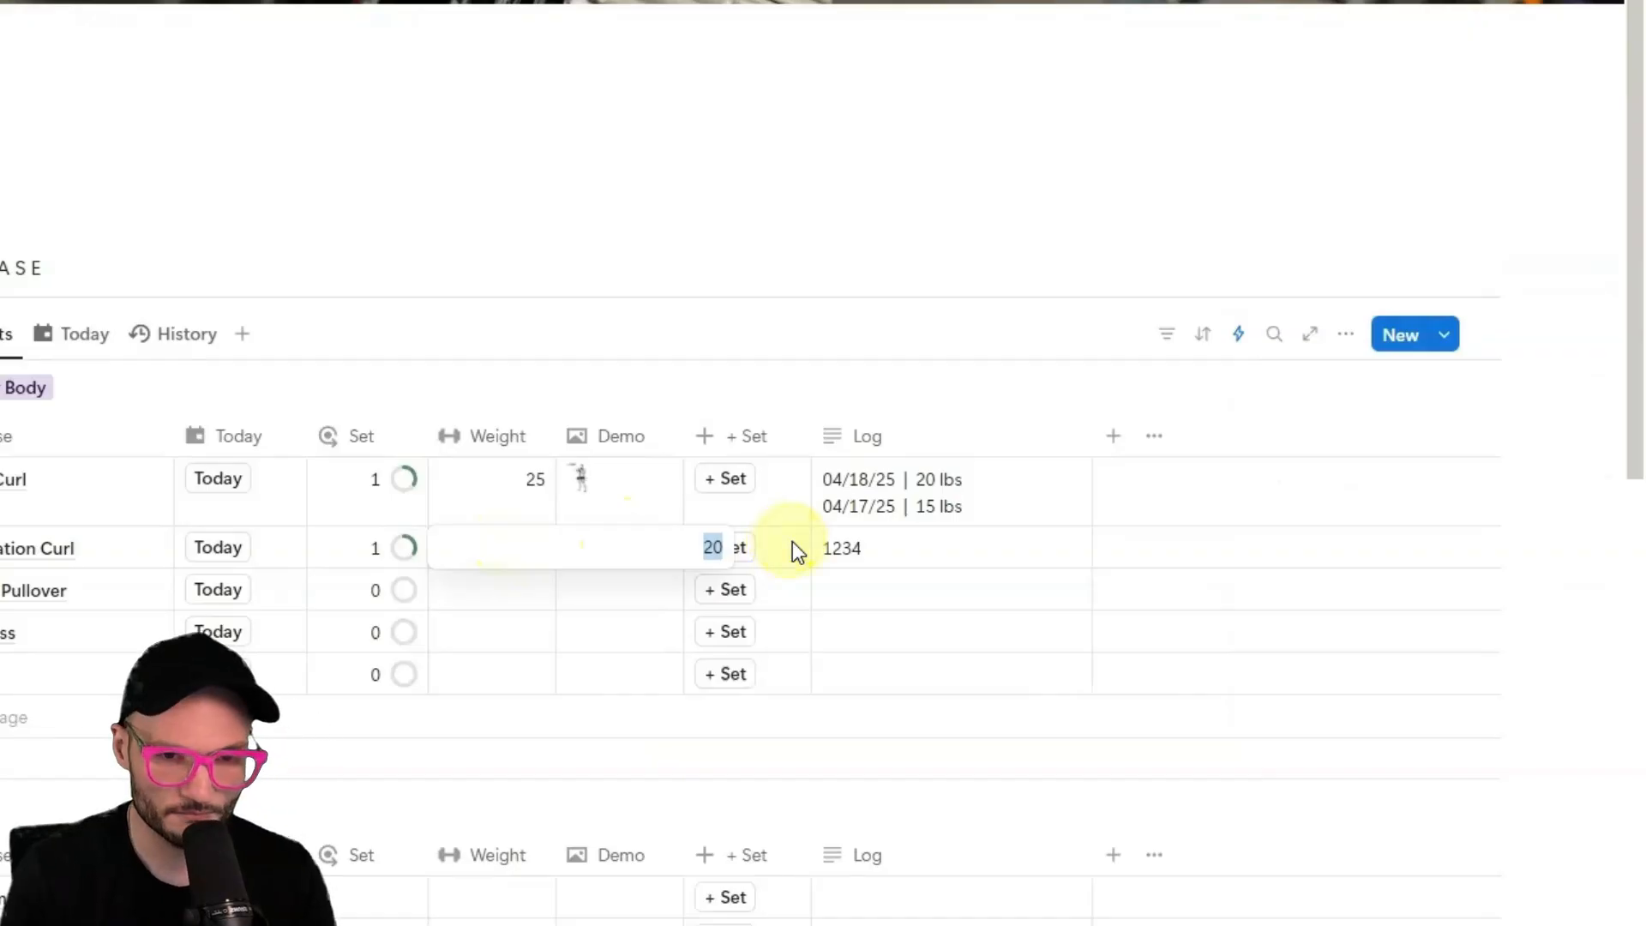
type("25")
key("Return")
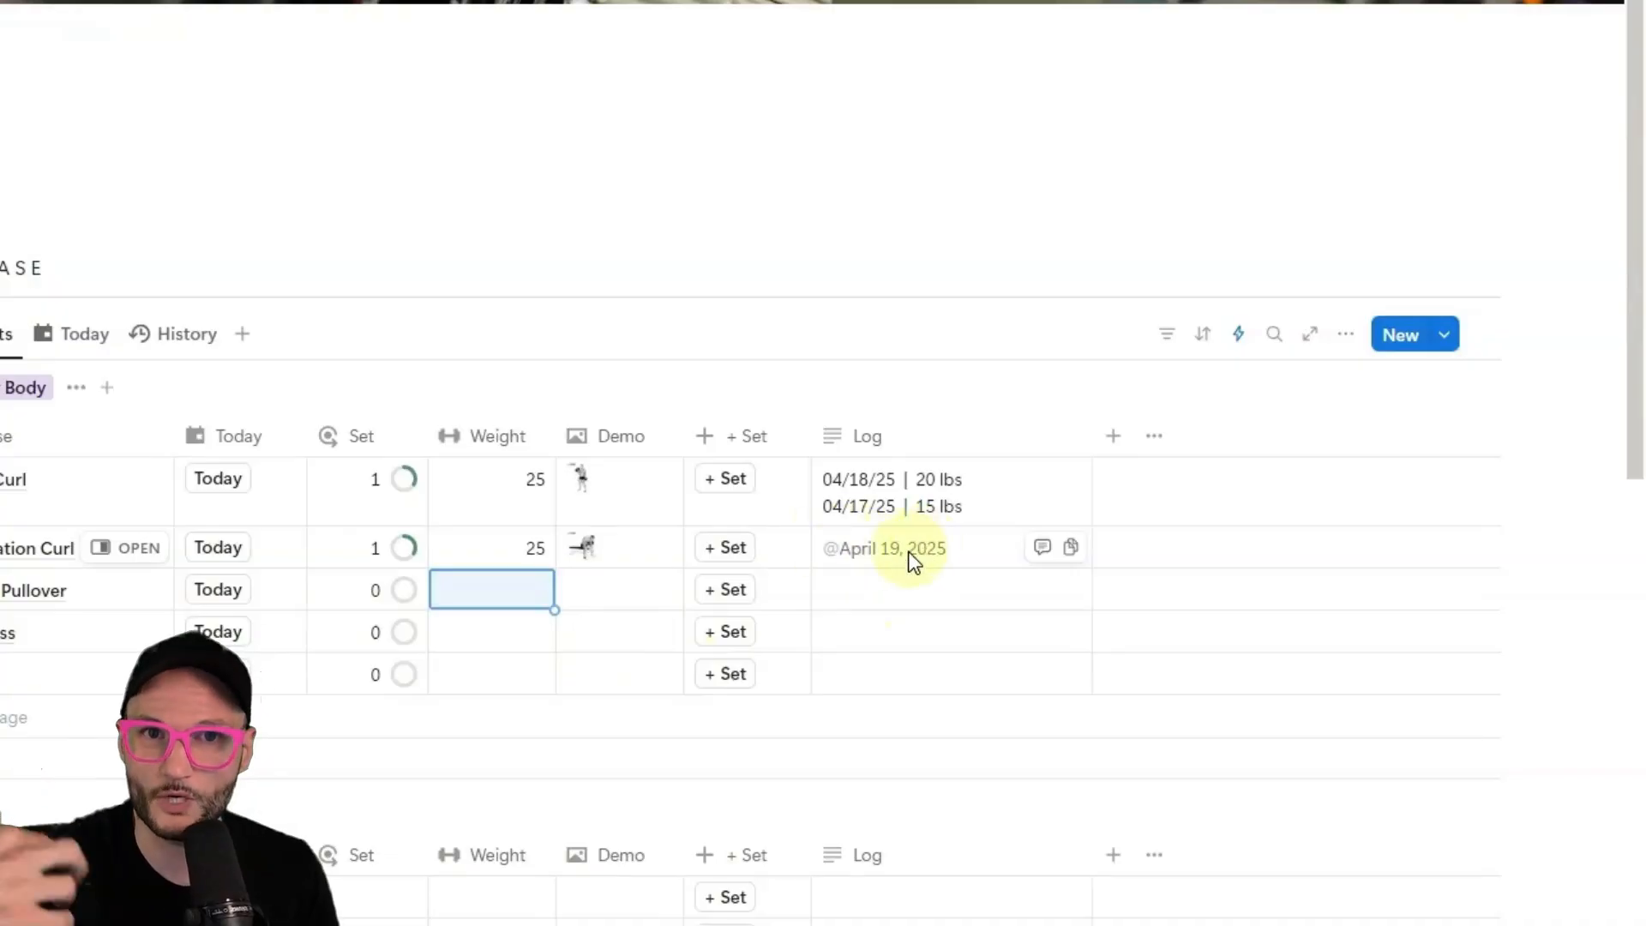
Overwrite Concentration Curl's Log entry with the text 1234.
left_click(944, 549)
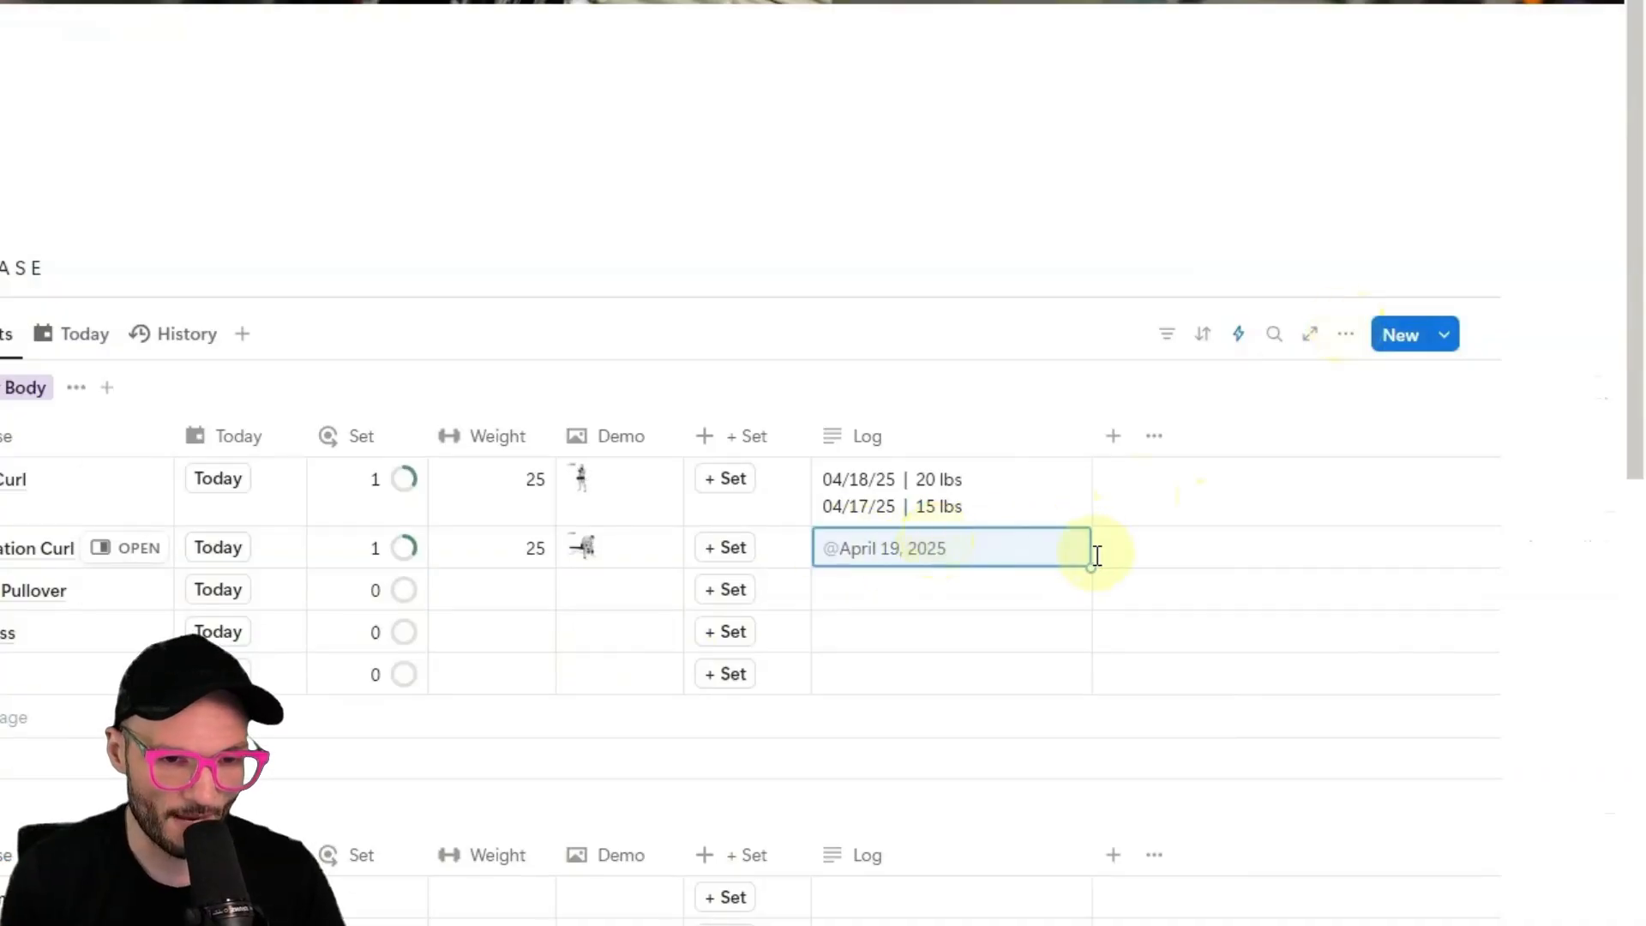
type("1234")
key("Return")
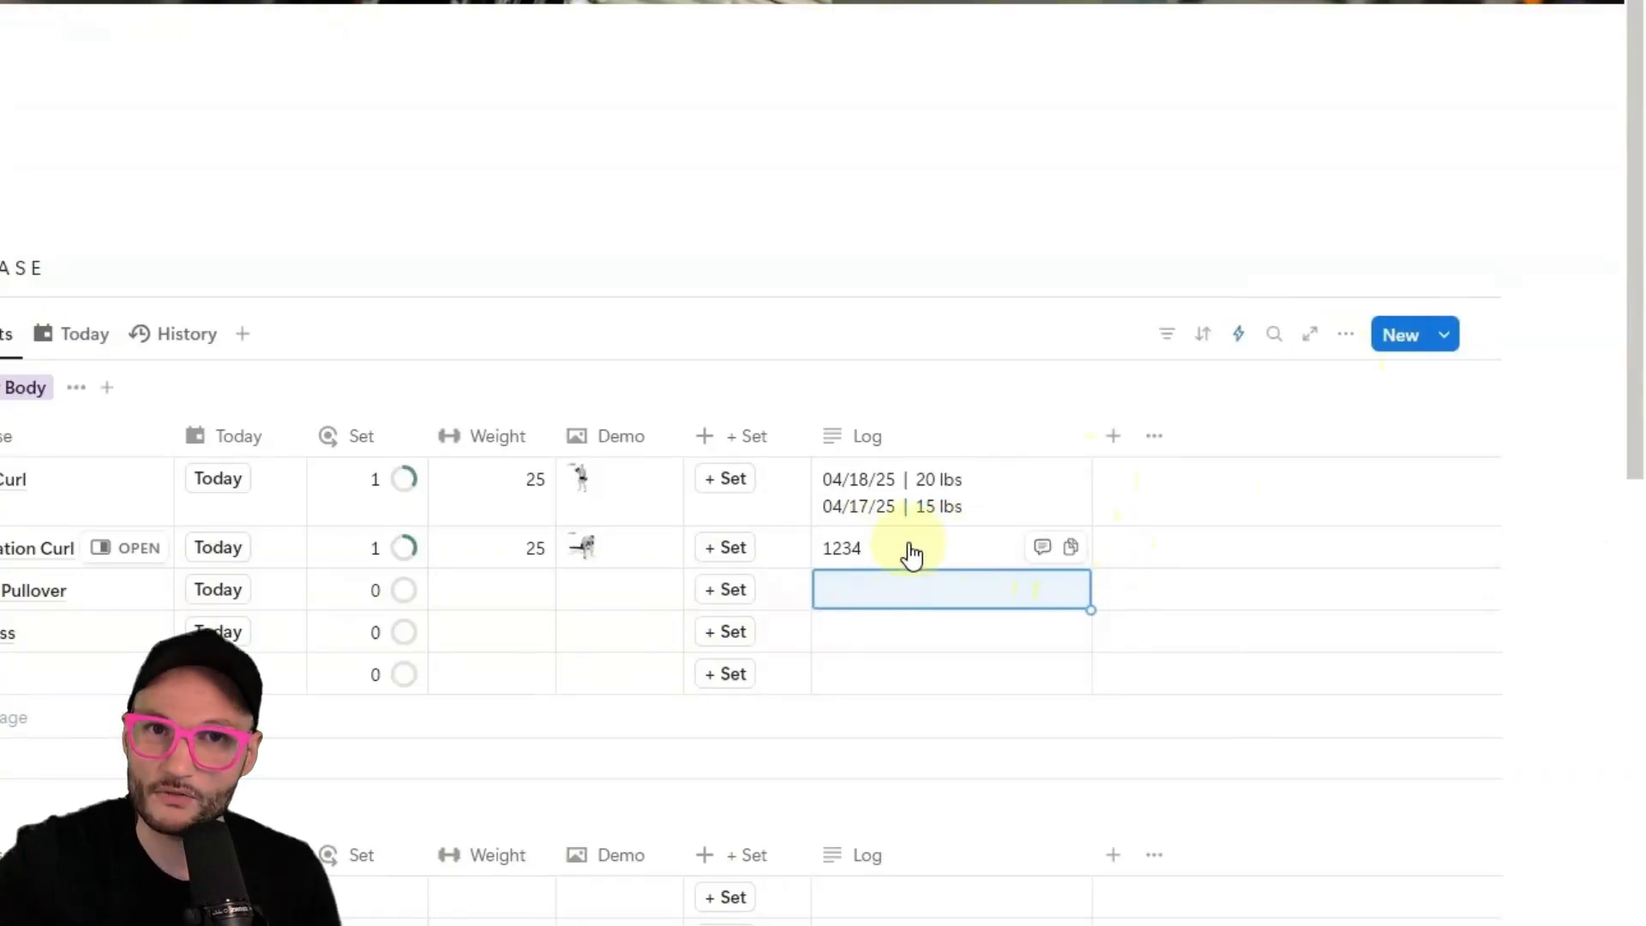
Extend the Log Weight automation's today() formula with a plus sign and a quoted first name preceded by a space, and save it.
left_click(1240, 334)
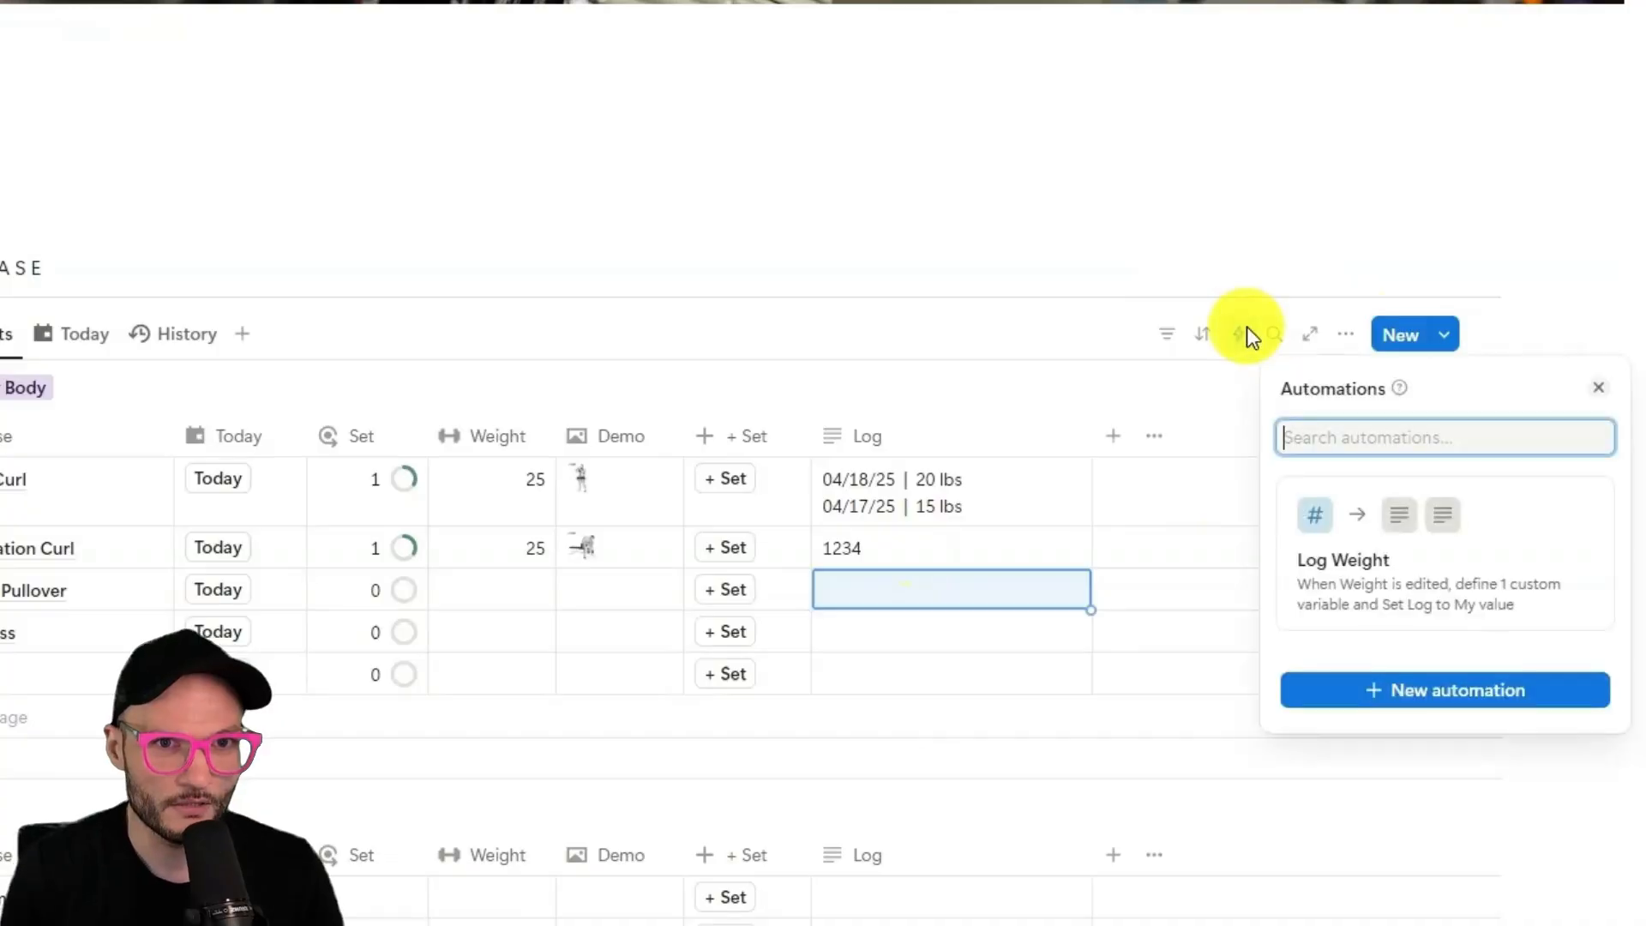
left_click(1398, 536)
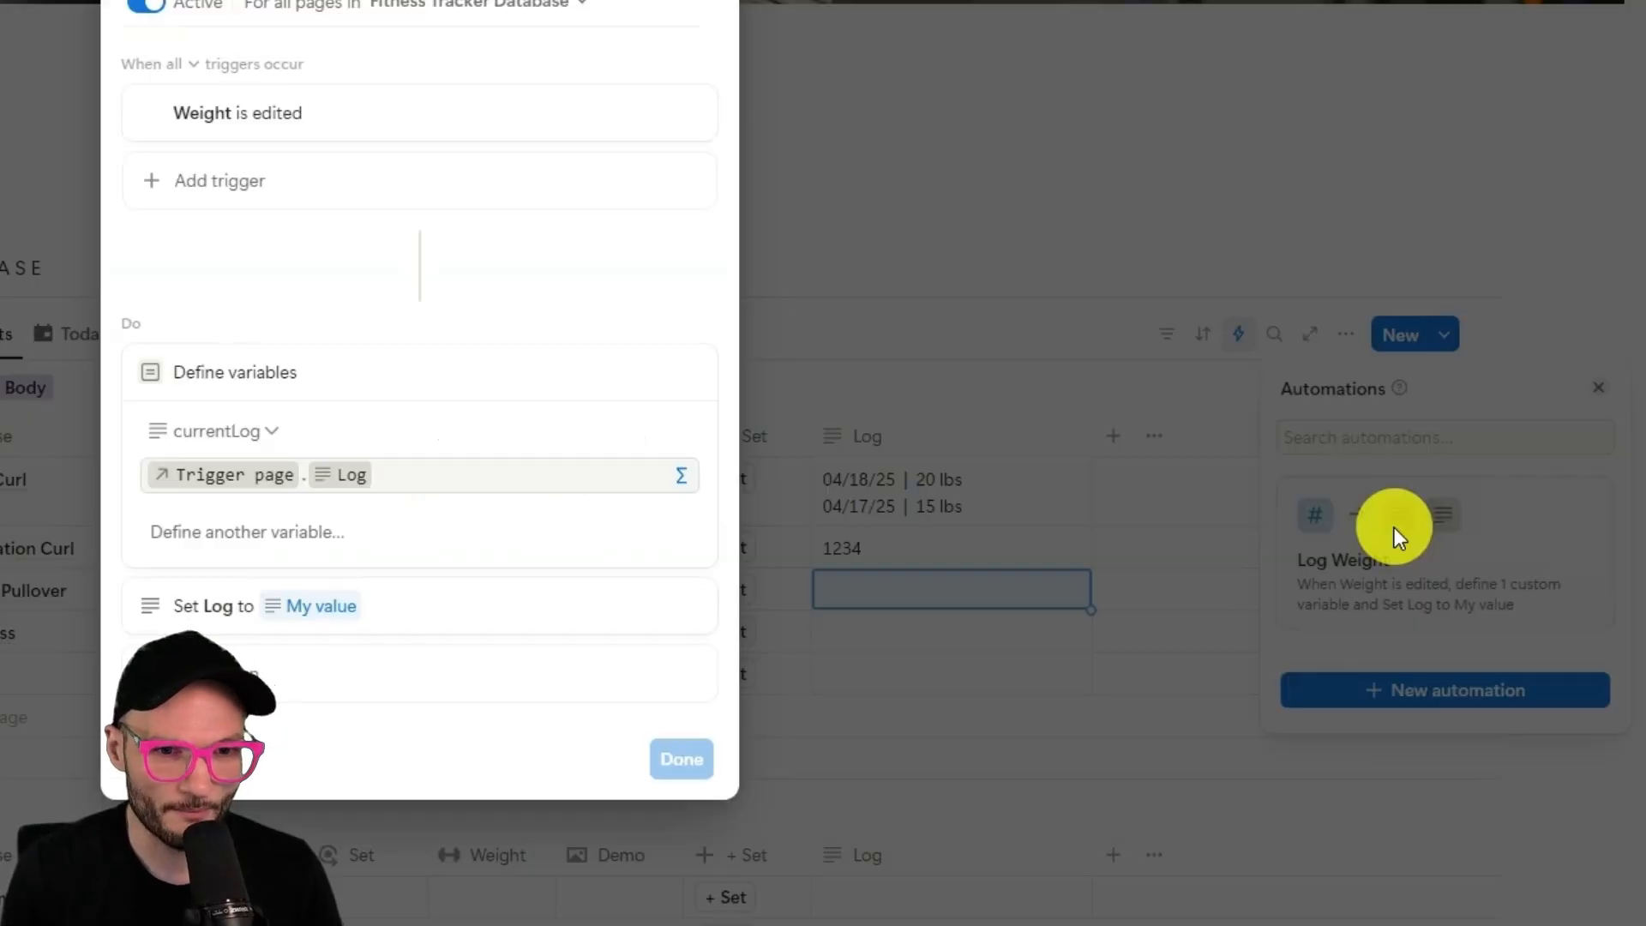
left_click(322, 606)
type("today()")
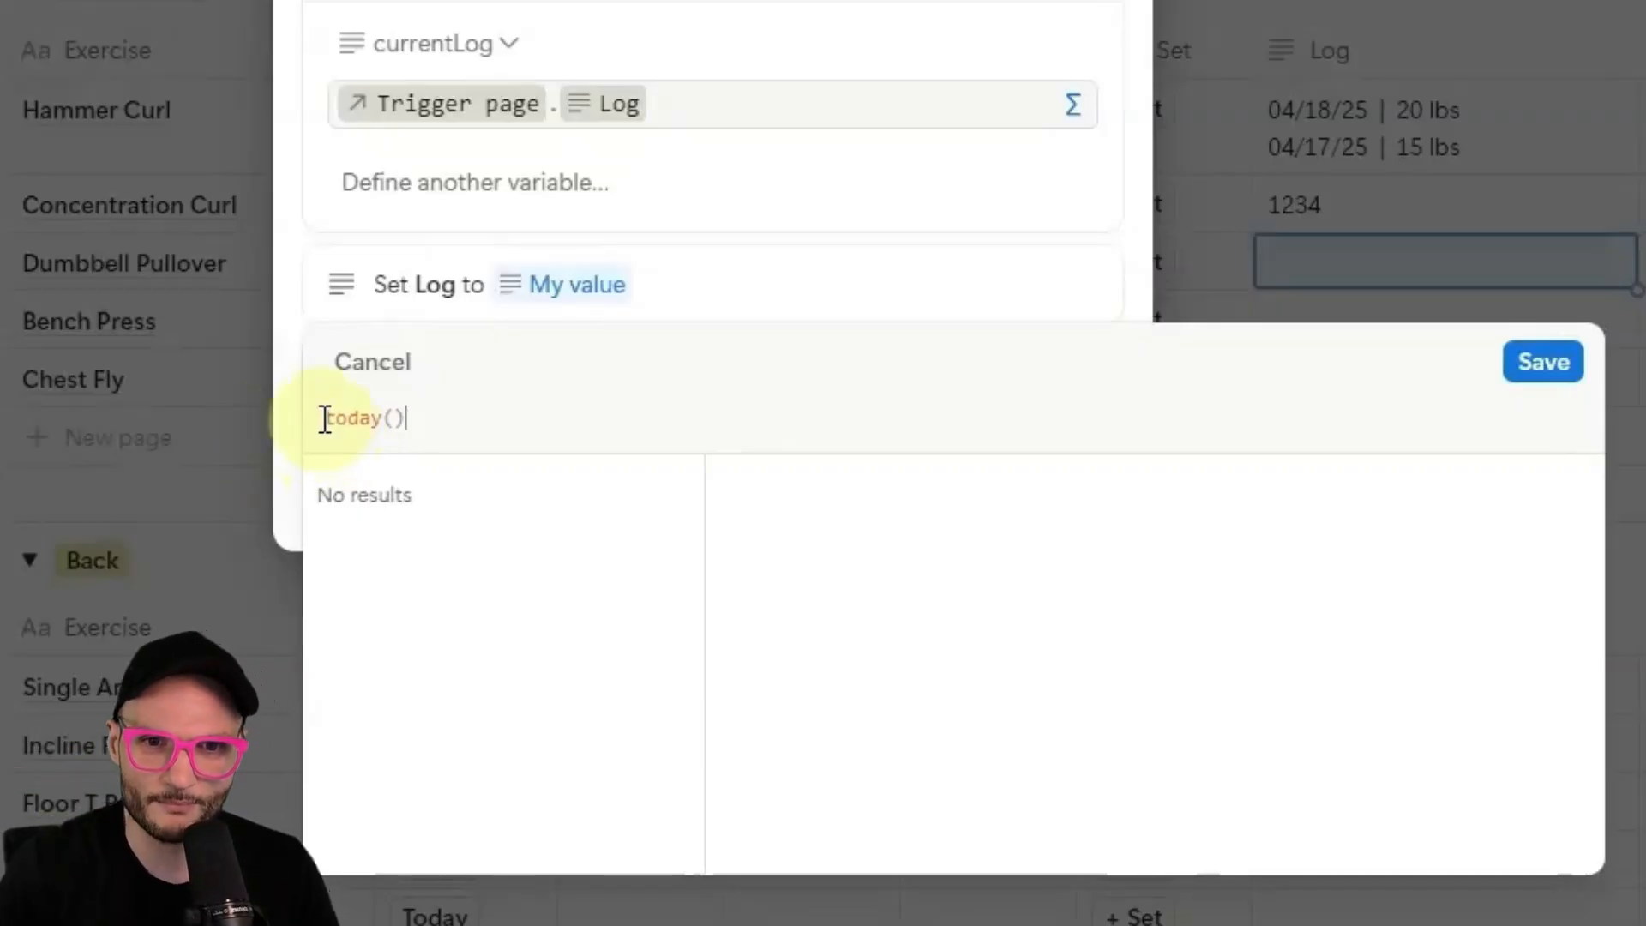
left_click(584, 426)
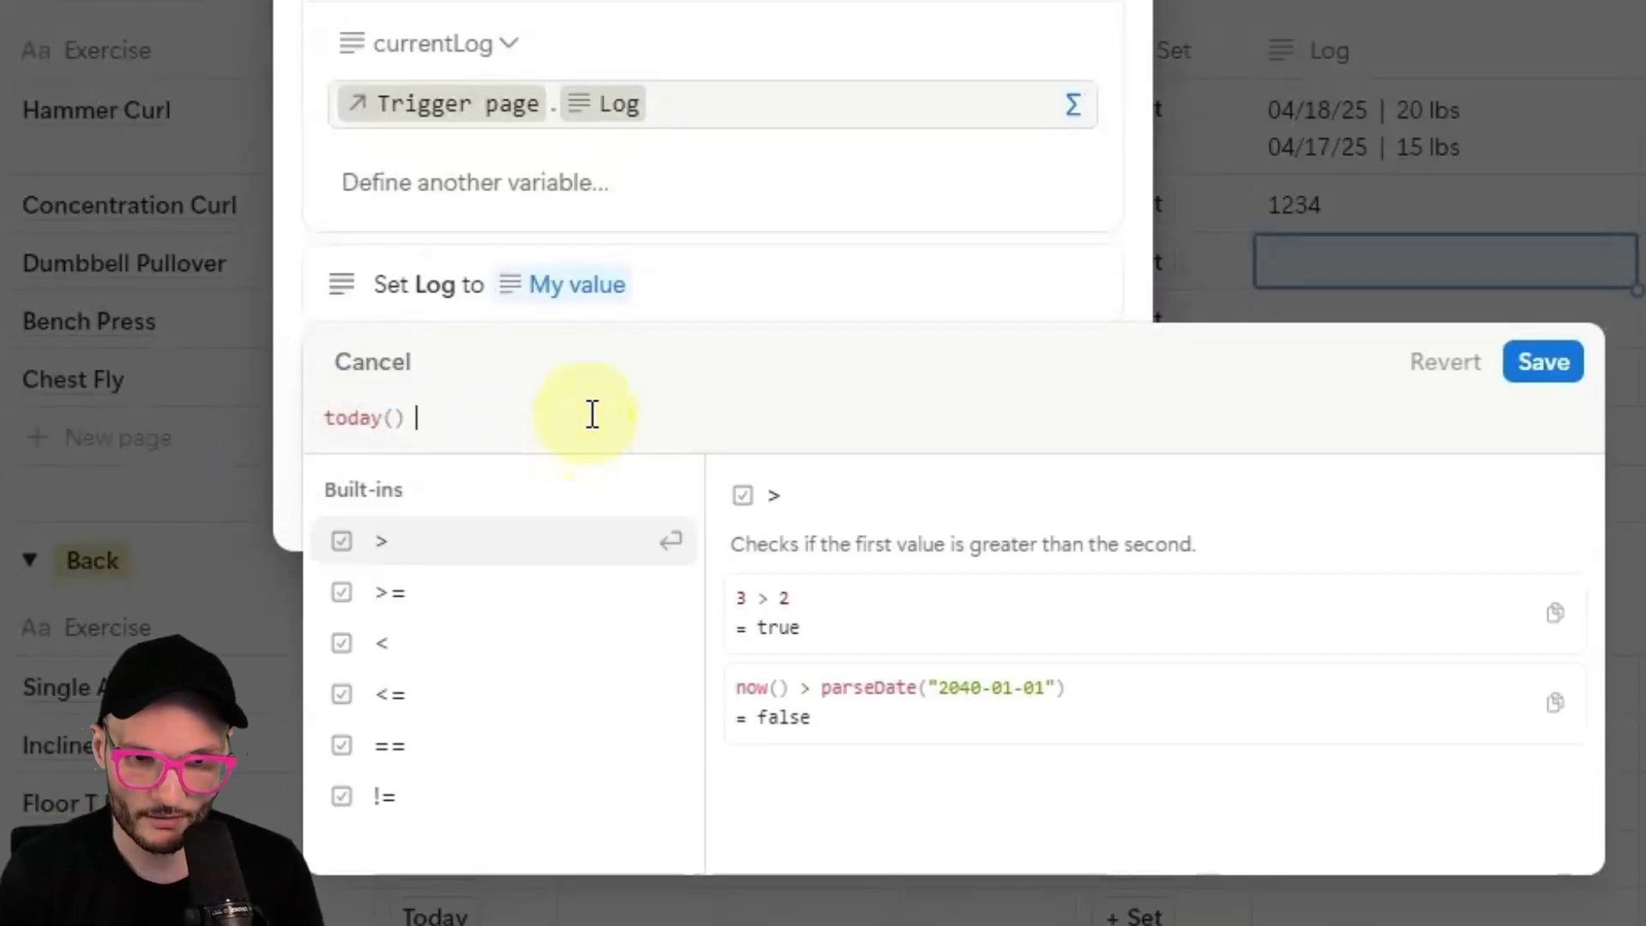
type("+")
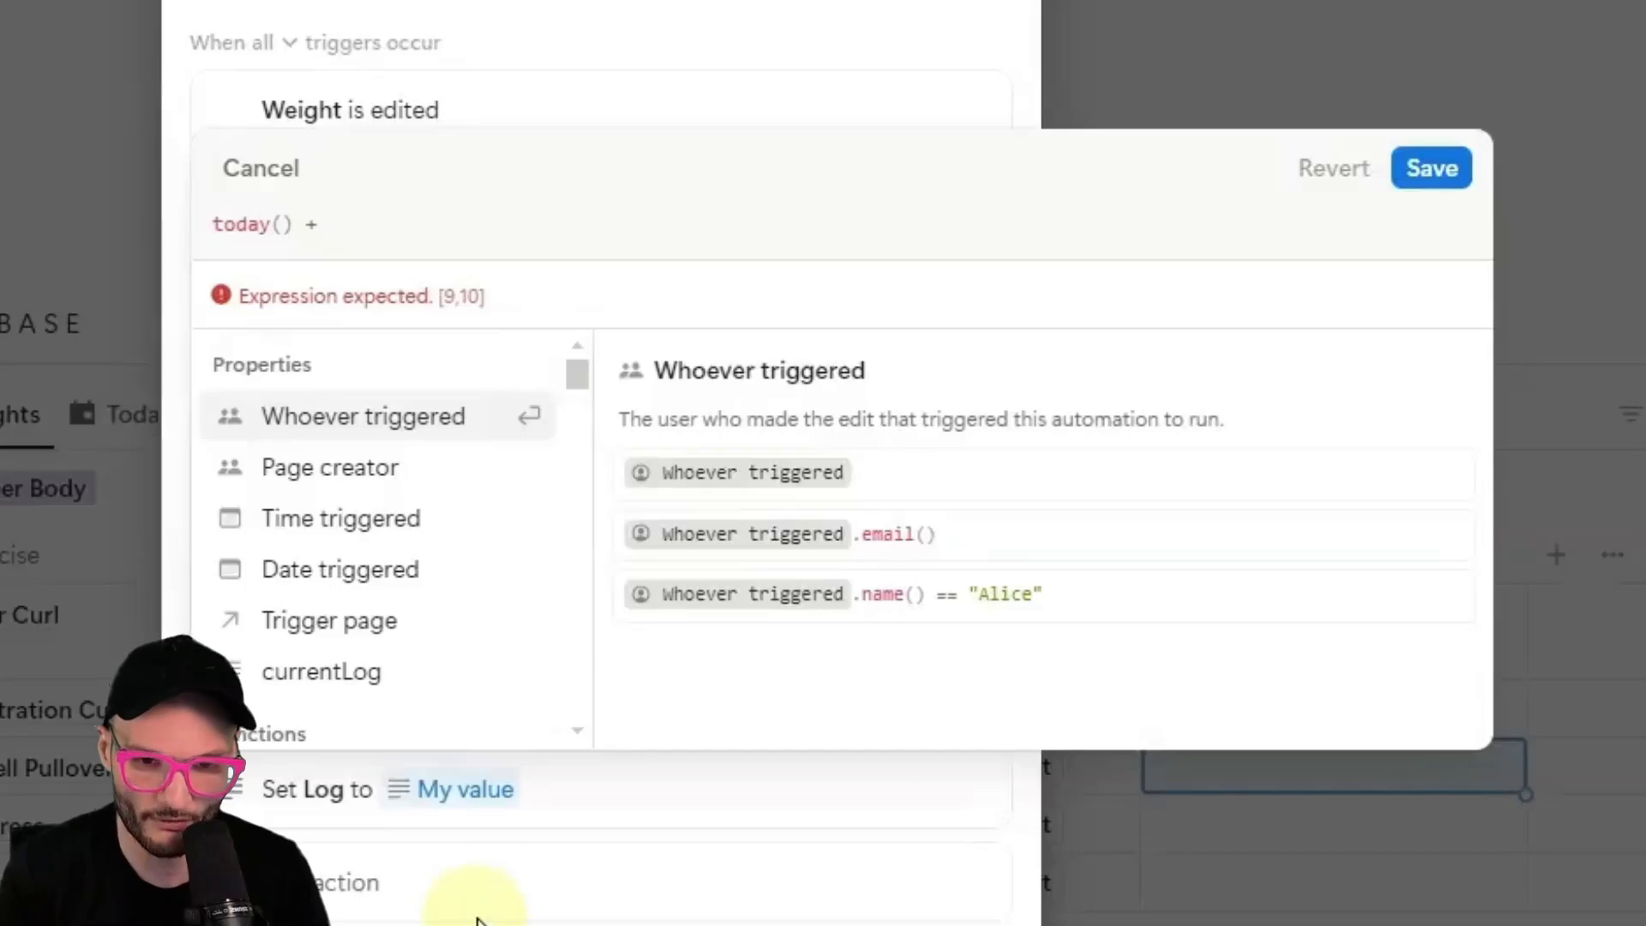
type("\"")
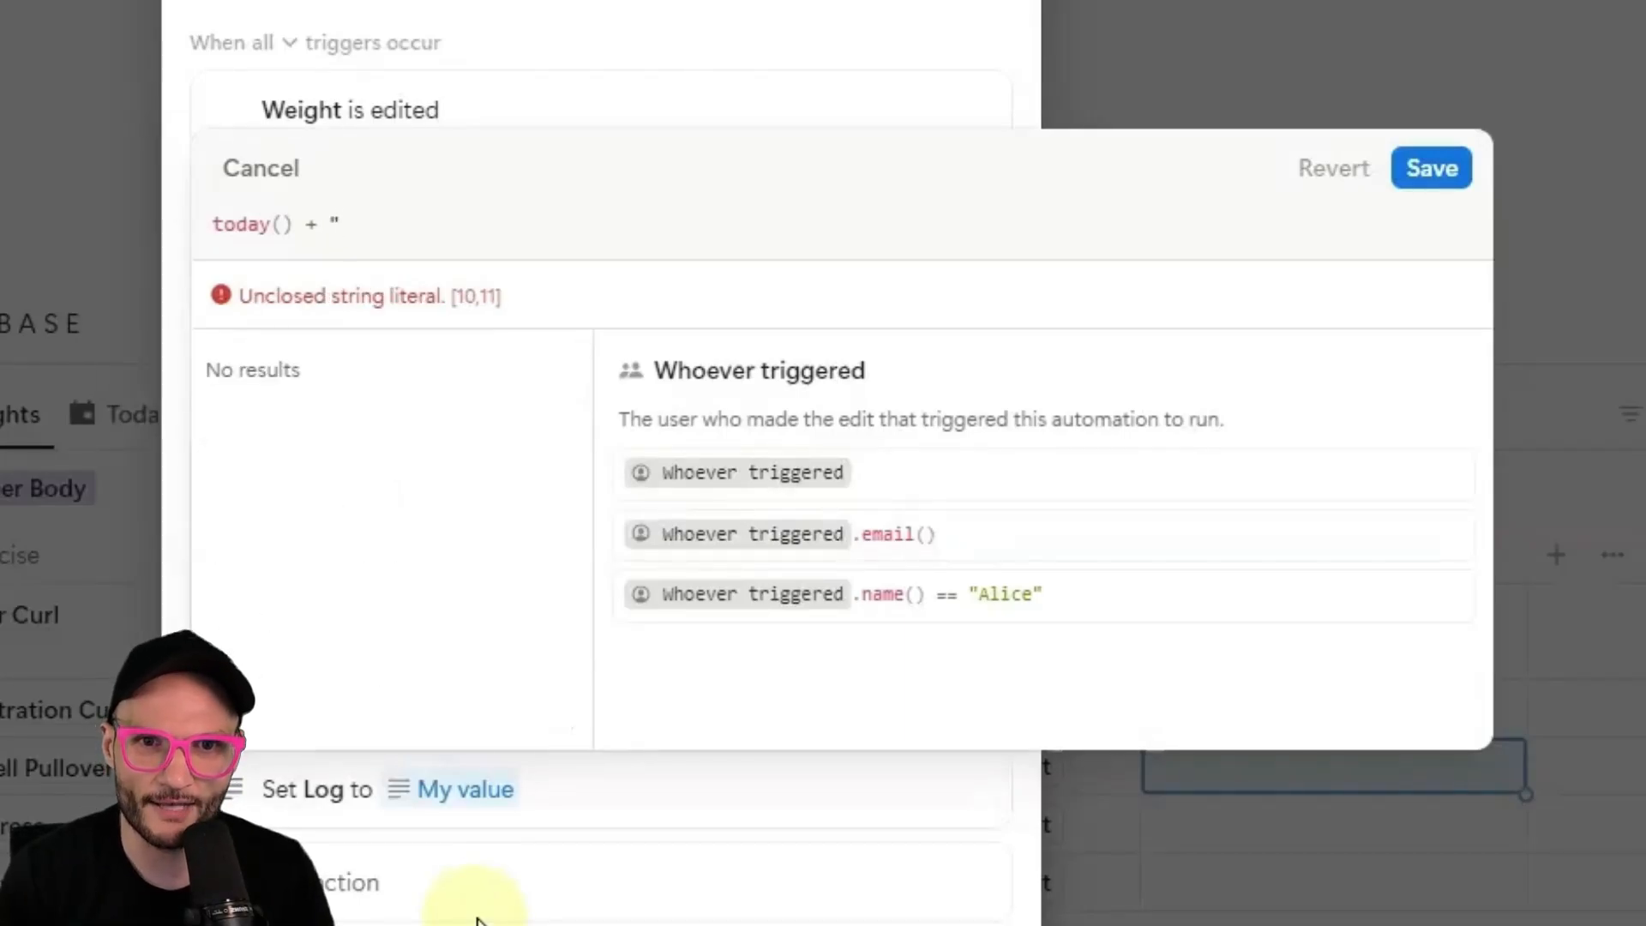
type(" Anthony")
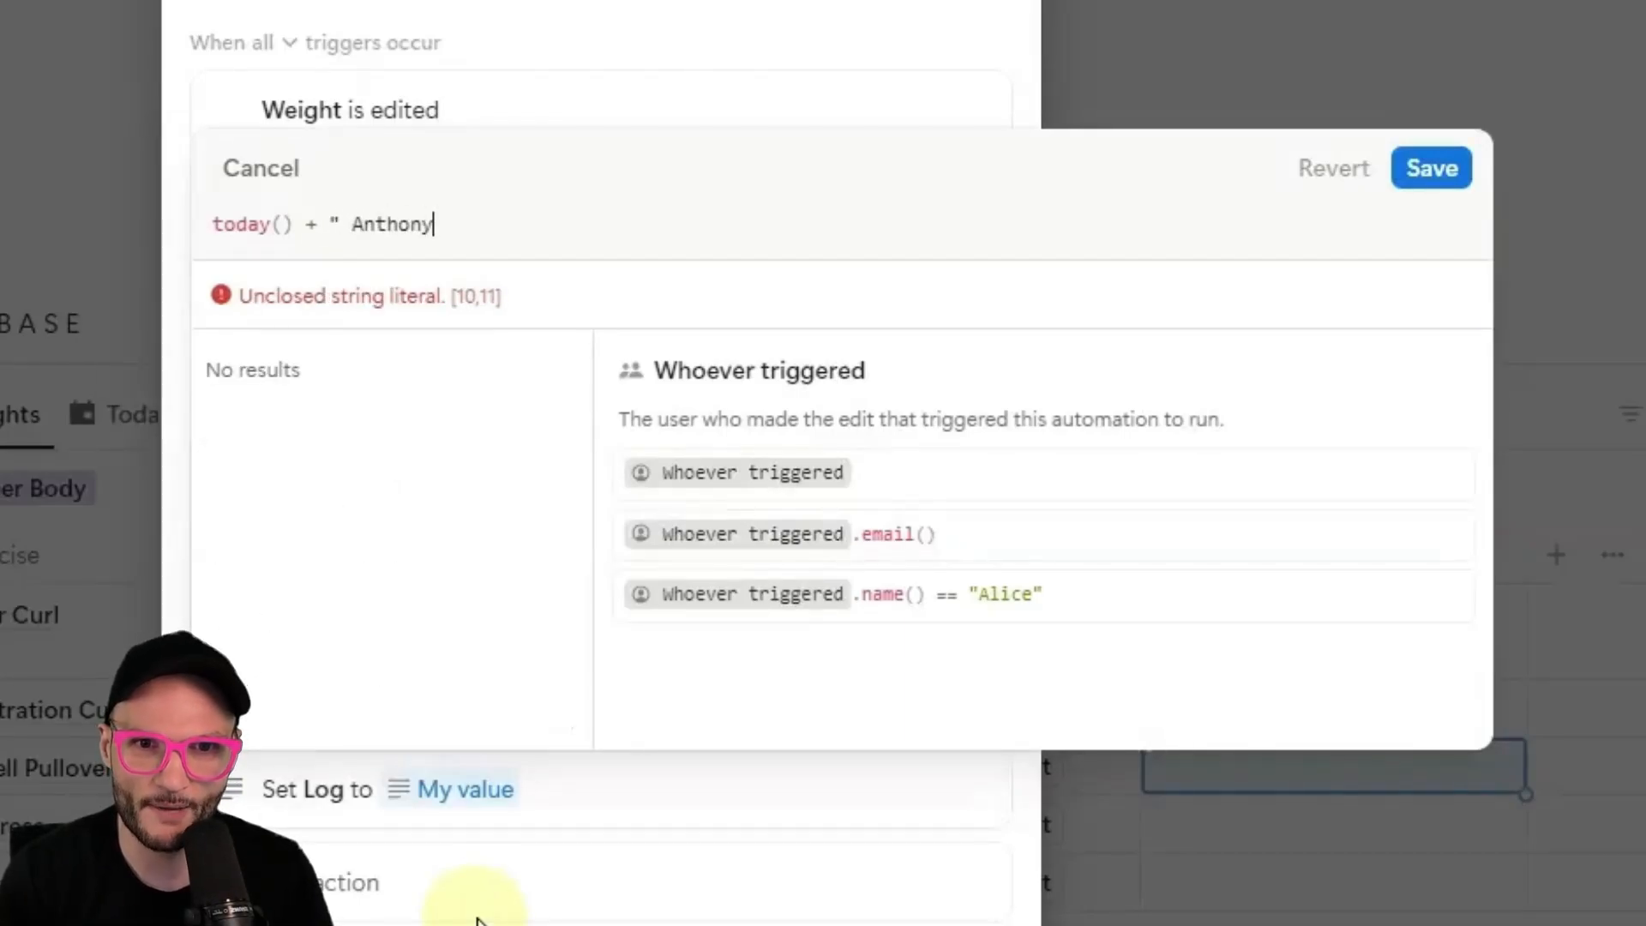
type("\"")
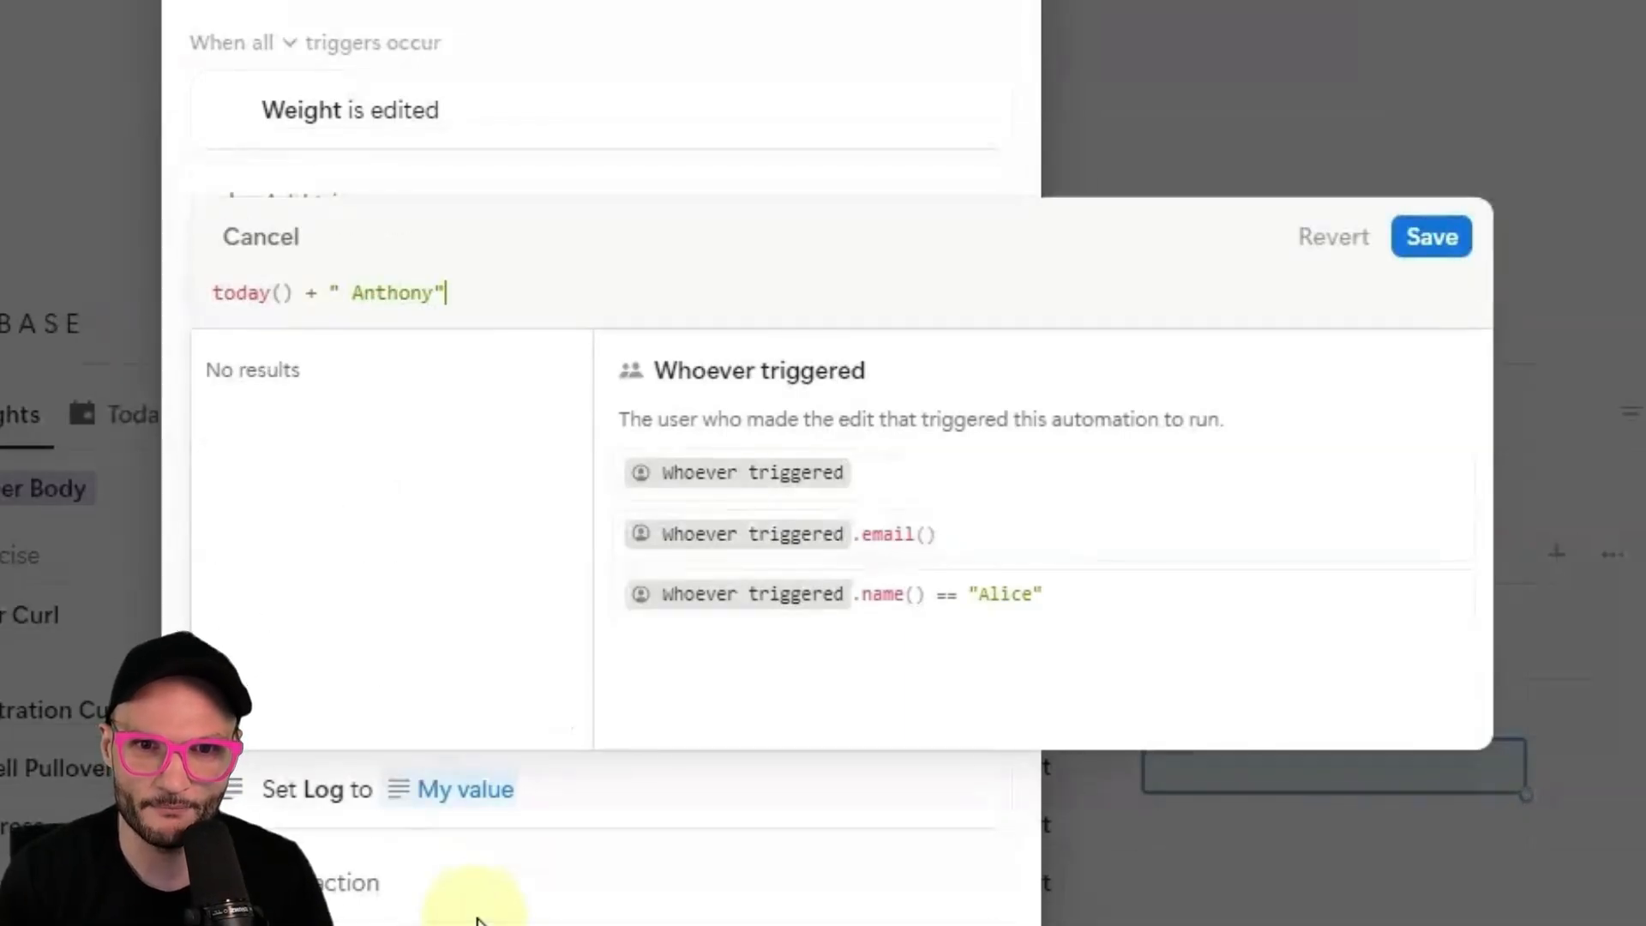
left_click(1428, 249)
left_click(453, 798)
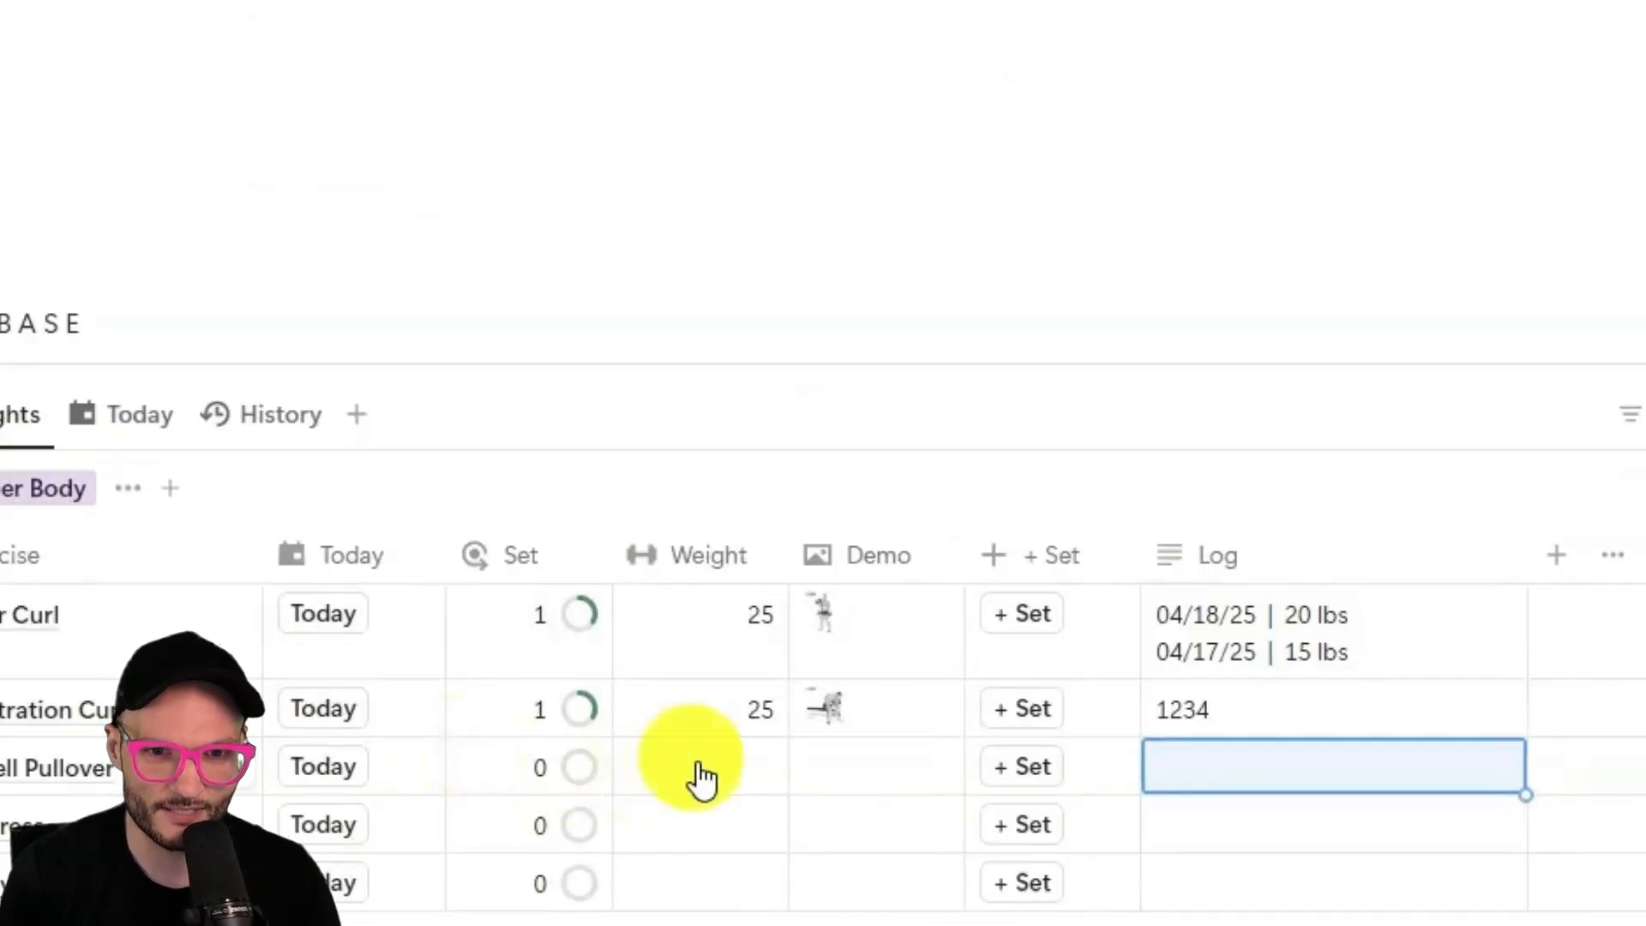
Test the combined date and text formula by setting Dumbbell Pullover's weight to 15.
left_click(701, 767)
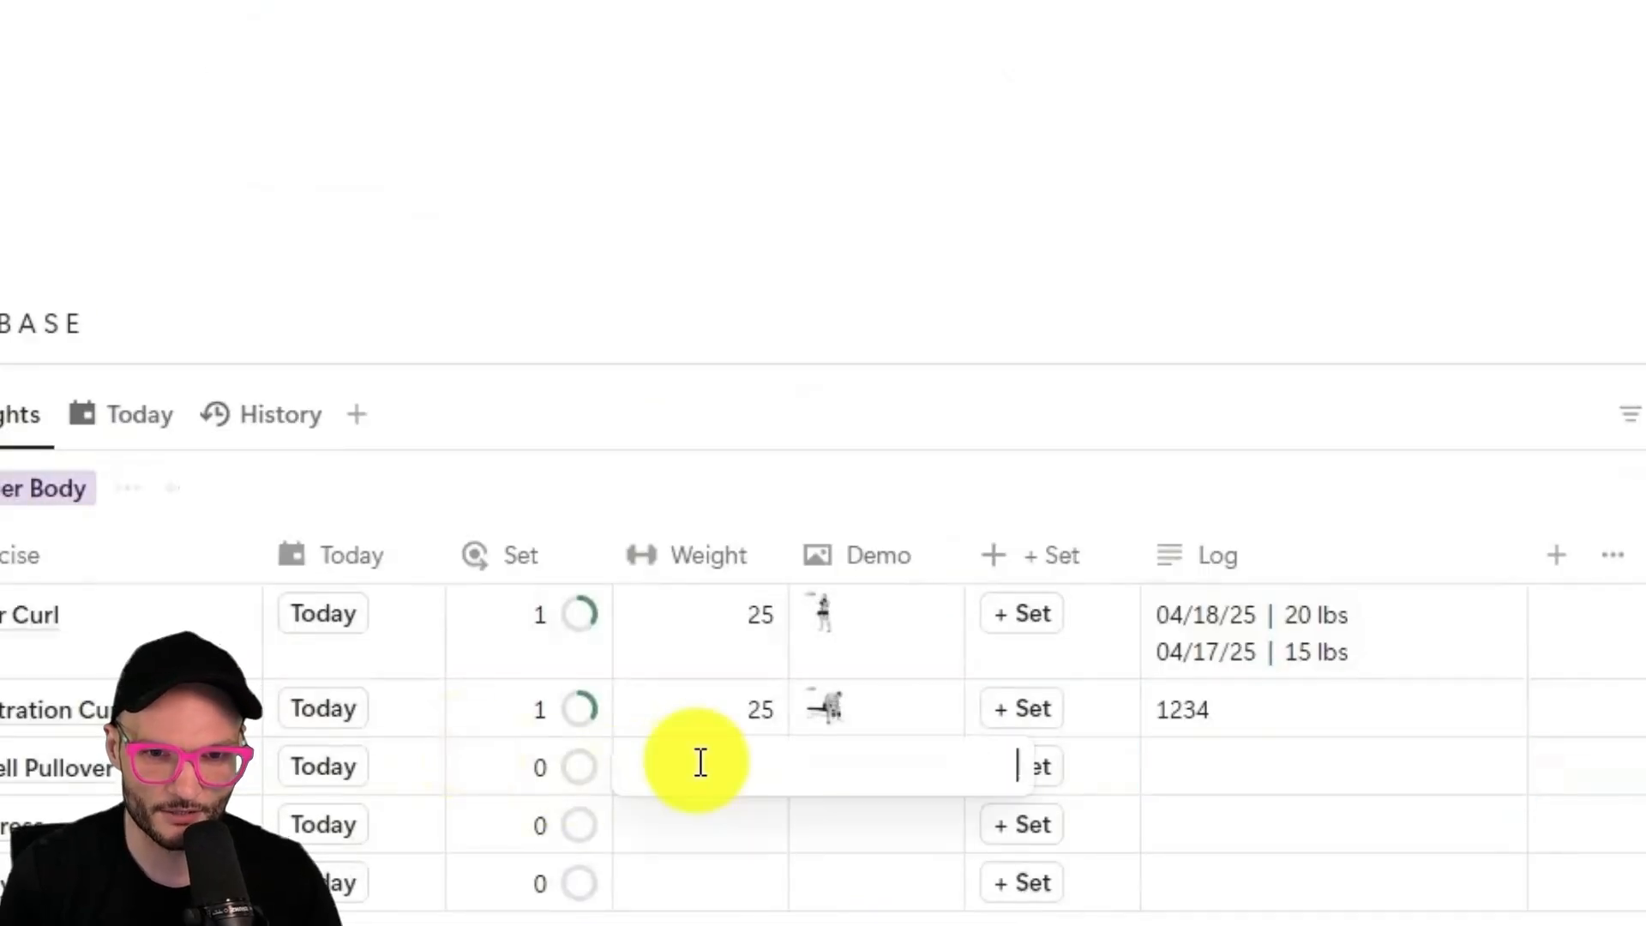
type("15")
key("Return")
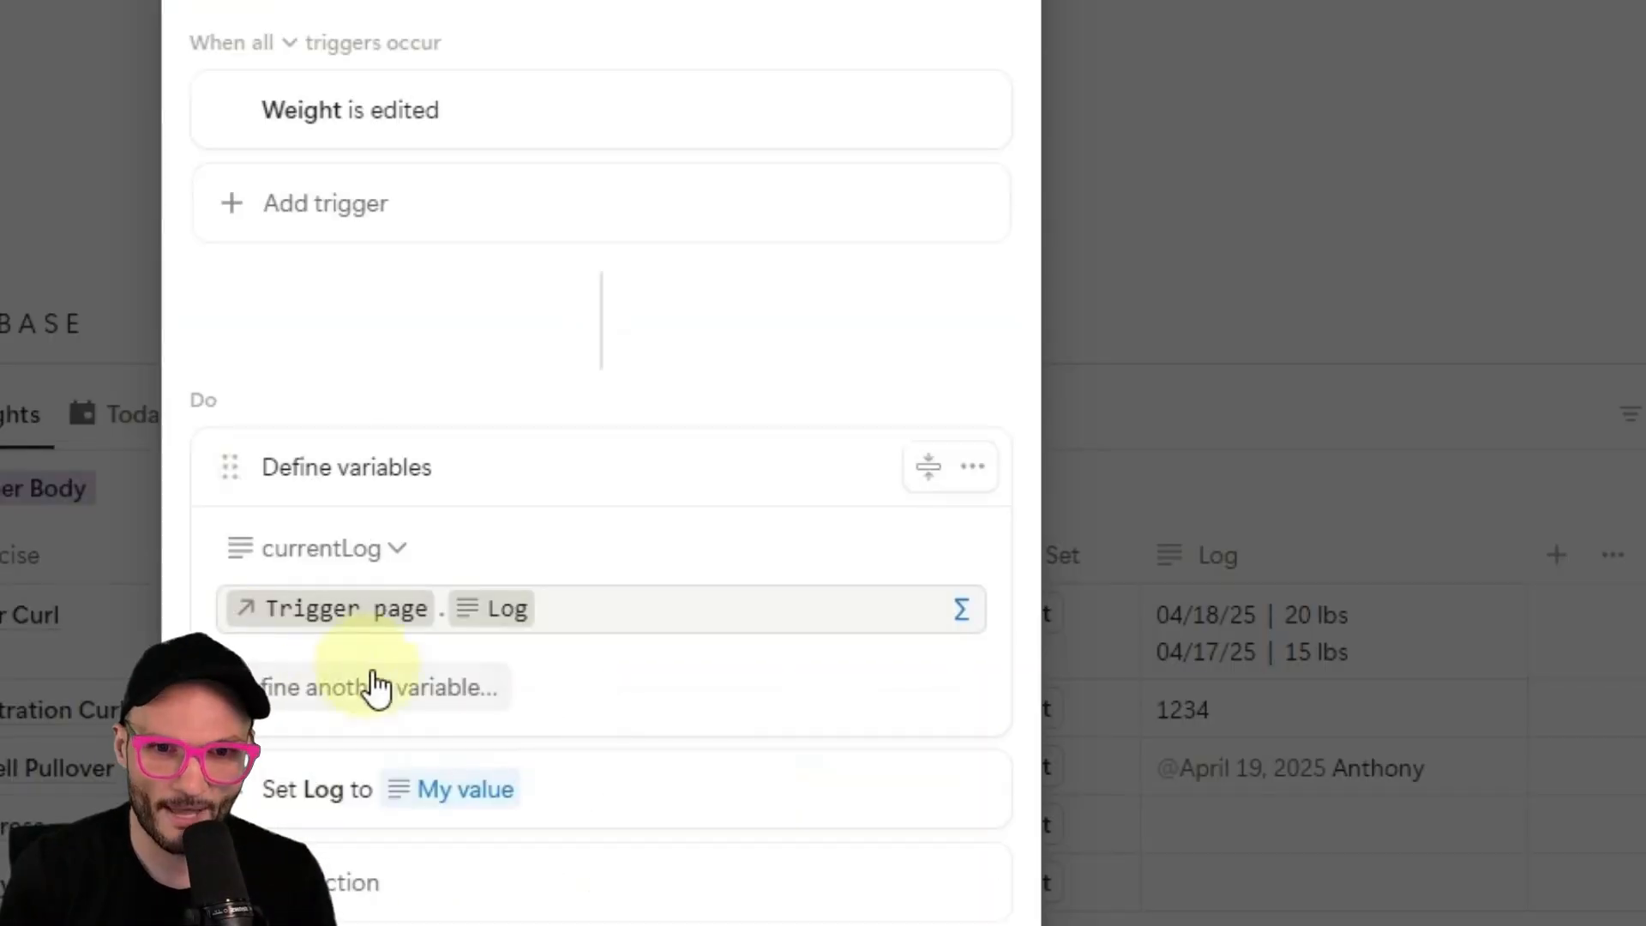
Replace the quoted name in the Set Log formula with the currentLog variable, making it today() + currentLog.
left_click(450, 790)
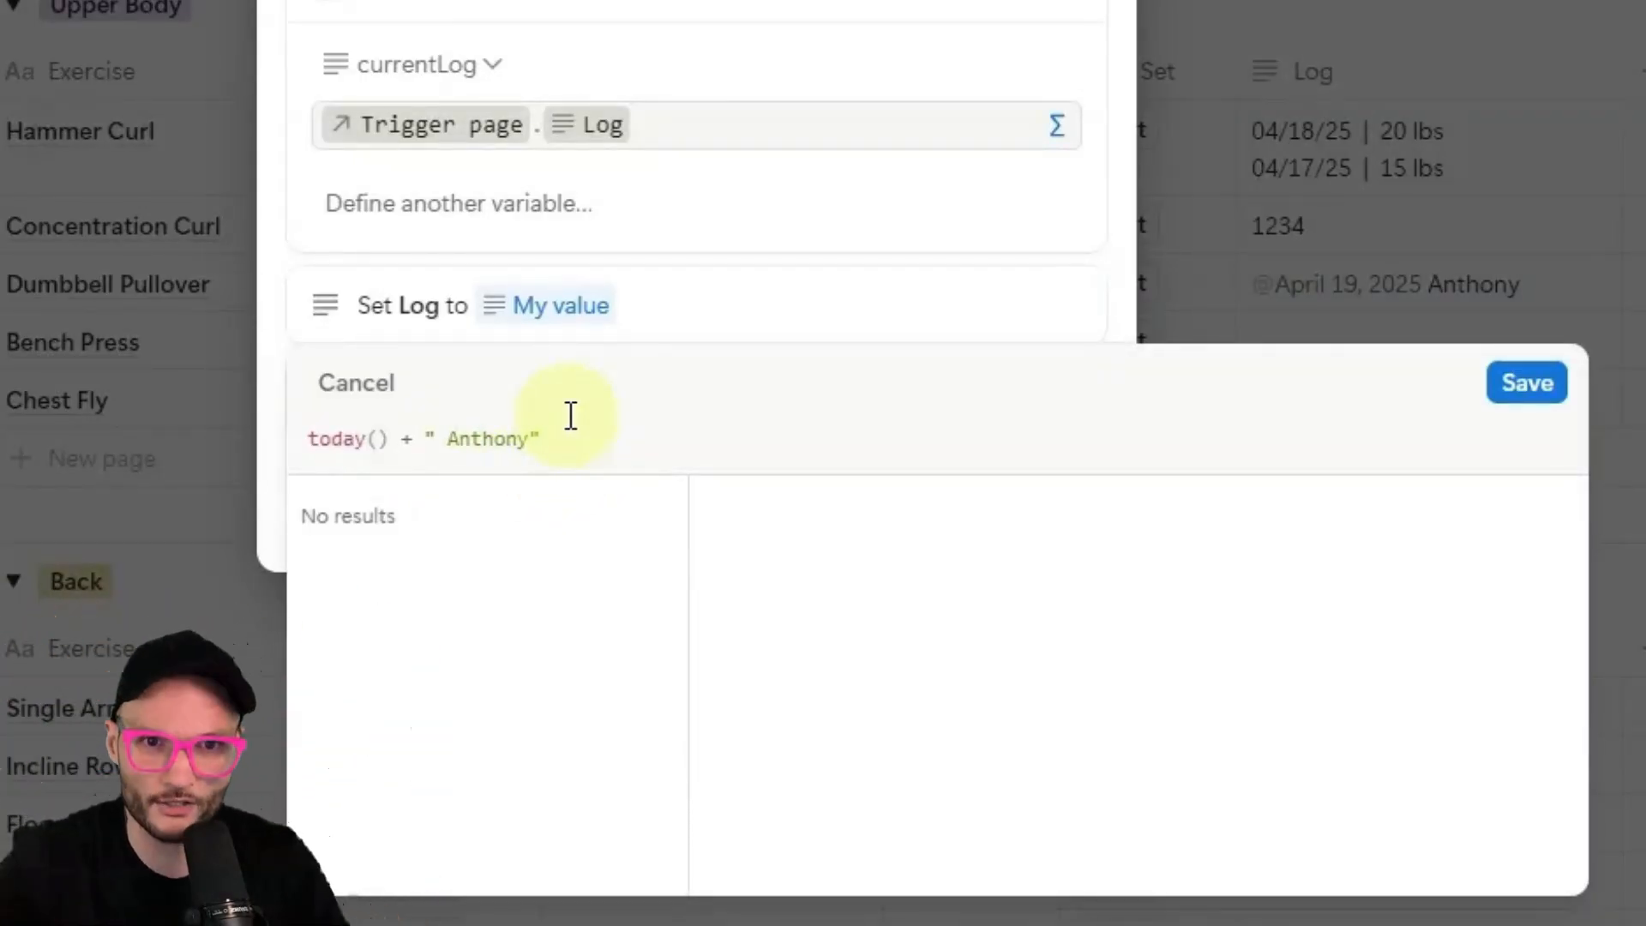
left_click_drag(555, 431, 419, 432)
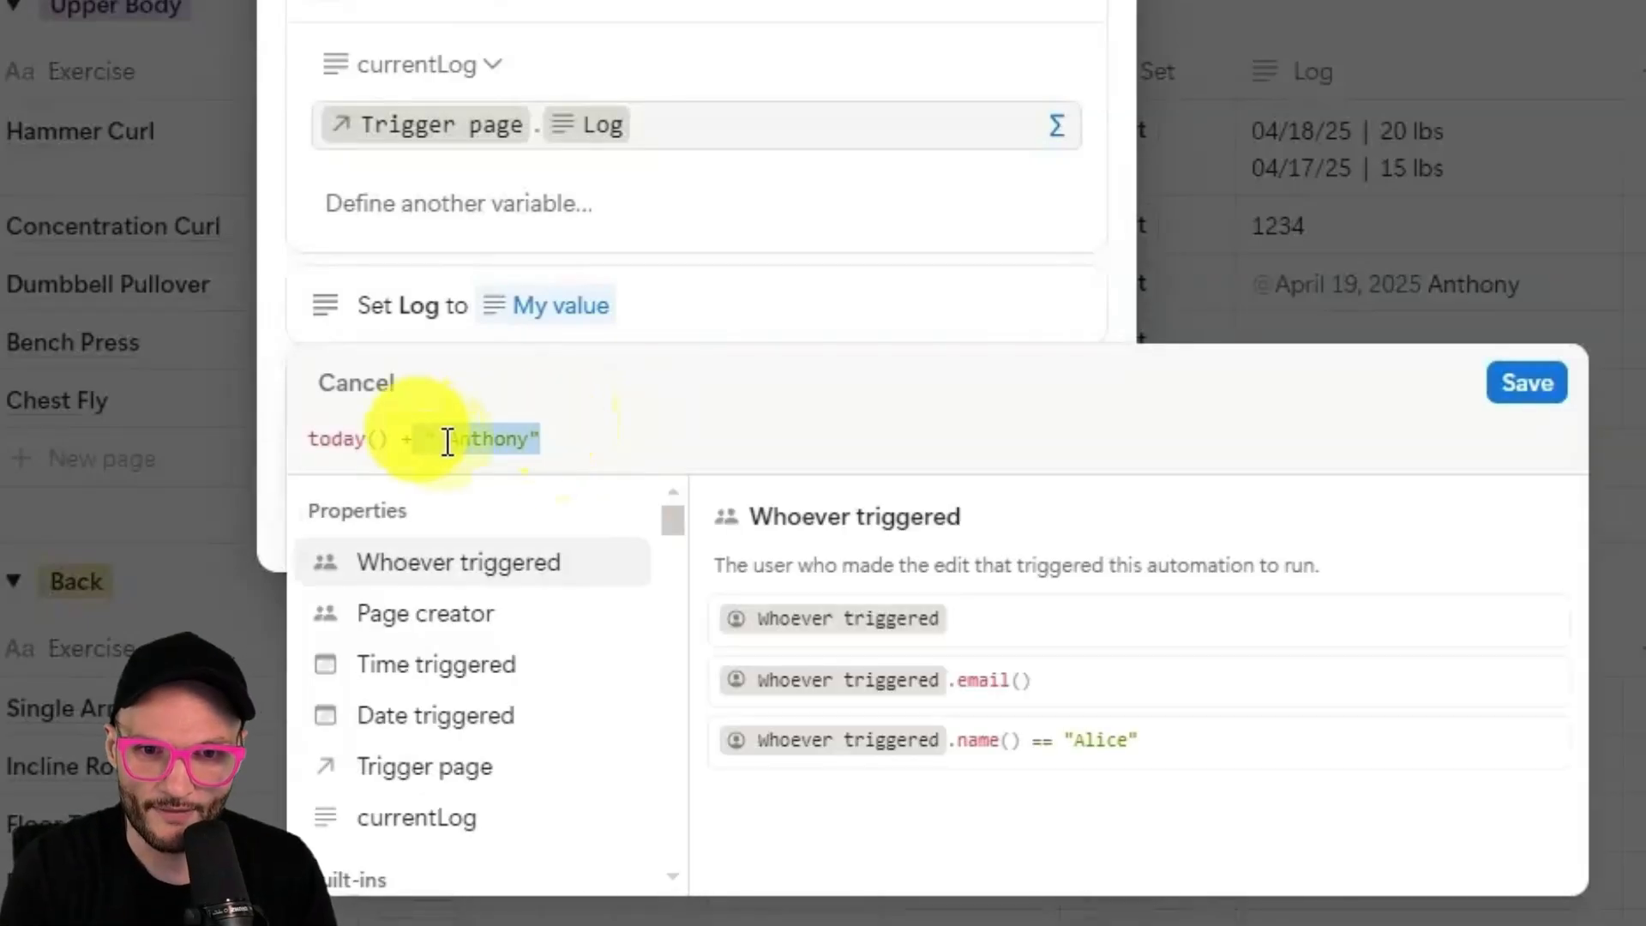
key("BackSpace")
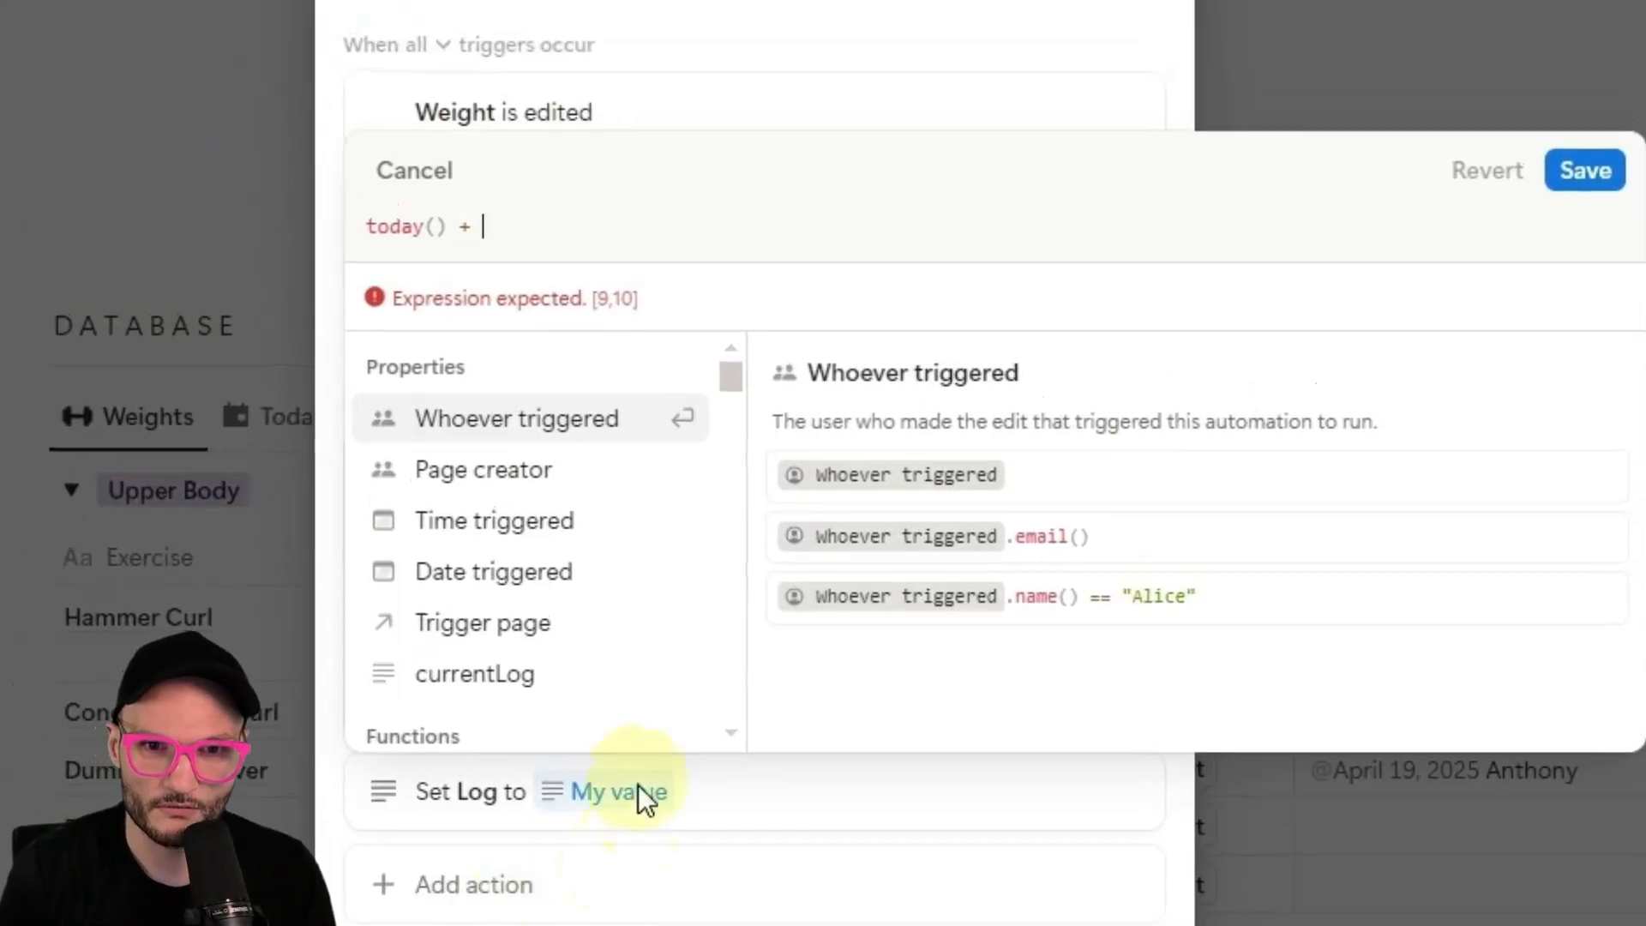
left_click(492, 686)
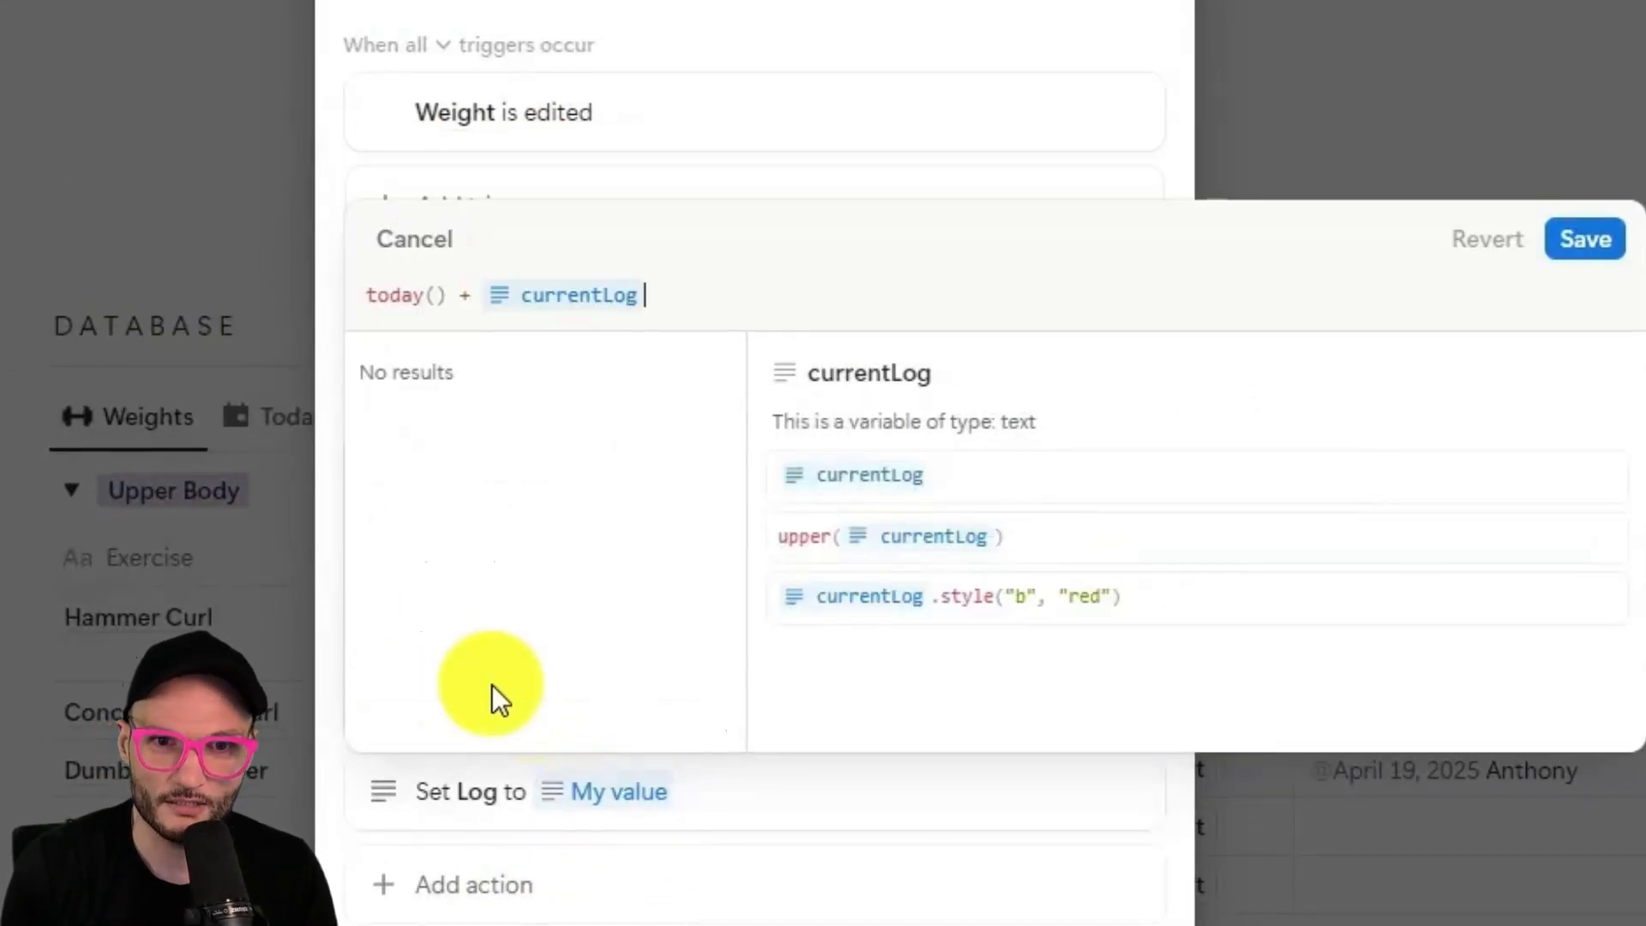
Save the today() + currentLog formula in the Log Weight automation, copy its text and close the automation.
left_click(1582, 242)
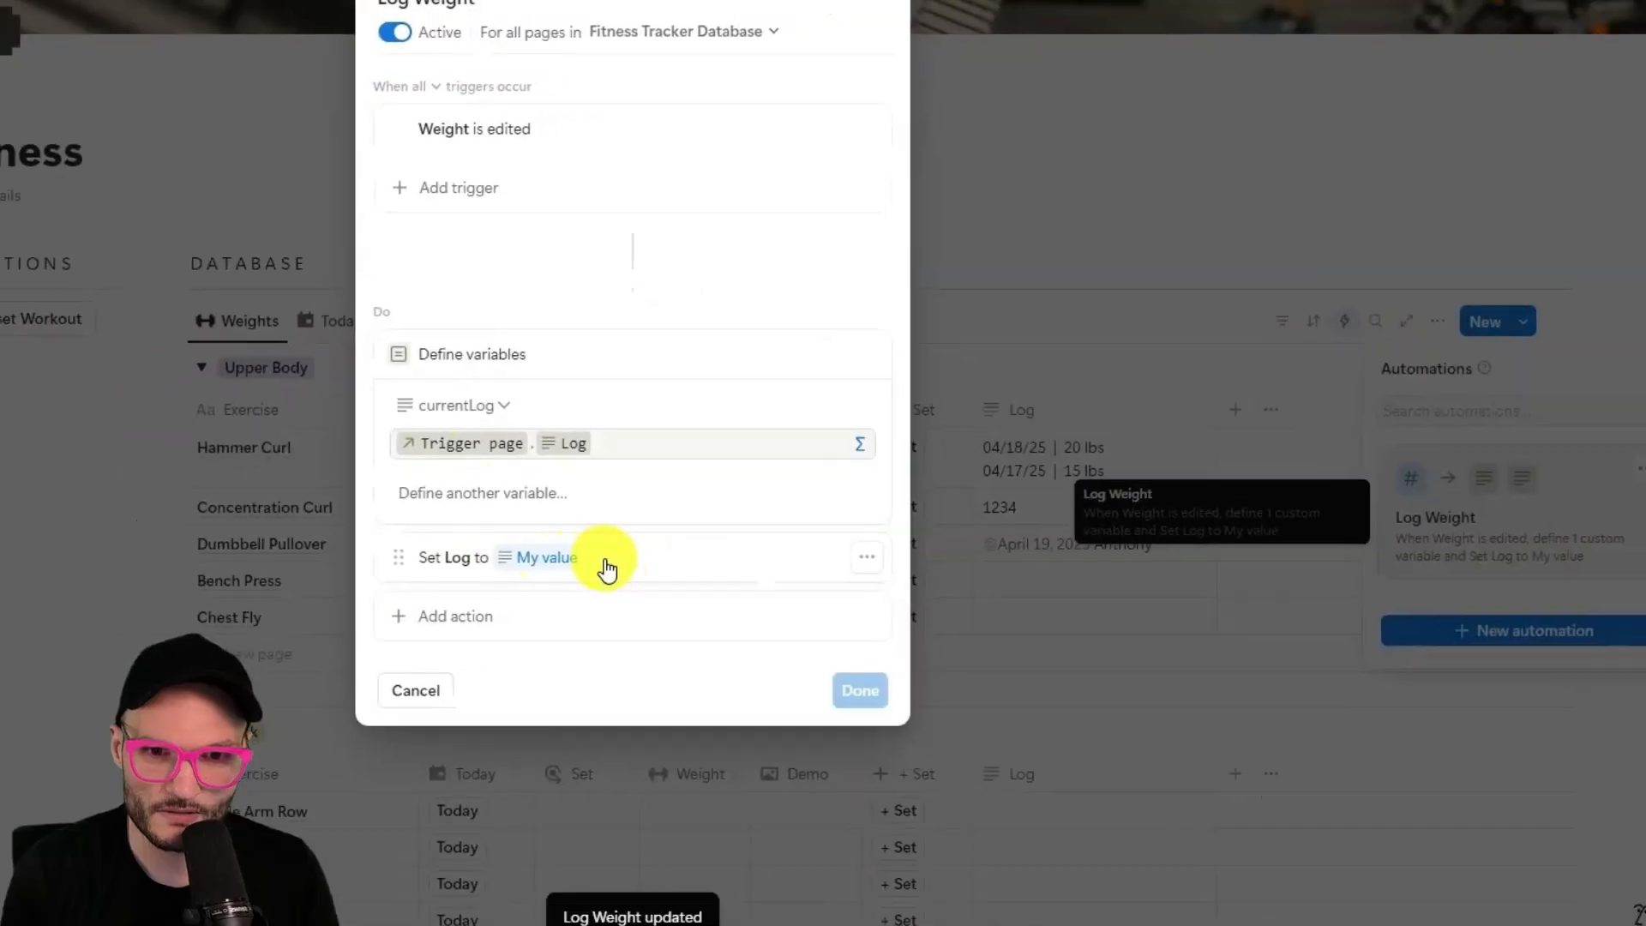
left_click(639, 802)
left_click_drag(715, 913, 112, 907)
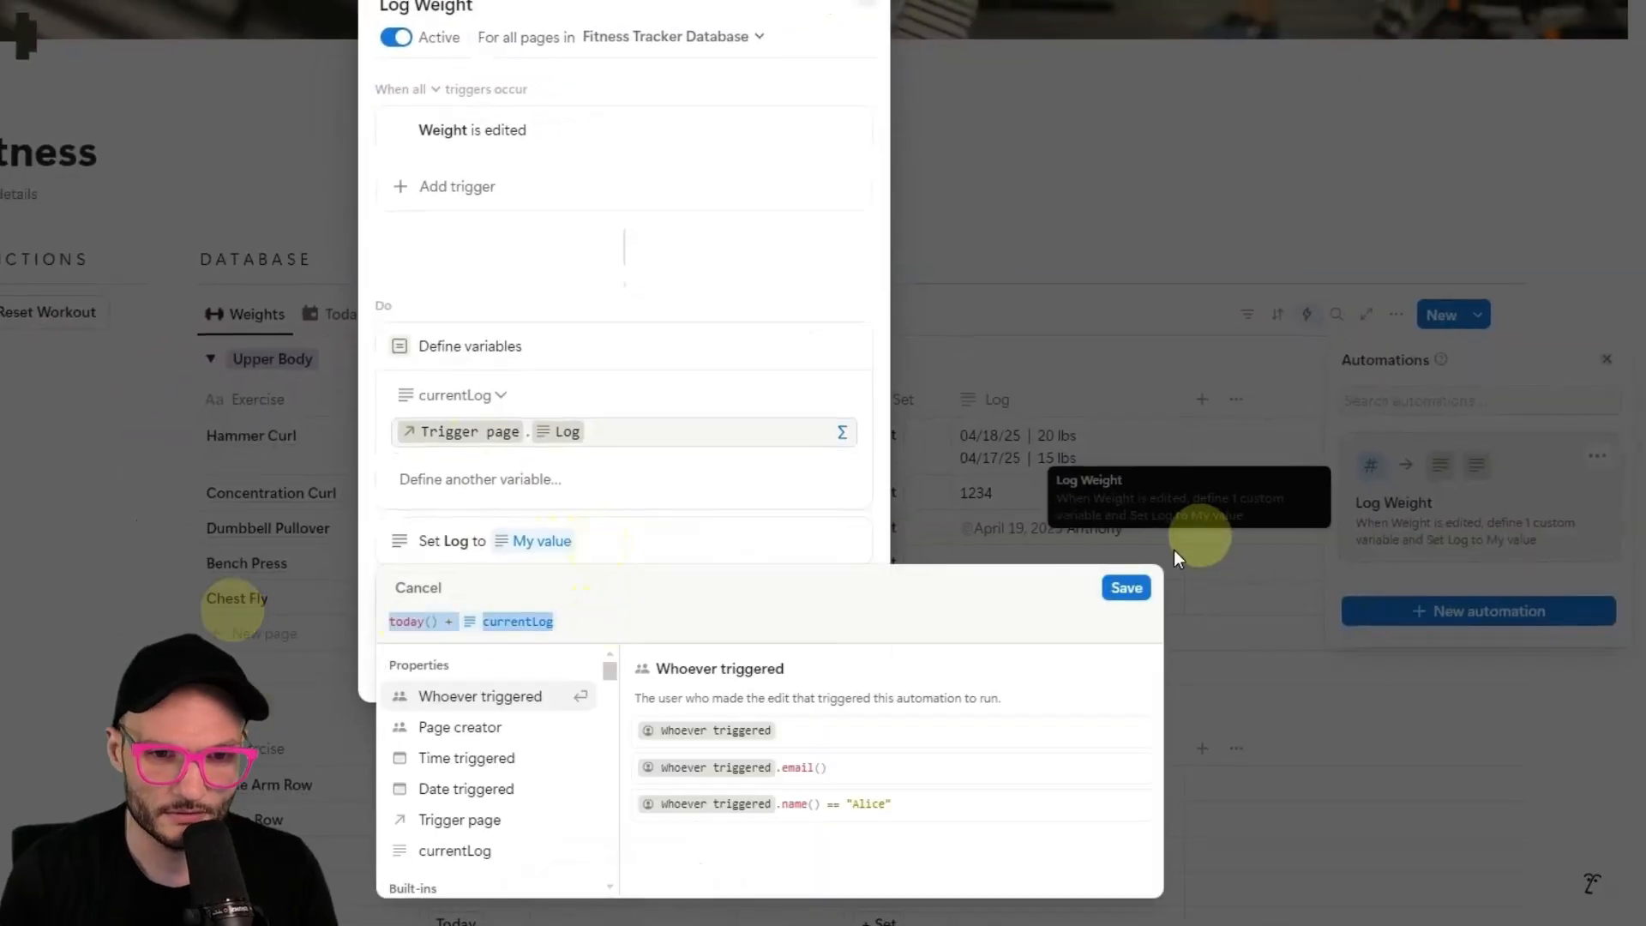
left_click(1127, 588)
left_click(840, 662)
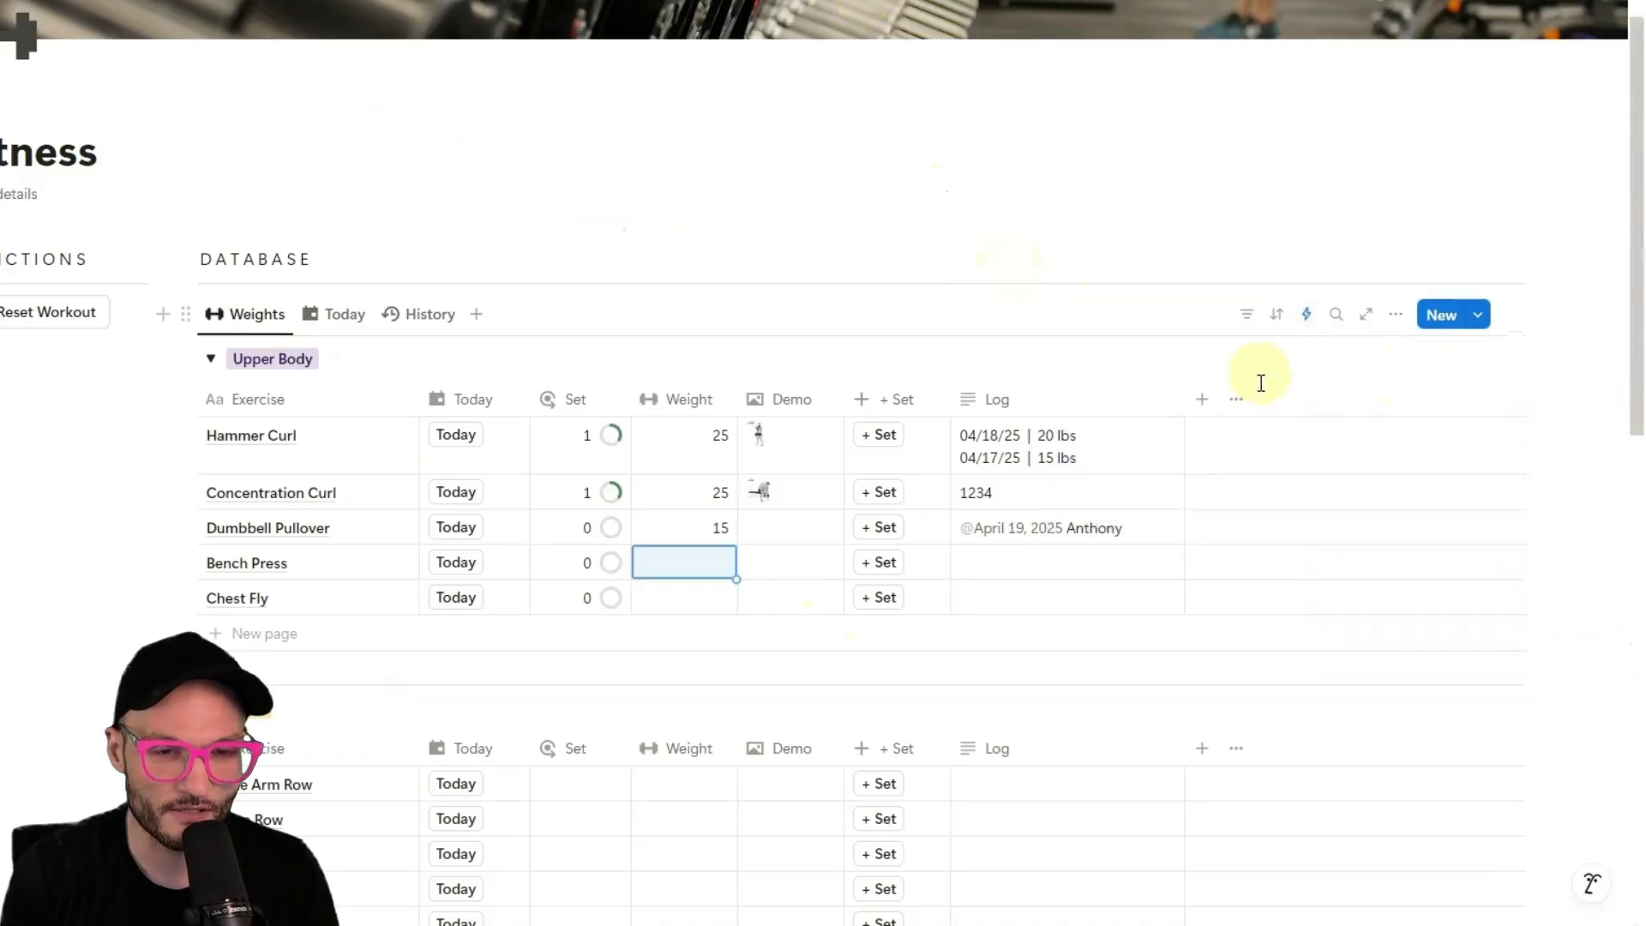
Deactivate the Log Weight automation and save the change.
left_click(1307, 315)
left_click(1499, 473)
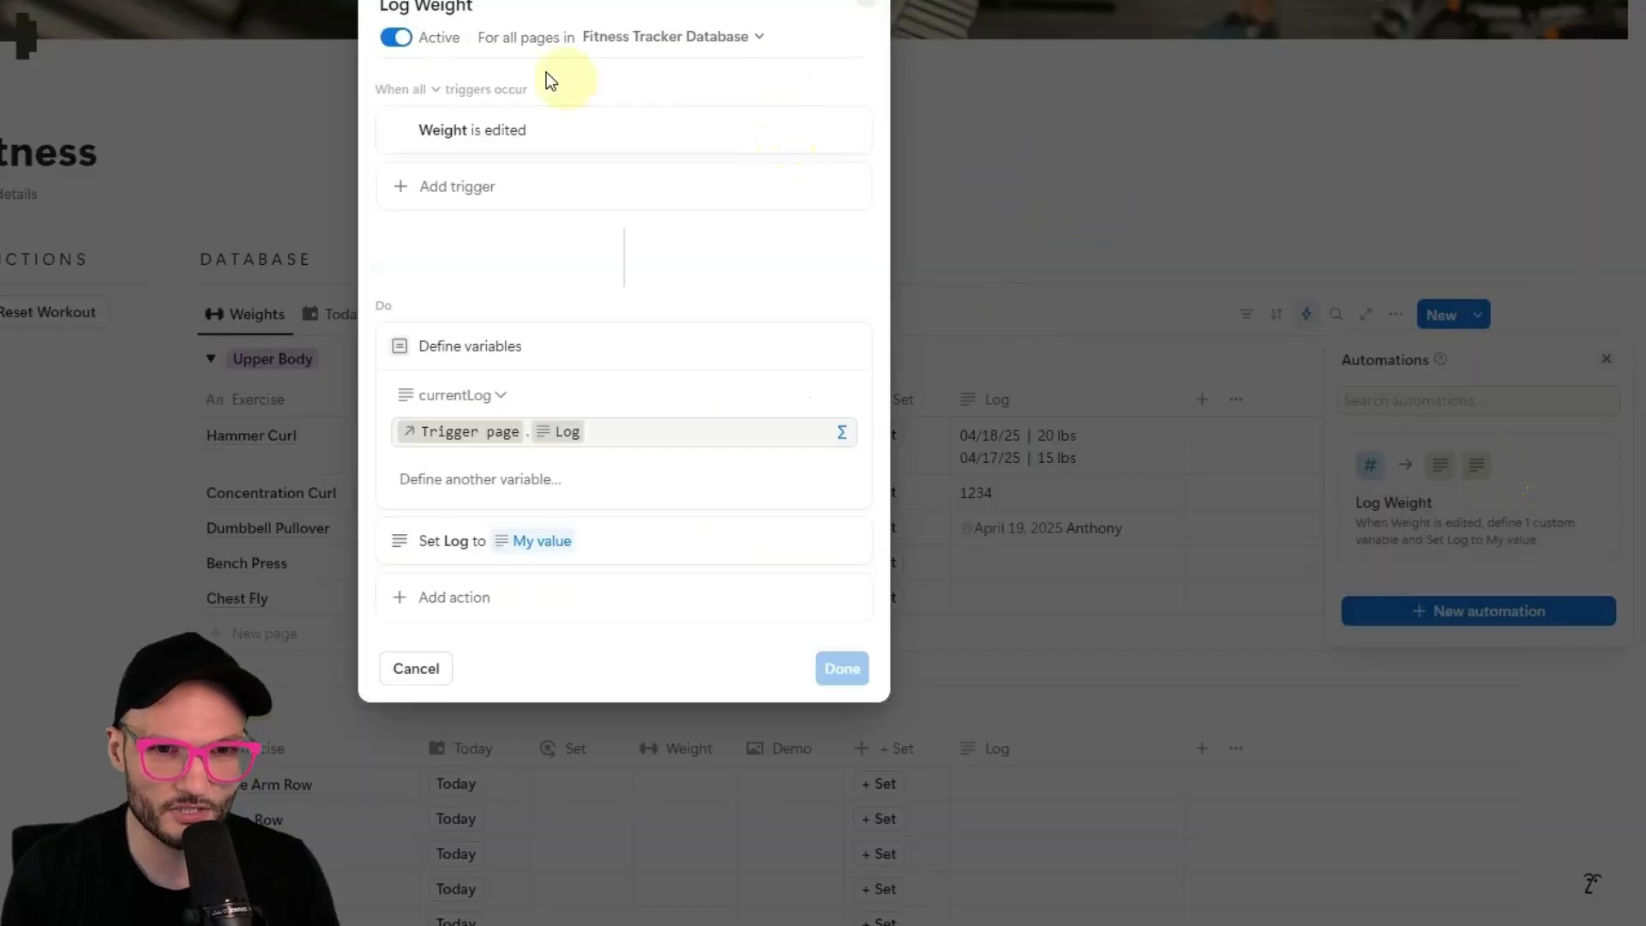
left_click(396, 37)
left_click(842, 668)
left_click(1118, 300)
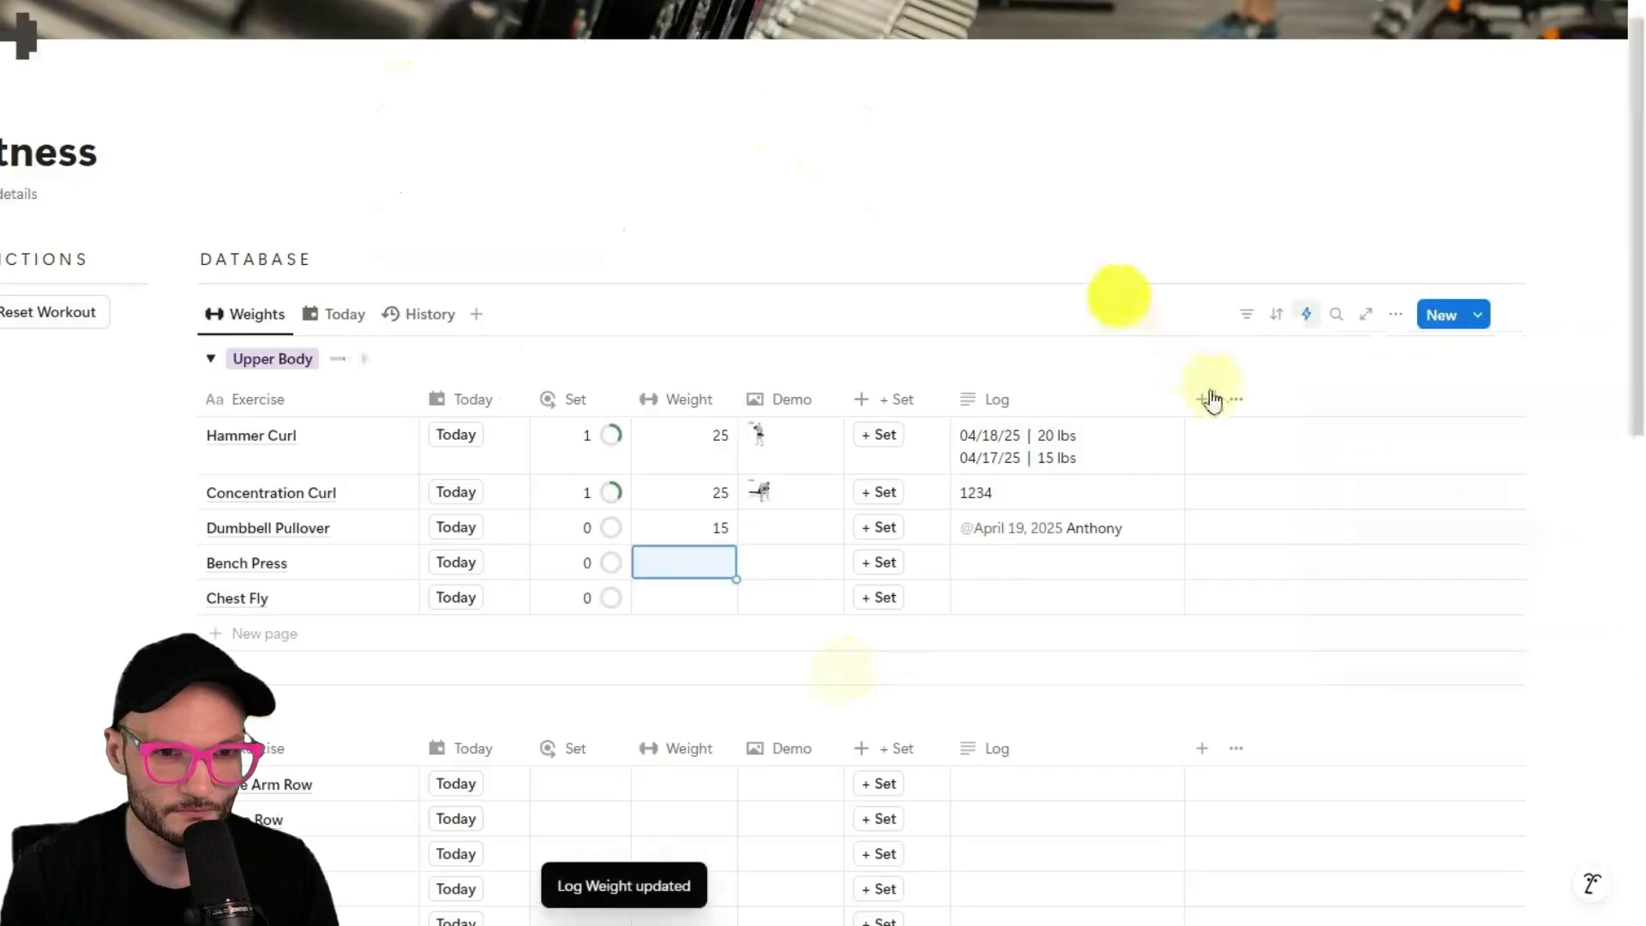
Add a Button property named Test Log to the Fitness Tracker database.
left_click(1202, 400)
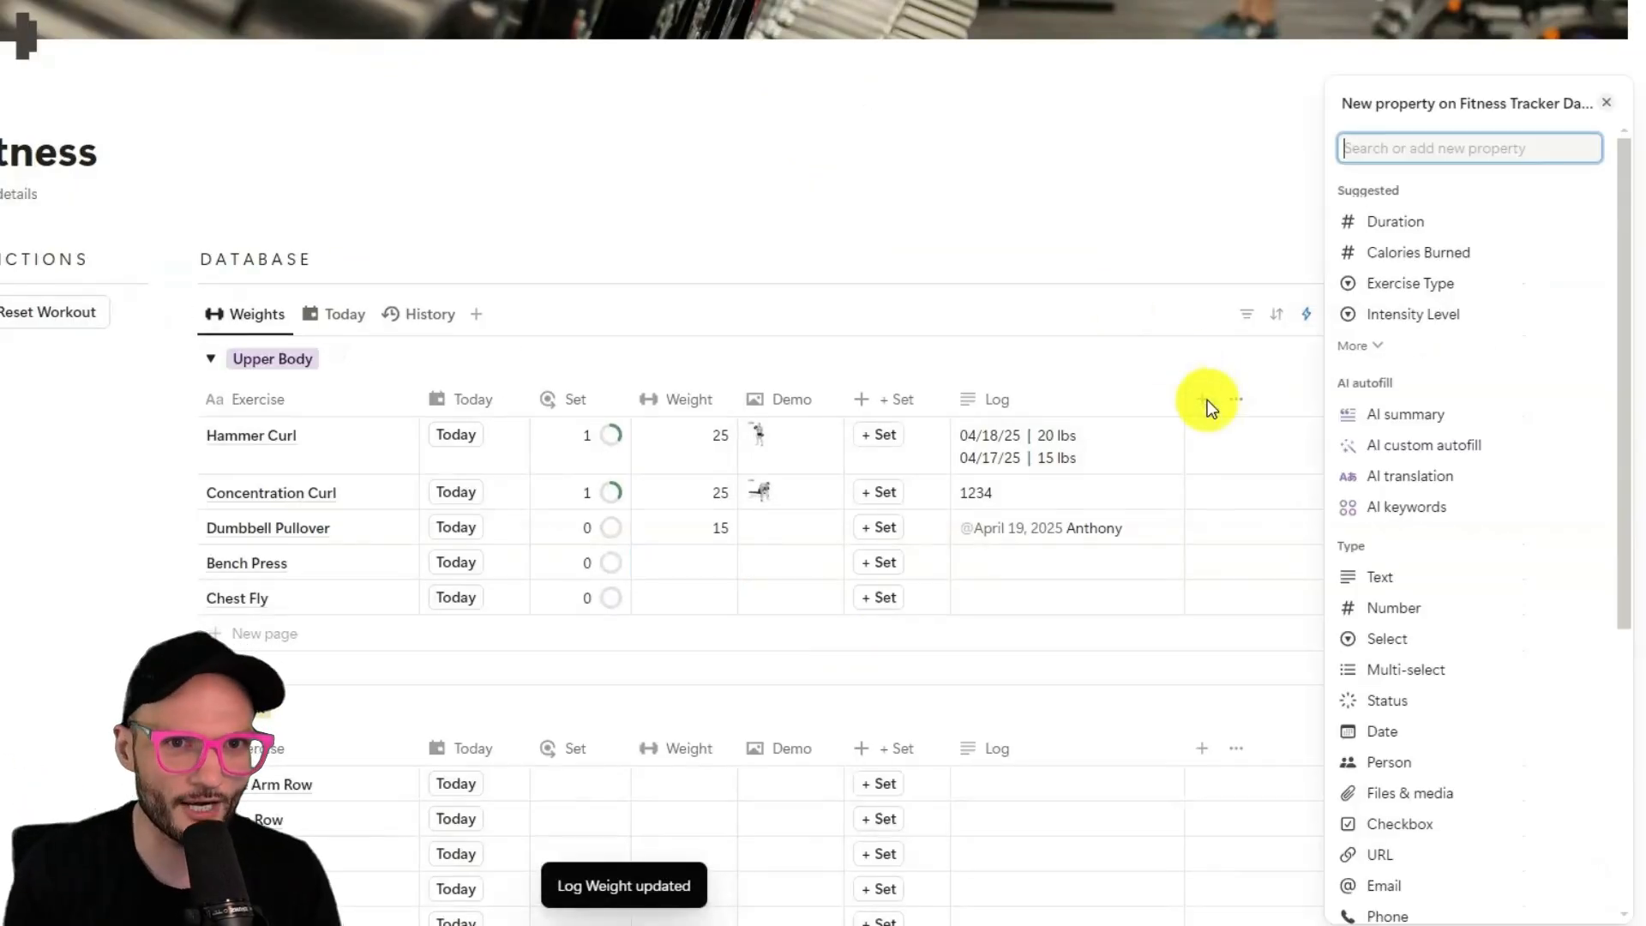
scroll(1509, 785, "down", 2)
scroll(1441, 888, "down", 4)
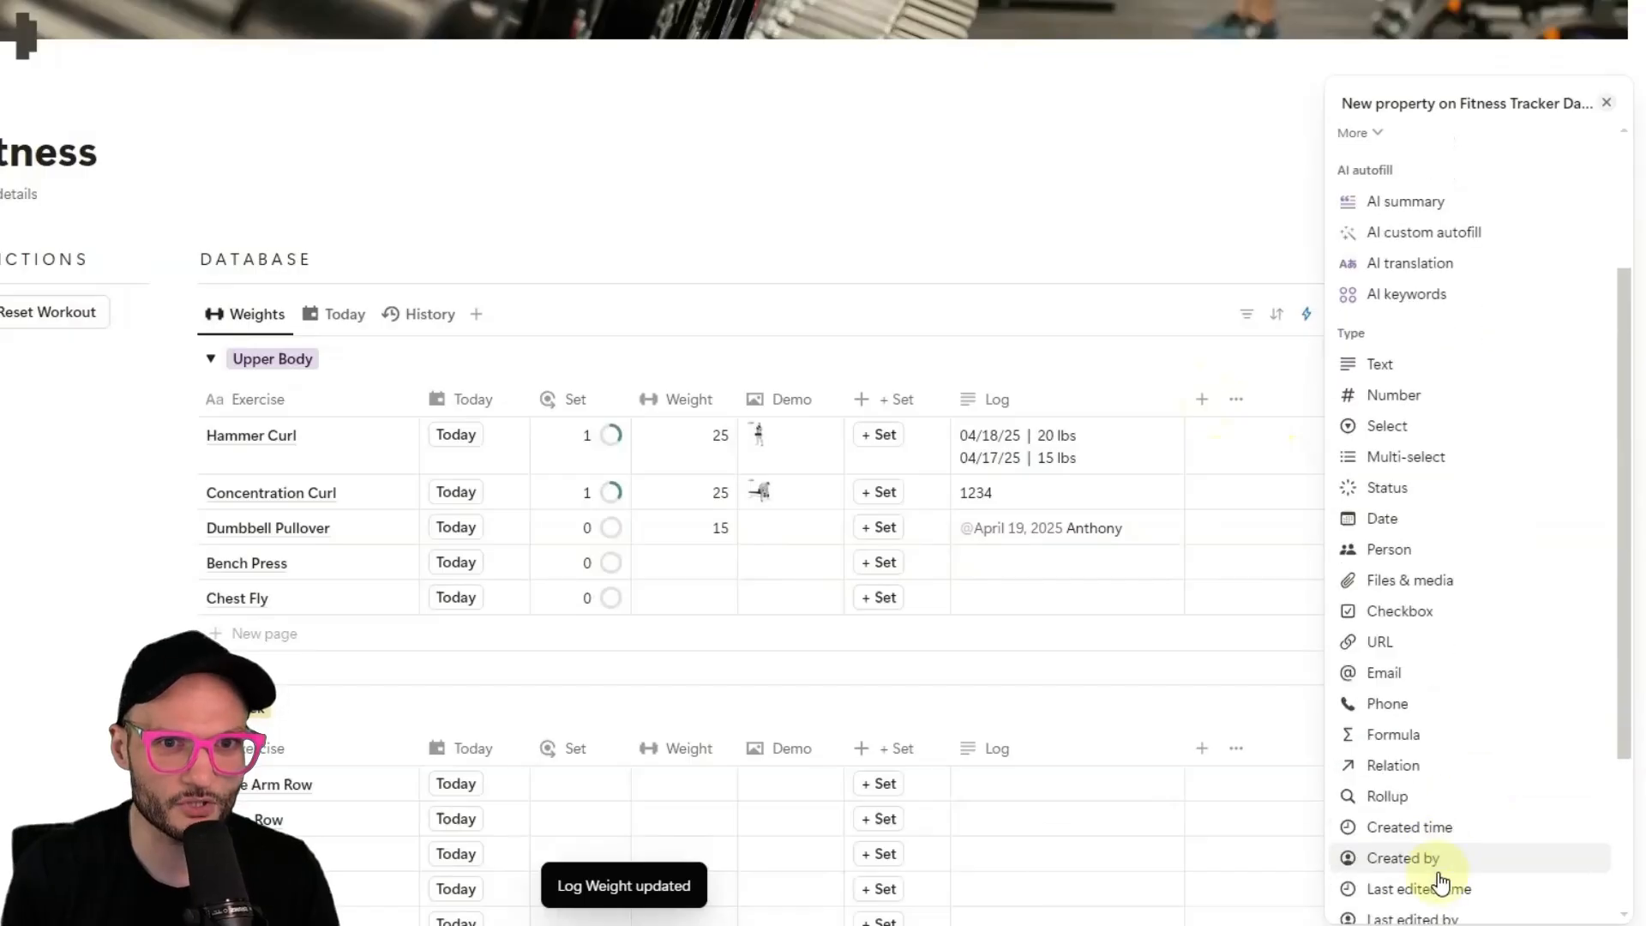
left_click(1437, 720)
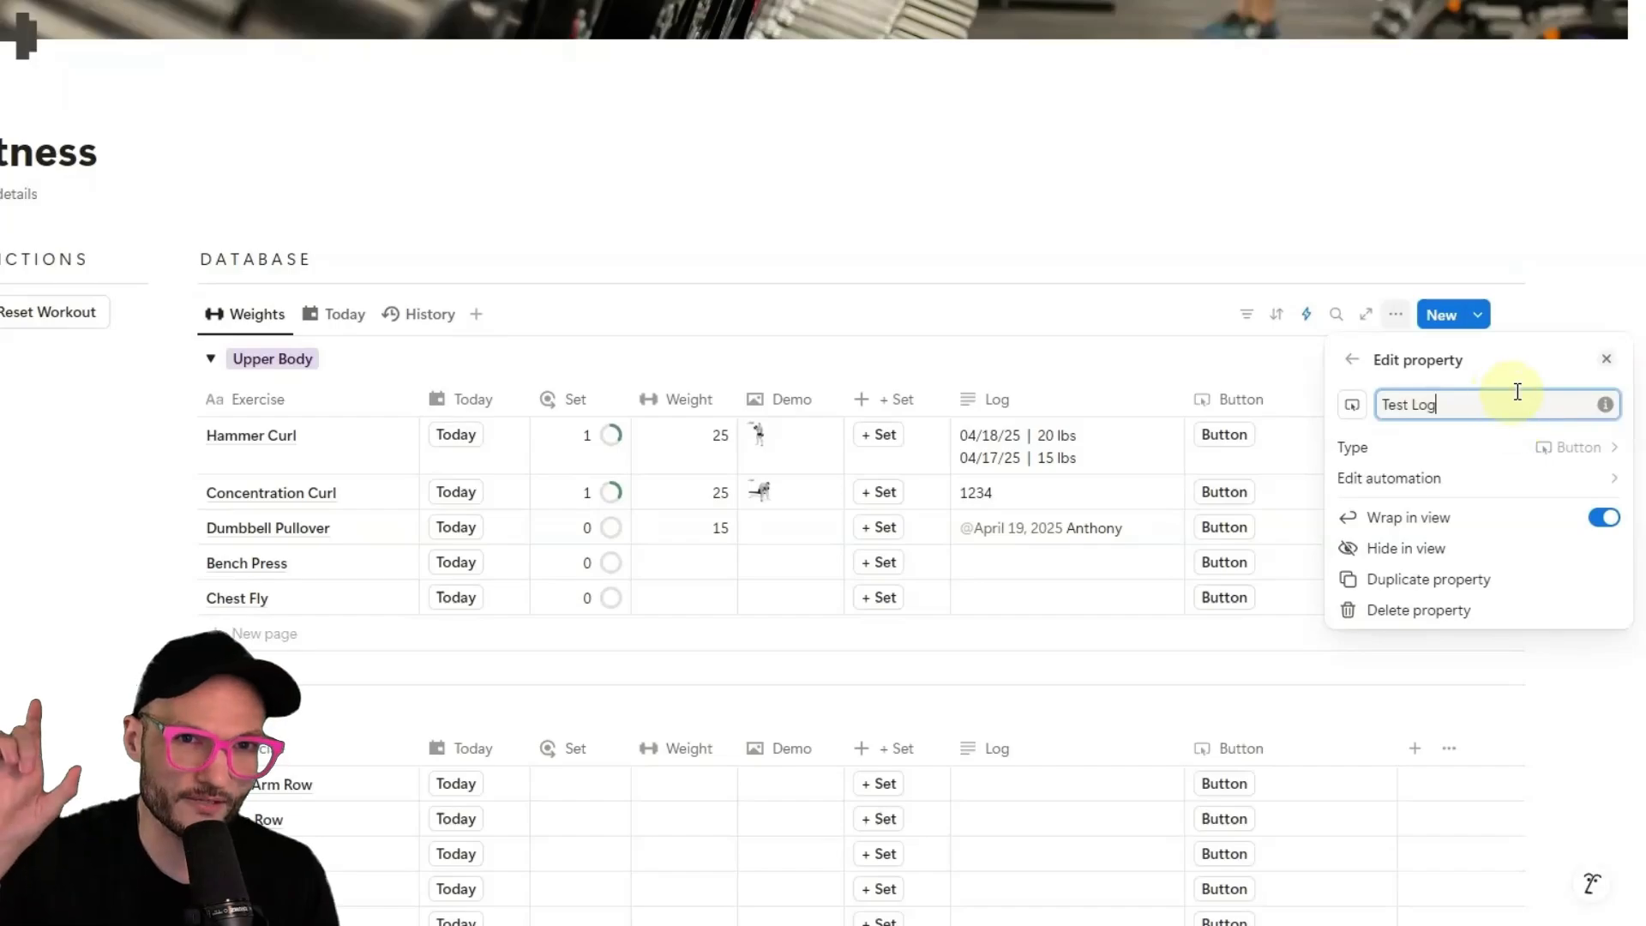
Add a Define variables action to the Test Log button's automation and name its variable currentLog.
left_click(1541, 481)
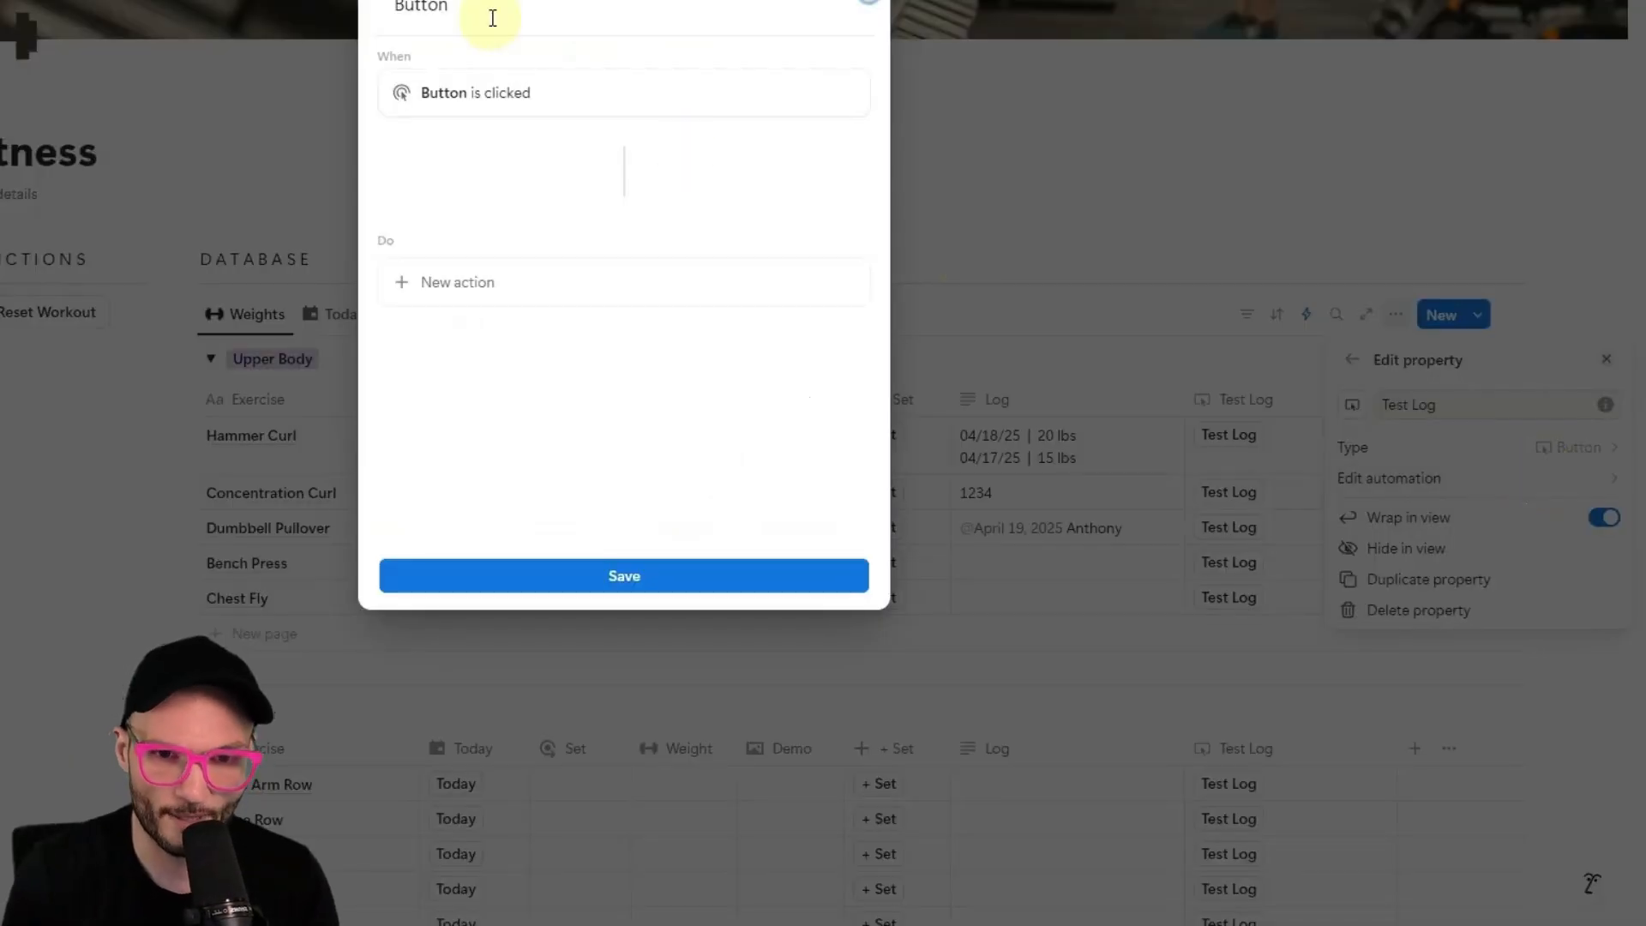
left_click(459, 282)
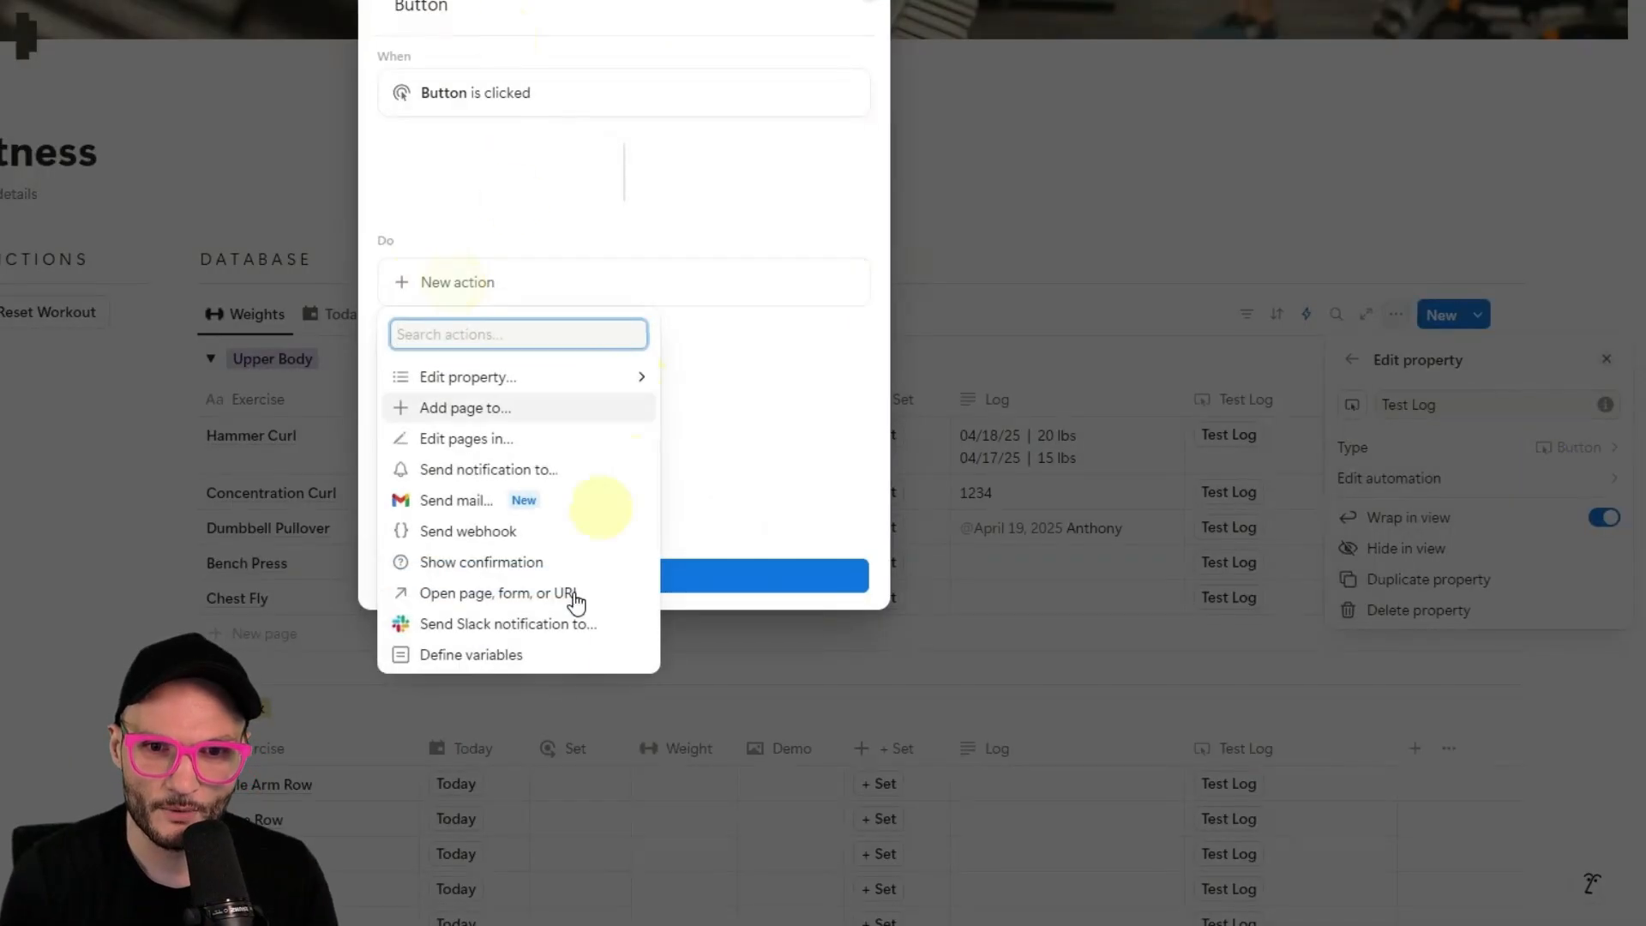
left_click(523, 662)
left_click(463, 329)
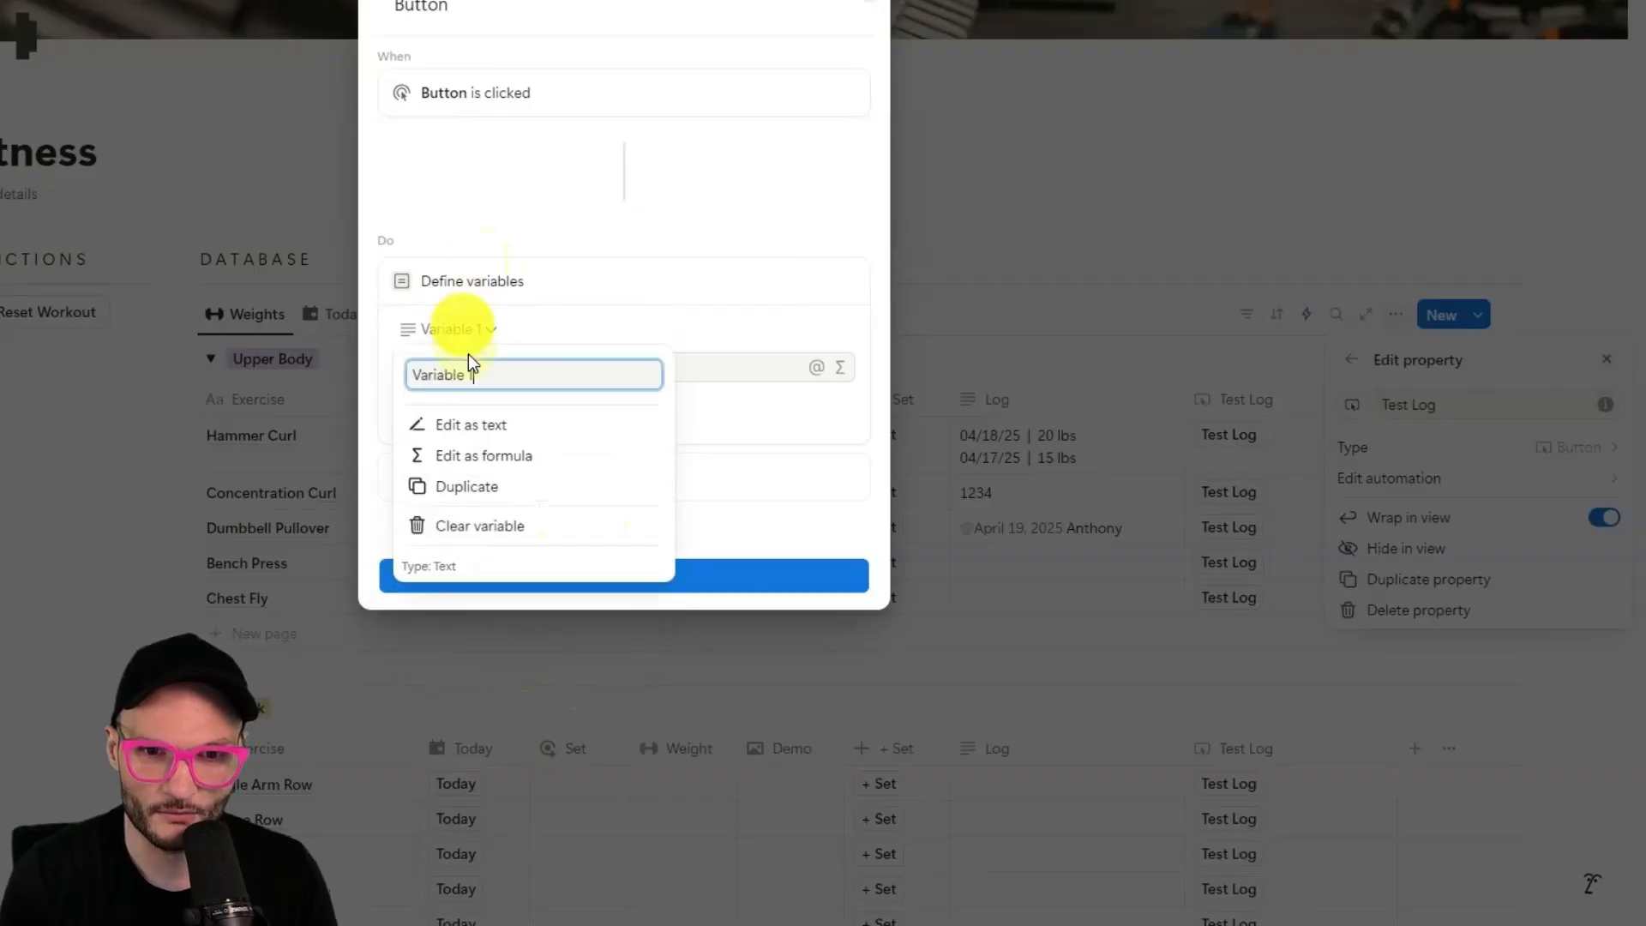
type("currentLog")
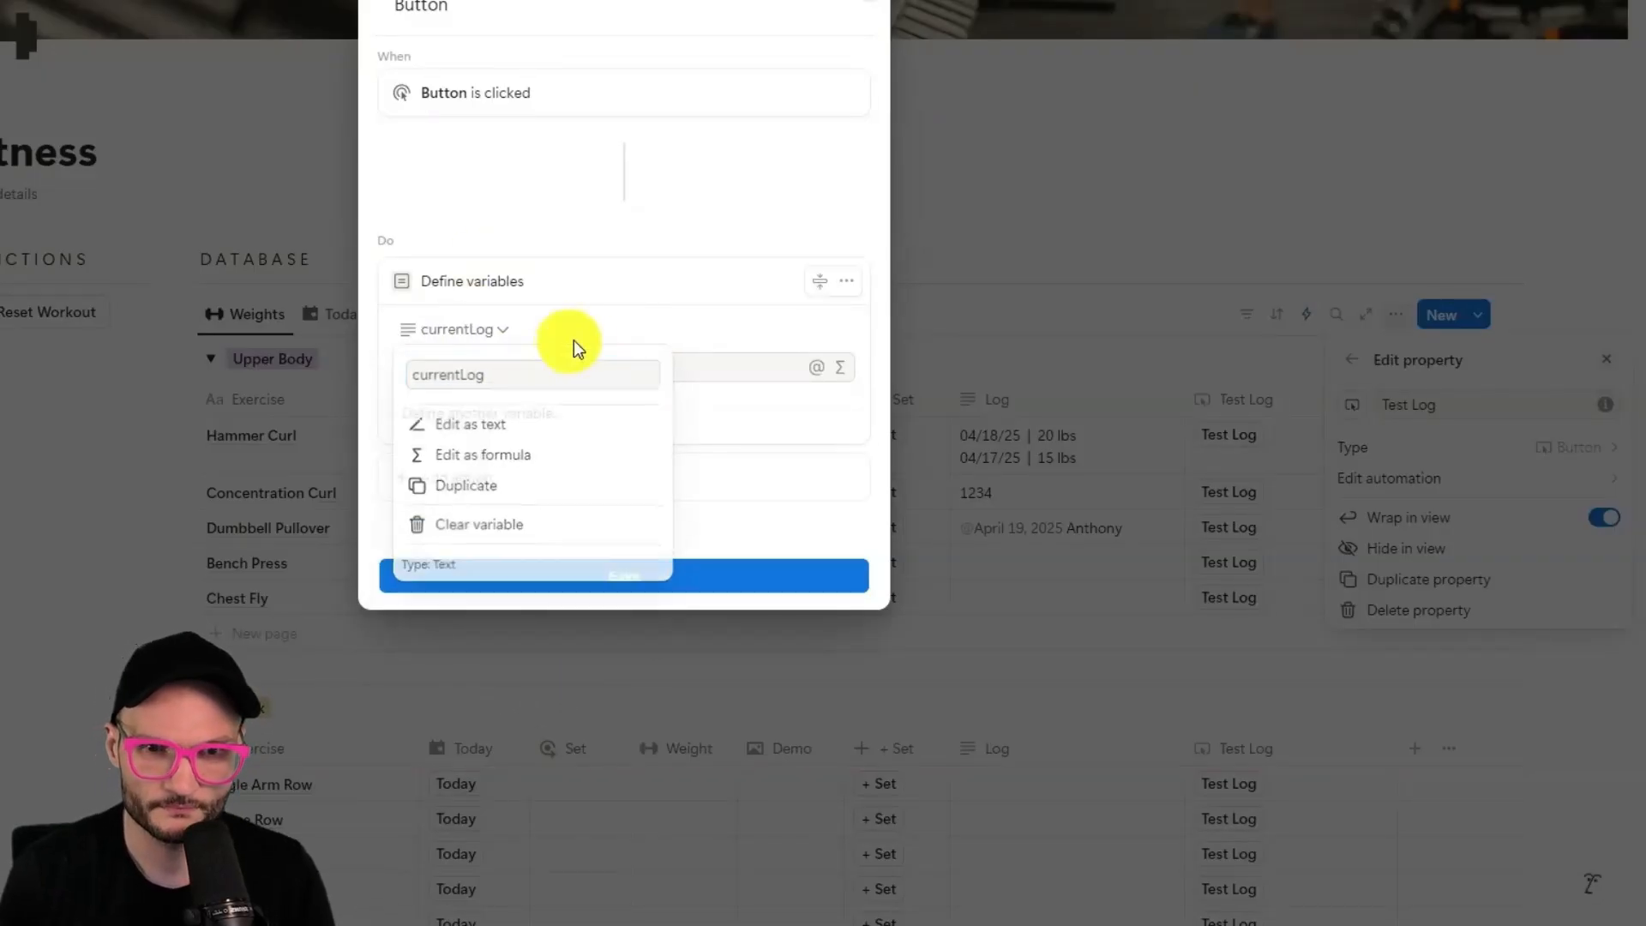
key("Return")
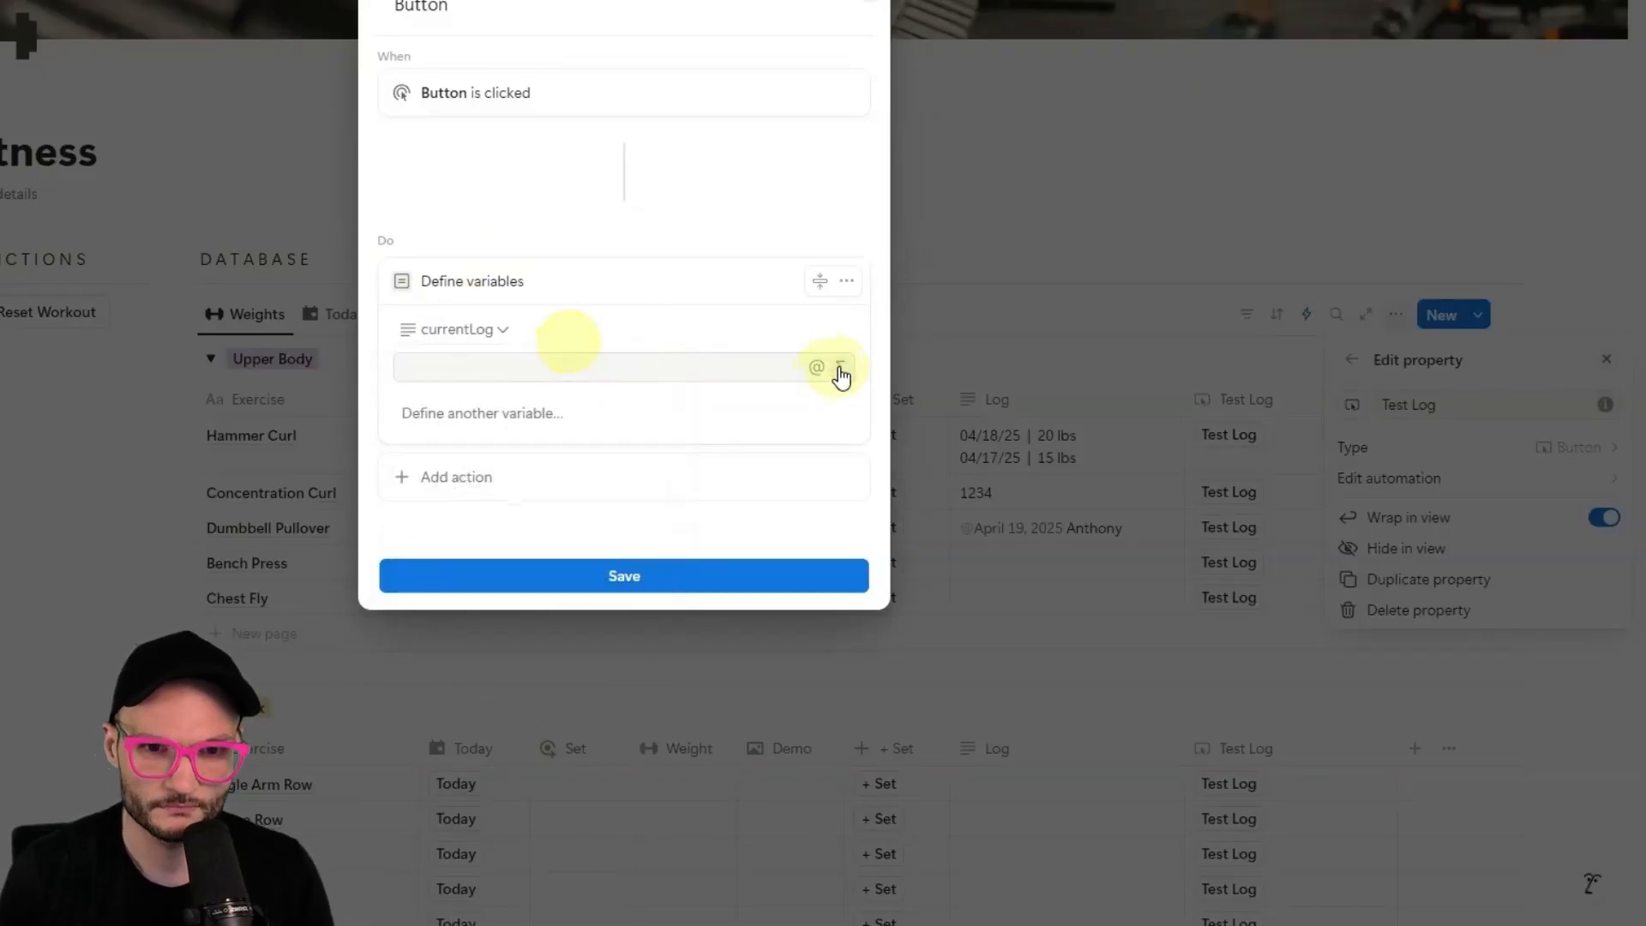
Define the currentLog variable with the formula This page.Log and save it.
left_click(841, 367)
left_click(506, 614)
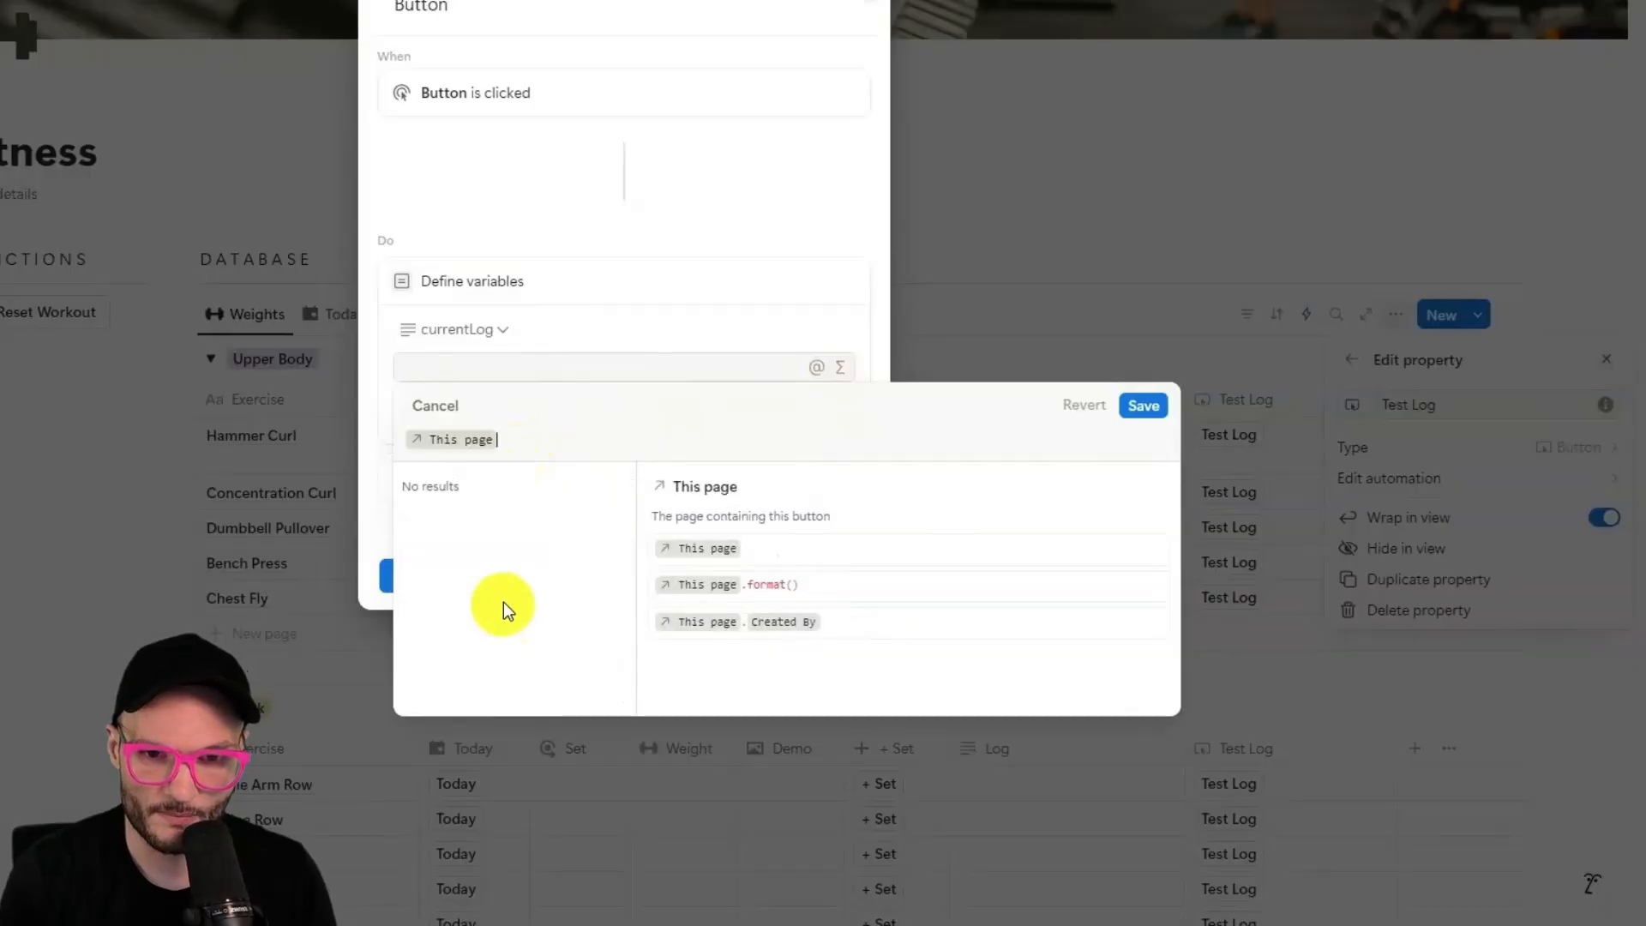
type(".")
left_click(474, 708)
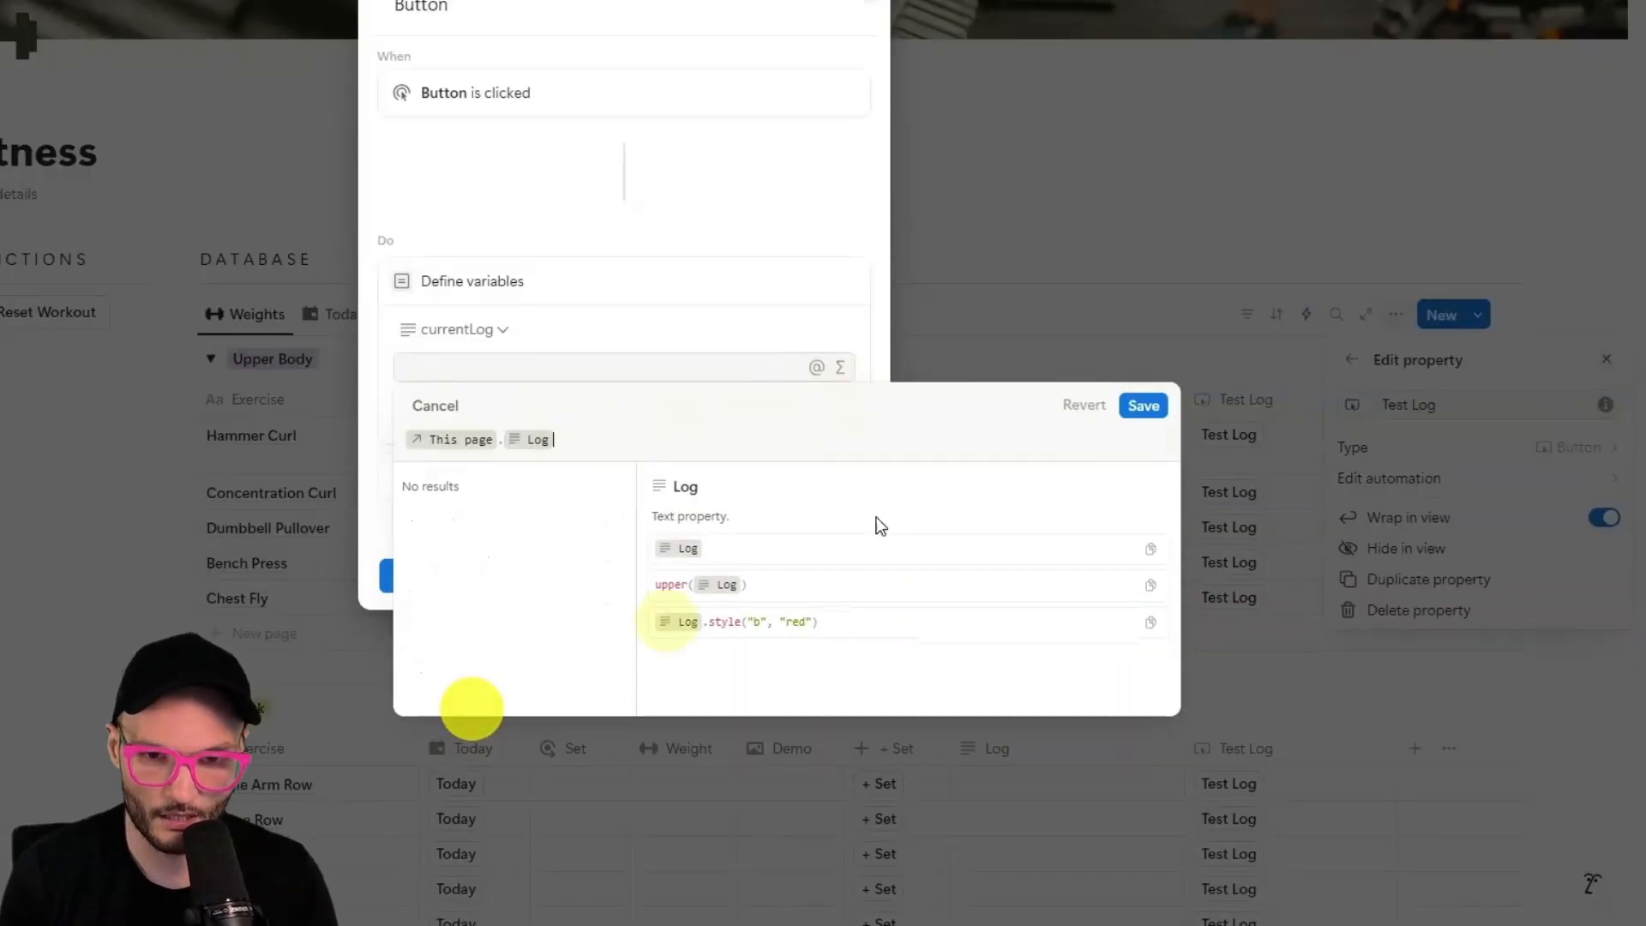
left_click(1143, 406)
Add an action that sets this page's Log to today() + currentLog, and save the button automation.
left_click(562, 476)
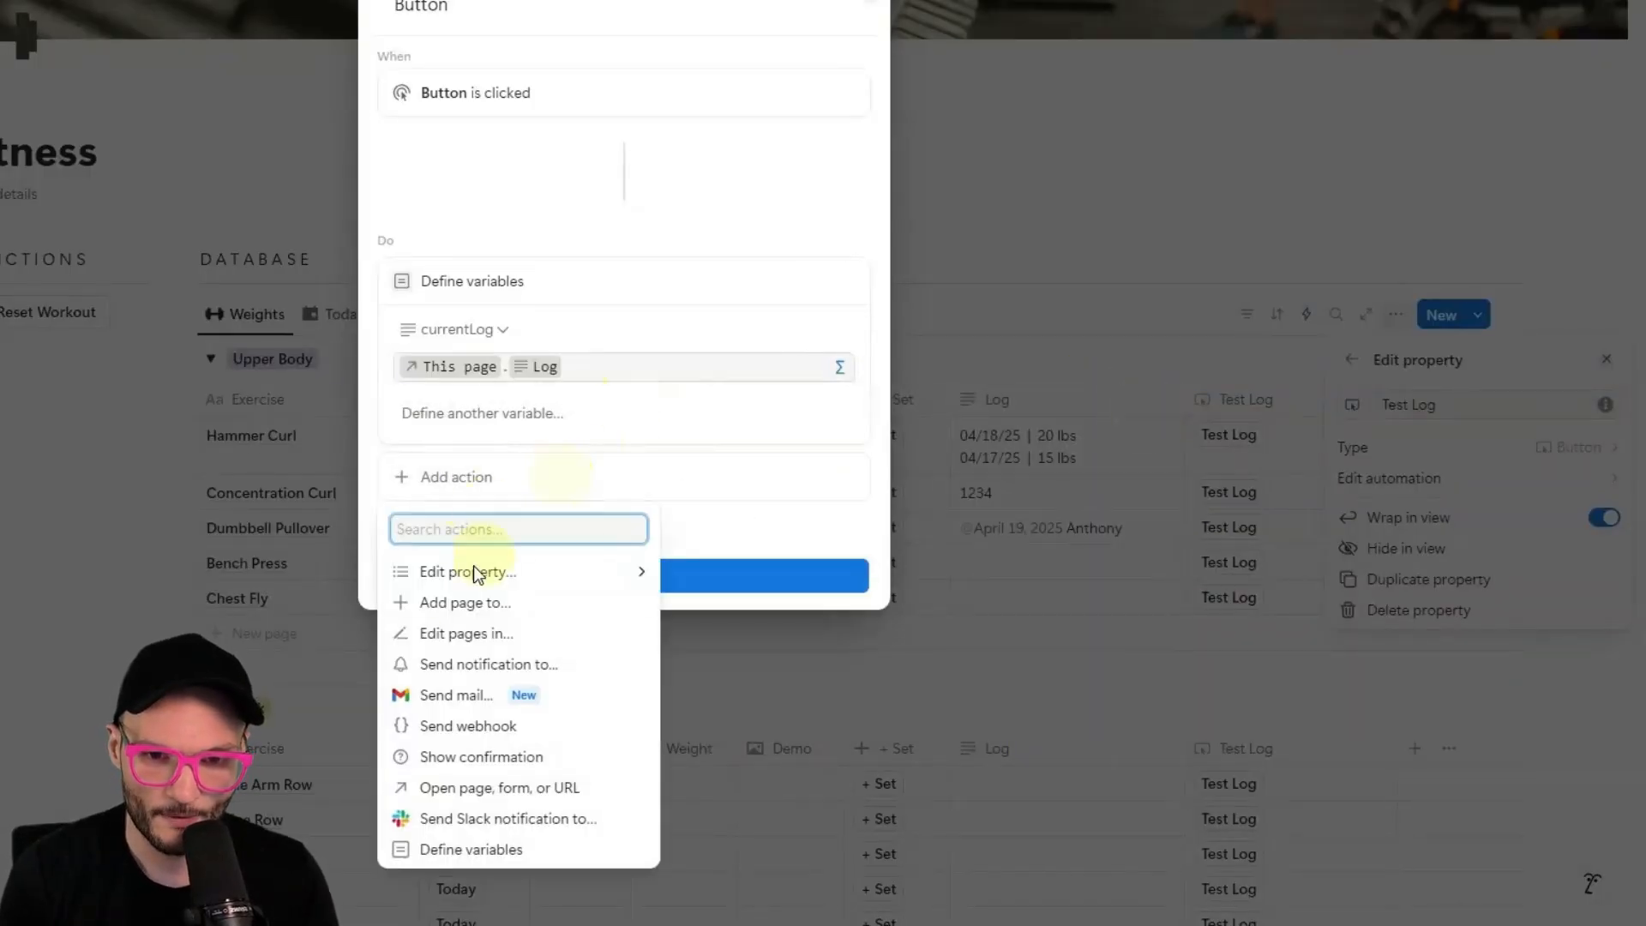
left_click(502, 571)
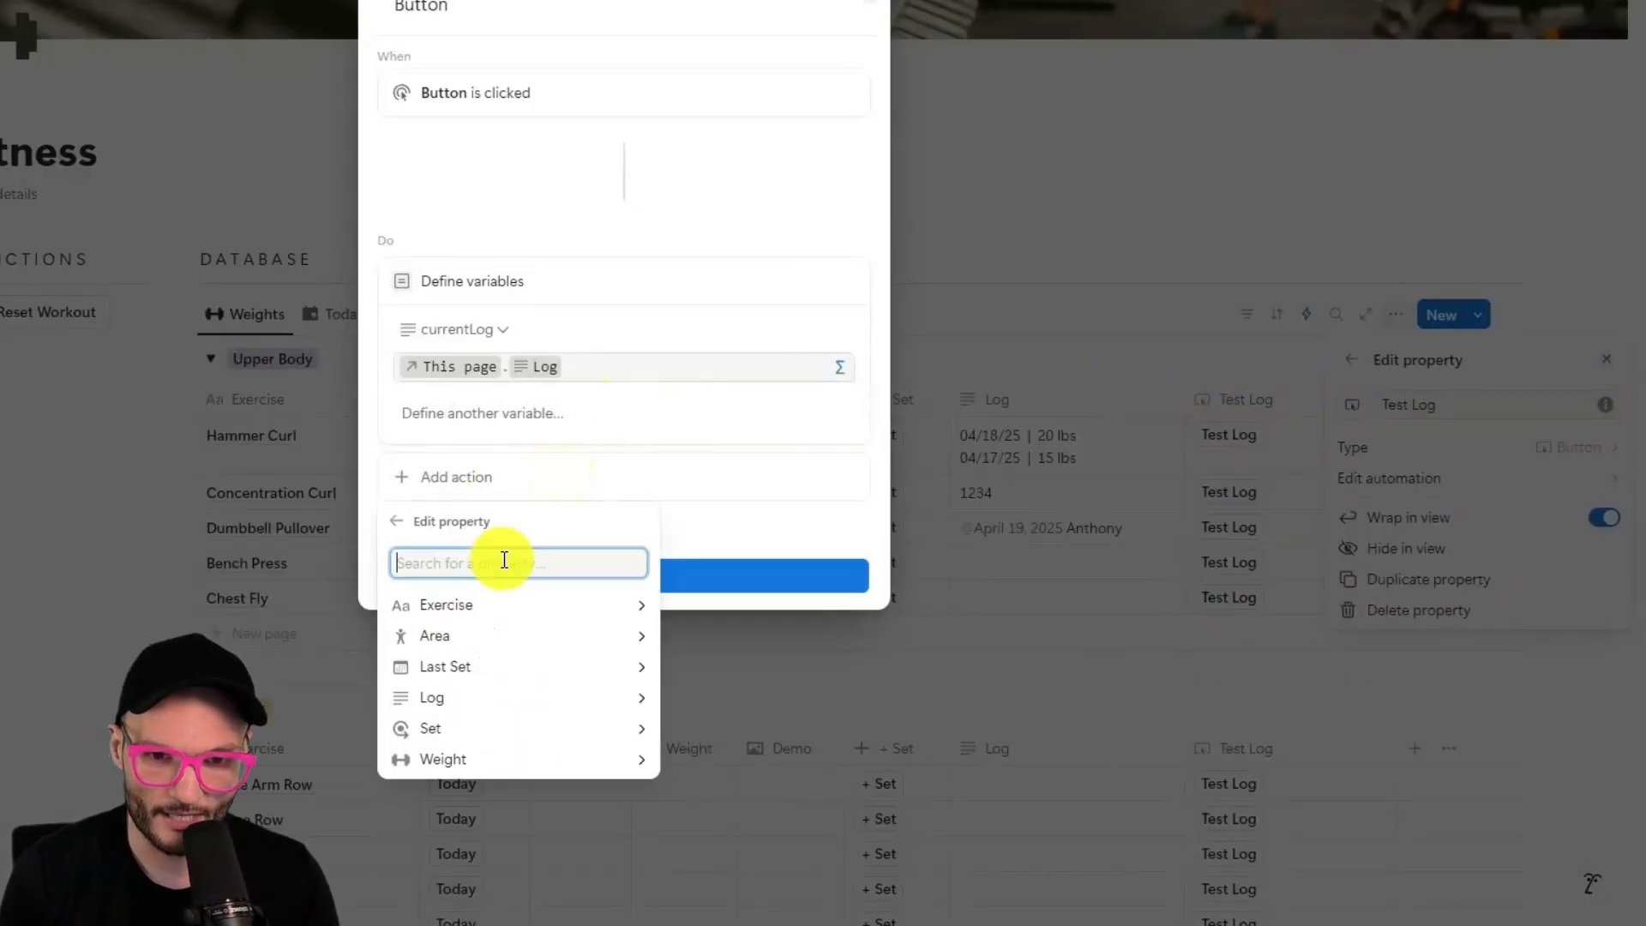
left_click(457, 699)
left_click(633, 558)
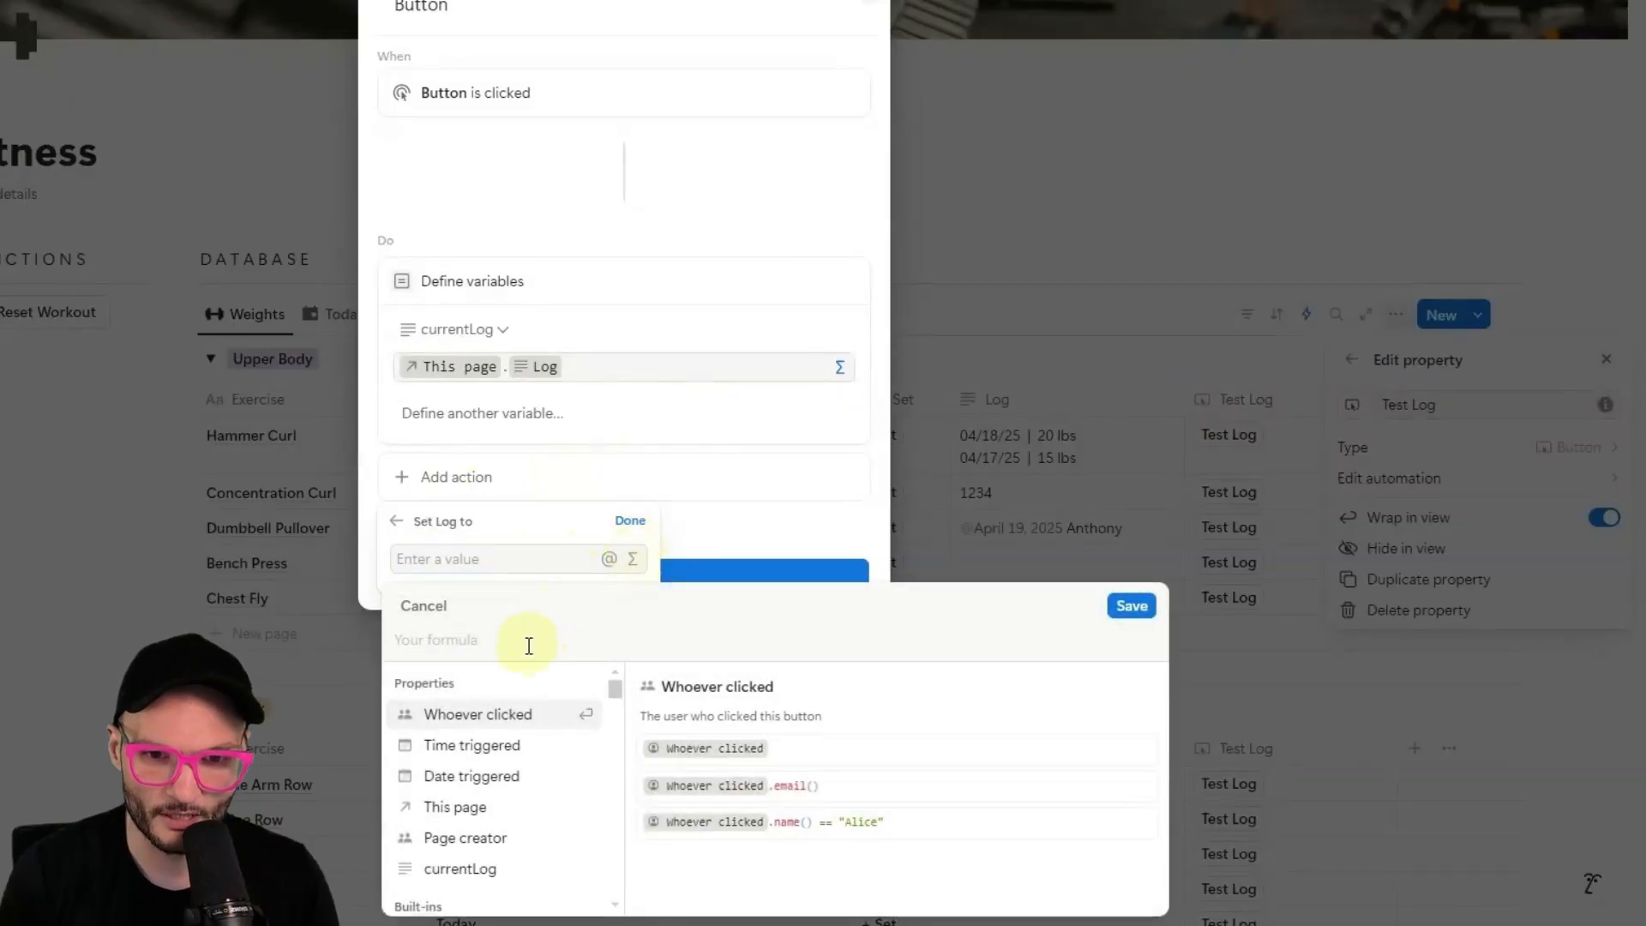
type("today() + Unknown value")
key("BackSpace")
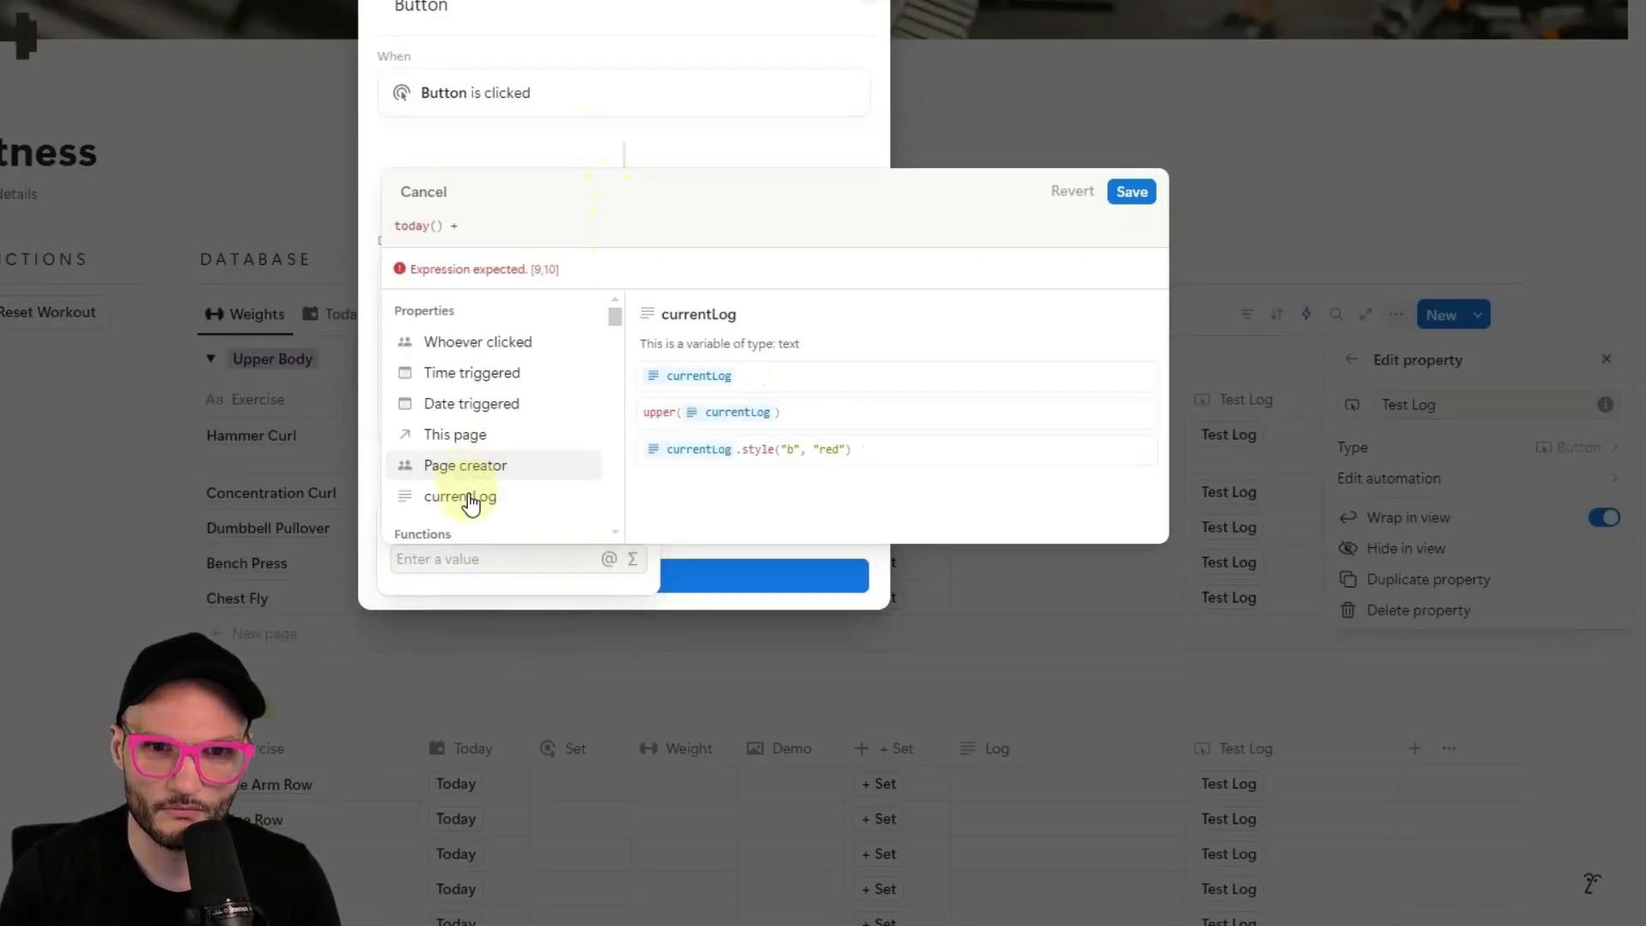
left_click(467, 493)
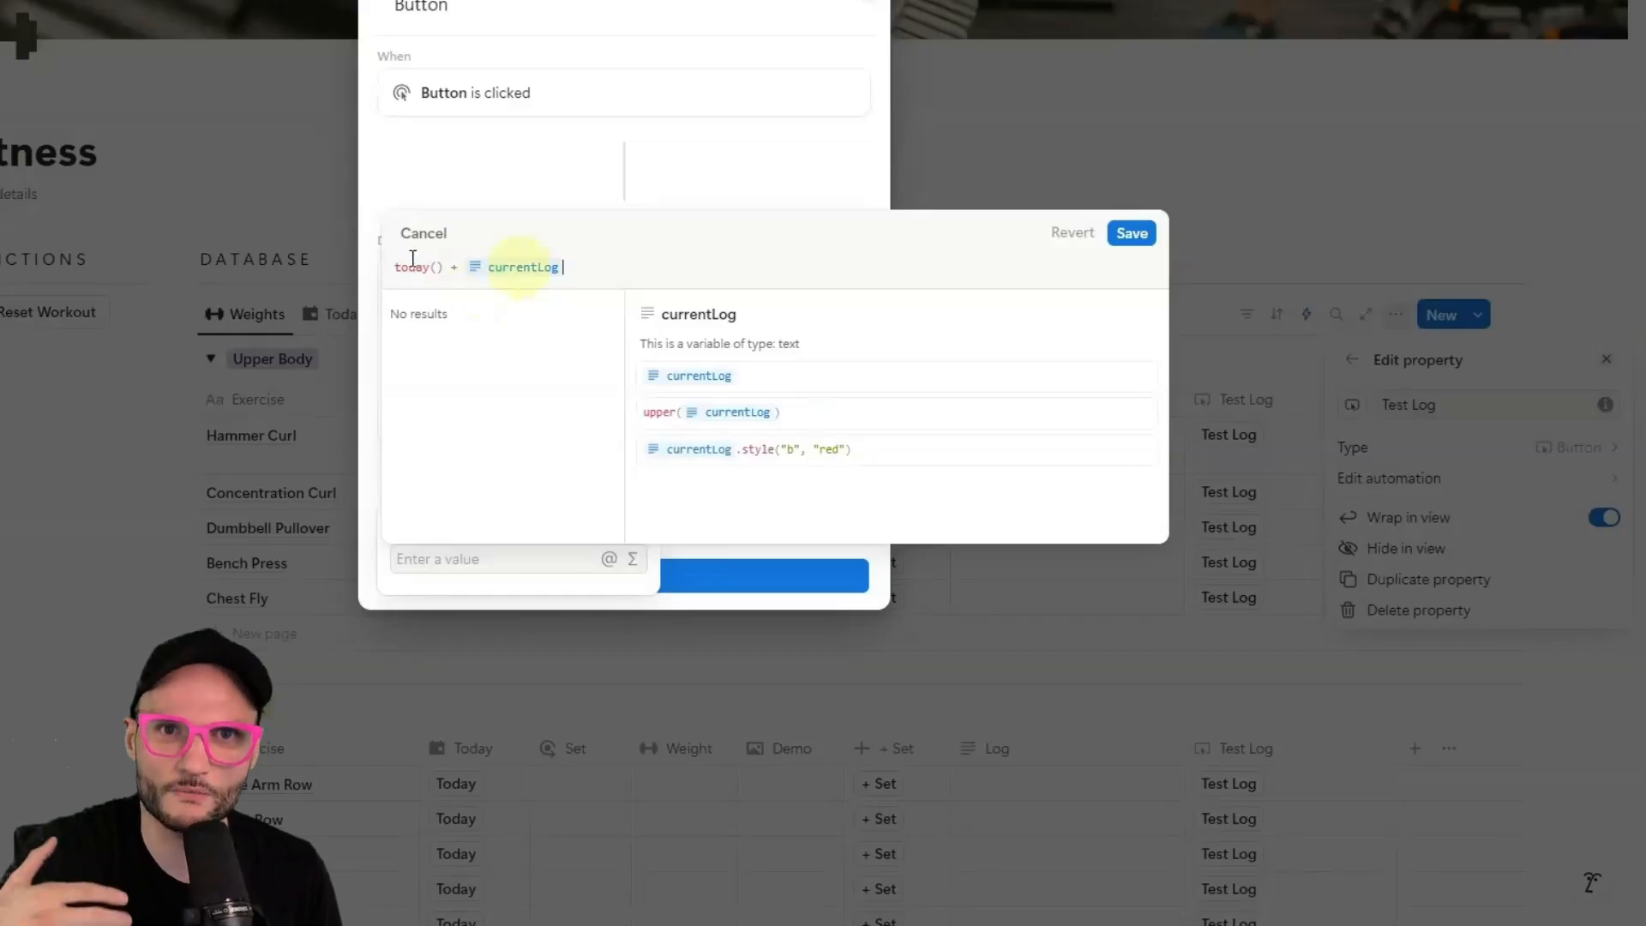
left_click(1131, 233)
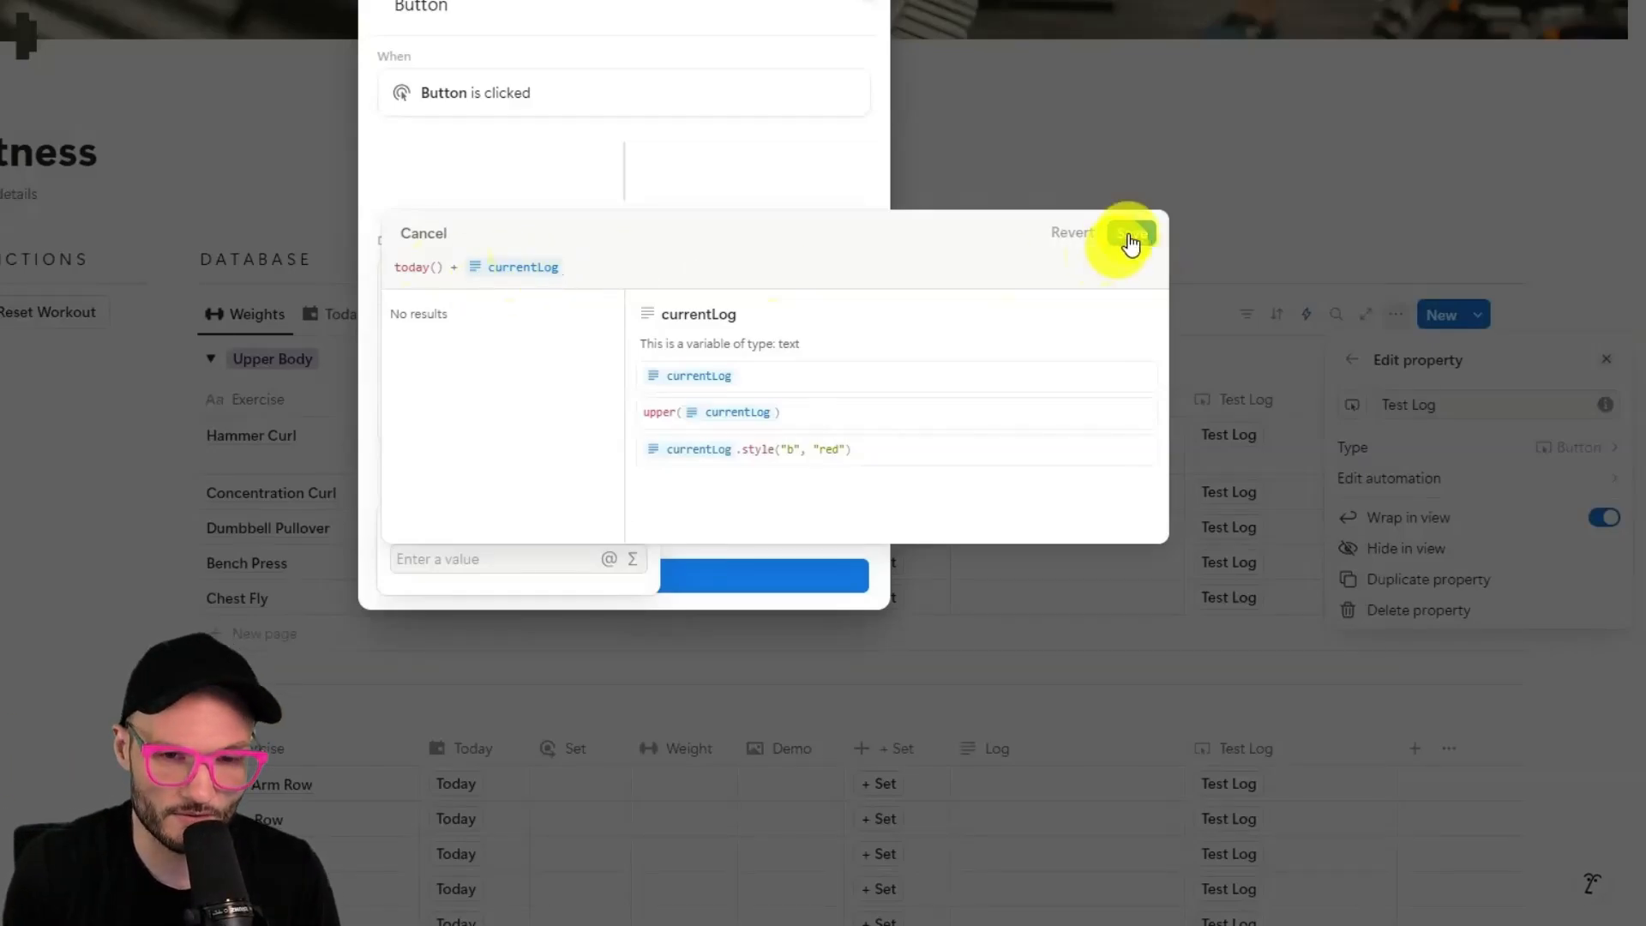
left_click(1123, 530)
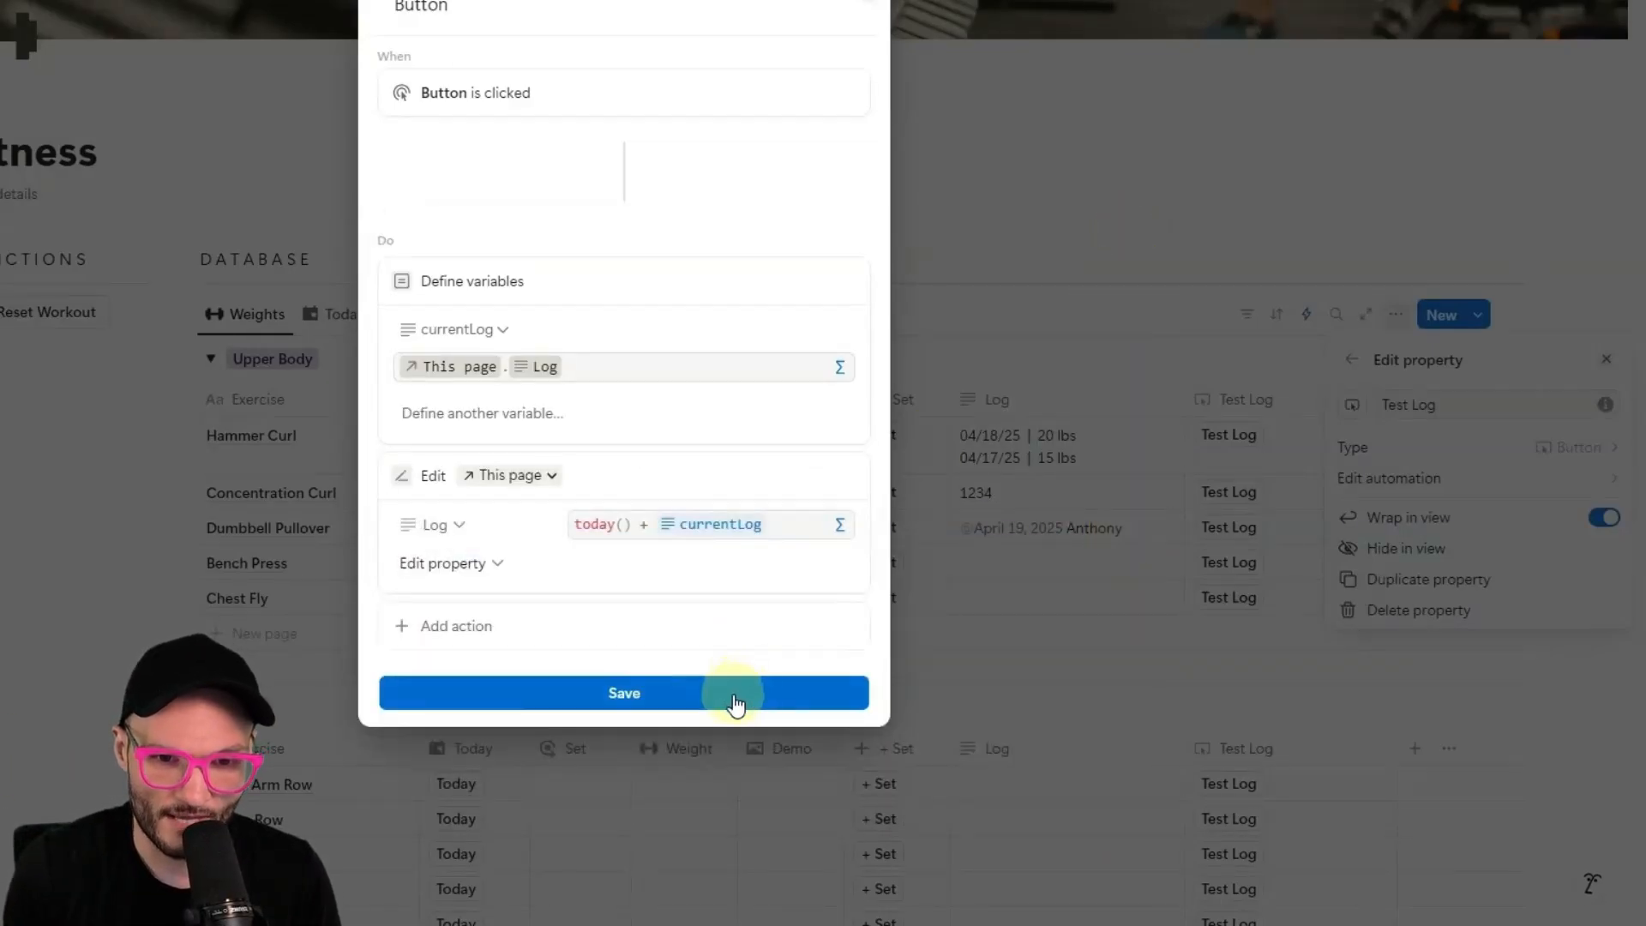
left_click(735, 691)
key("Escape")
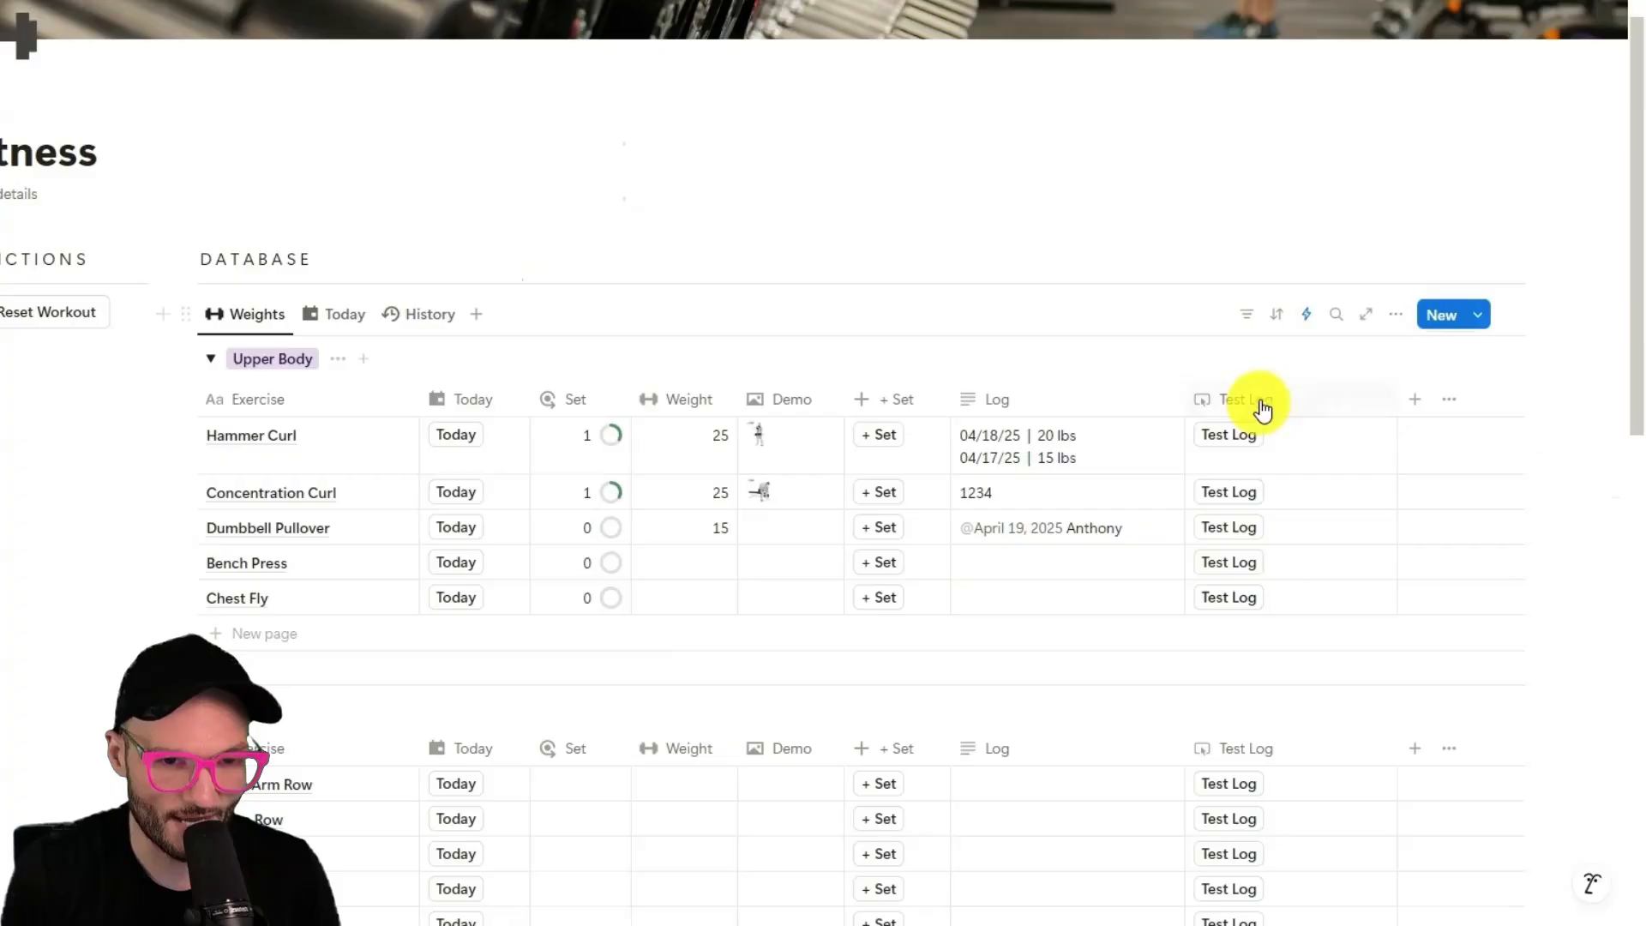
Run the Test Log button twice for Dumbbell Pullover and six times for Bench Press.
left_click(1240, 538)
left_click(1242, 538)
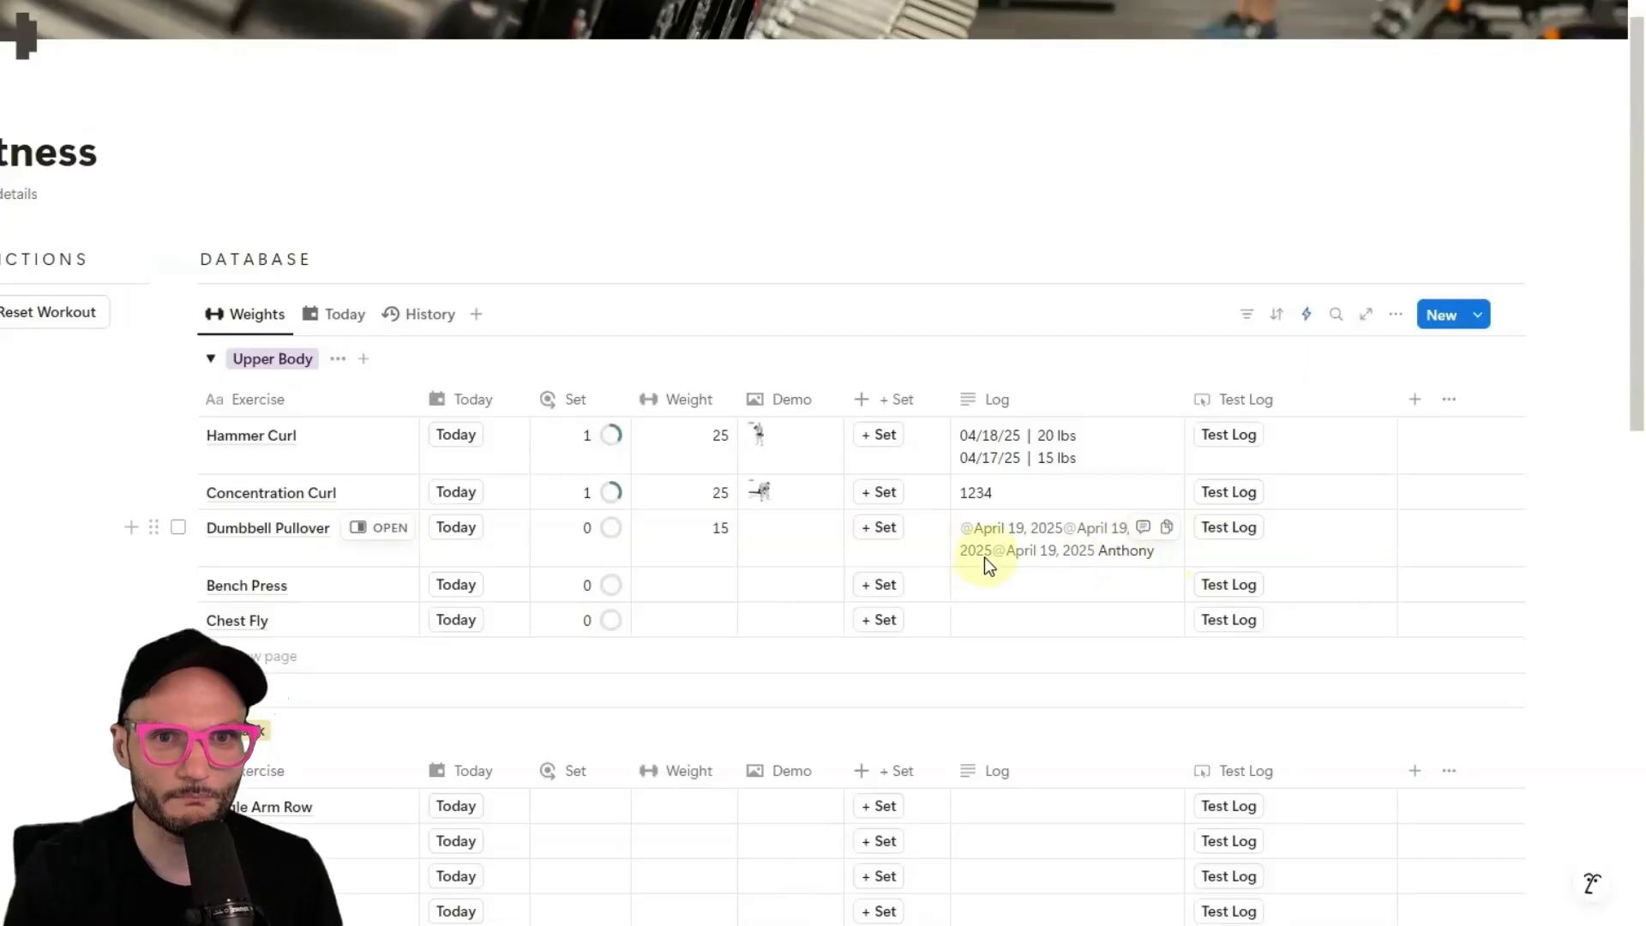
left_click(1234, 583)
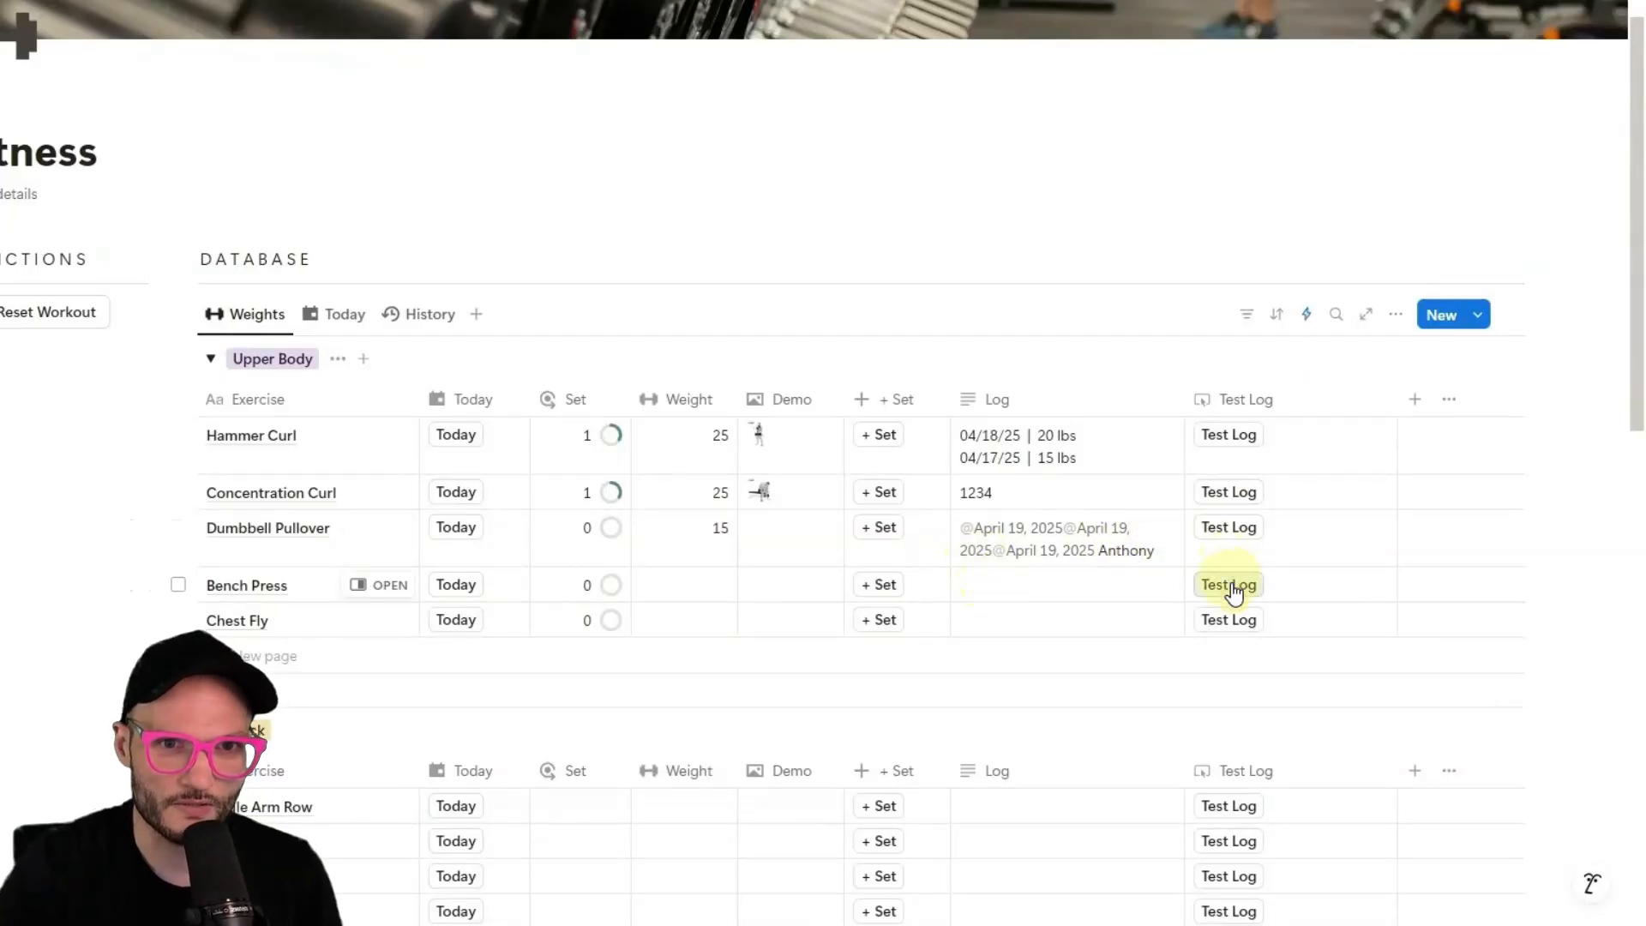
left_click(1236, 590)
left_click(1236, 588)
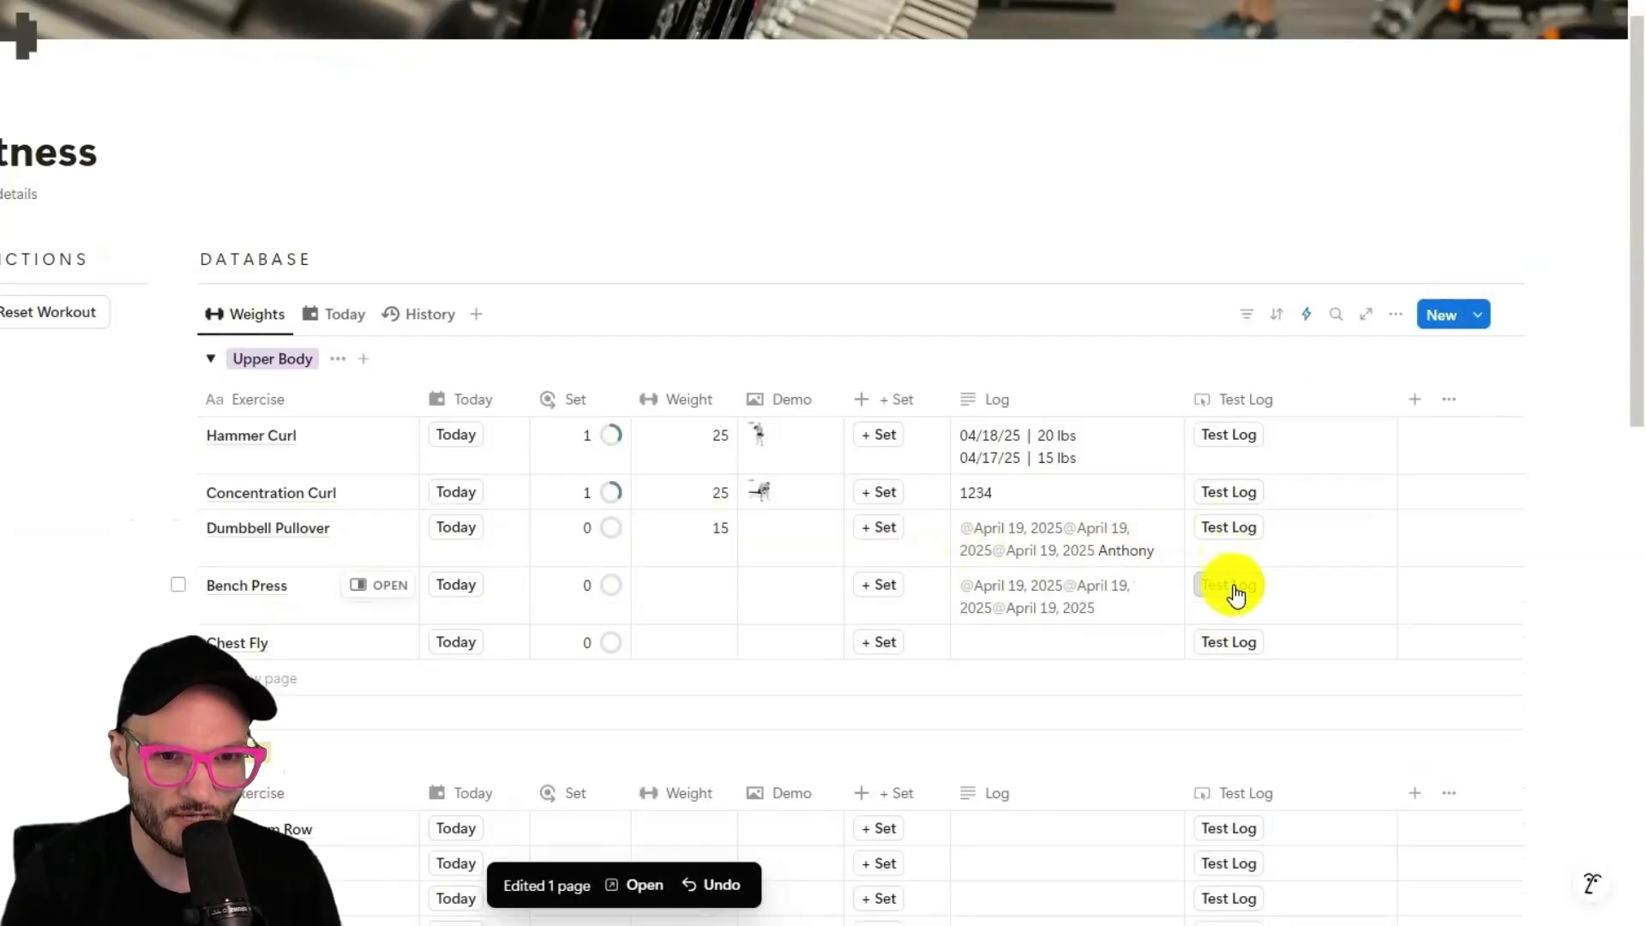
left_click(1235, 588)
left_click(1235, 588)
left_click(1235, 588)
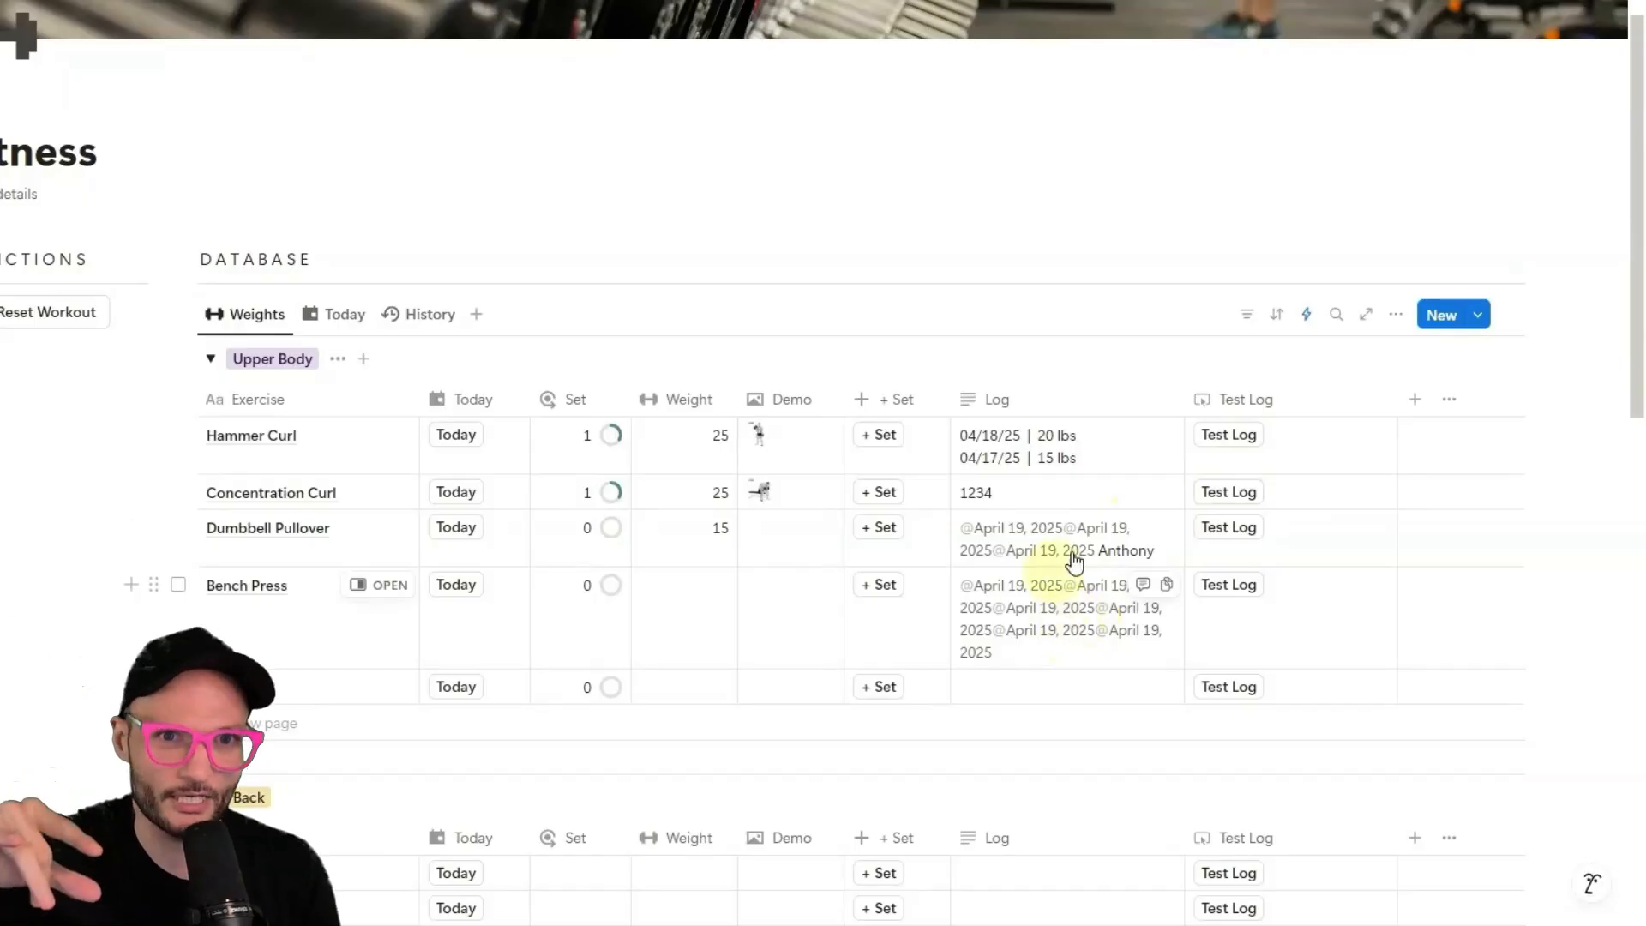
Insert a "\n" line break into the Test Log button's Log formula, making it today() + "\n" + currentLog, and save the formula.
left_click(1239, 409)
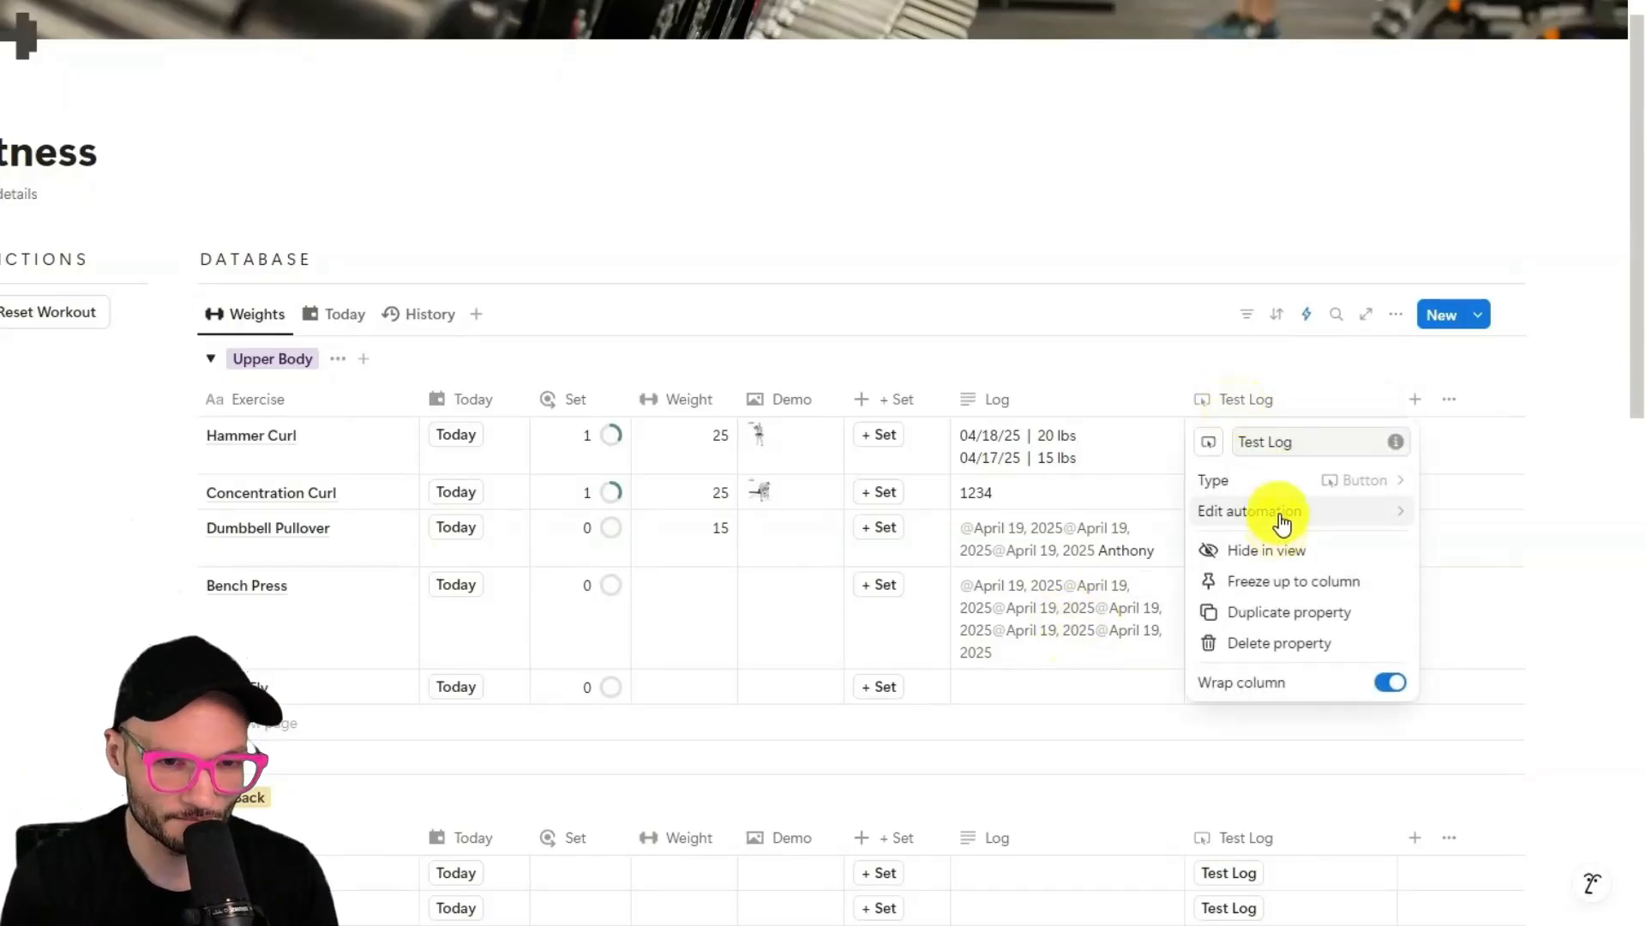
left_click(1277, 515)
left_click(656, 524)
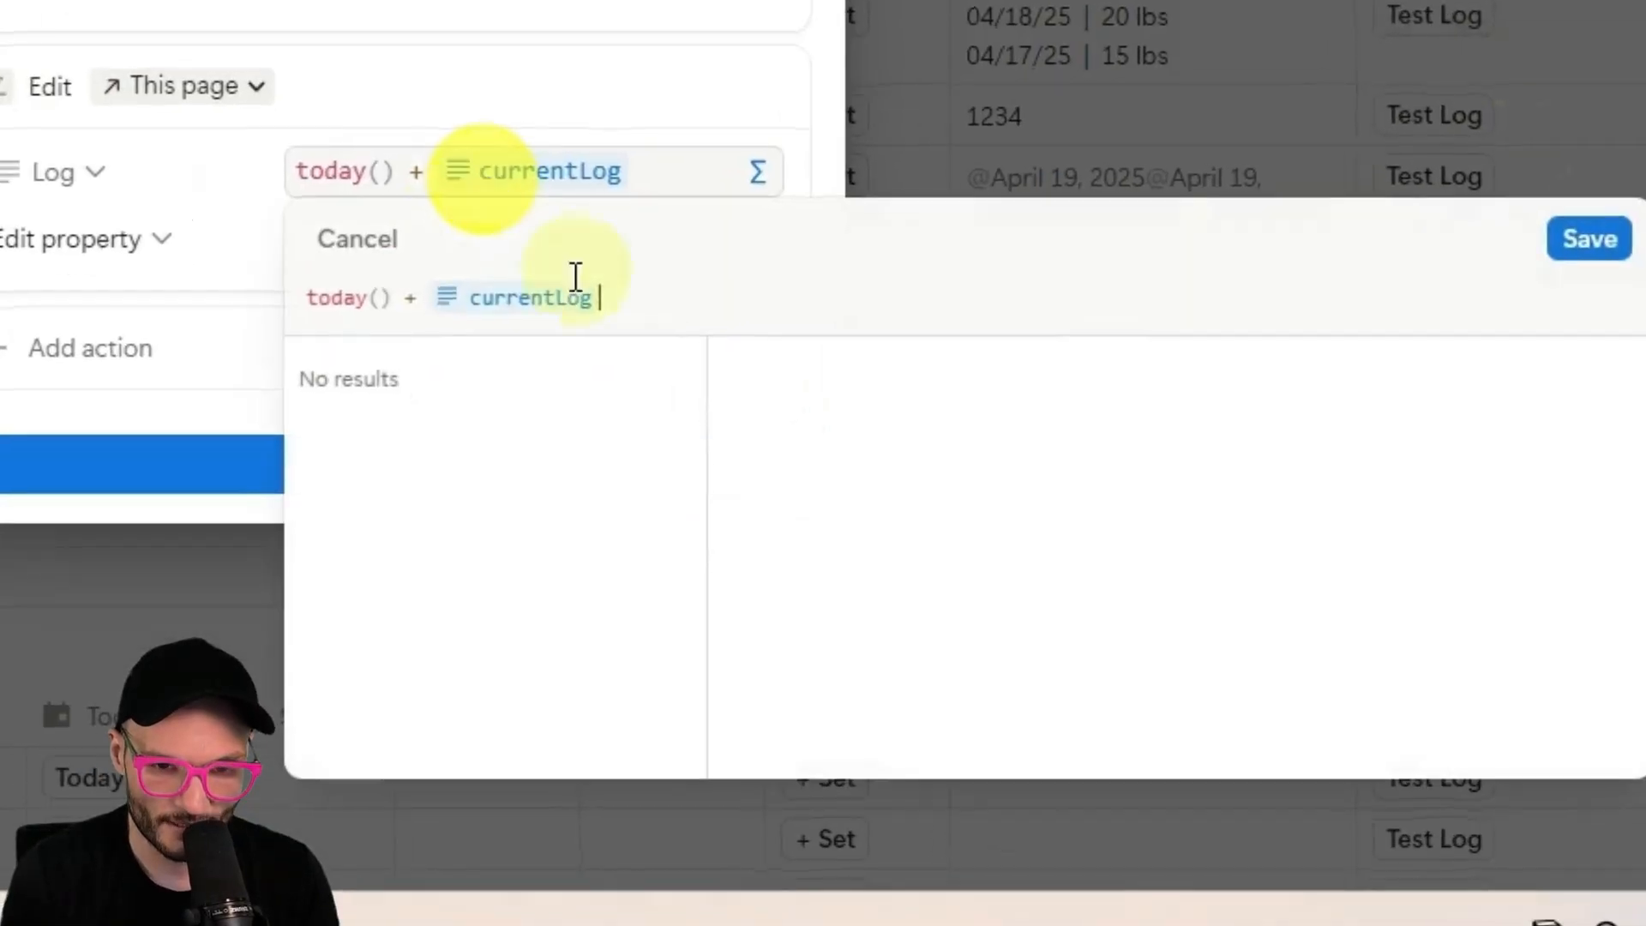
left_click(423, 299)
type("_")
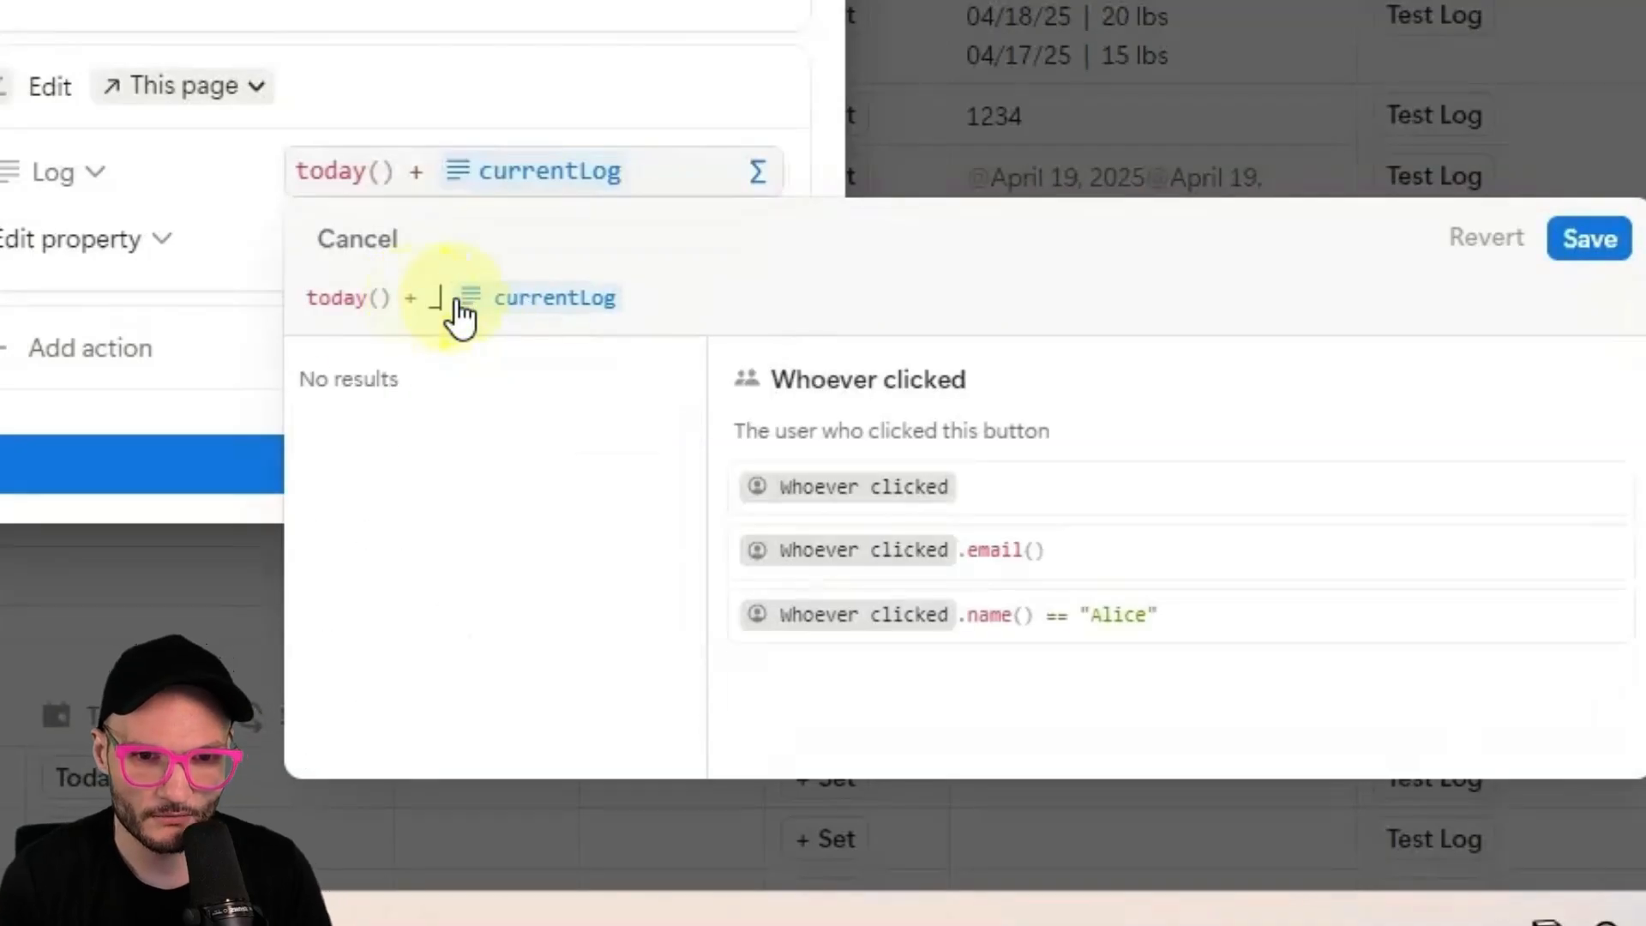
key("BackSpace")
type("+ ")
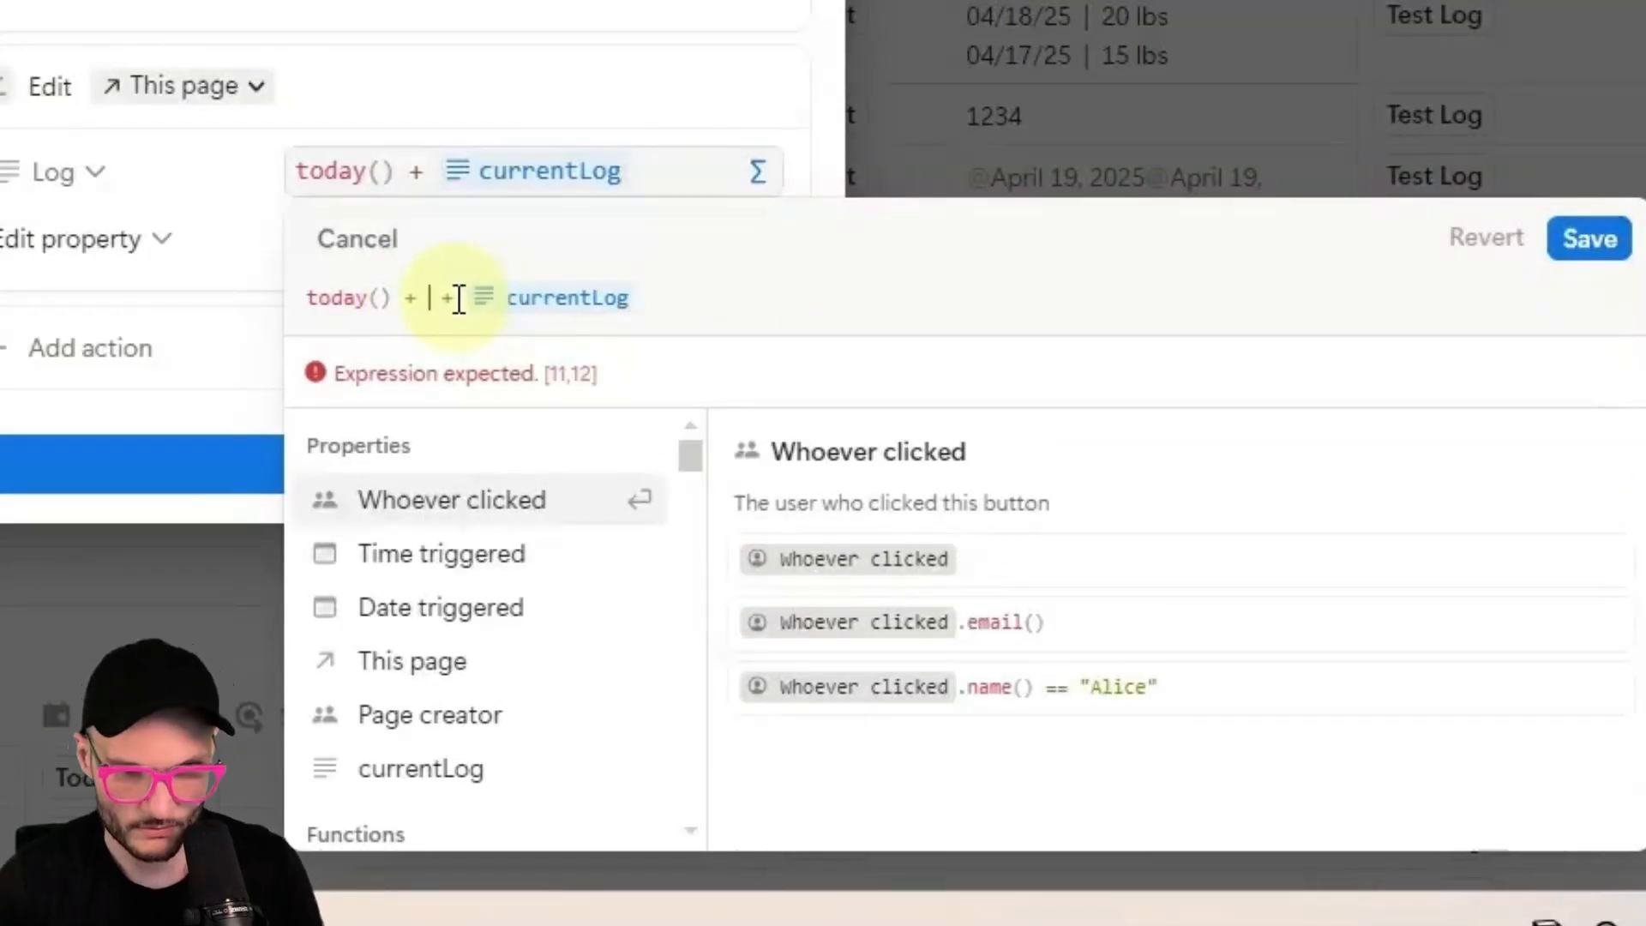
type("\"\"")
key("Left")
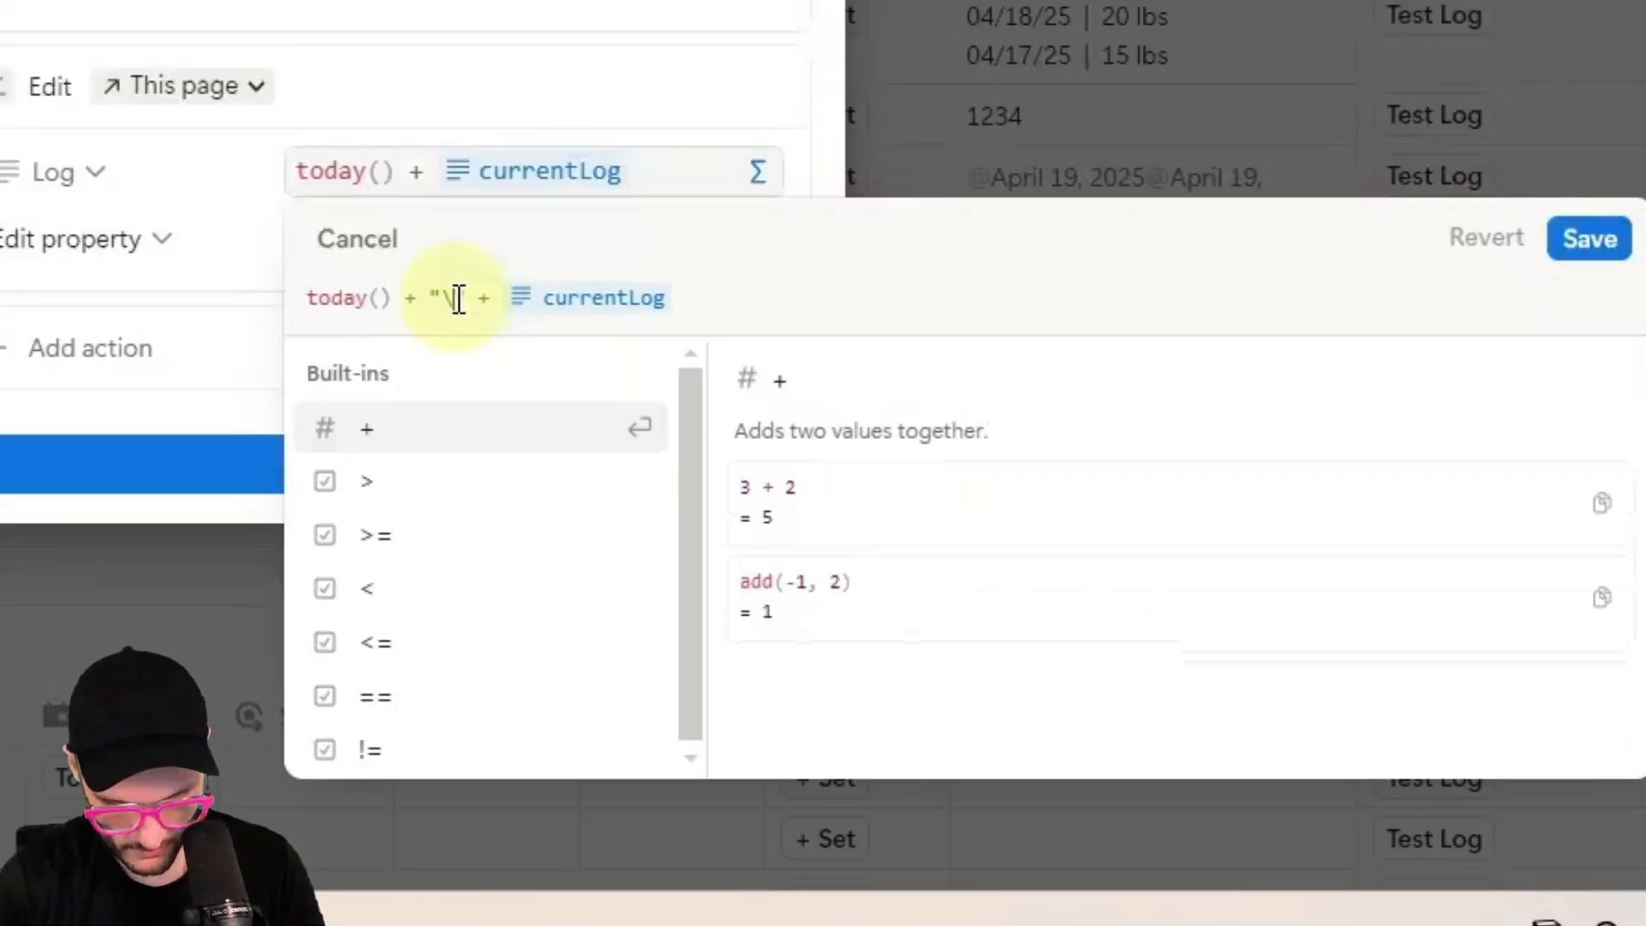
type("\\n")
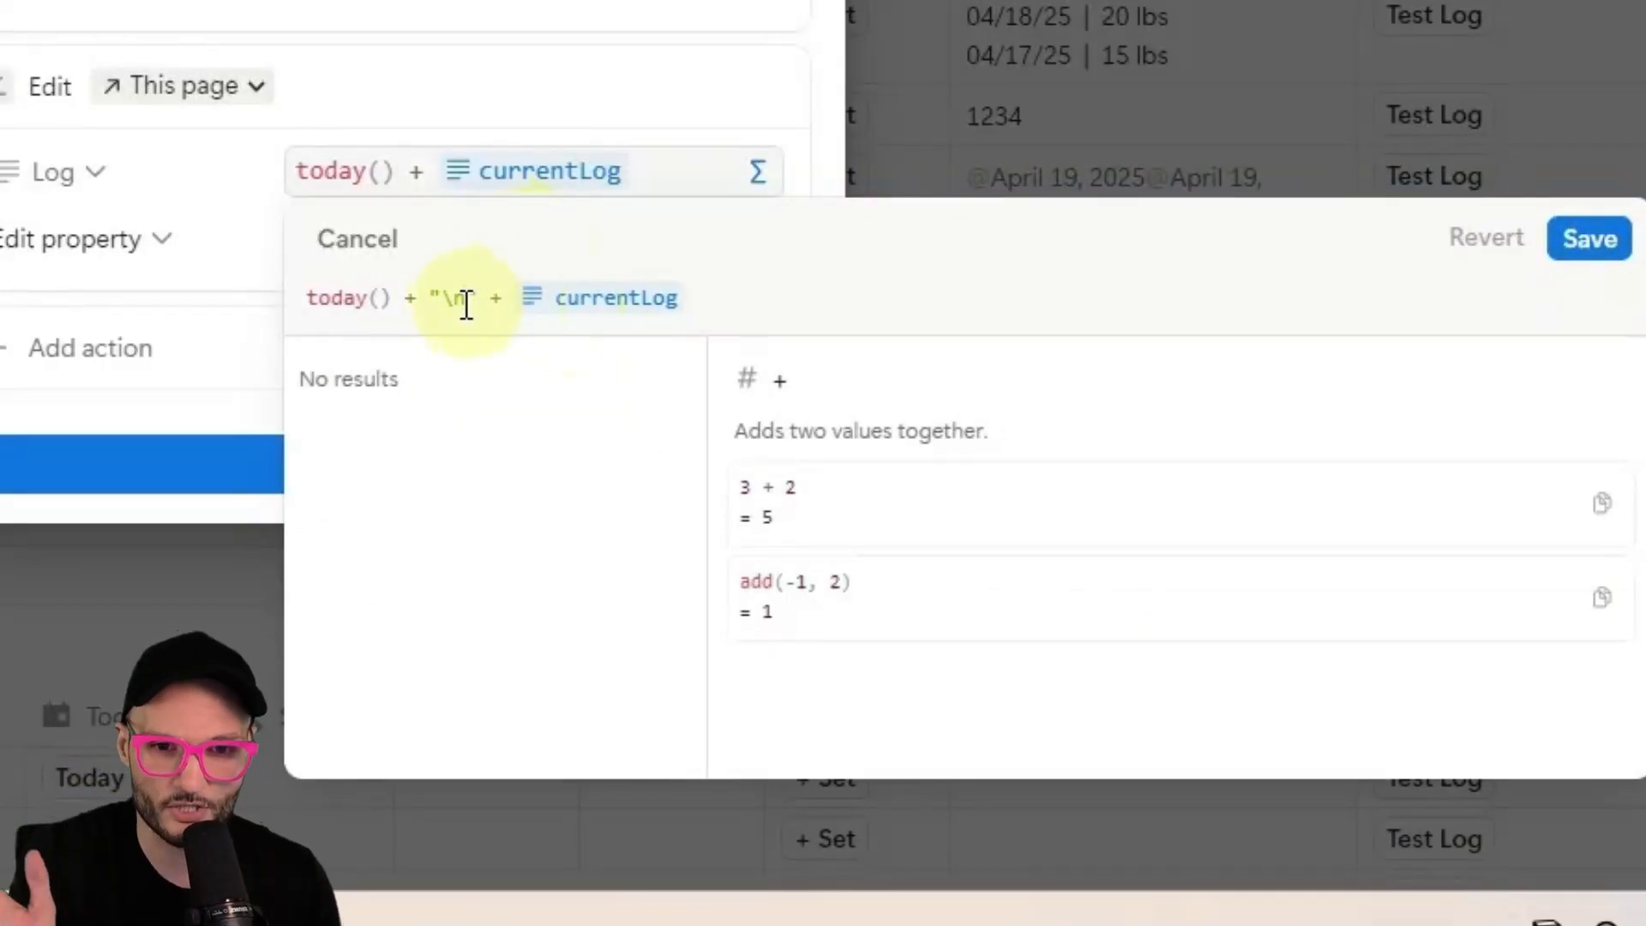
left_click_drag(464, 298, 426, 301)
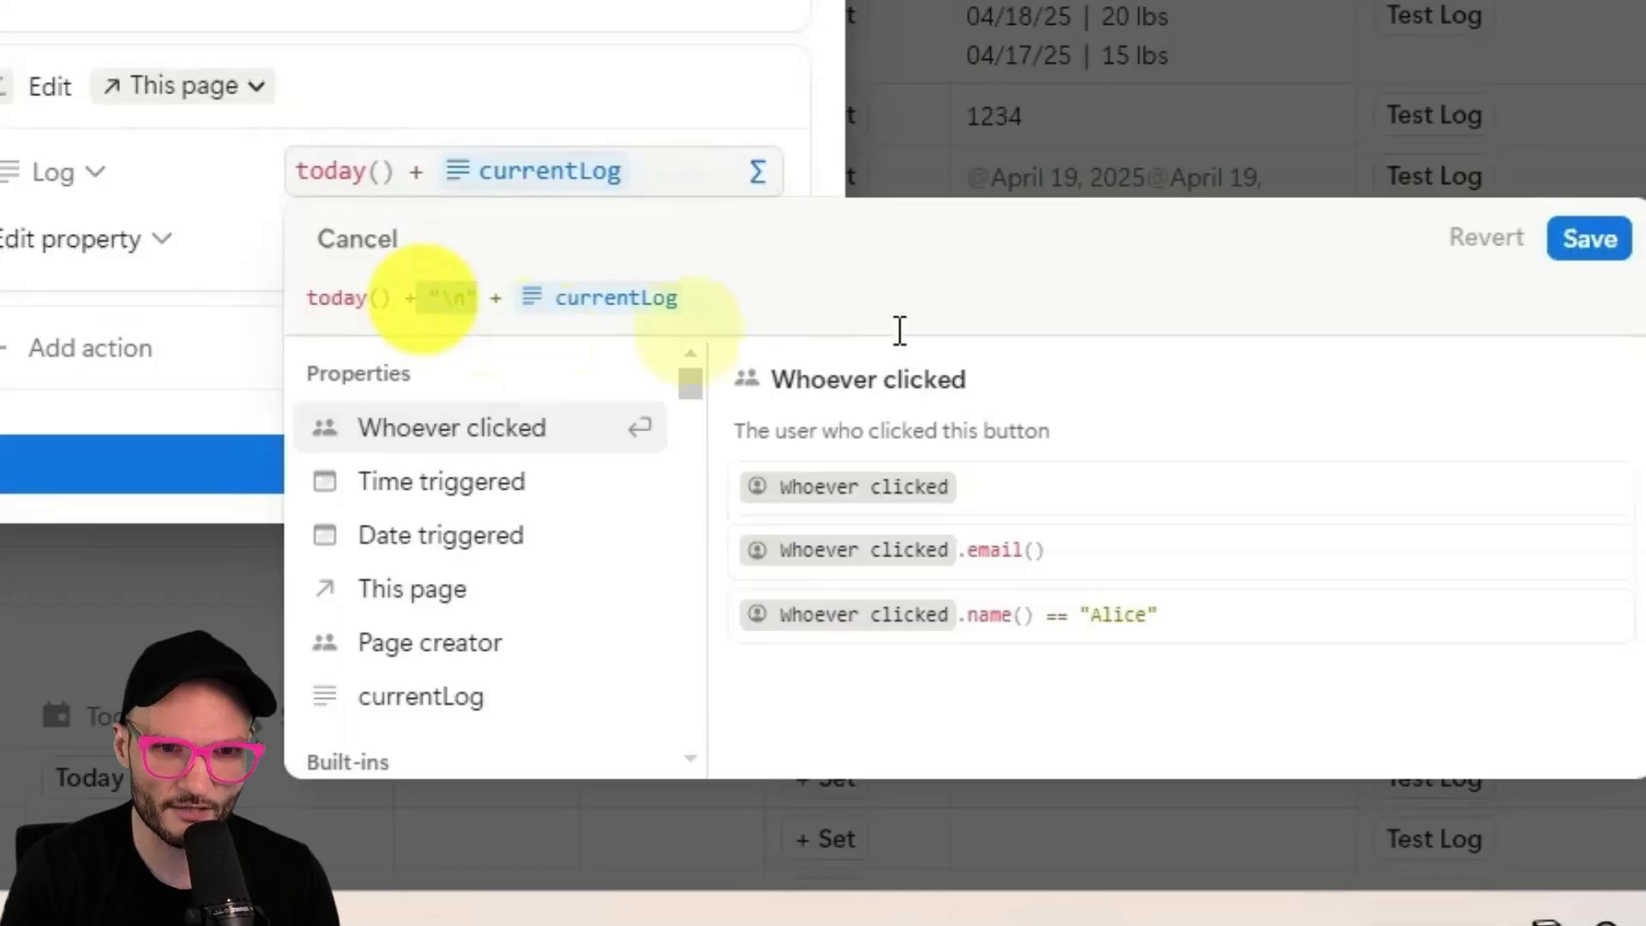
left_click(1595, 241)
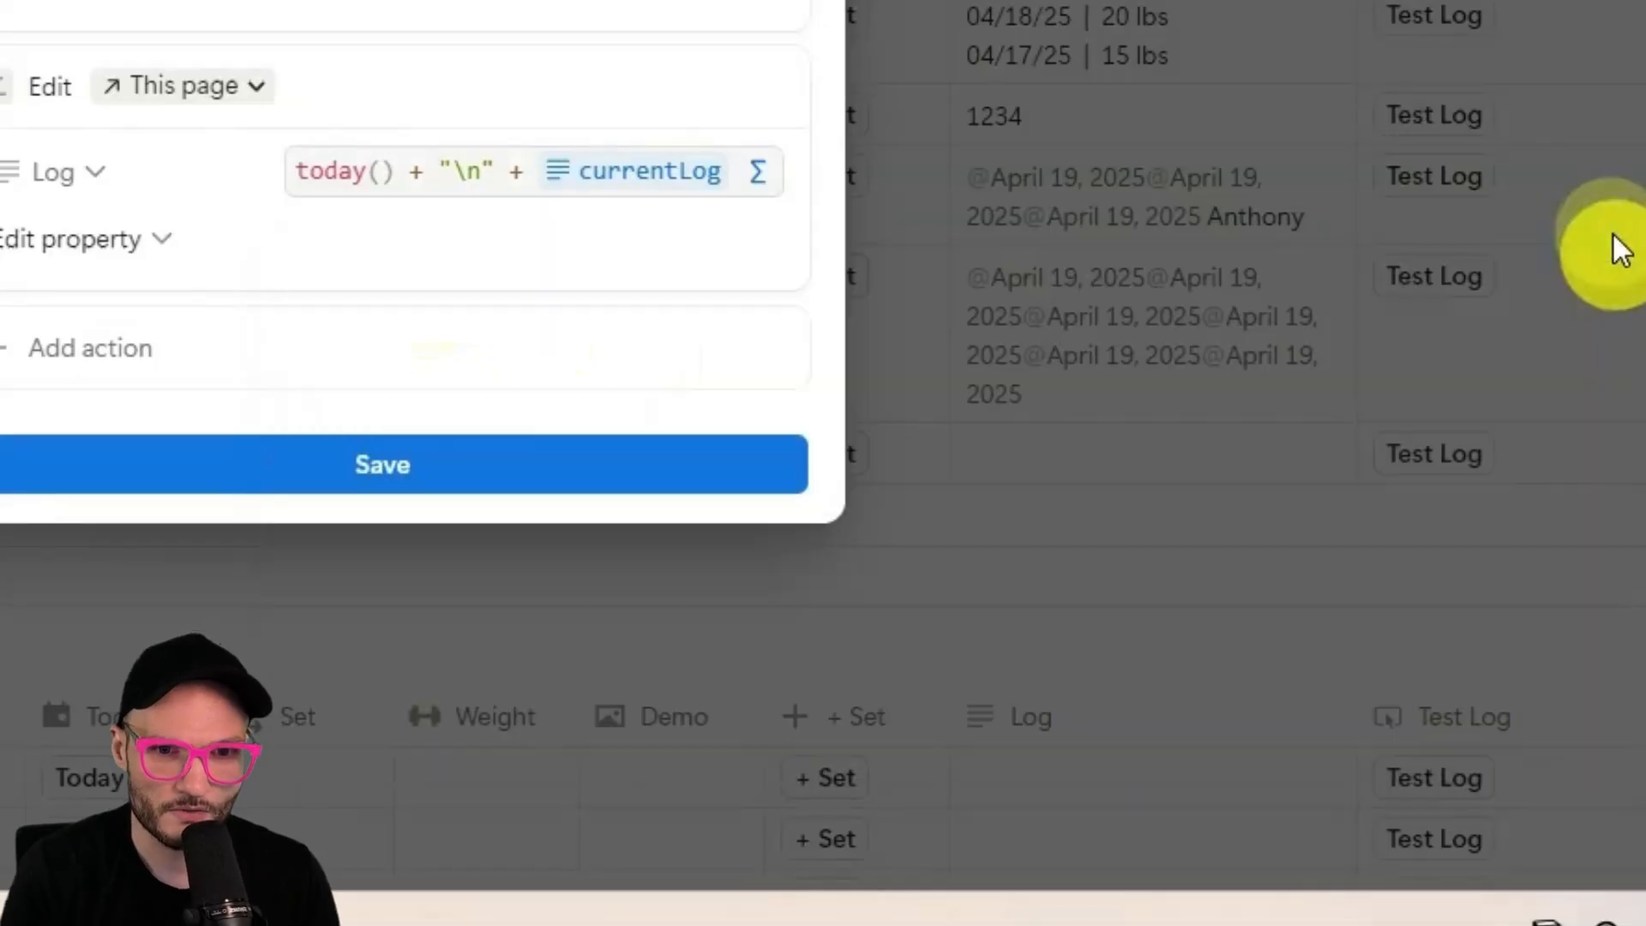
Save the button automation and run Test Log seven times for the last exercise in the upper group.
left_click(353, 466)
left_click(1458, 477)
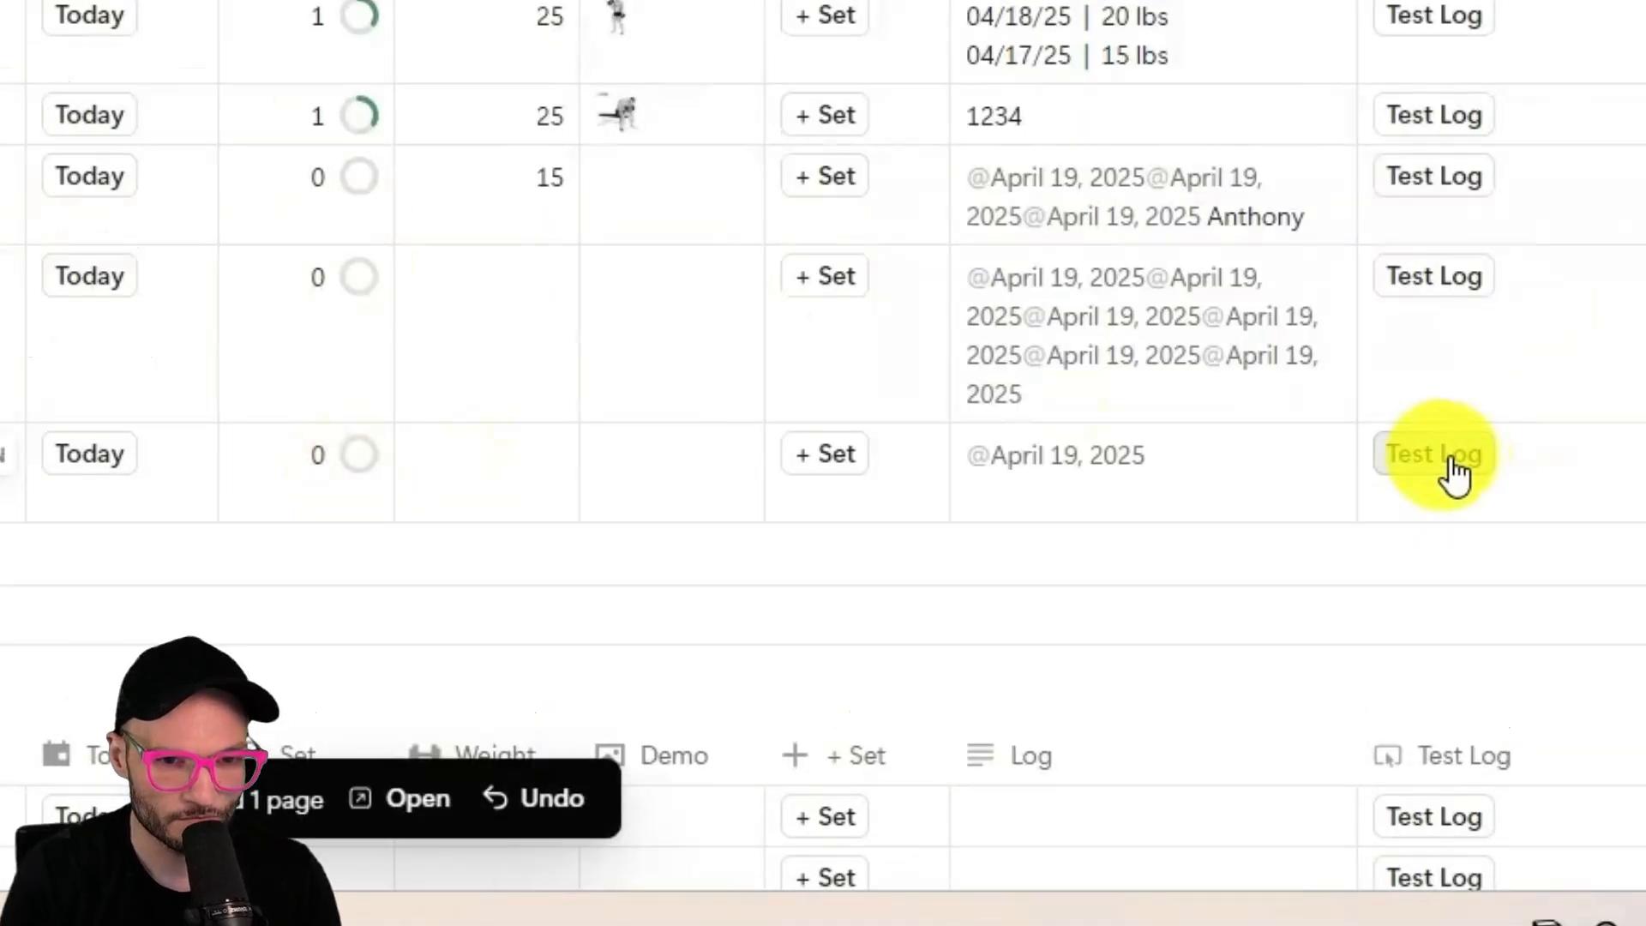
left_click(1455, 474)
left_click(1455, 475)
left_click(1456, 474)
left_click(1455, 474)
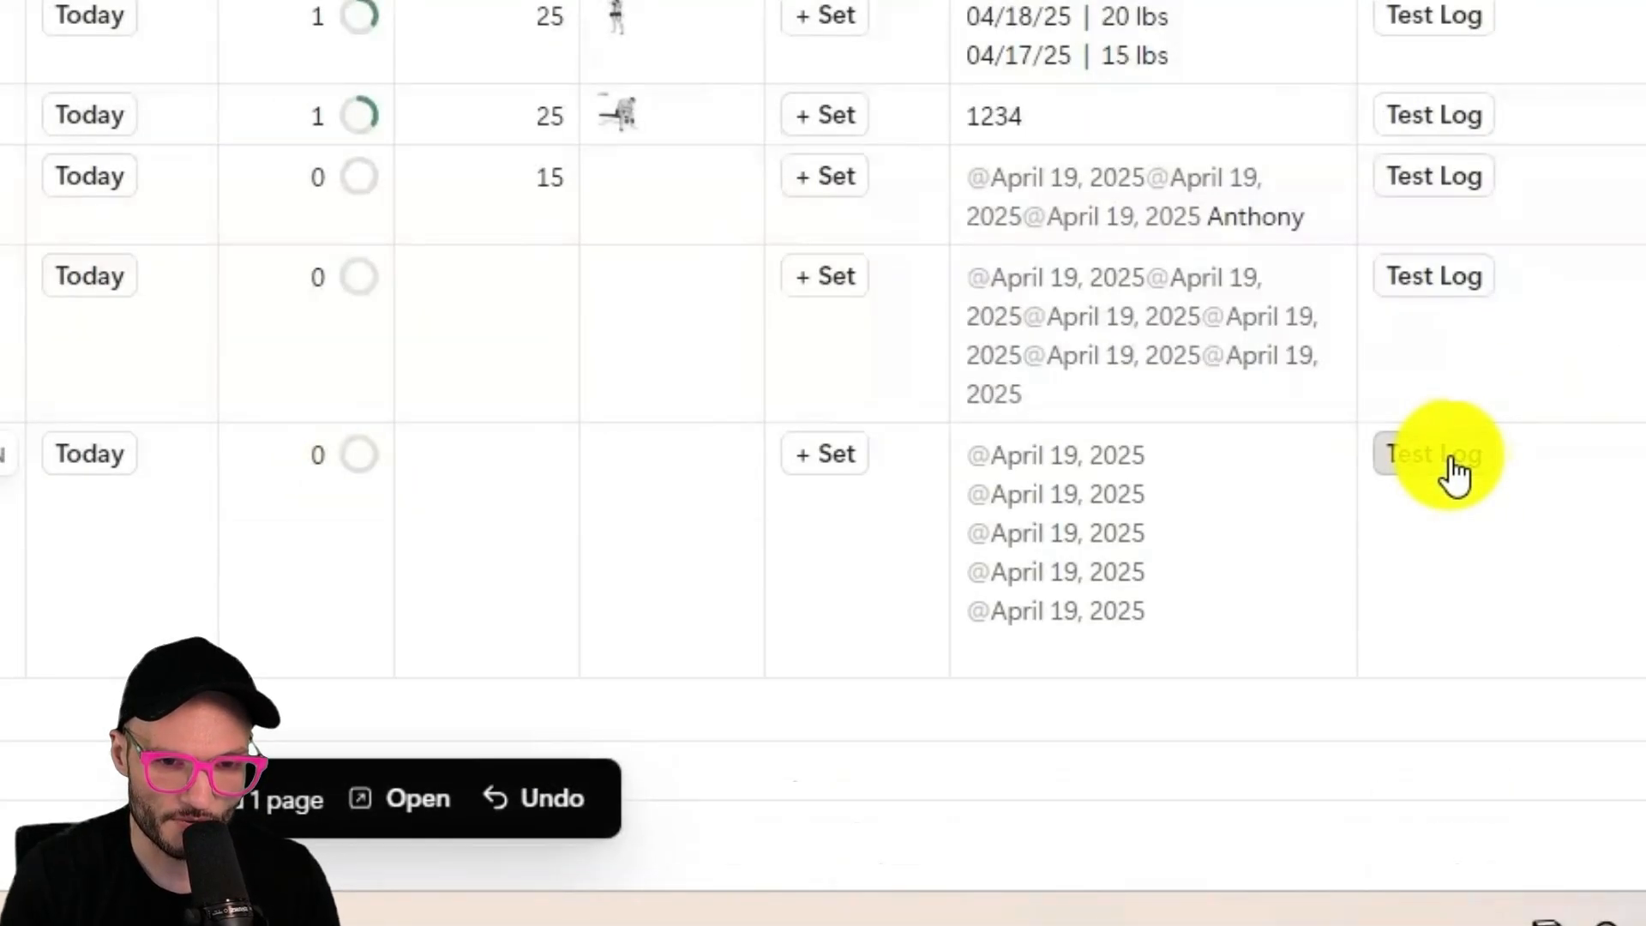
left_click(1456, 474)
left_click(1455, 475)
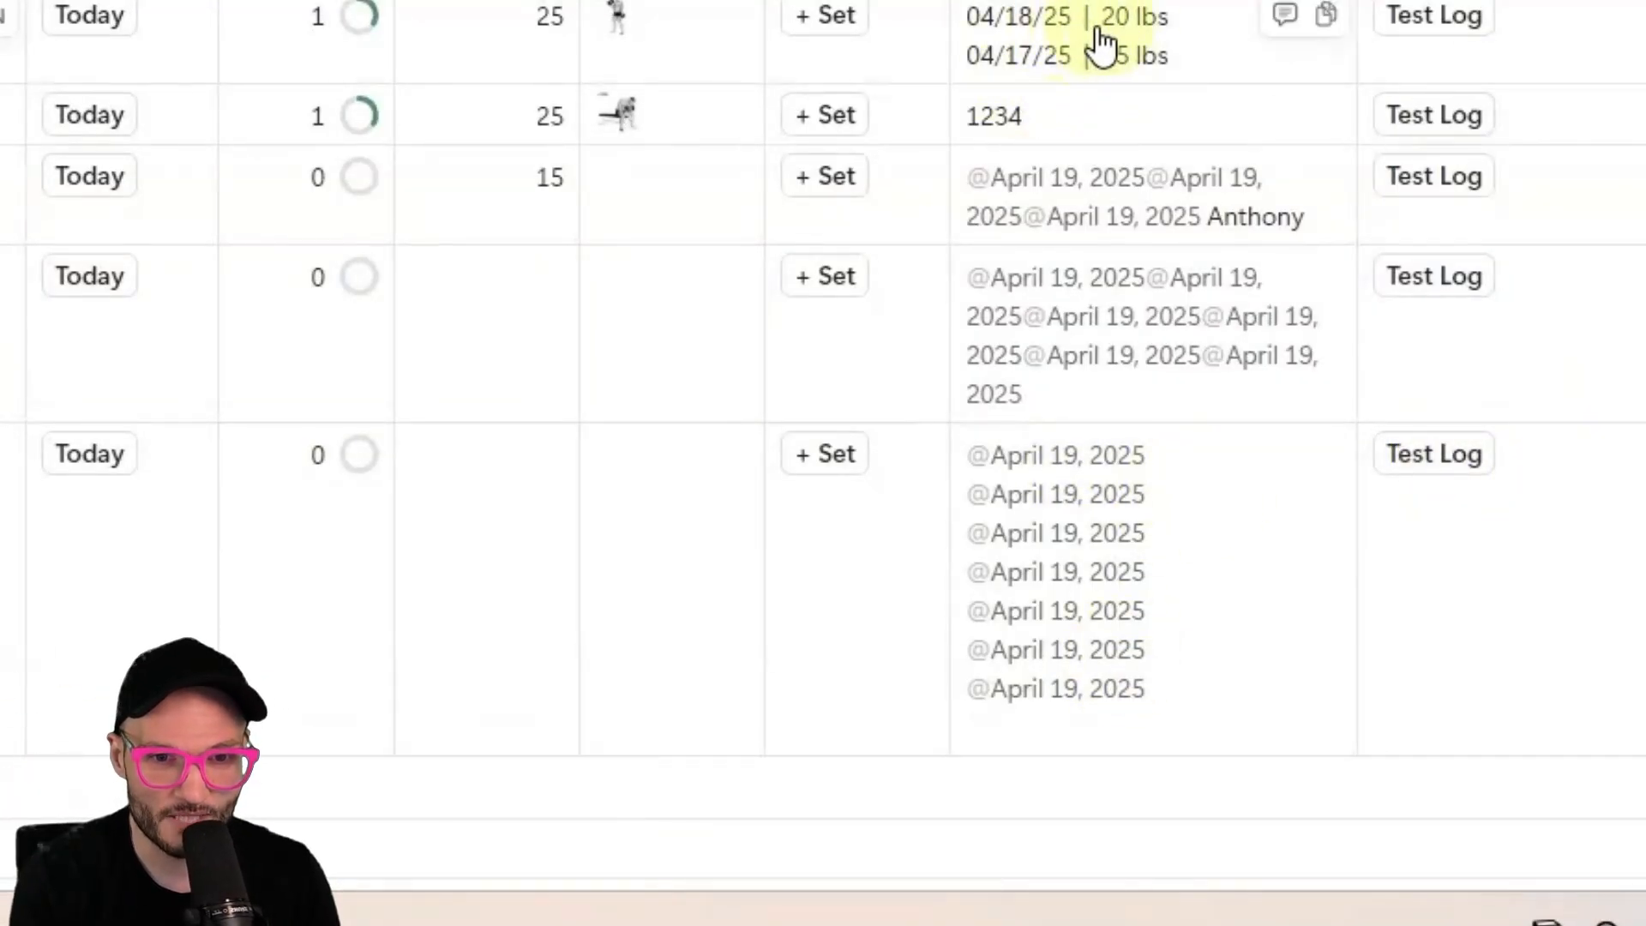
Clear the Log entries of the last three exercises in the upper group.
left_click_drag(1213, 651, 1185, 192)
key("Delete")
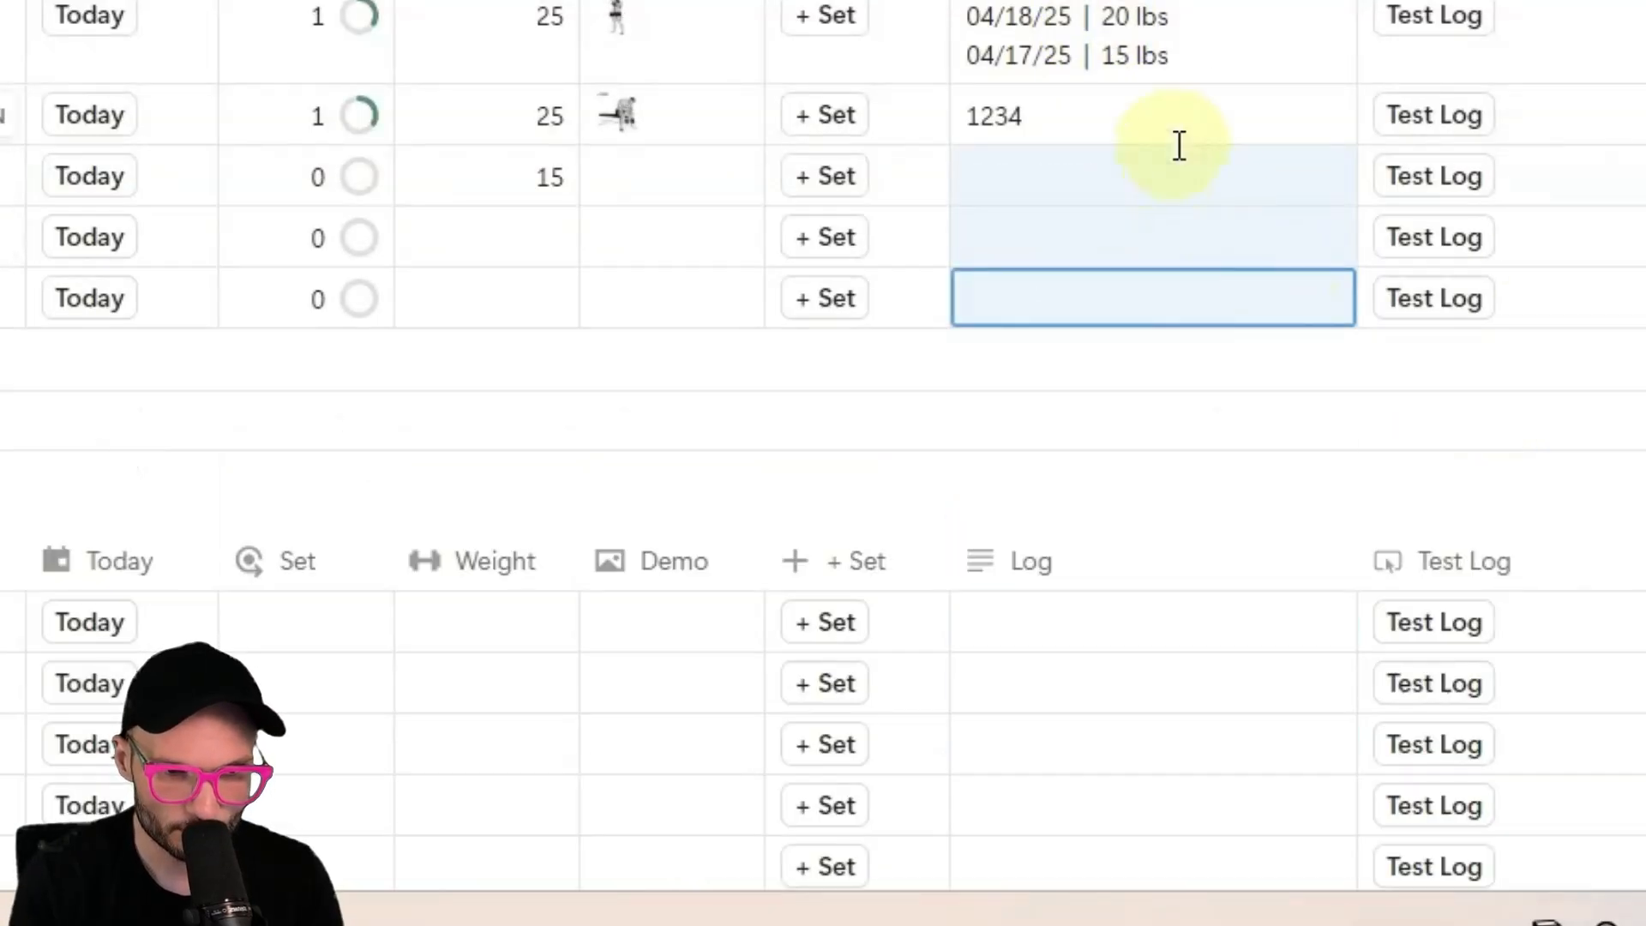
Reopen the Test Log button's Log formula and move currentLog onto its own line in the formula.
left_click(1562, 15)
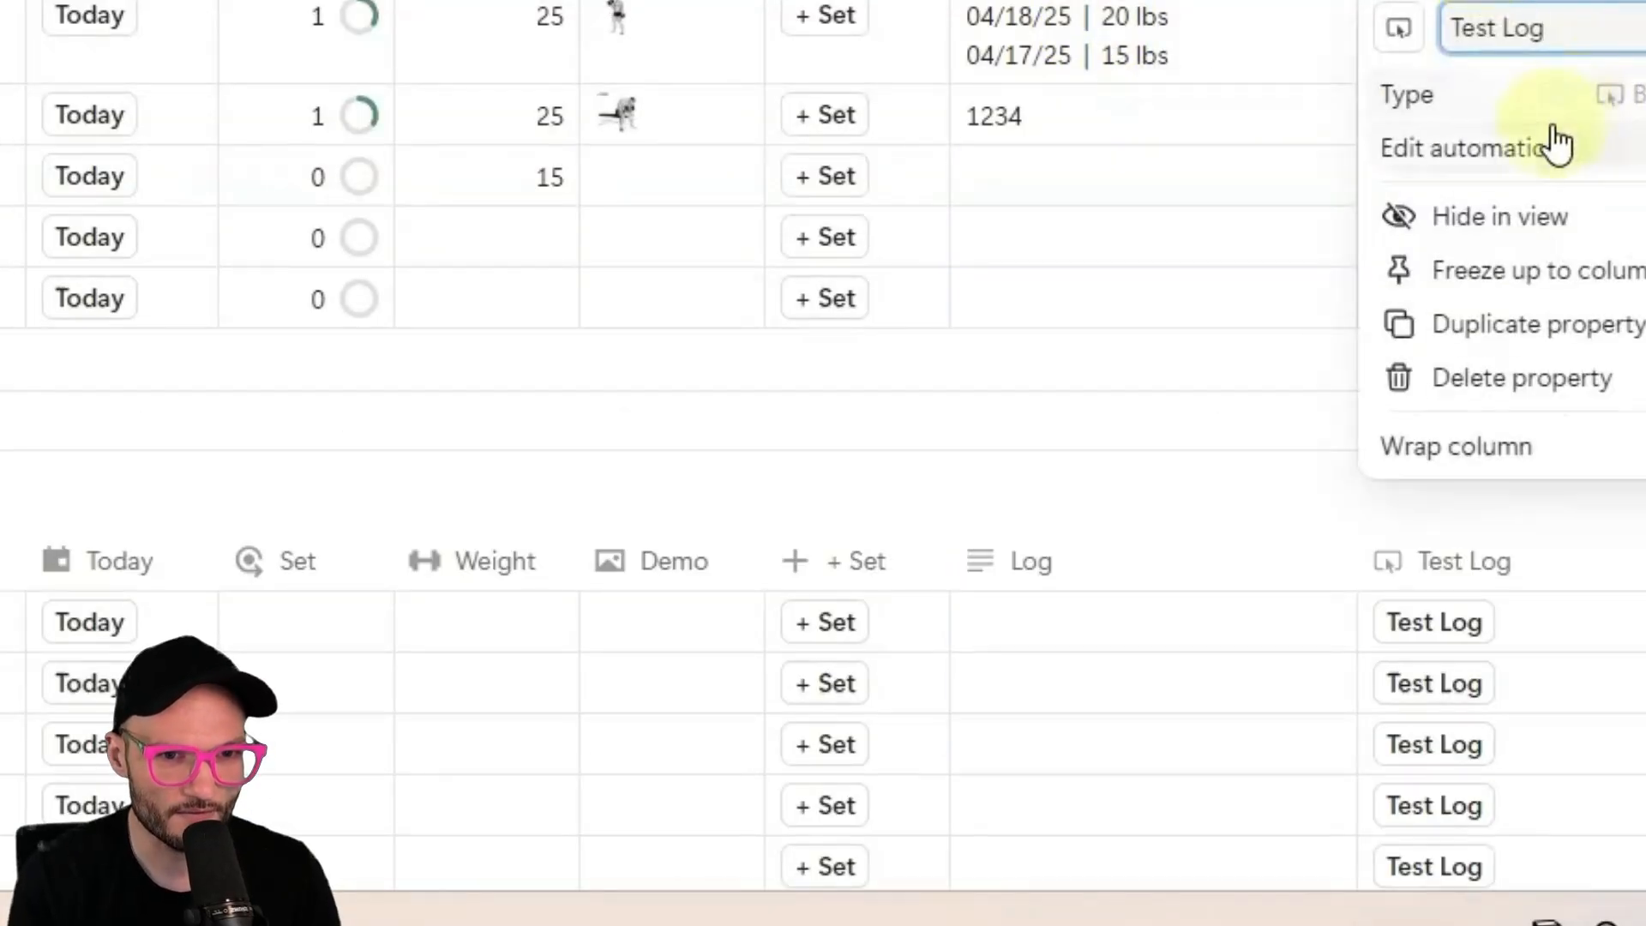
left_click(1556, 147)
left_click(460, 182)
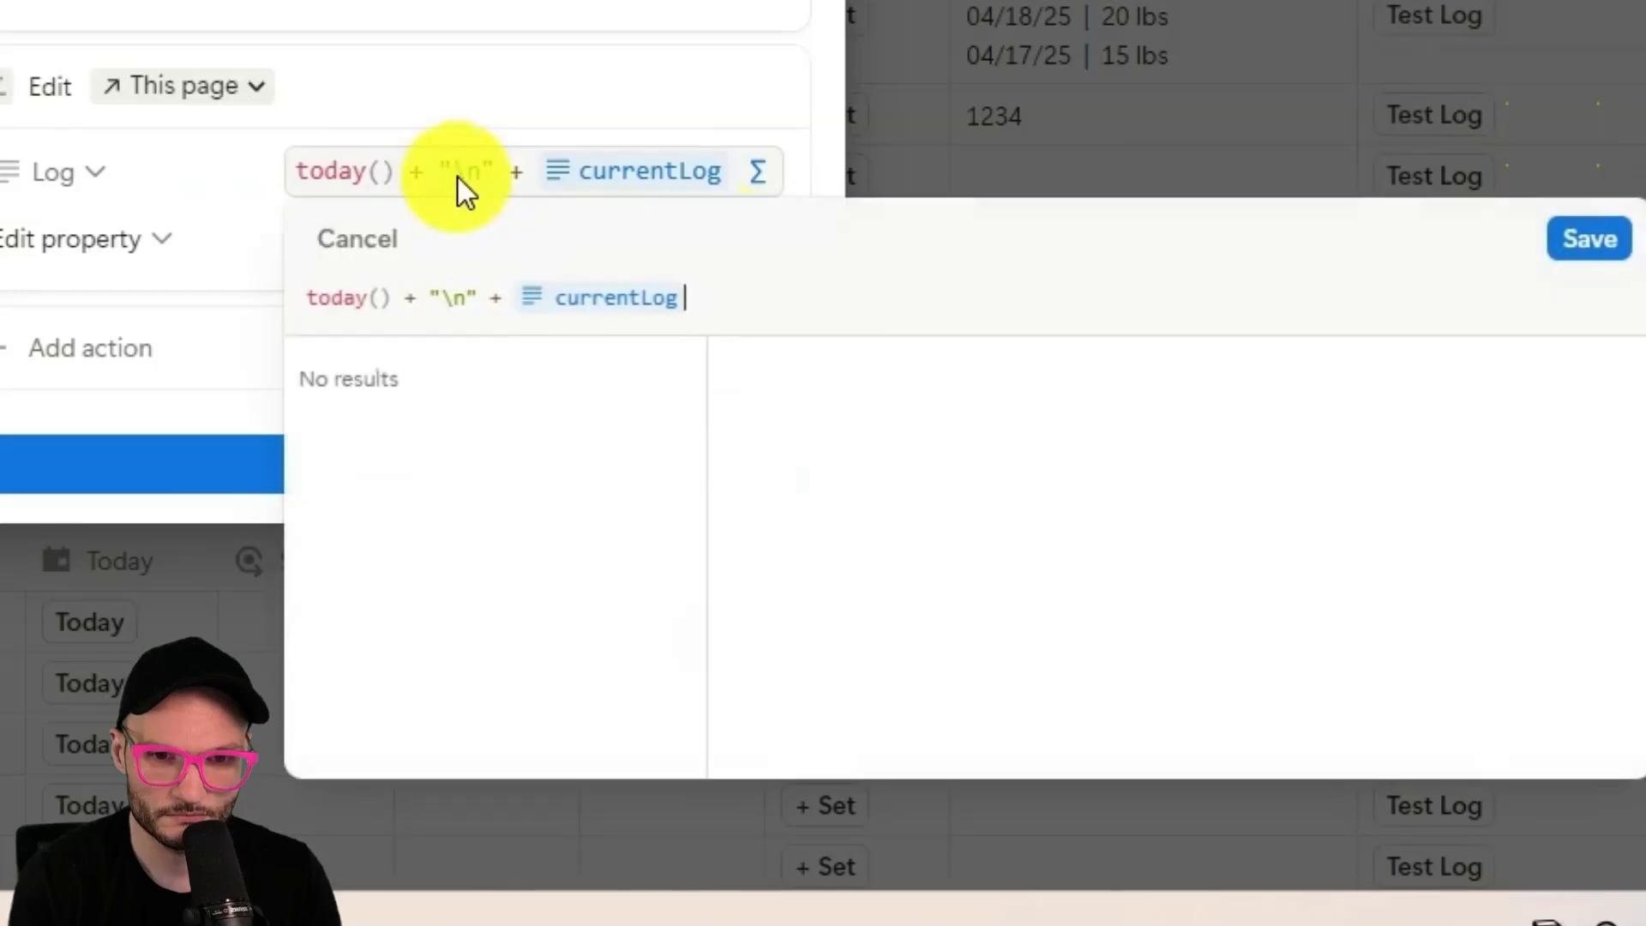
left_click(507, 298)
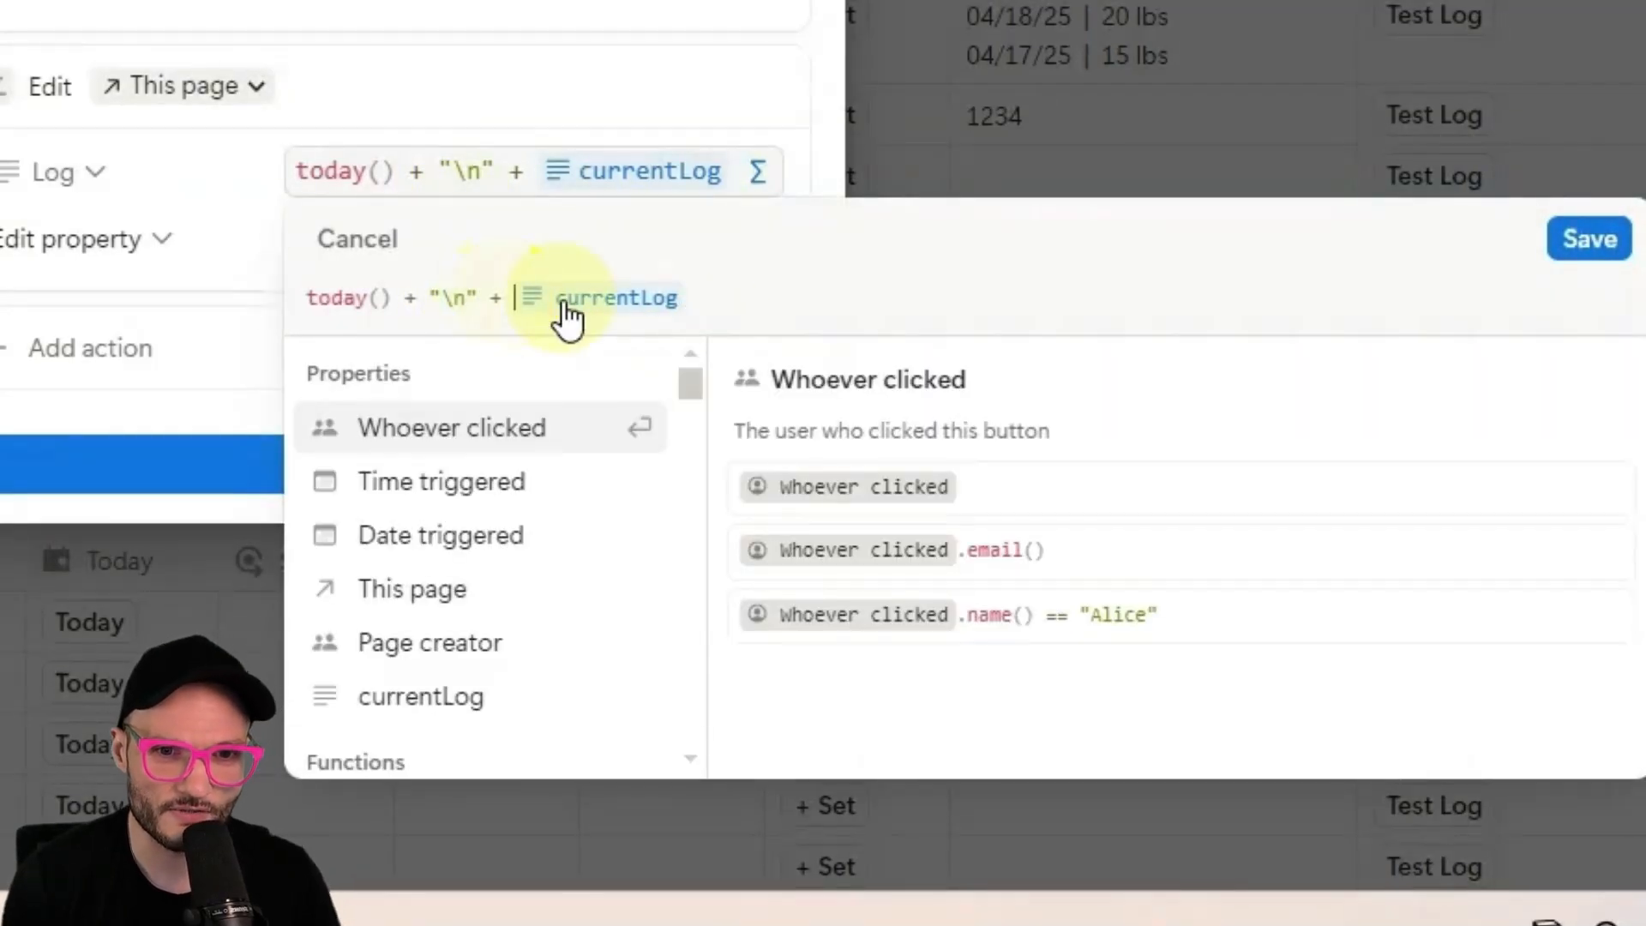
key("shift+Return")
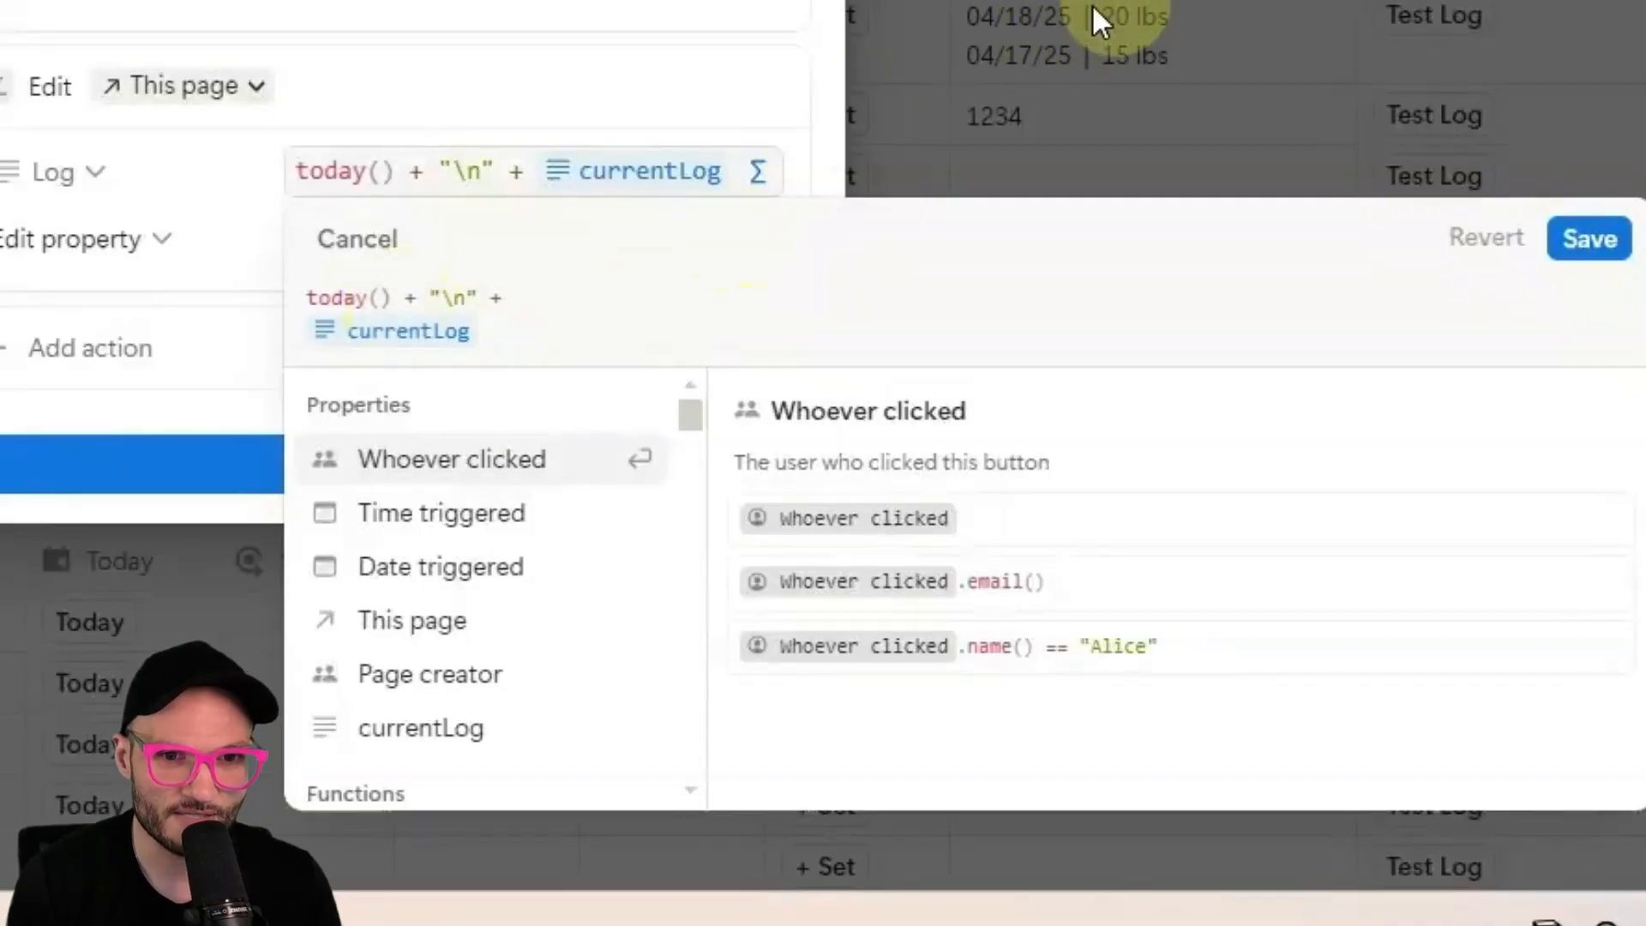
Add a " | " separator after today() in the Log formula, save it, and run Test Log once for the second exercise.
left_click(401, 294)
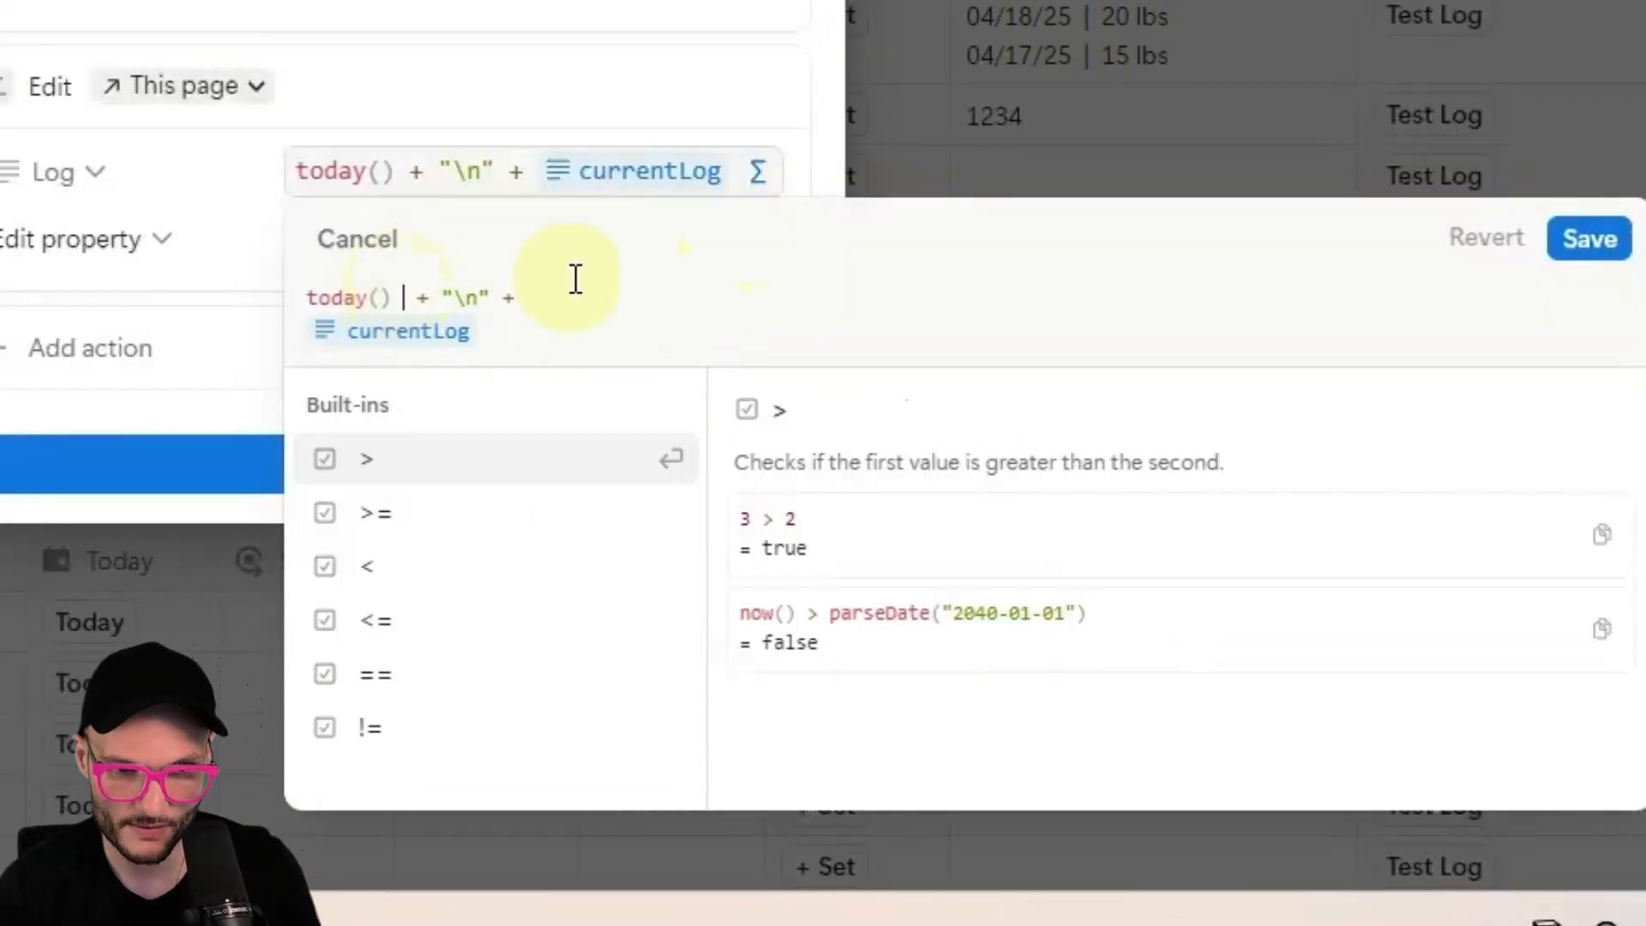
type("+ \"")
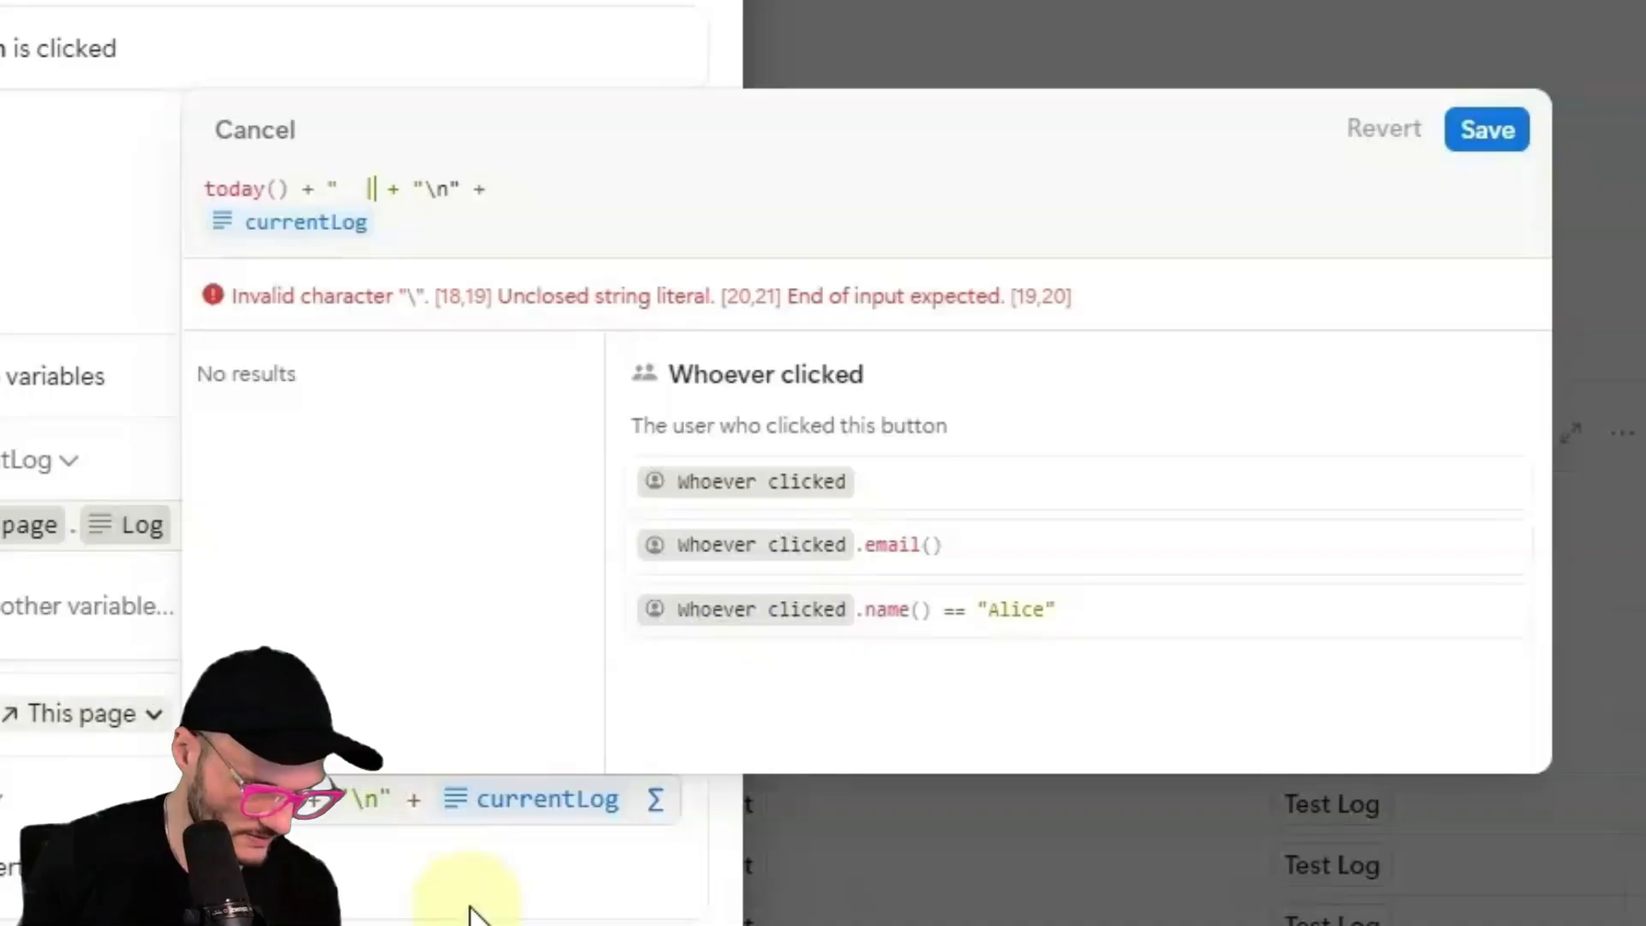
type("|")
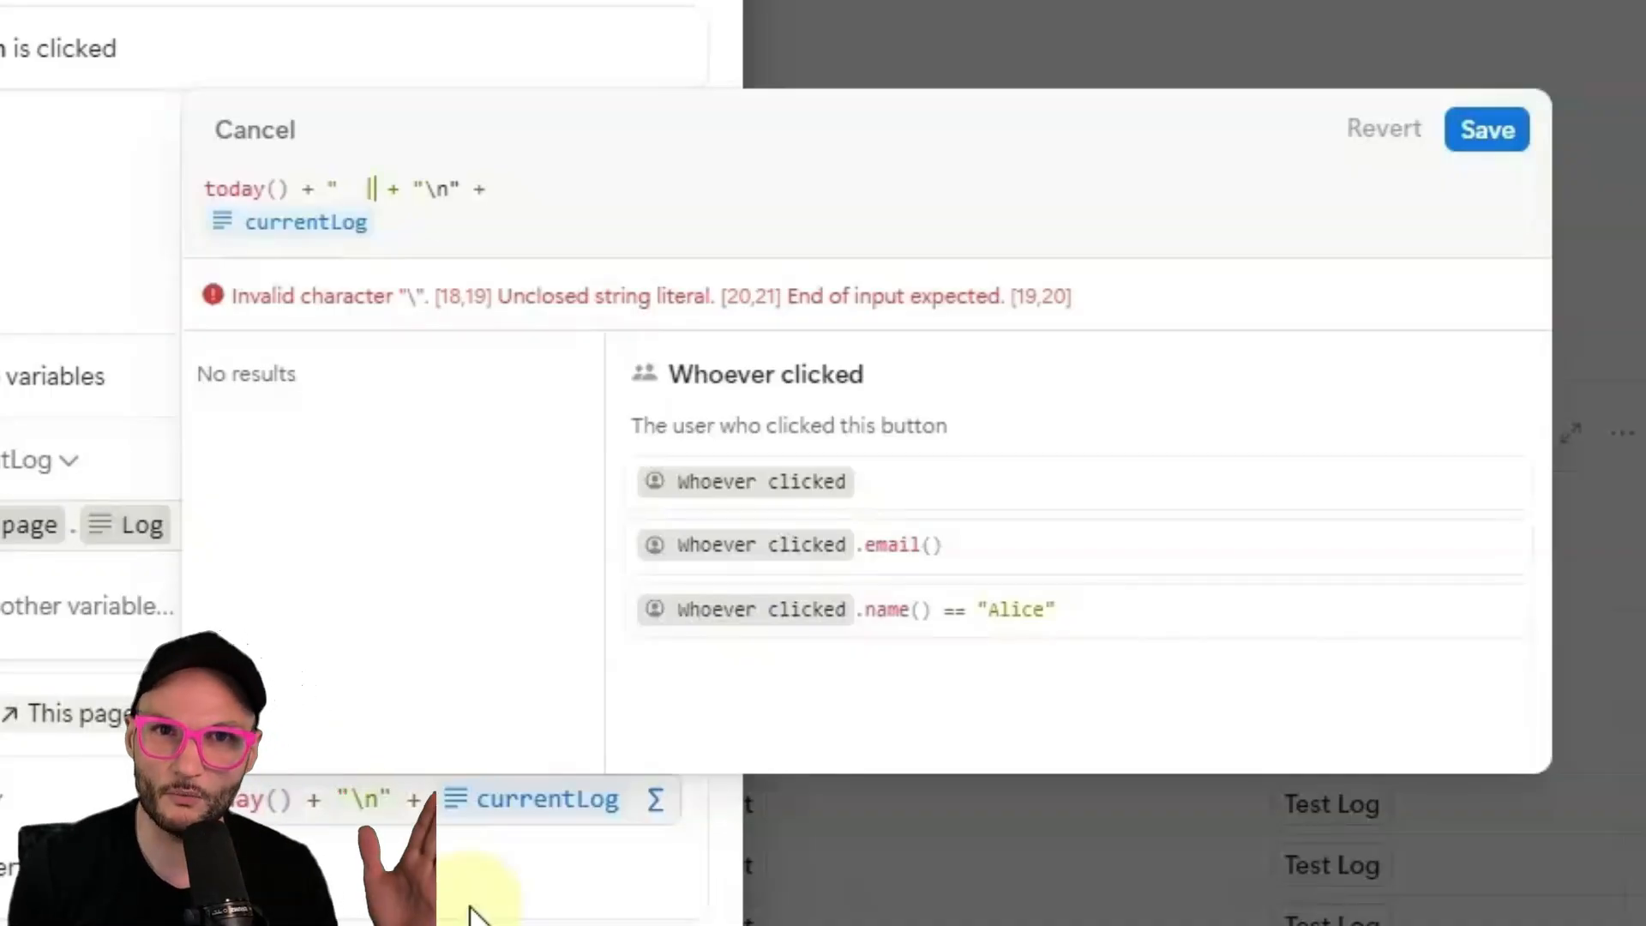
type("\\")
key("BackSpace")
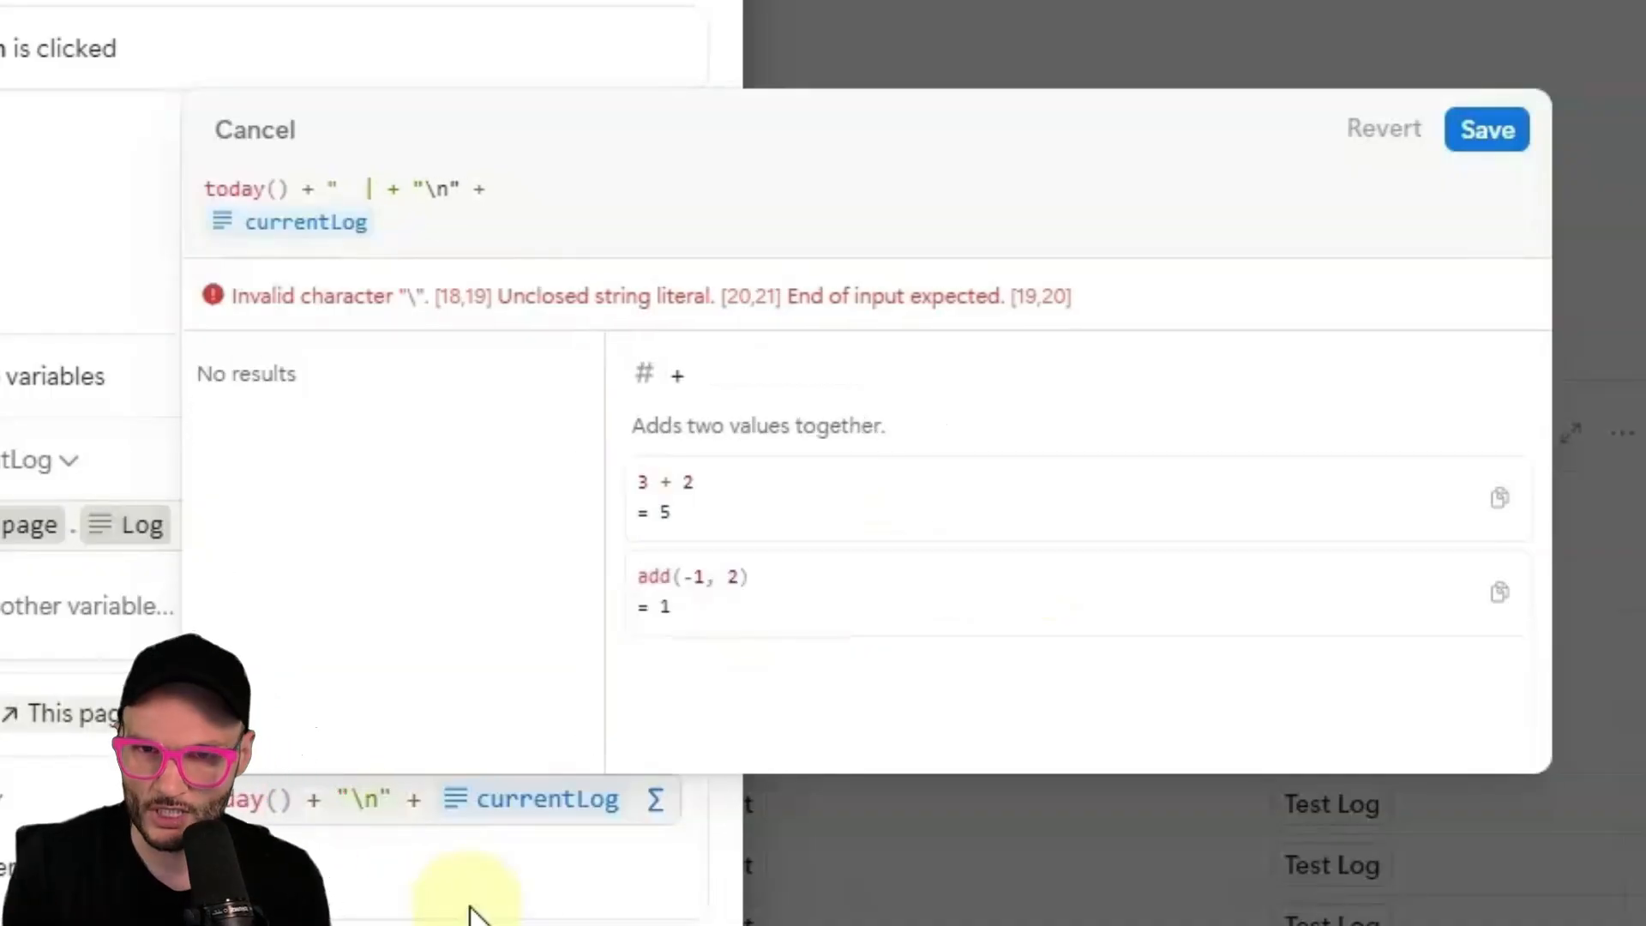
type("\"")
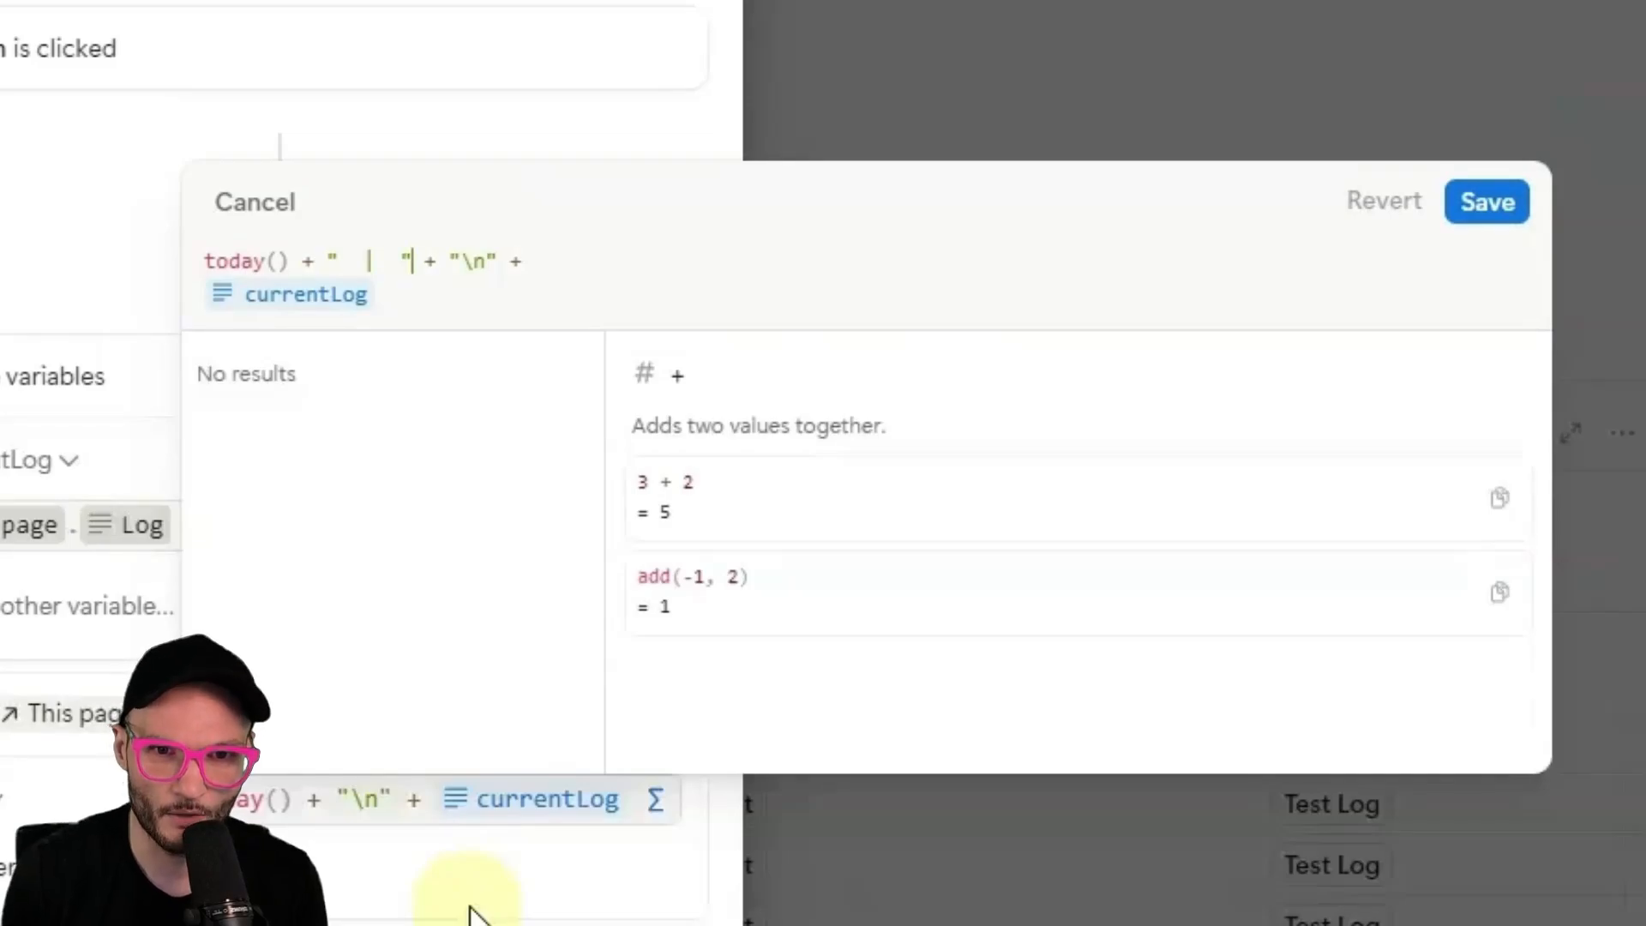
left_click(1503, 230)
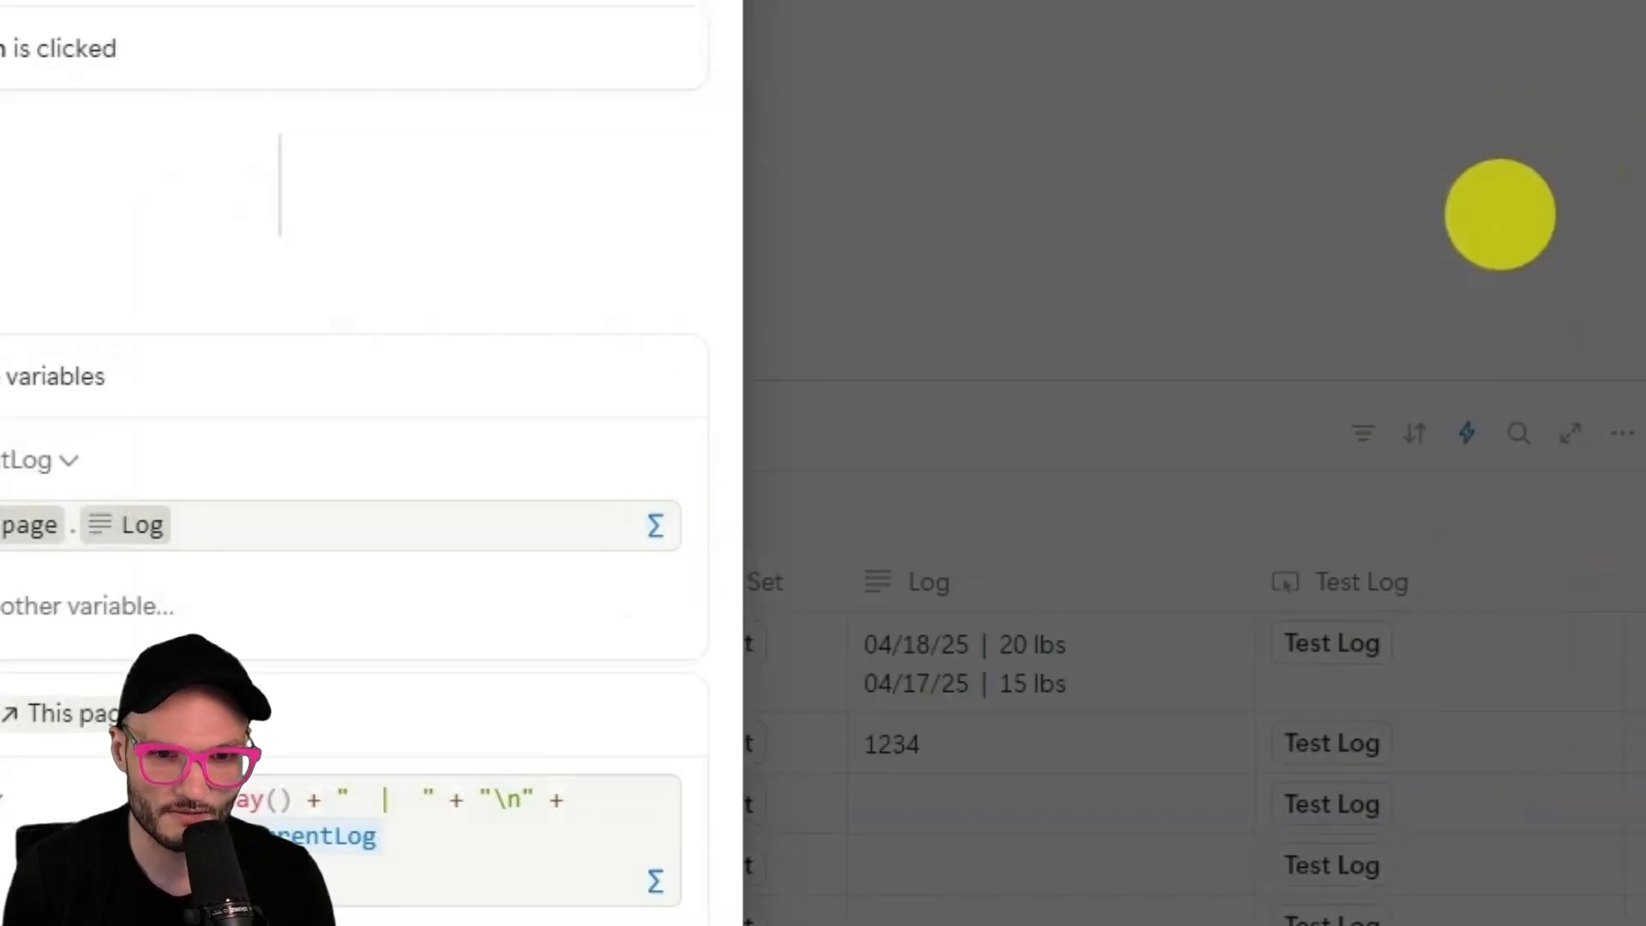
left_click(1500, 214)
left_click(1329, 745)
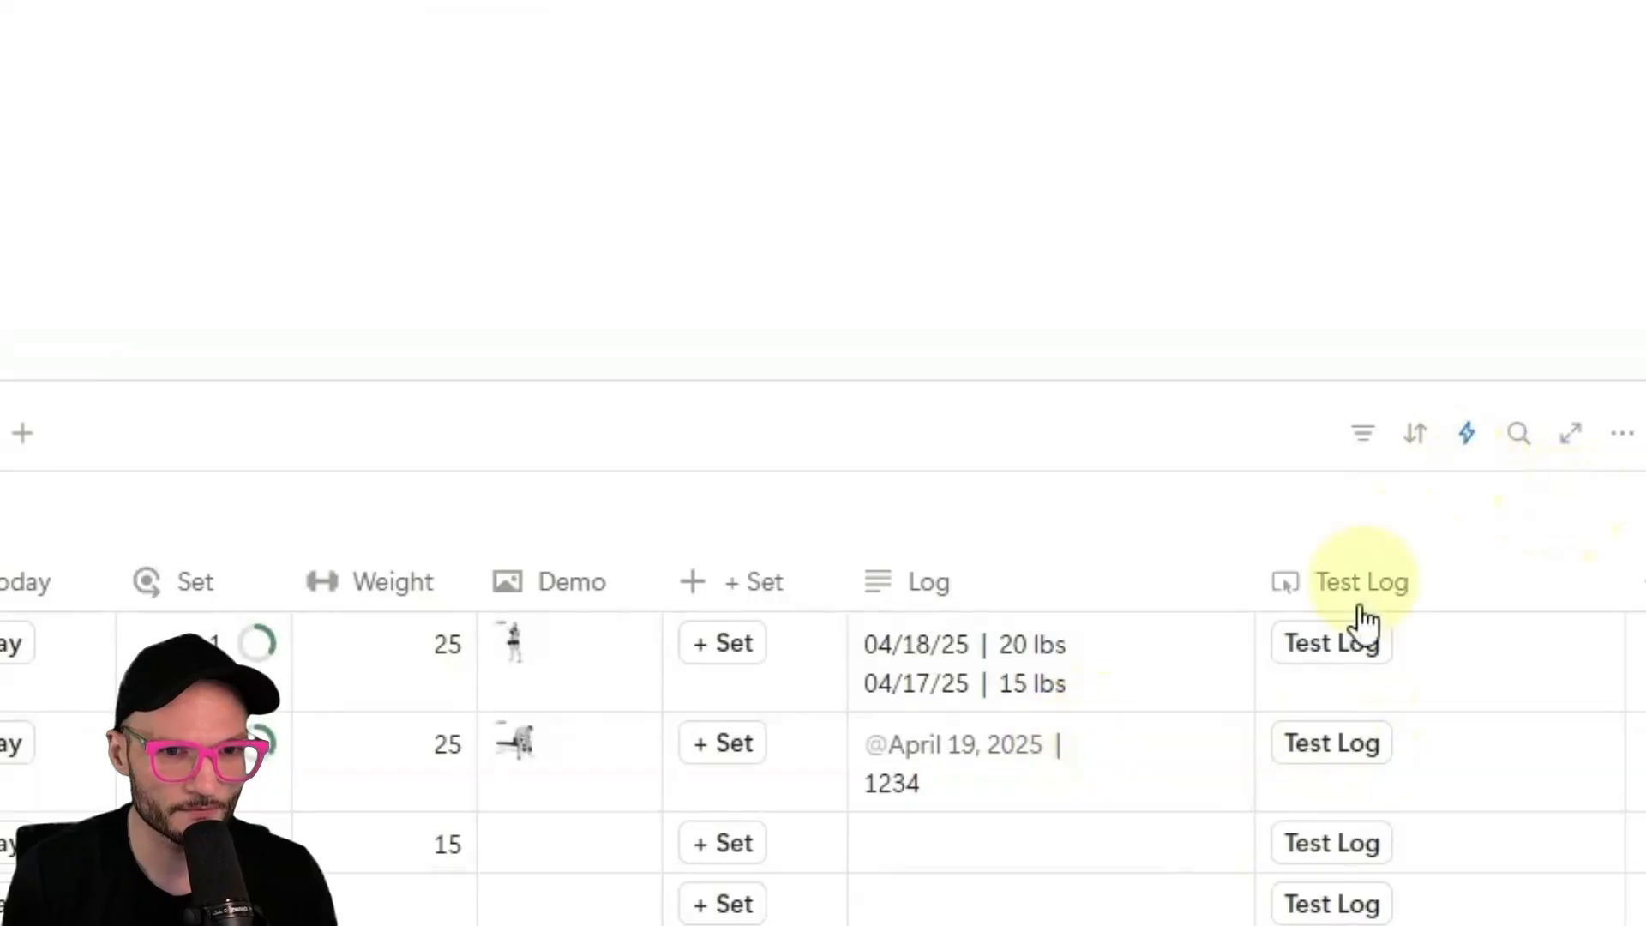
Insert This page.Weight between the " | " separator and the "\n" in the Test Log button's Log formula.
left_click(1379, 576)
left_click(1460, 777)
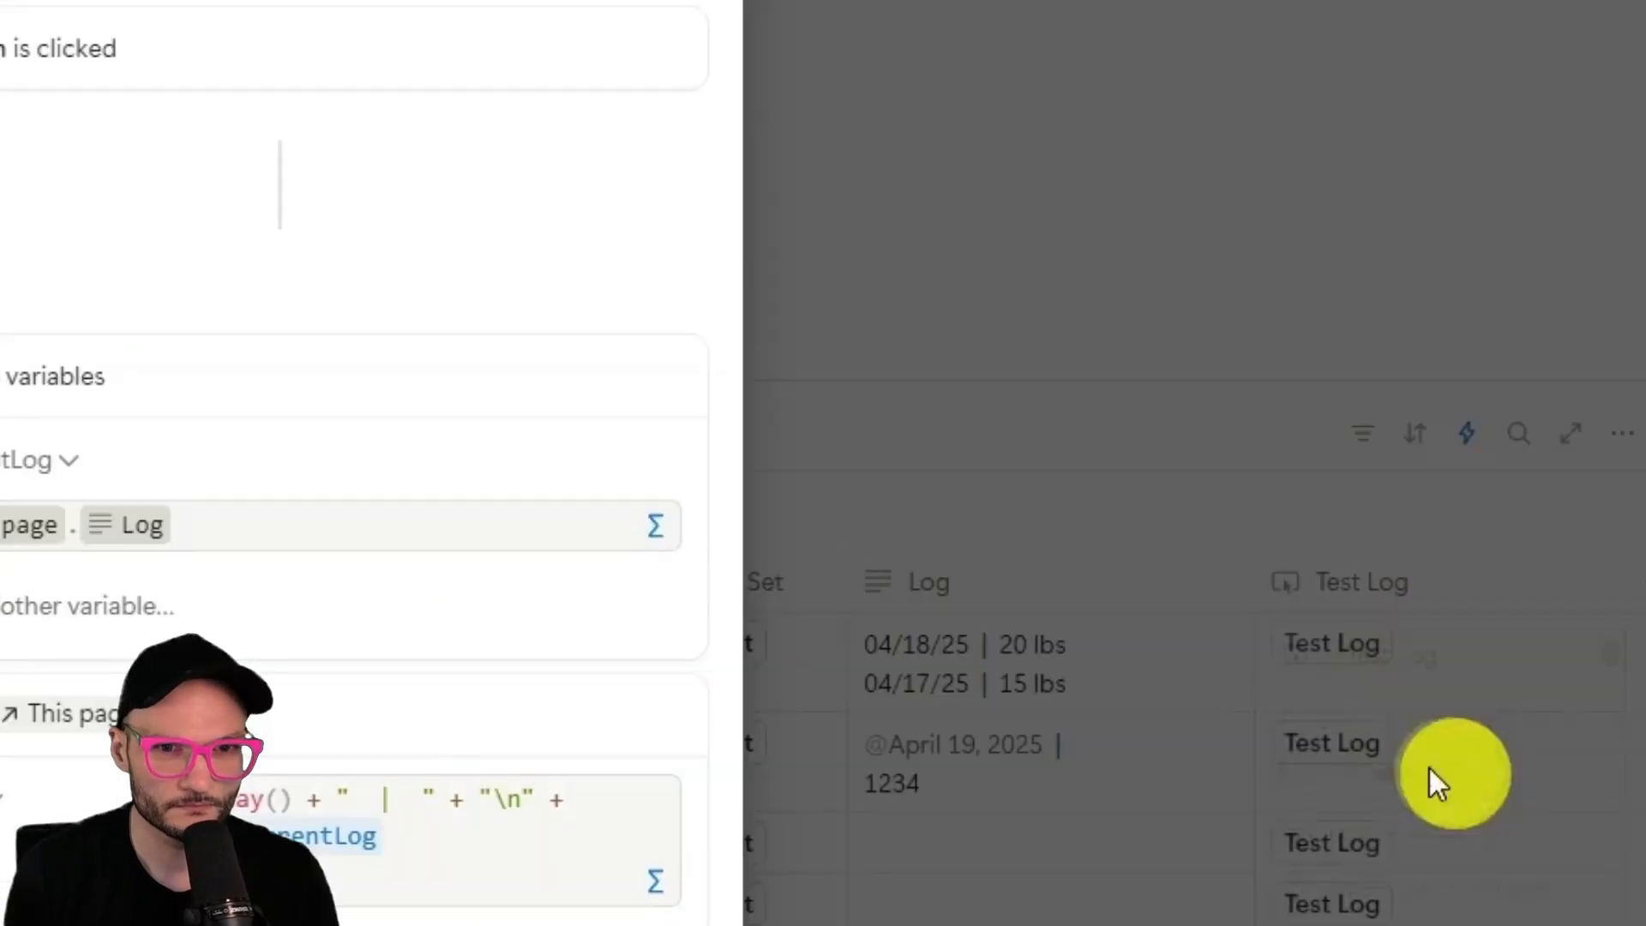
left_click(438, 833)
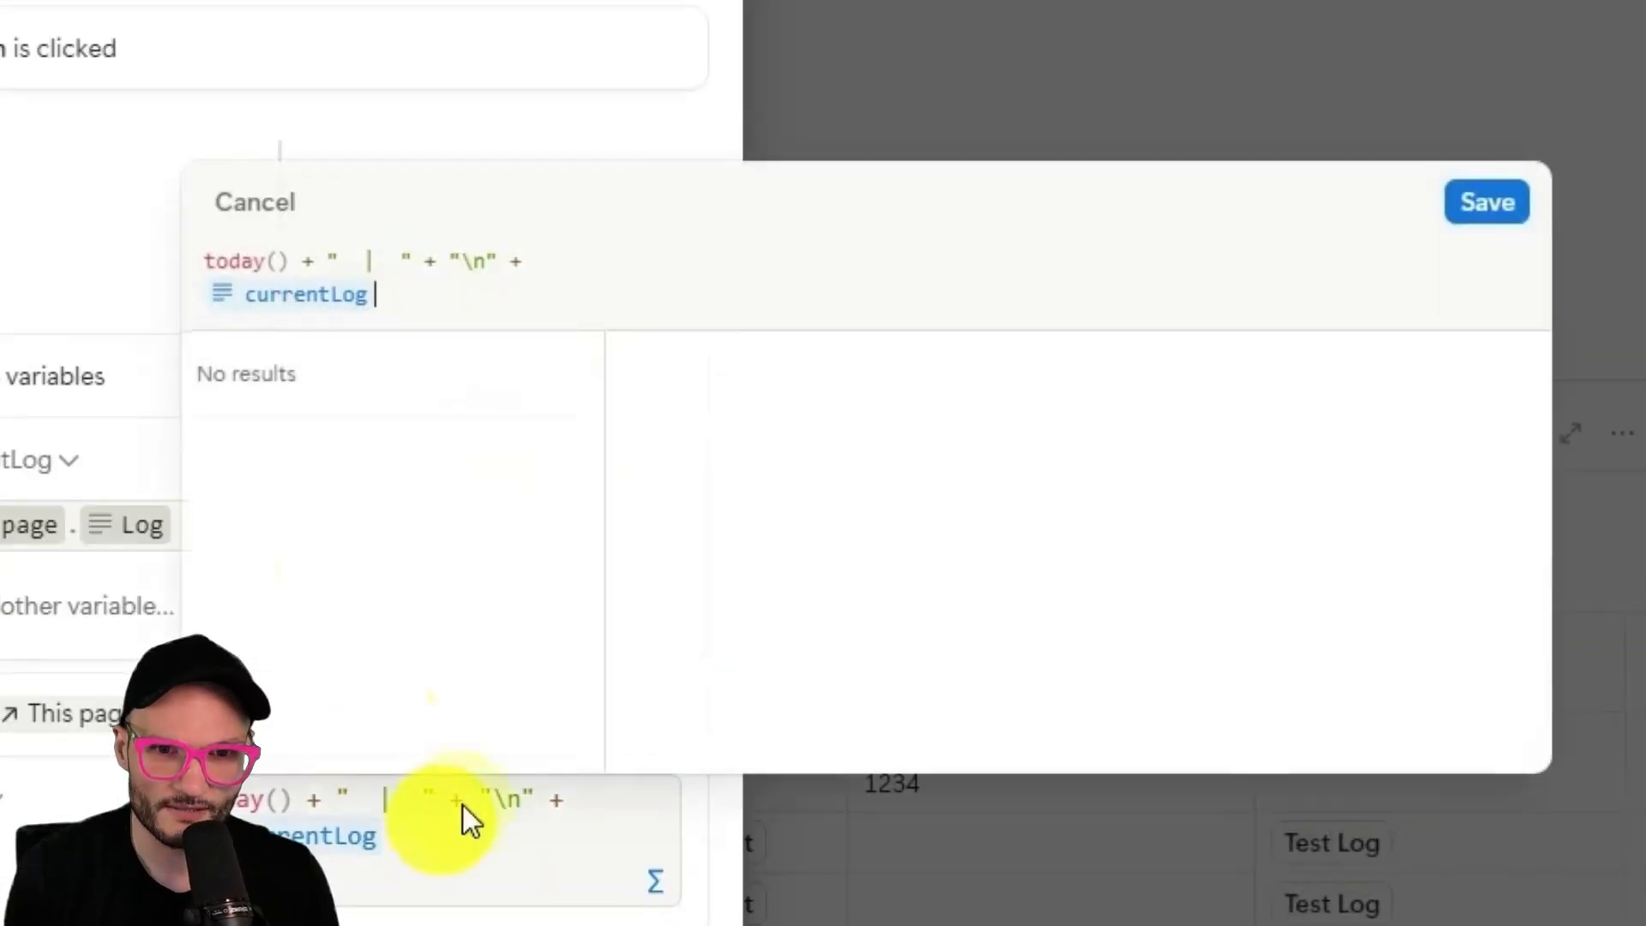
left_click(429, 262)
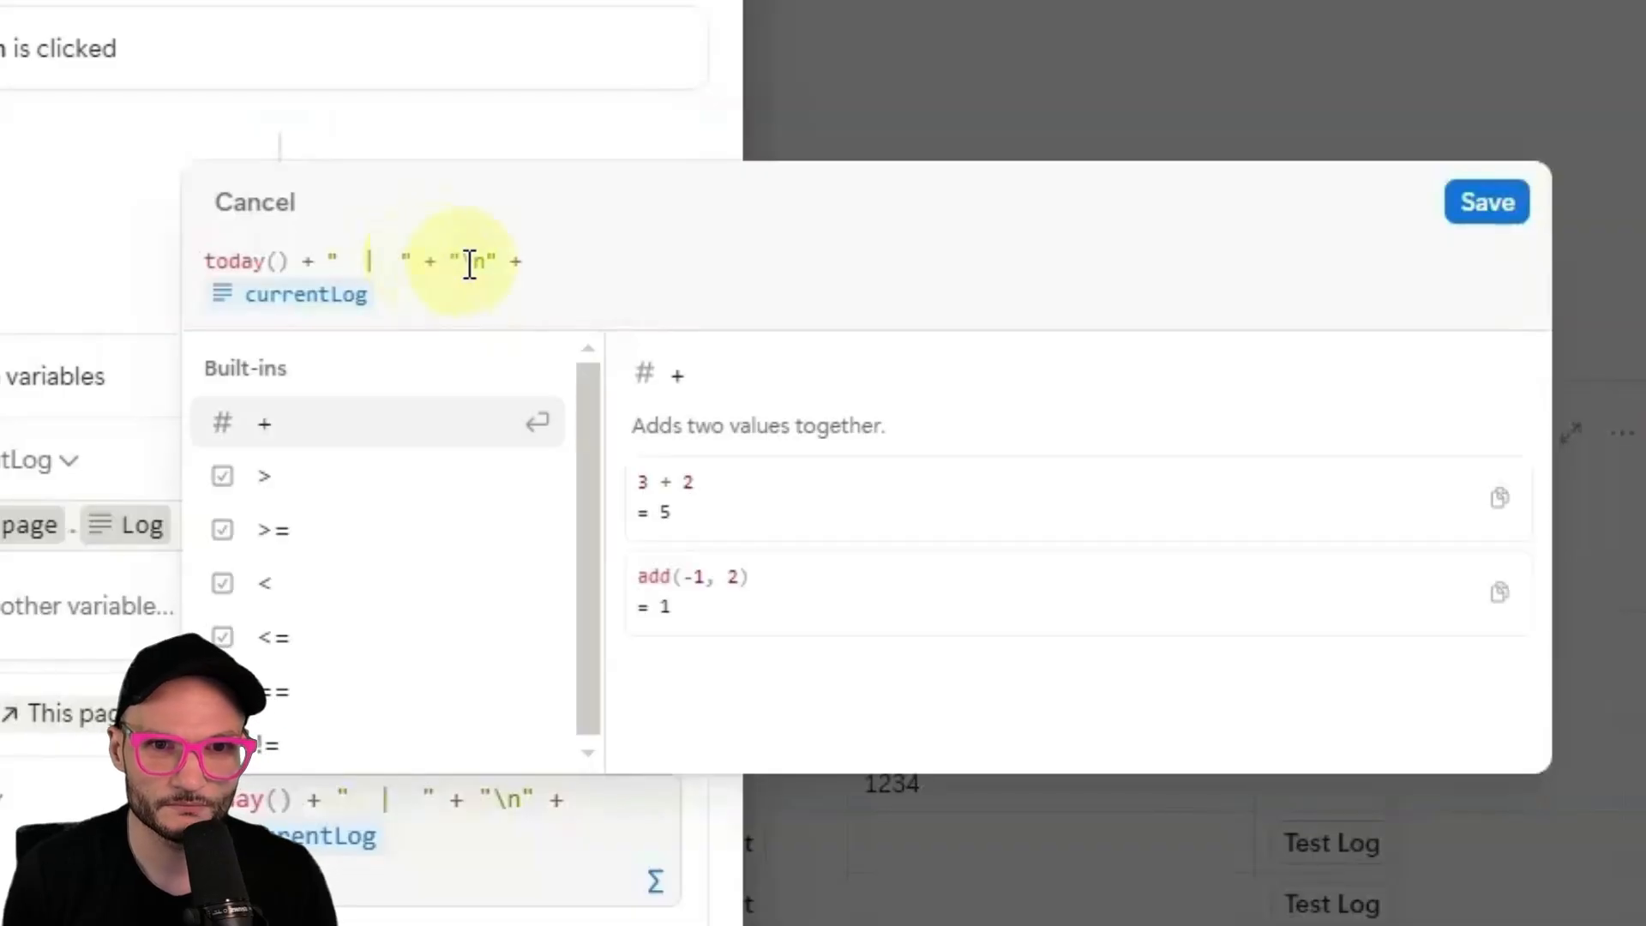
type("+")
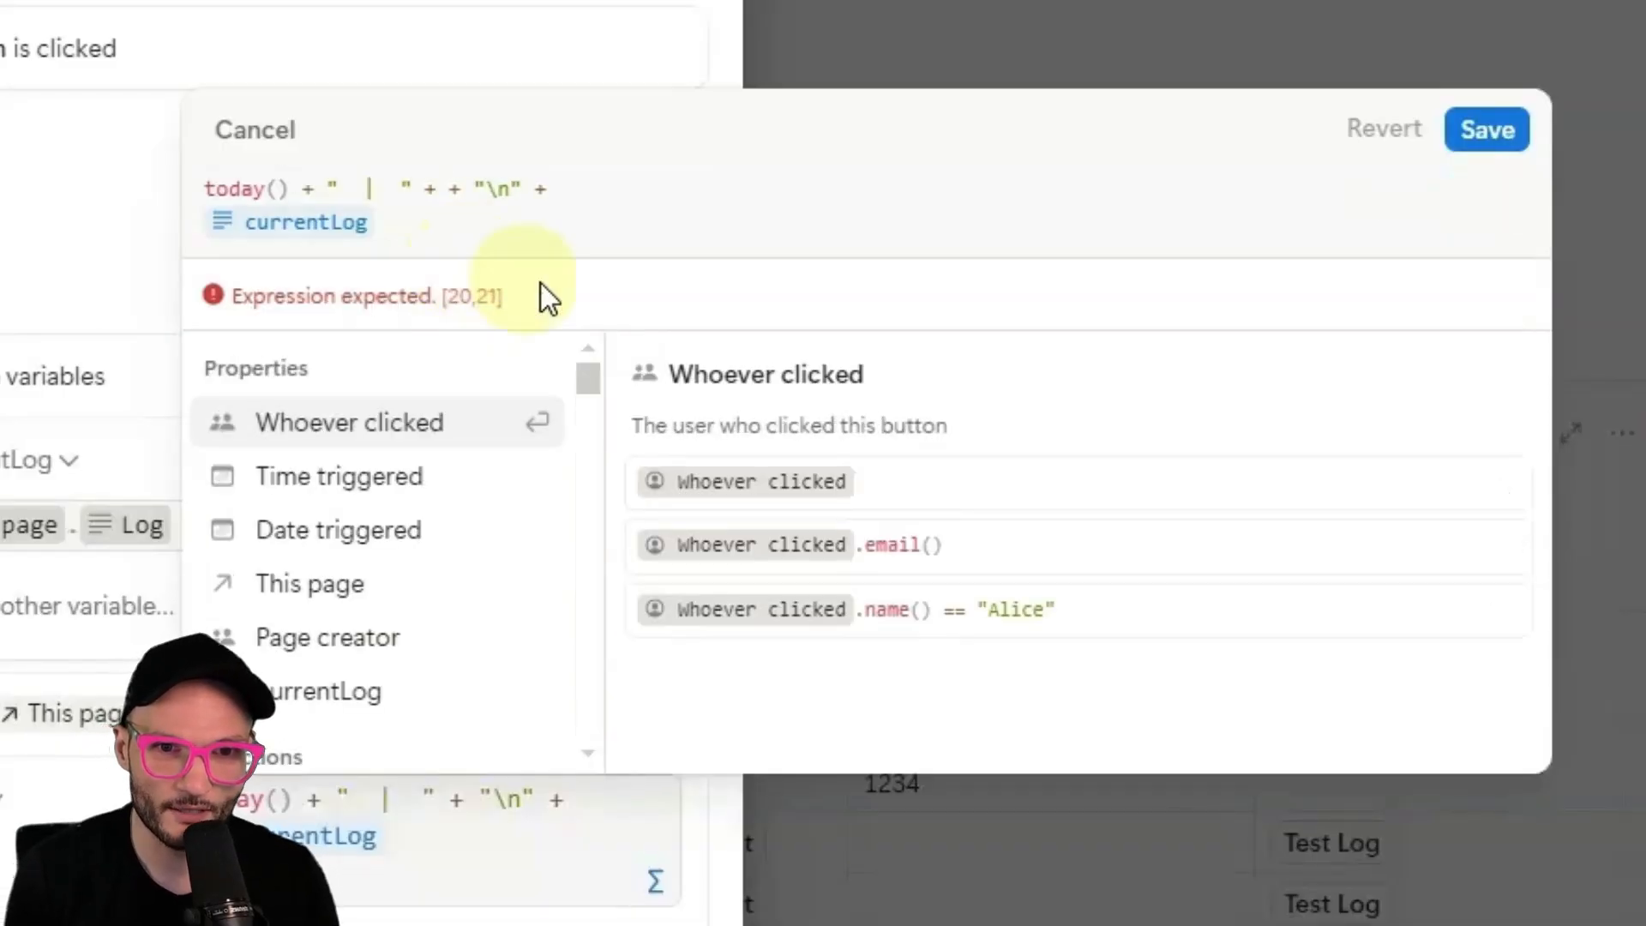
left_click(313, 584)
type(".")
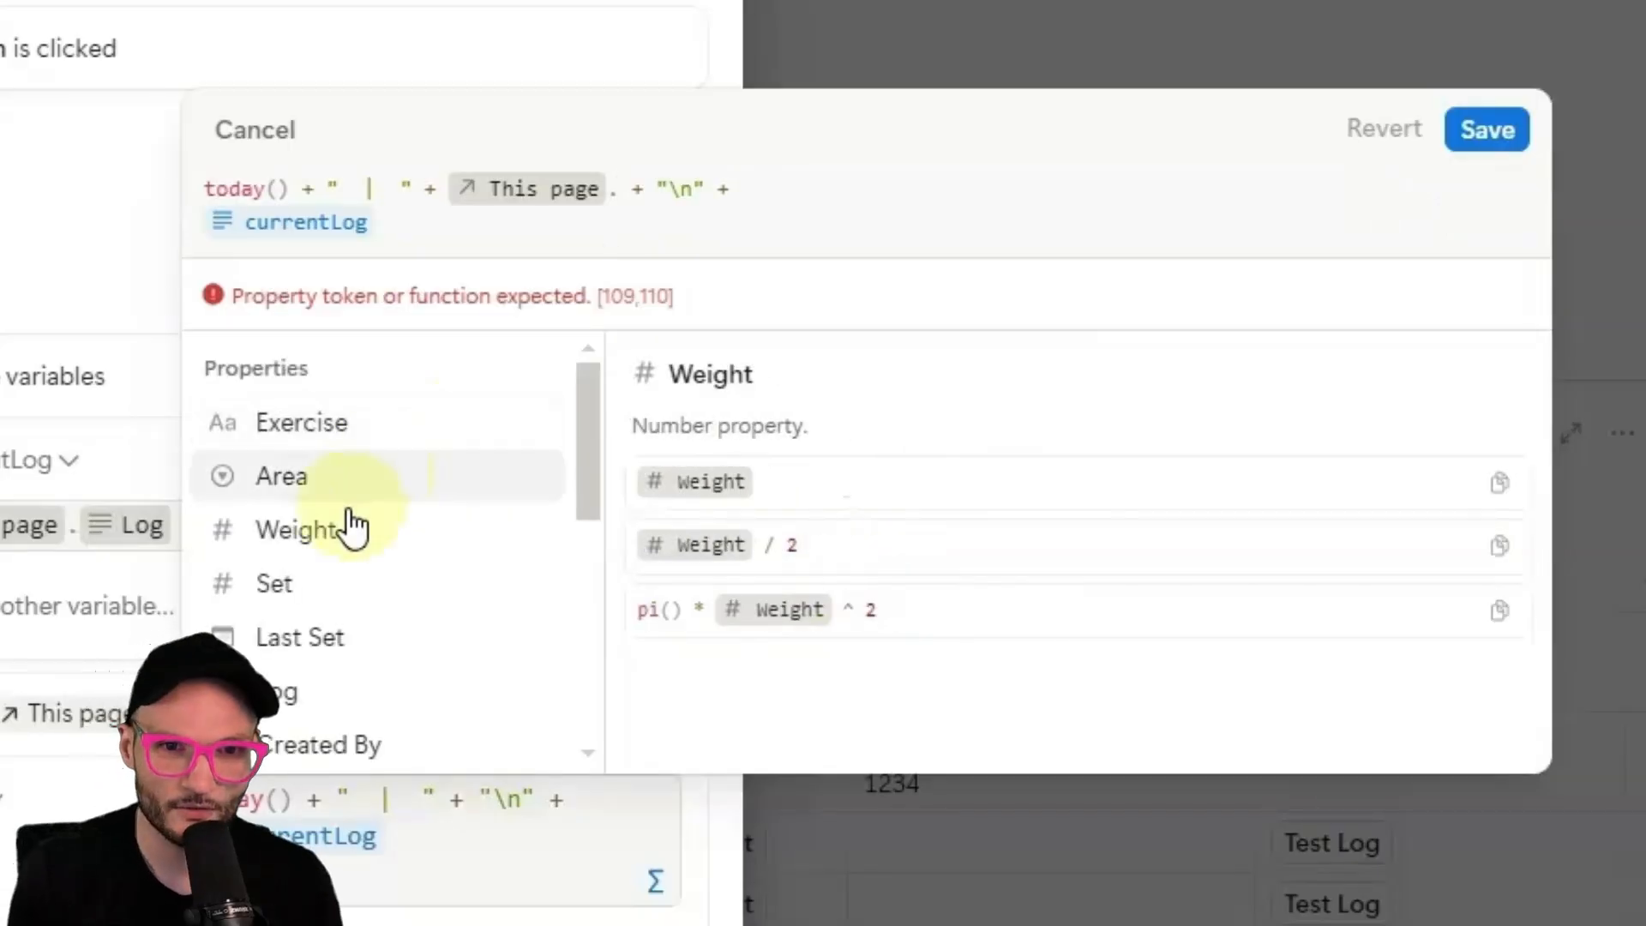
left_click(351, 527)
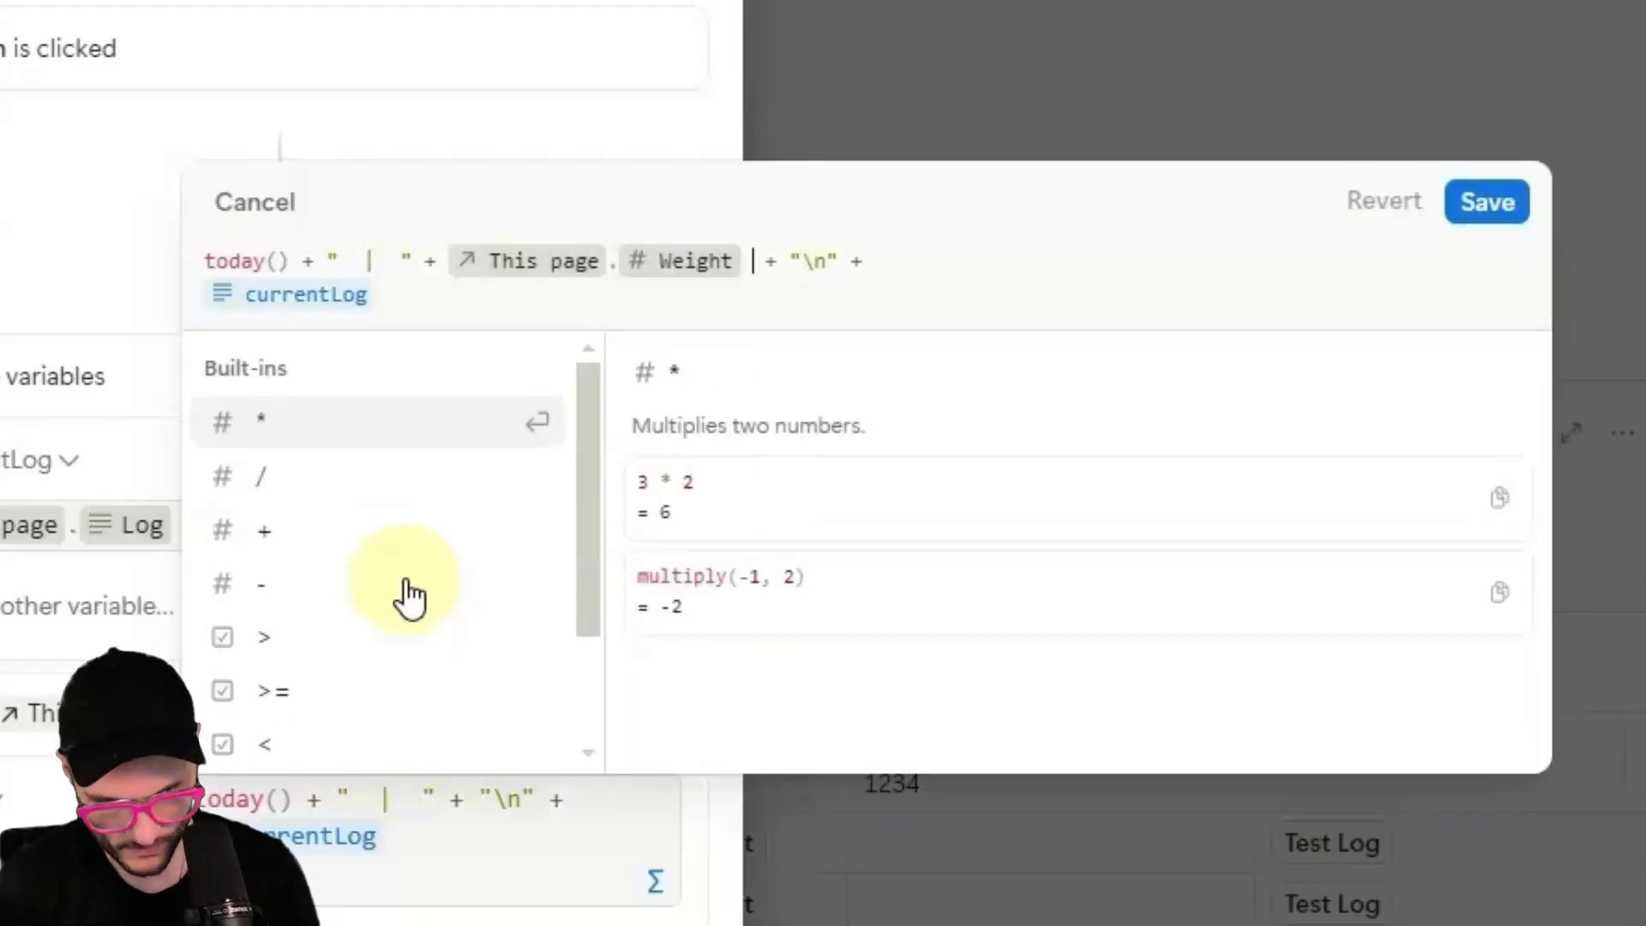
Append " lbs" after This page.Weight in the Log formula, save the formula and close the automation editor.
type("+ \"\" ")
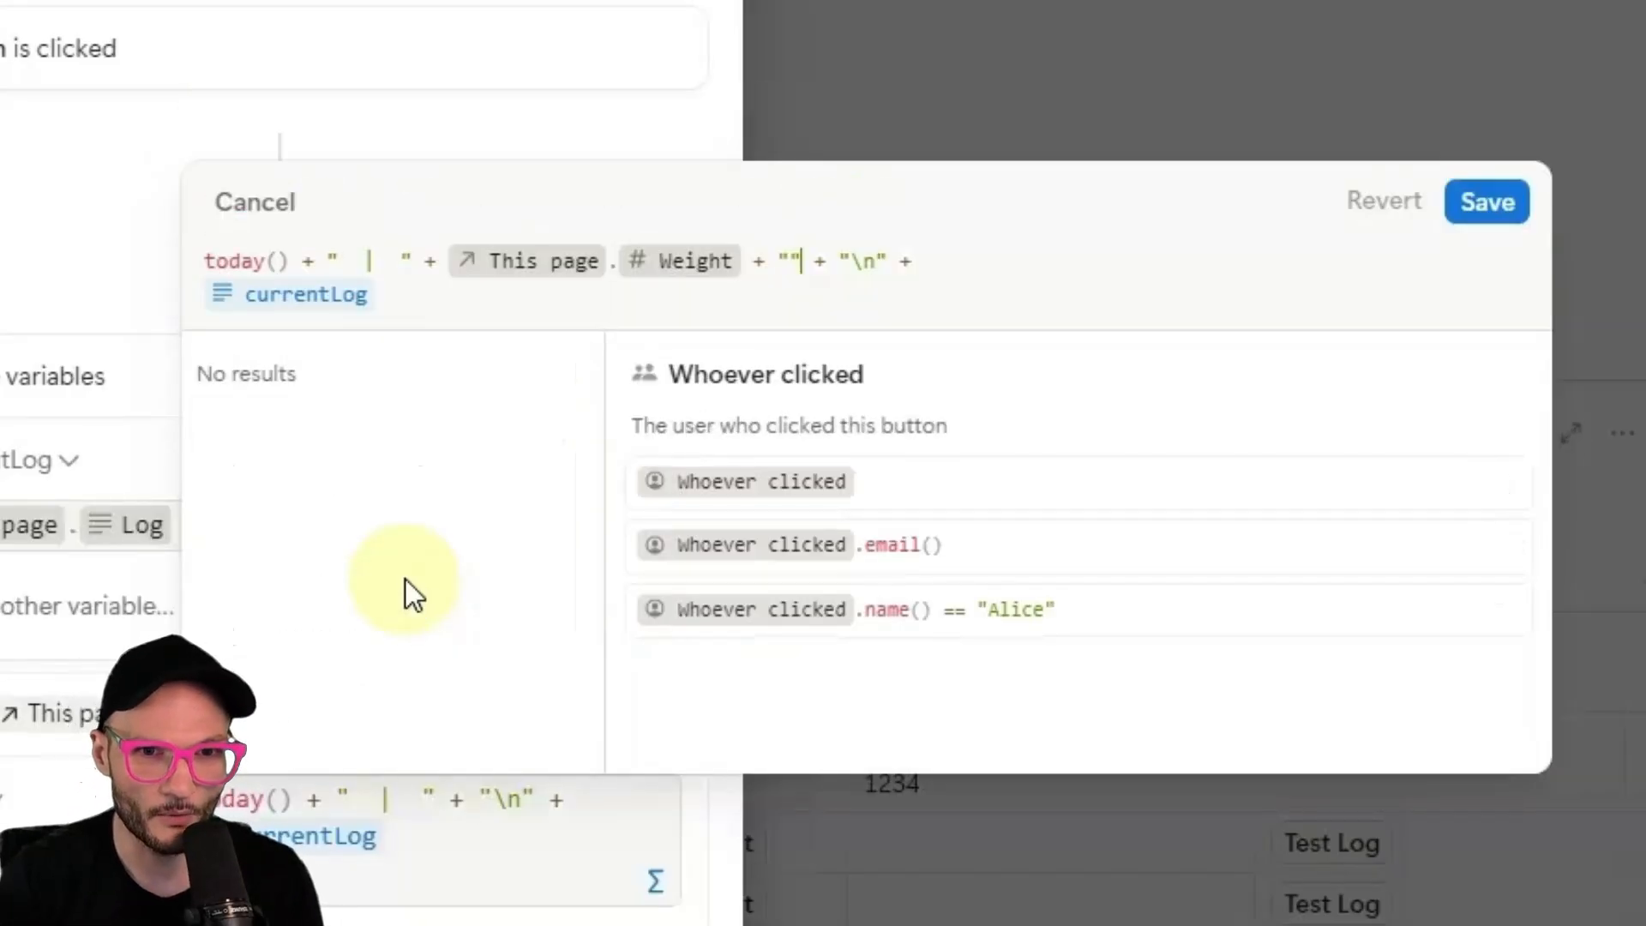
type(" lbs")
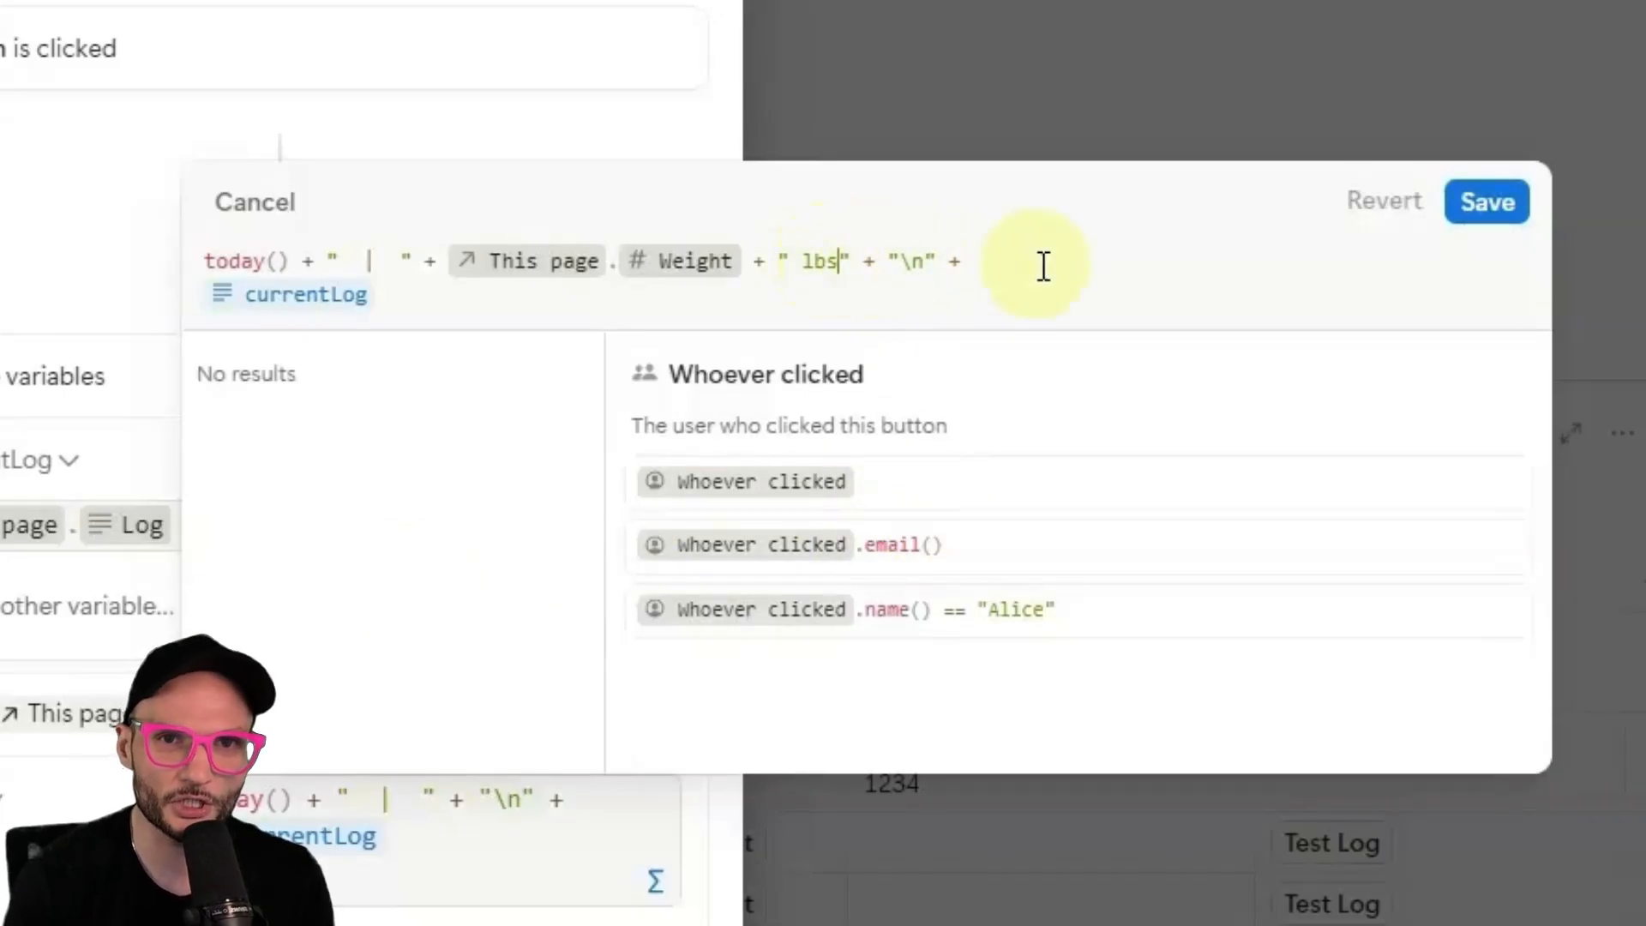
left_click_drag(938, 254, 888, 261)
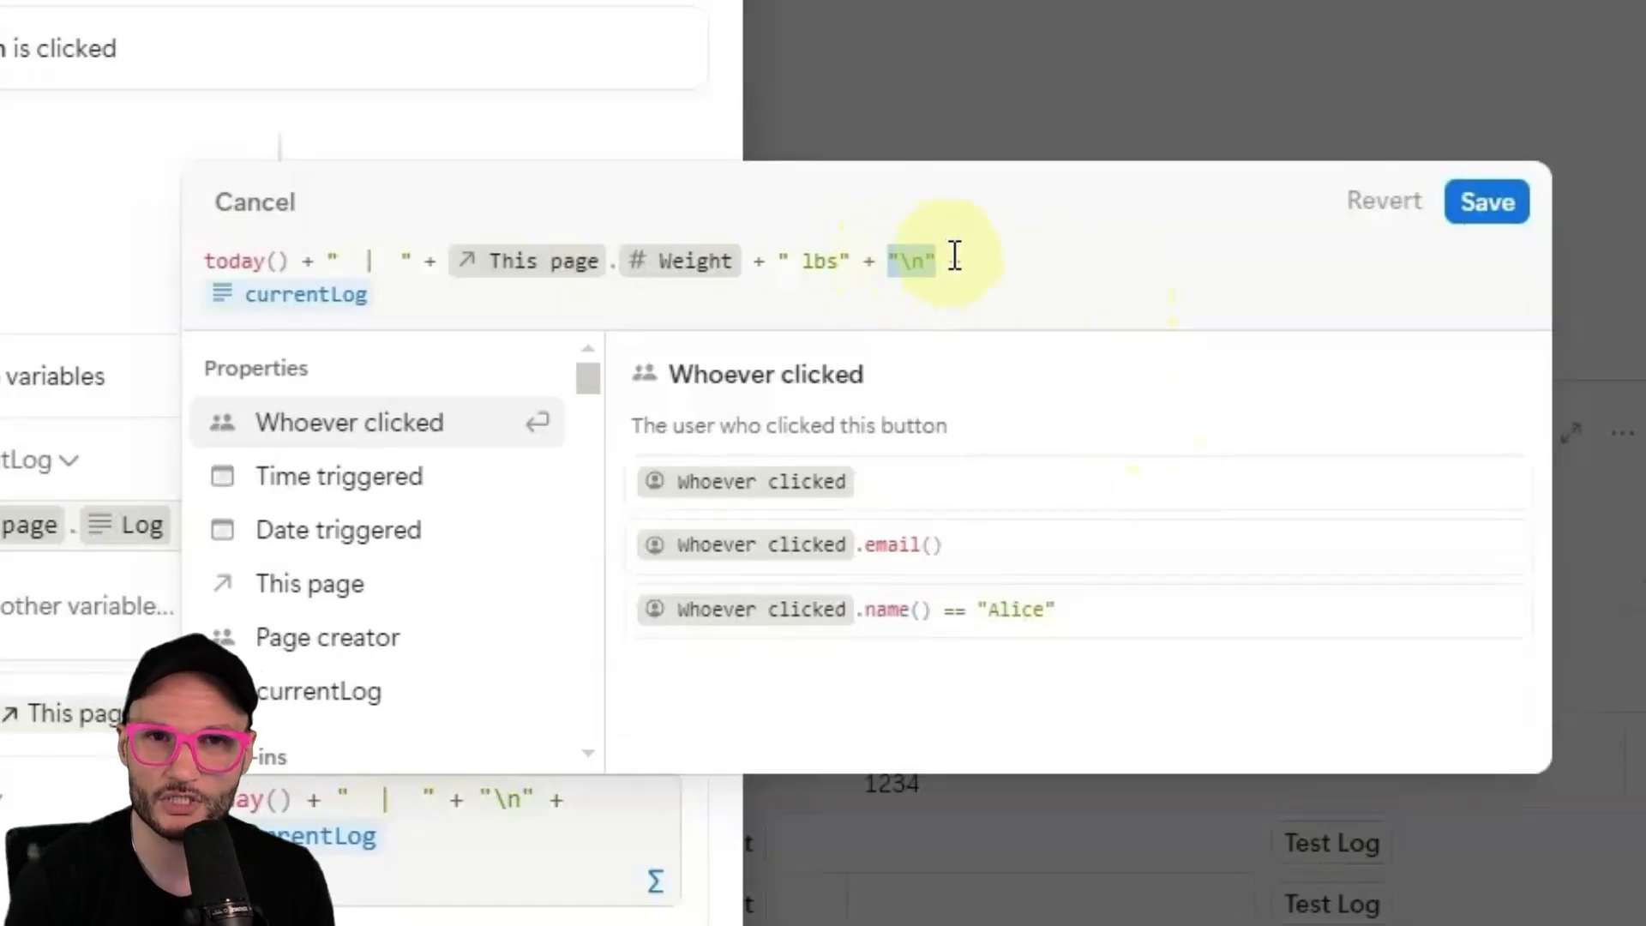
left_click(1465, 213)
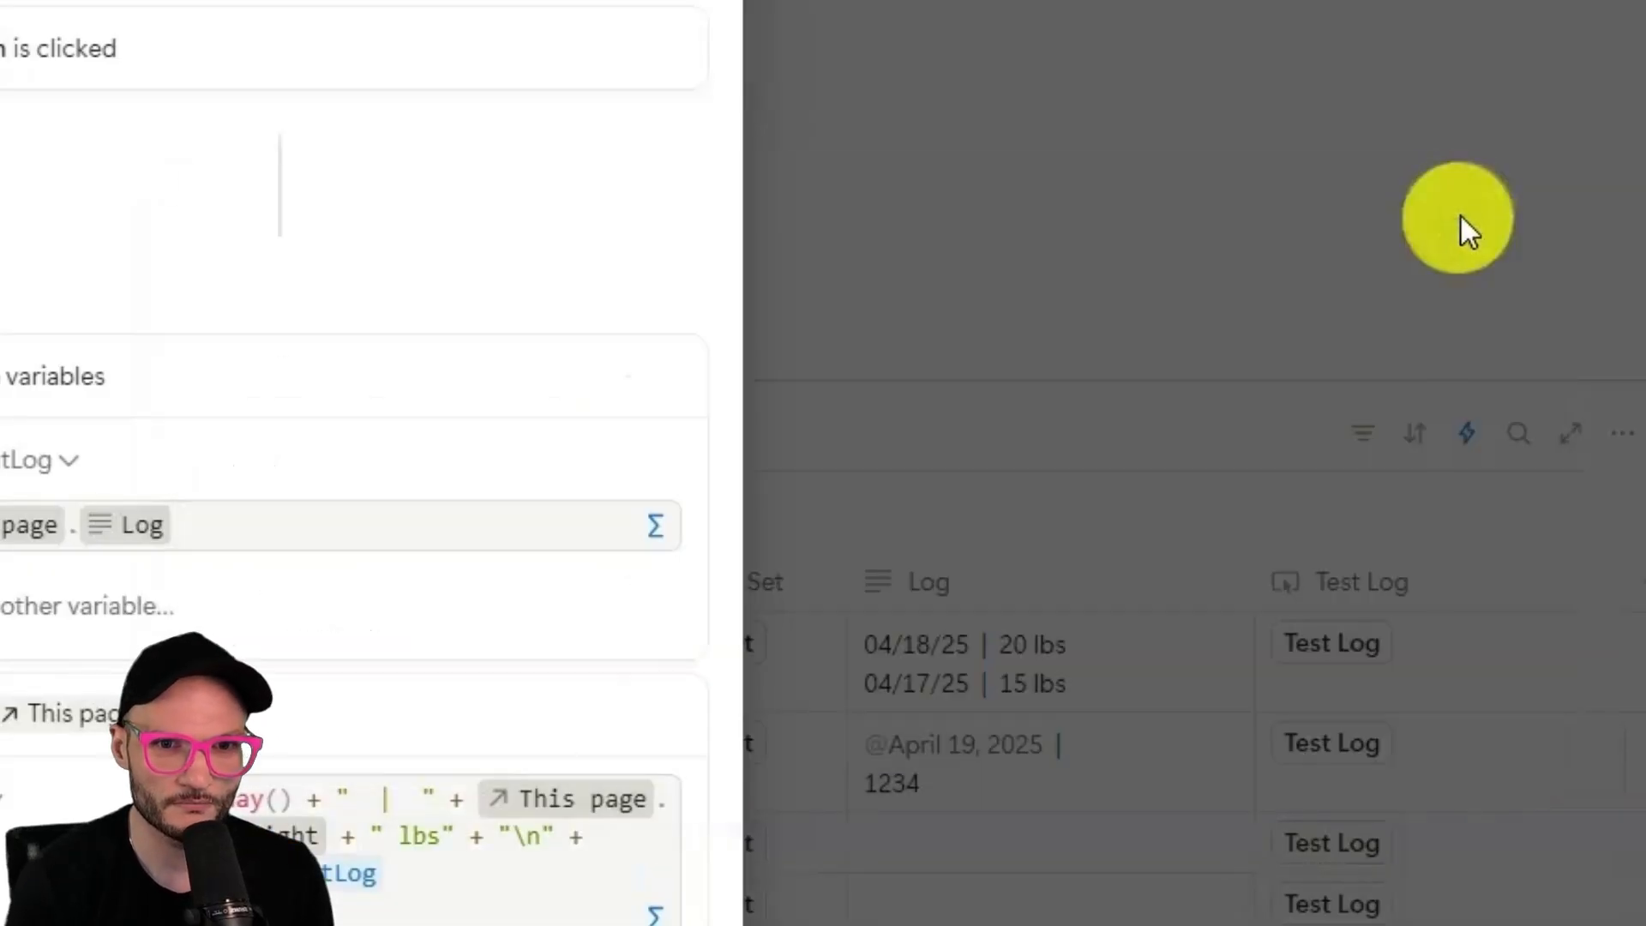
left_click(1458, 223)
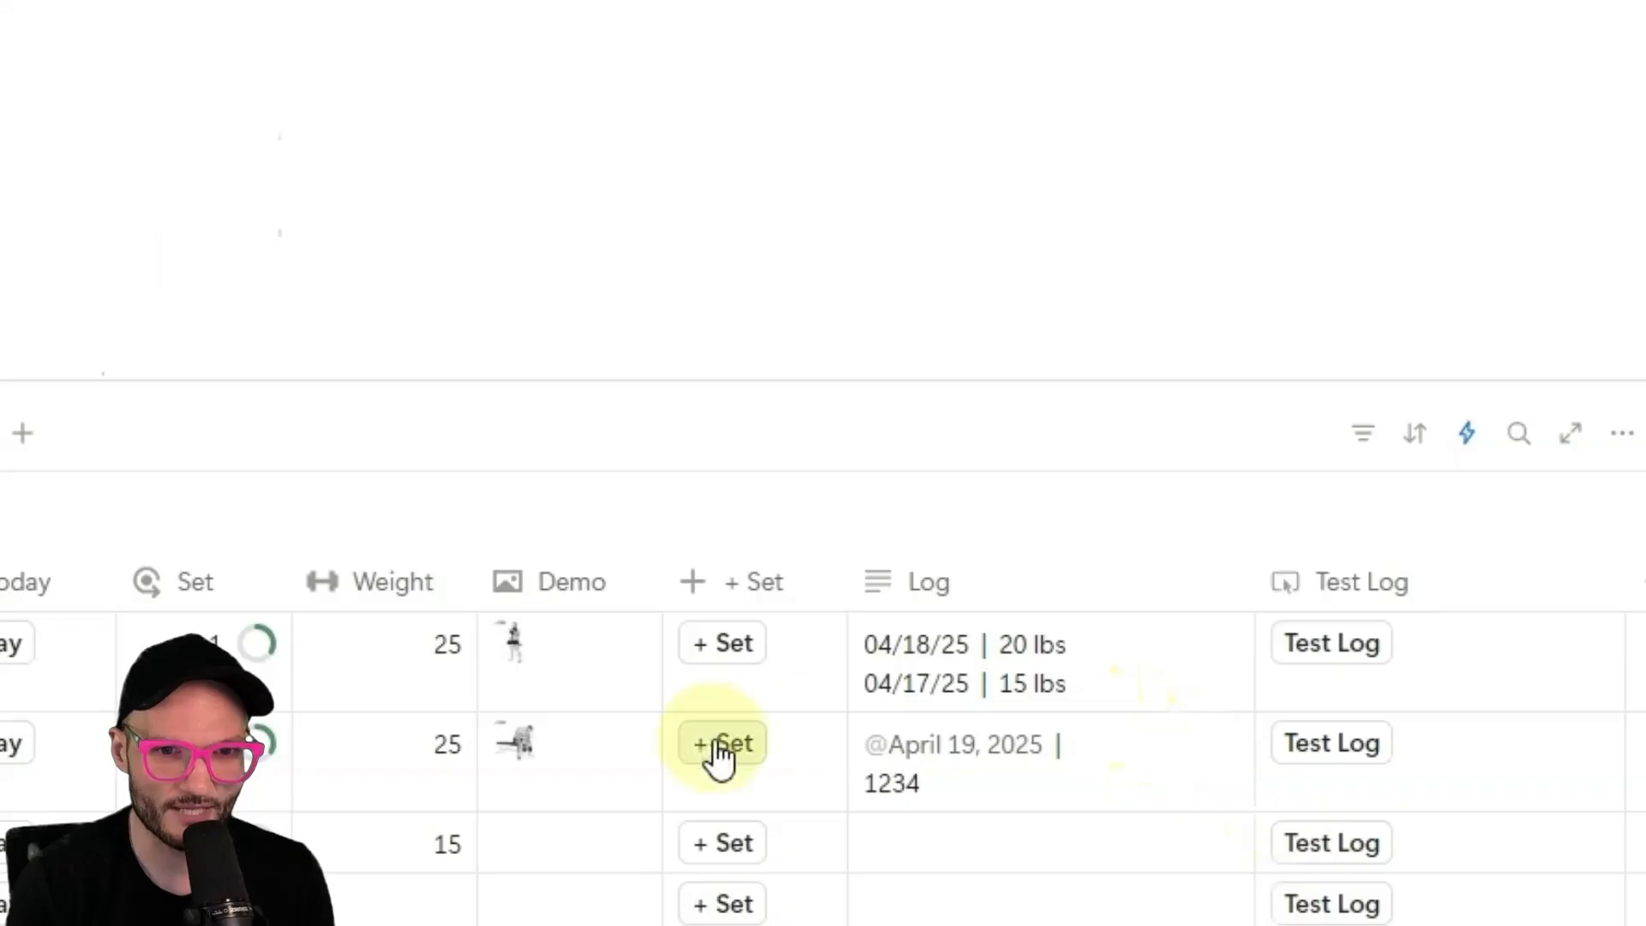
Run the Test Log button three times for the second exercise.
left_click(1345, 737)
left_click(1344, 737)
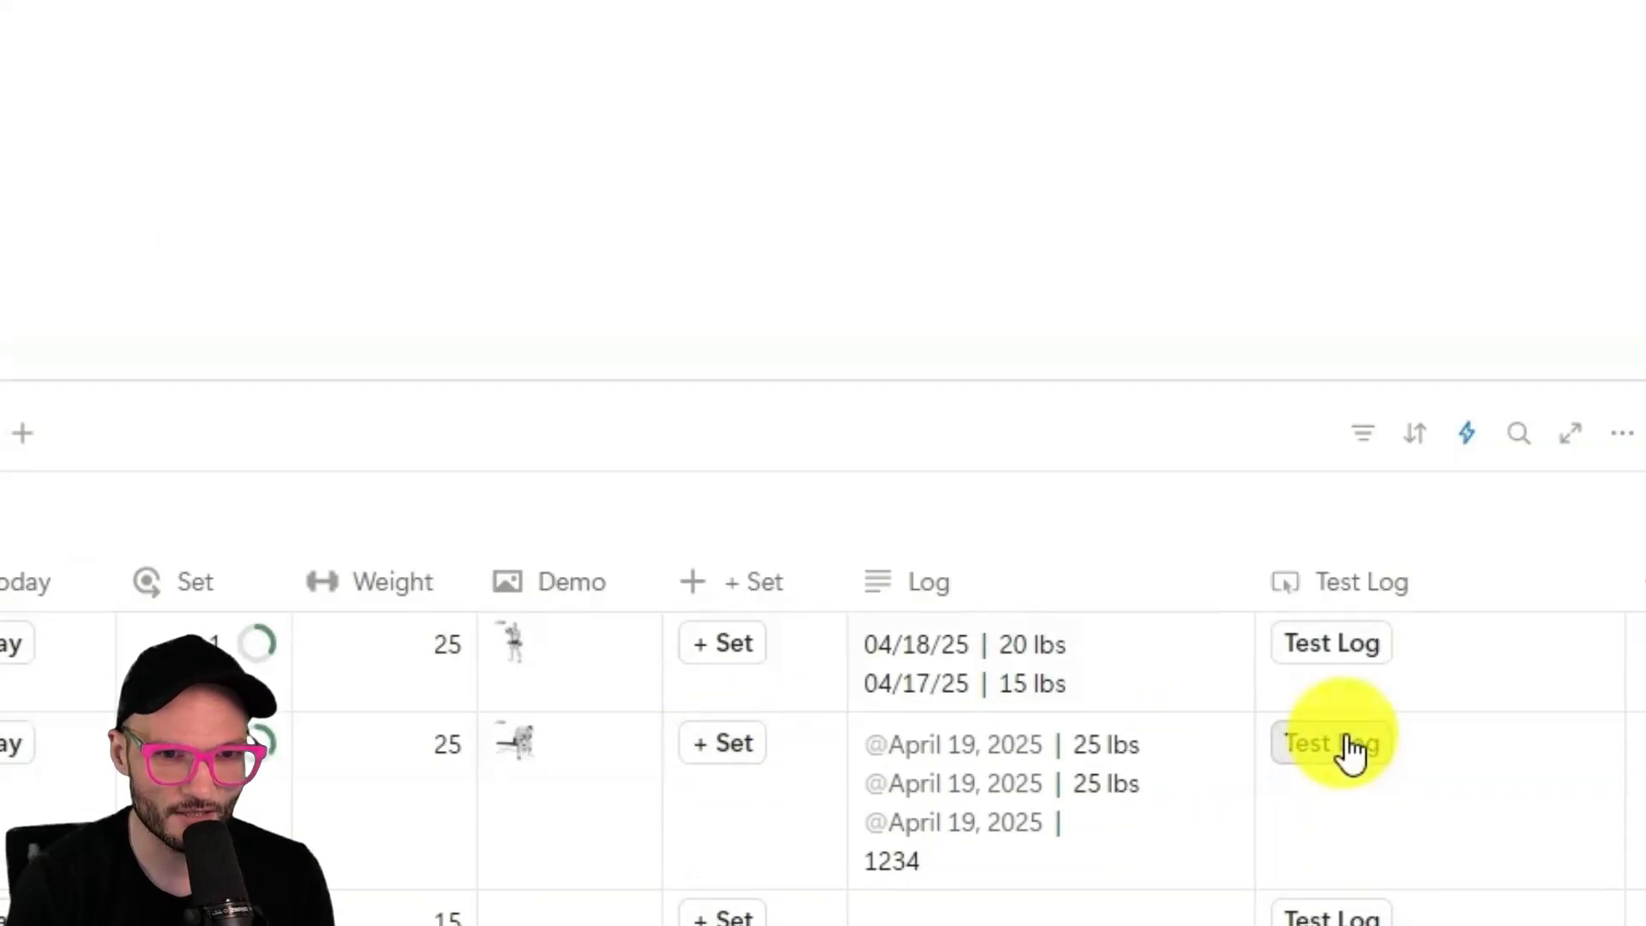
left_click(1344, 738)
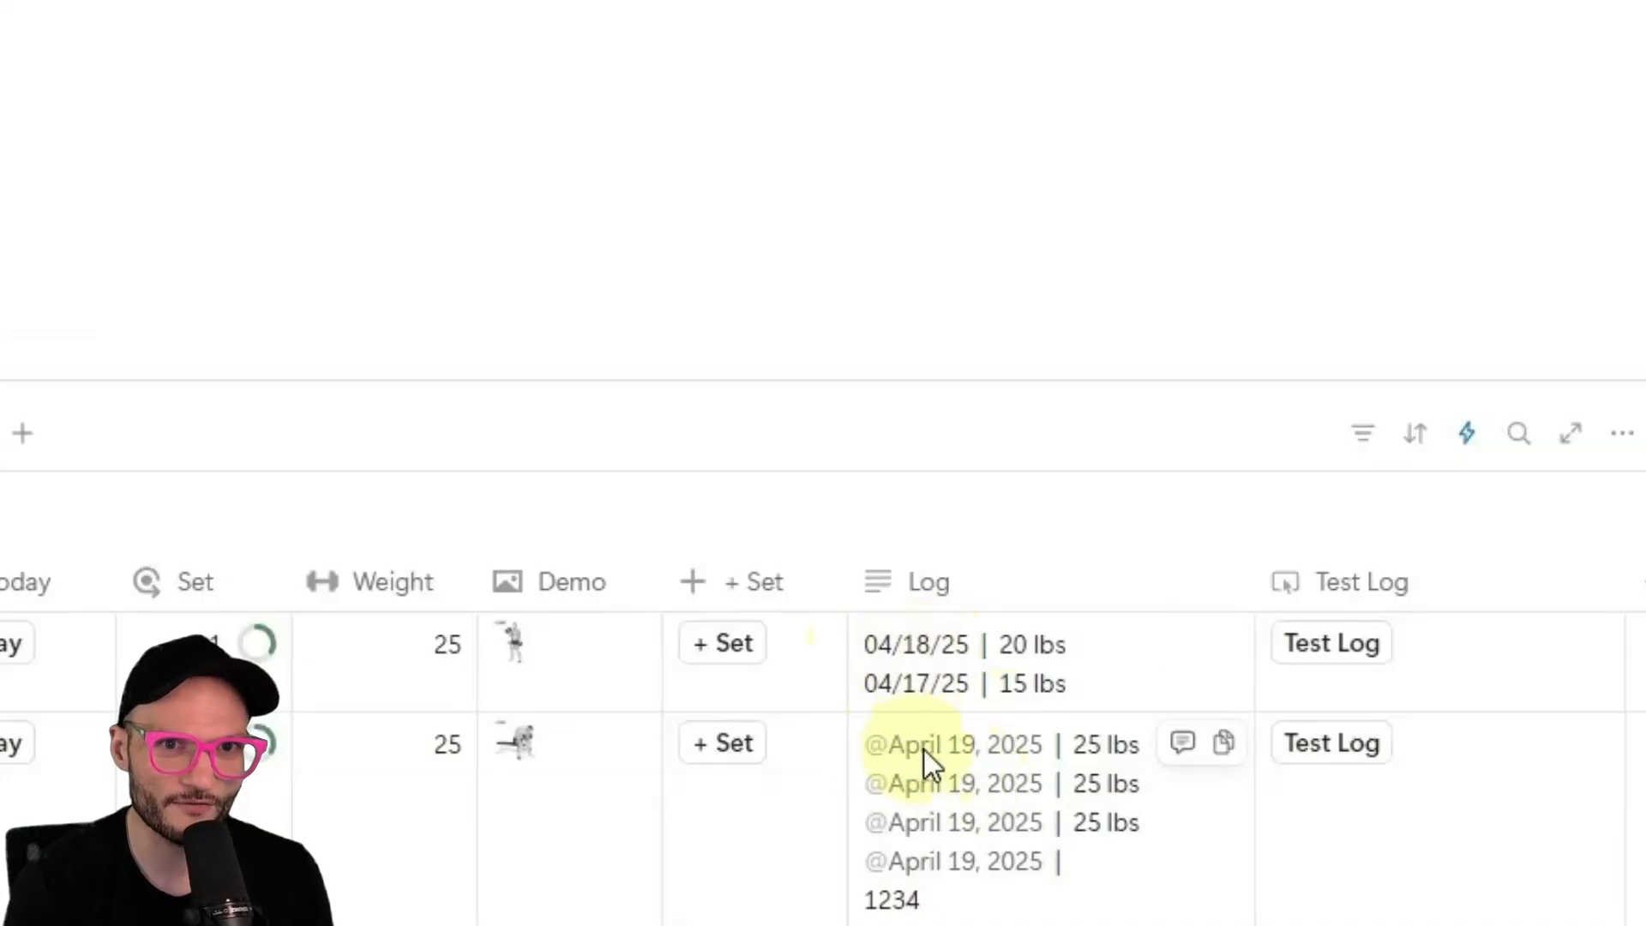
Replace today() at the start of the Test Log button's Log formula with an empty formatDate() function.
left_click(1362, 583)
left_click(1427, 782)
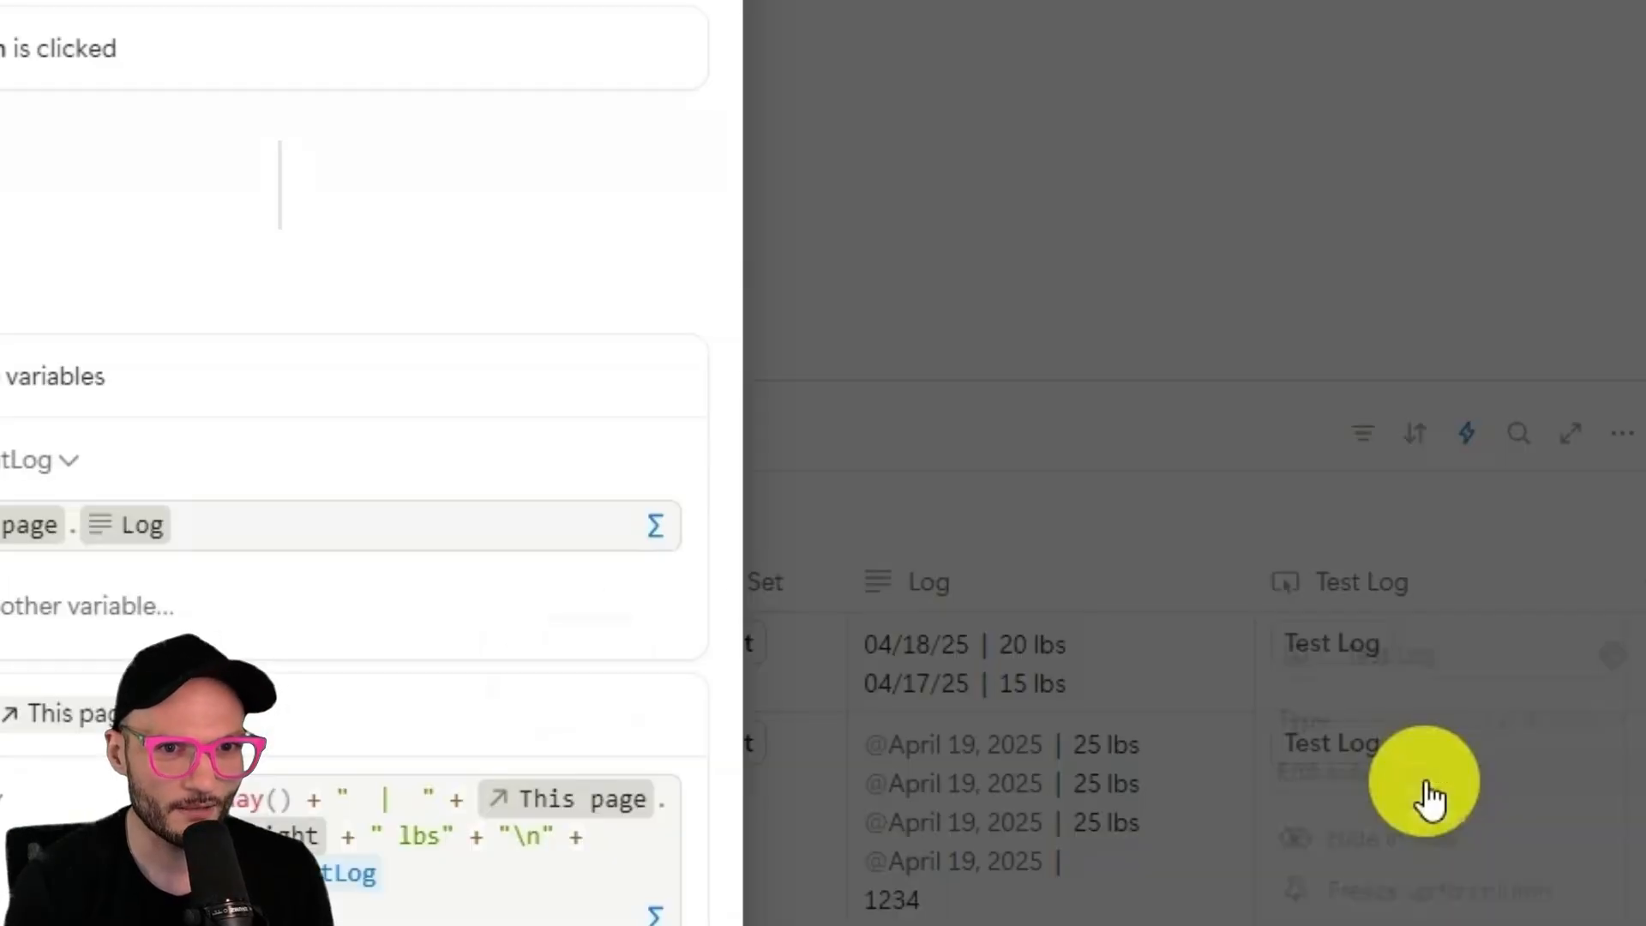
left_click(308, 838)
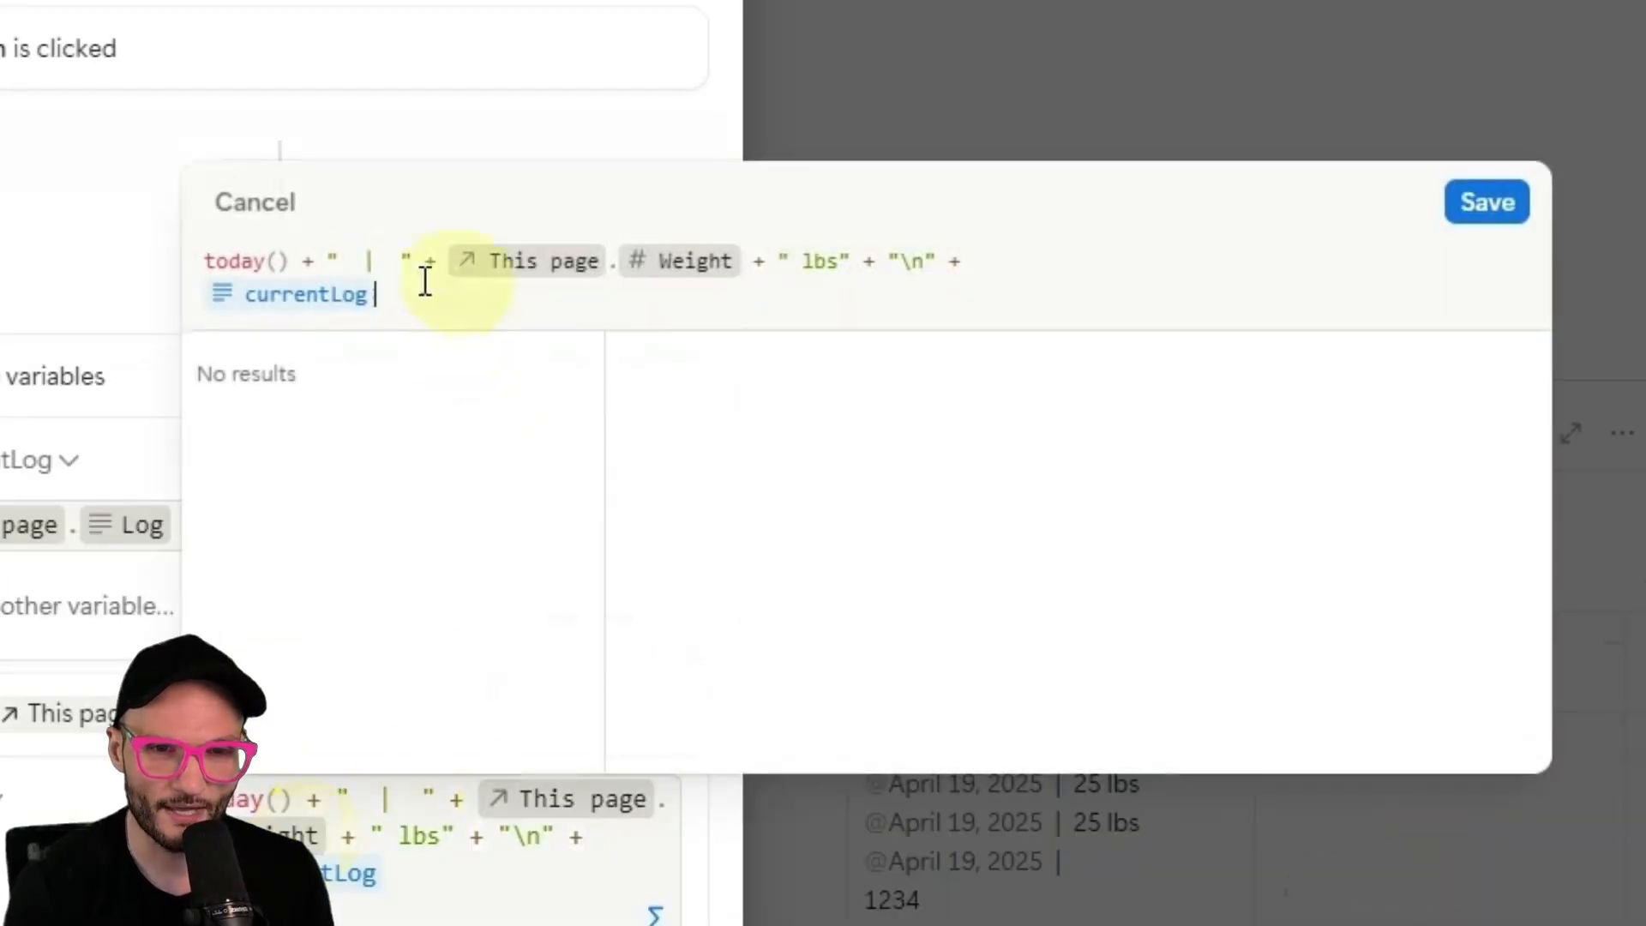
left_click(210, 259)
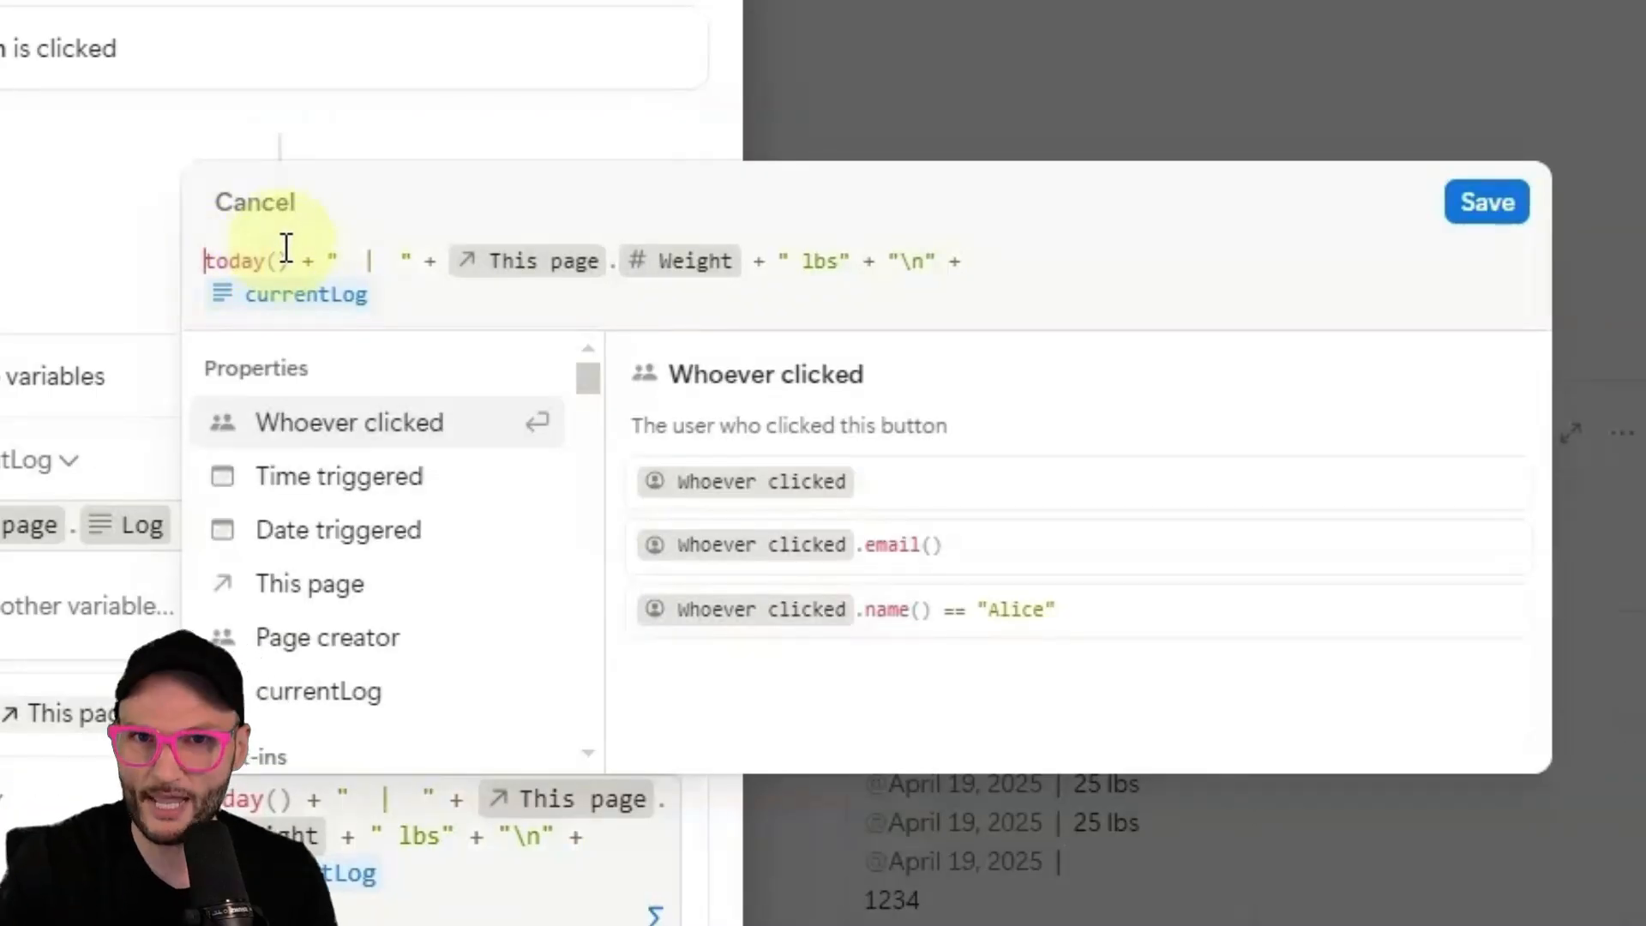
left_click_drag(292, 259, 214, 268)
key("BackSpace")
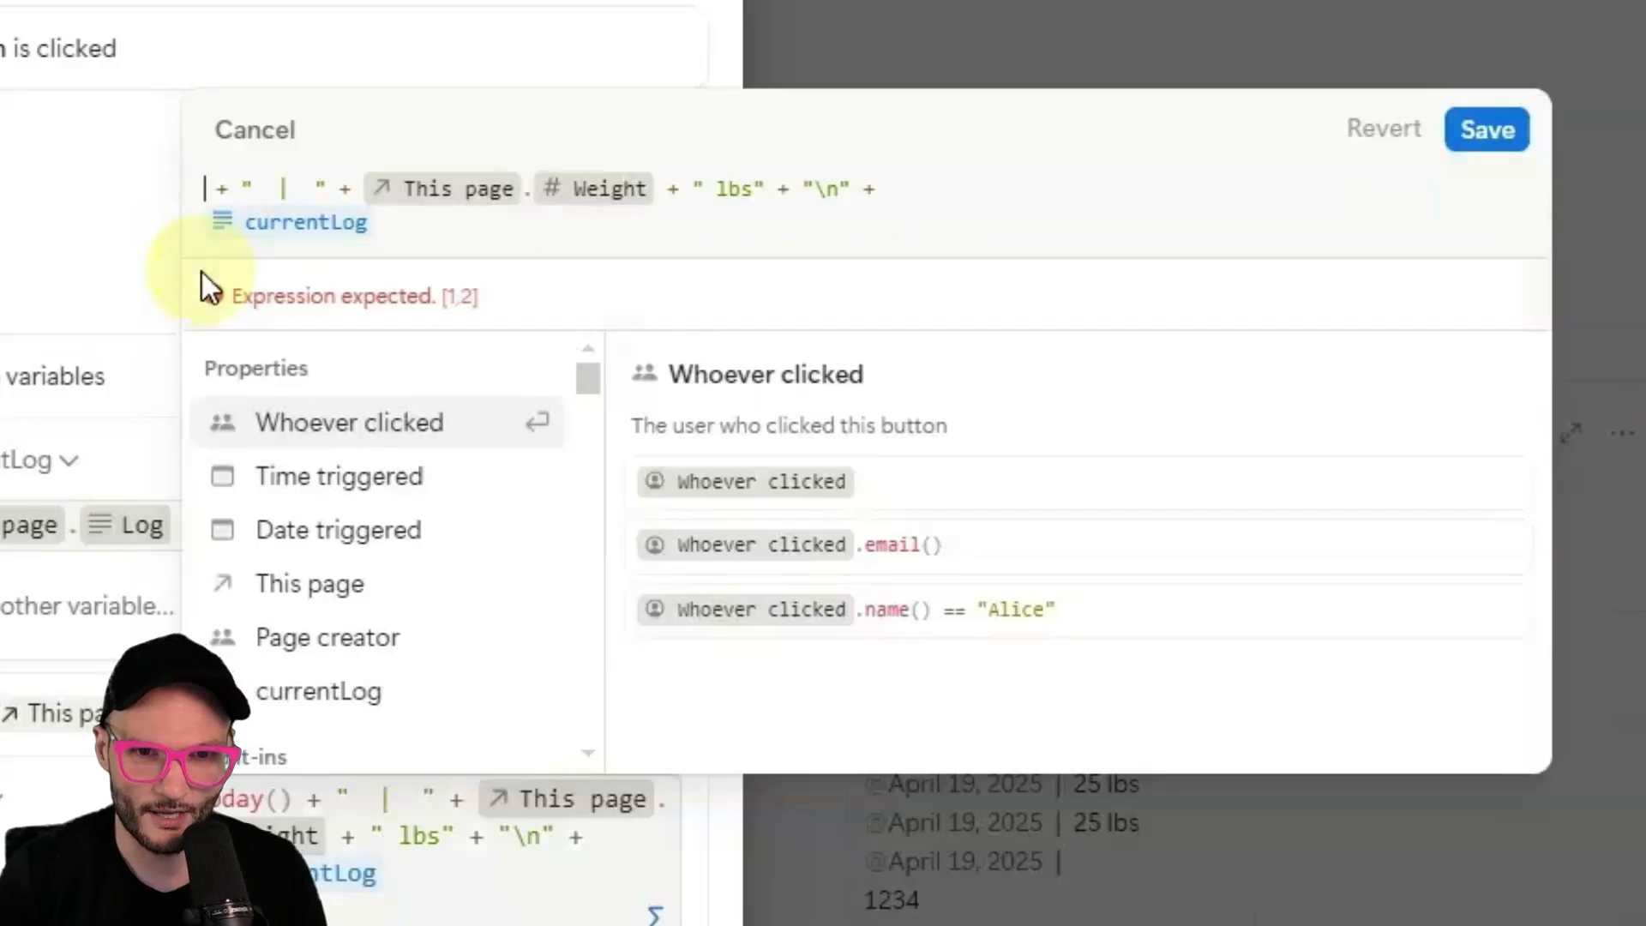
type("formatdate(")
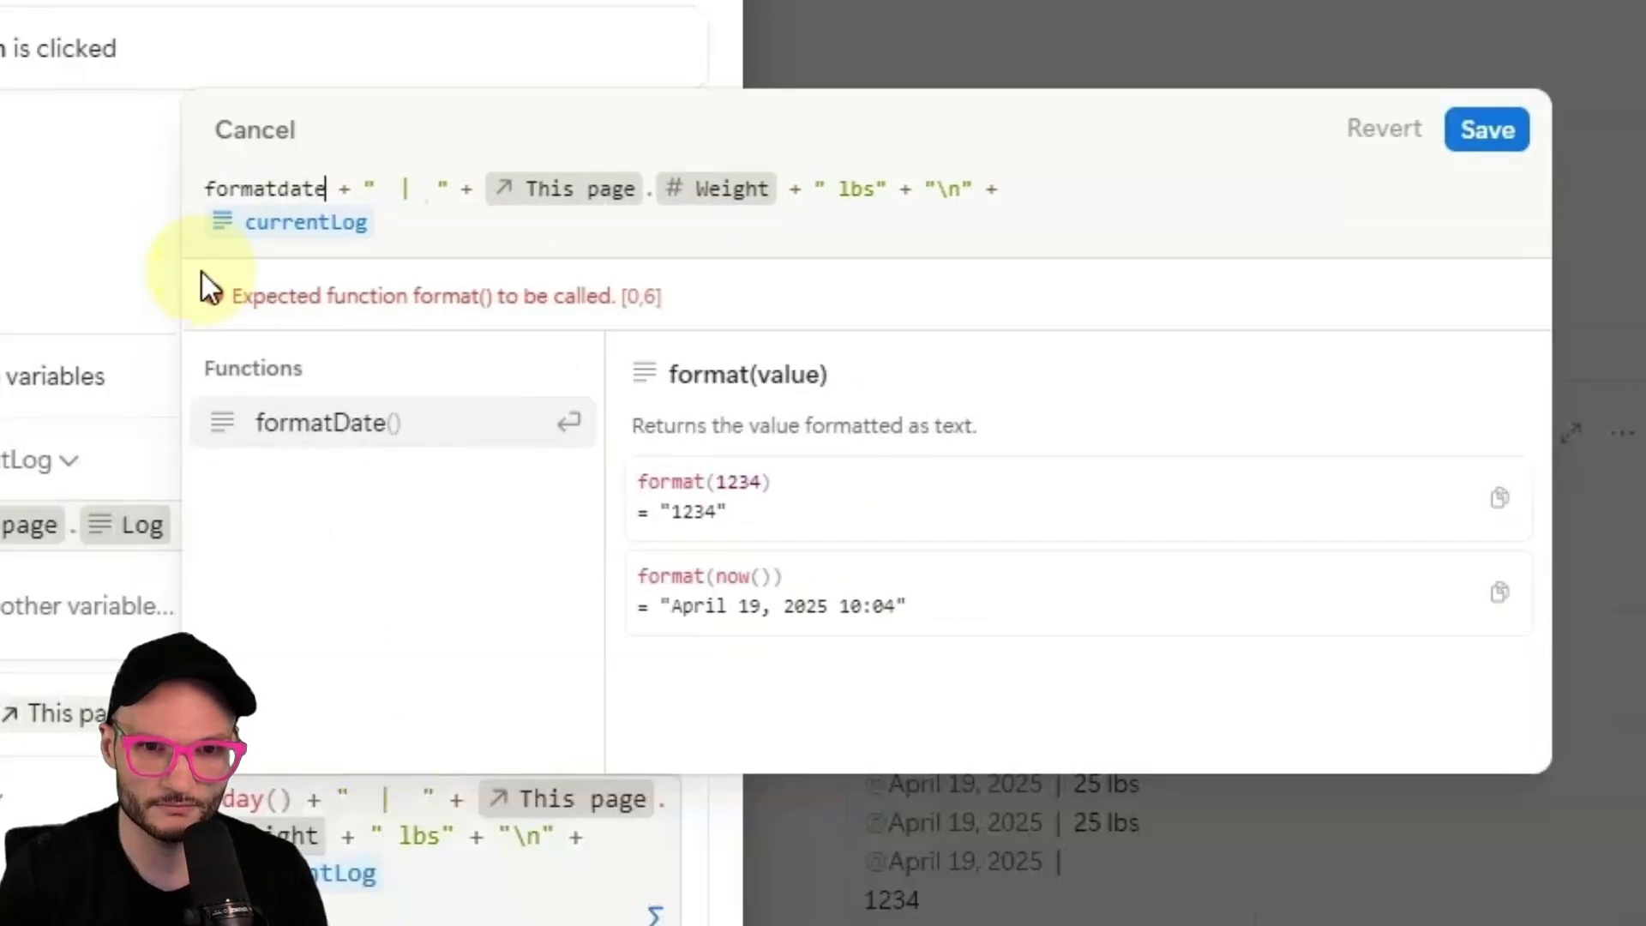
type(")")
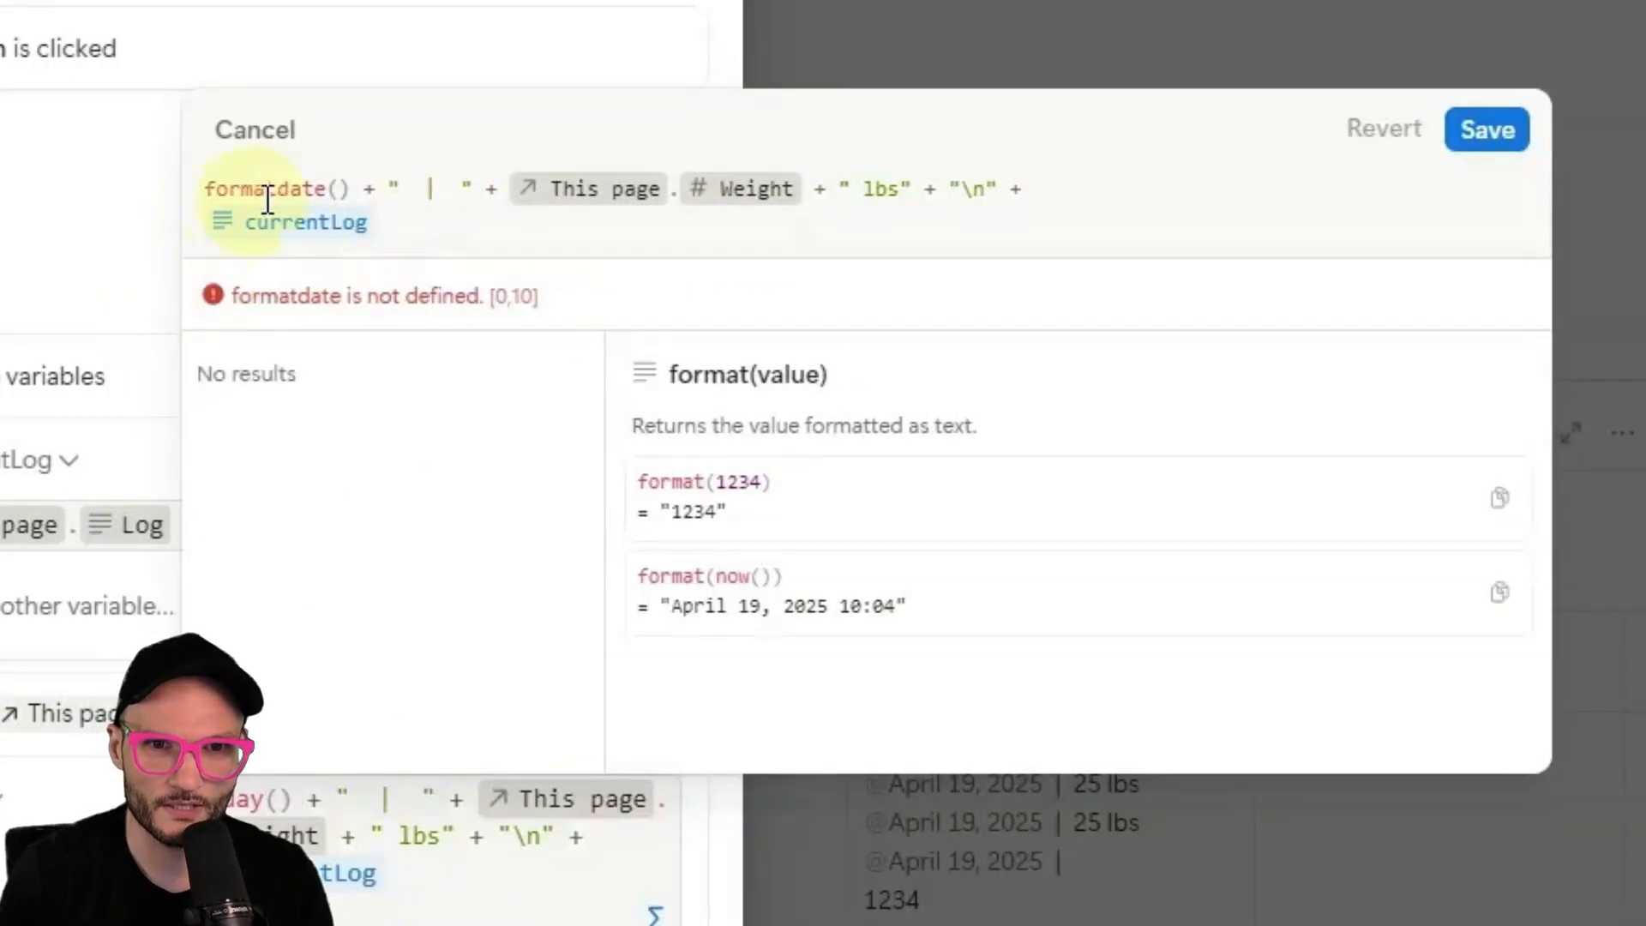
left_click(276, 188)
key("Delete")
type("D")
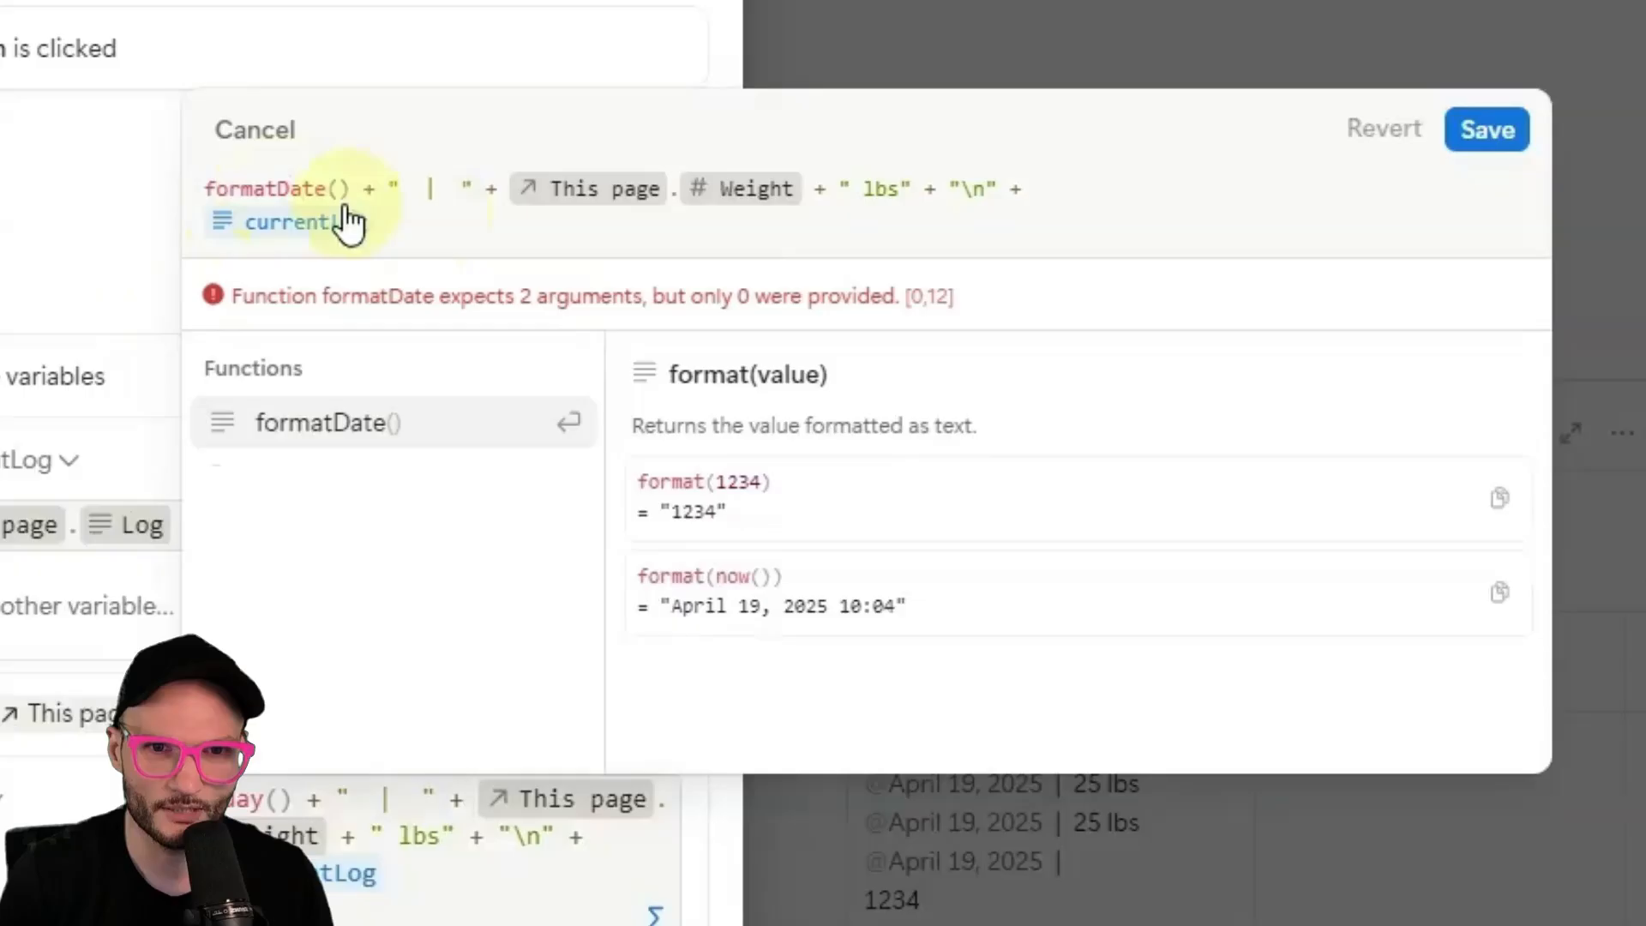
mouse_move(349, 433)
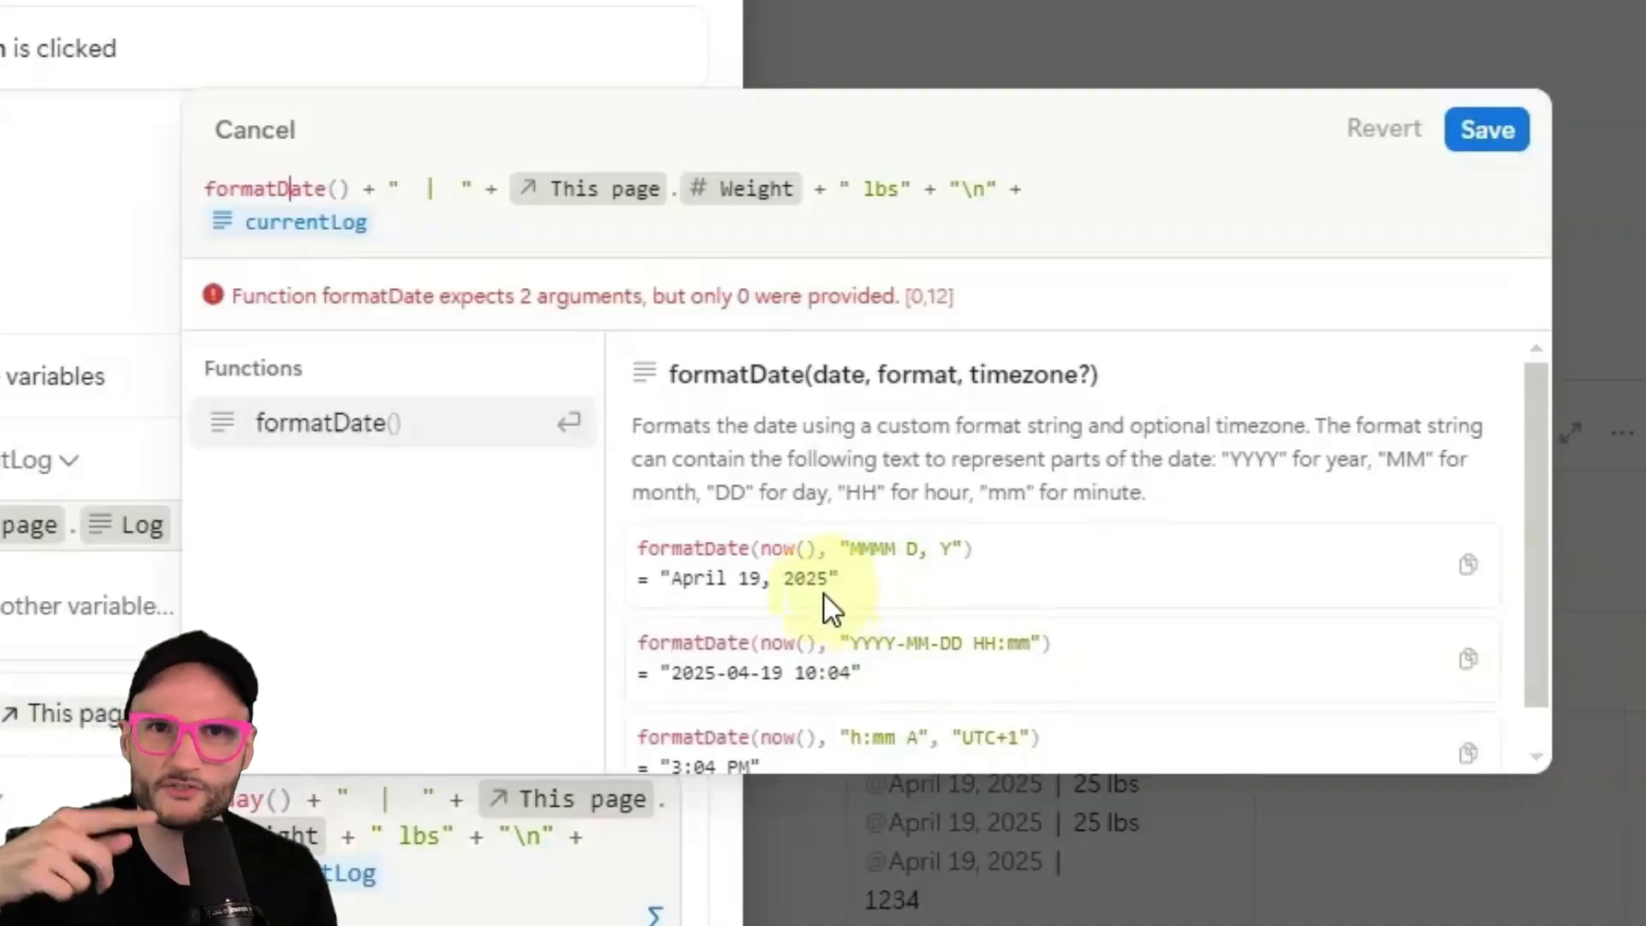
Give formatDate() the arguments today() and "MM/DD/YY", and save the Log formula.
left_click(343, 190)
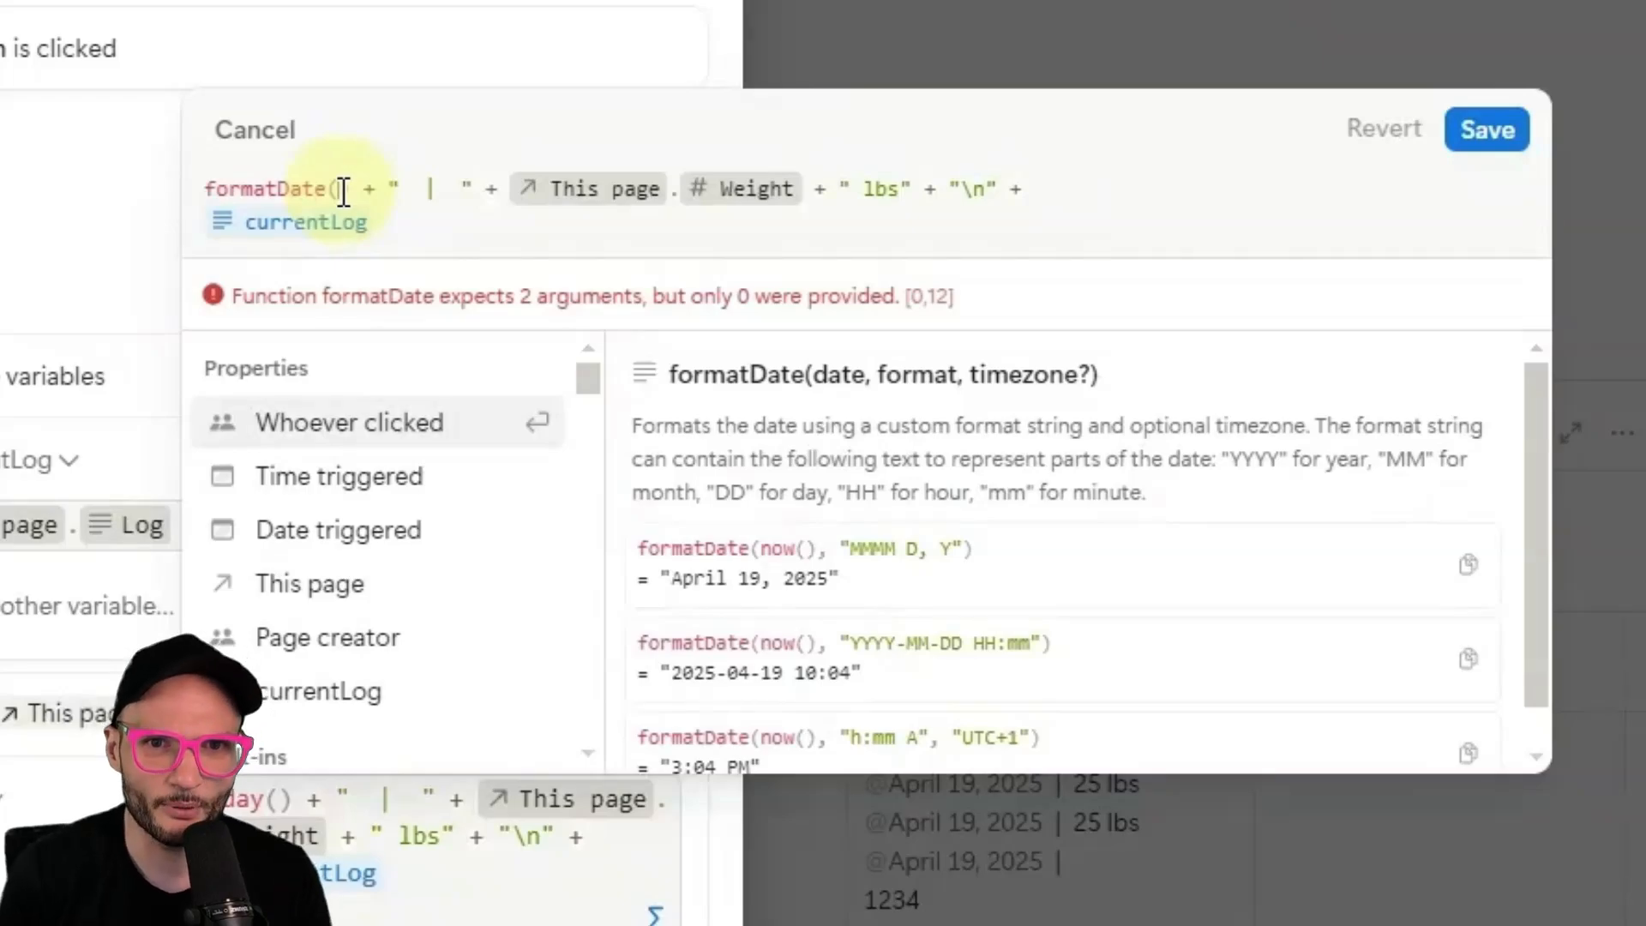
type("today()")
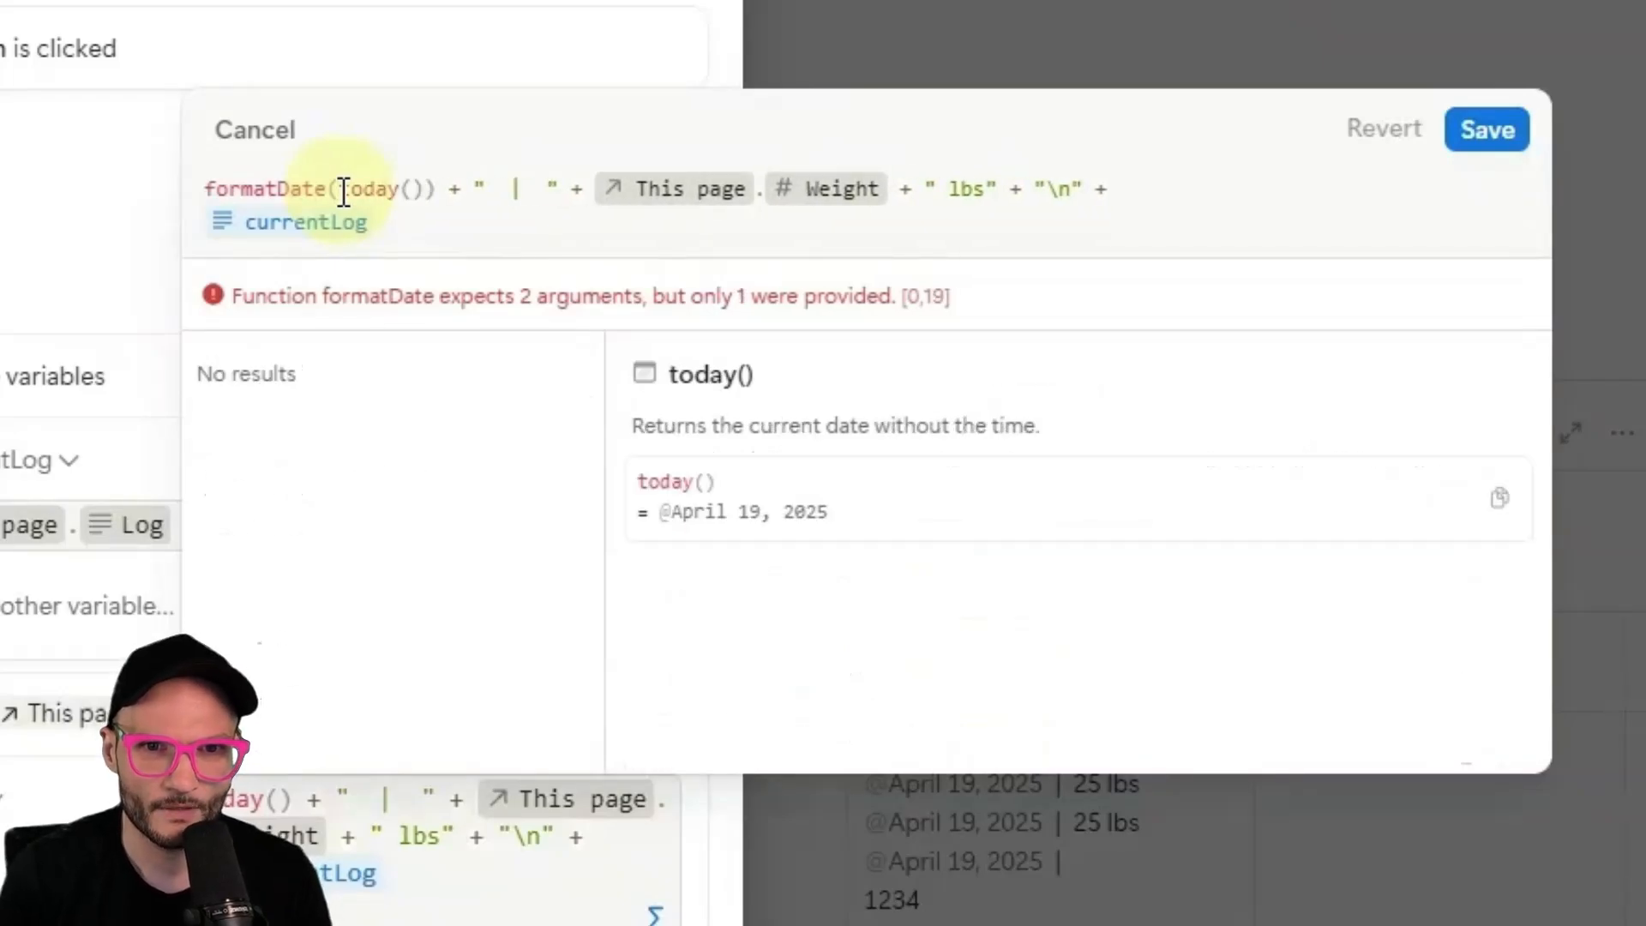
type(", ")
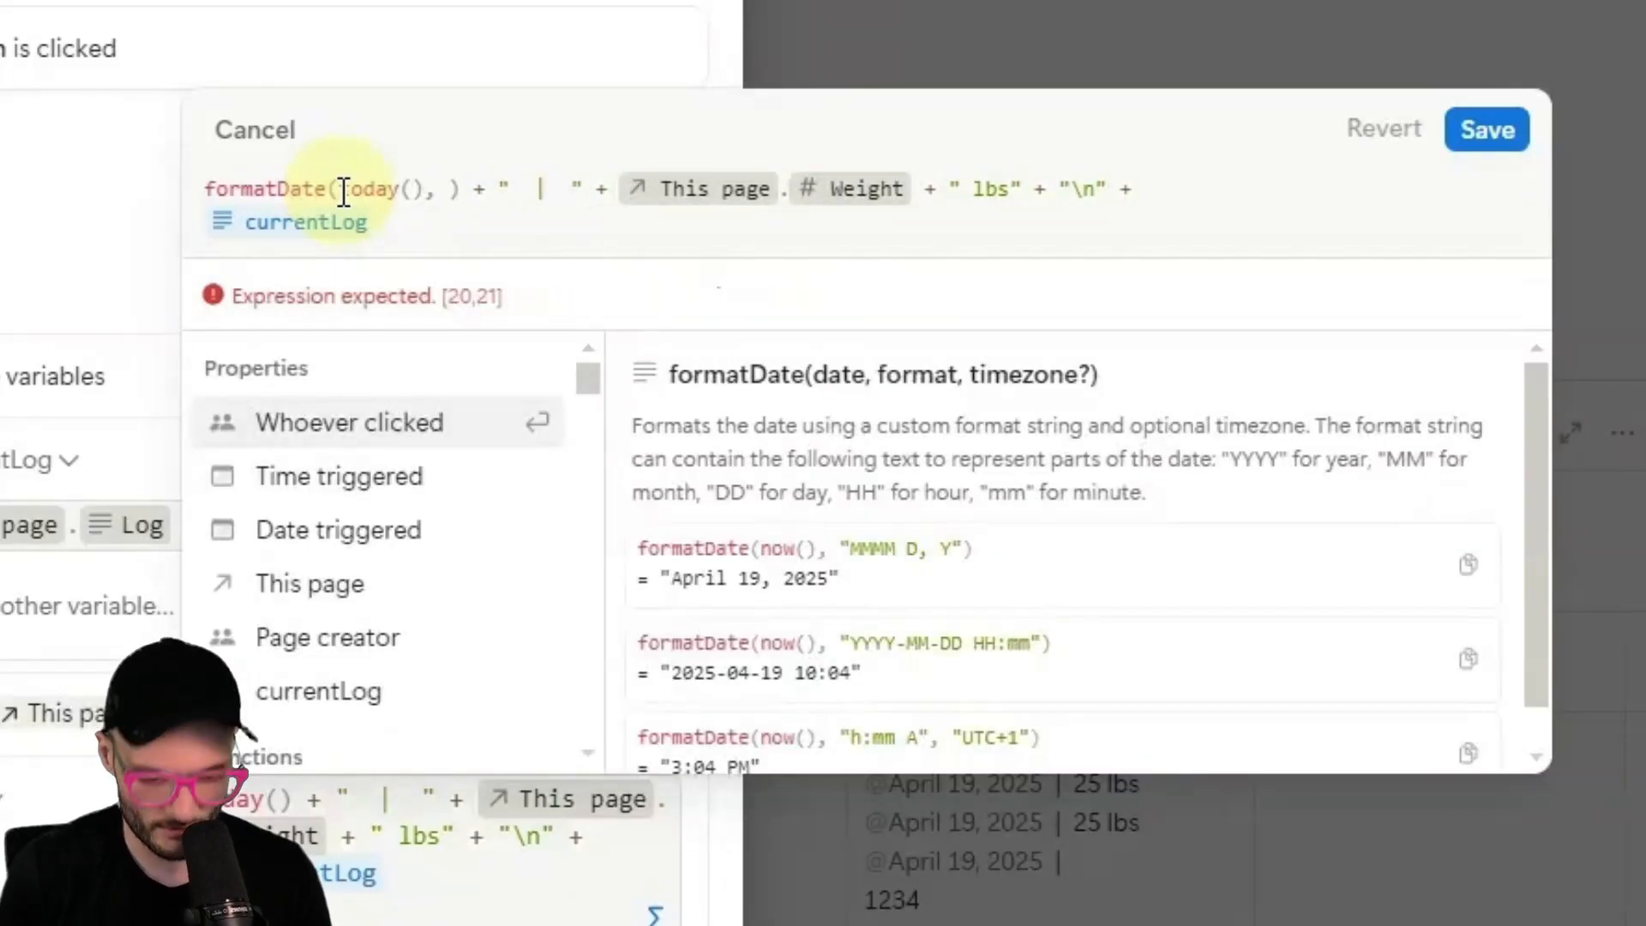
type("\"\"")
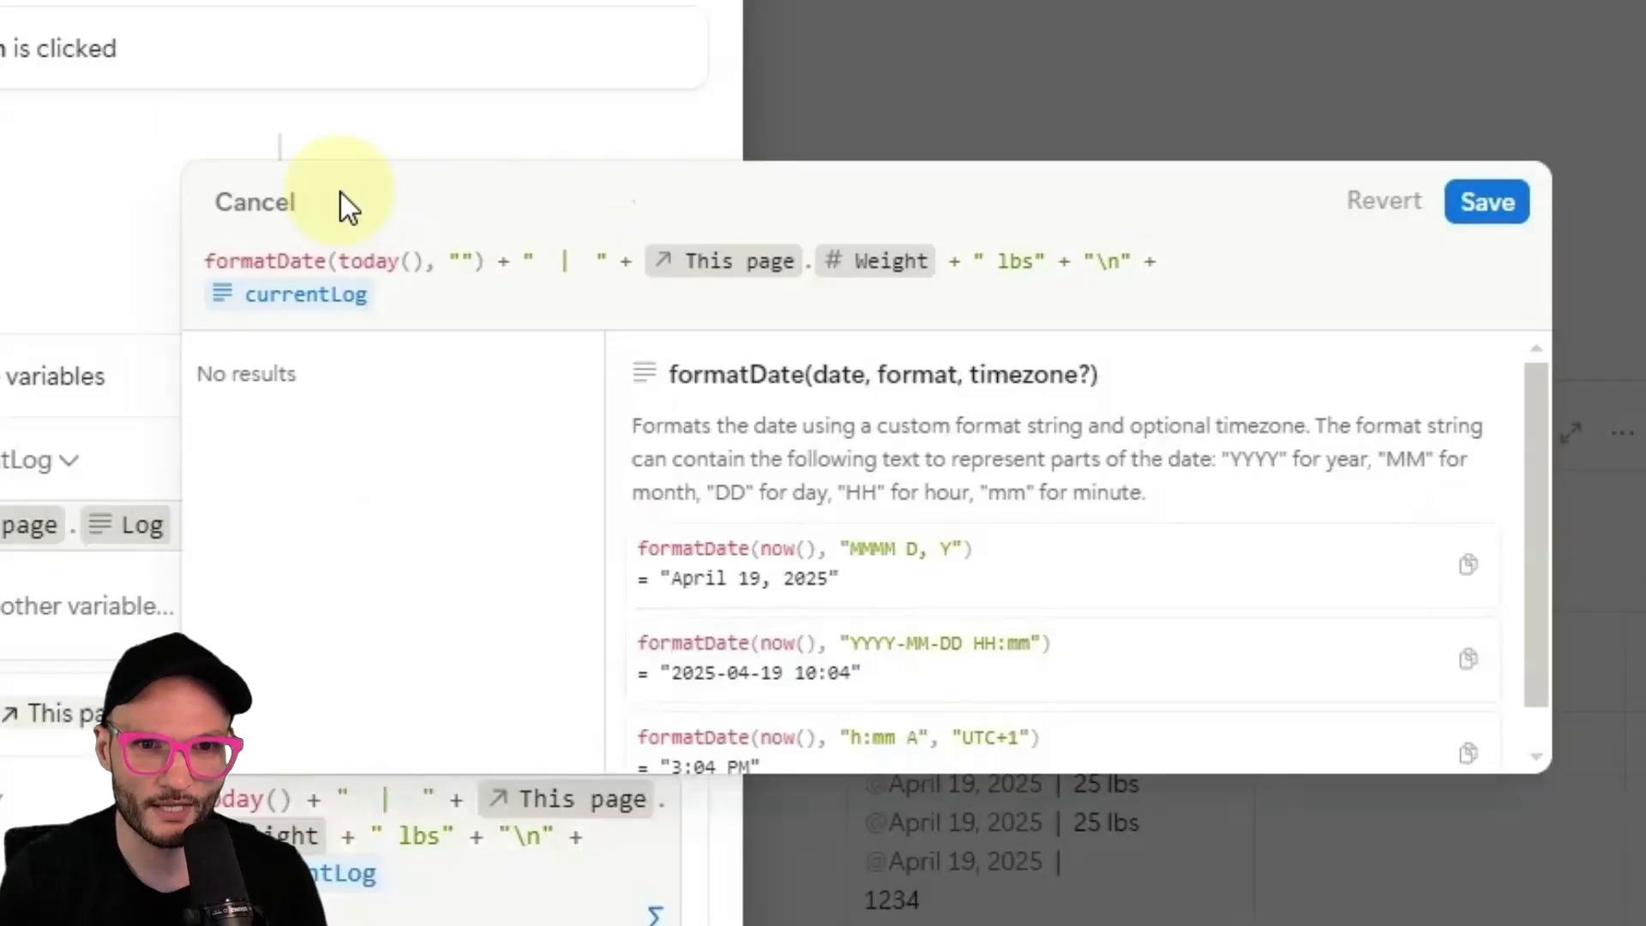
type("MM/DD/")
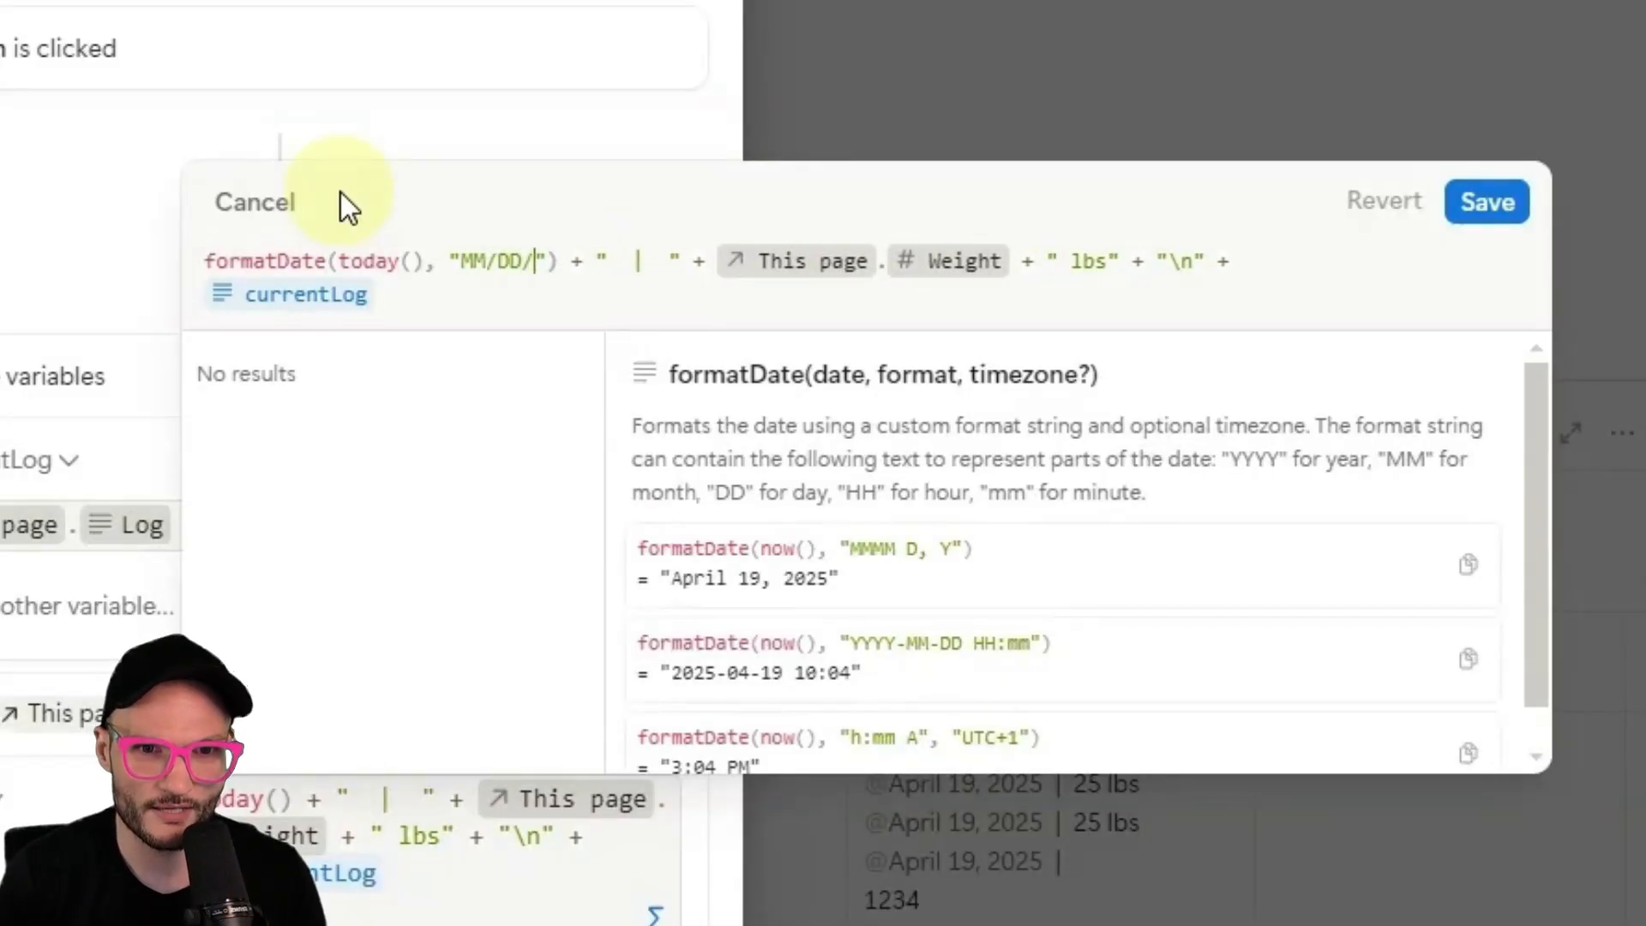
type("YY")
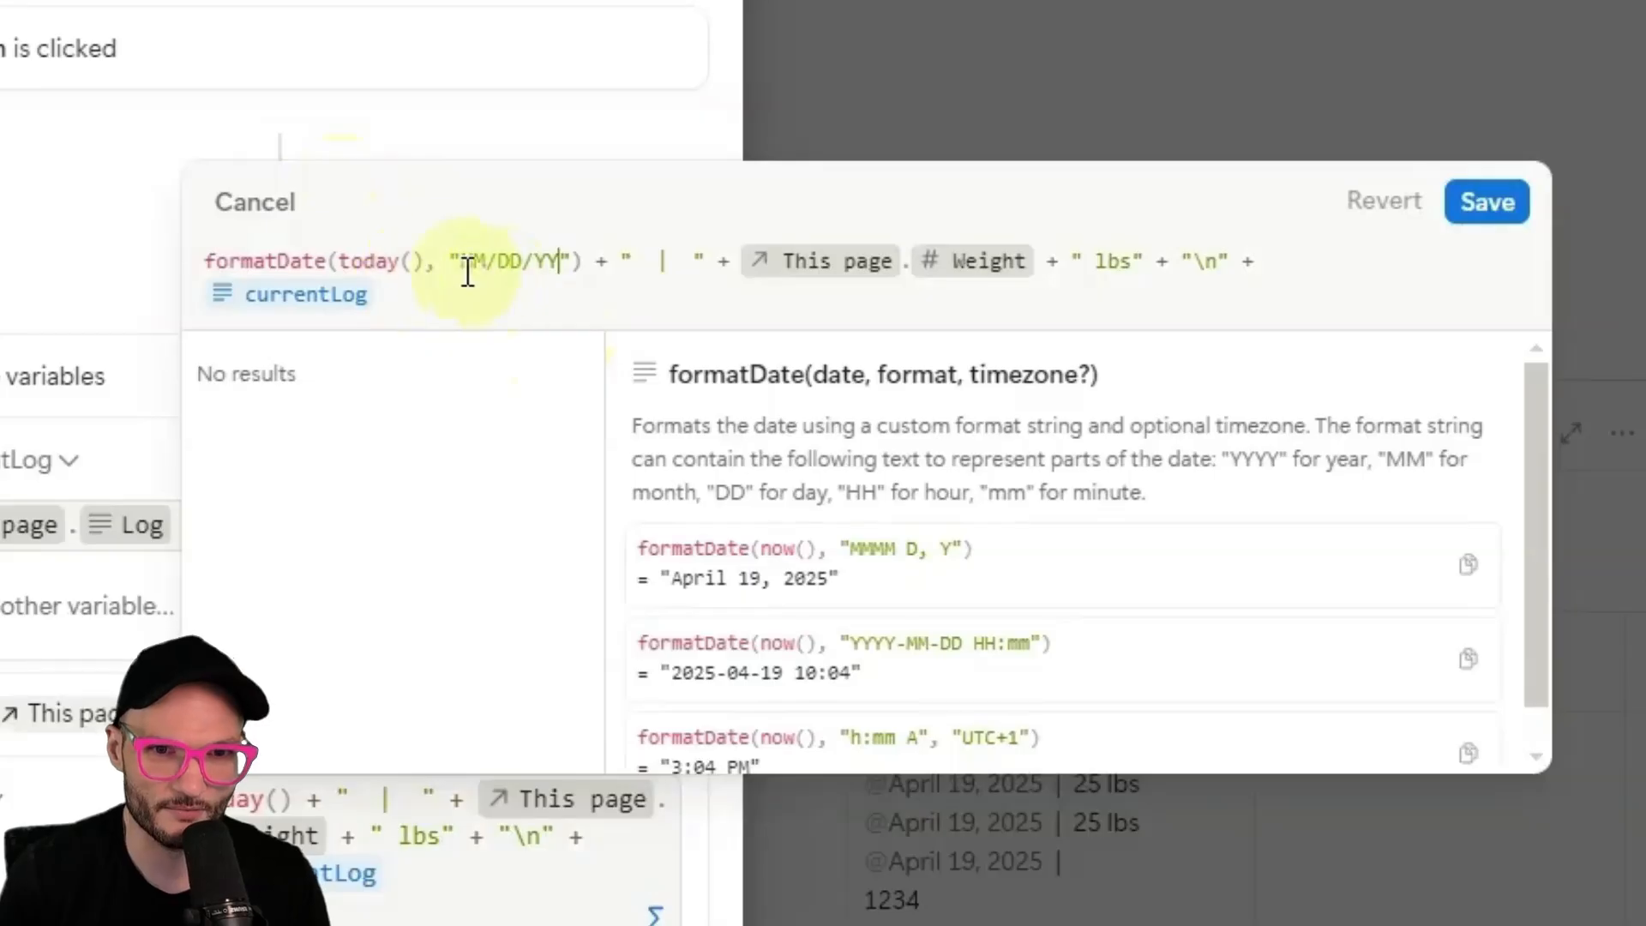
left_click(1488, 203)
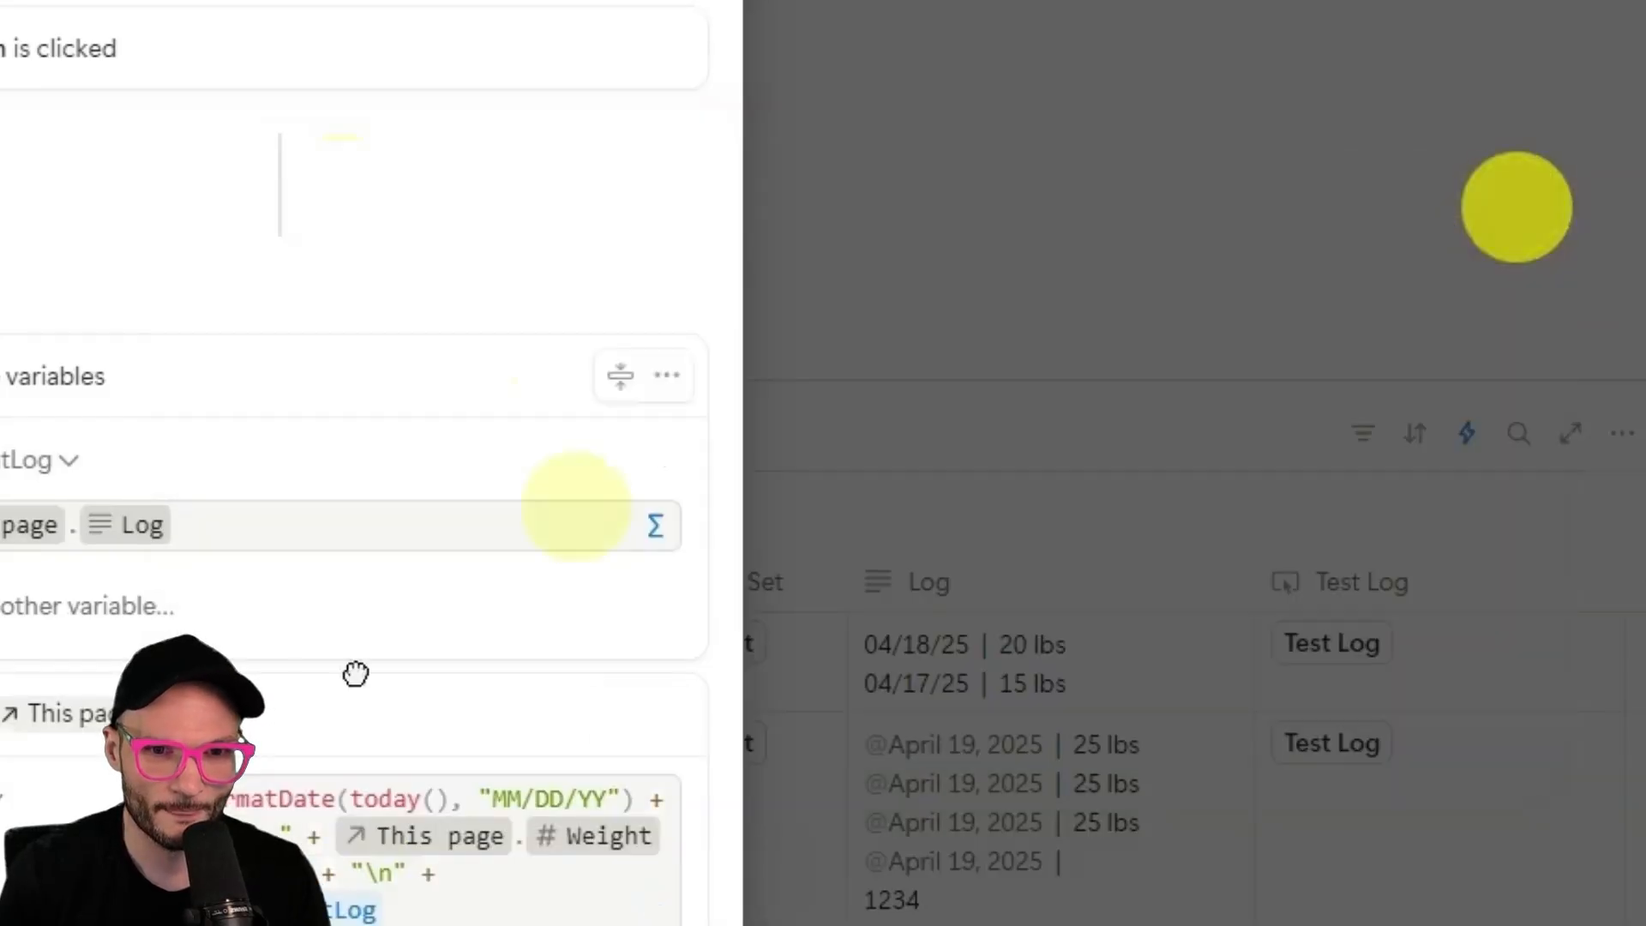
Close the automation editor and run Test Log for the second and third exercises.
key("Escape")
left_click(1345, 750)
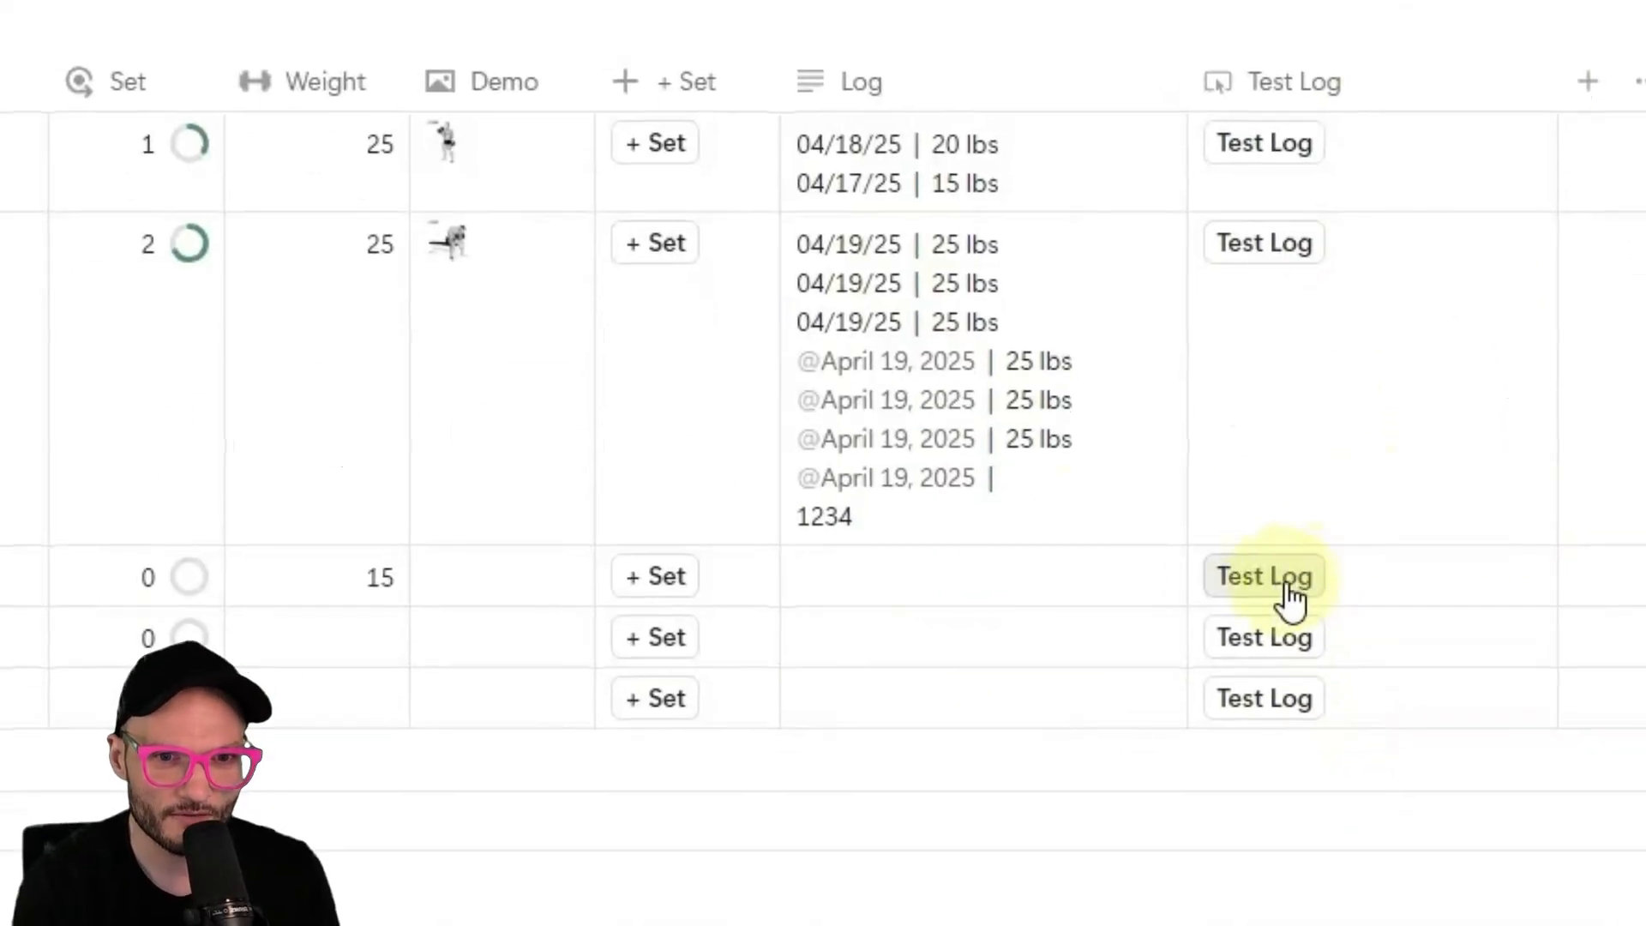
left_click(1289, 592)
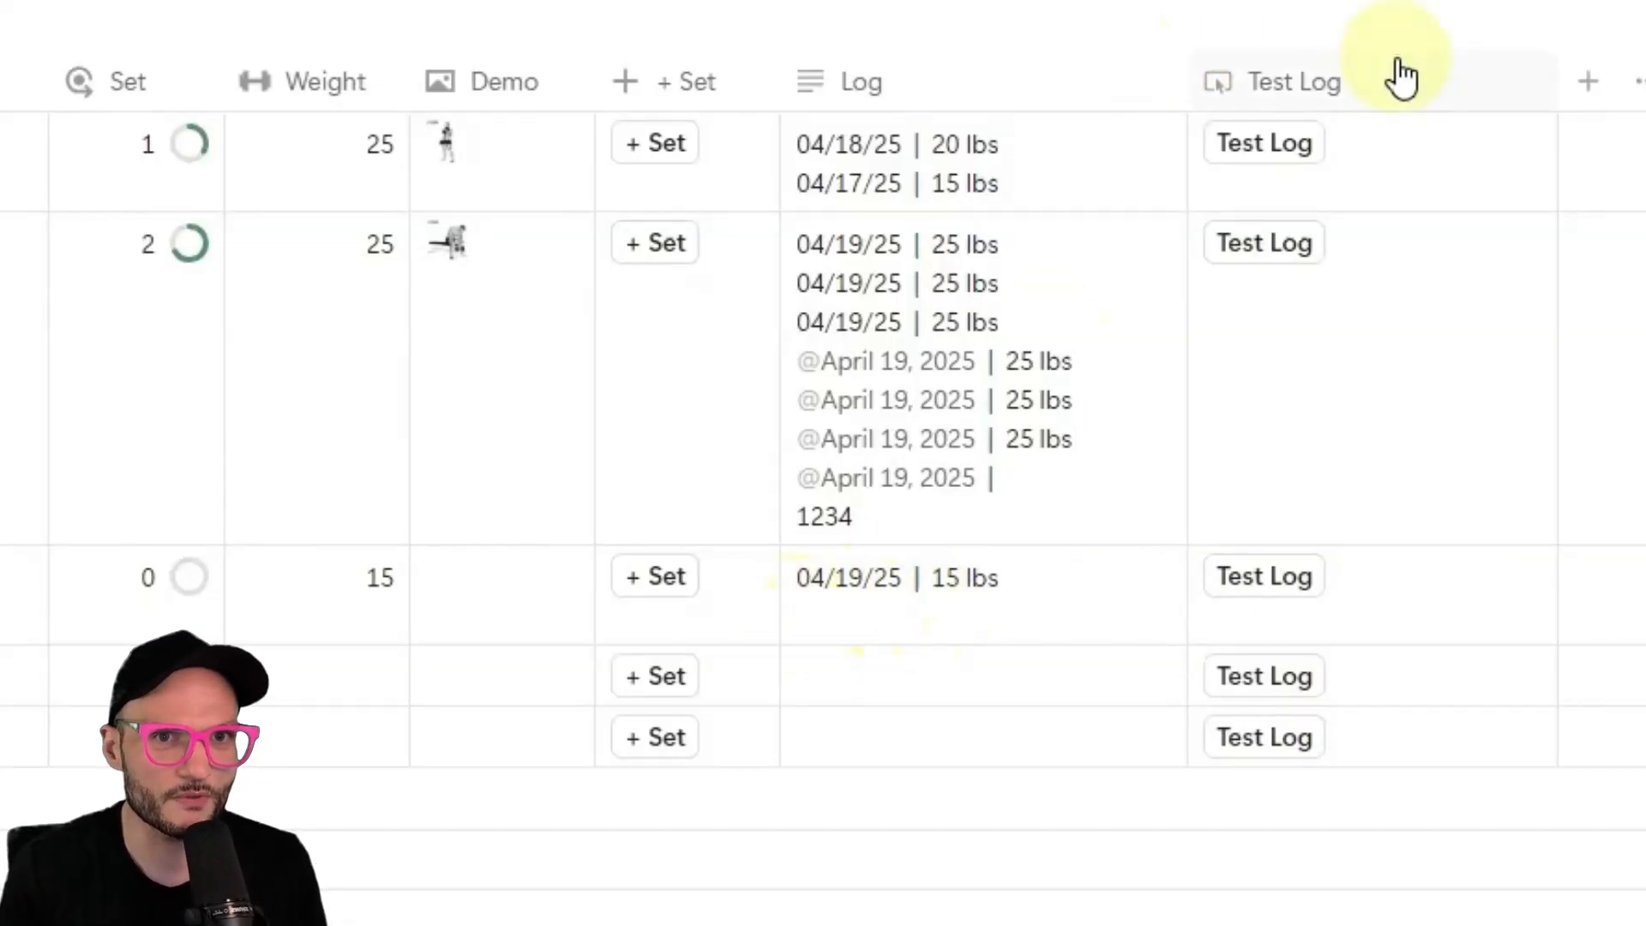
Reopen the Test Log button's Log formula and examine its "\n" line break segment.
left_click(1318, 82)
left_click(1400, 281)
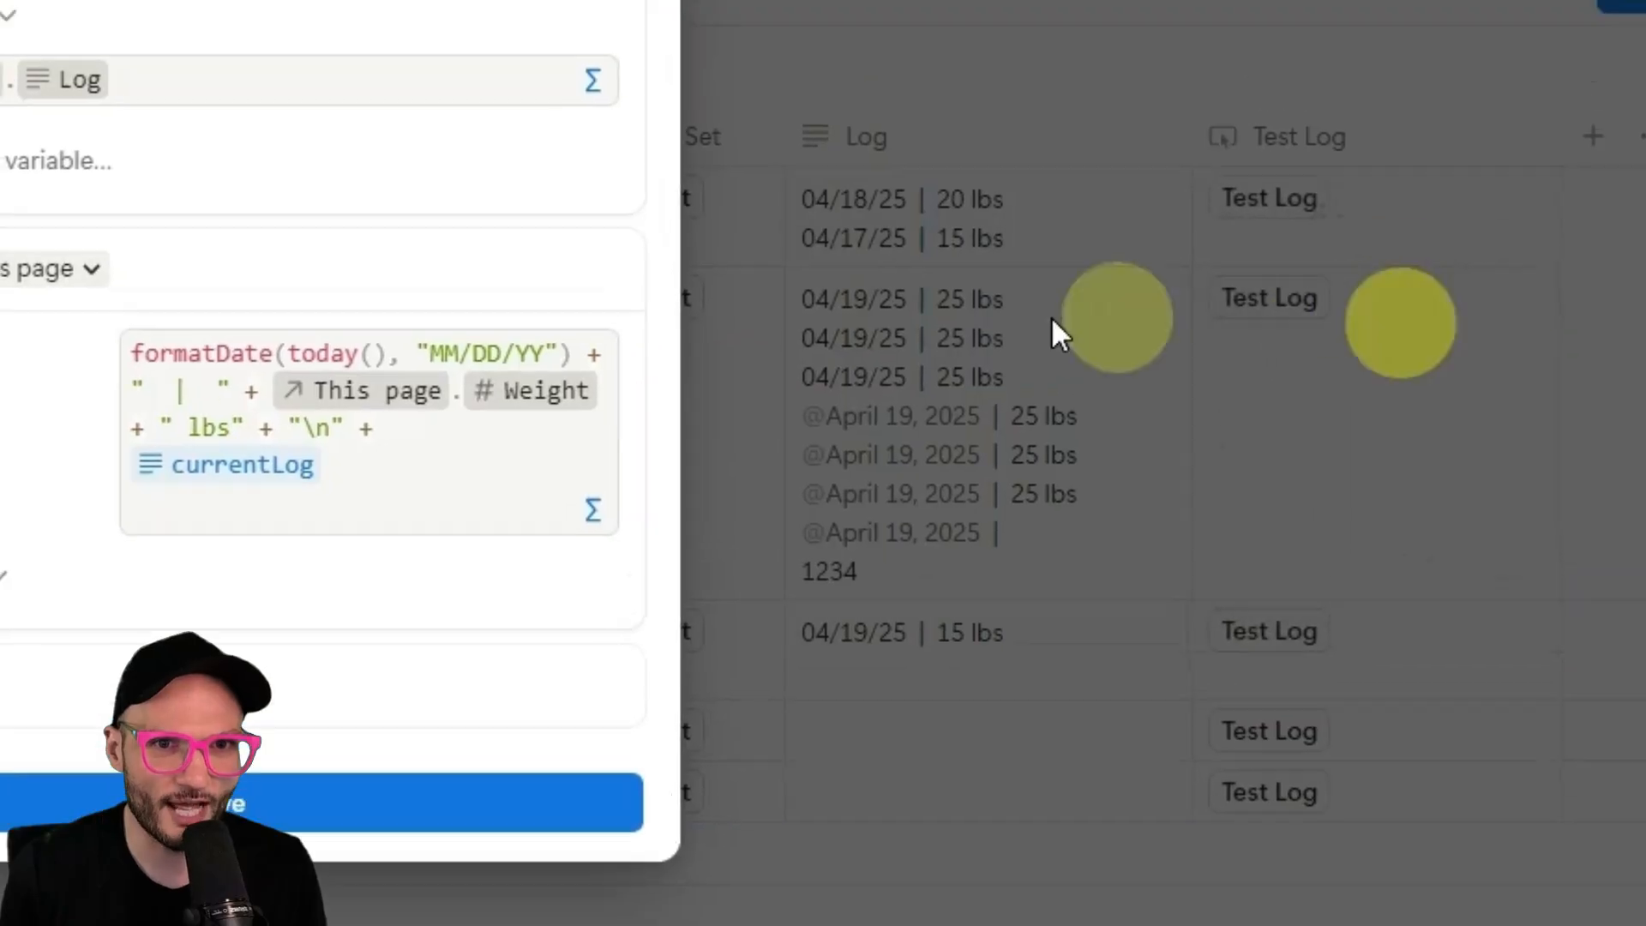
left_click(396, 857)
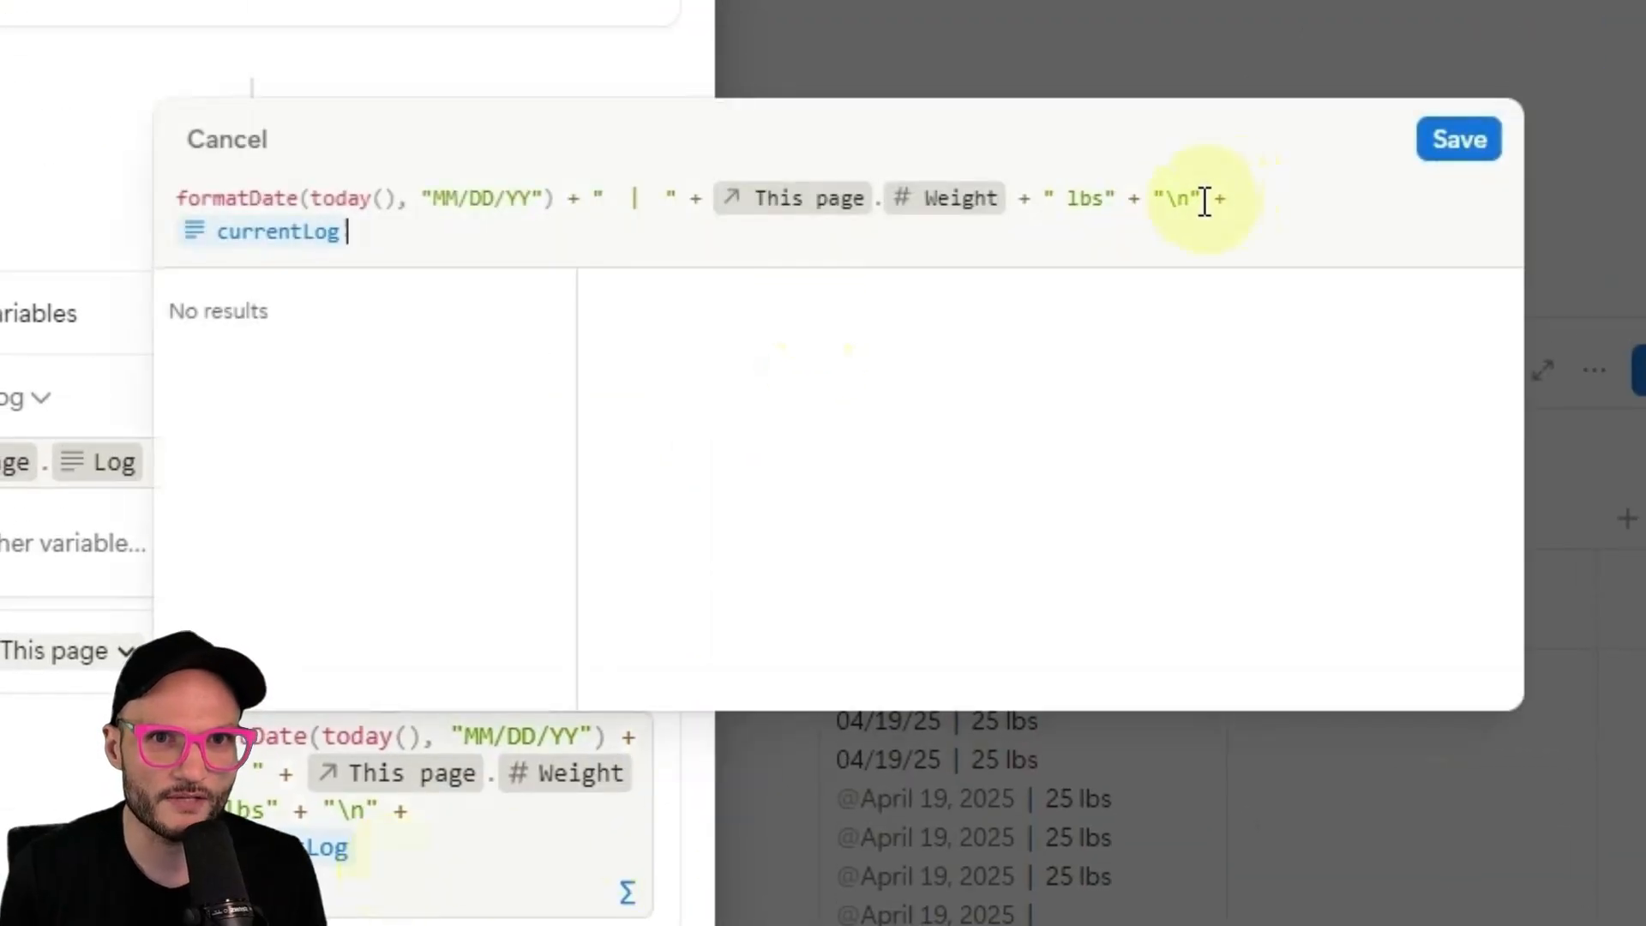
left_click_drag(1203, 200, 1155, 199)
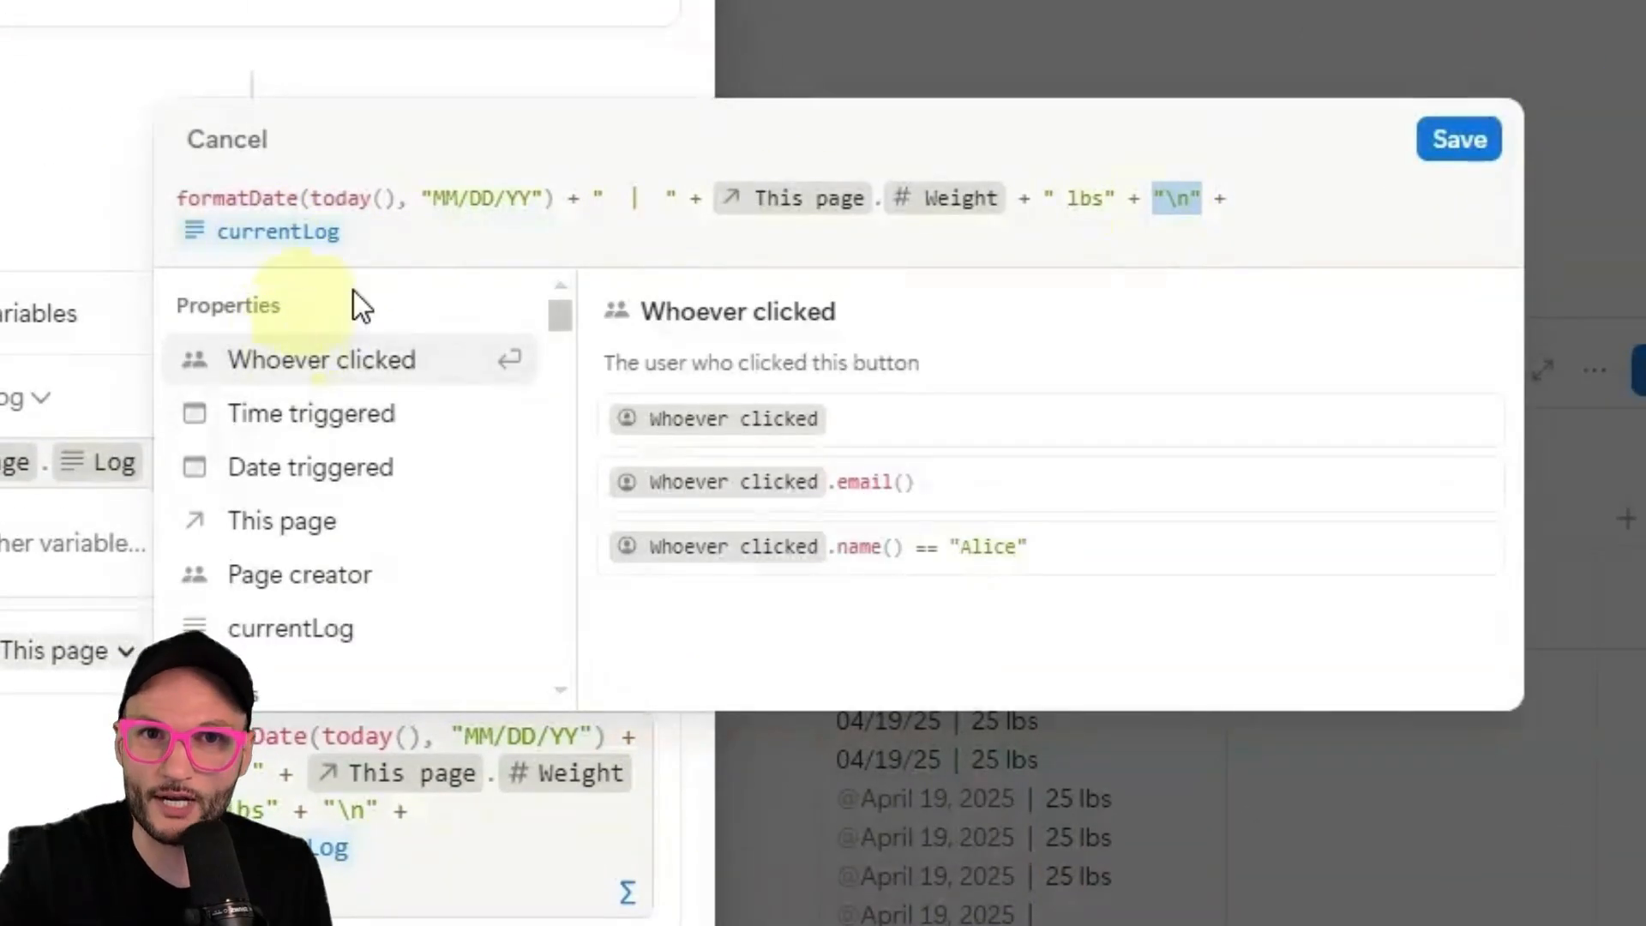
left_click(1155, 187)
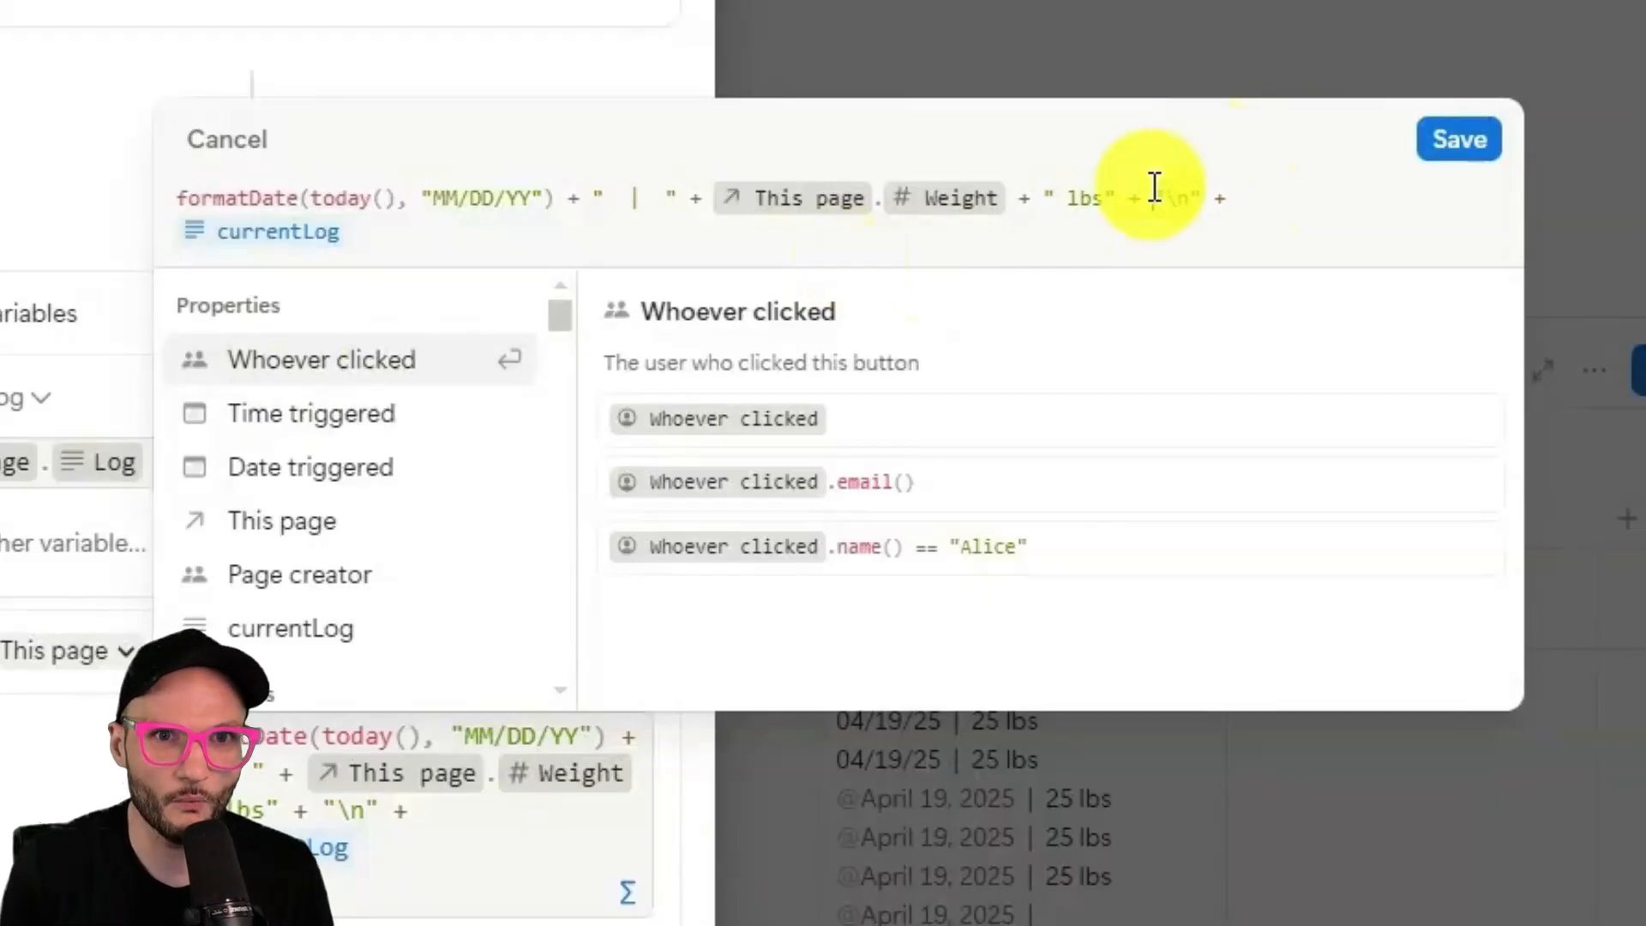
double_click(1192, 195)
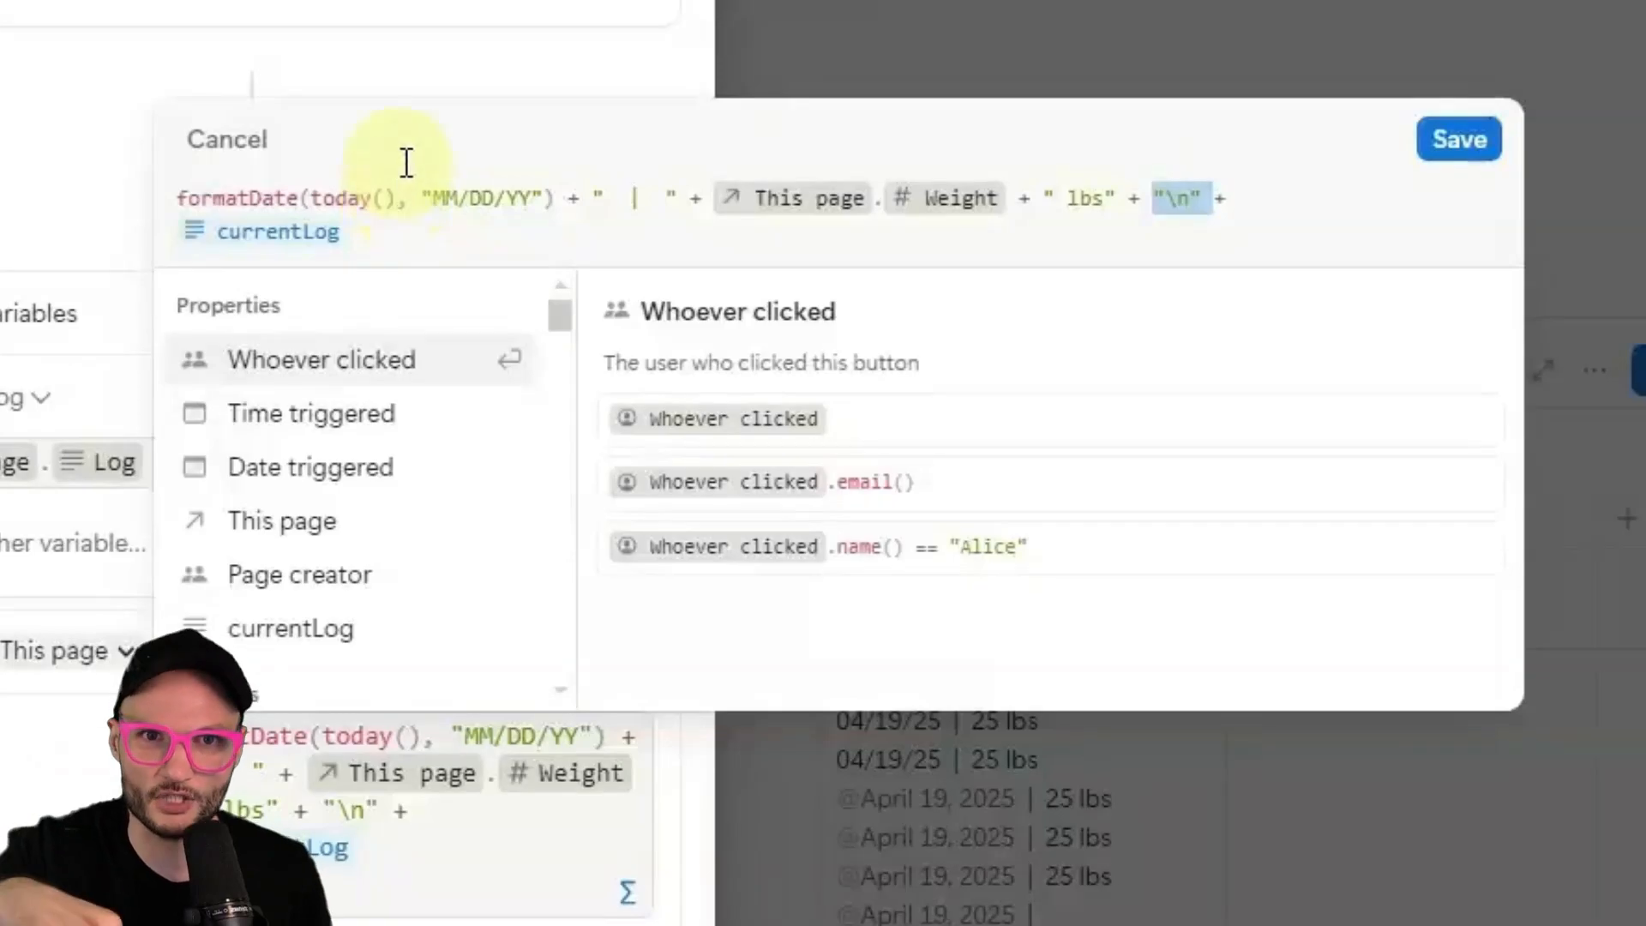
Add an empty if() function below the Log formula and delete the existing expression above it.
left_click(444, 232)
key("shift+Return")
key("shift+Return")
key("shift+Return")
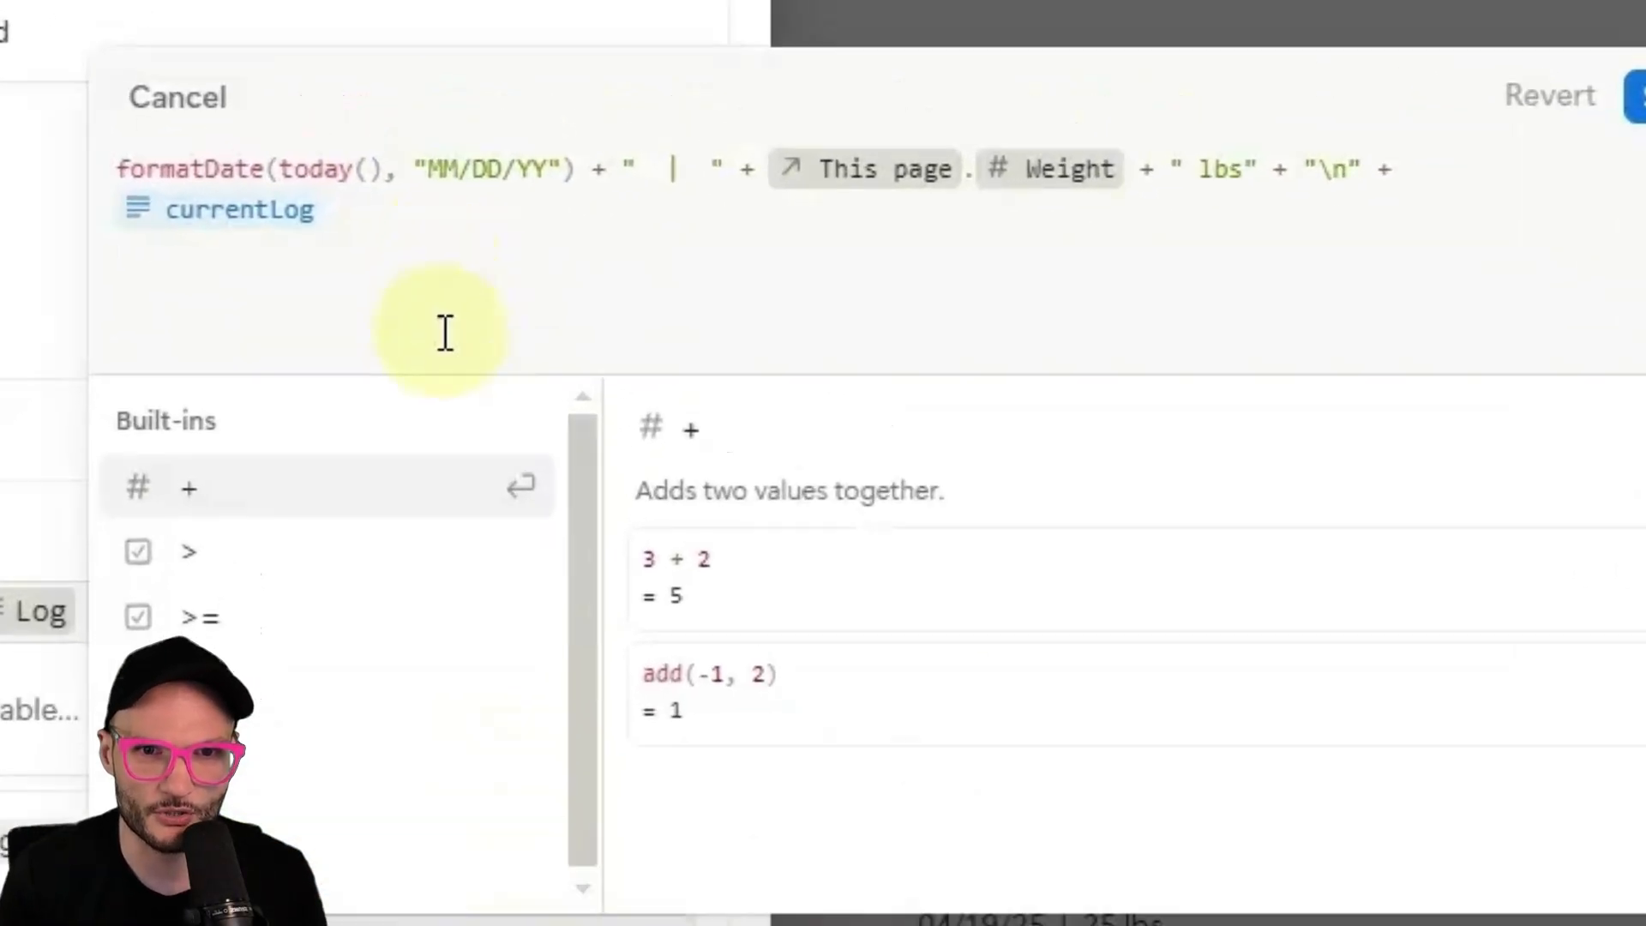
type("if()")
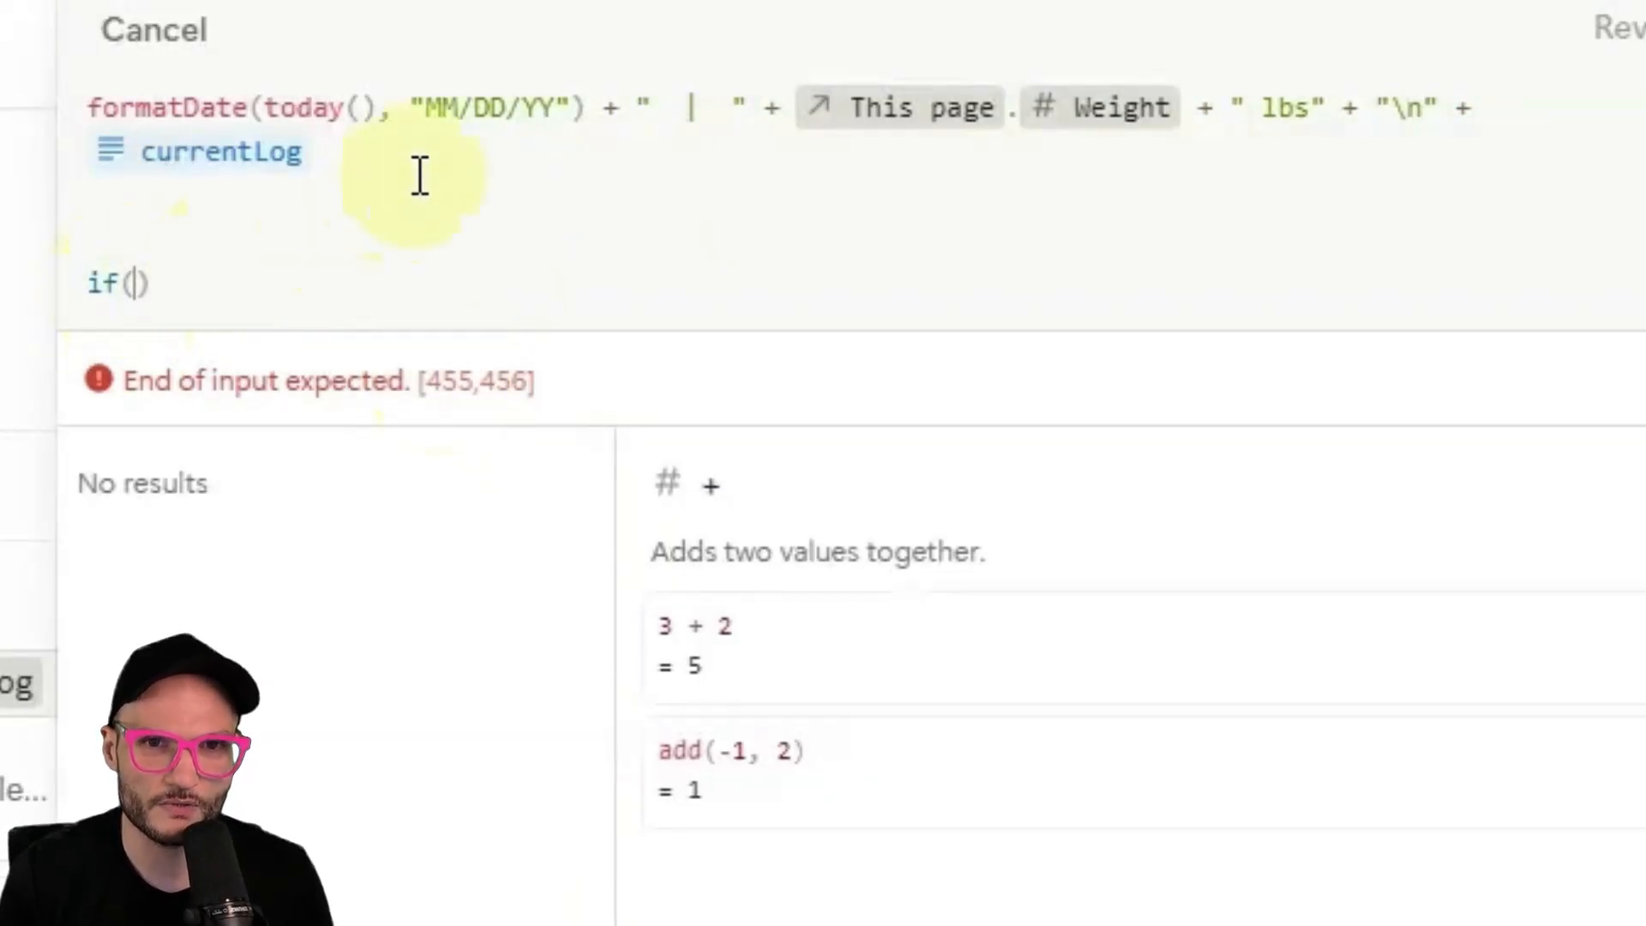
triple_click(511, 130)
key("BackSpace")
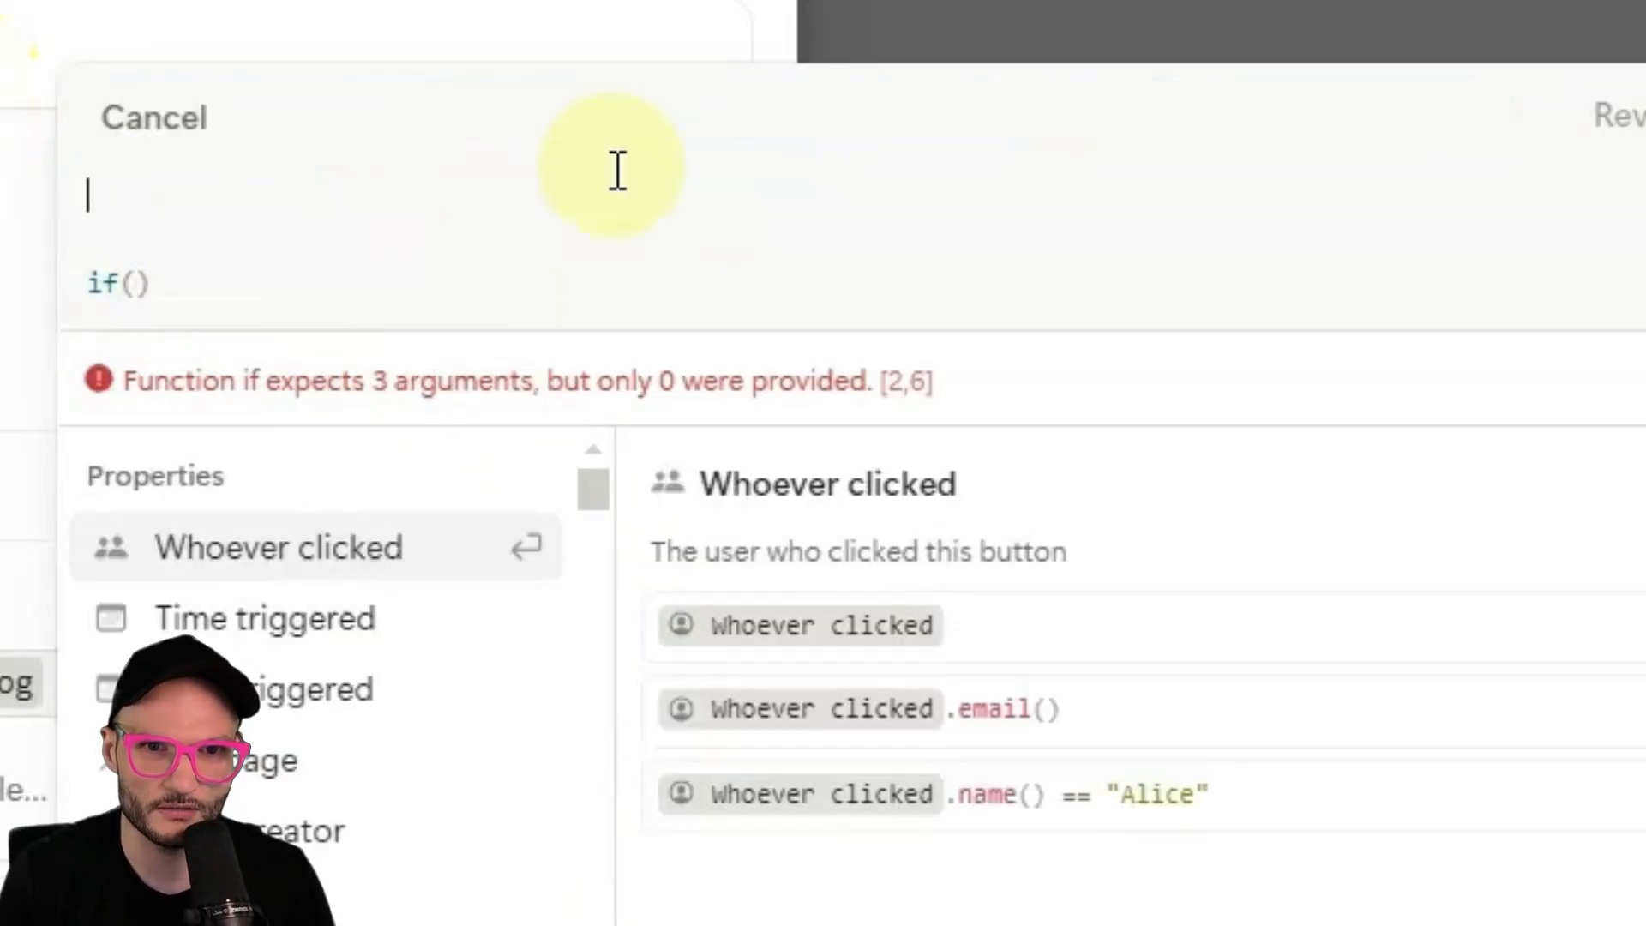
key("Delete")
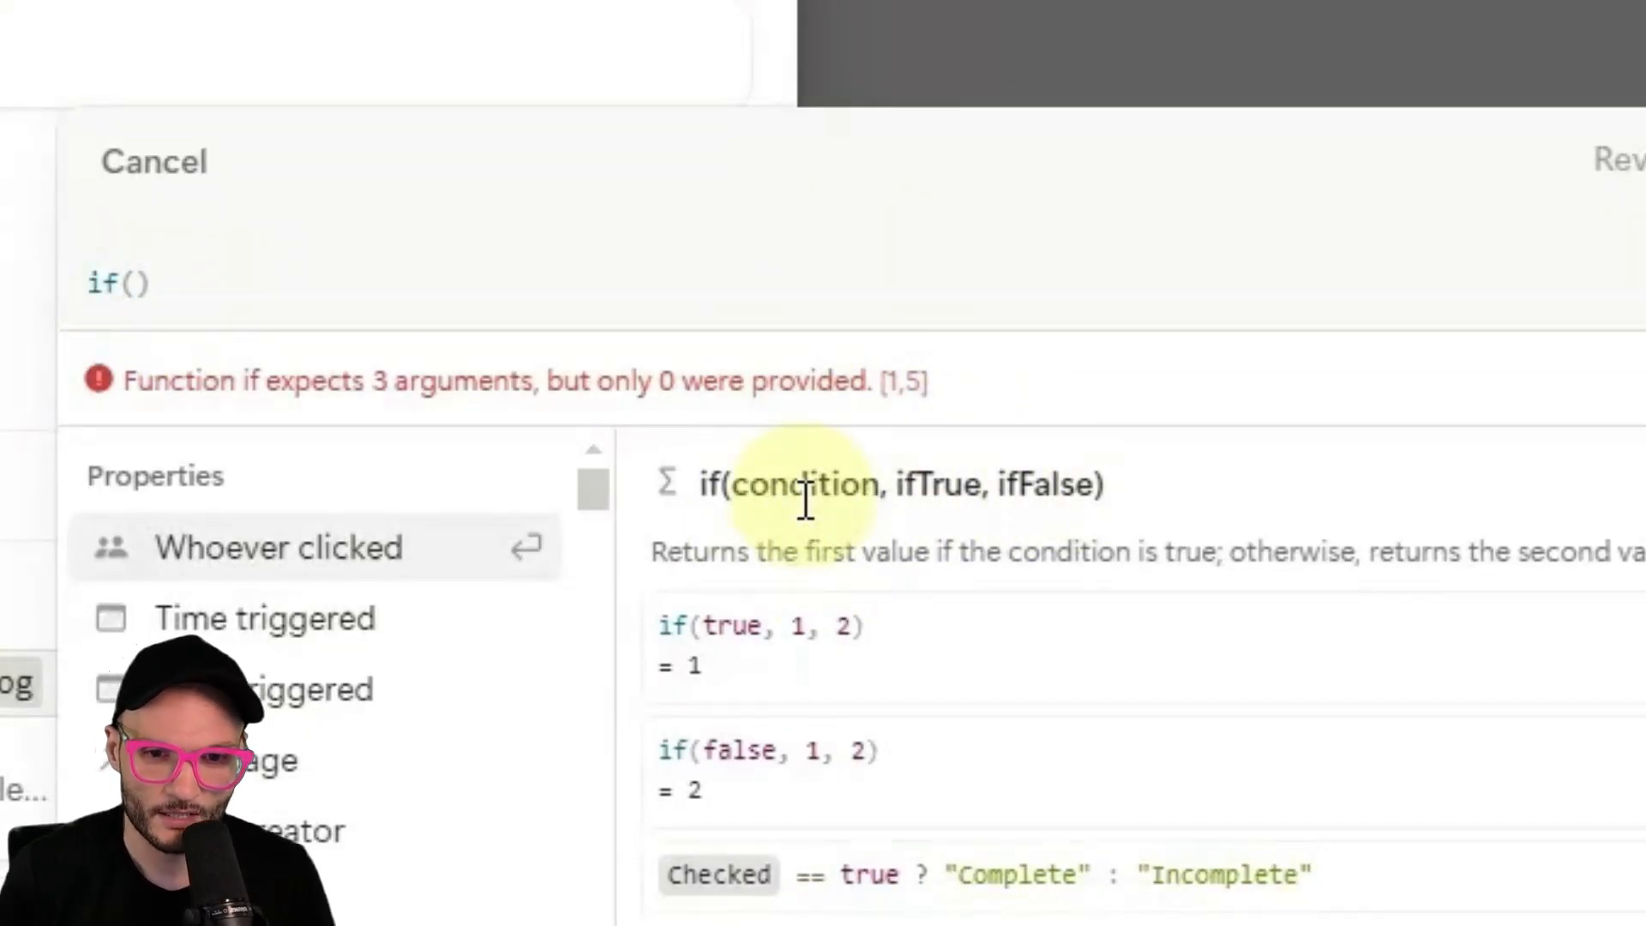
Set the if() condition to This page.Weight>10 and enter a 👍 emoji as the value when true.
left_click(434, 785)
type(".")
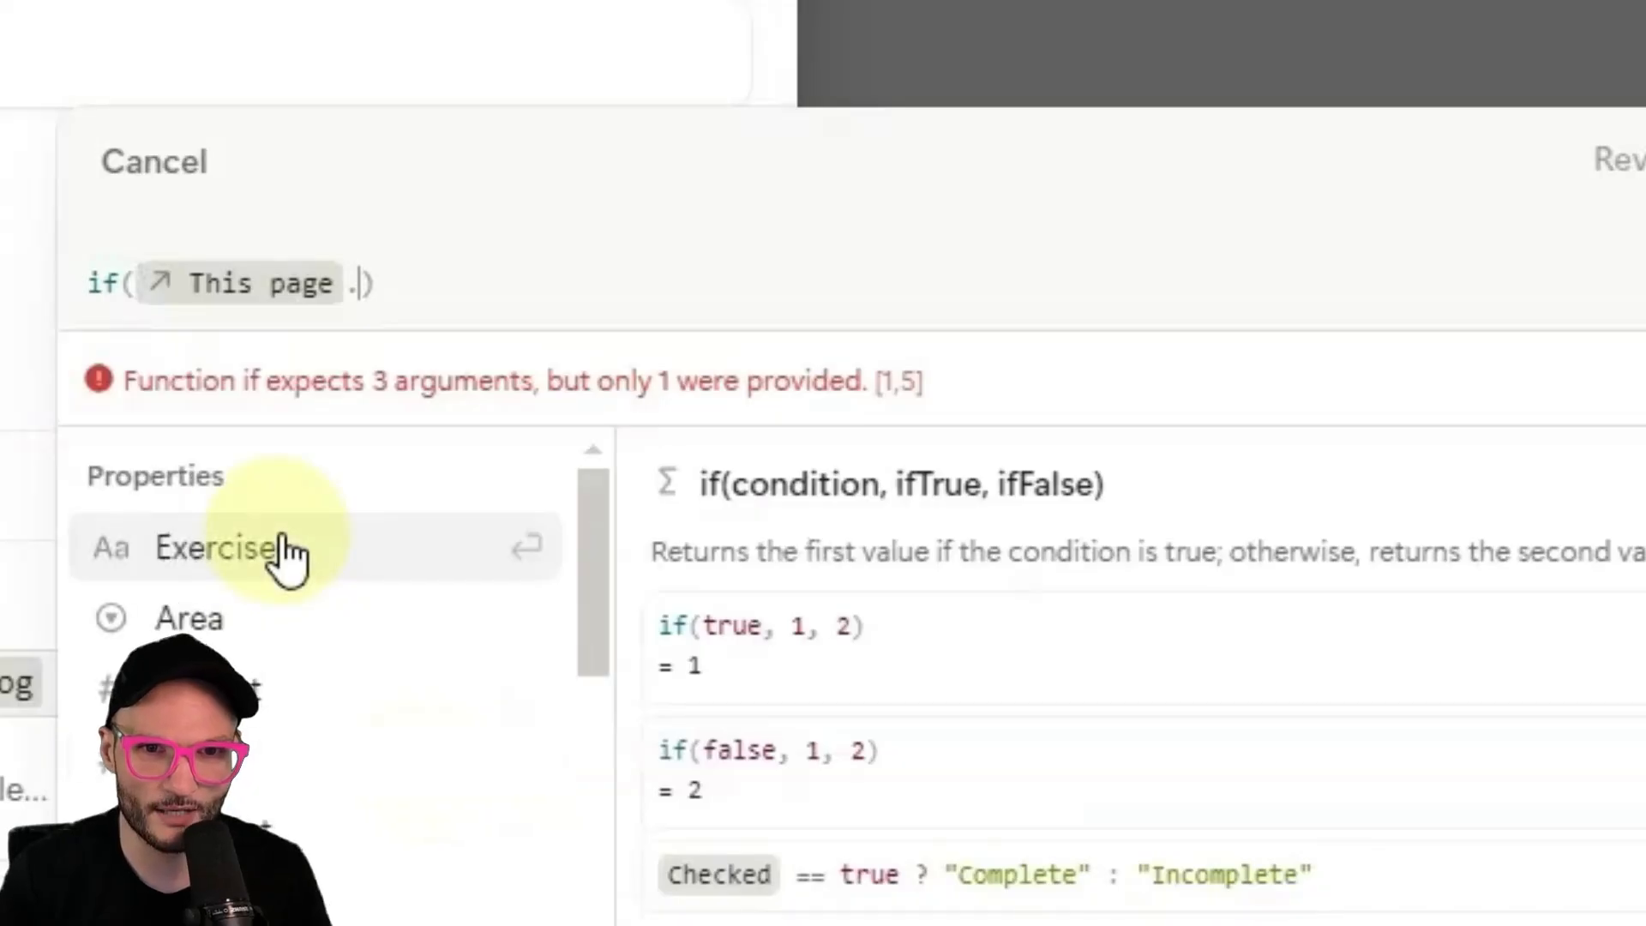
type("weight>")
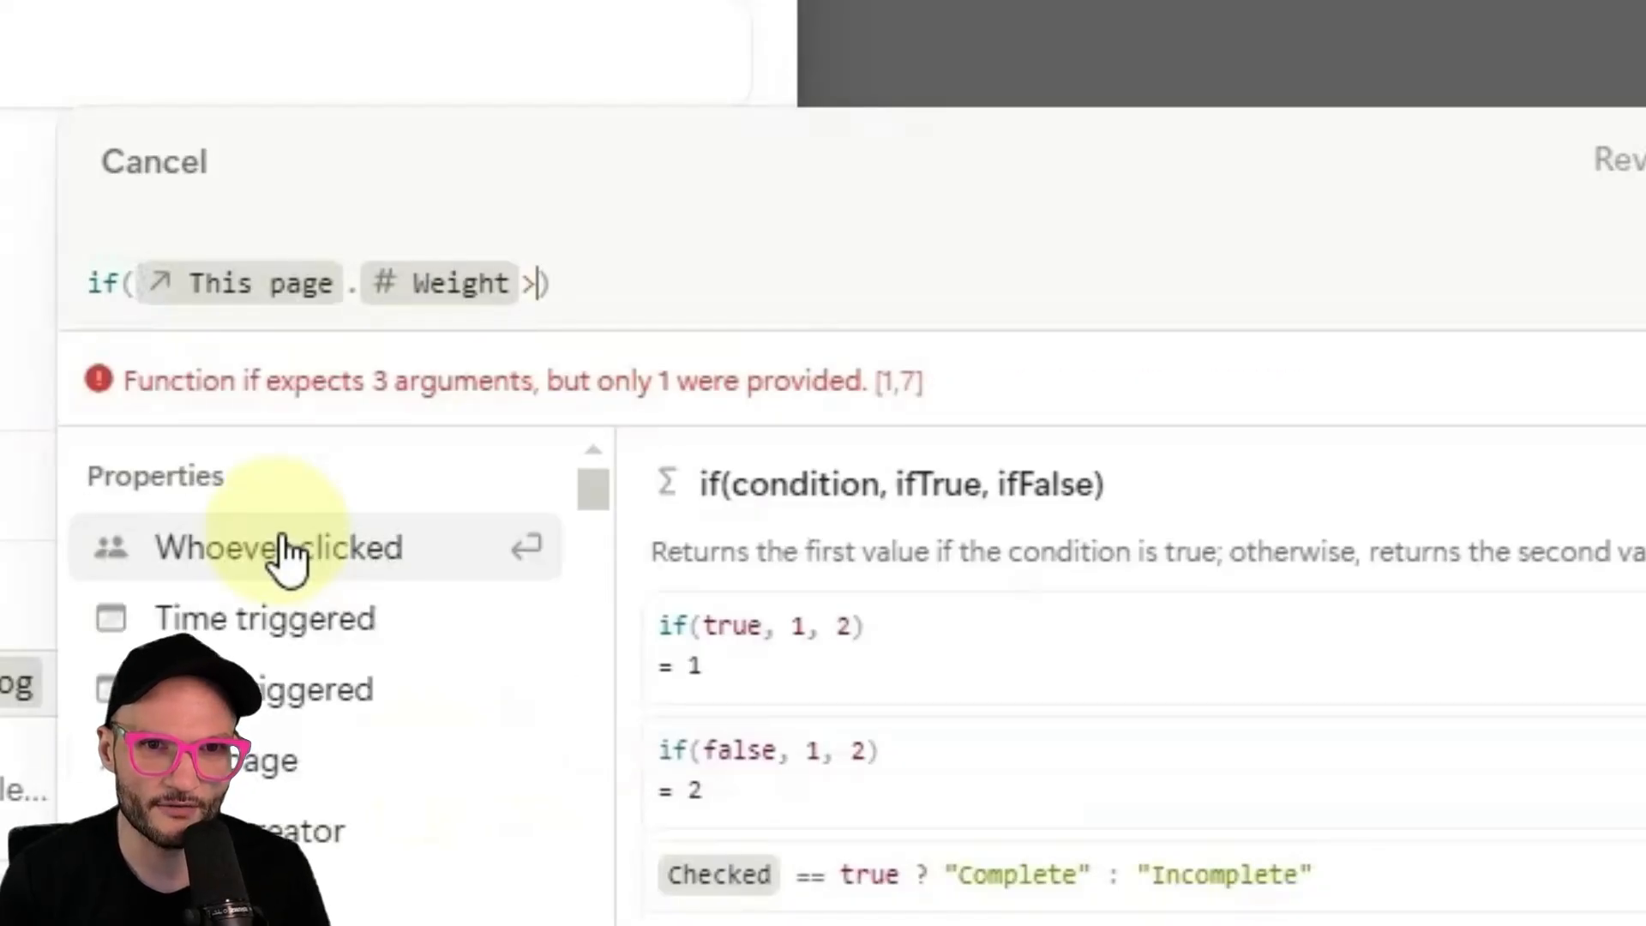
type("10, ")
type("\":thumb")
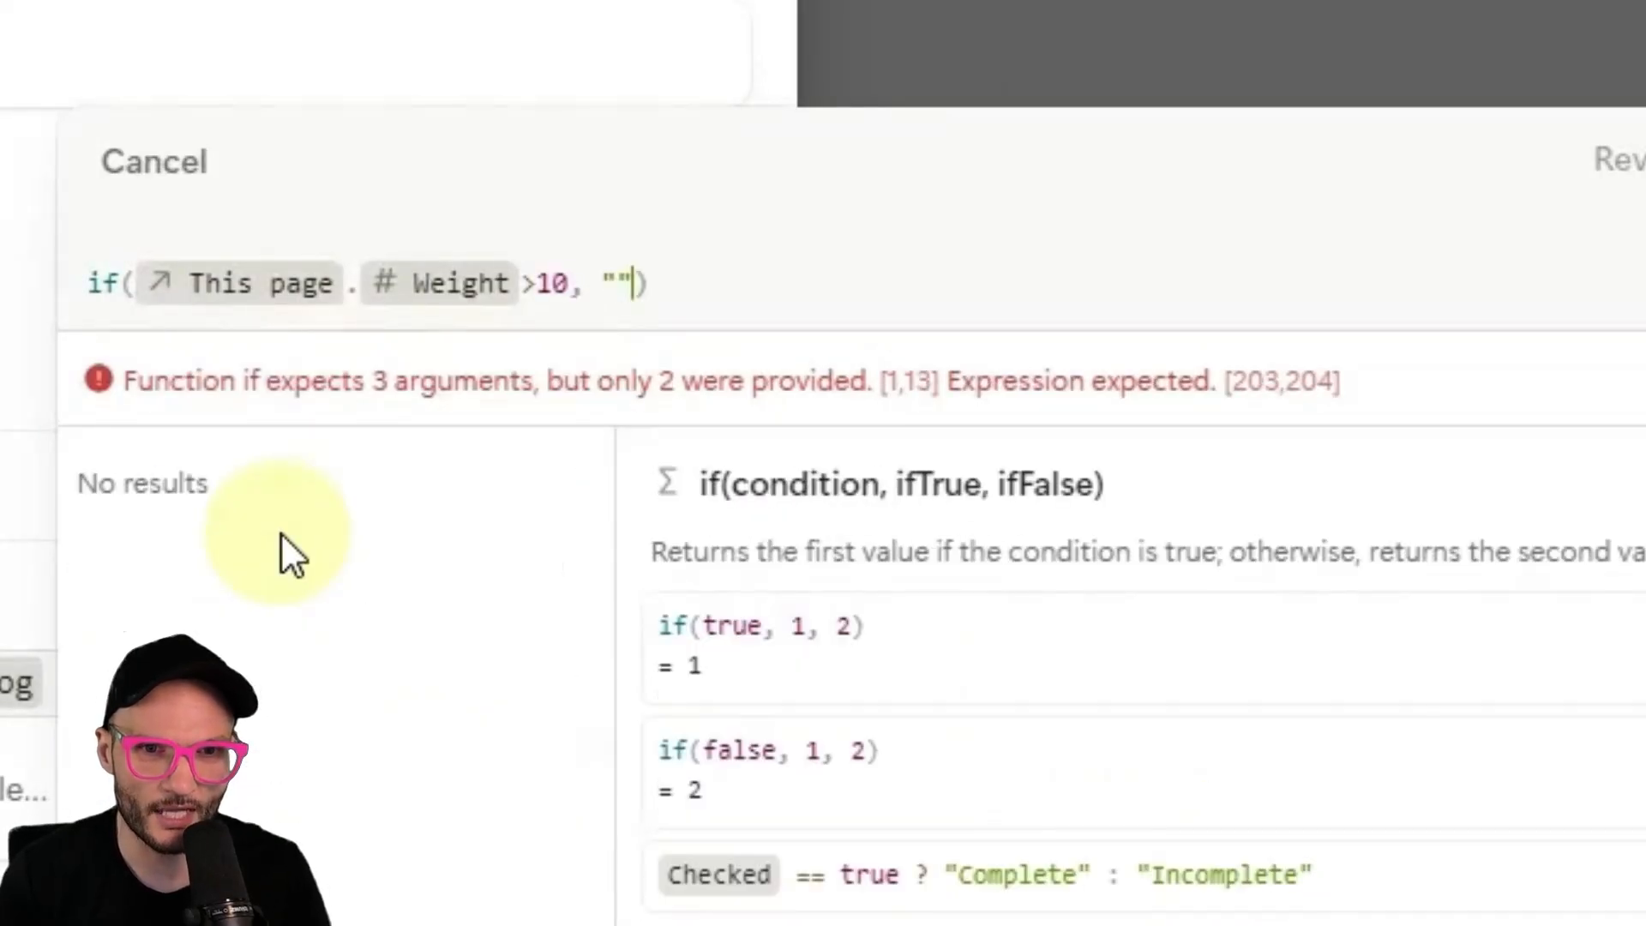
key("Return")
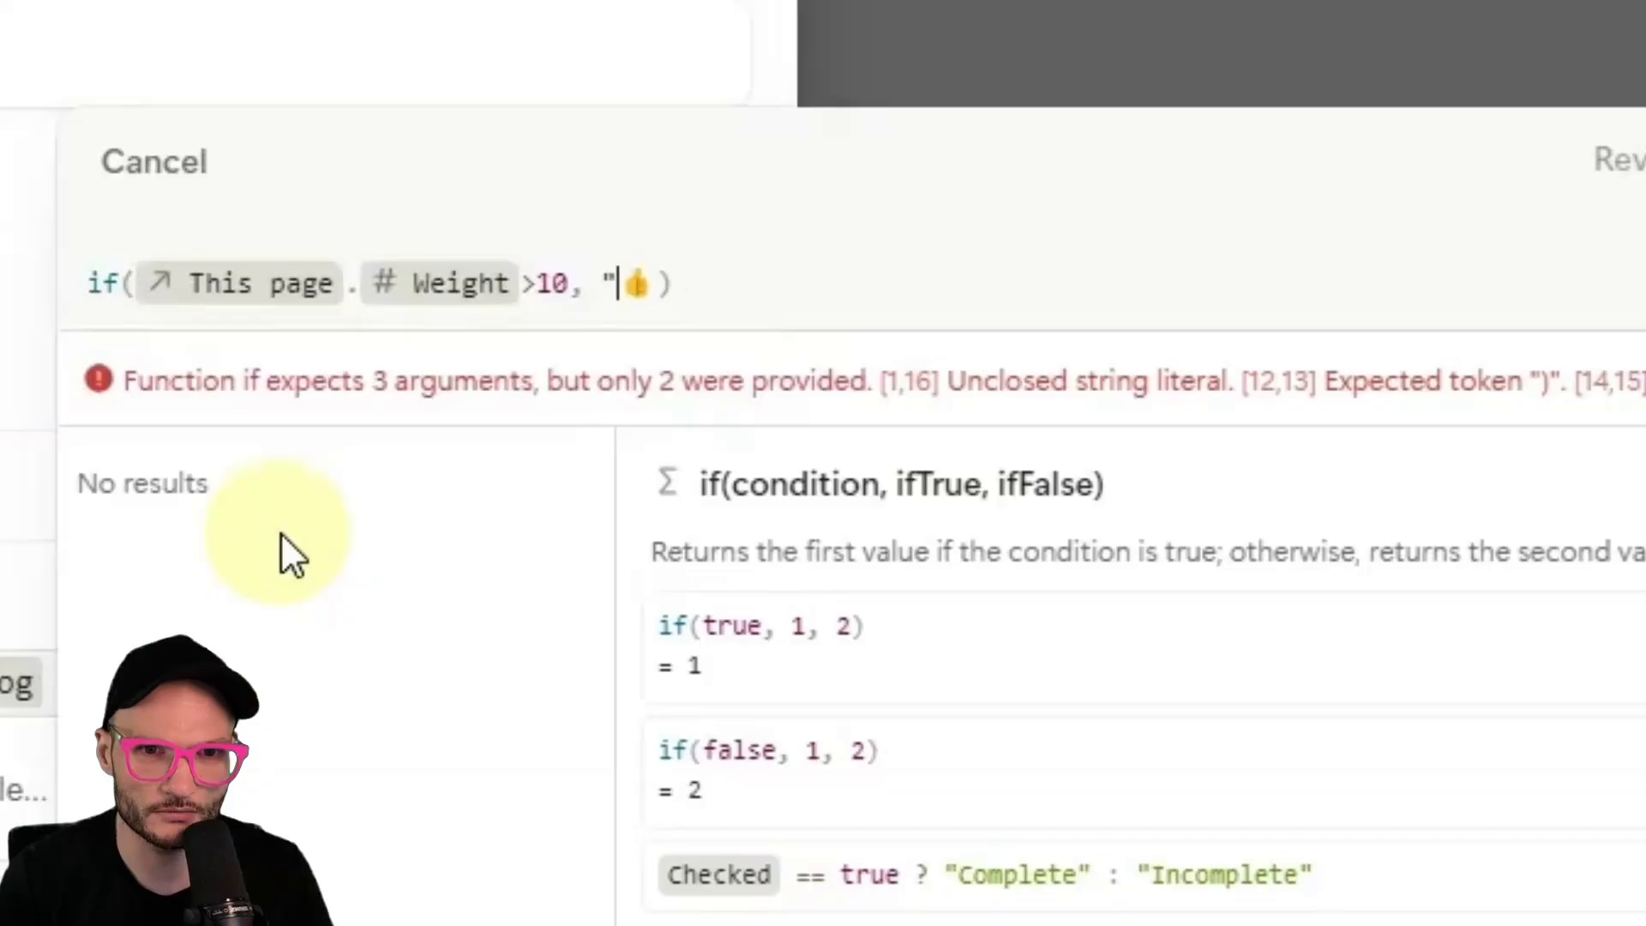
Add "❌" as the value when false in the if() function, closing the quotes around both emojis.
type("\", ;")
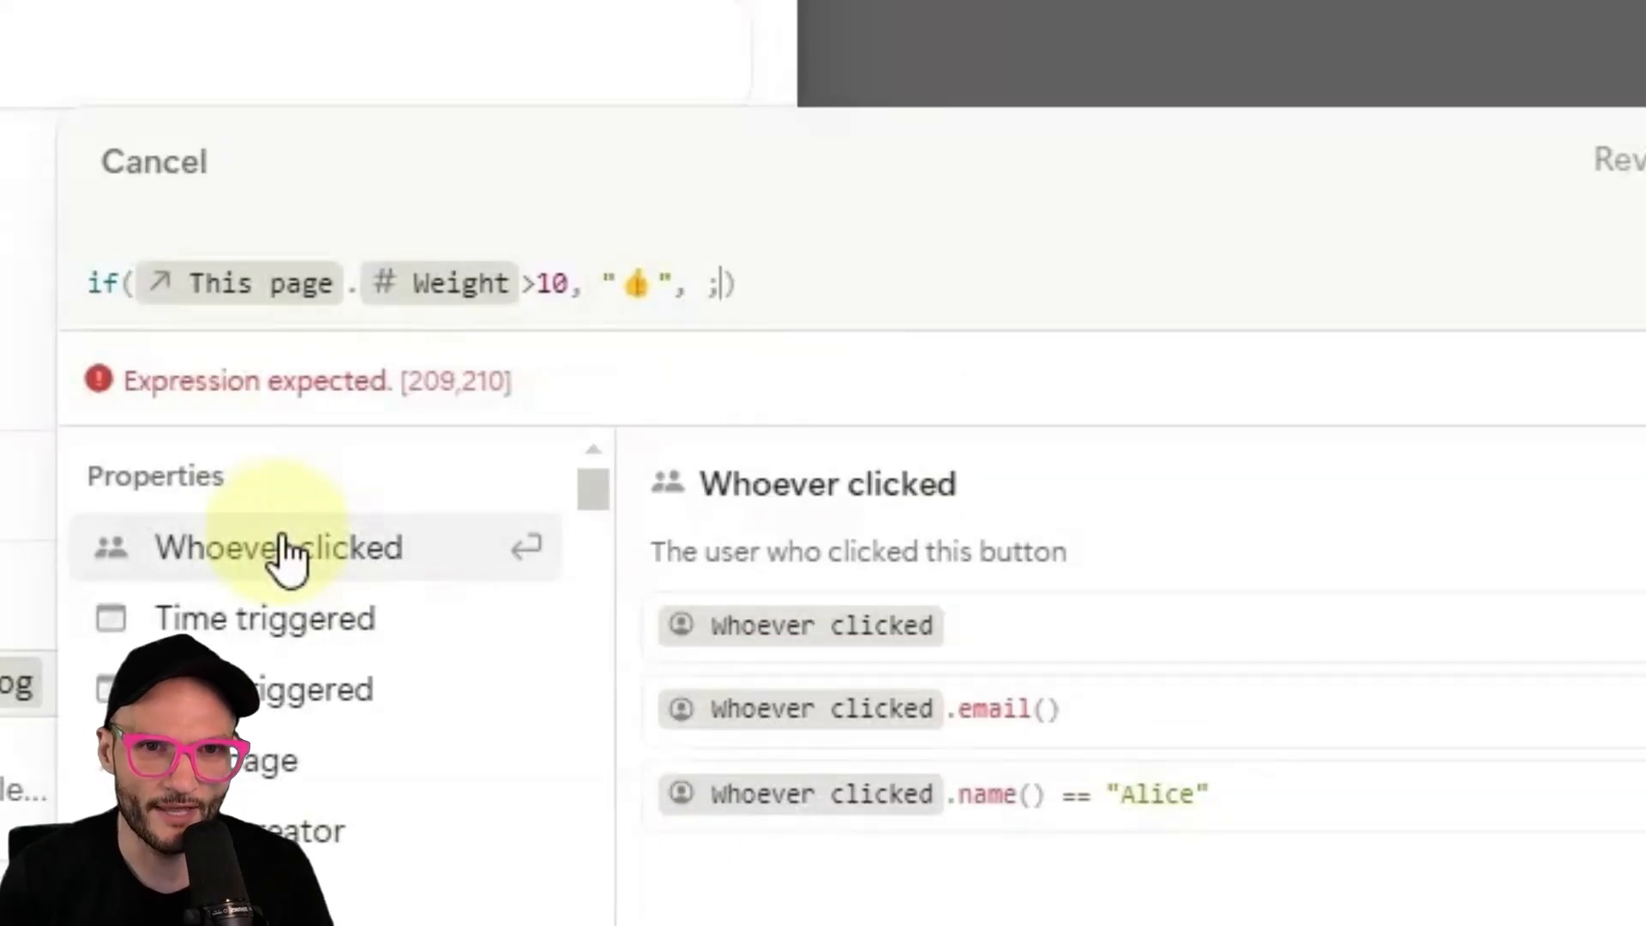
type("x")
key("Left")
type(":")
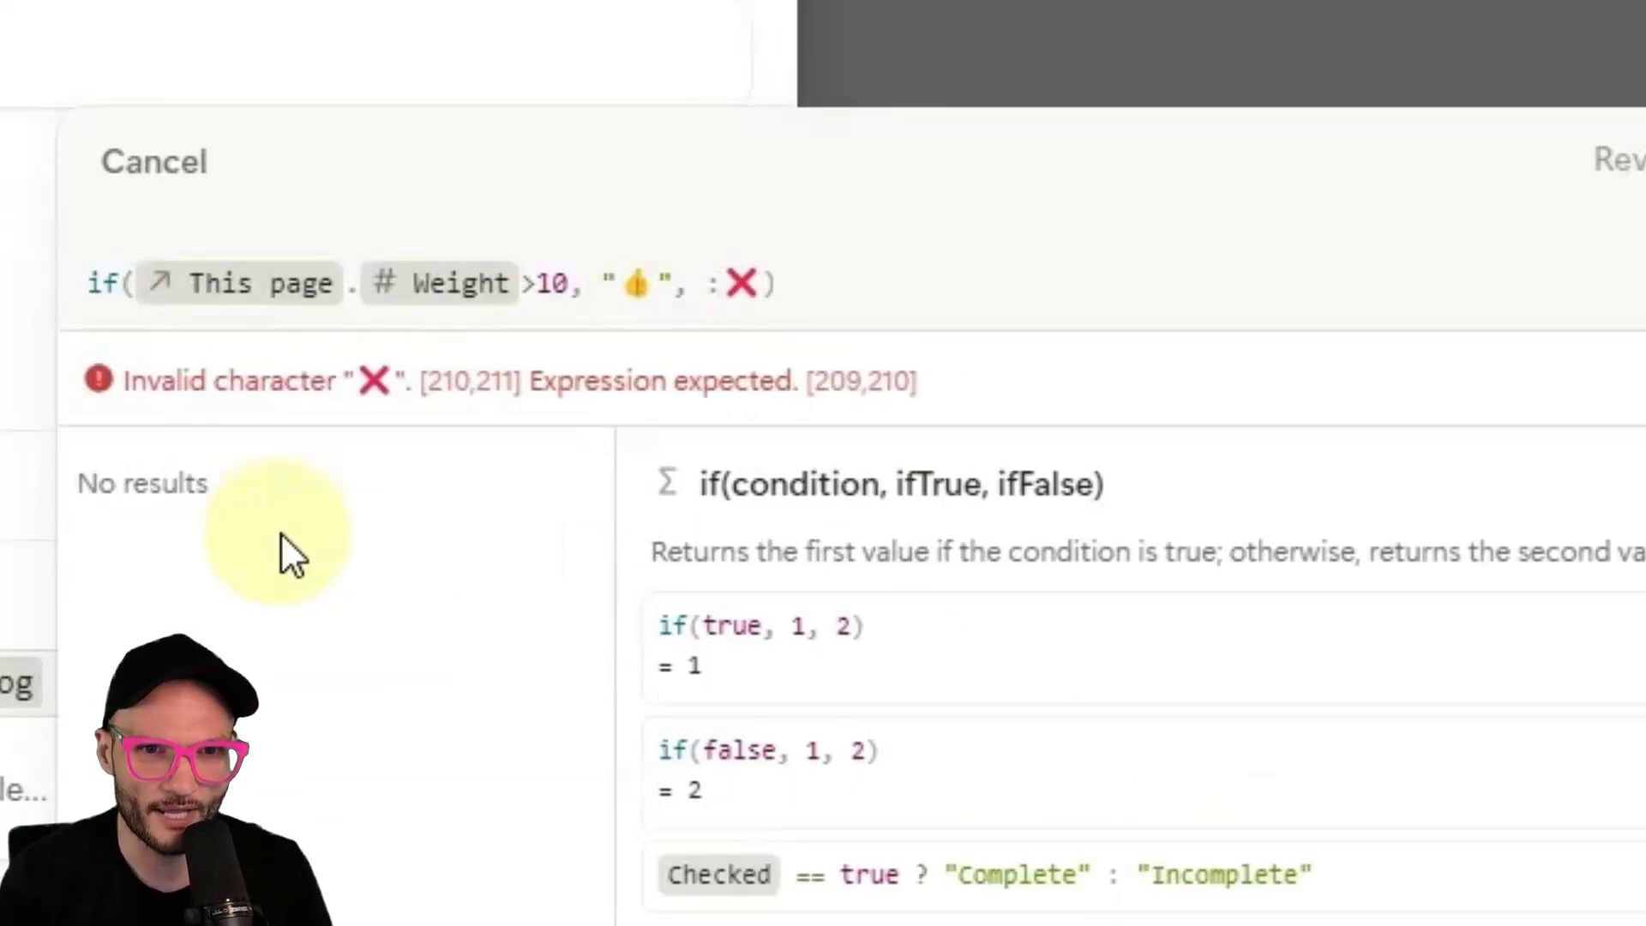
key("BackSpace")
type("\"")
key("Right")
type("\"")
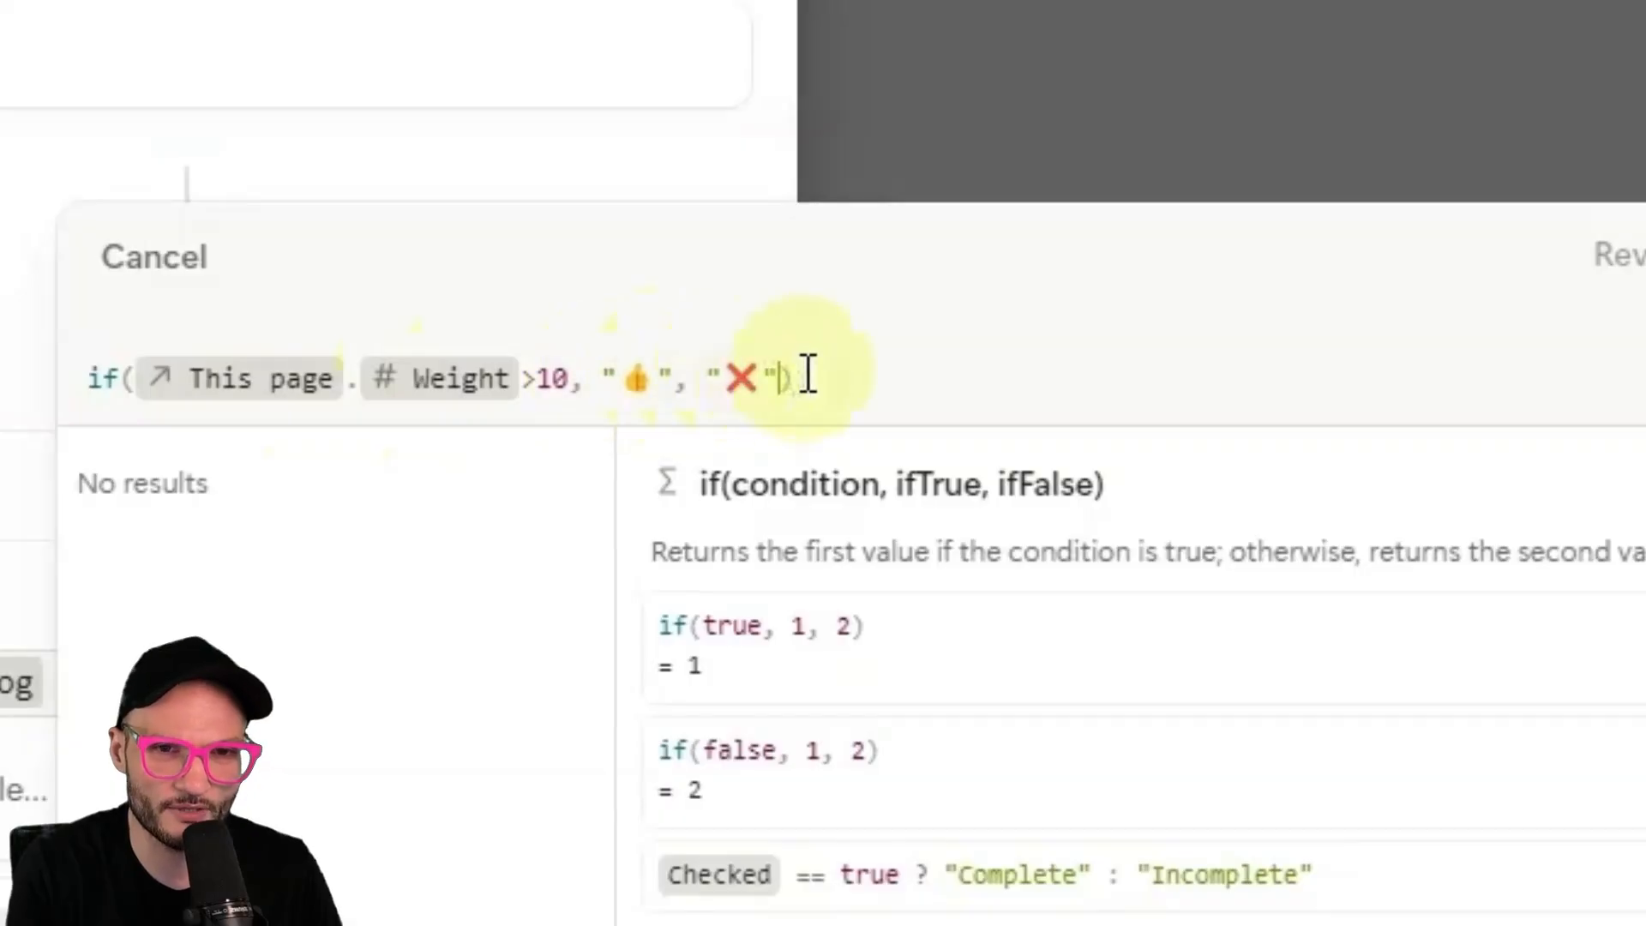
Delete the if() example and restore the Log formula formatDate(today(), "MM/DD/YY") + " | " + This page.Weight + " lbs" + "\n" + currentLog.
left_click_drag(808, 376, 13, 369)
key("BackSpace")
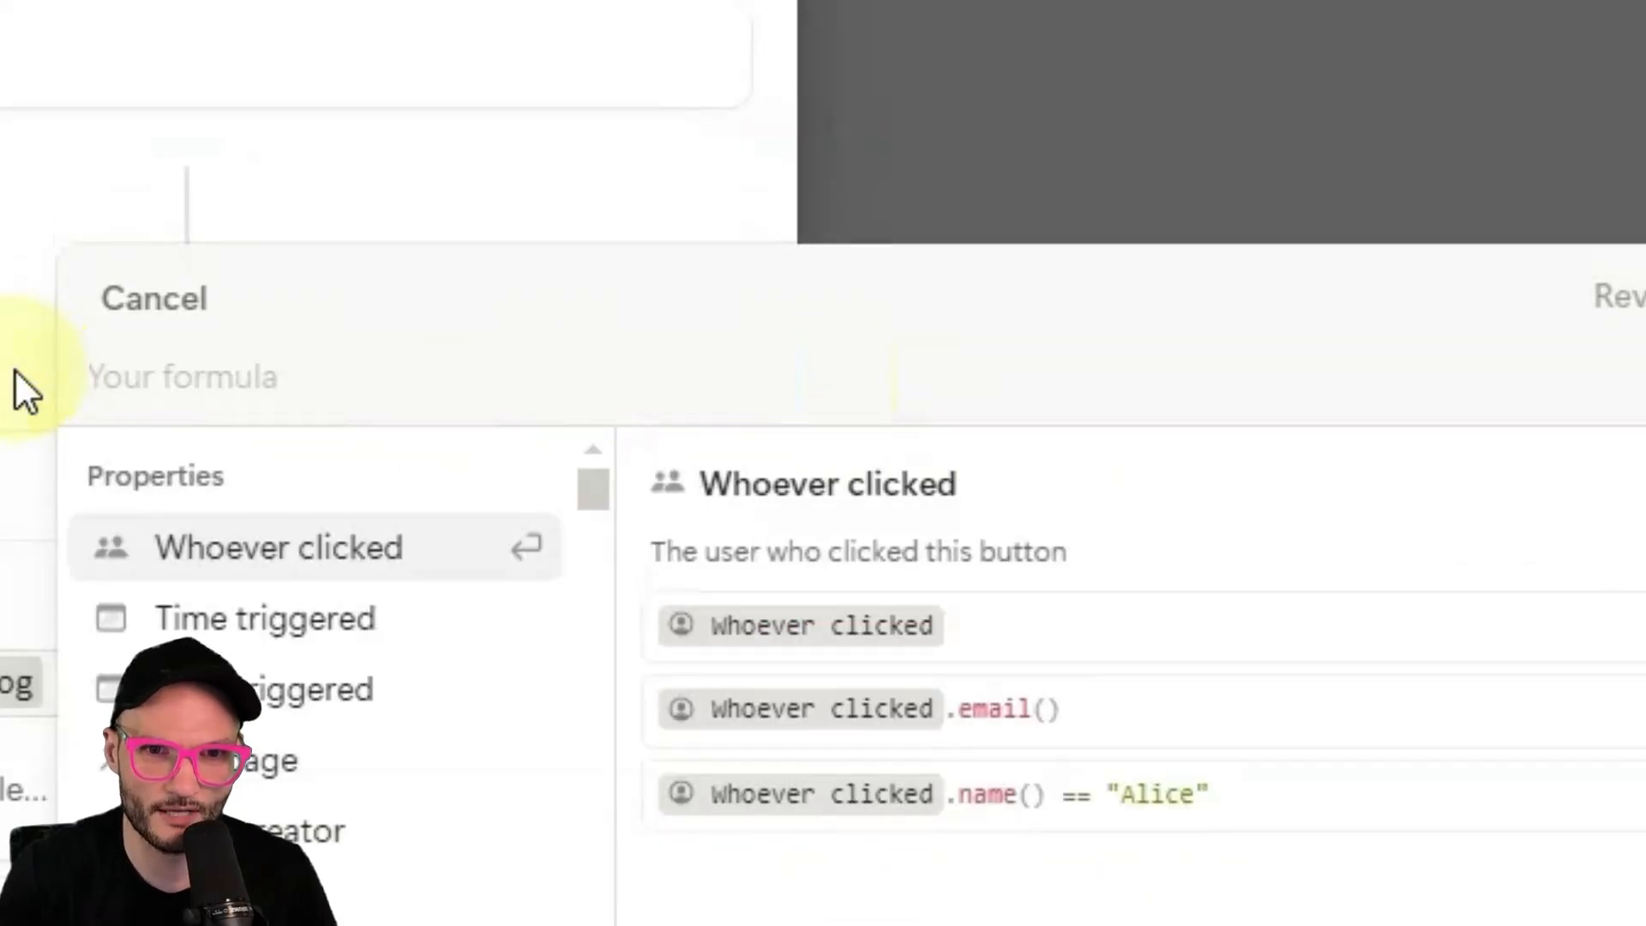
type("formatDate(today(), \"MM/DD/YY\") + \" | \" + This page.Weight + \" lbs\" + \"\\n\" + currentLog")
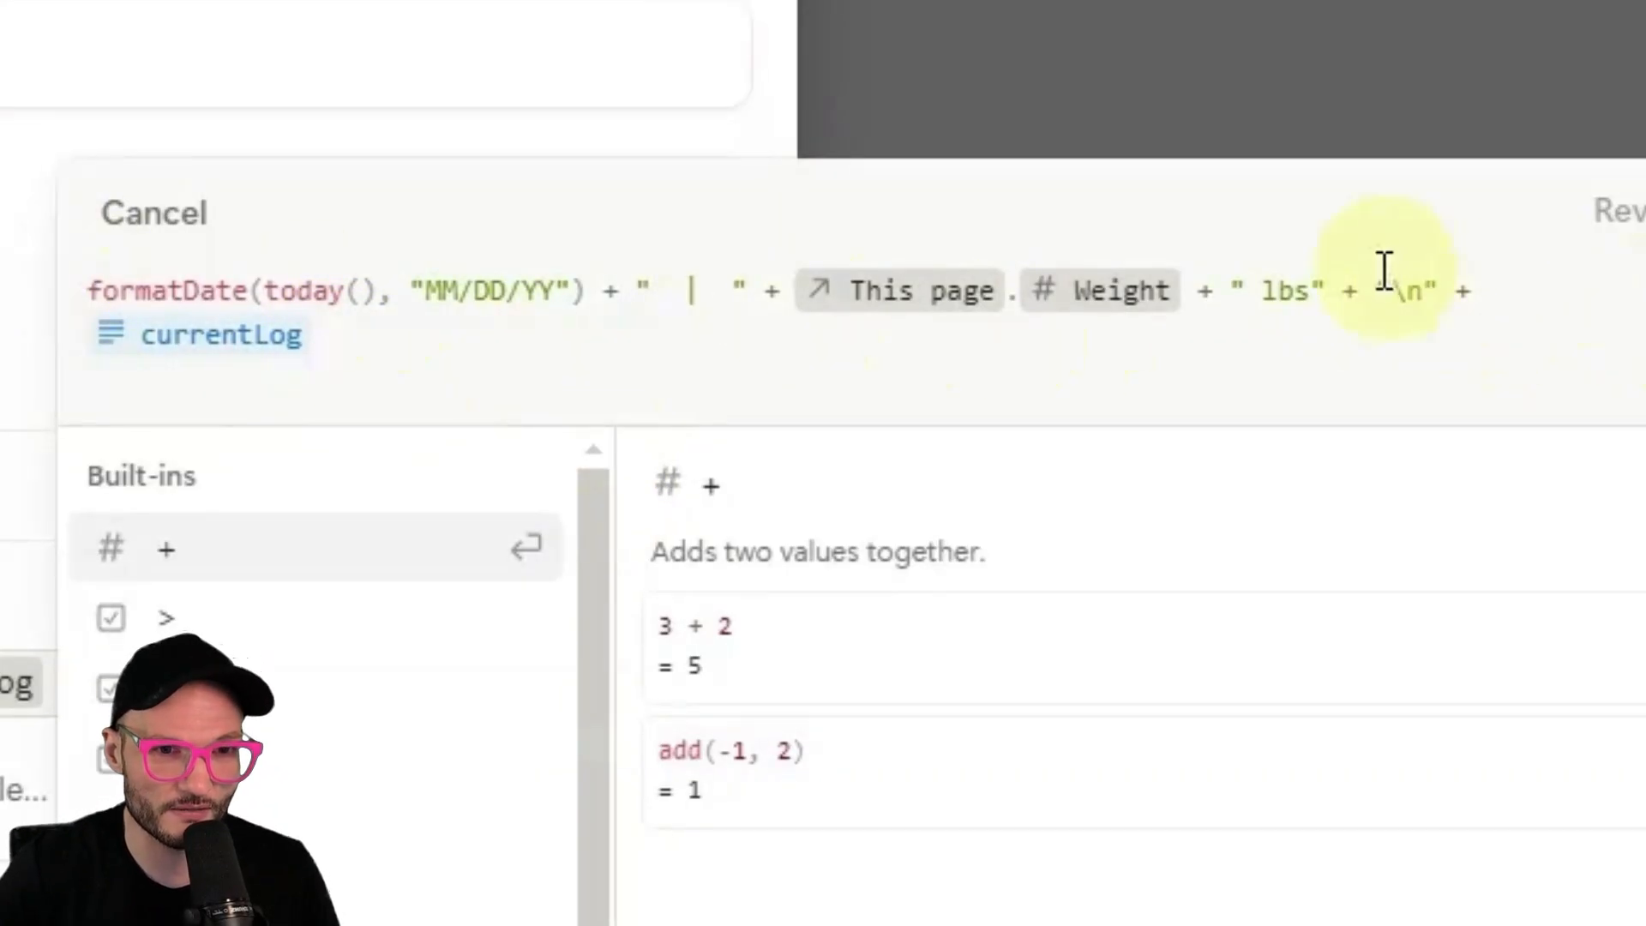
Wrap the whole existing Log formula in an if() function, with the expression on its own indented lines between the parentheses.
left_click_drag(1343, 292, 153, 306)
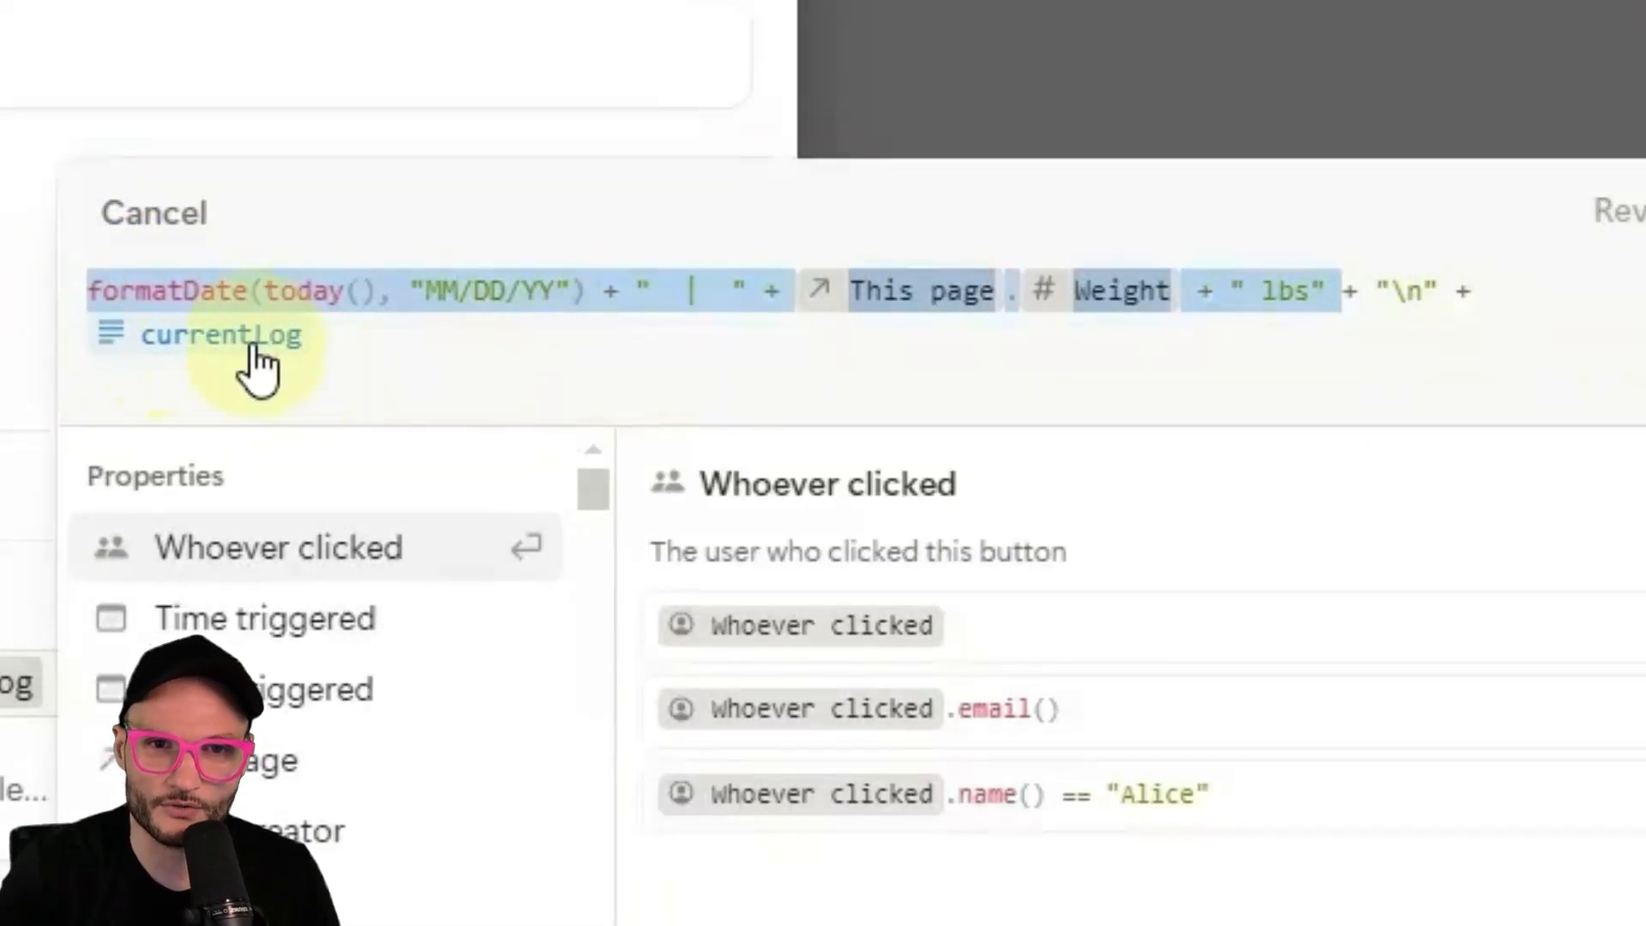
left_click(369, 356)
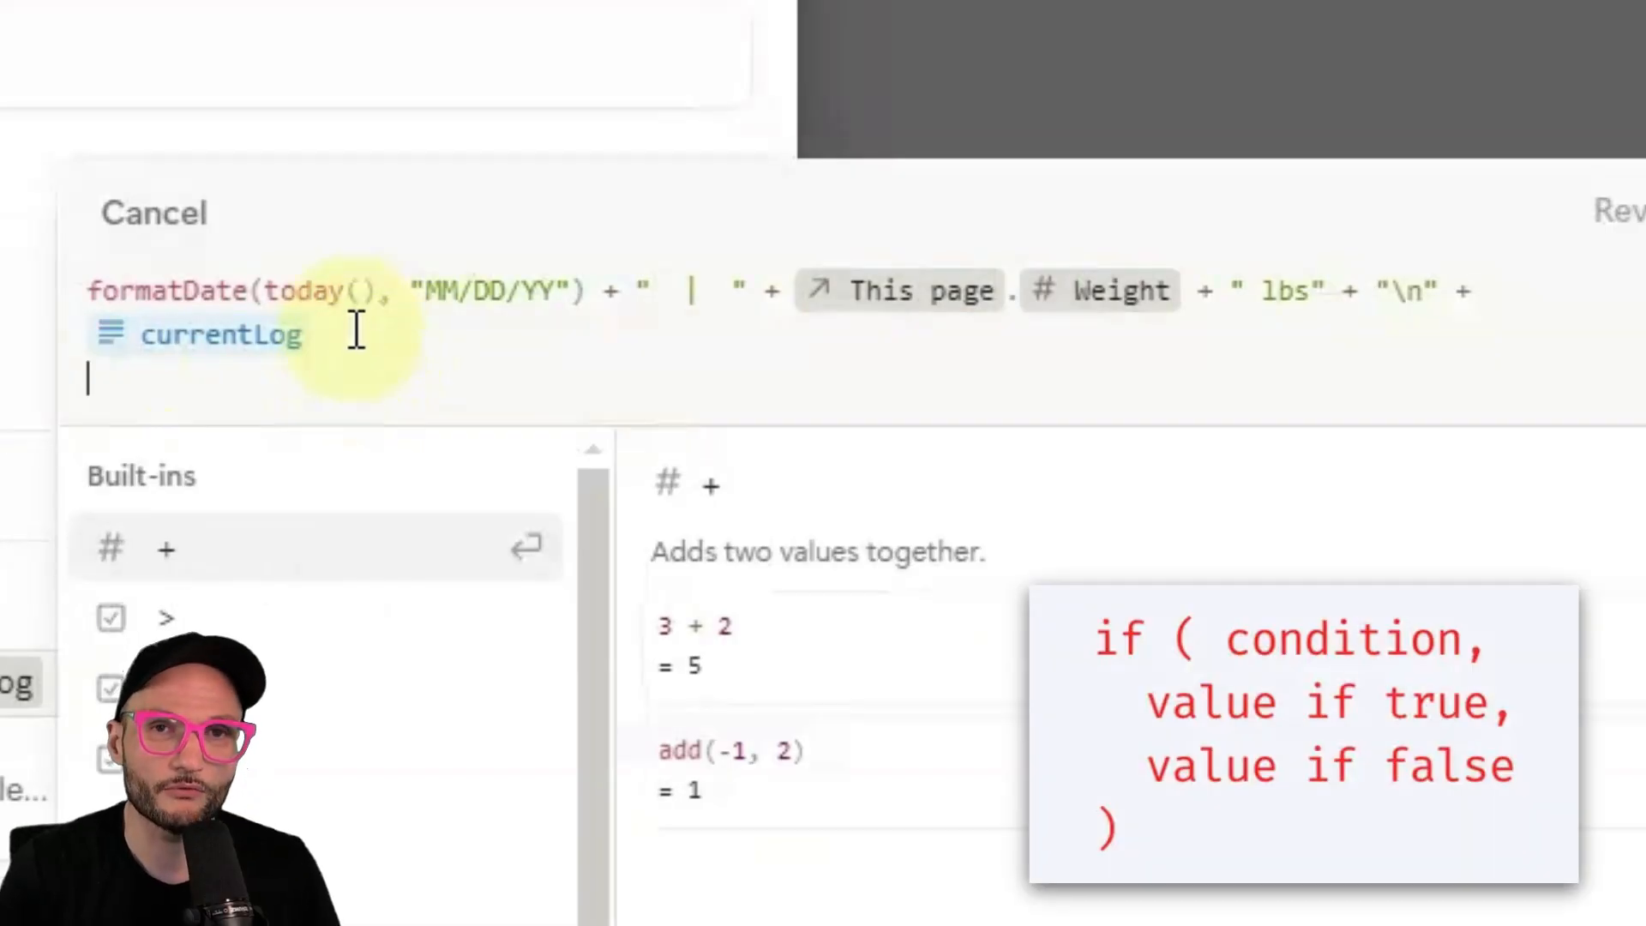
left_click(283, 334)
left_click_drag(283, 338, 17, 287)
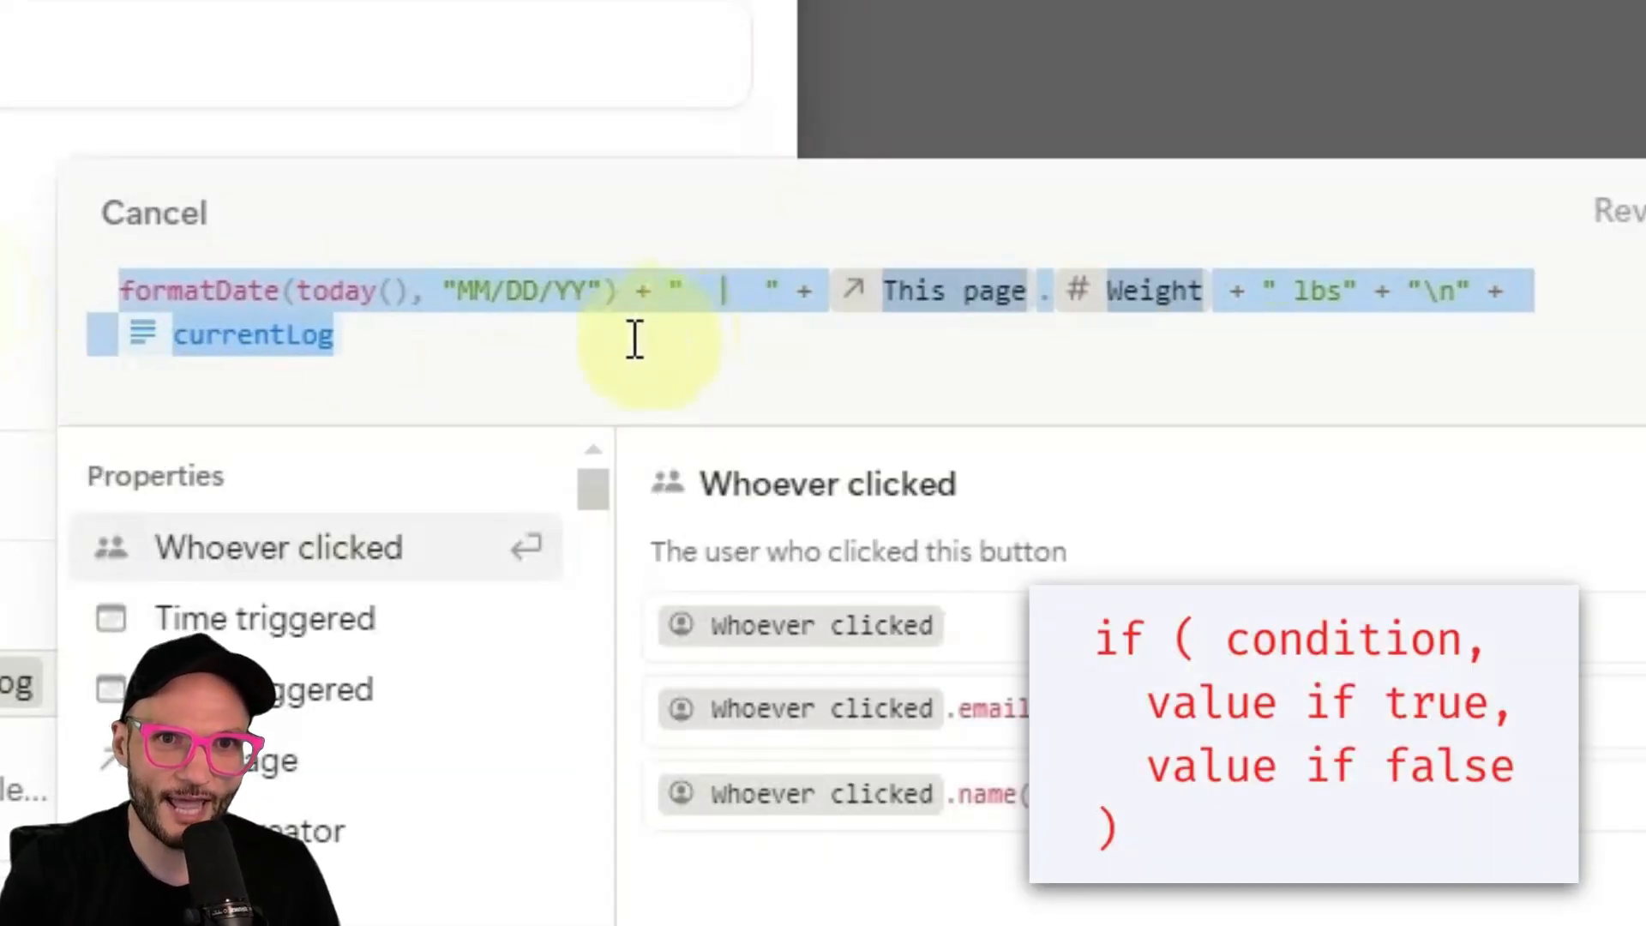
left_click(123, 296)
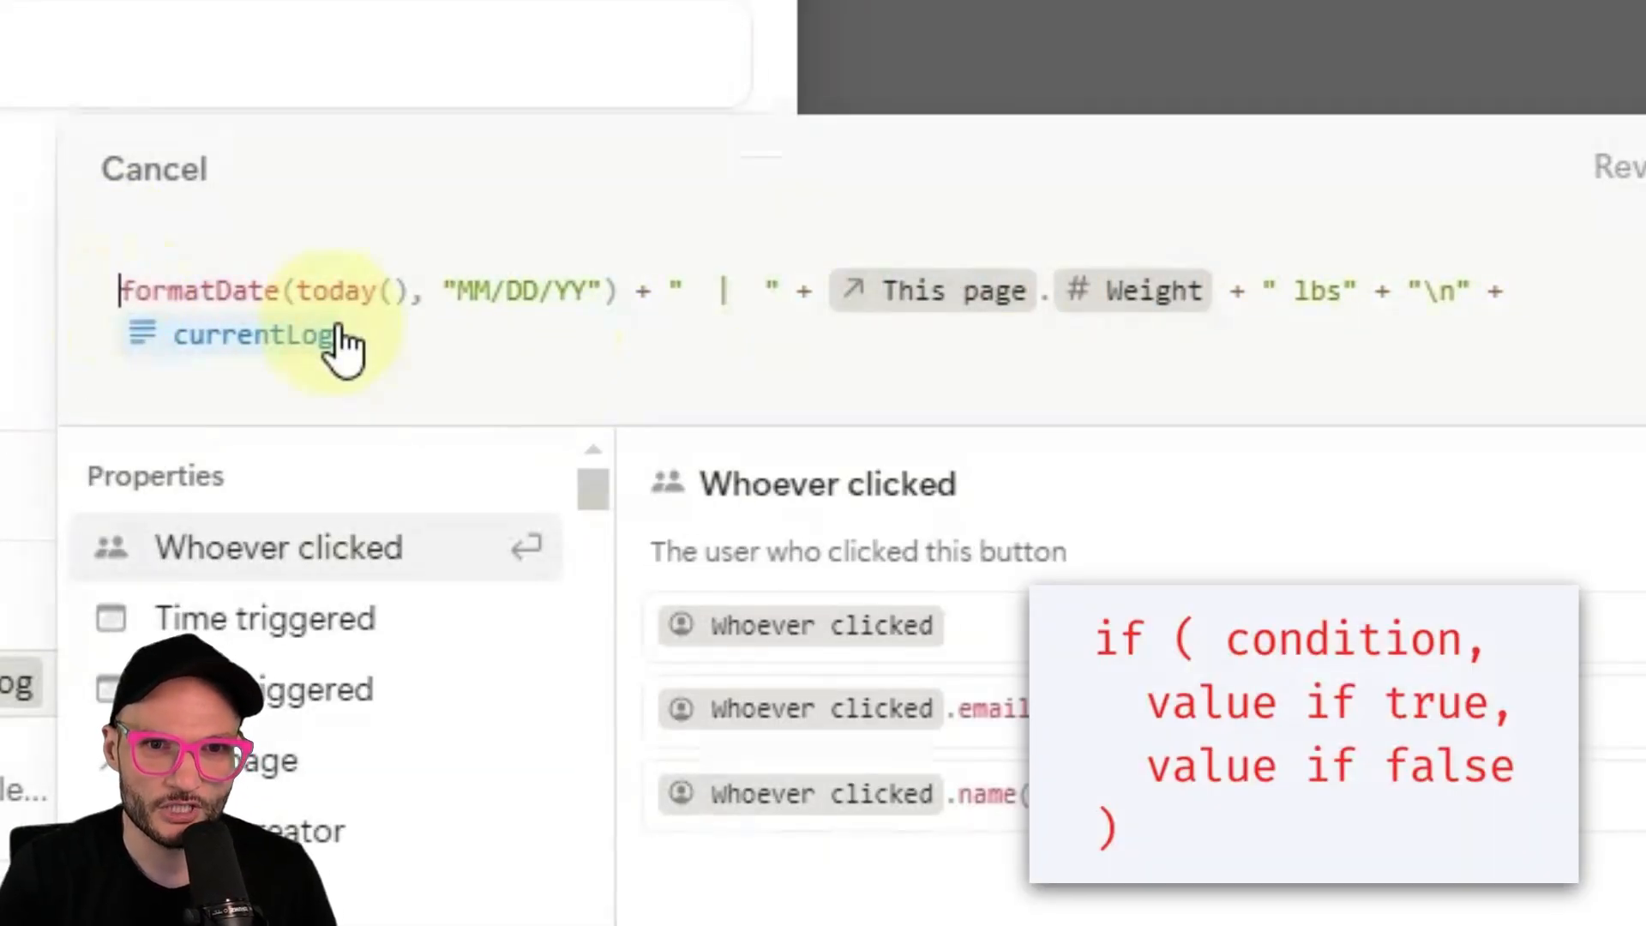
left_click(141, 248)
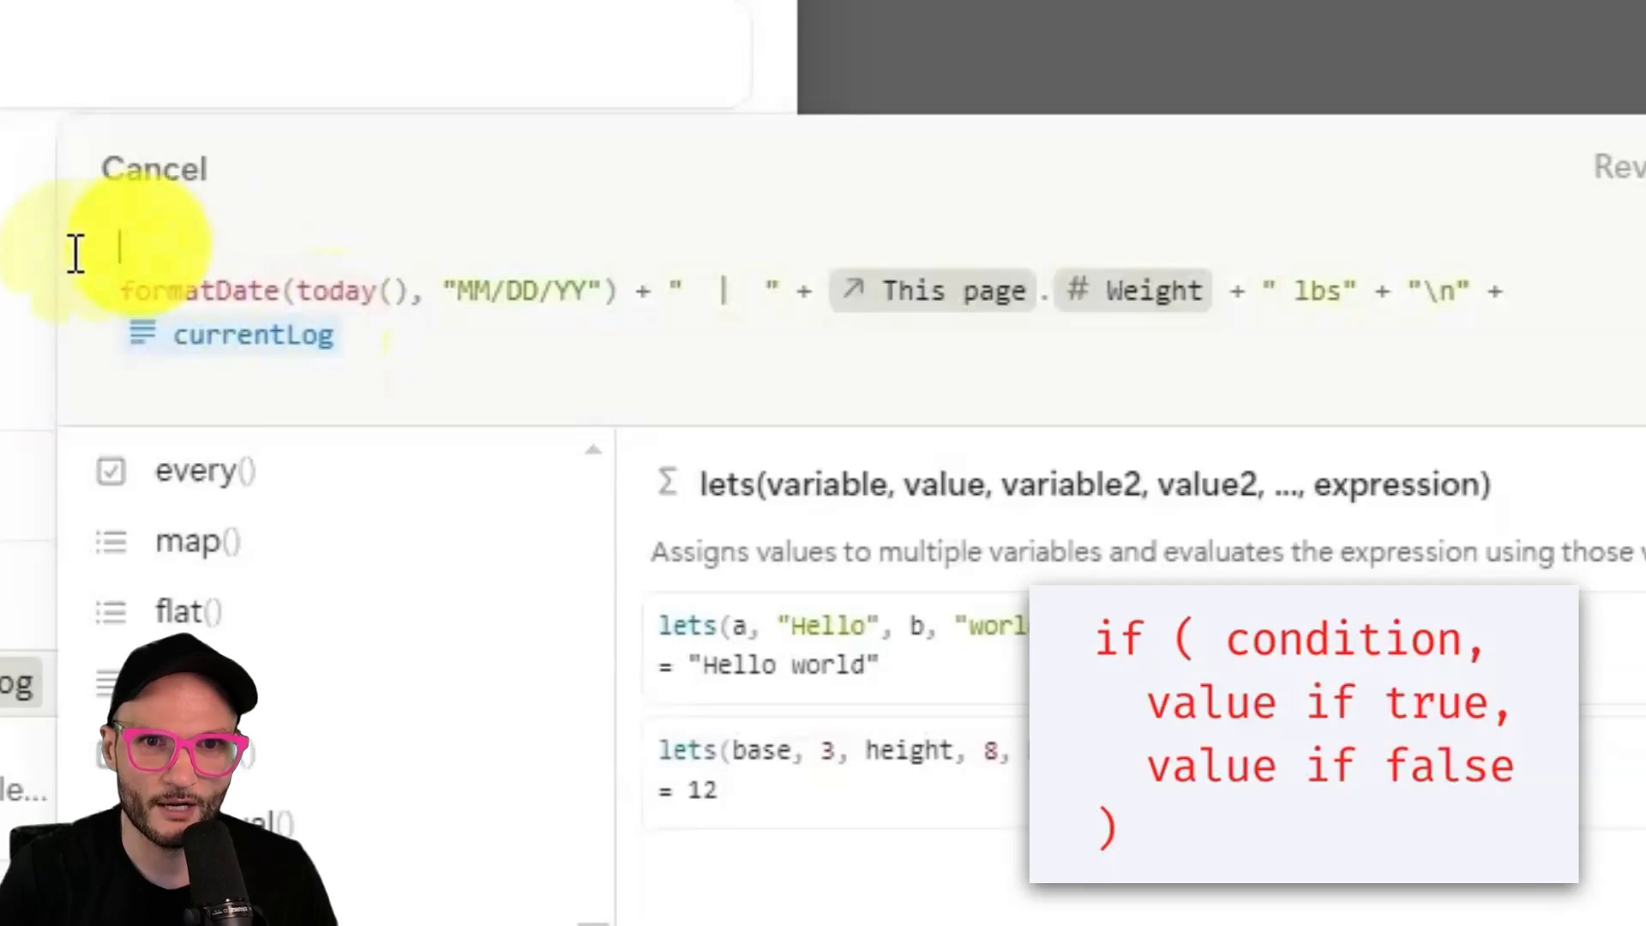
left_click(72, 252)
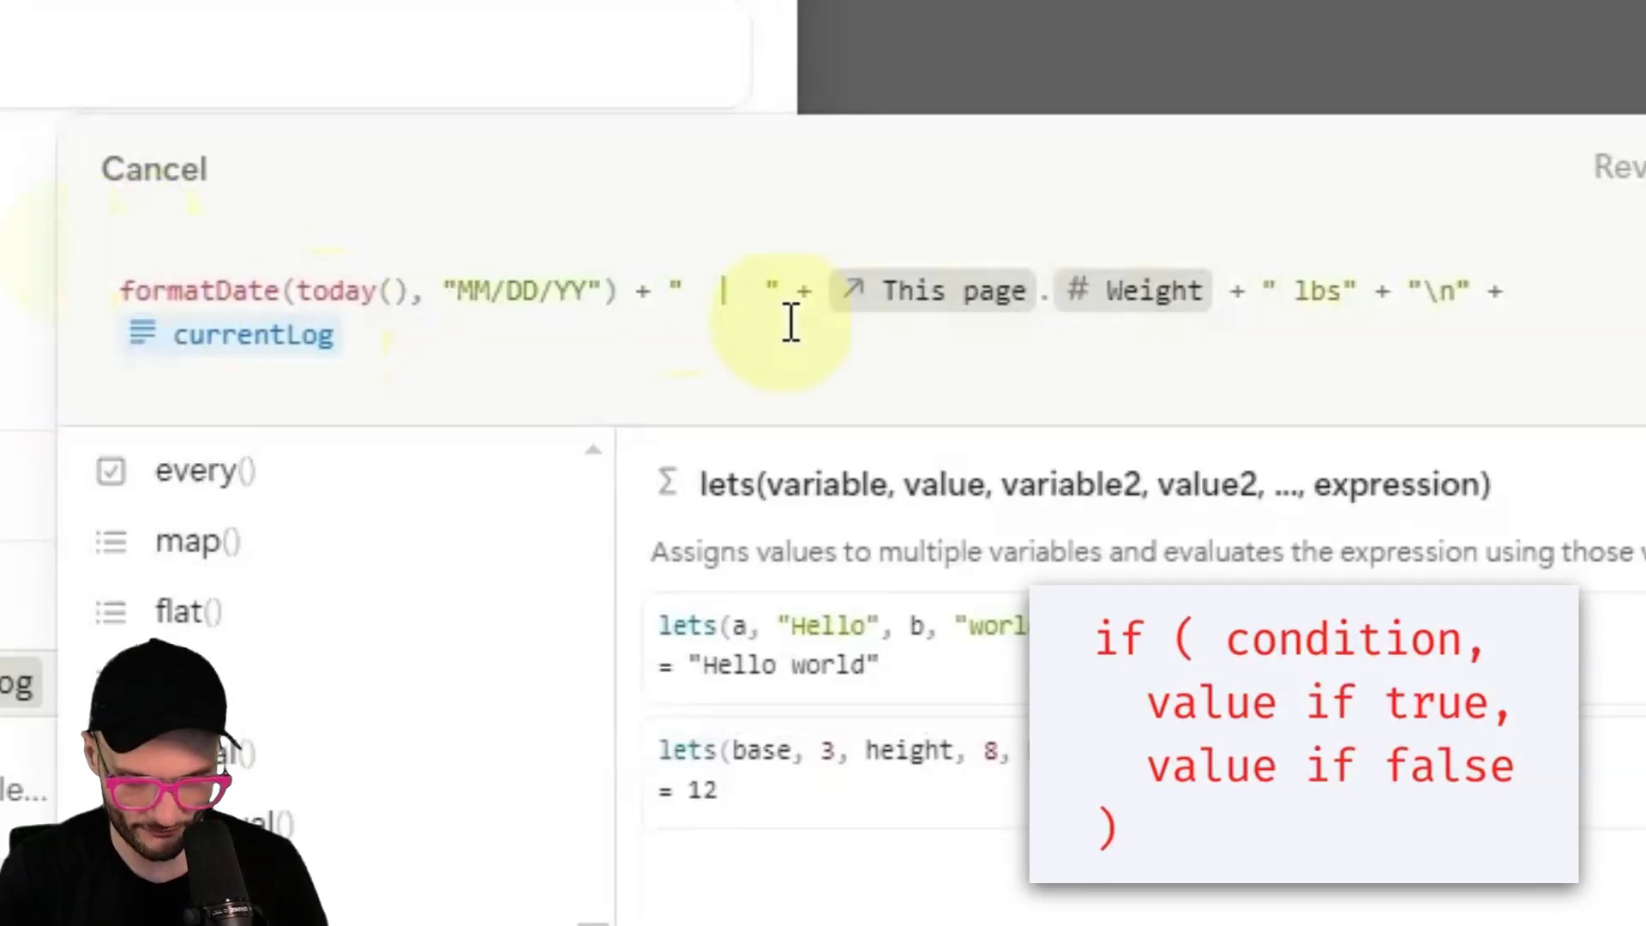
type("if(")
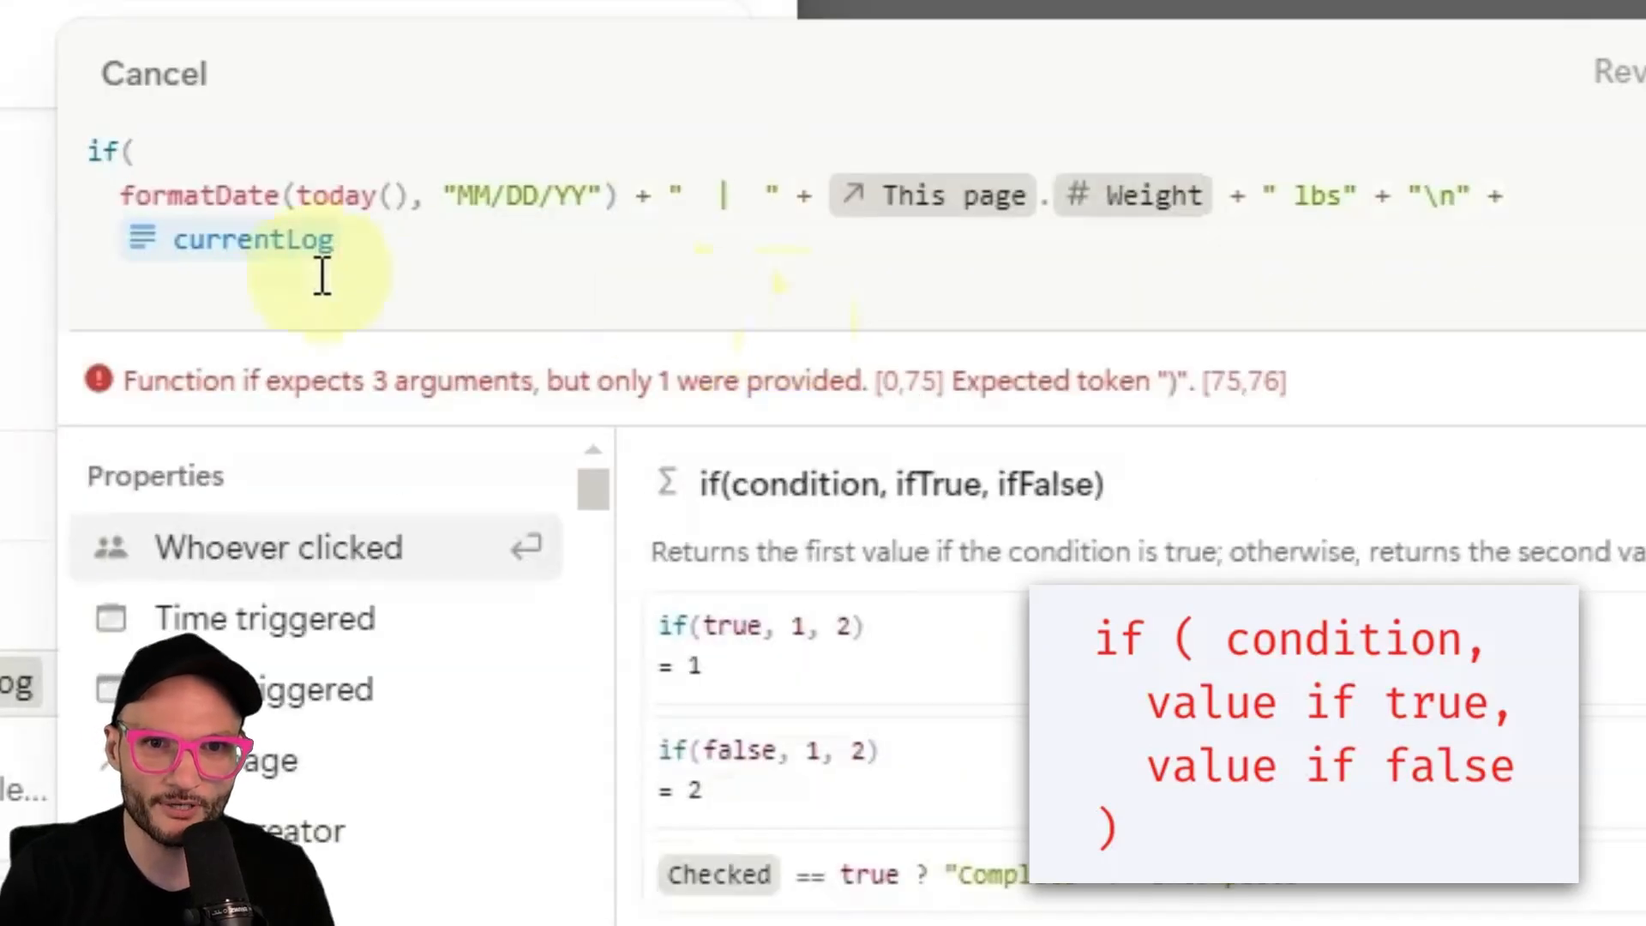
left_click(203, 288)
type(")")
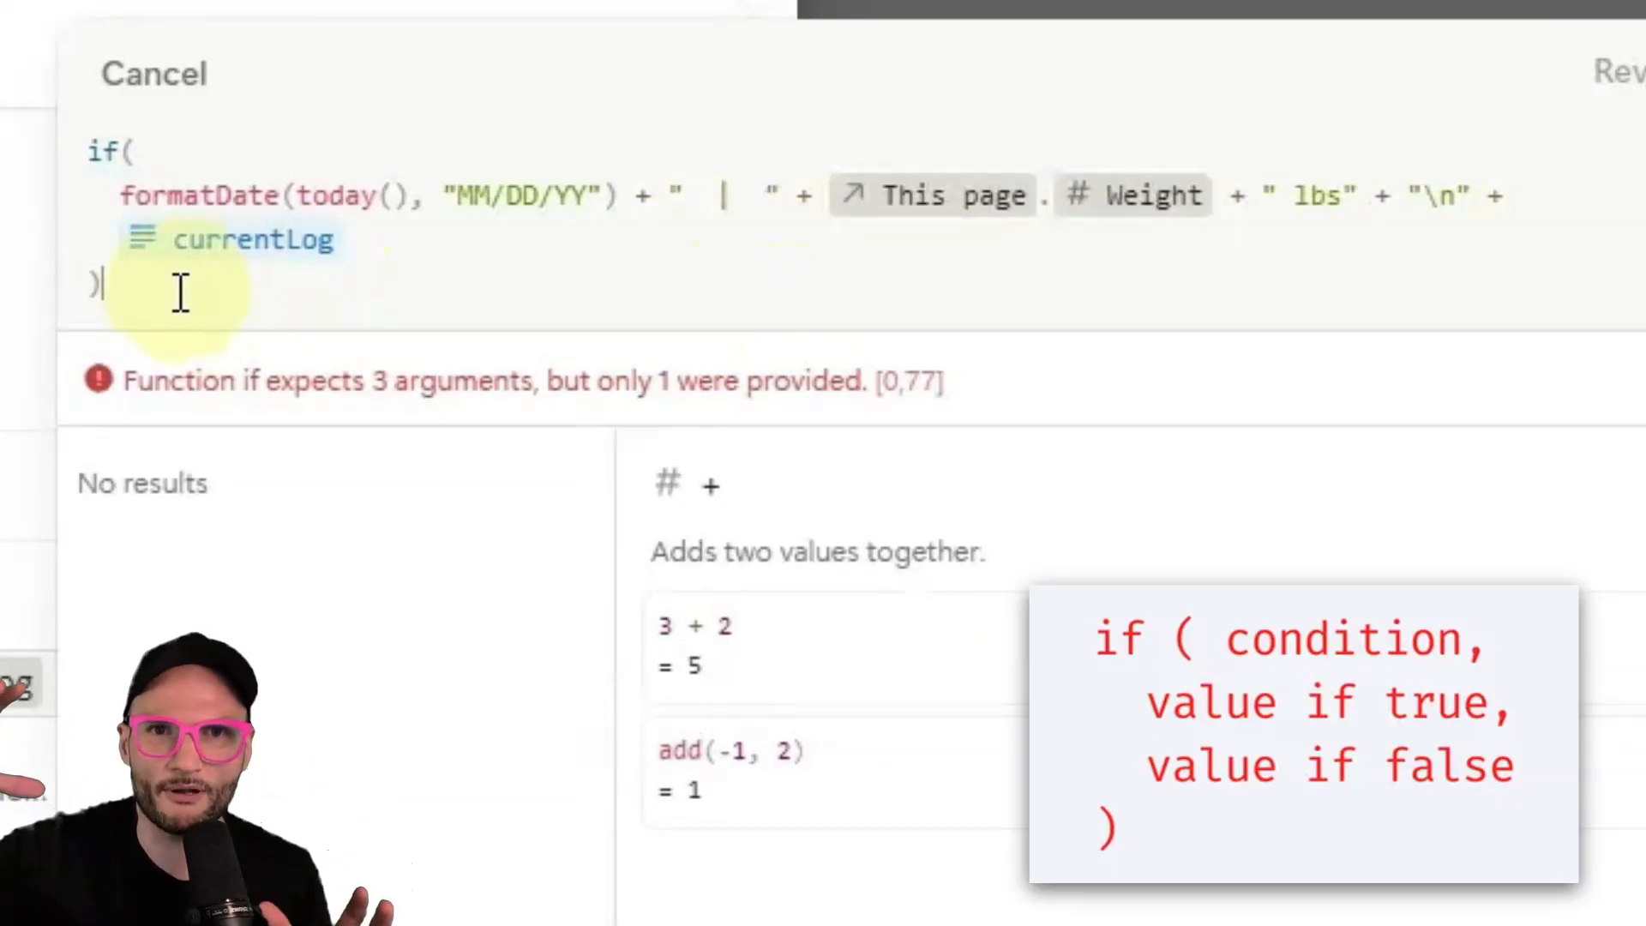
Insert This page.Log as the start of the if() condition, ahead of the formatDate expression.
left_click(258, 146)
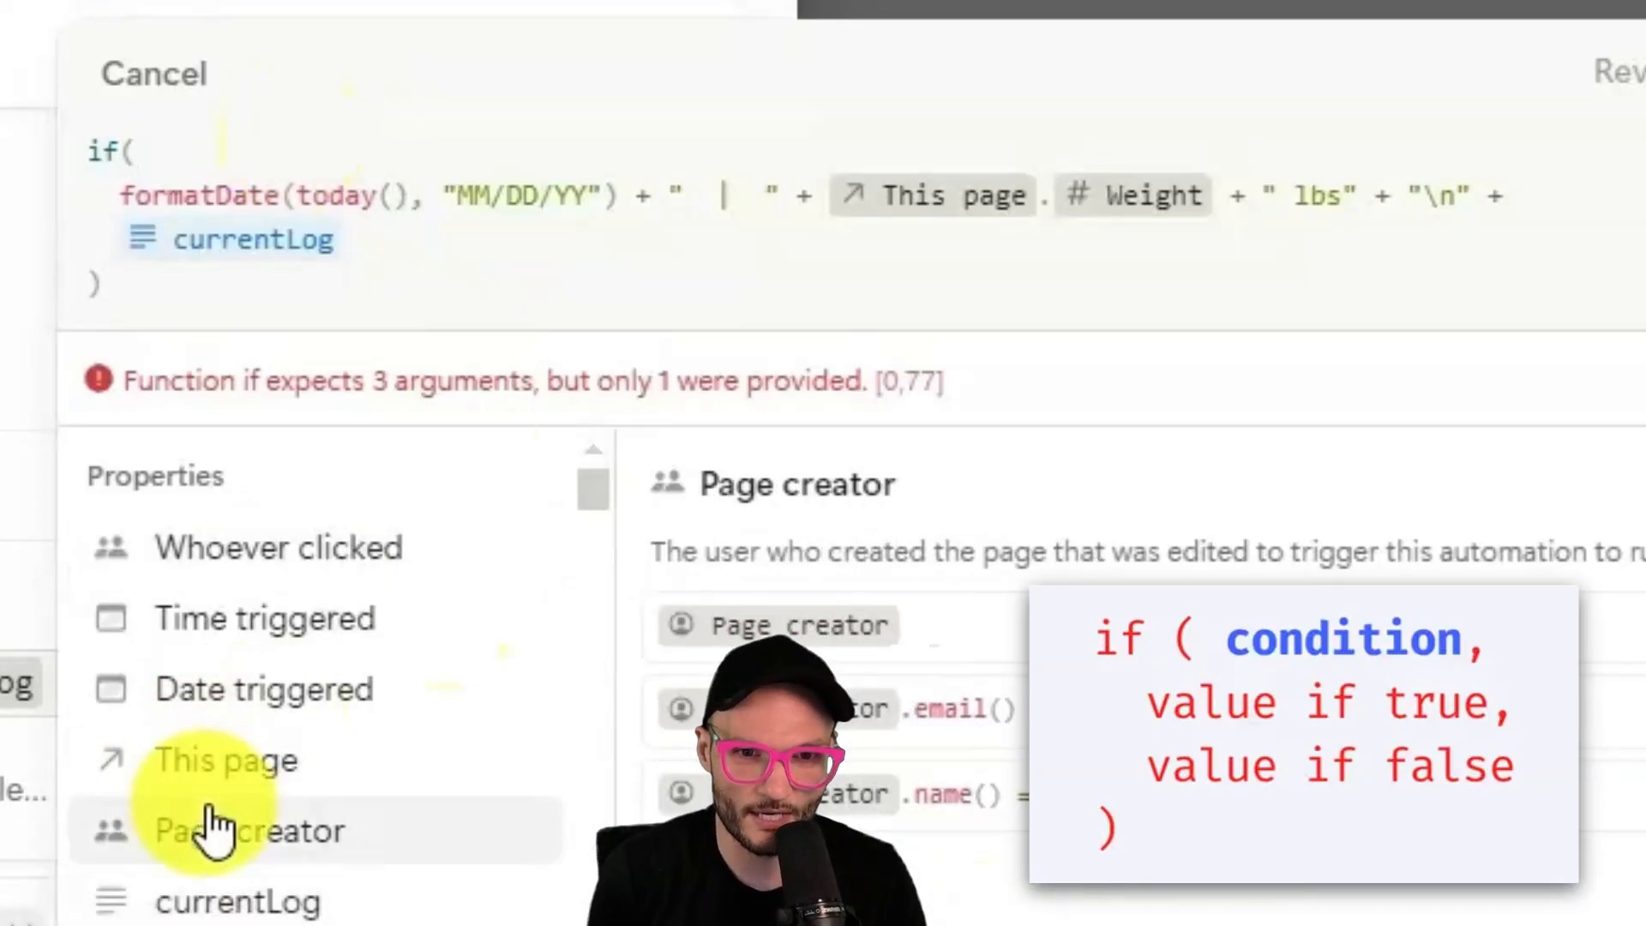
left_click(230, 769)
type(".")
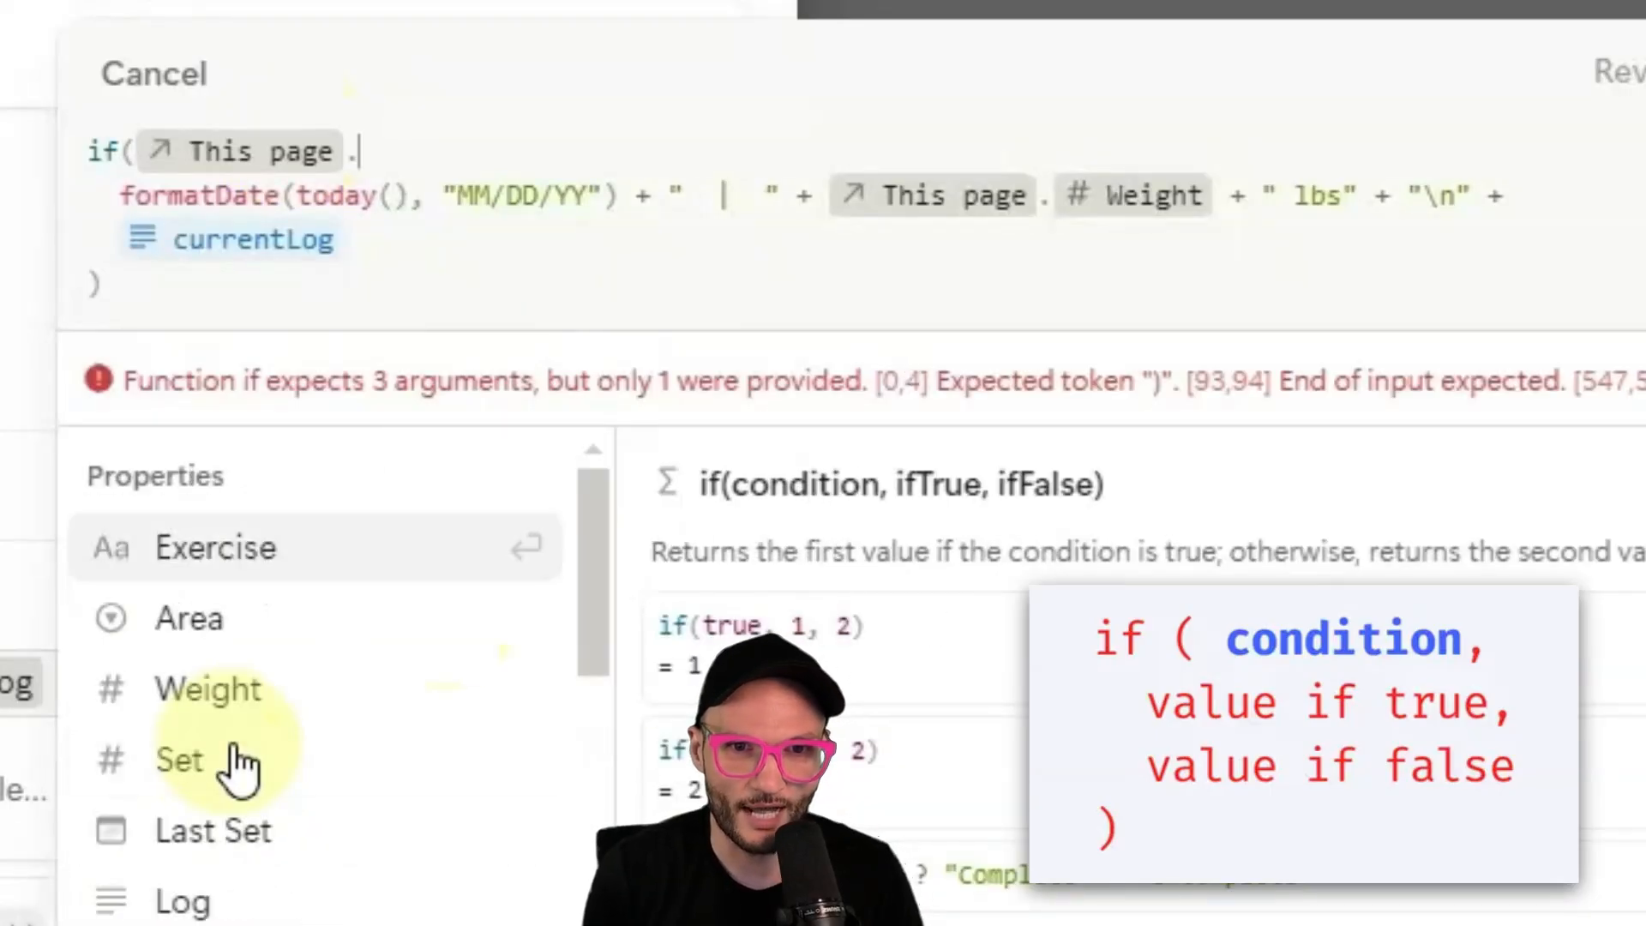
left_click(224, 896)
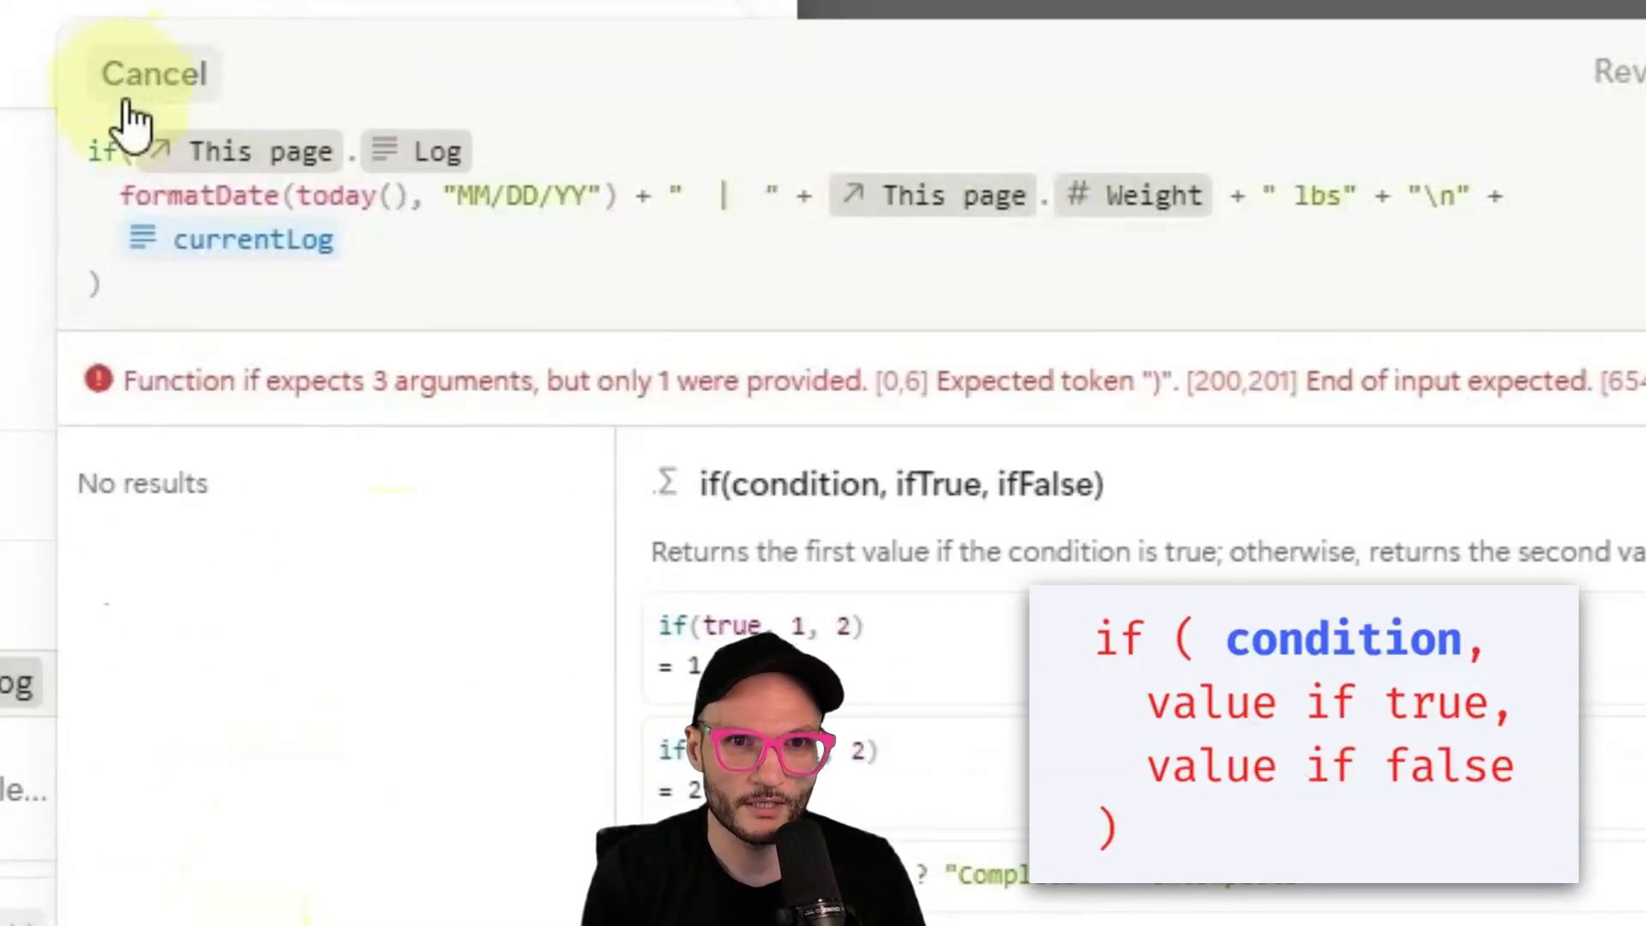
Wrap This page.Log in empty() to complete the condition, and add a comma after it.
left_click(118, 150)
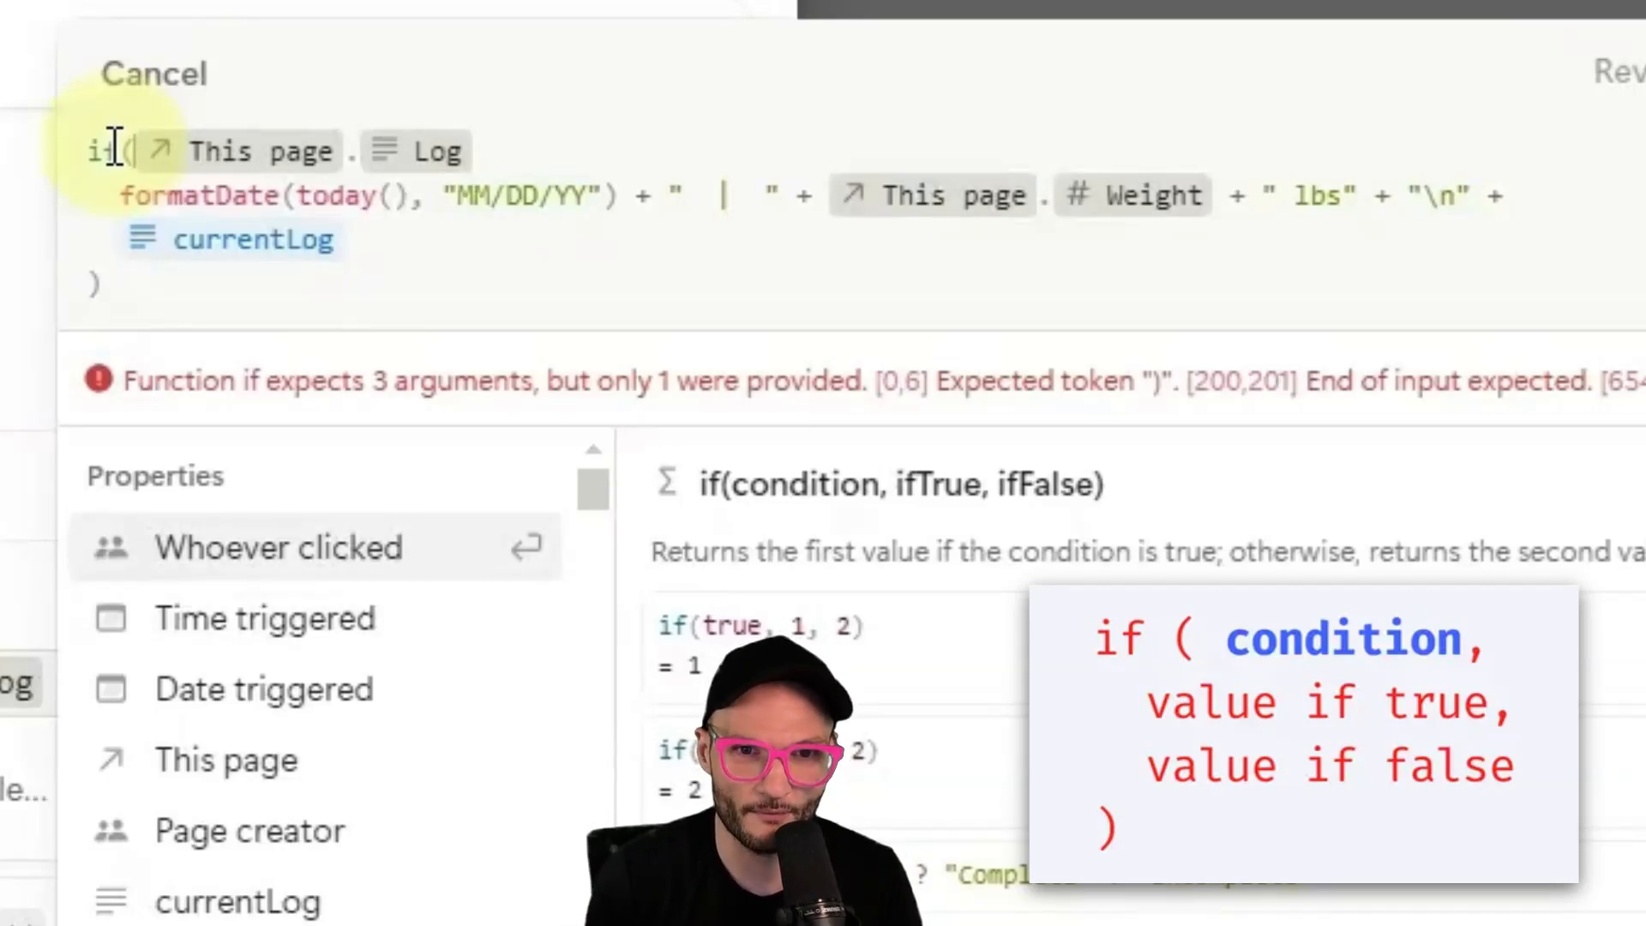
type("empth")
key("BackSpace")
type("y")
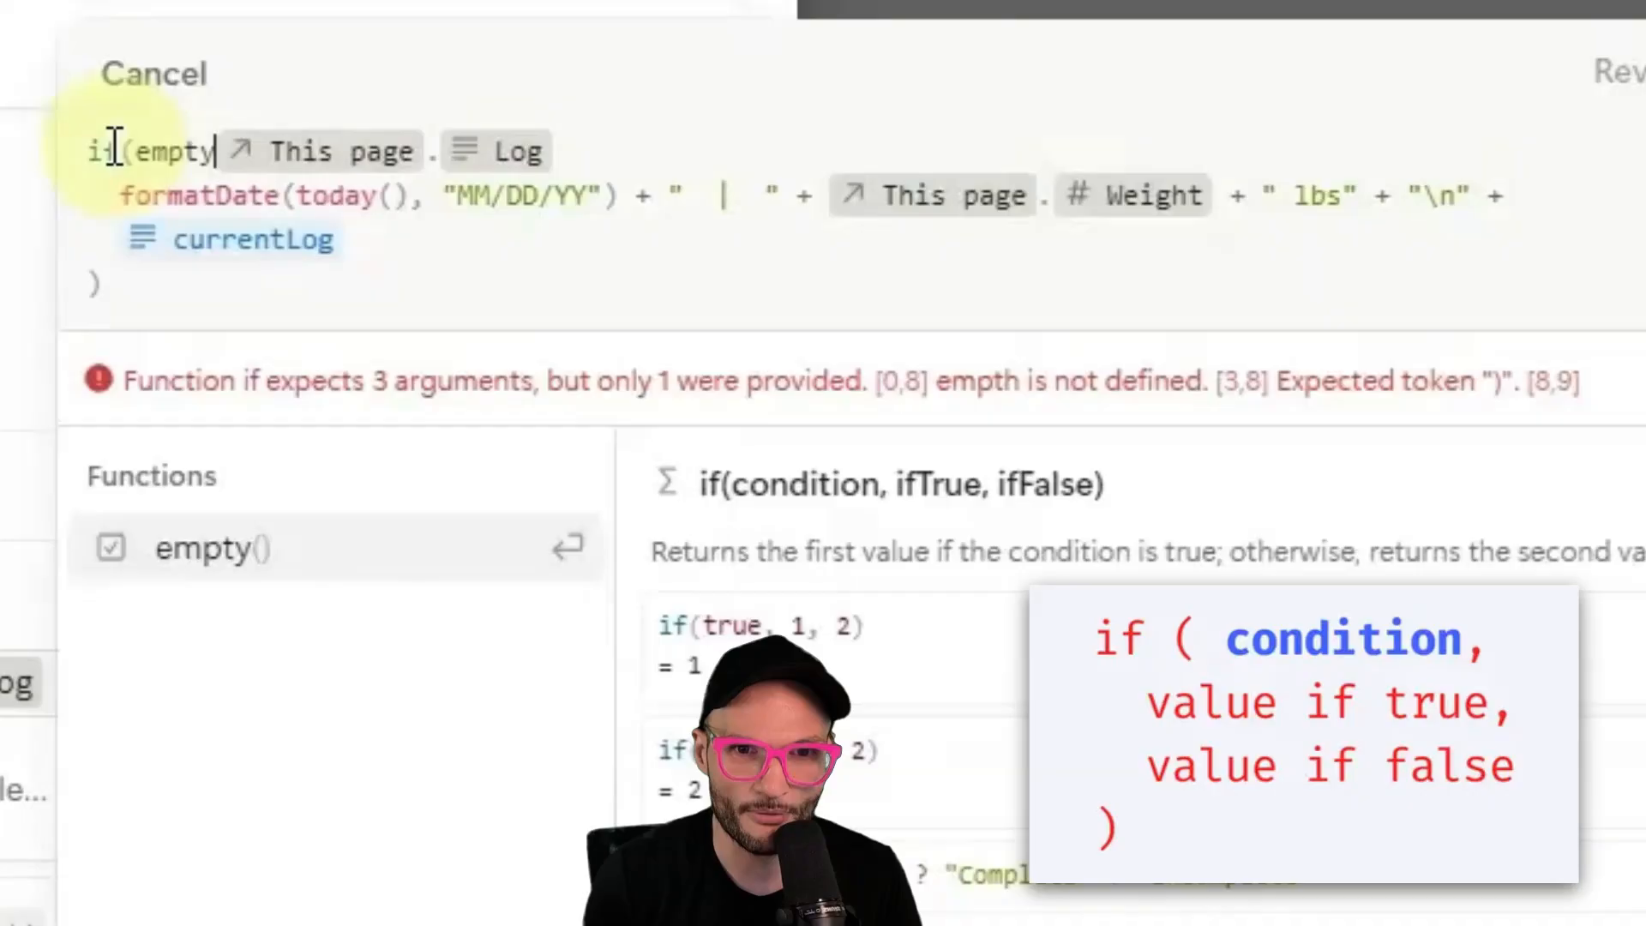
type("(")
left_click(600, 107)
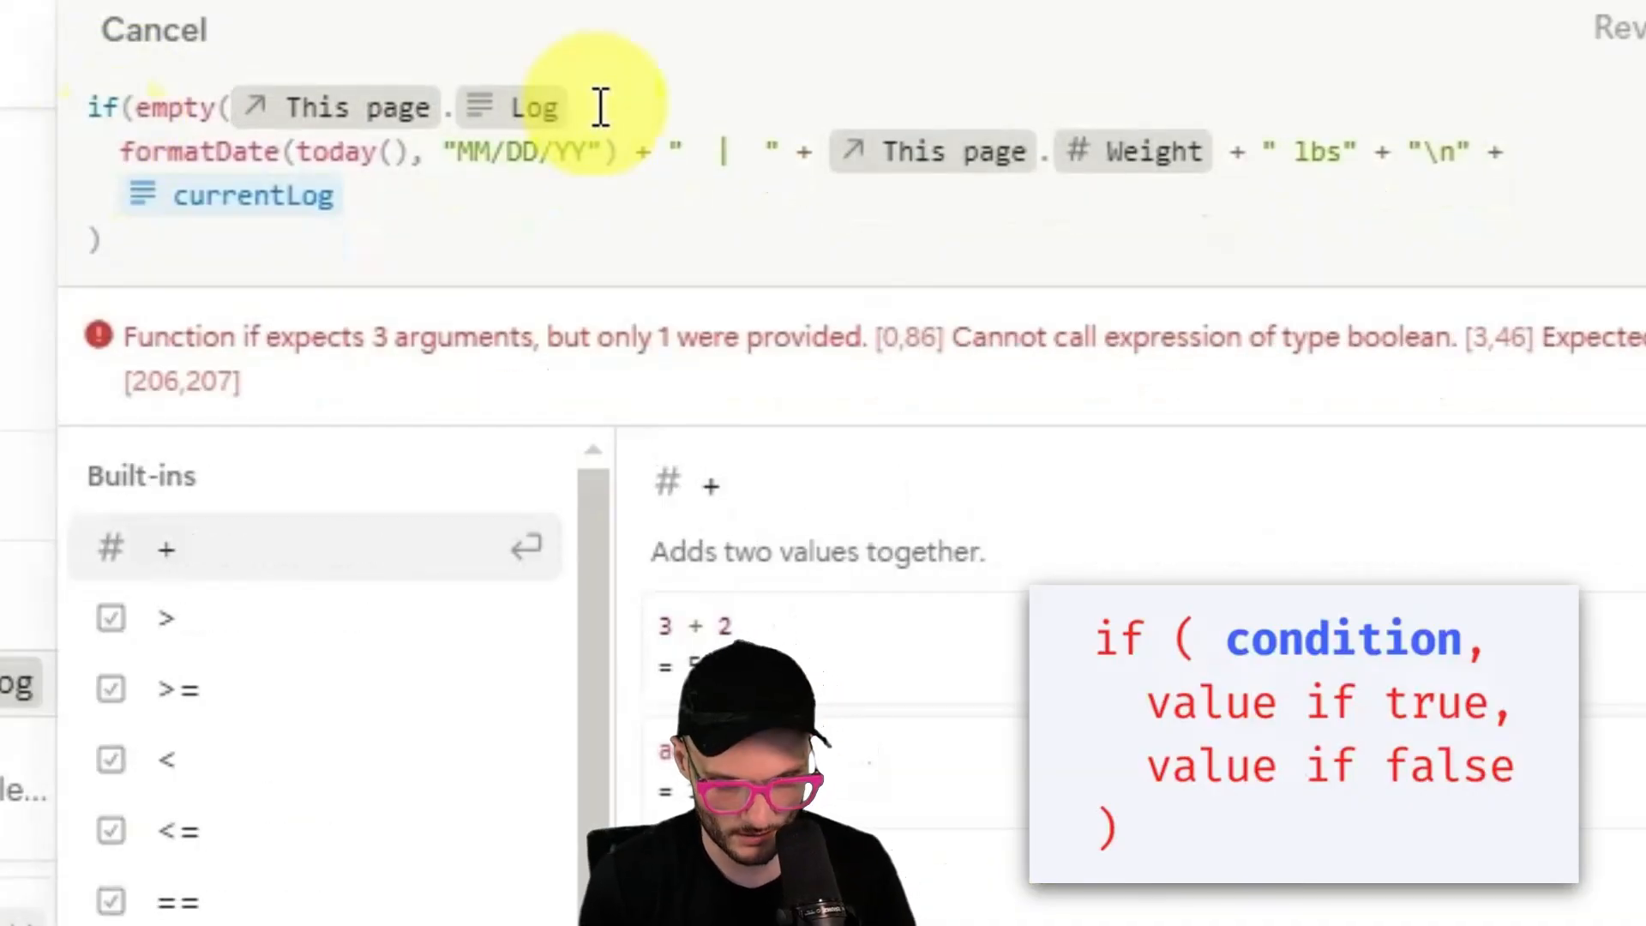
type(")")
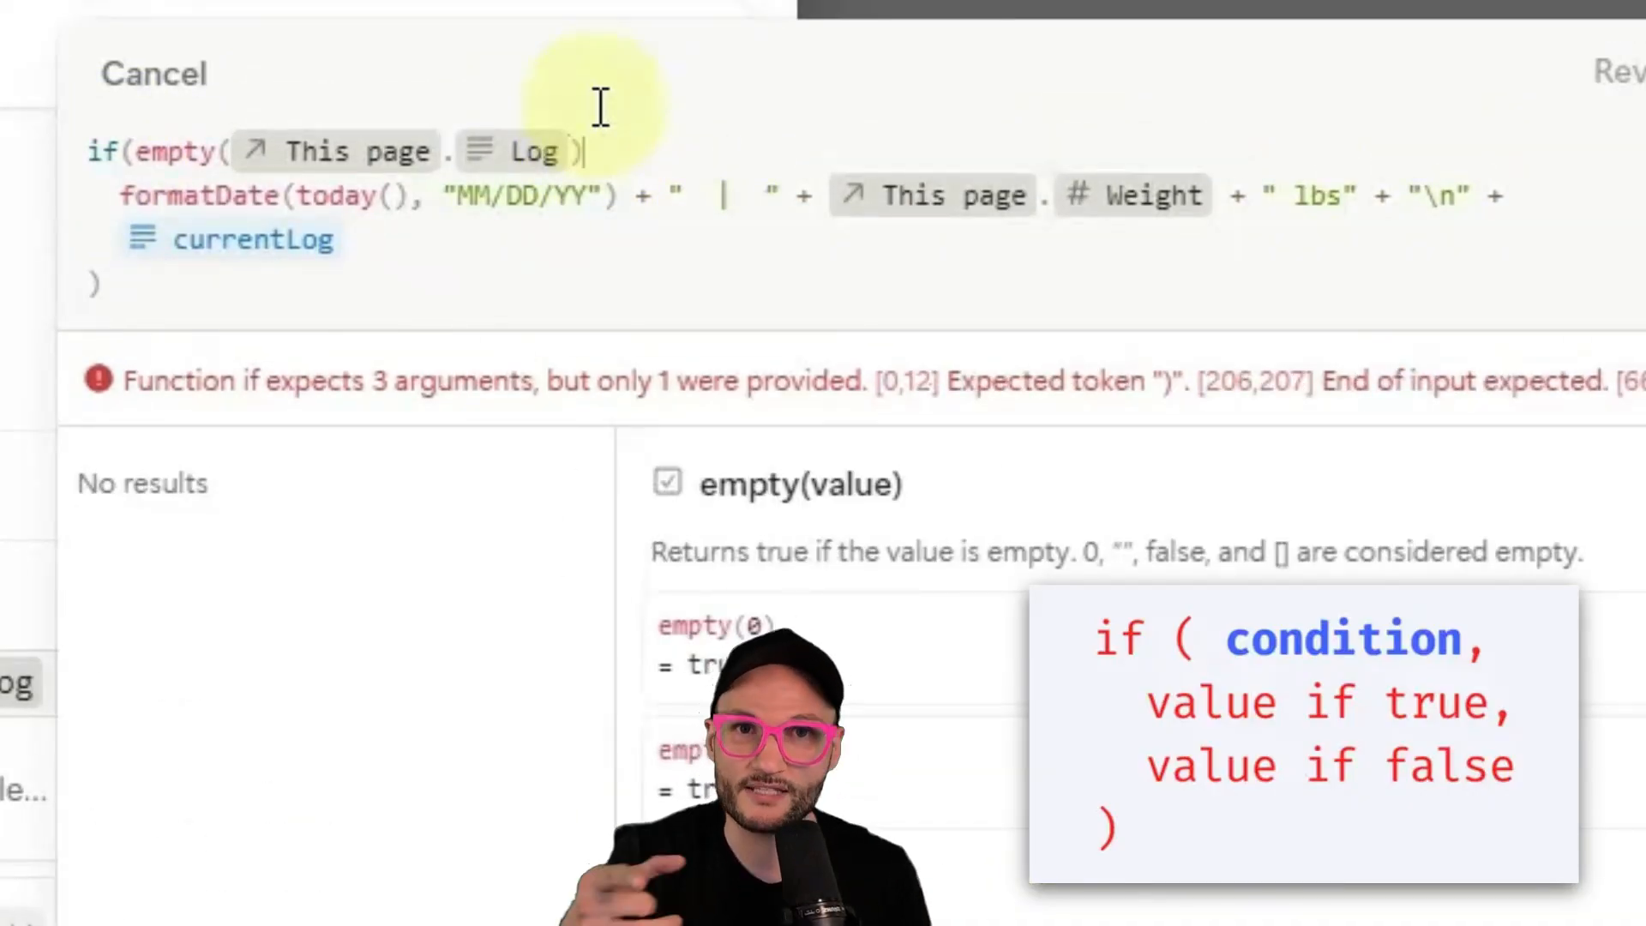
type(",")
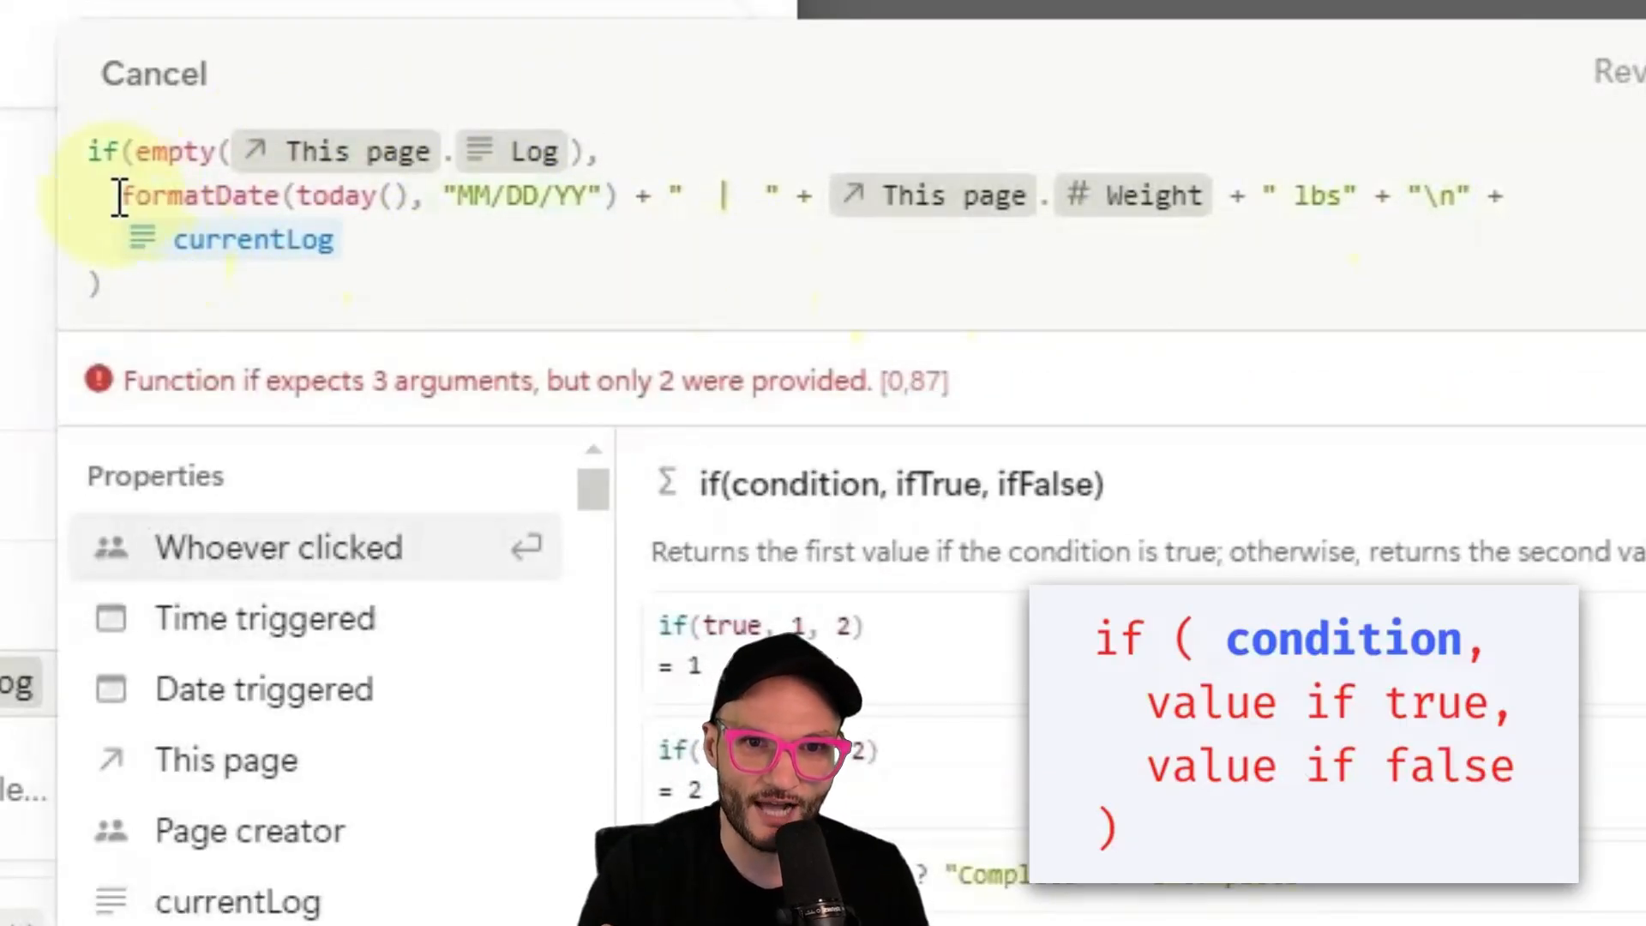
Add "ABCDE" and a comma on a new line above the formatDate expression as the if() value when true.
left_click_drag(120, 197, 364, 245)
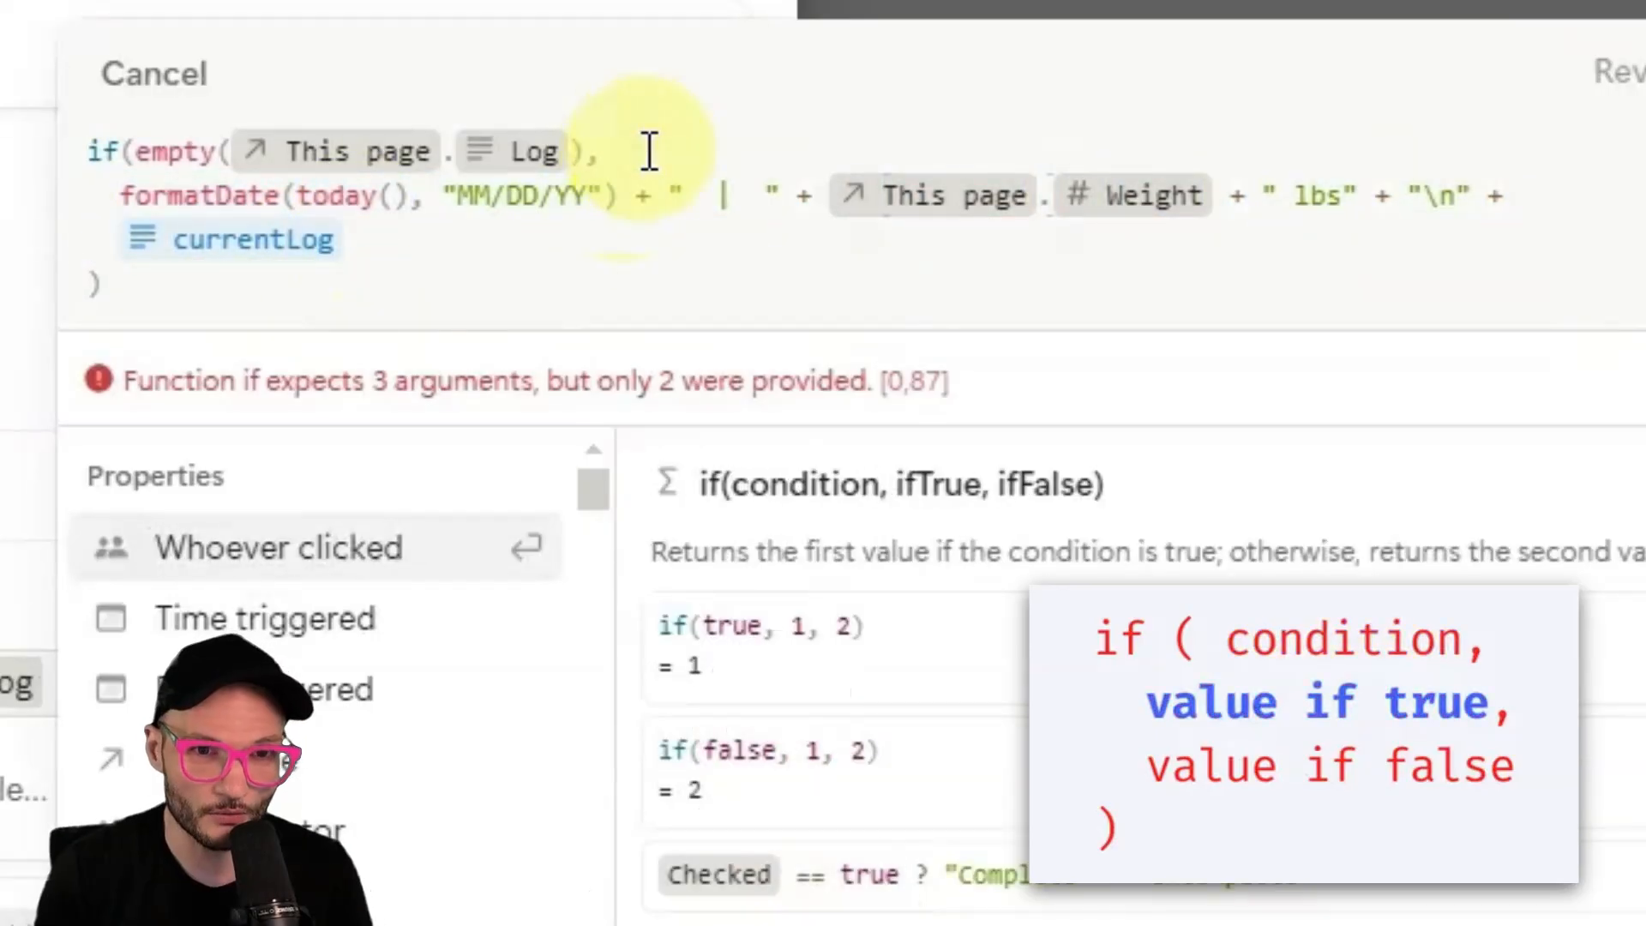
key("Return")
type(",")
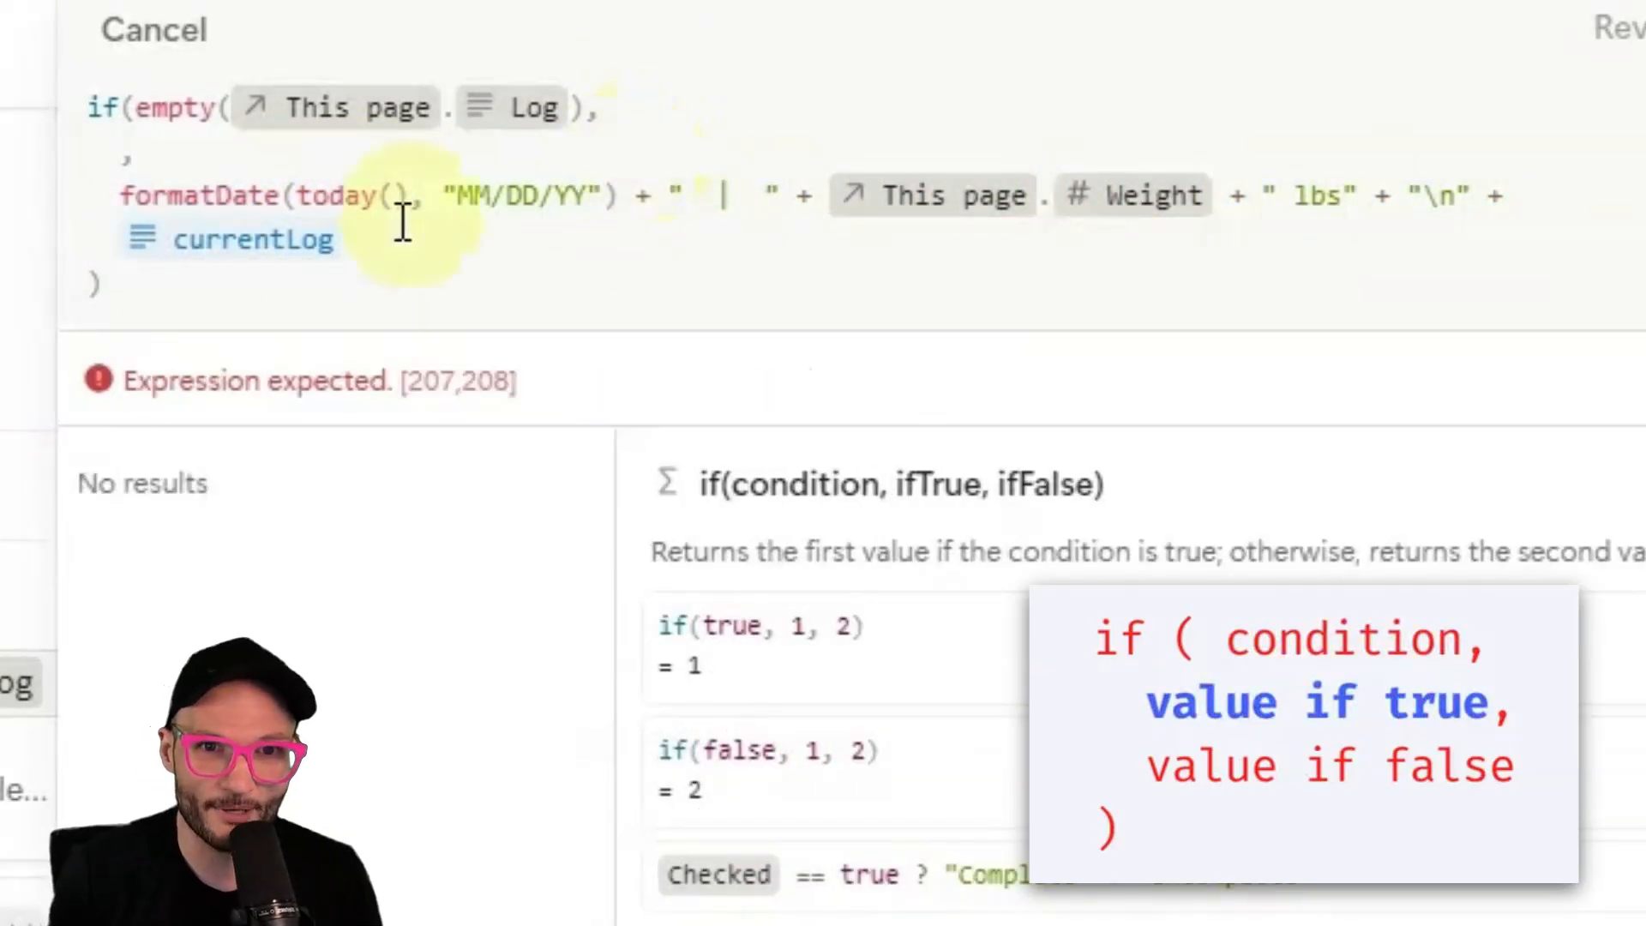
left_click(133, 153)
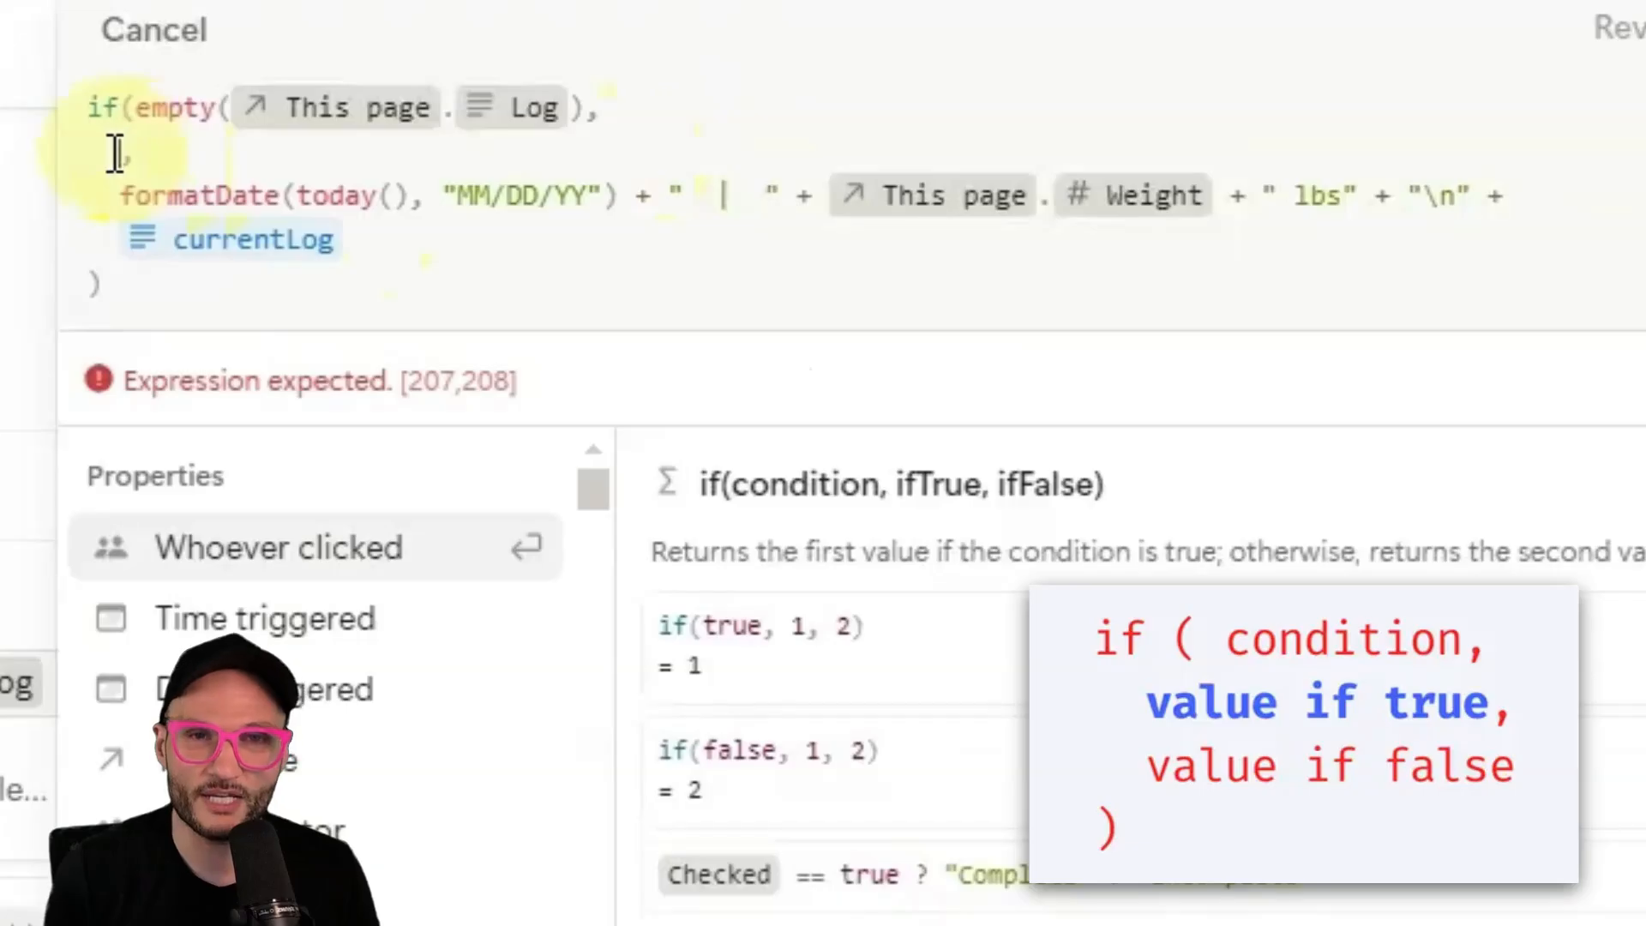
type("\"ABC")
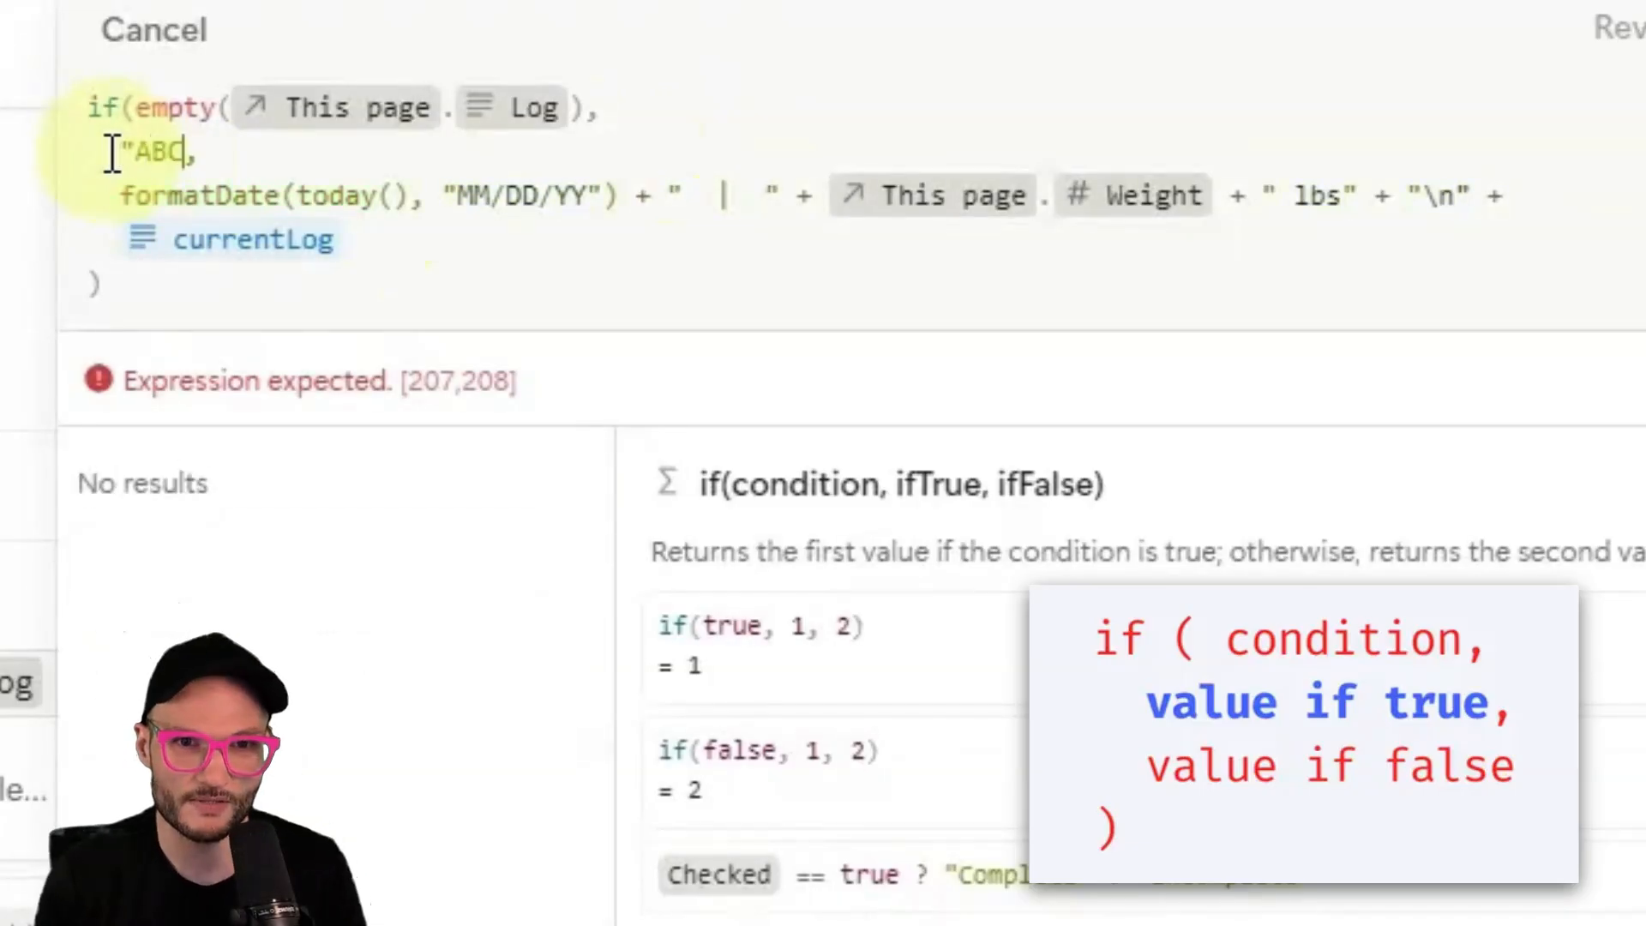
type("DE\"")
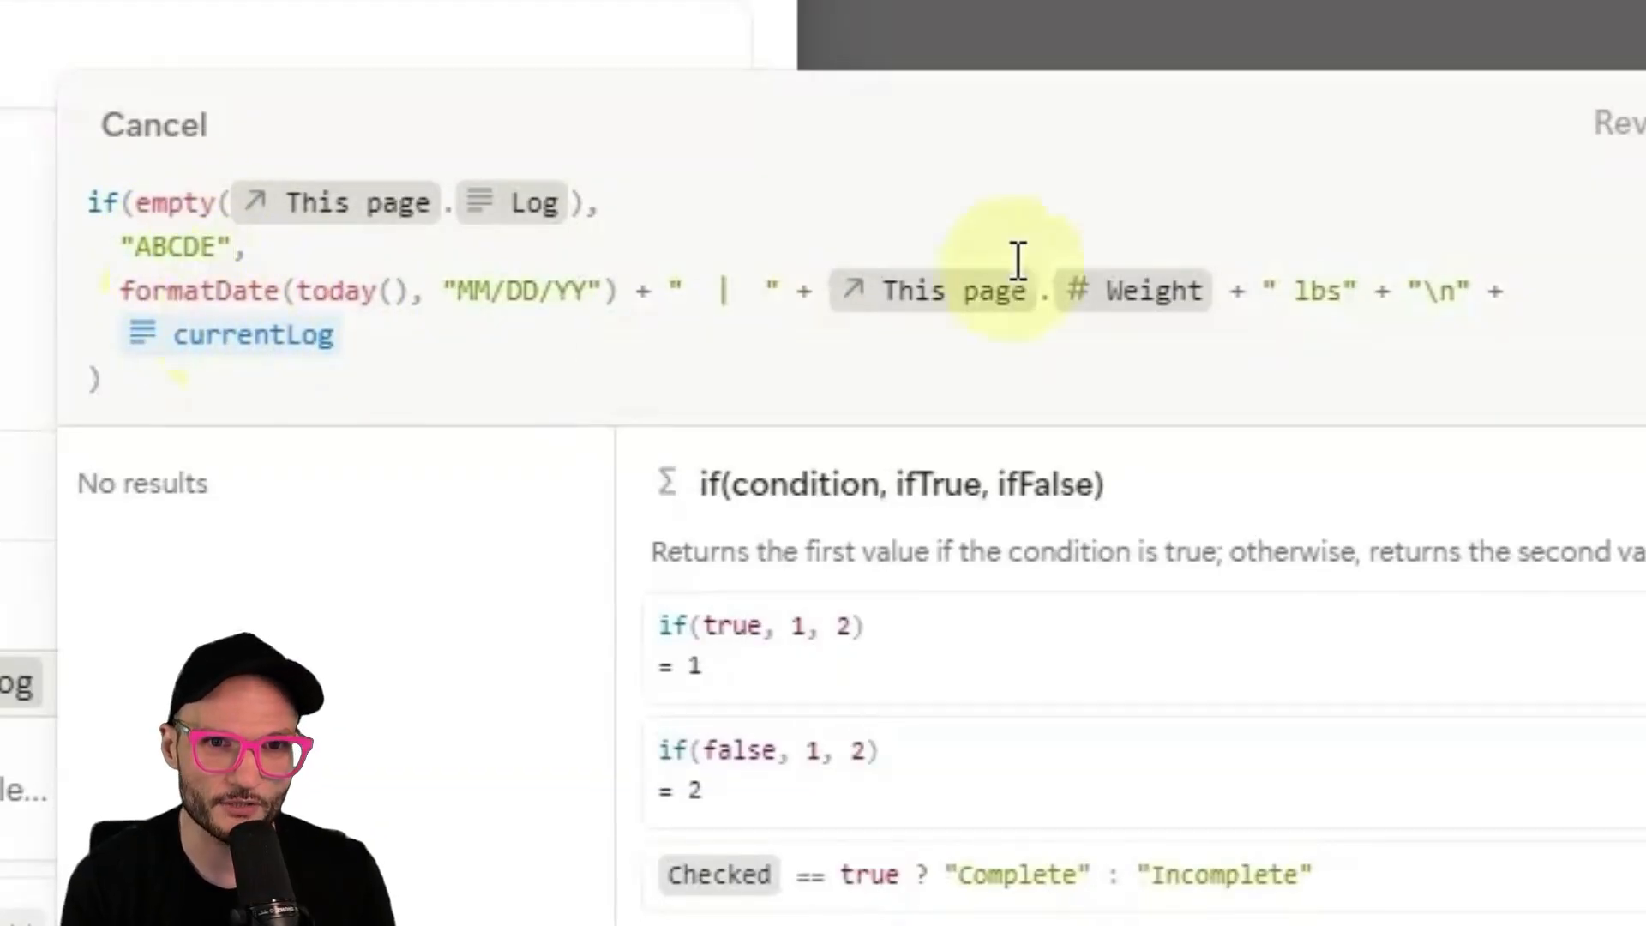
Save the formula and the button automation, and run Test Log on the first exercise with an empty Log.
left_click(1507, 135)
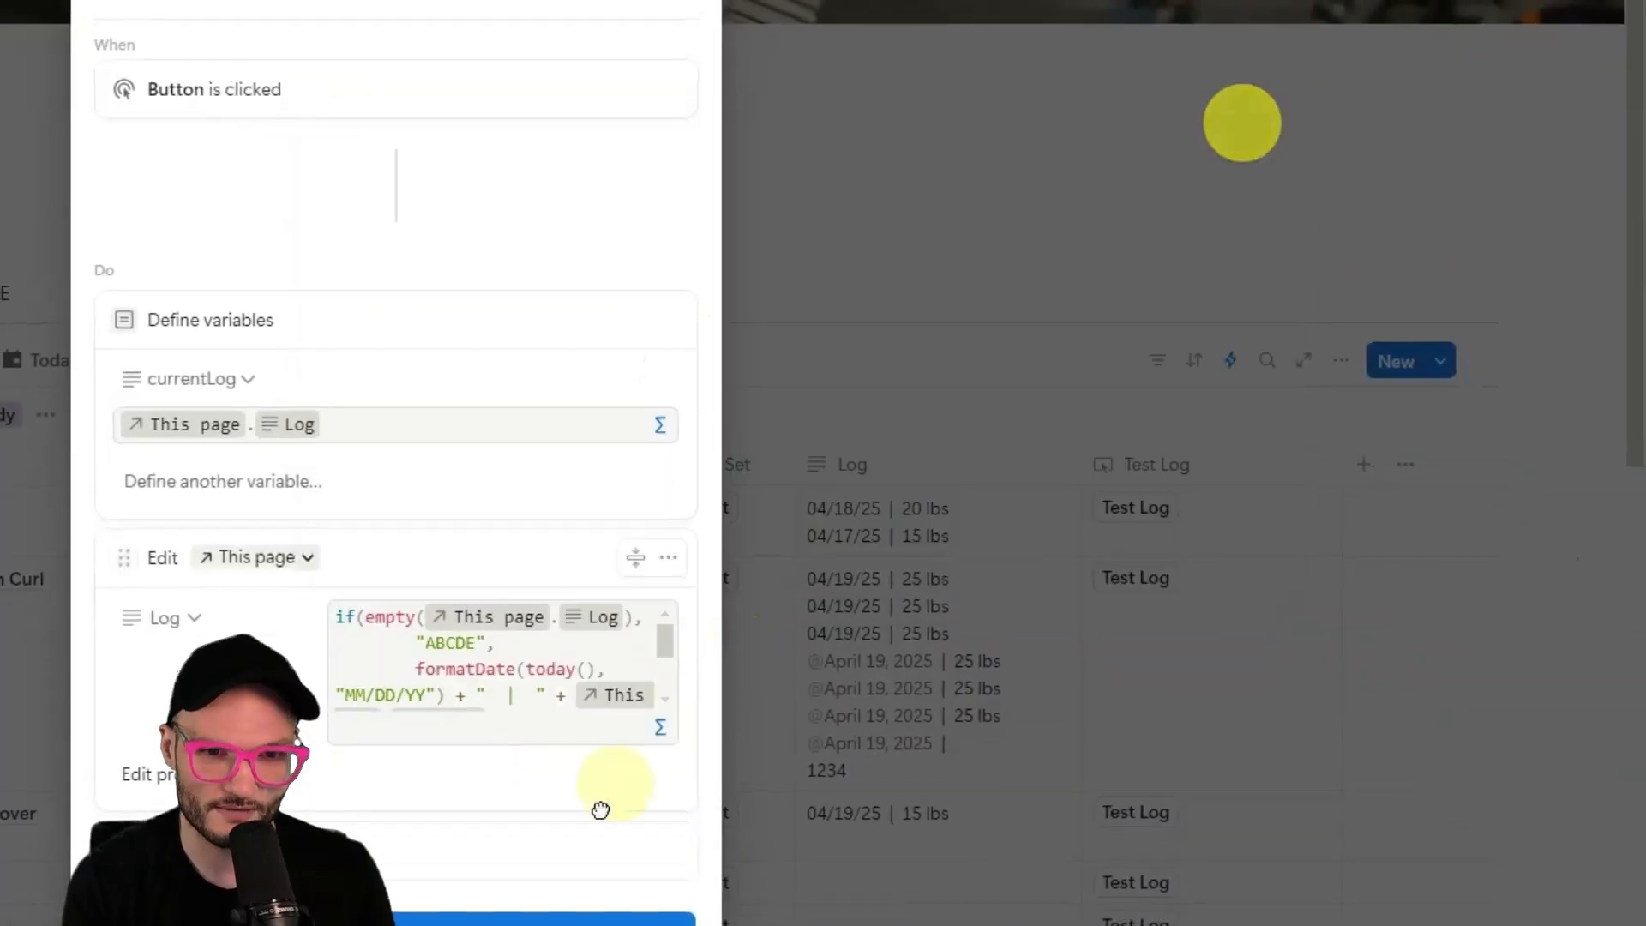
left_click(532, 916)
scroll(963, 757, "down", 3)
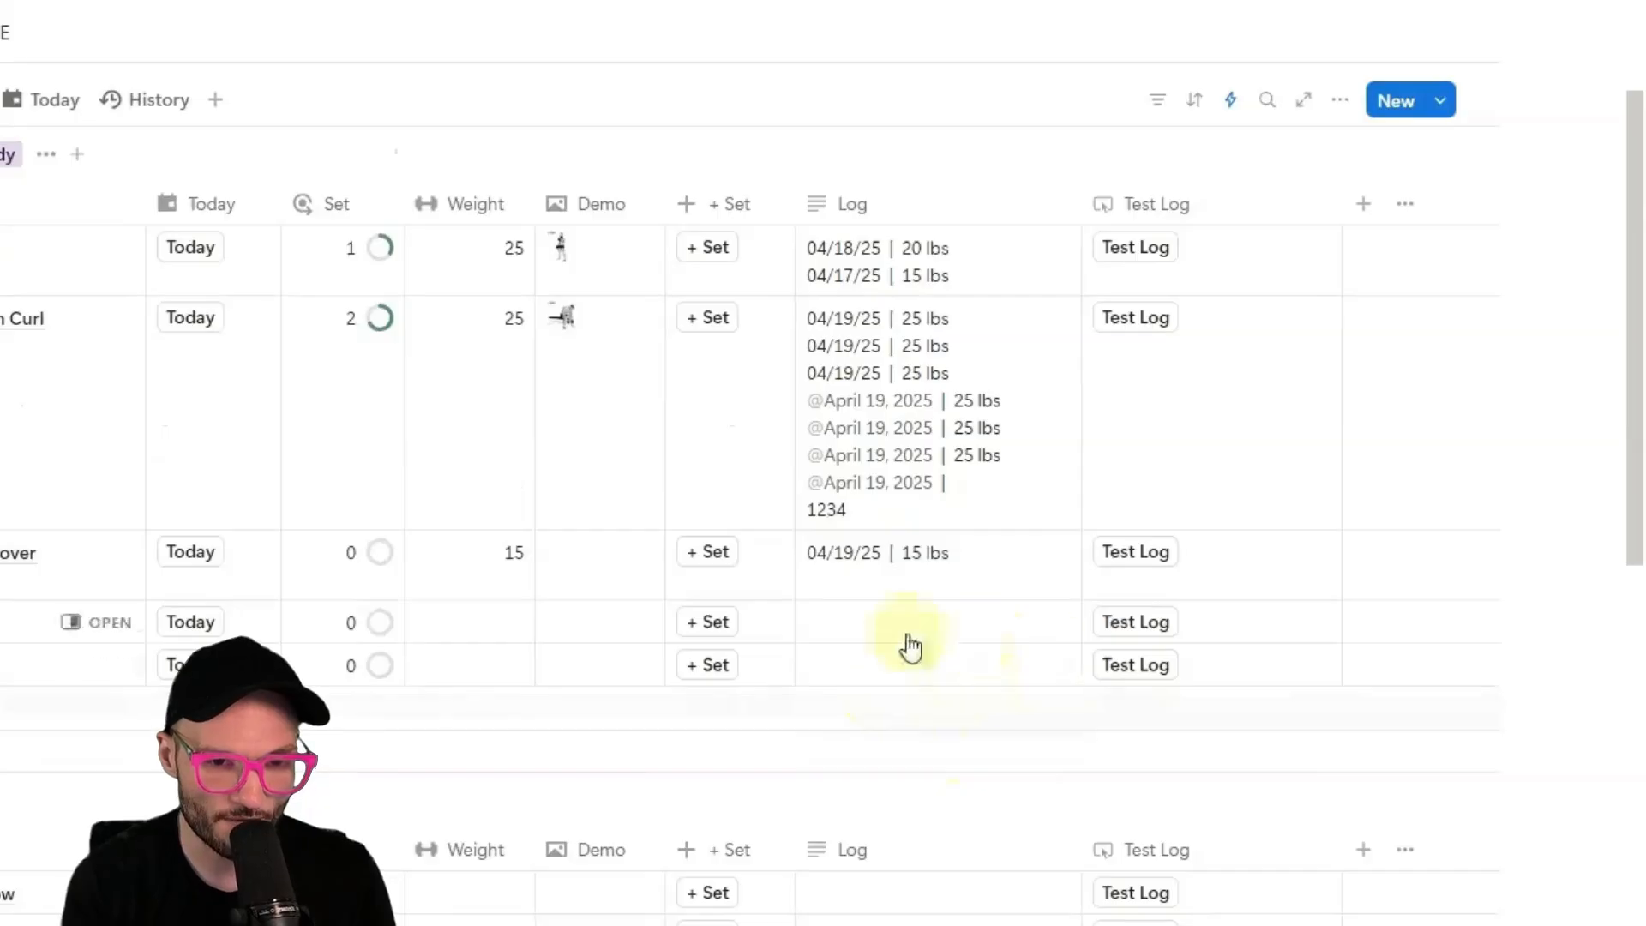
left_click(1136, 623)
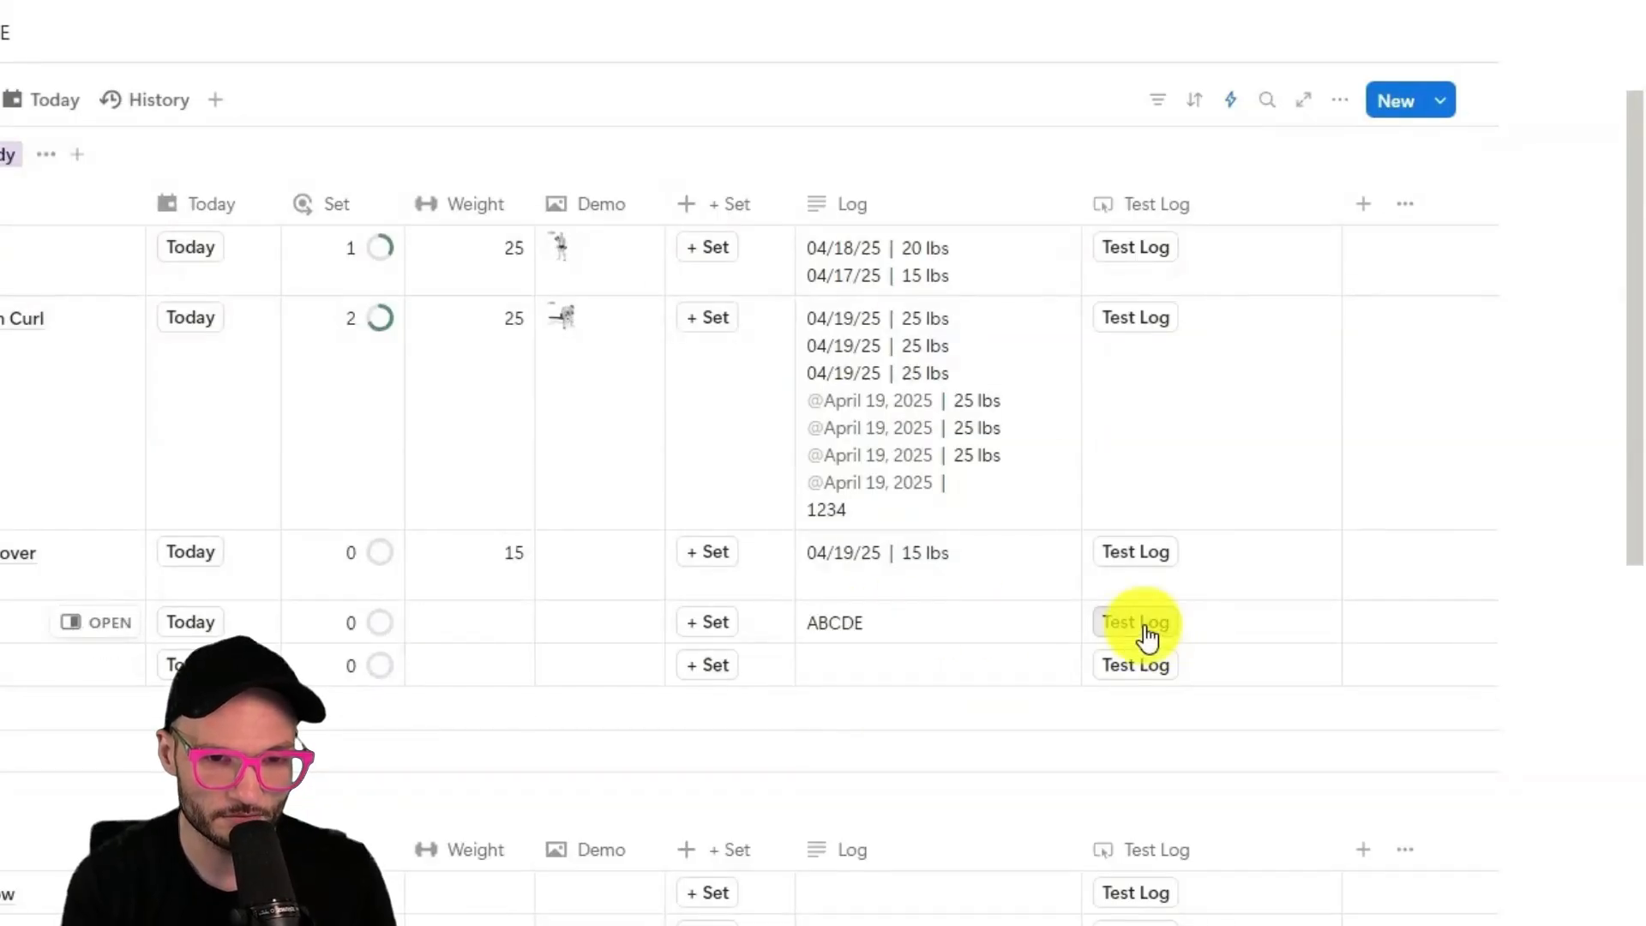
Set the Weight of the exercise whose Log reads ABCDE to 15 and run its Test Log four times.
left_click(459, 617)
key("Escape")
type("15")
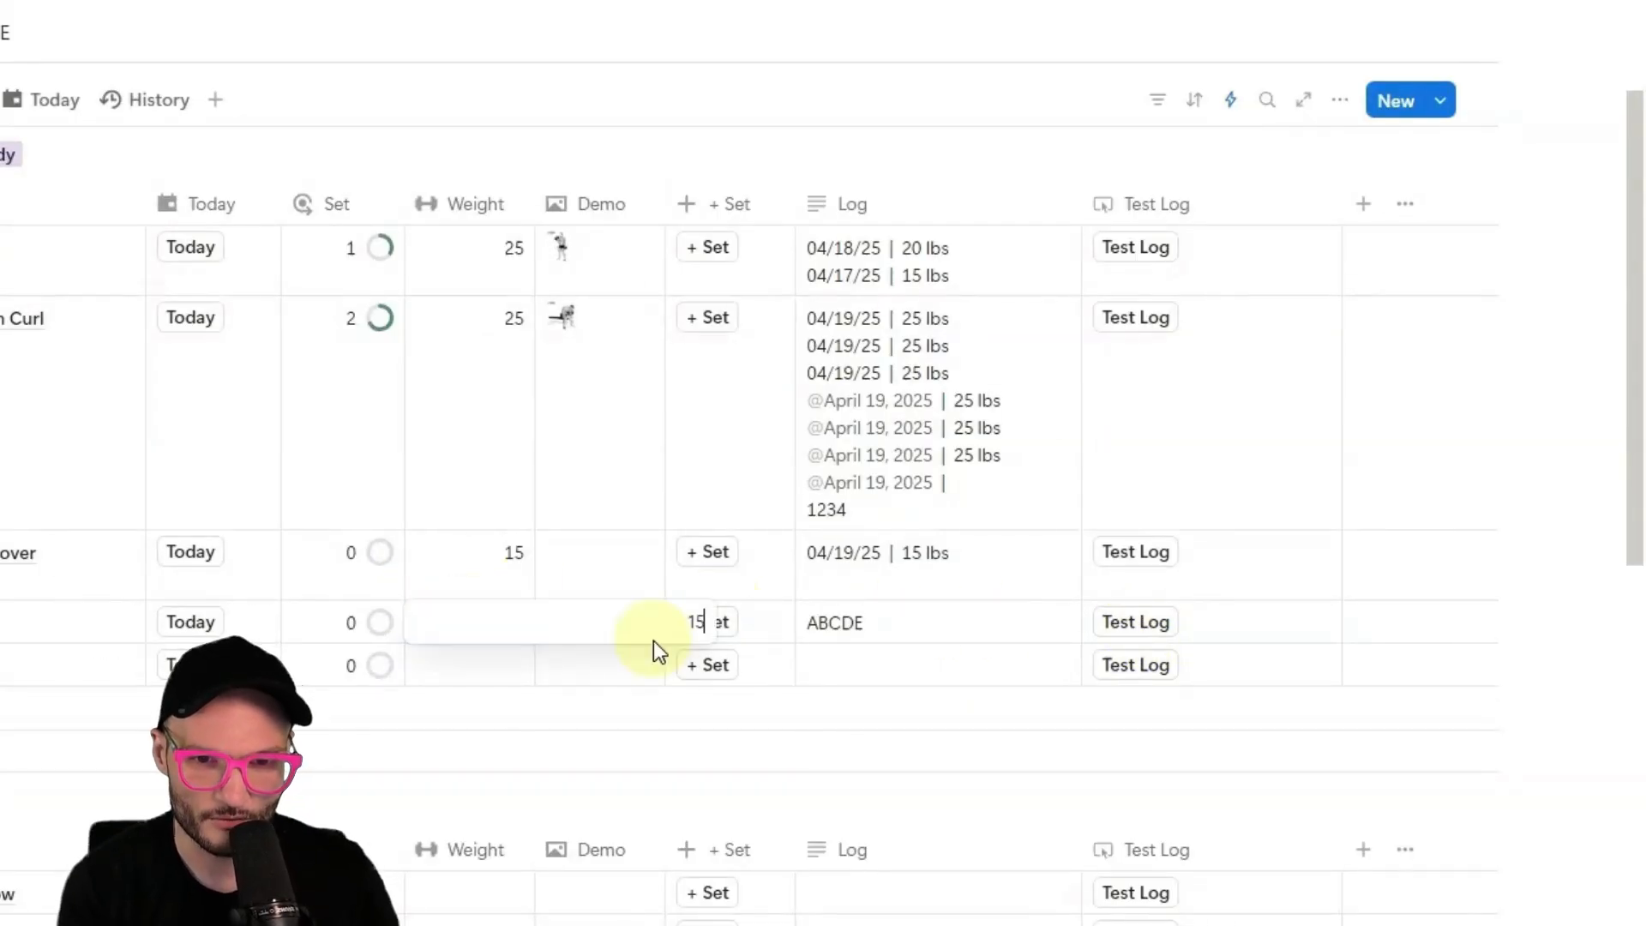
key("Return")
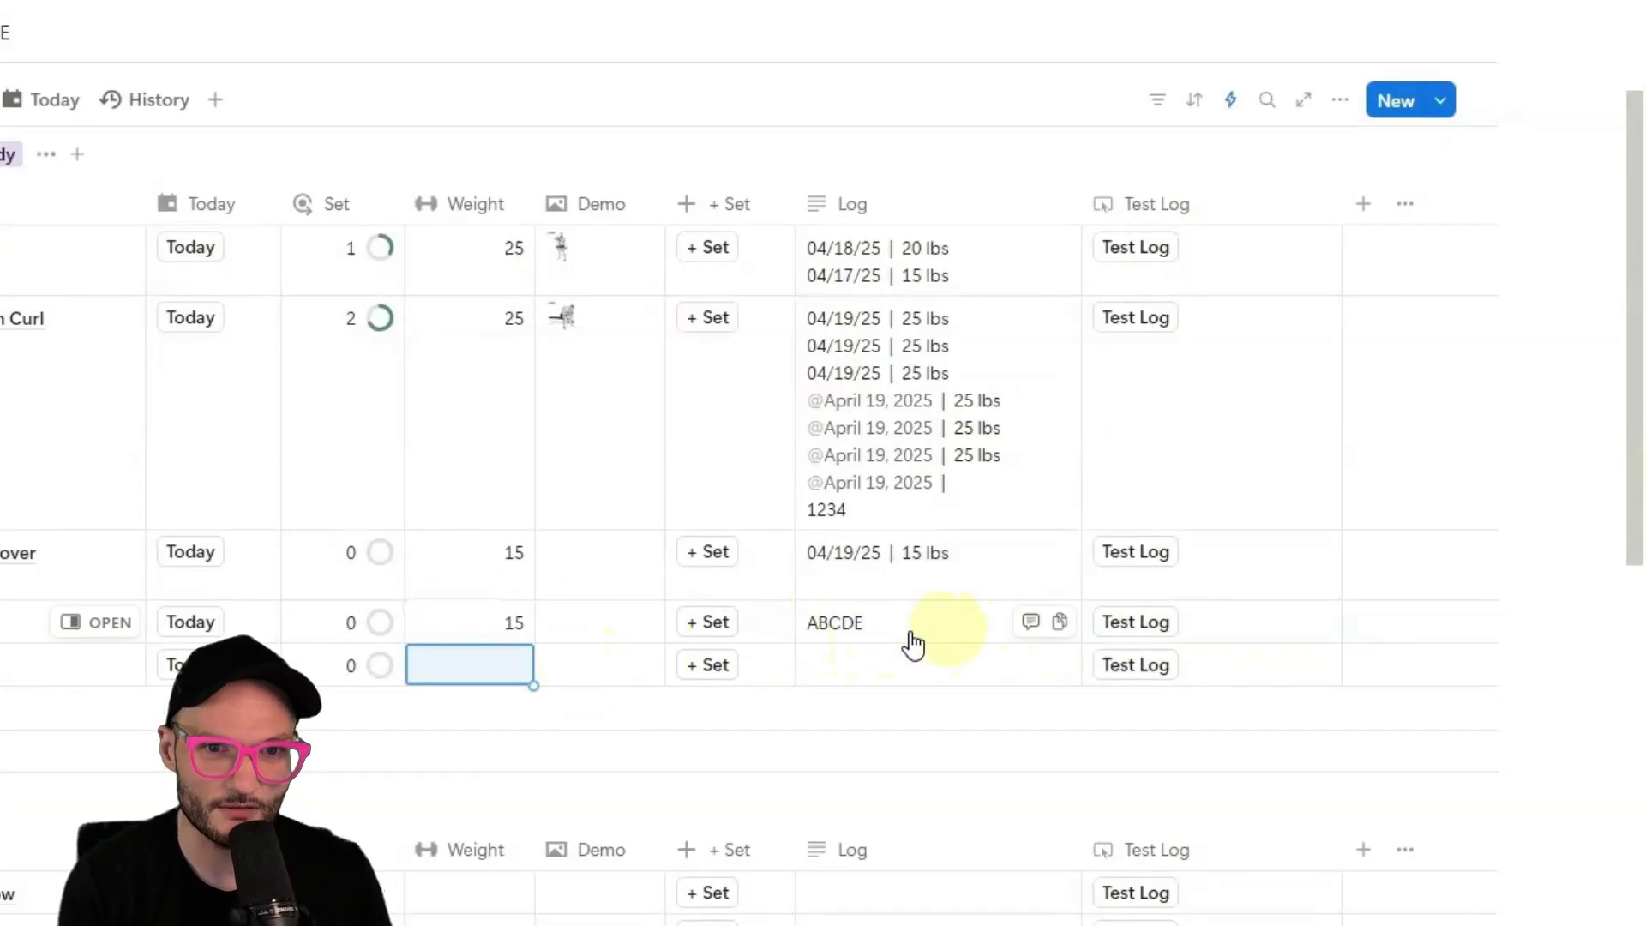
left_click(1148, 629)
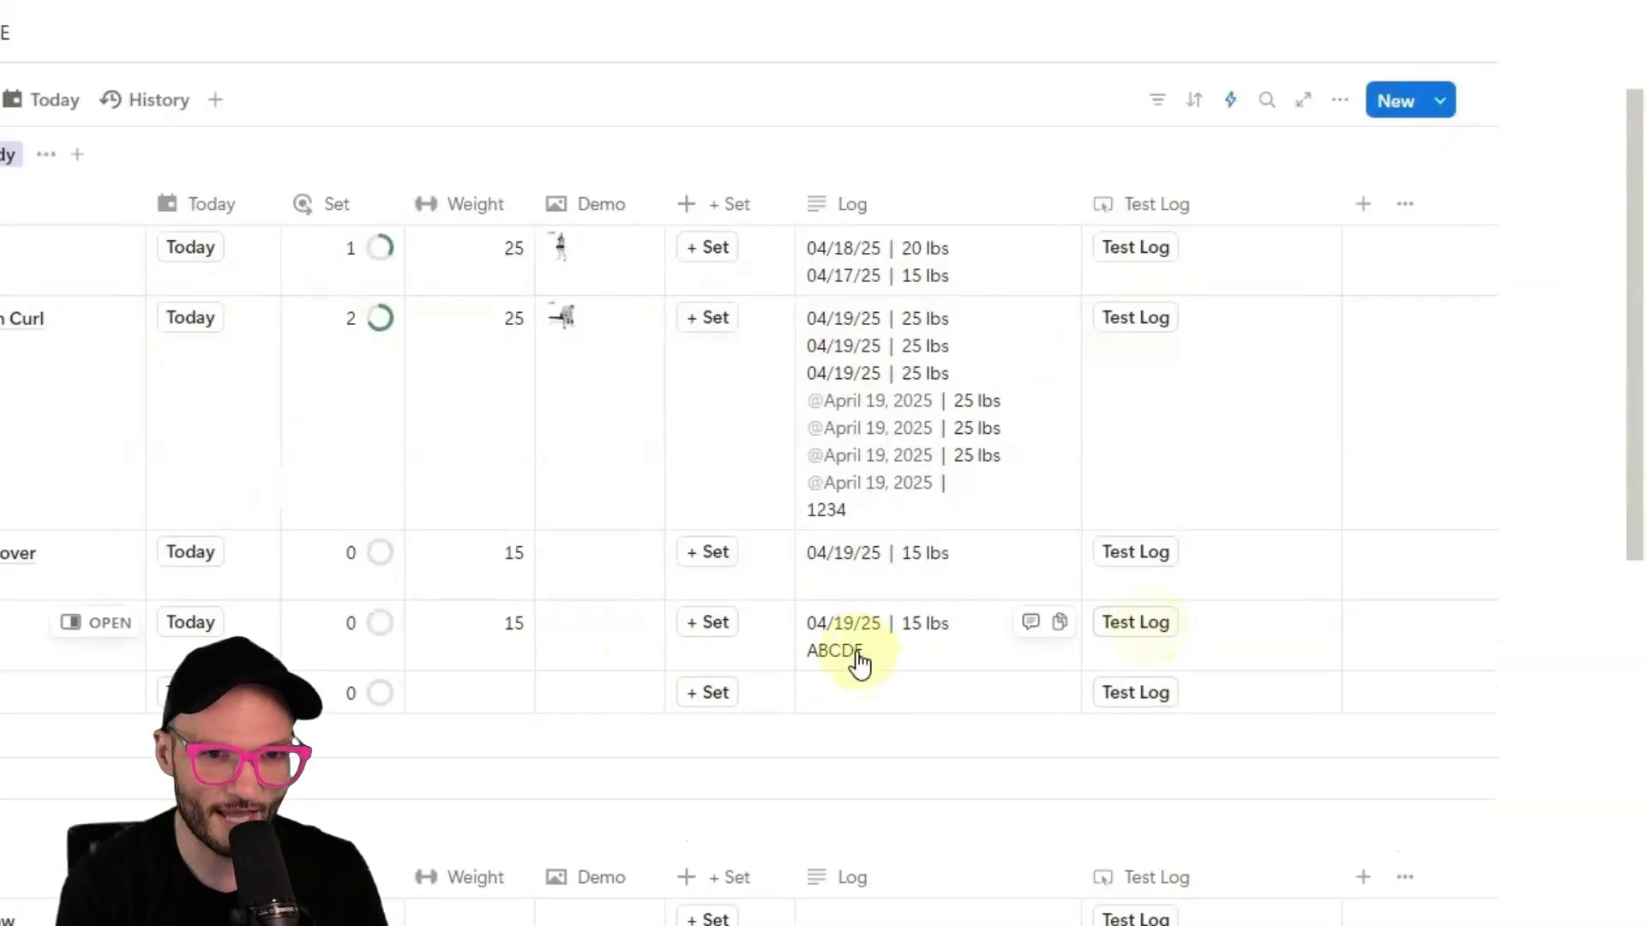
left_click(1139, 631)
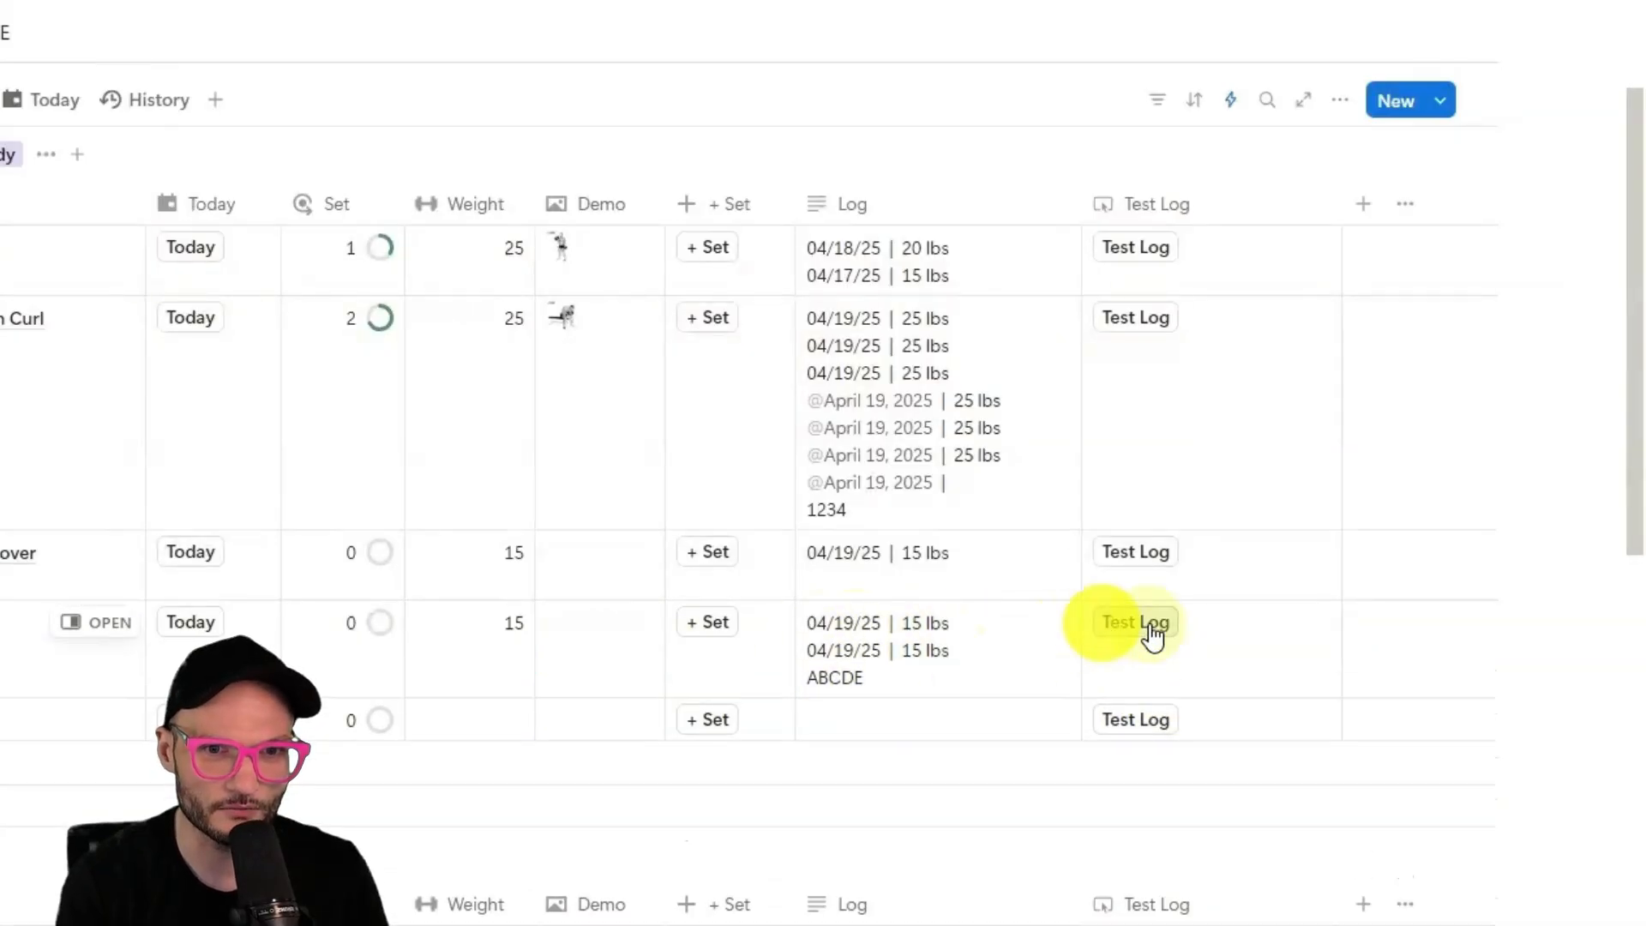
left_click(1144, 635)
left_click(1144, 635)
Set the Weight of the last exercise in this group to 20 and run its Test Log twice.
left_click(489, 772)
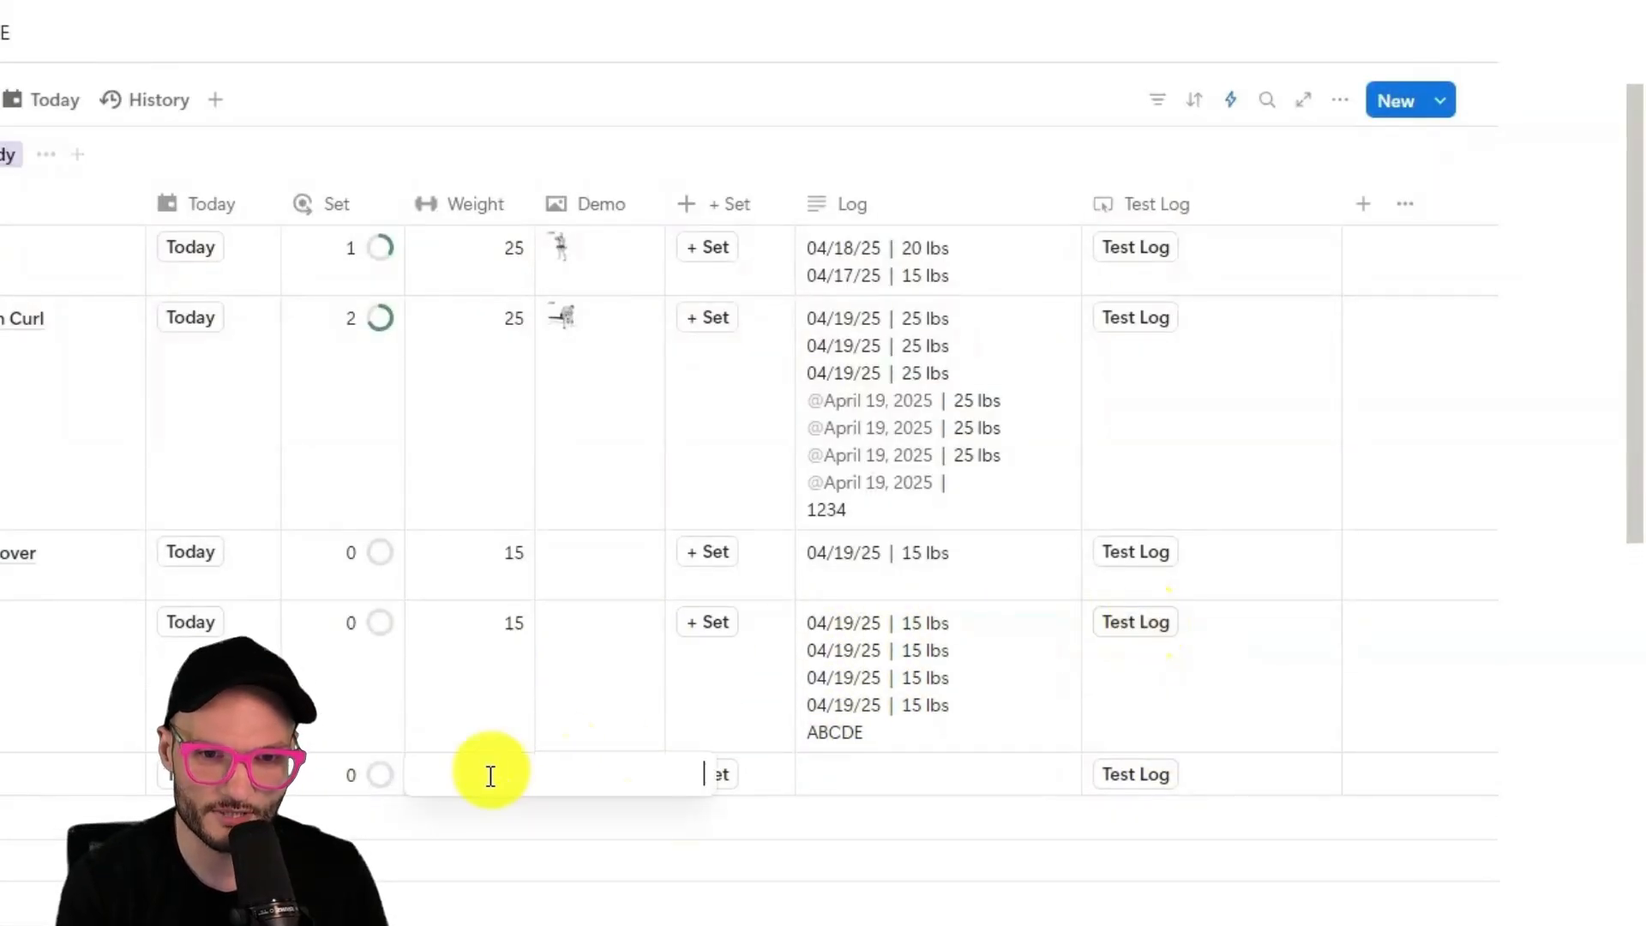
type("20")
key("Return")
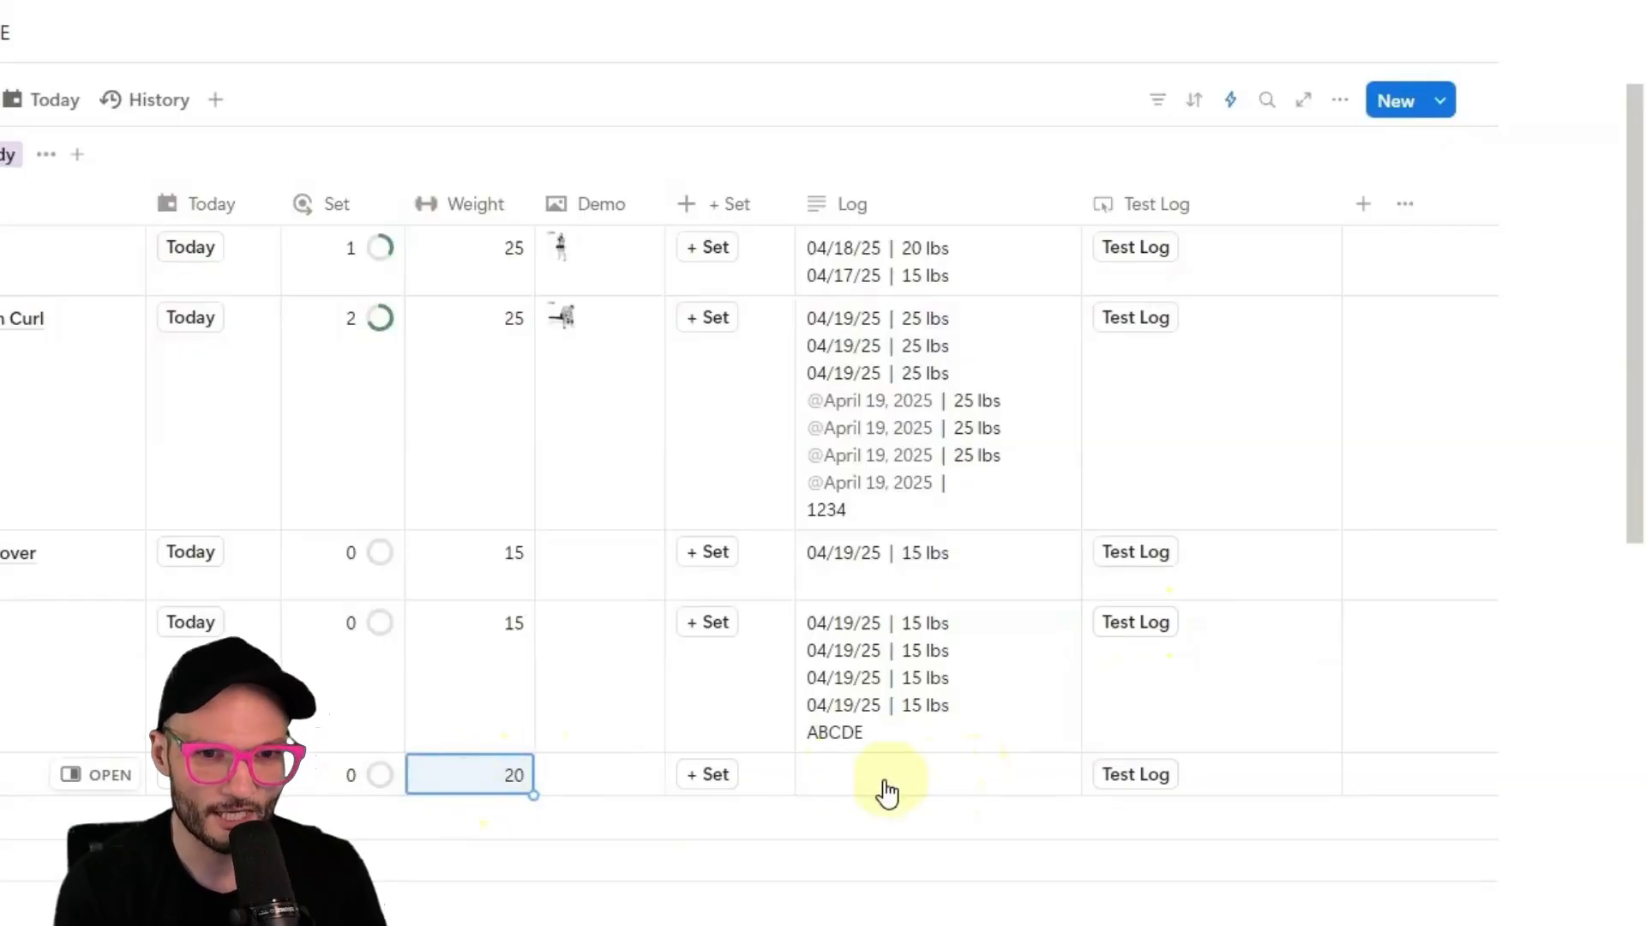
left_click(1149, 785)
left_click(1133, 790)
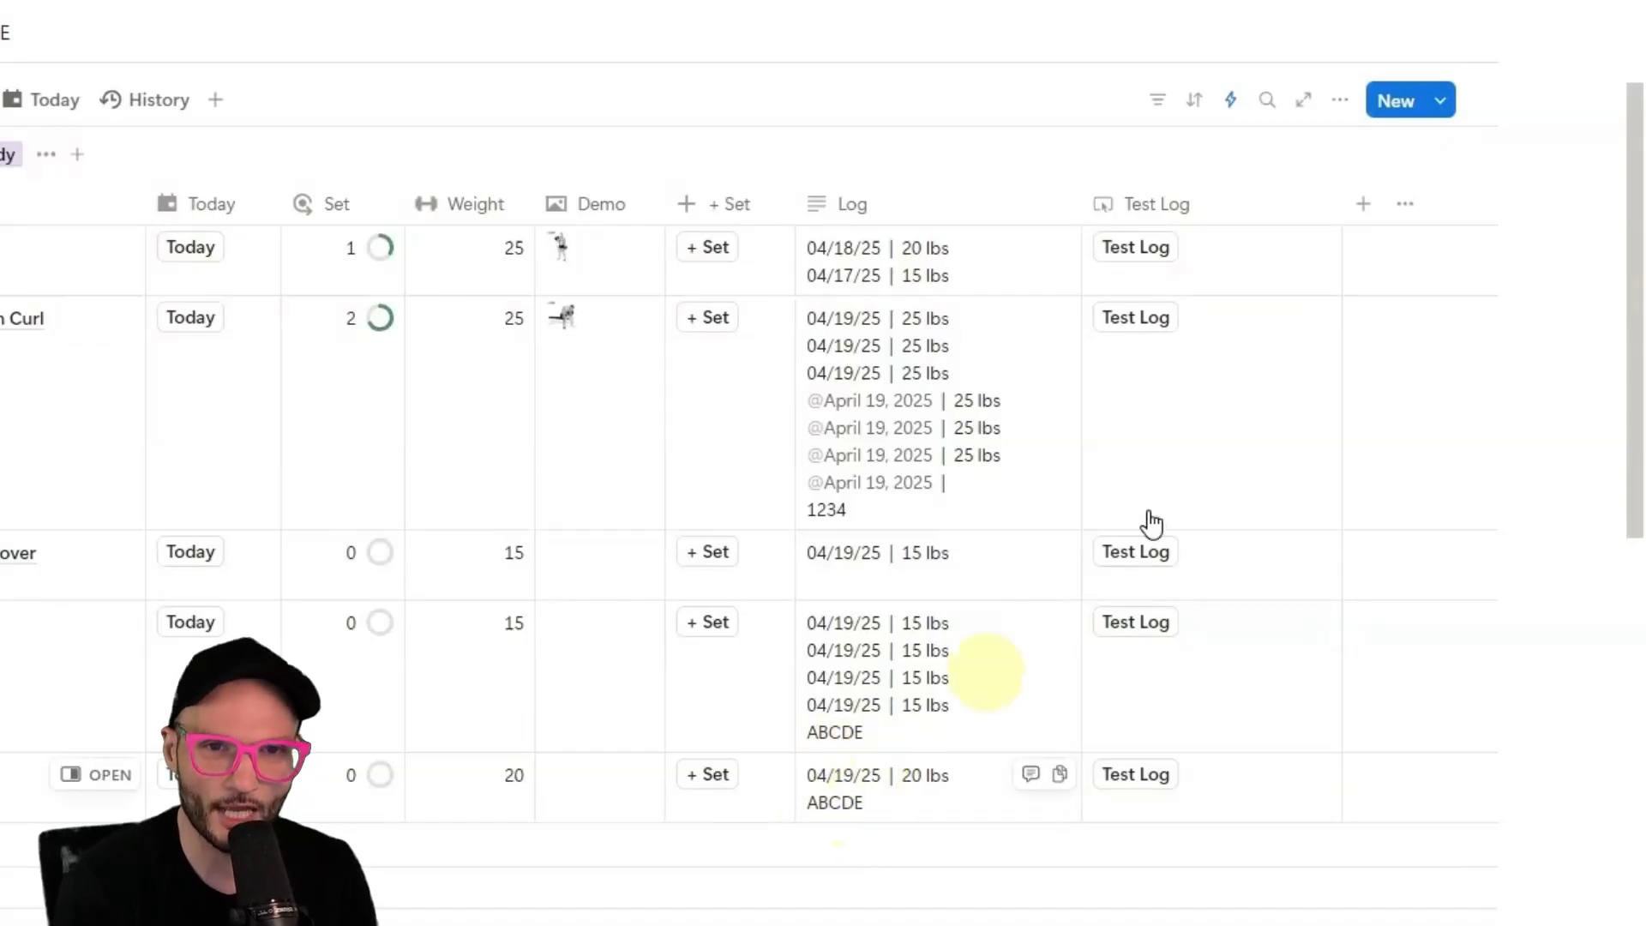
Replace "ABCDE" in the Test Log formula with formatDate(today(), "MM/DD/YY") + " | " + This page.Weight + " lbs", and save the formula and automation.
left_click(1209, 207)
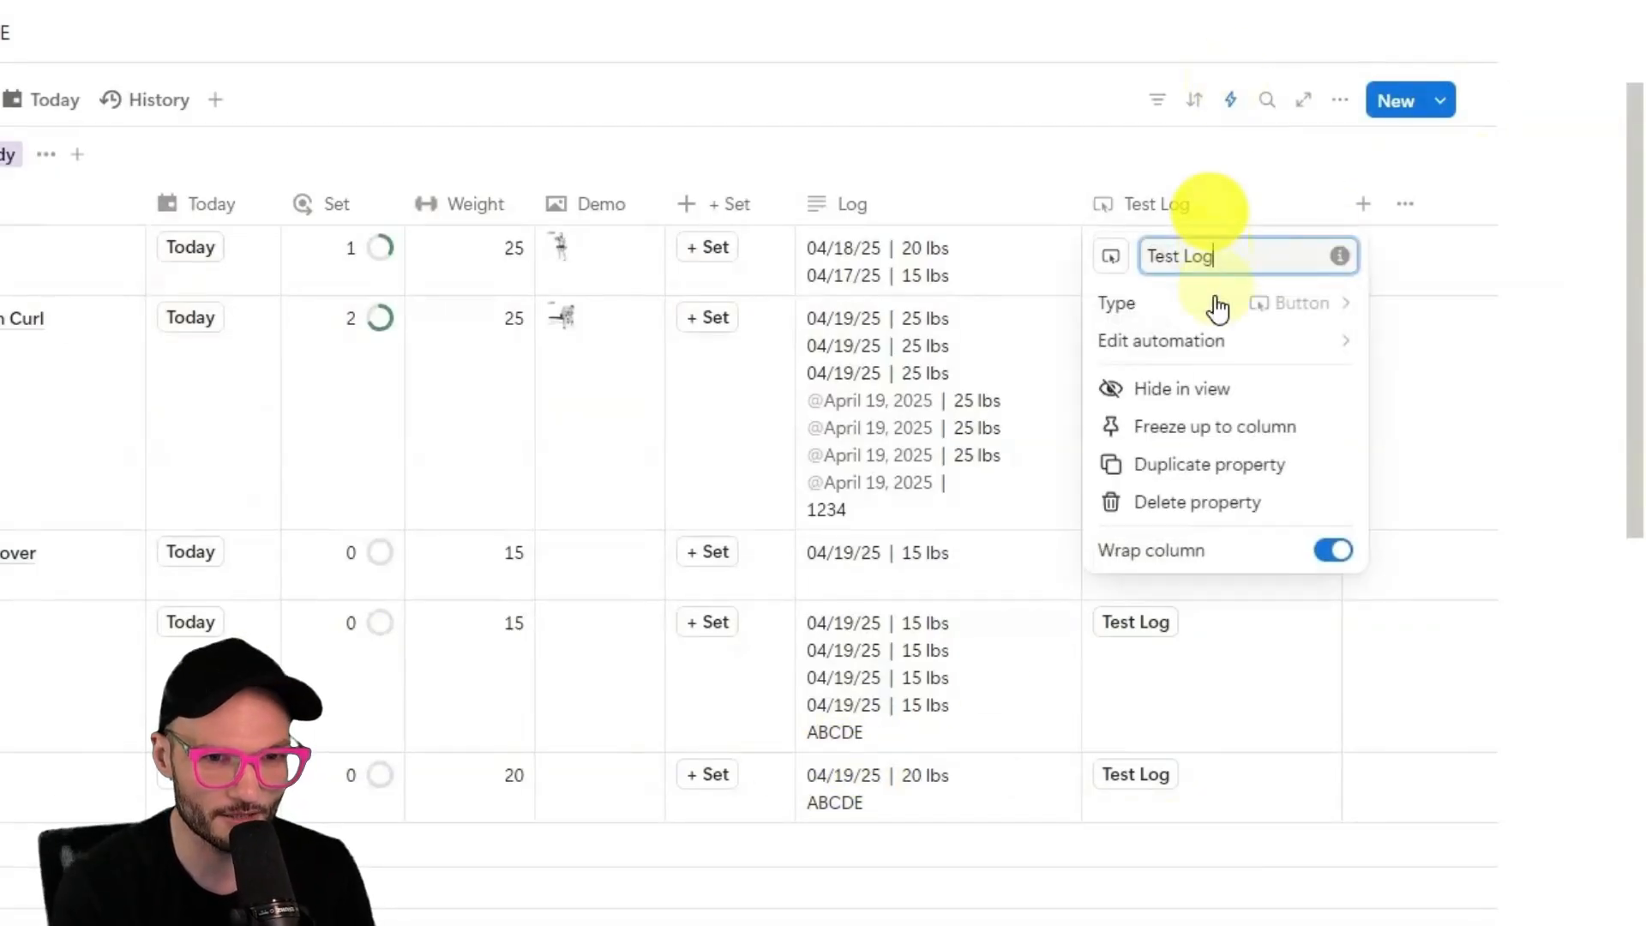
left_click(1194, 341)
scroll(460, 631, "down", 3)
left_click(460, 631)
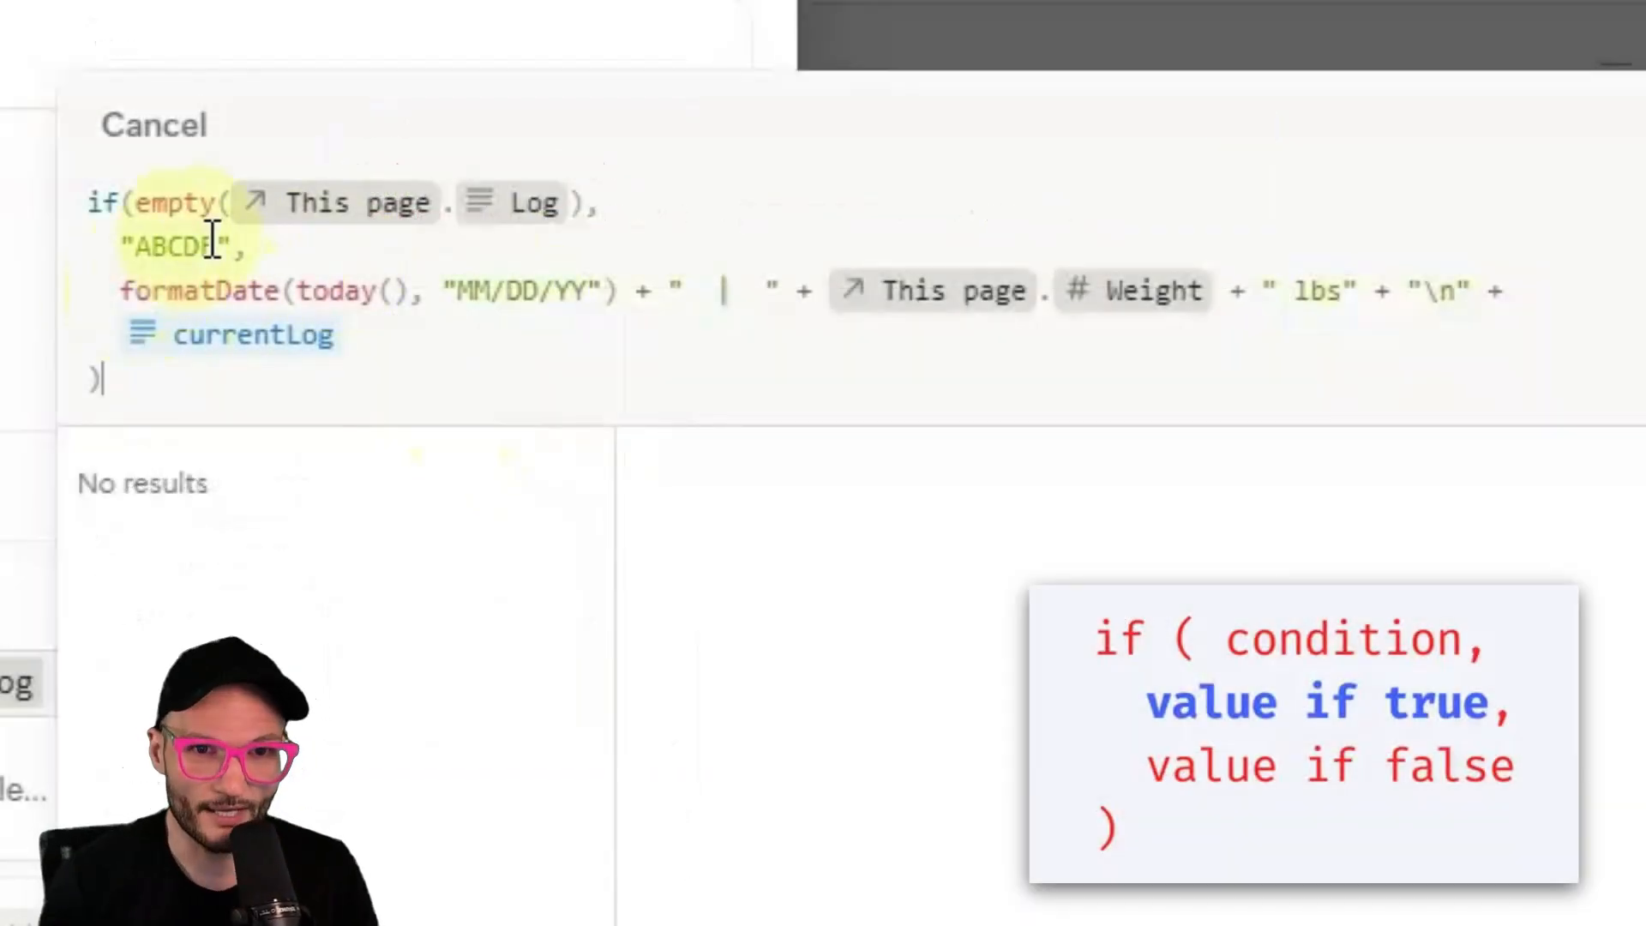
left_click_drag(118, 288, 1360, 294)
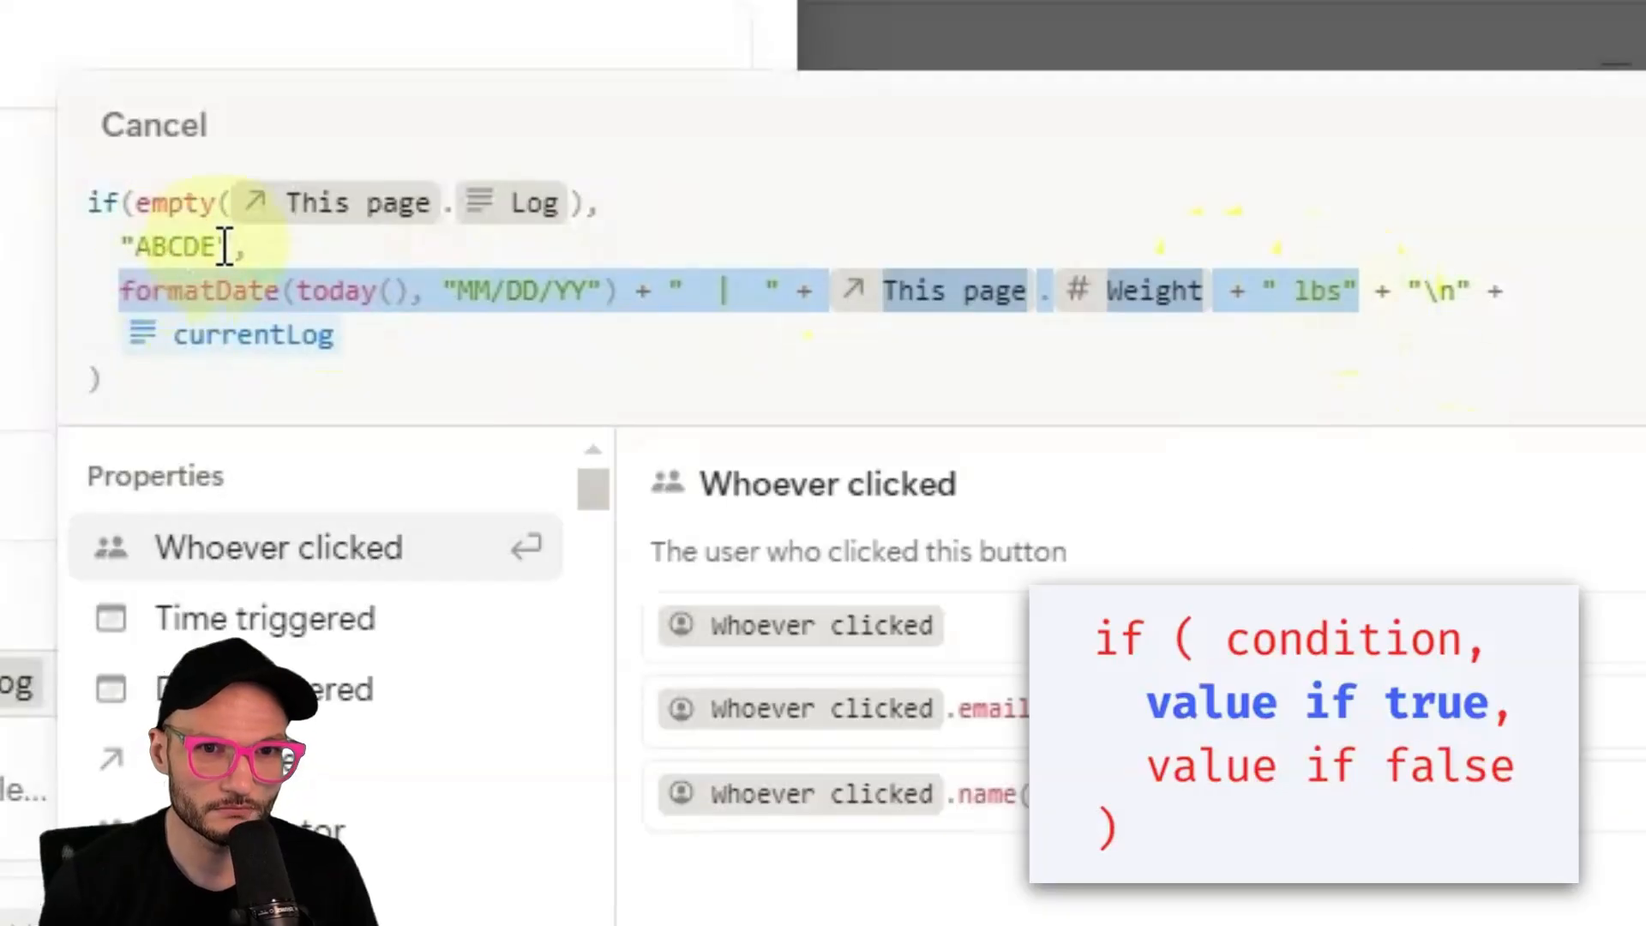
left_click_drag(230, 246, 157, 239)
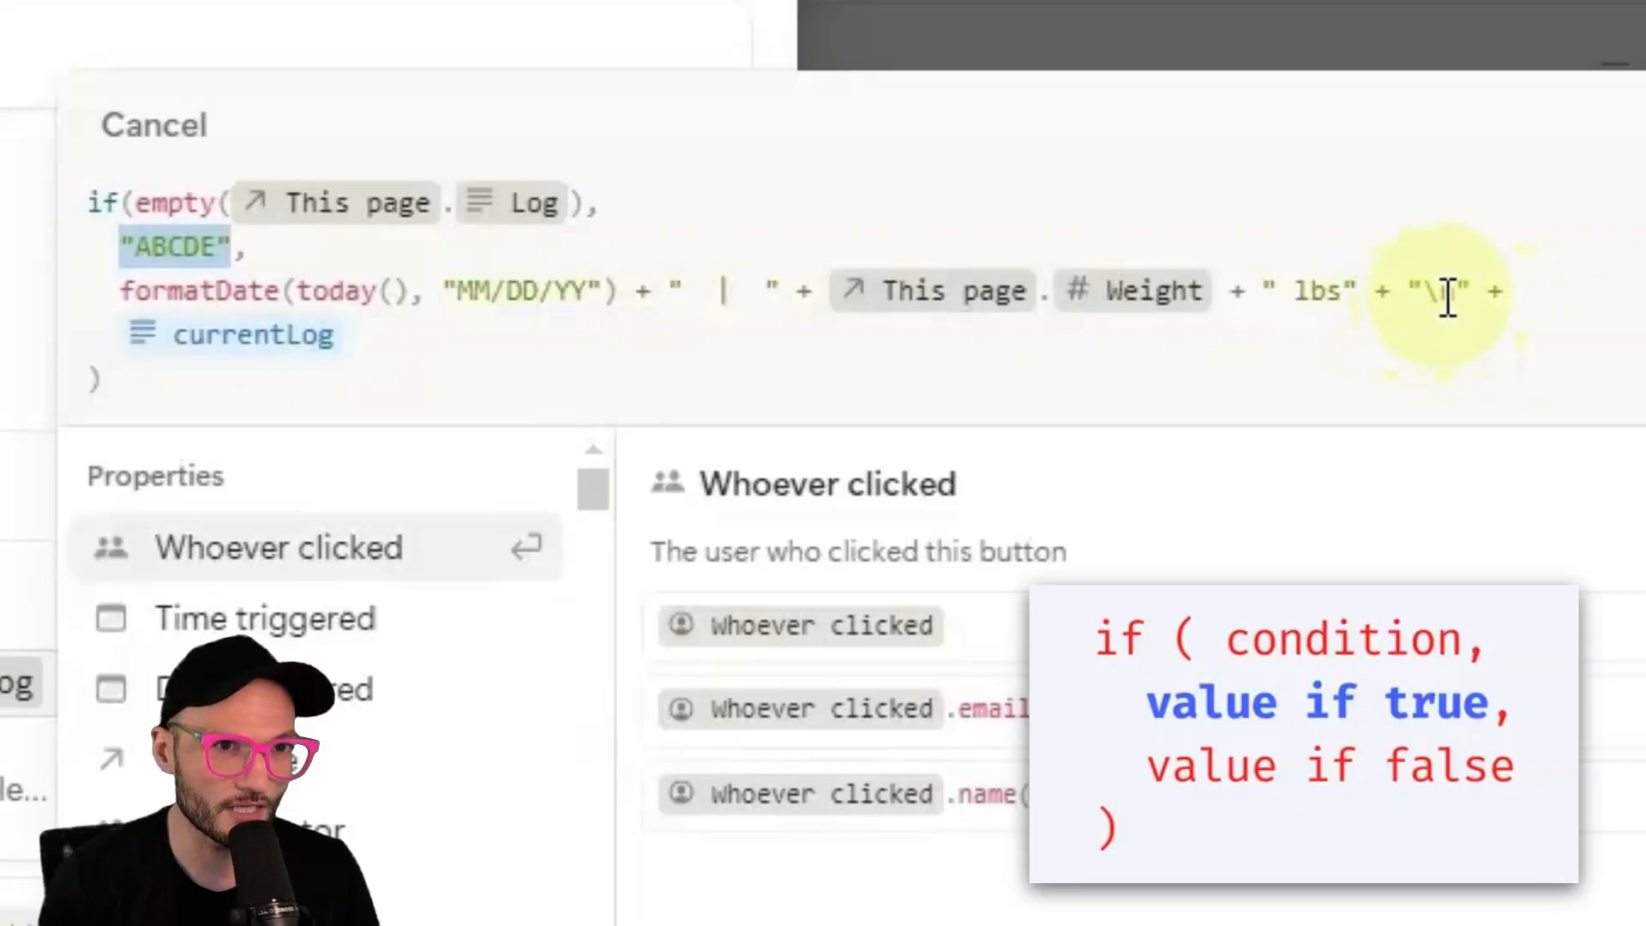
type("formatDate(today(), \"MM/DD/YY\") + \" | \" + This page.Weight + \" lbs\"")
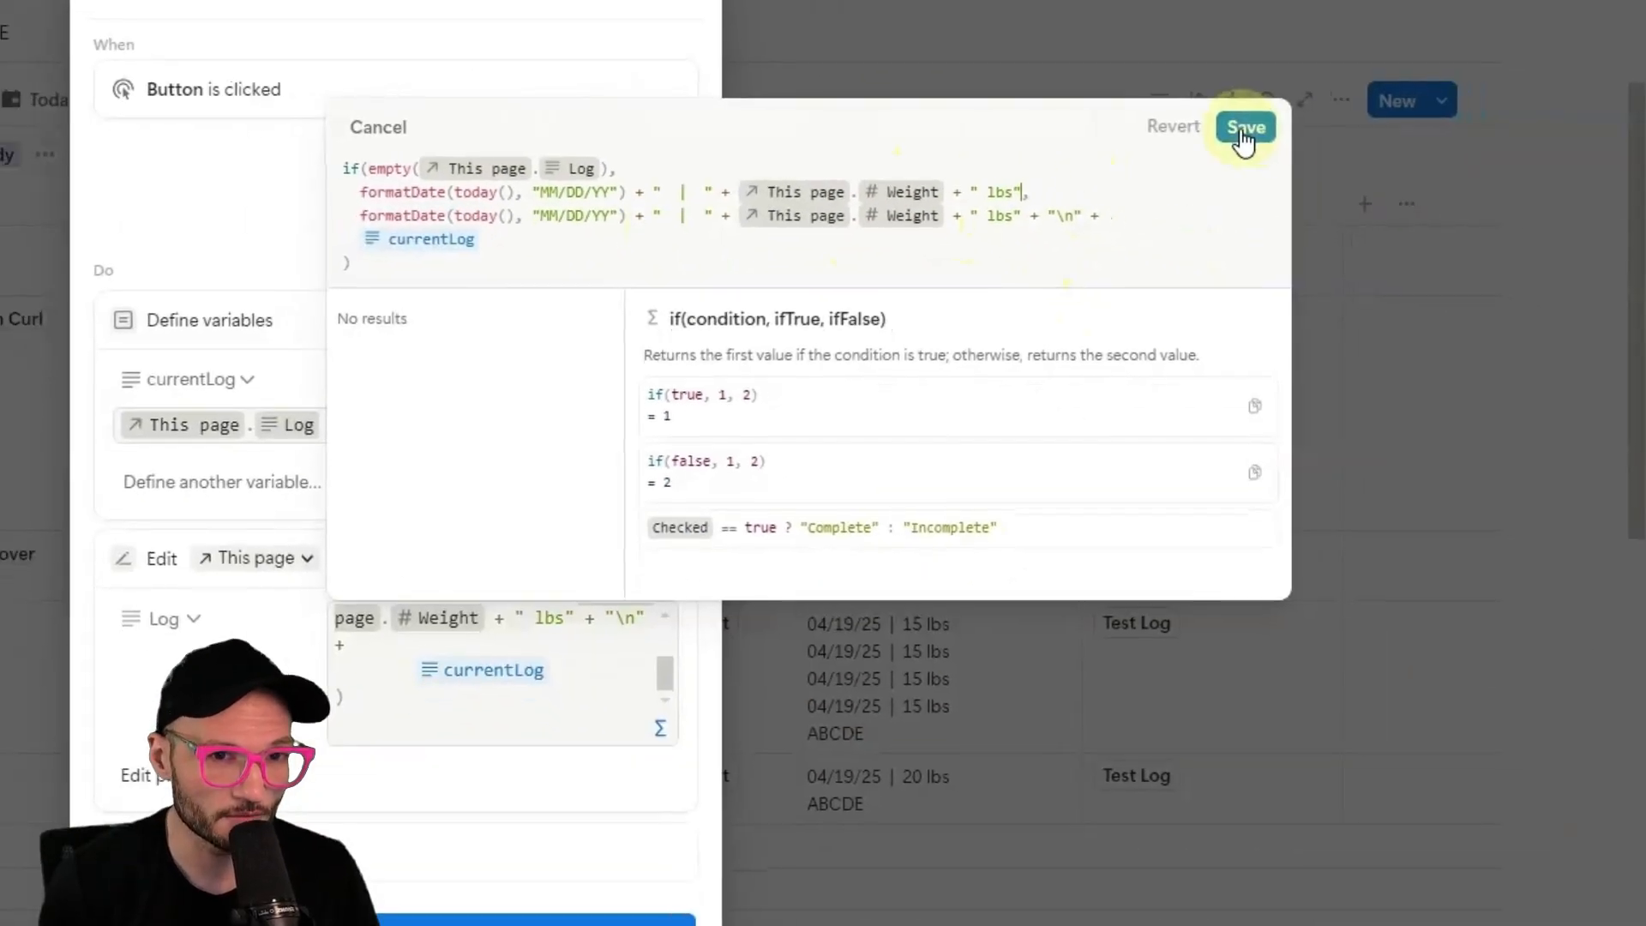
left_click(1242, 121)
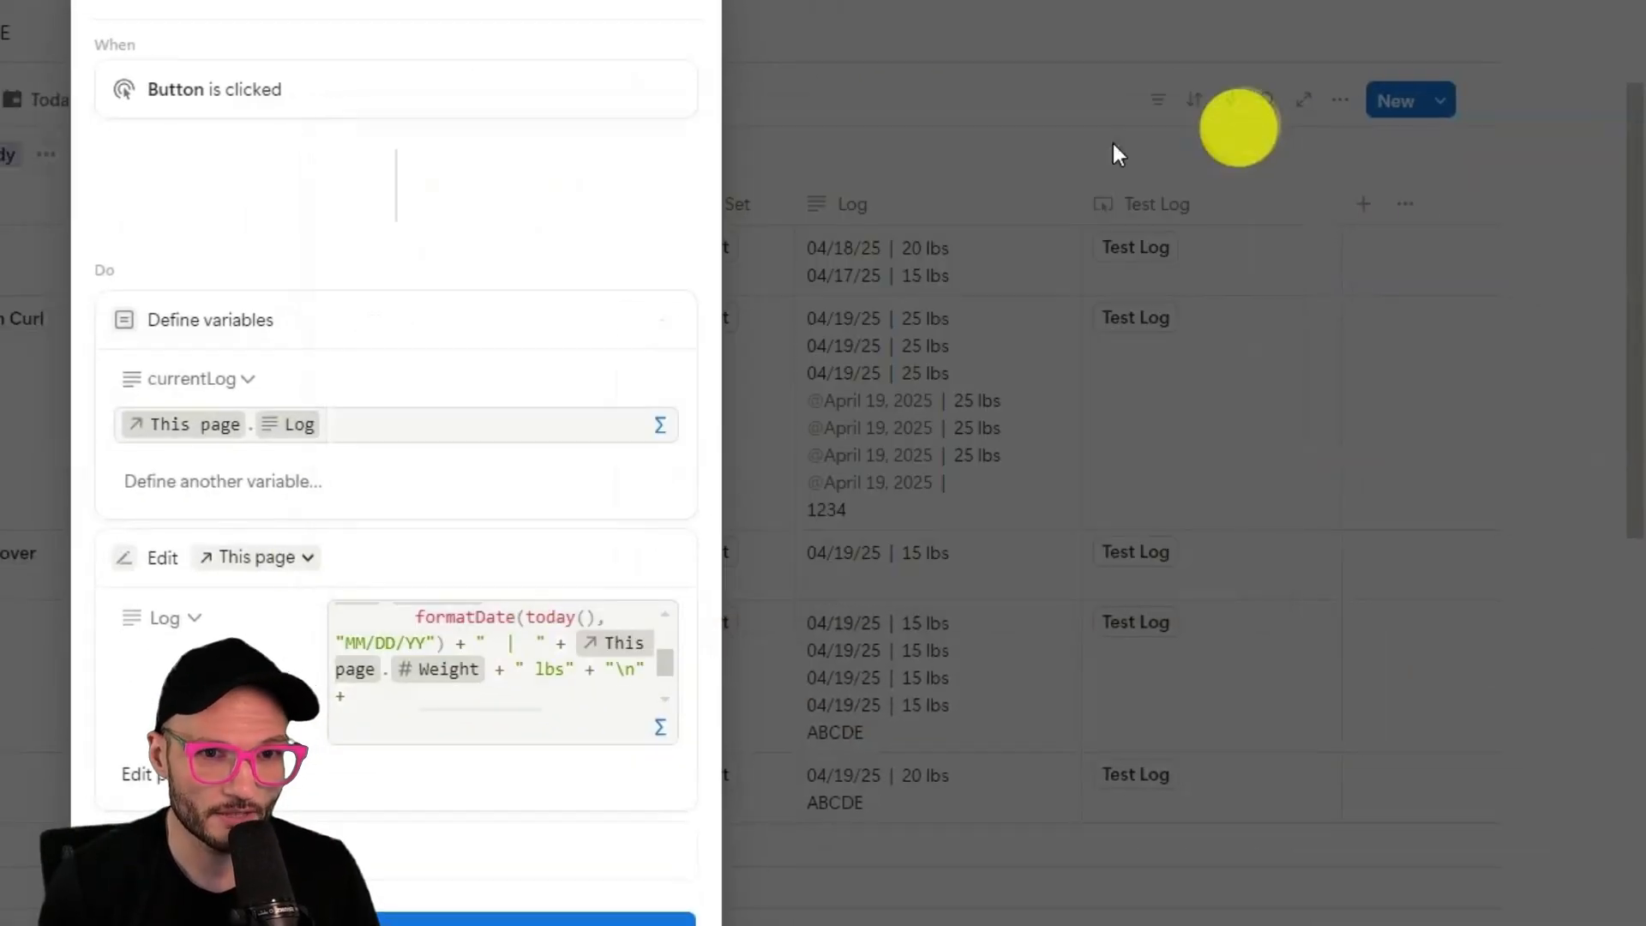
left_click(423, 914)
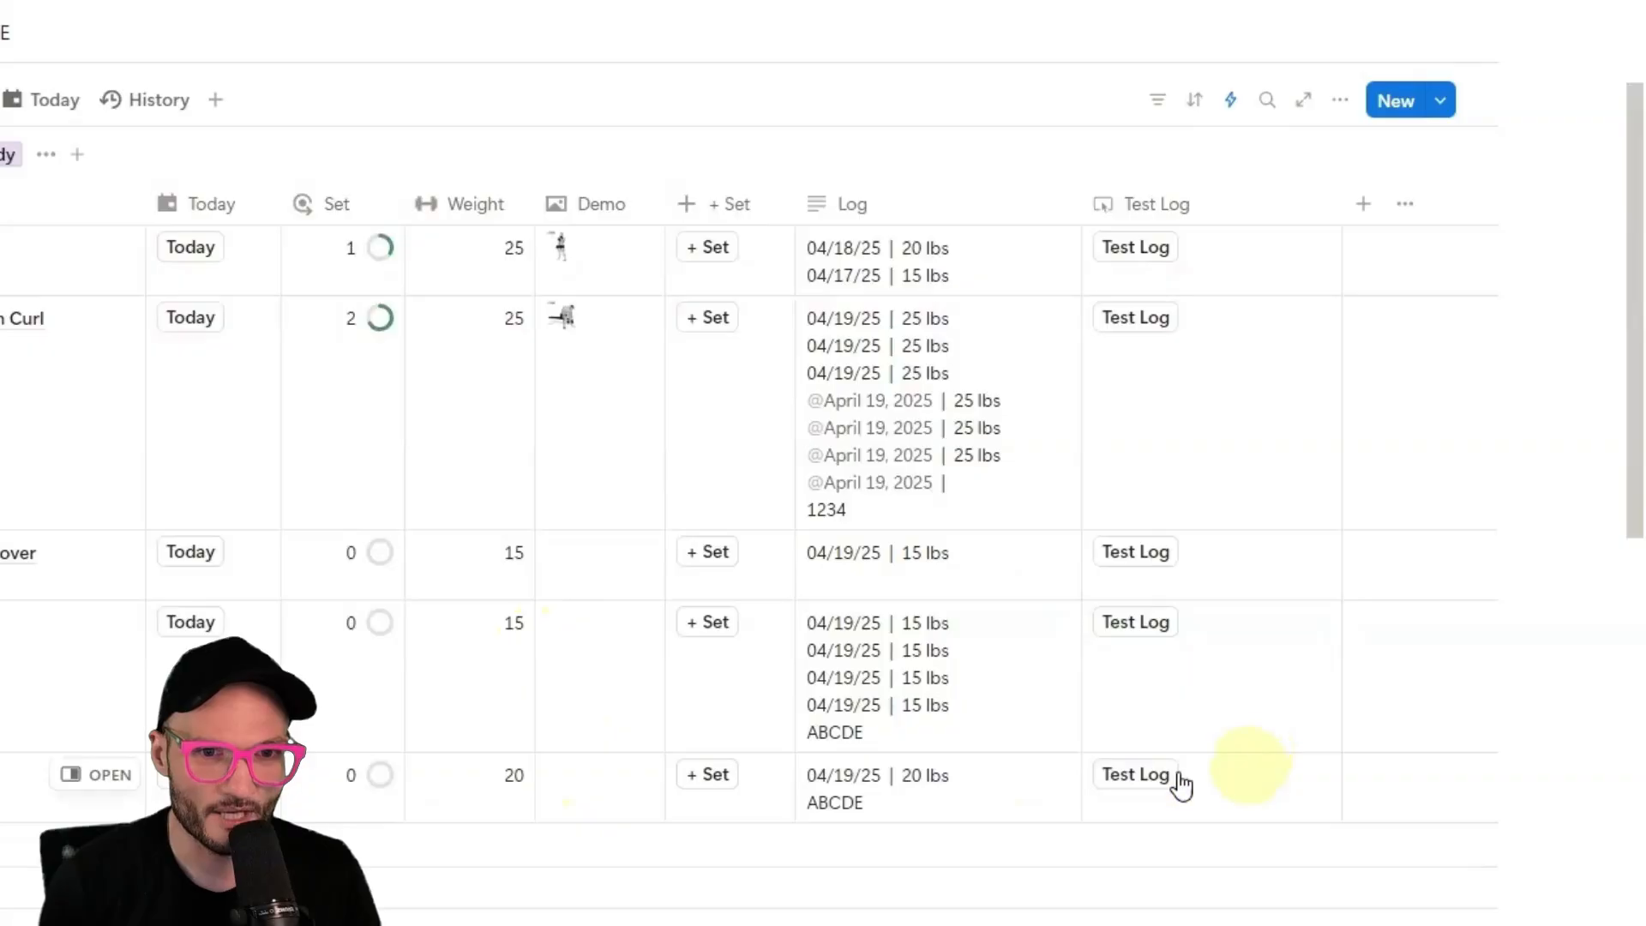
Move the Weight column directly before Log and clear Weight and Log for the last four Upper Body exercises.
left_click_drag(986, 798, 974, 661)
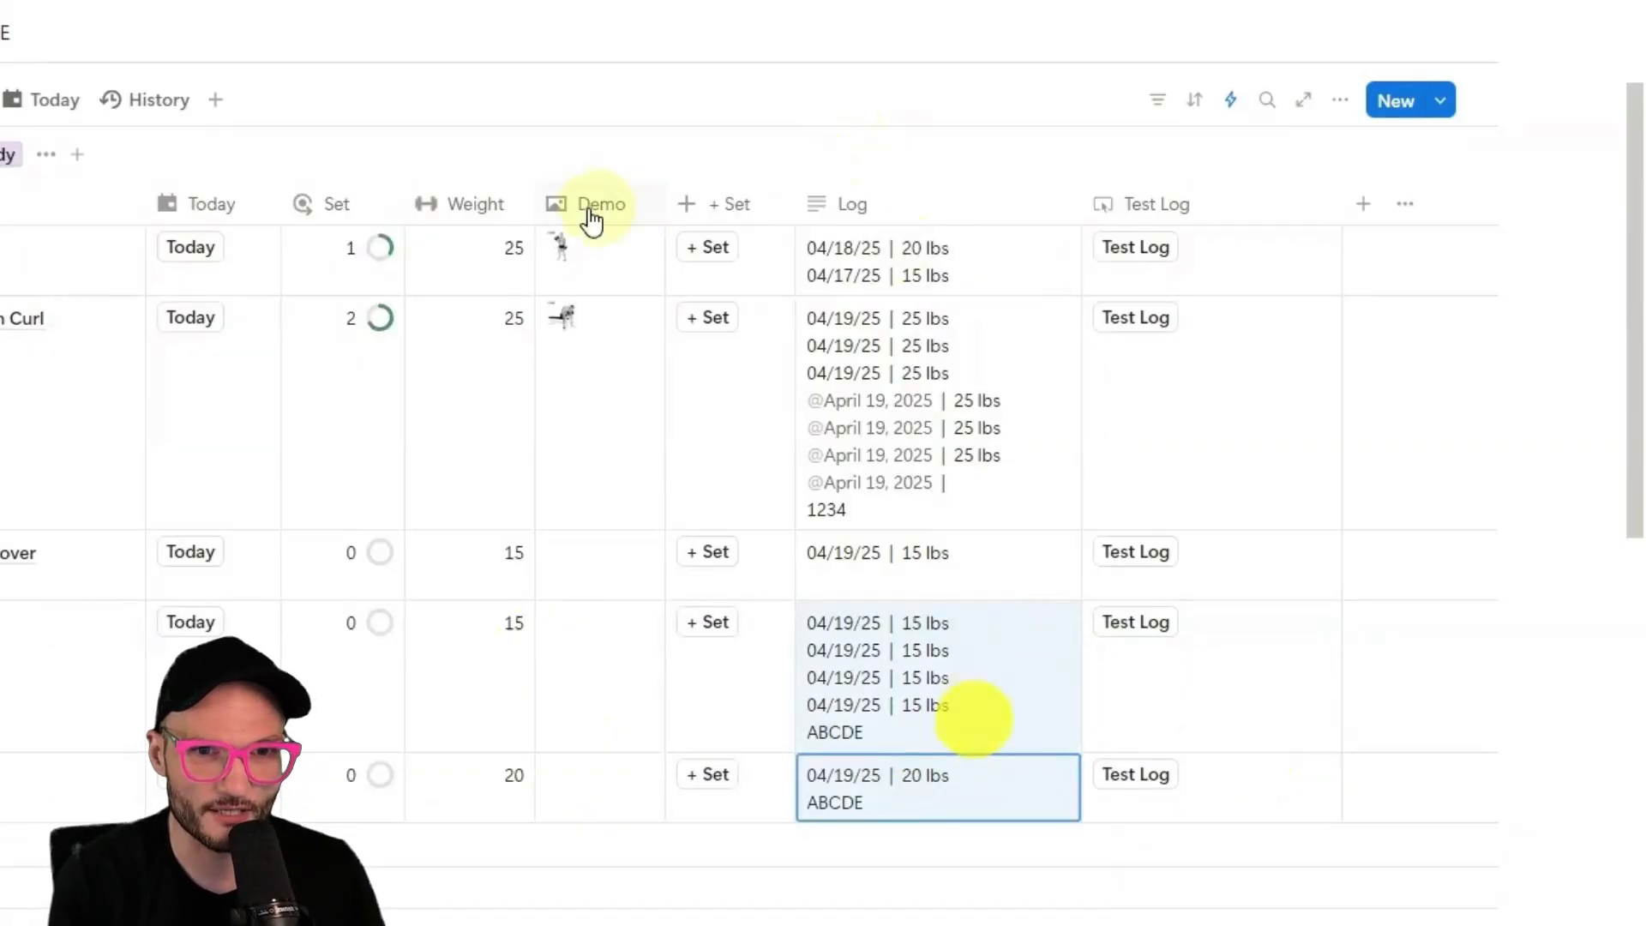
left_click_drag(470, 214, 750, 206)
left_click(761, 441, "shift")
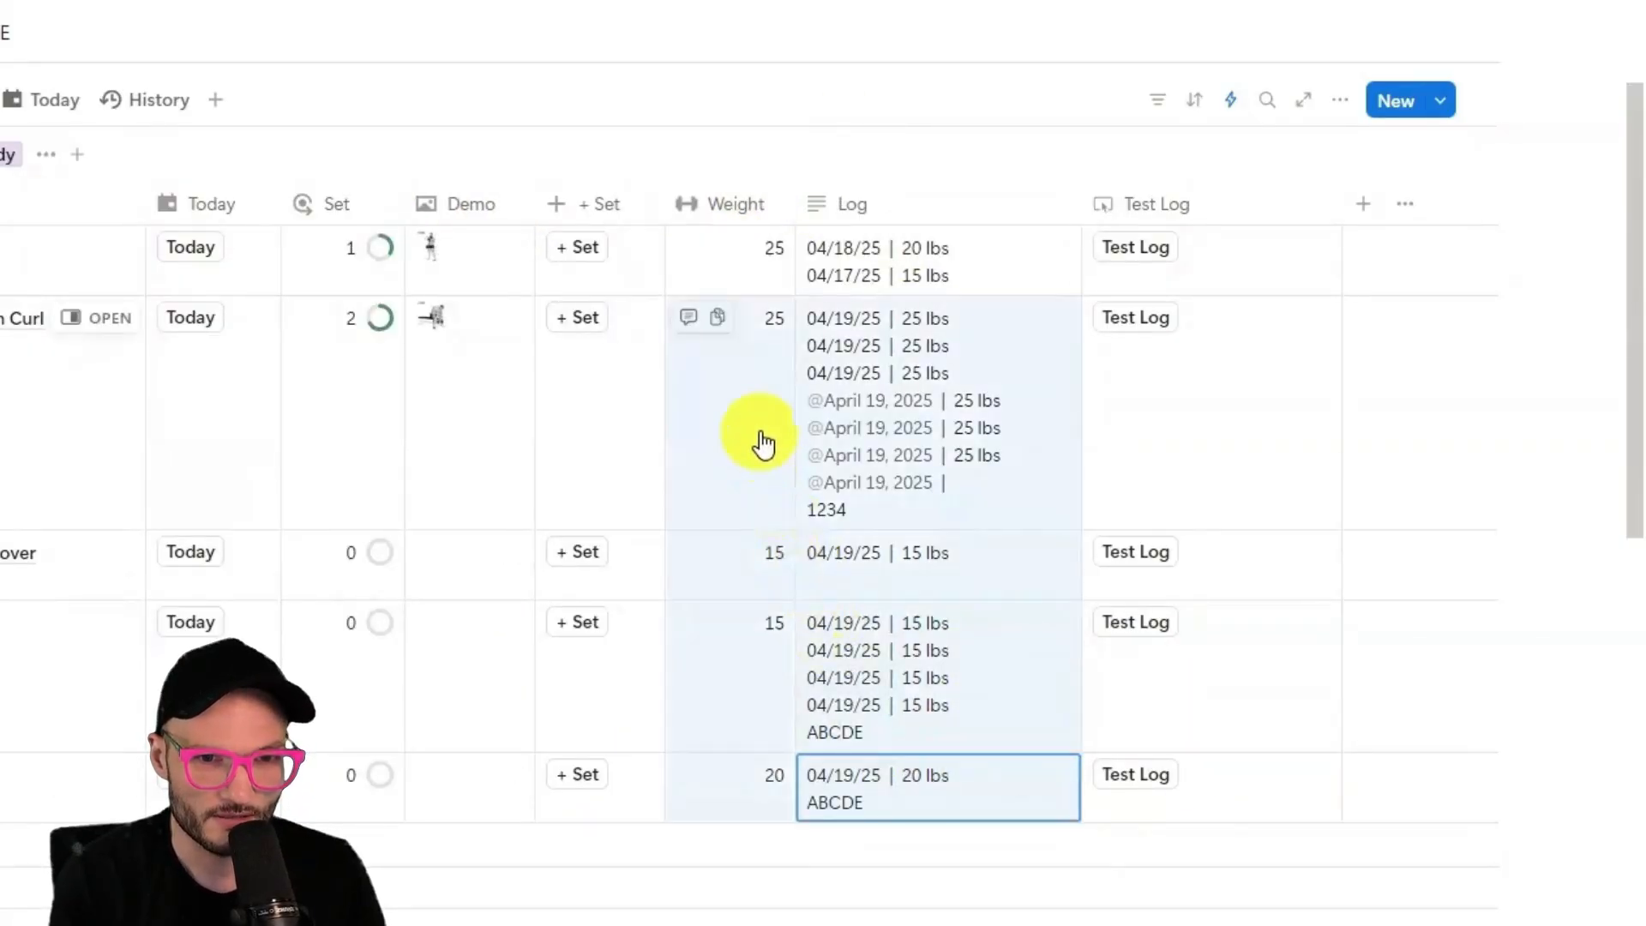
key("Delete")
Set the Weight of Concentration Curl to 15 and run its Test Log on the empty Log.
left_click(721, 317)
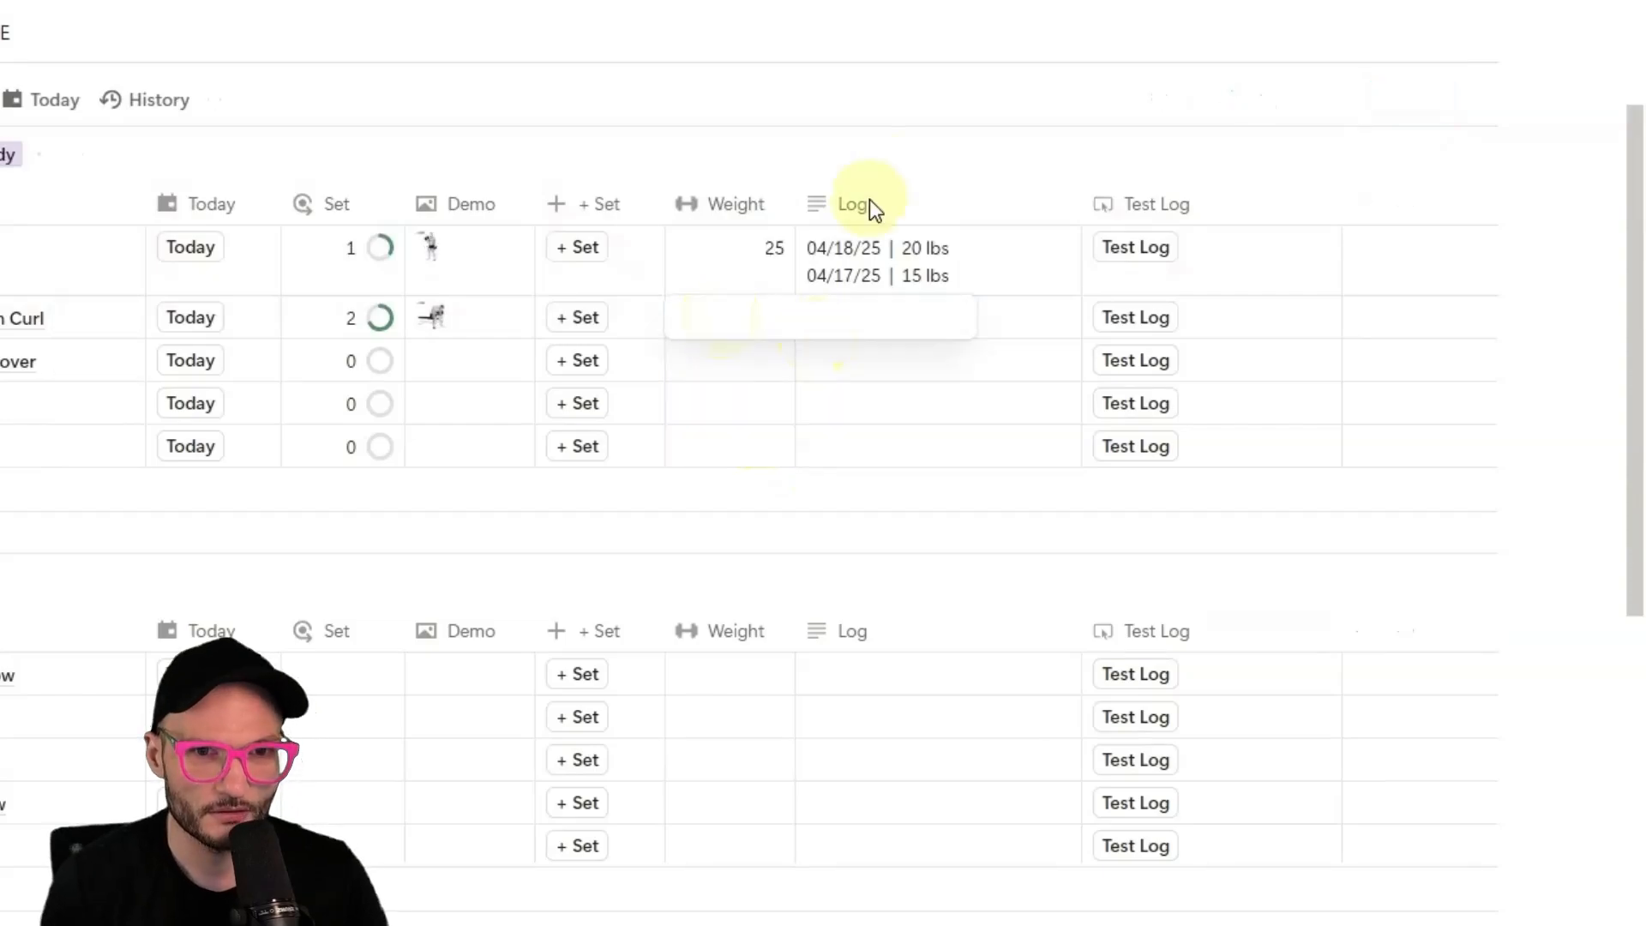
type("15")
key("Return")
left_click(1160, 323)
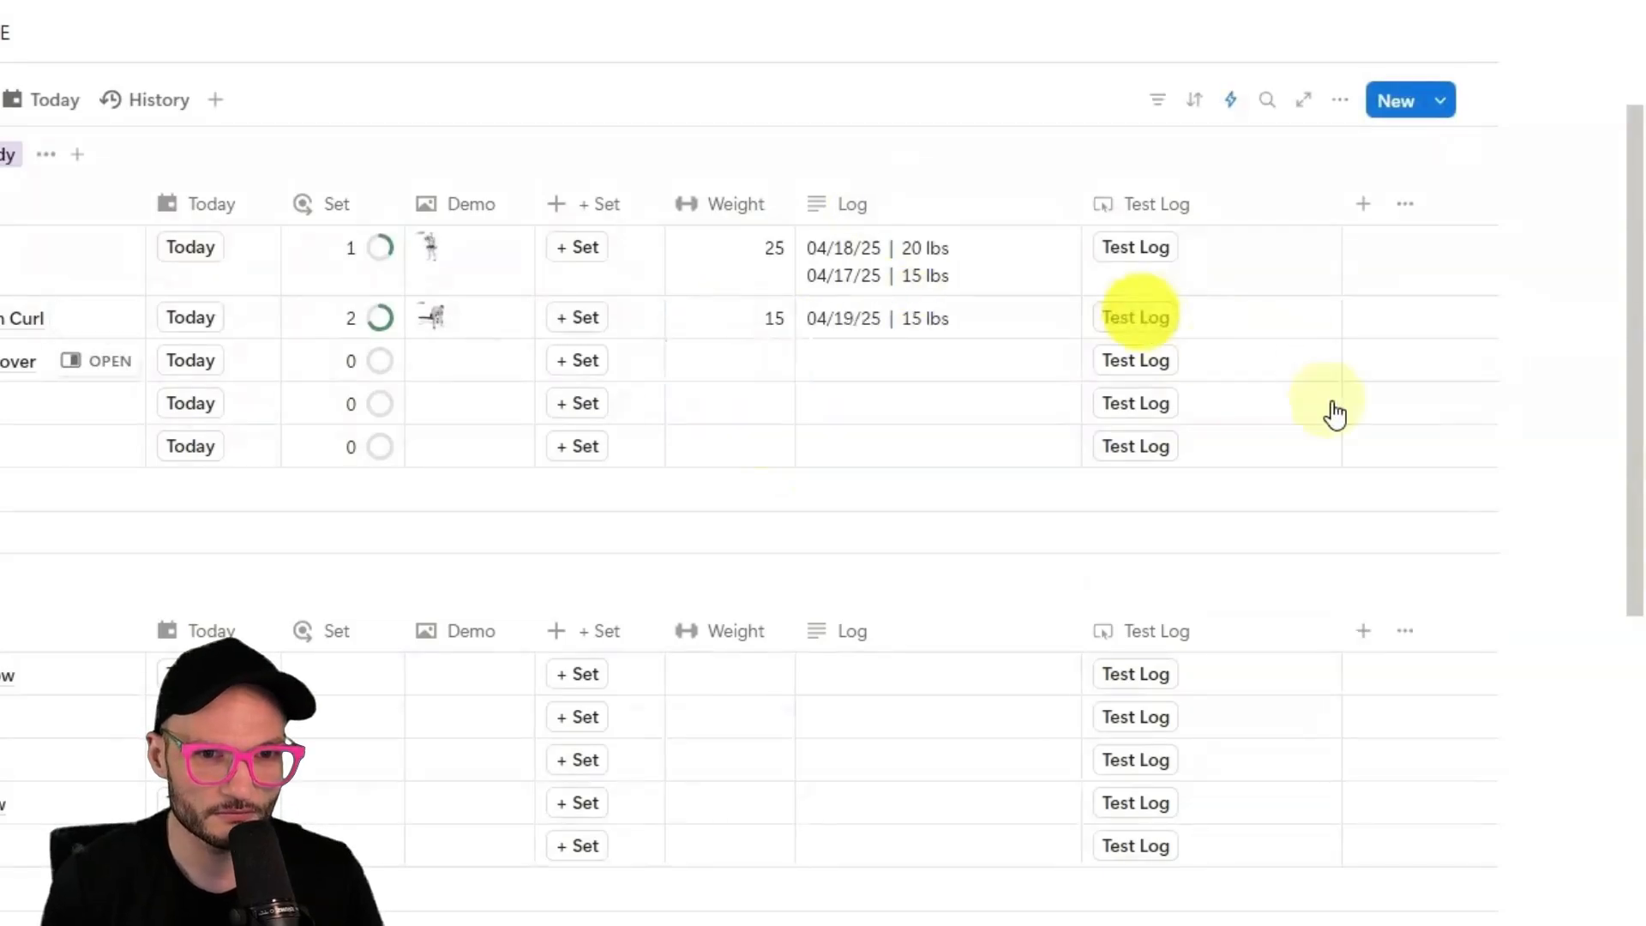
Set the Weight of Concentration Curl to 20 and run its Test Log once more.
left_click(765, 343)
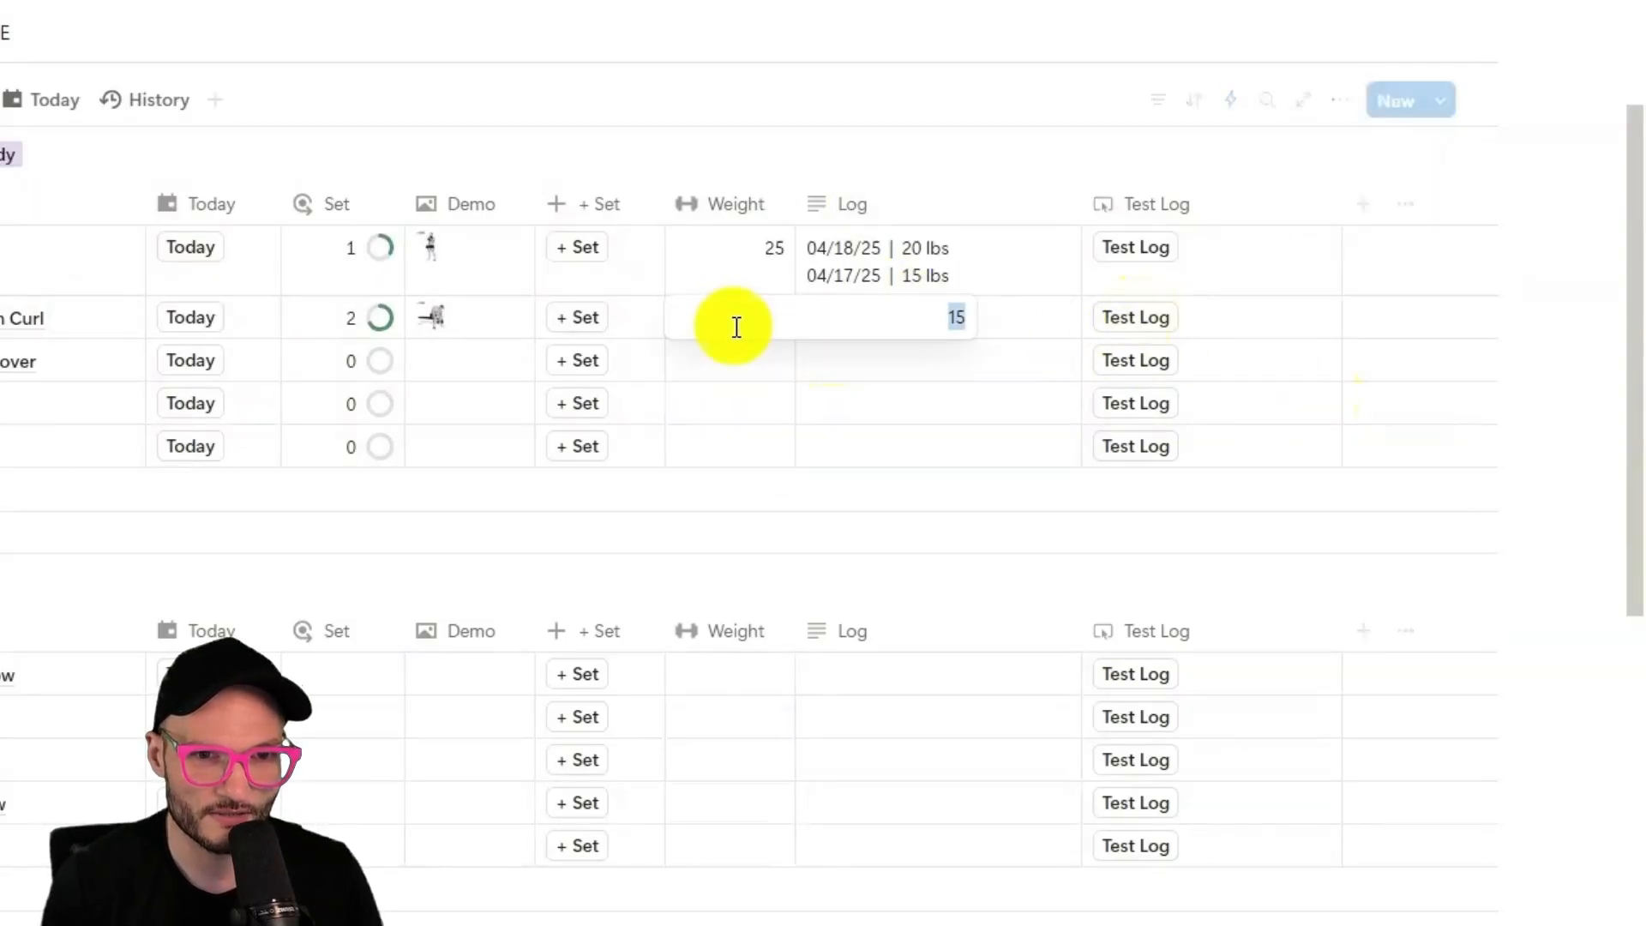
type("20")
key("Return")
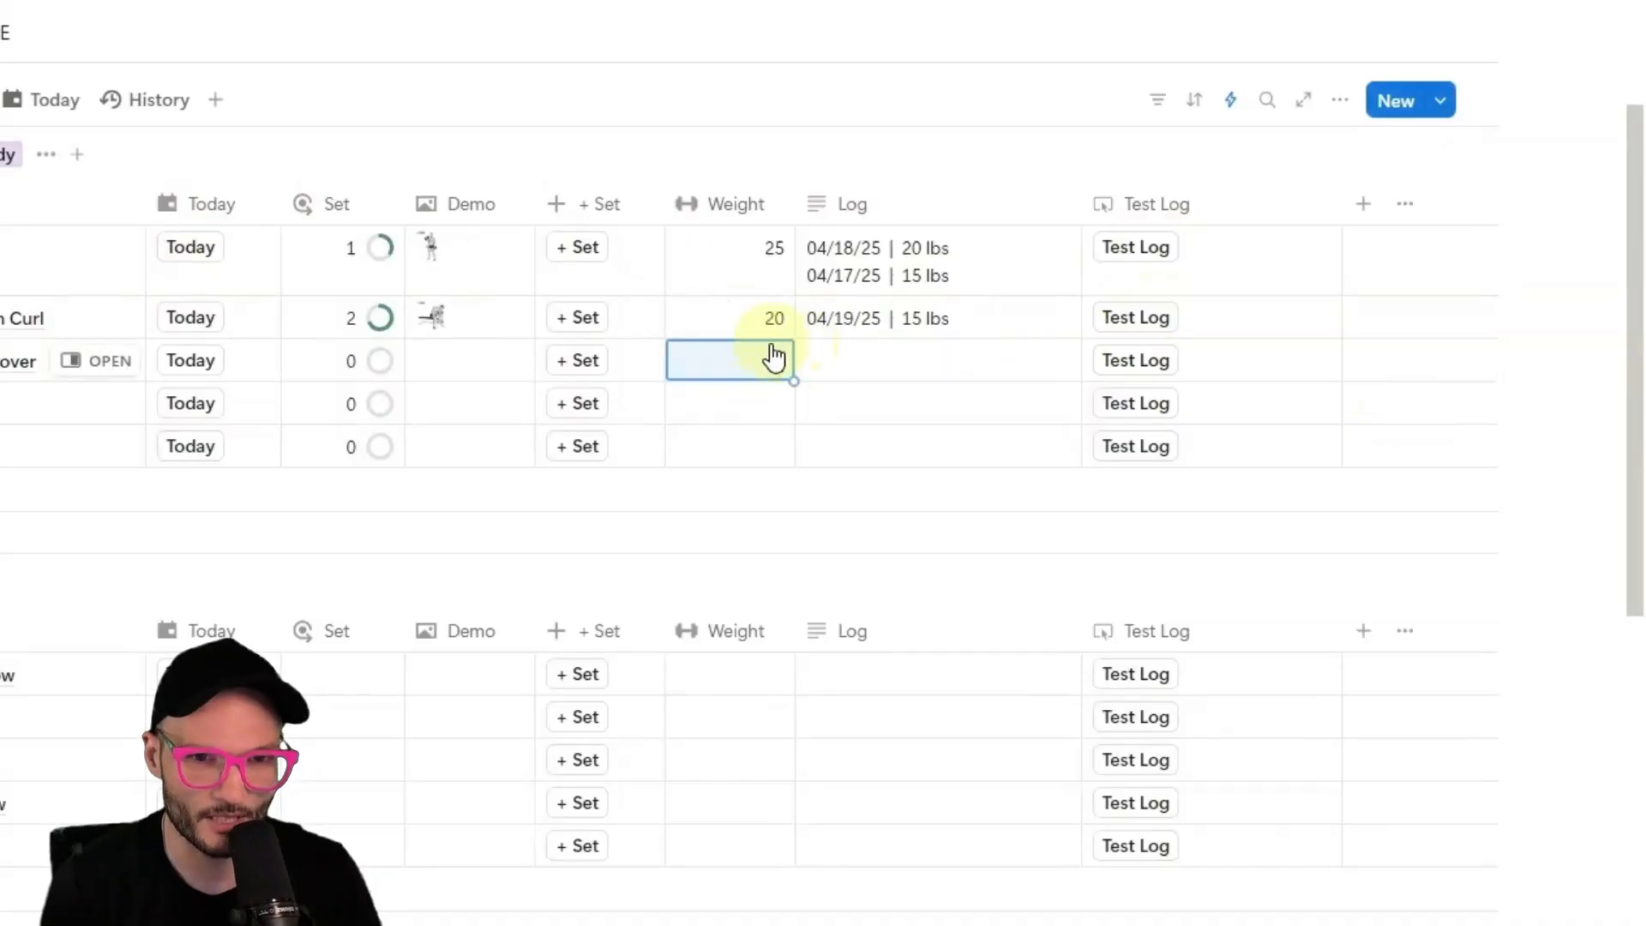
left_click(1162, 321)
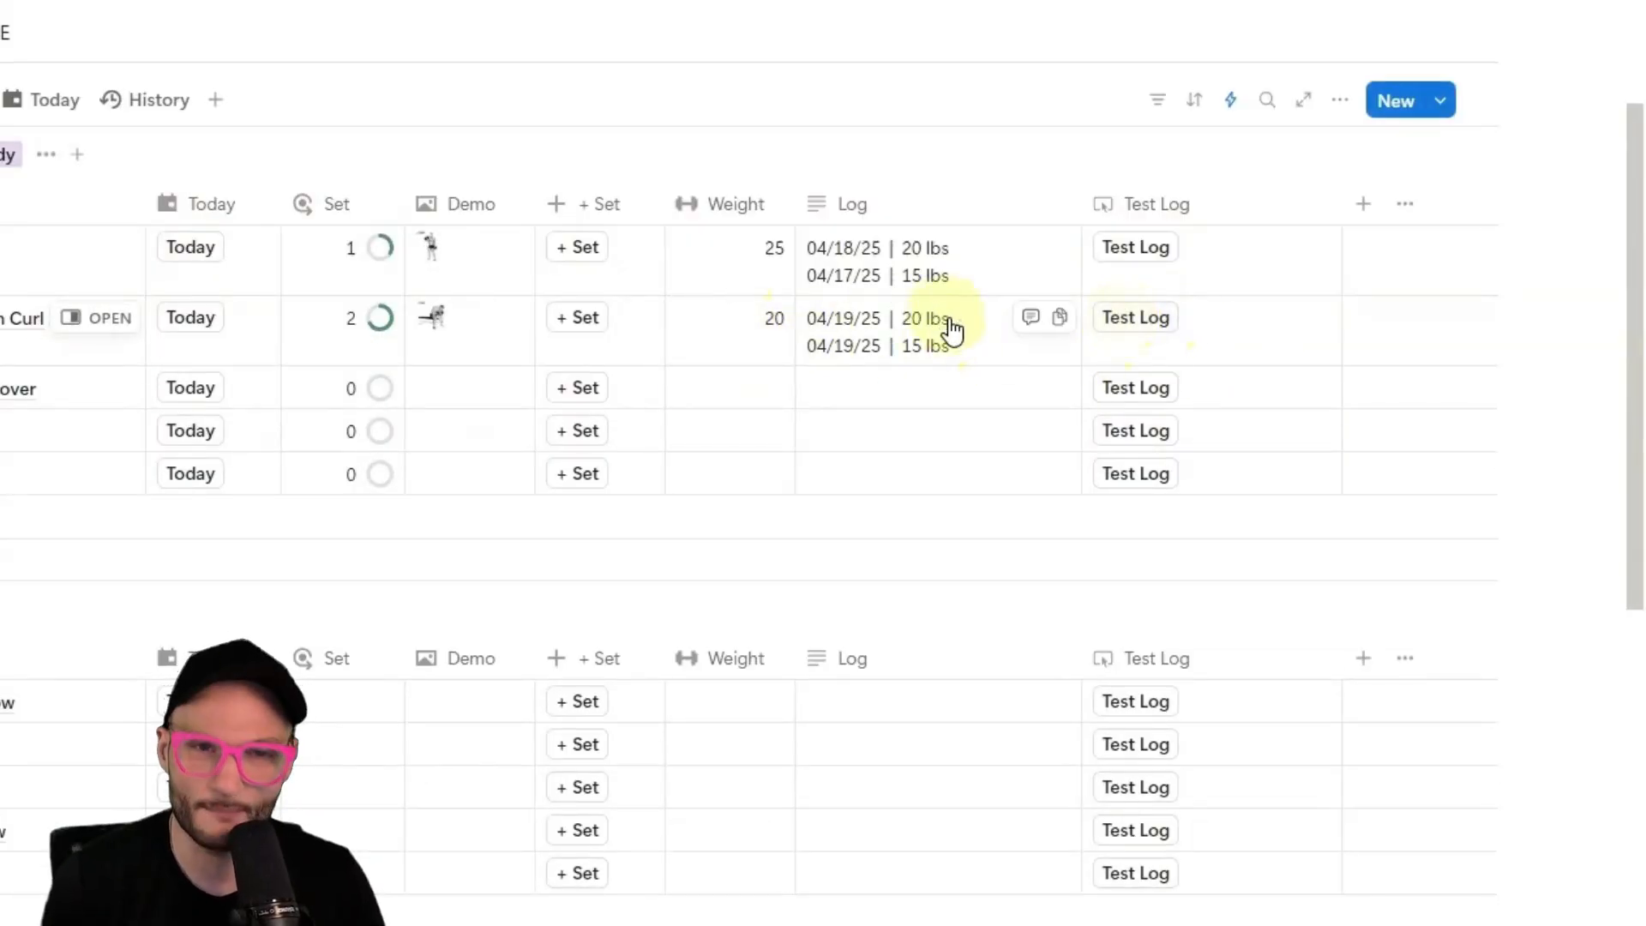
Copy the whole if() formula from the Log edit of the Test Log automation, then save and close it.
left_click(1213, 204)
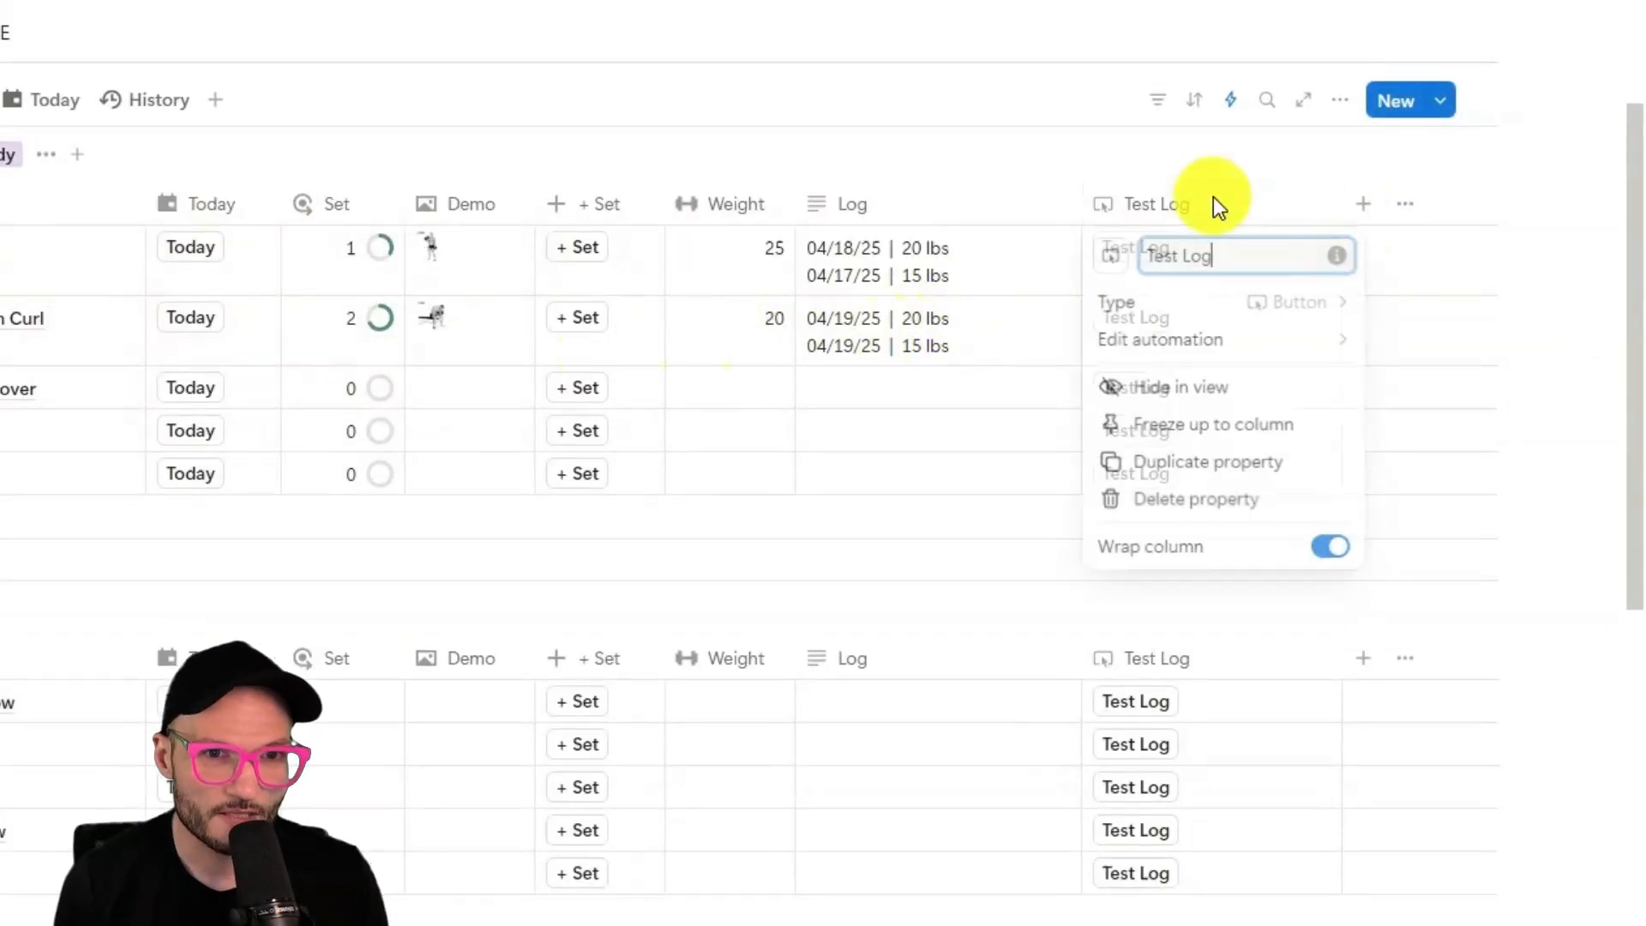
left_click(1249, 340)
left_click(588, 642)
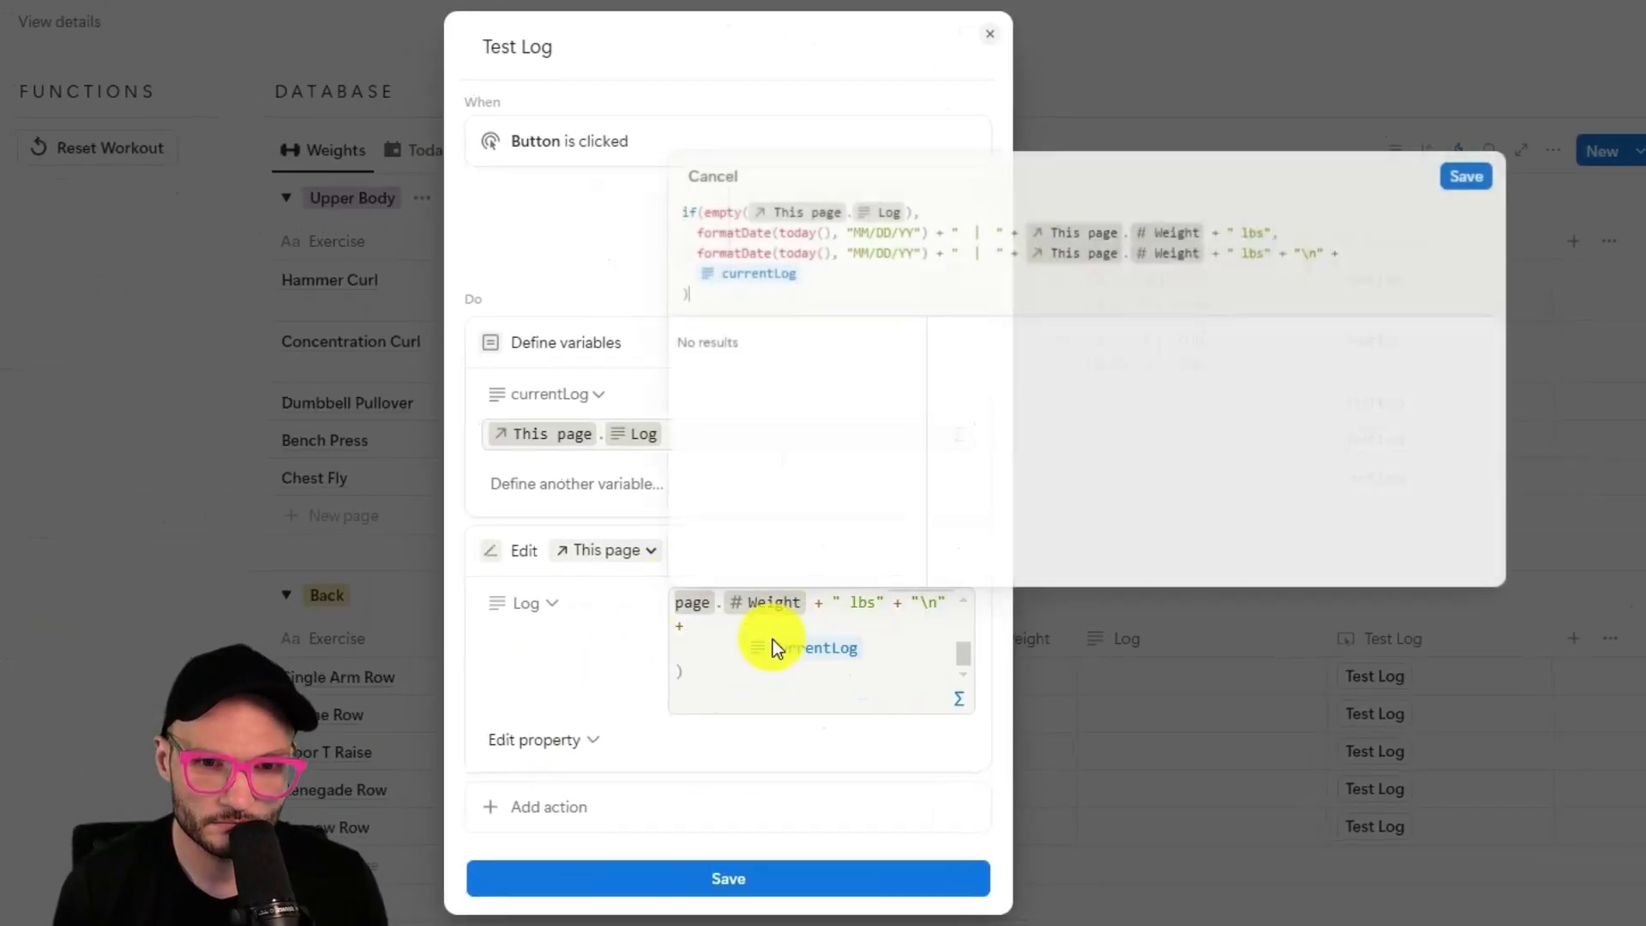
left_click_drag(556, 308, 448, 185)
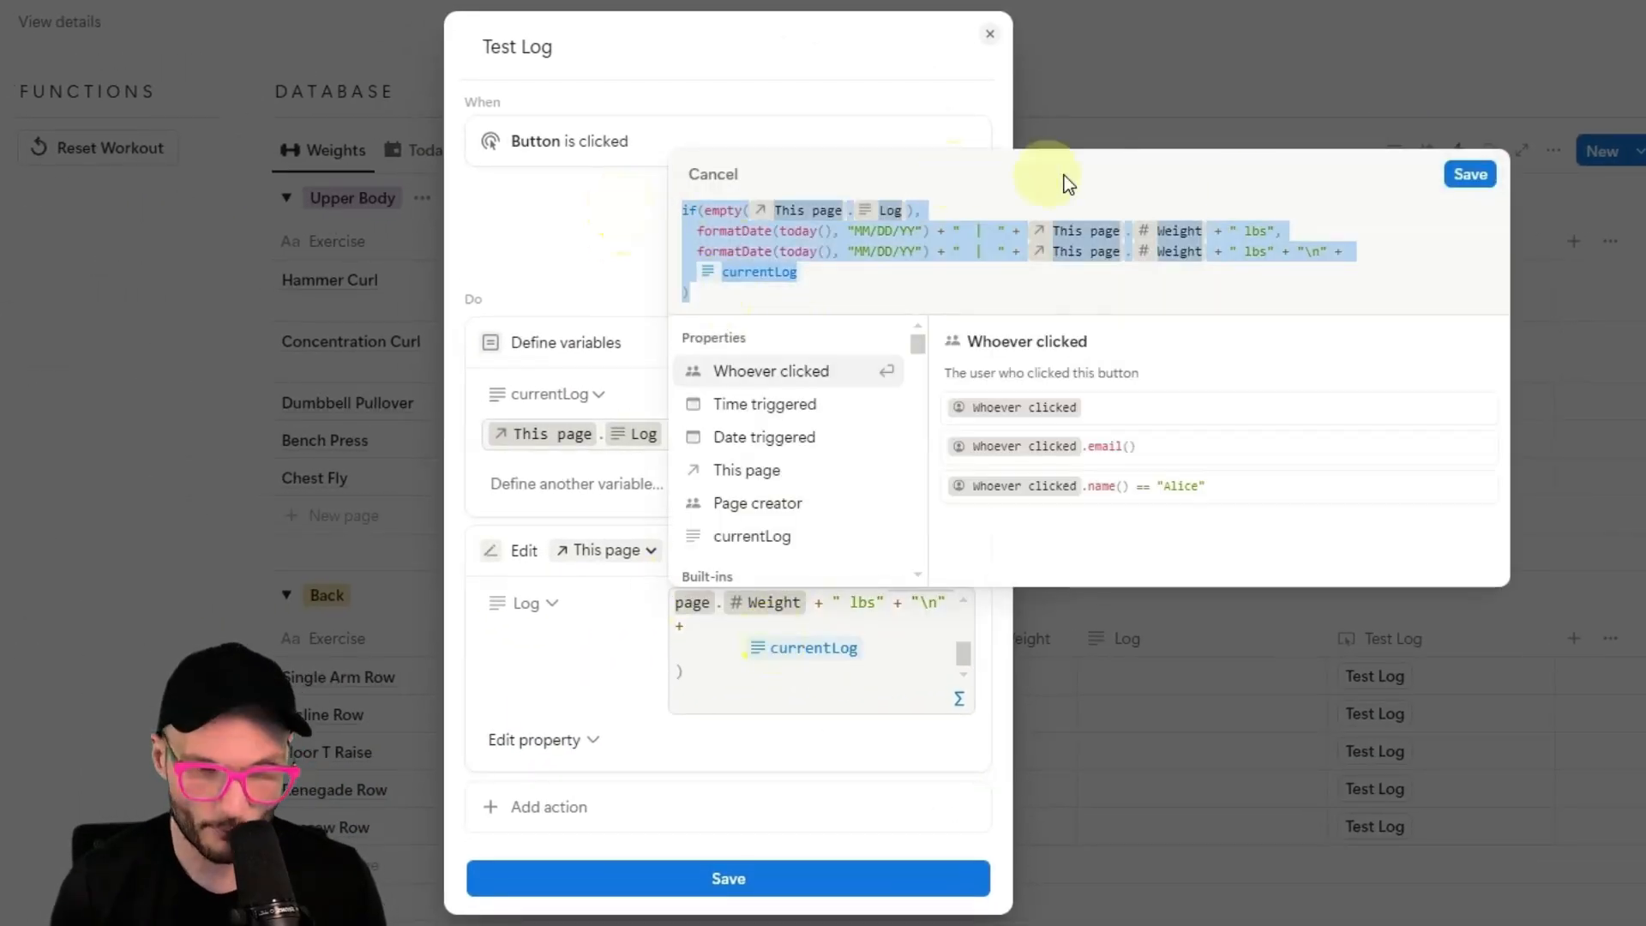
left_click(1470, 174)
left_click(790, 876)
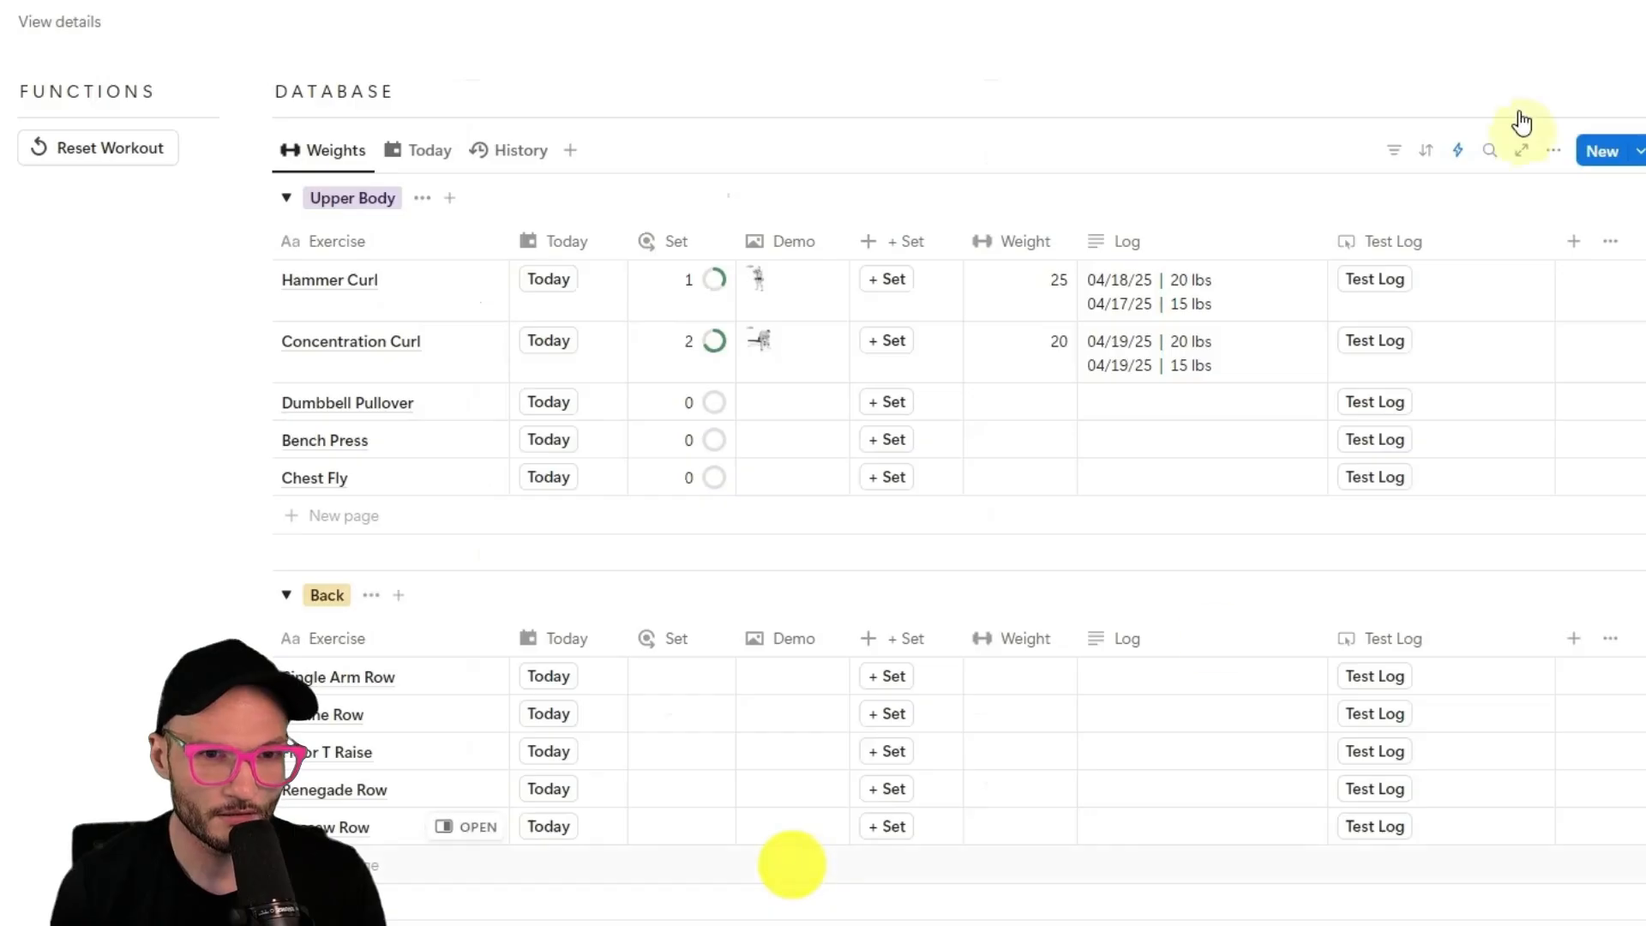
Activate the Log Weight automation and replace the formula that sets Log with the copied if(empty()) formula, referencing Trigger page.
left_click(1458, 152)
left_click(1612, 316)
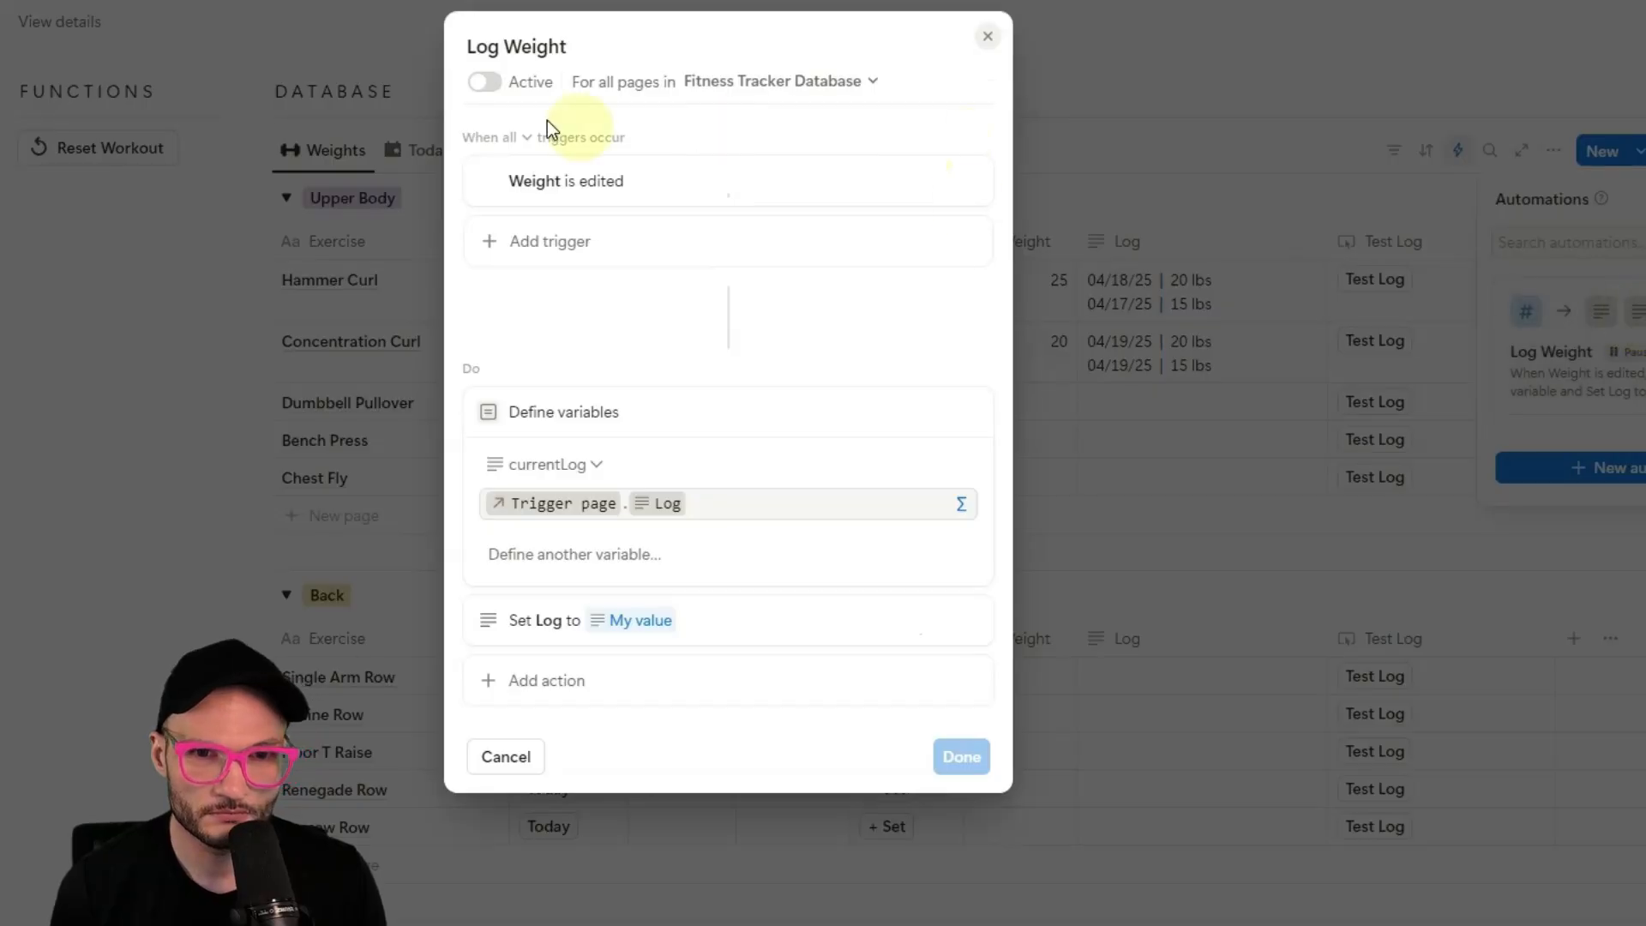
left_click(485, 86)
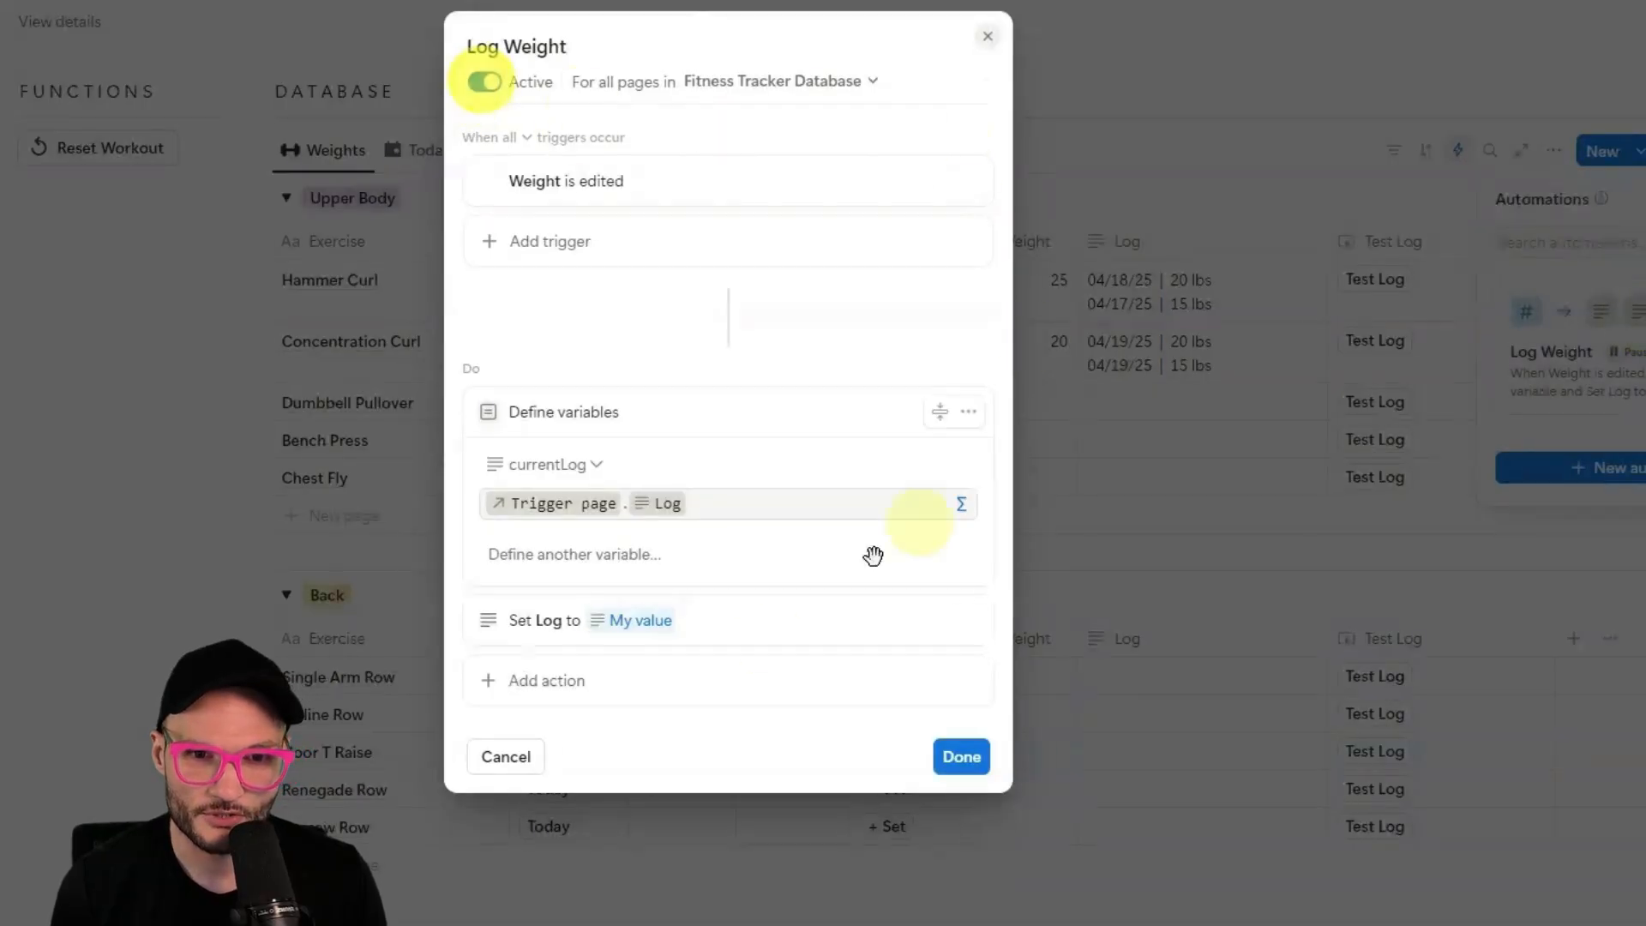
left_click(674, 633)
left_click_drag(706, 706, 331, 706)
type("if(empty(Trigger page.Log),   formatDate(today(), \"MM/DD/YY\") + \" | \" + Trigger page.Weight + \" lbs\",   formatDate(today(), \"MM/DD/YY\") + \" | \" + Trigger page.Weight + \" lbs\" + \"\\n\" +   Unknown value )")
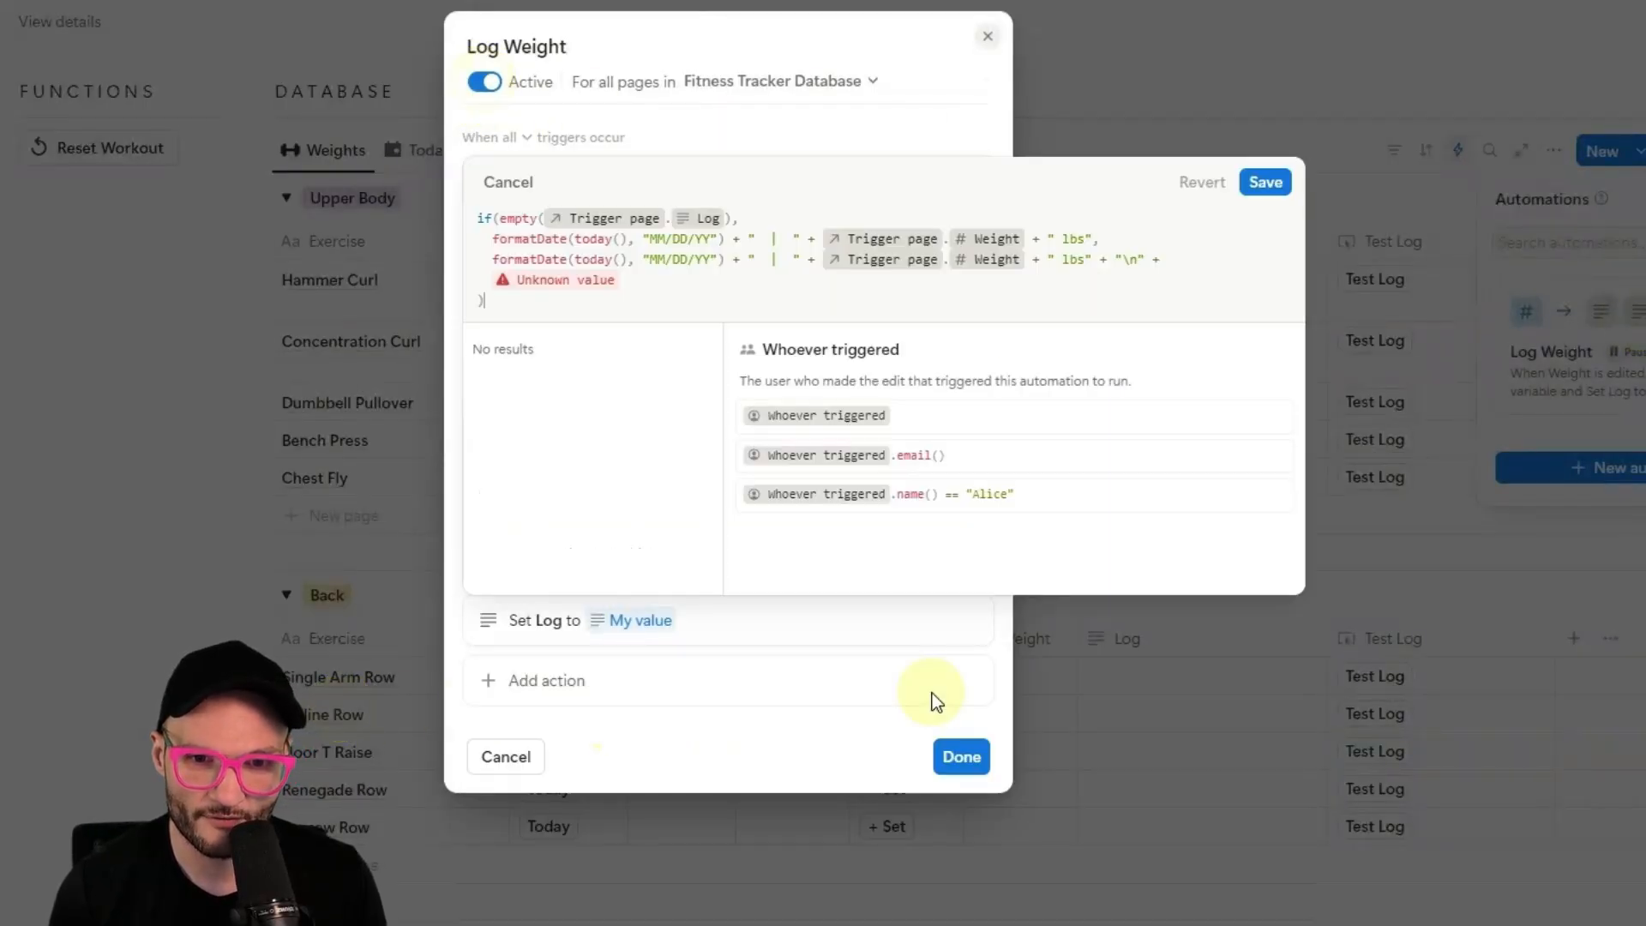
Replace the unknown value in the Log Weight formula with the currentLog variable, and save the formula and automation.
left_click(644, 194)
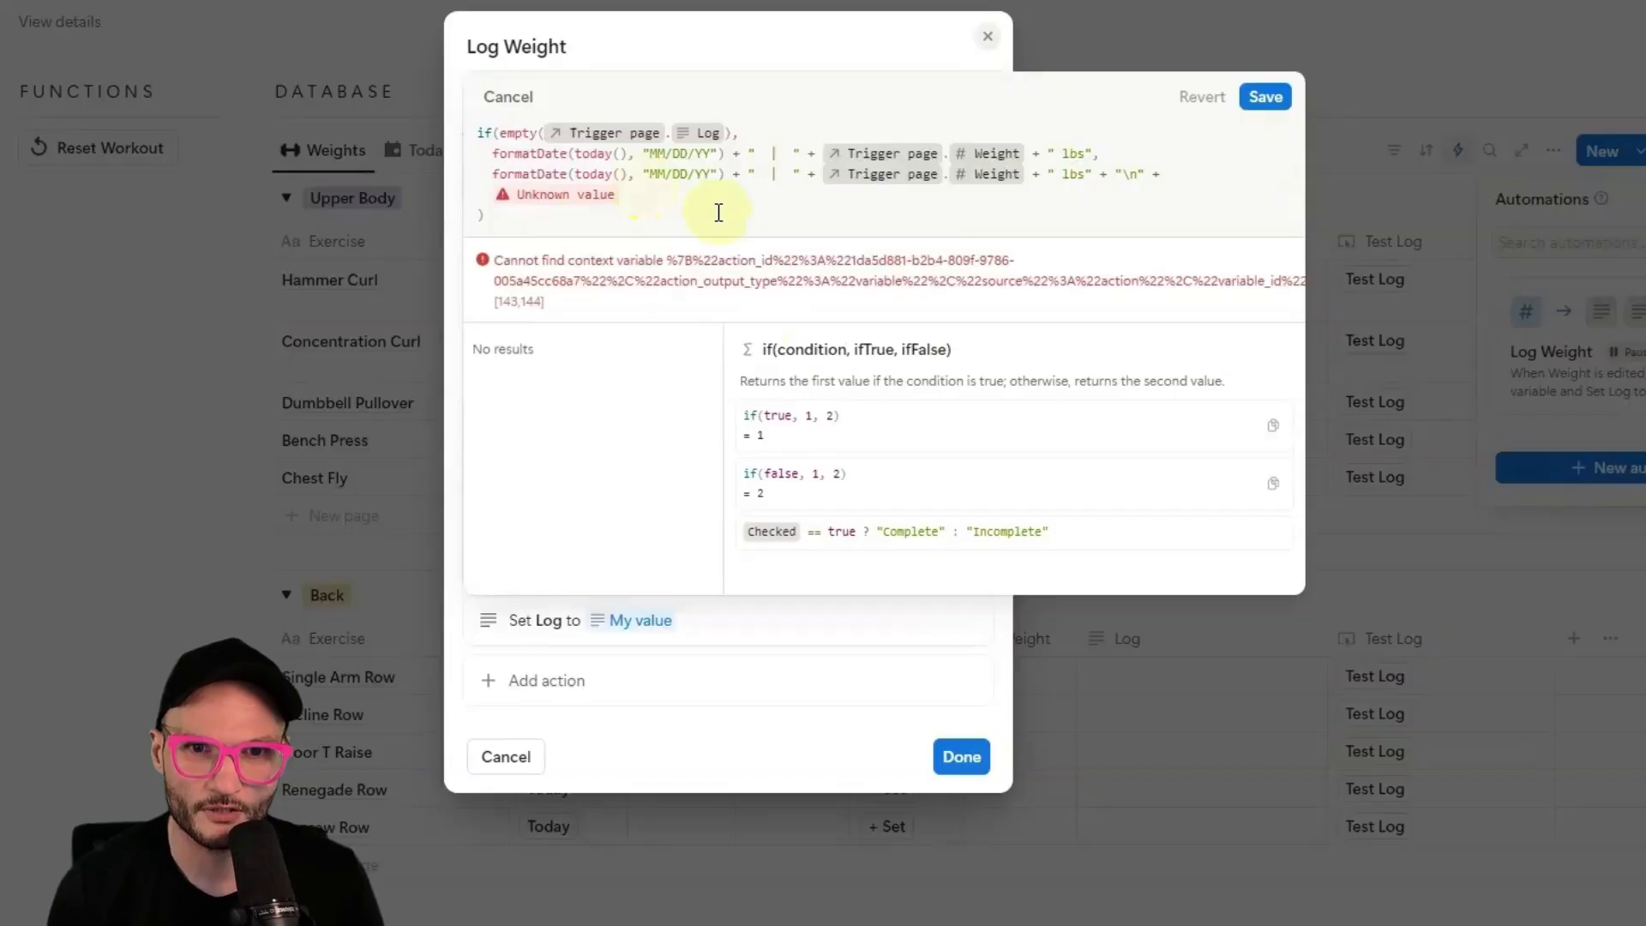
key("BackSpace")
left_click(557, 546)
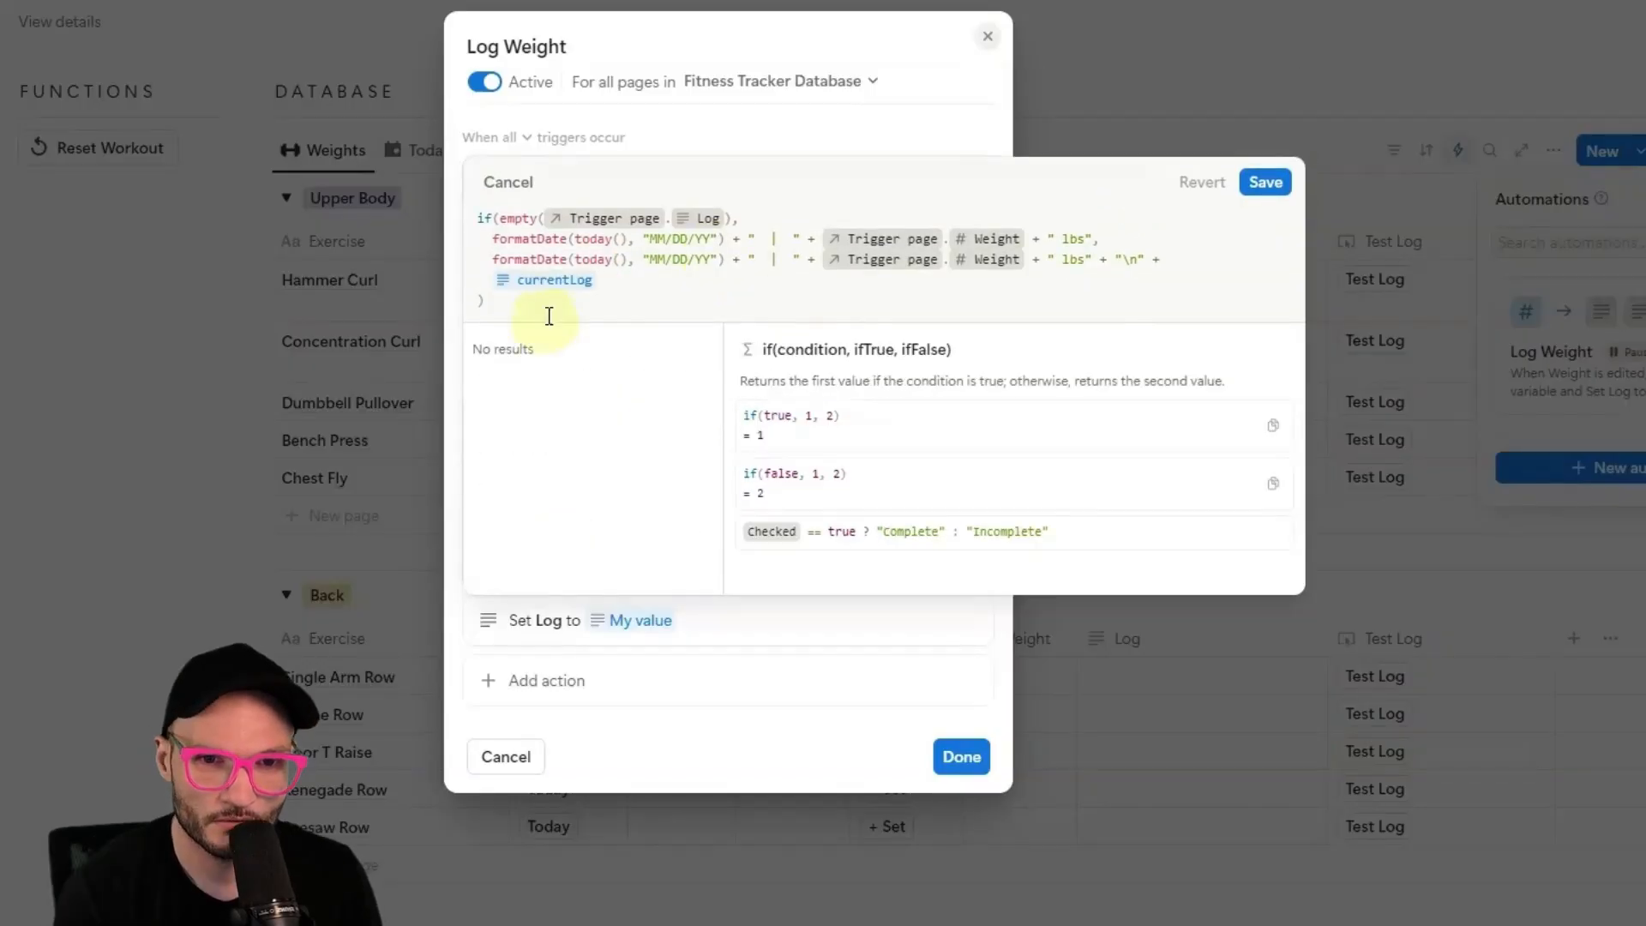
left_click(1266, 182)
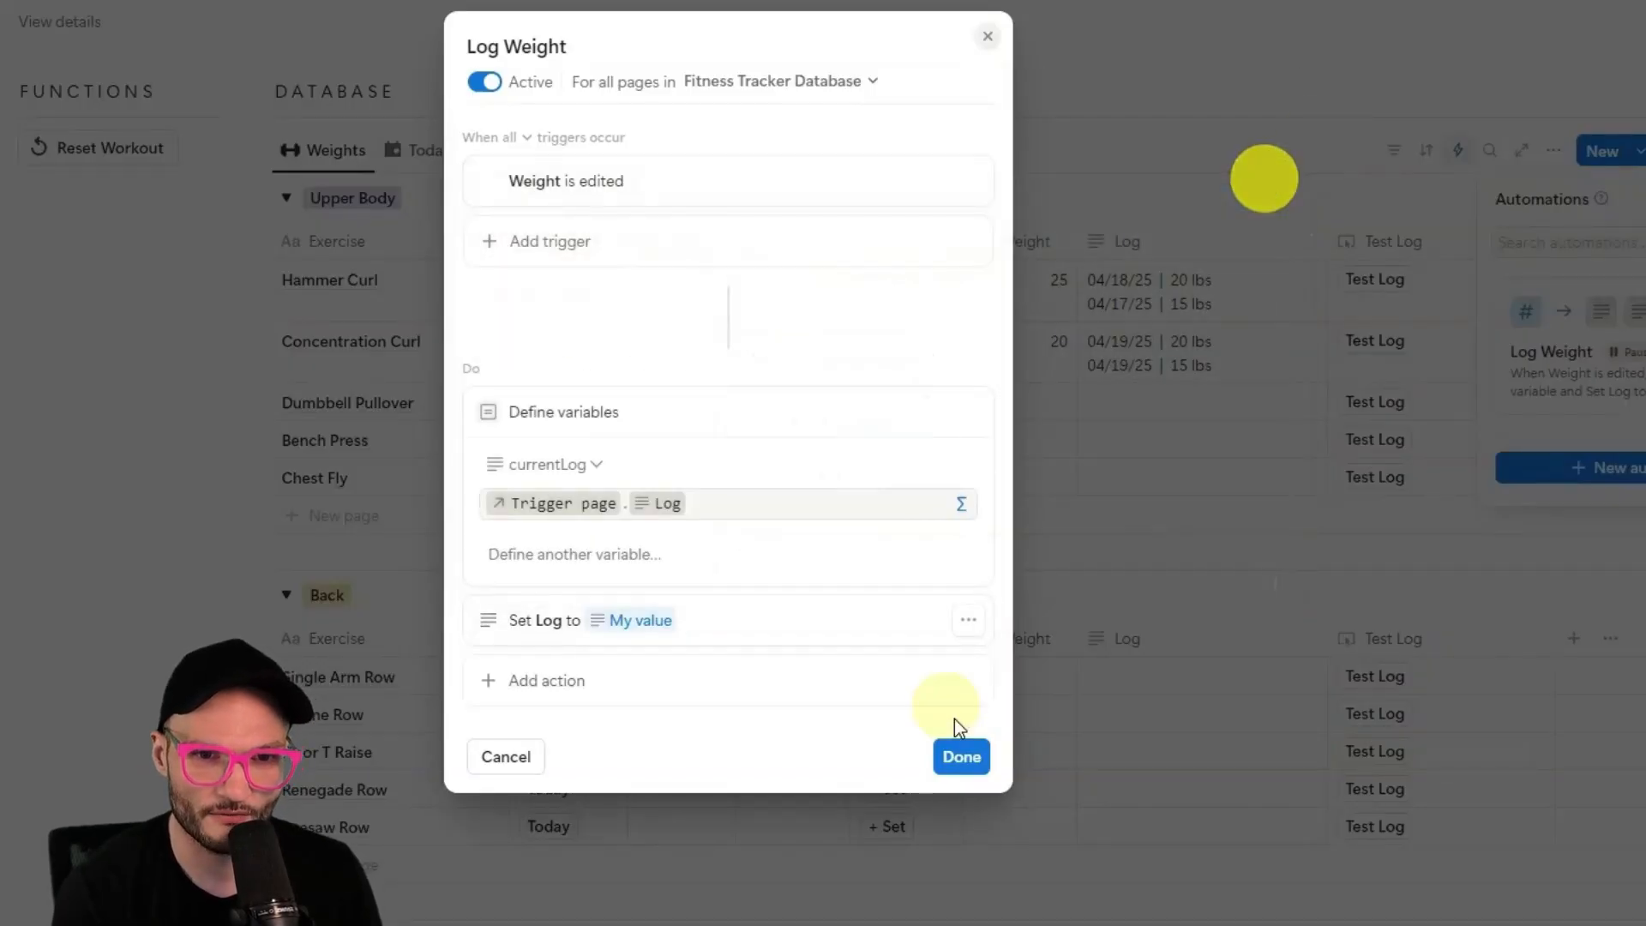
left_click(974, 763)
Set the Weight of Concentration Curl to 25 to trigger the automation, and hide the Test Log column.
left_click(1053, 350)
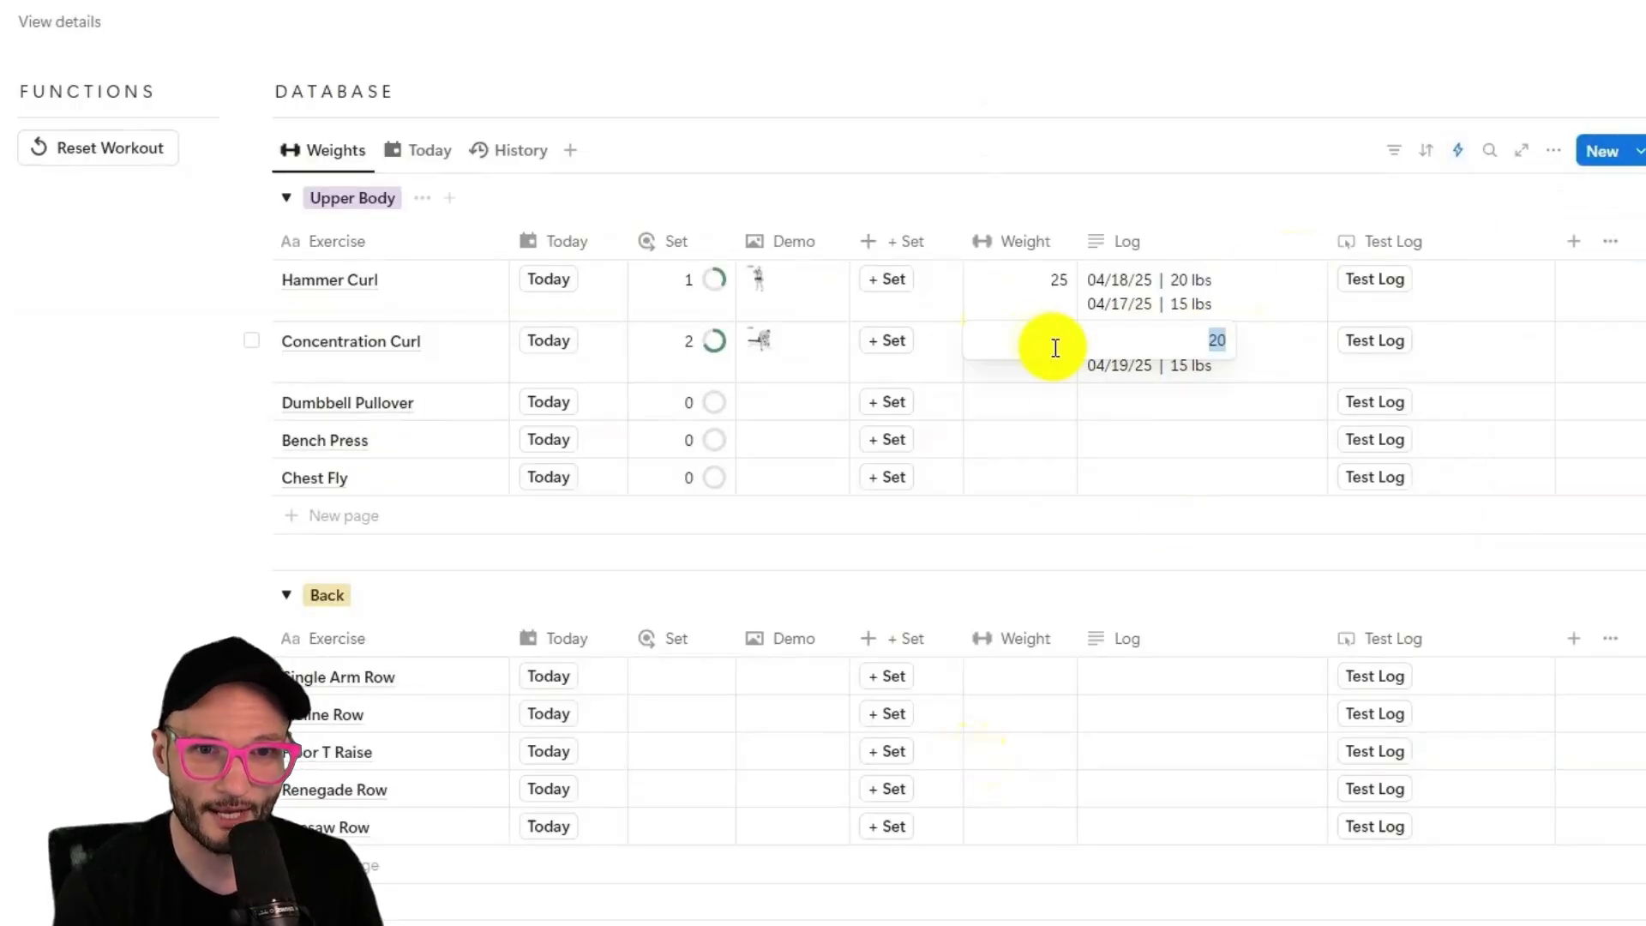
type("25")
key("Return")
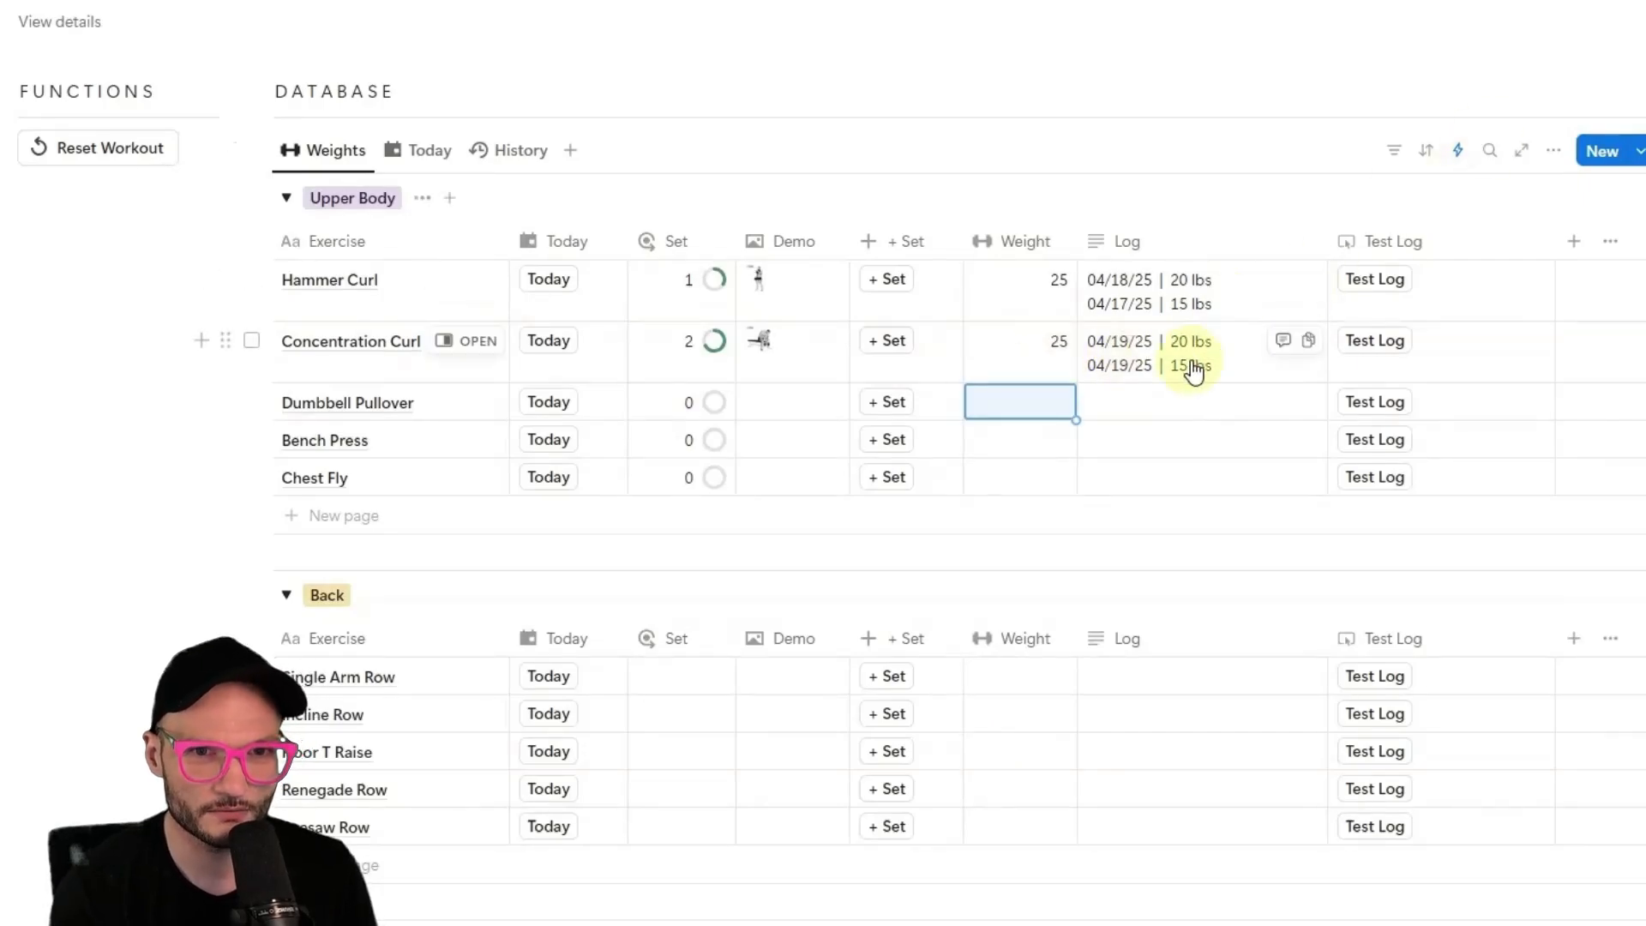
left_click(1406, 249)
left_click(1458, 405)
Add a new page to the Upper Body group and clear the Log of Dumbbell Pullover and Bench Press.
left_click(1068, 437)
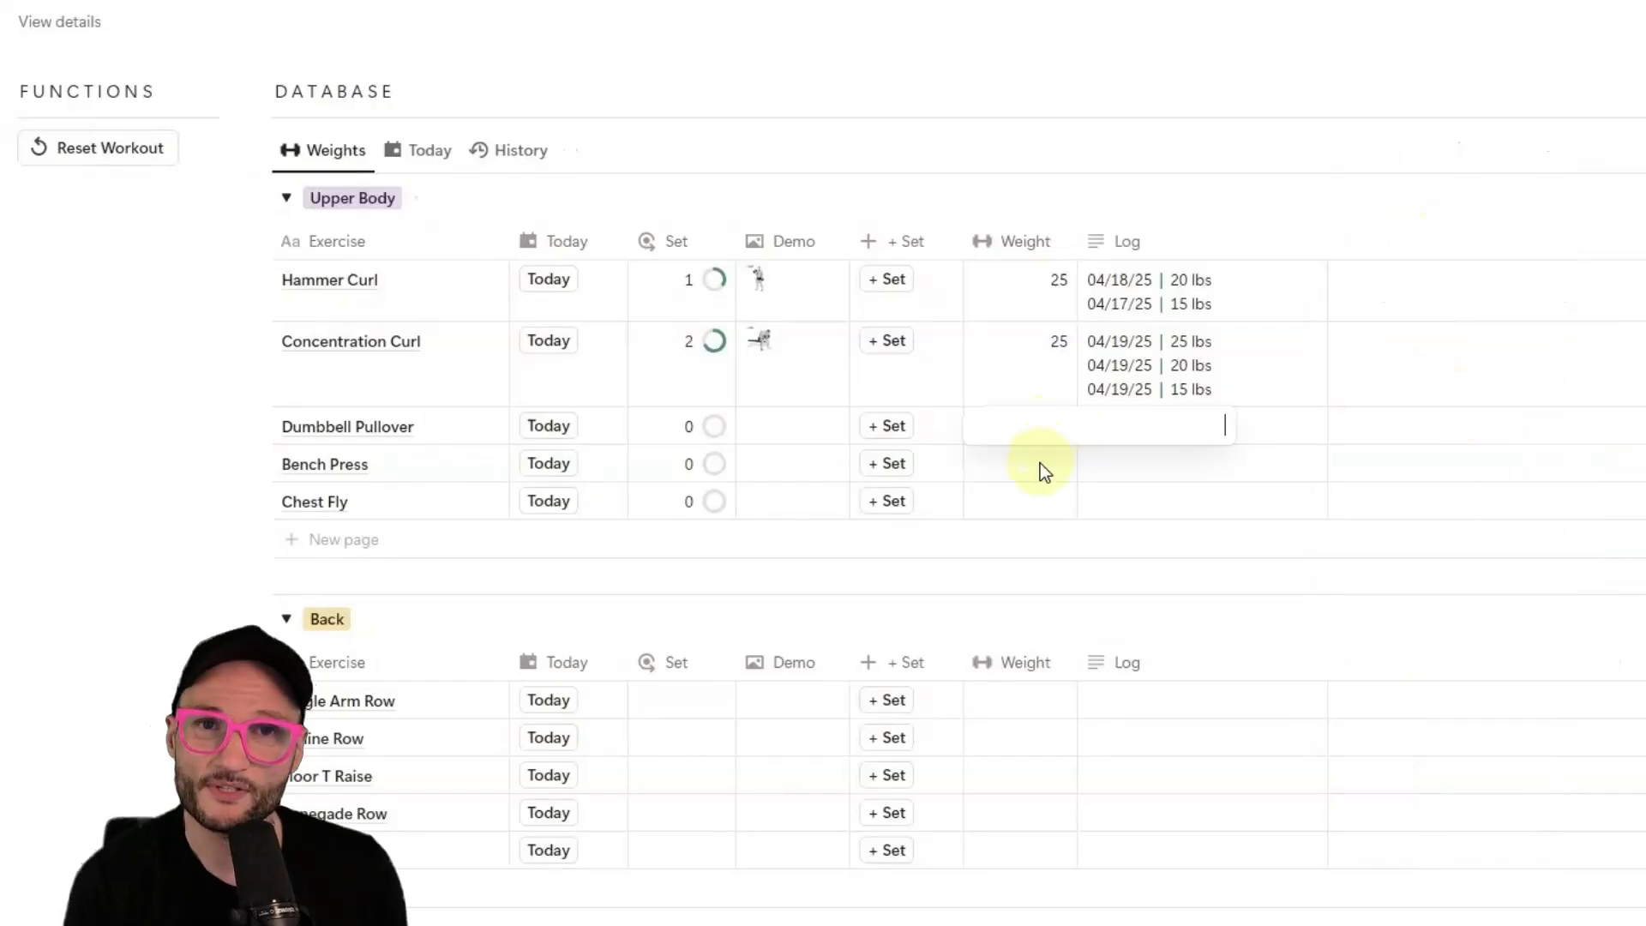
left_click(314, 540)
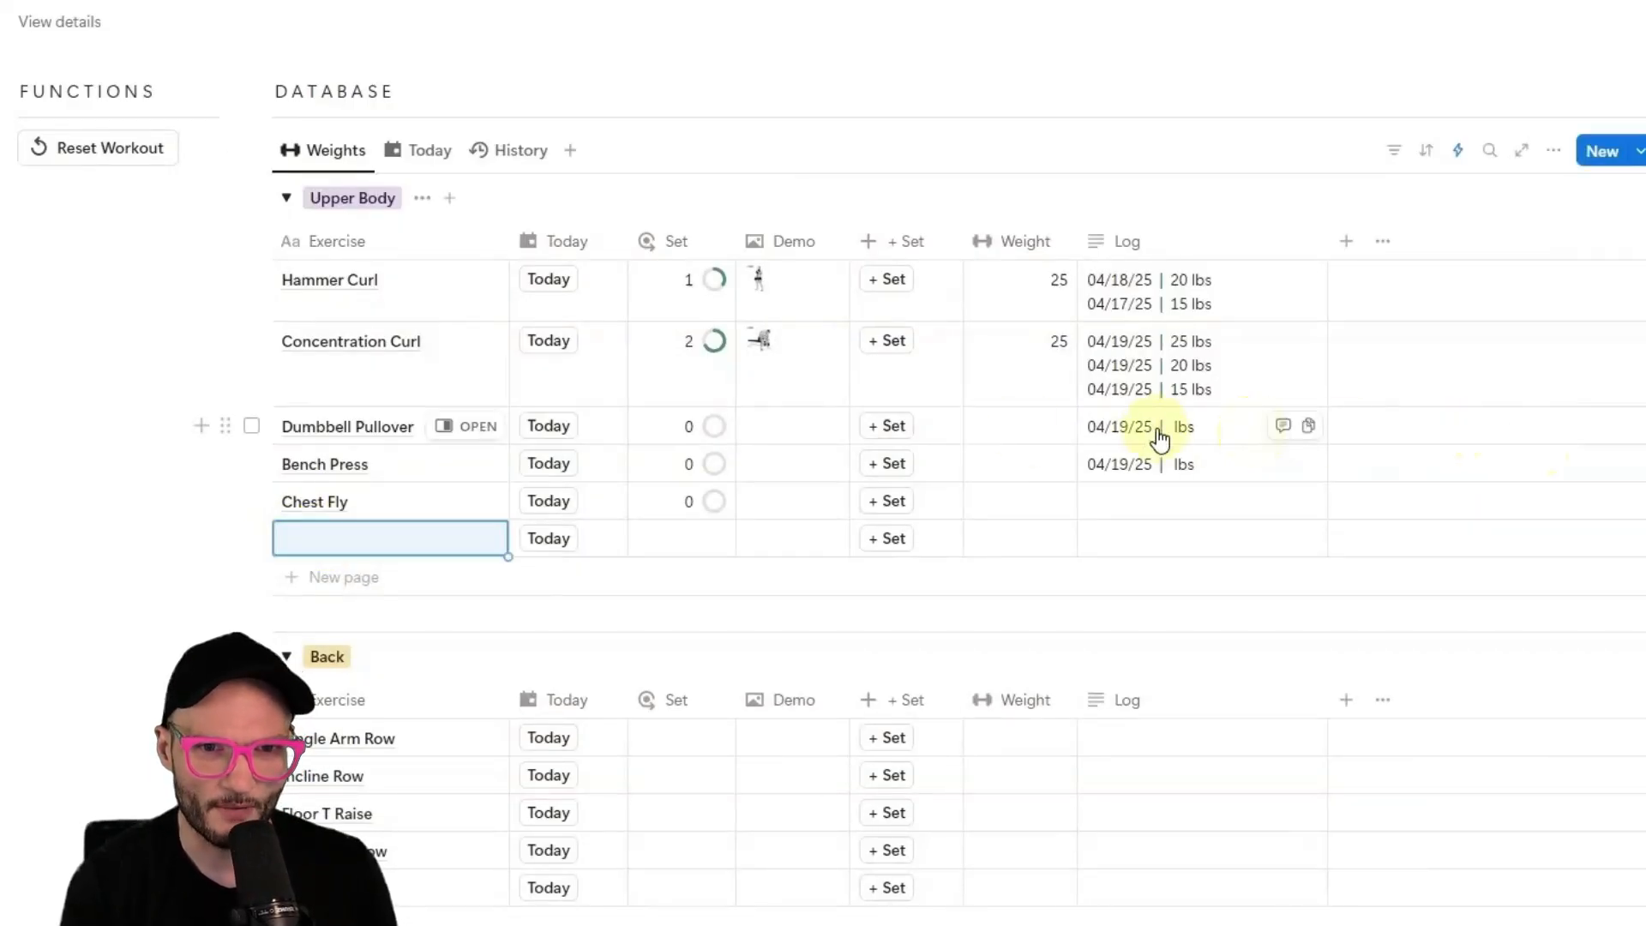
left_click_drag(1157, 435, 1041, 468)
key("Delete")
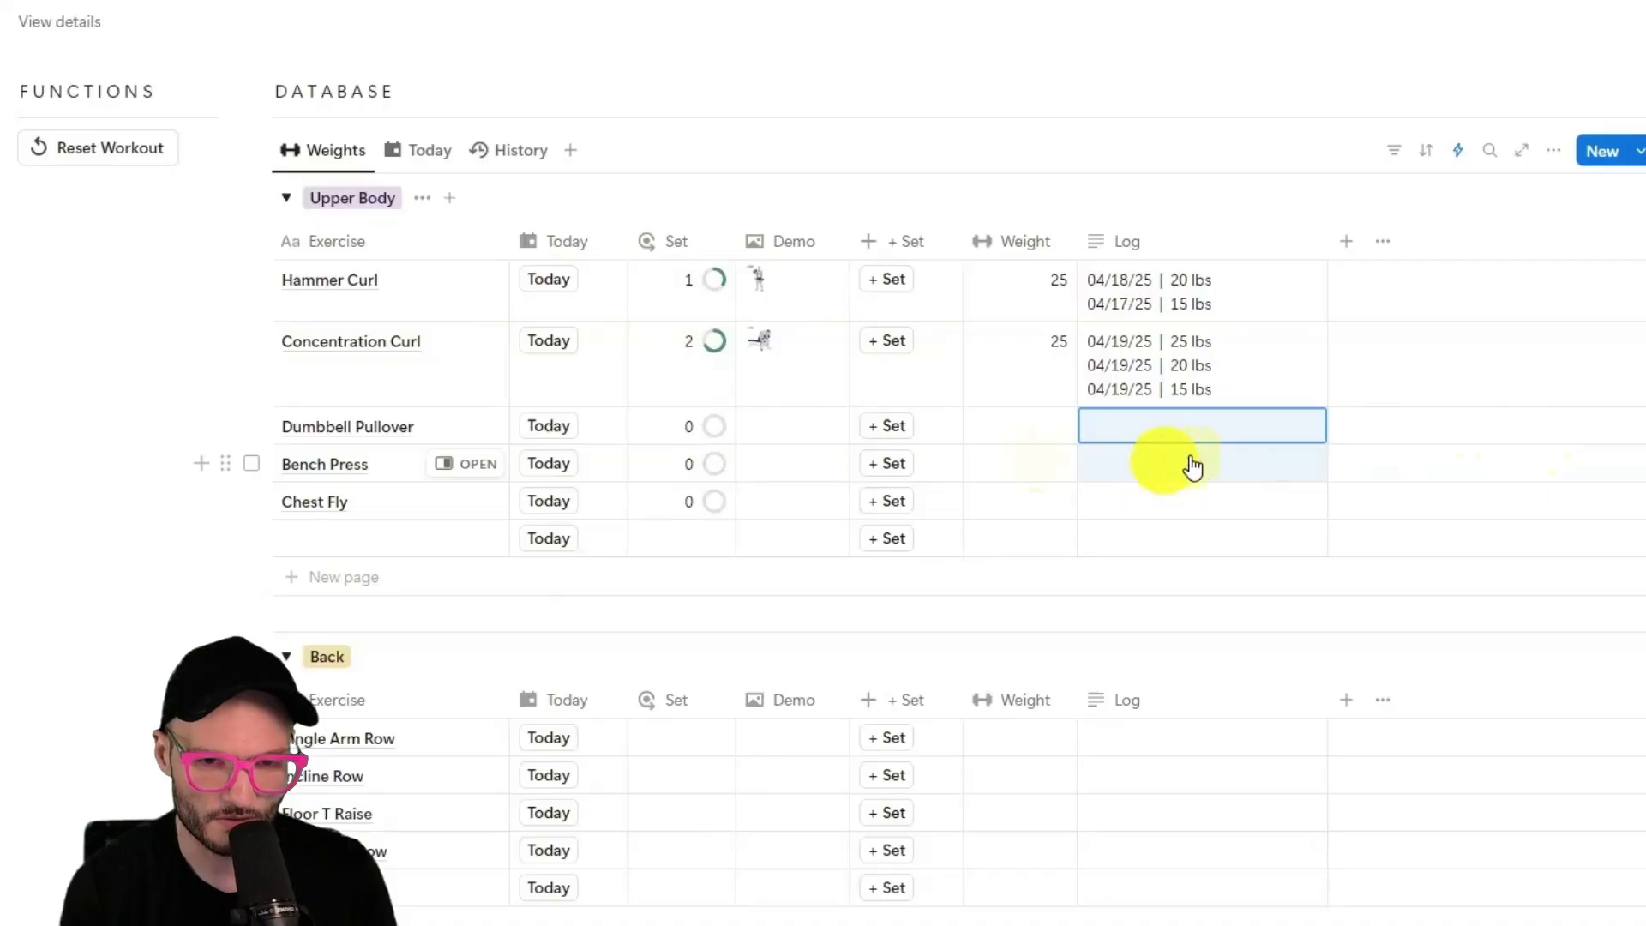
Name the new Upper Body exercise Tricep Extension and set its Weight to 15.
left_click(385, 539)
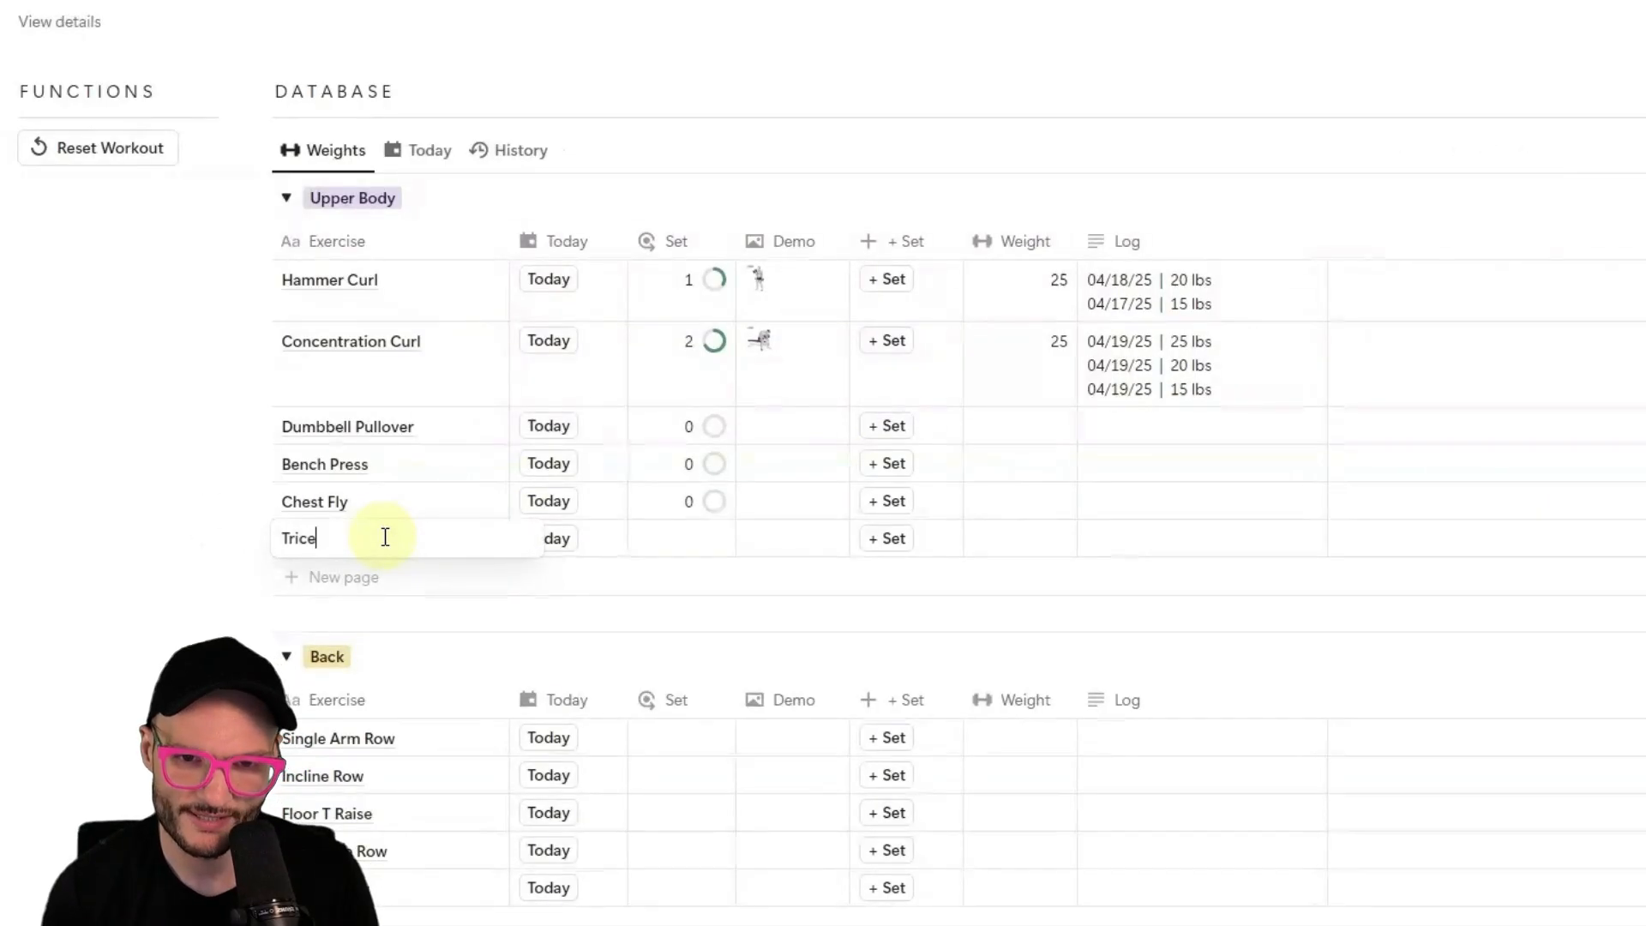
type("Tricep Extens")
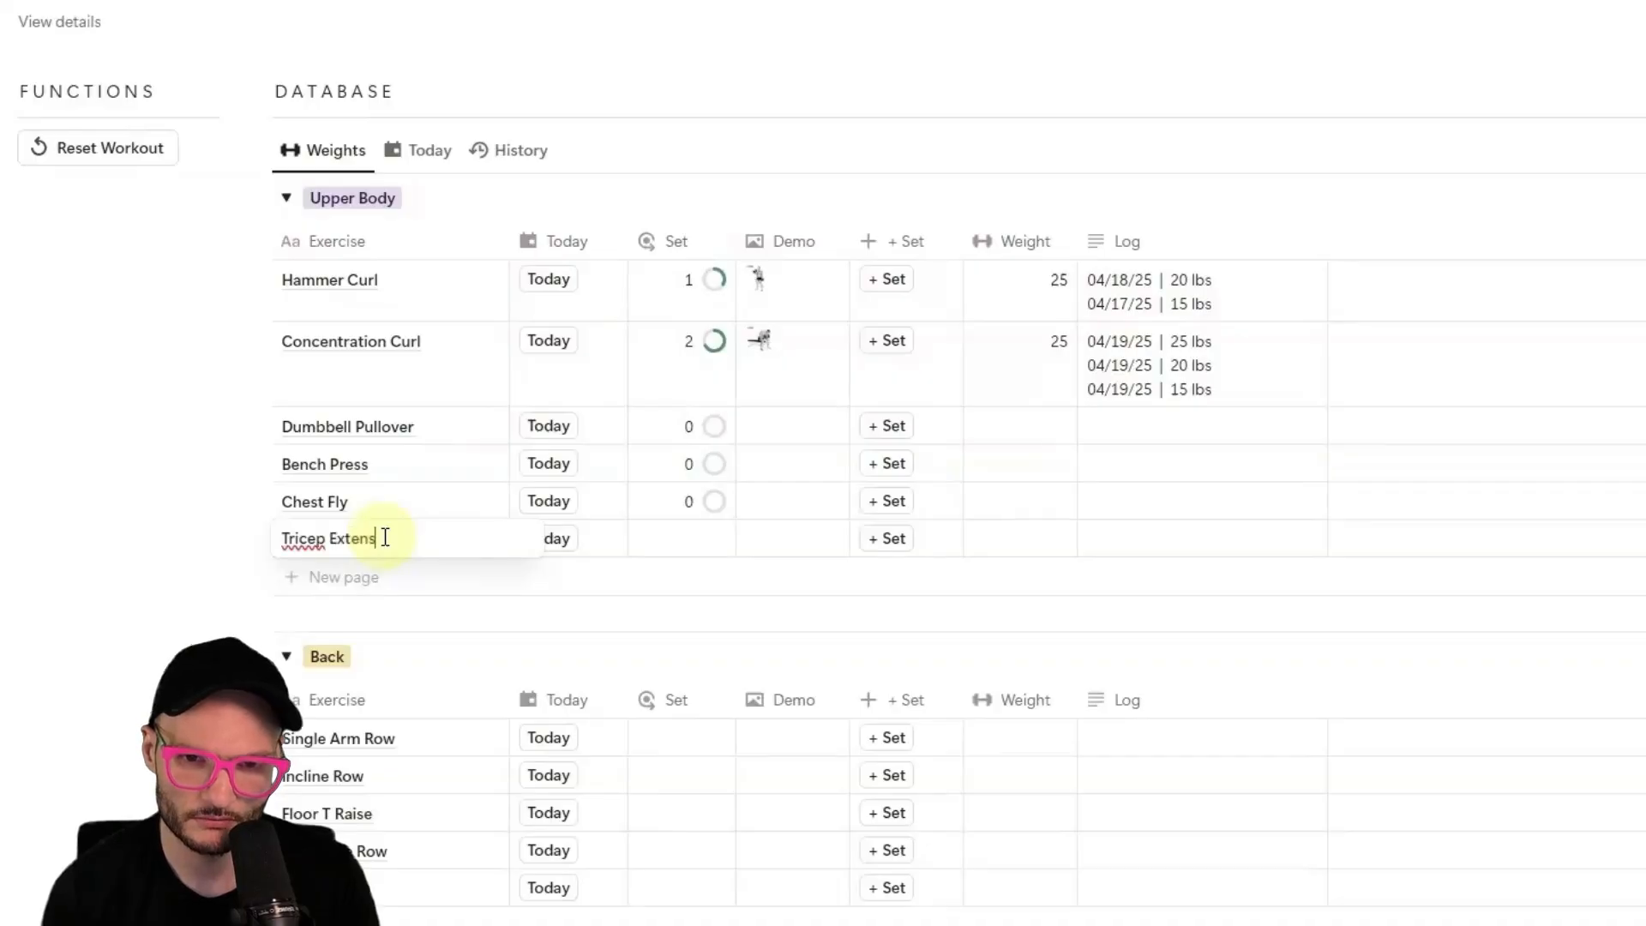
type("ion")
key("Tab")
key("Tab")
key("Tab")
key("Tab")
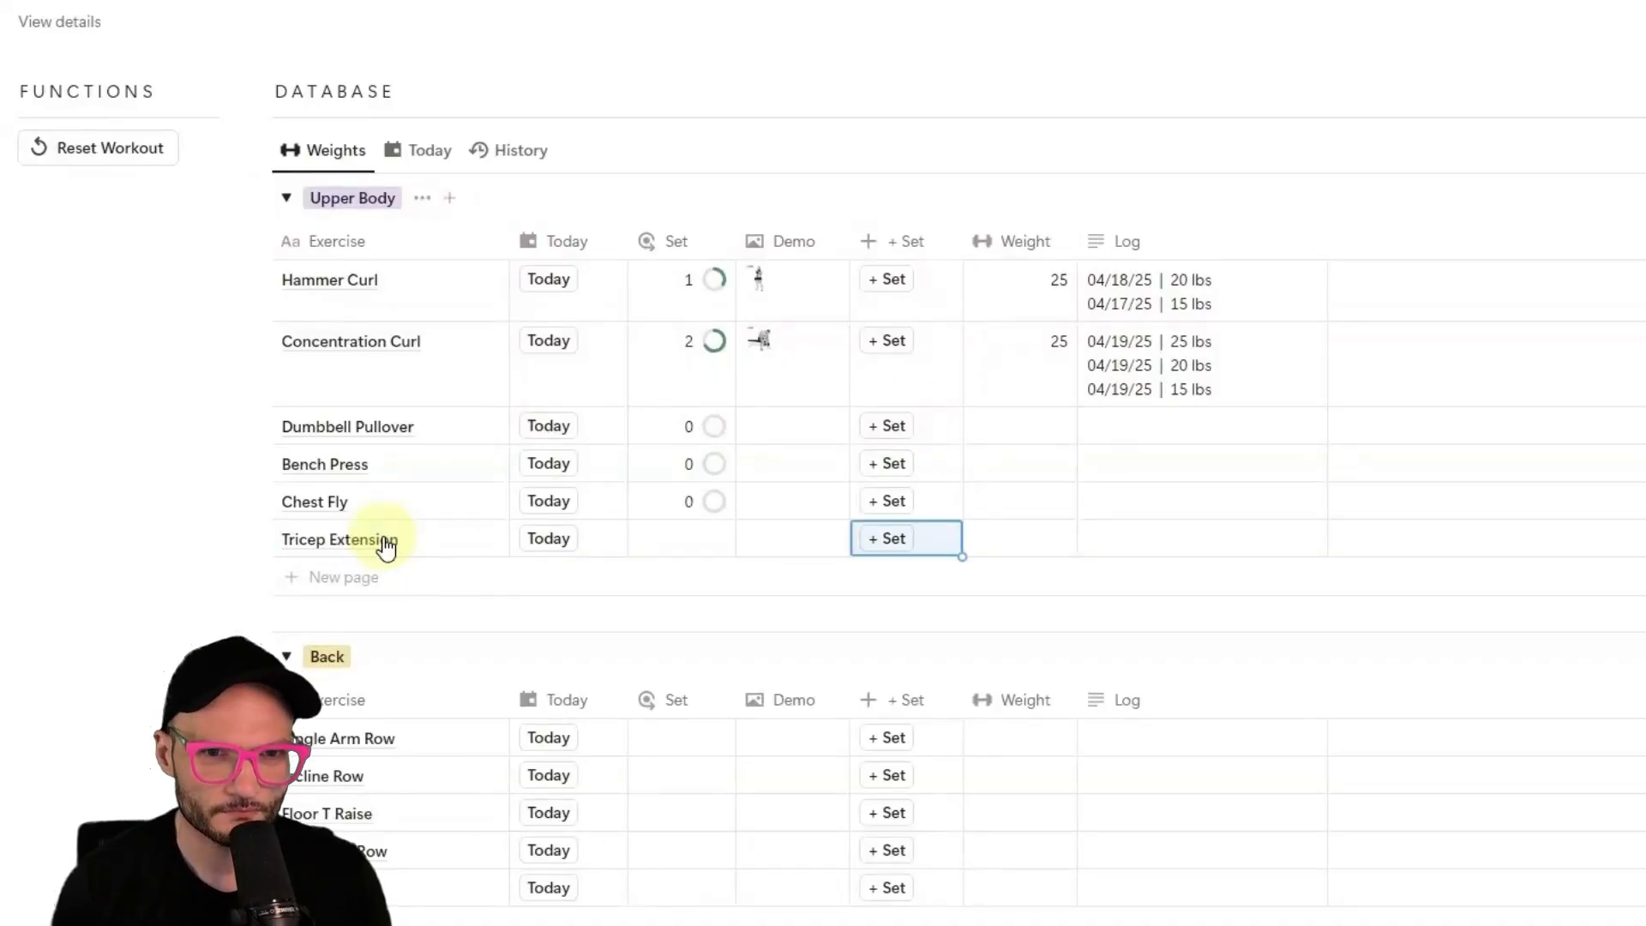
key("Tab")
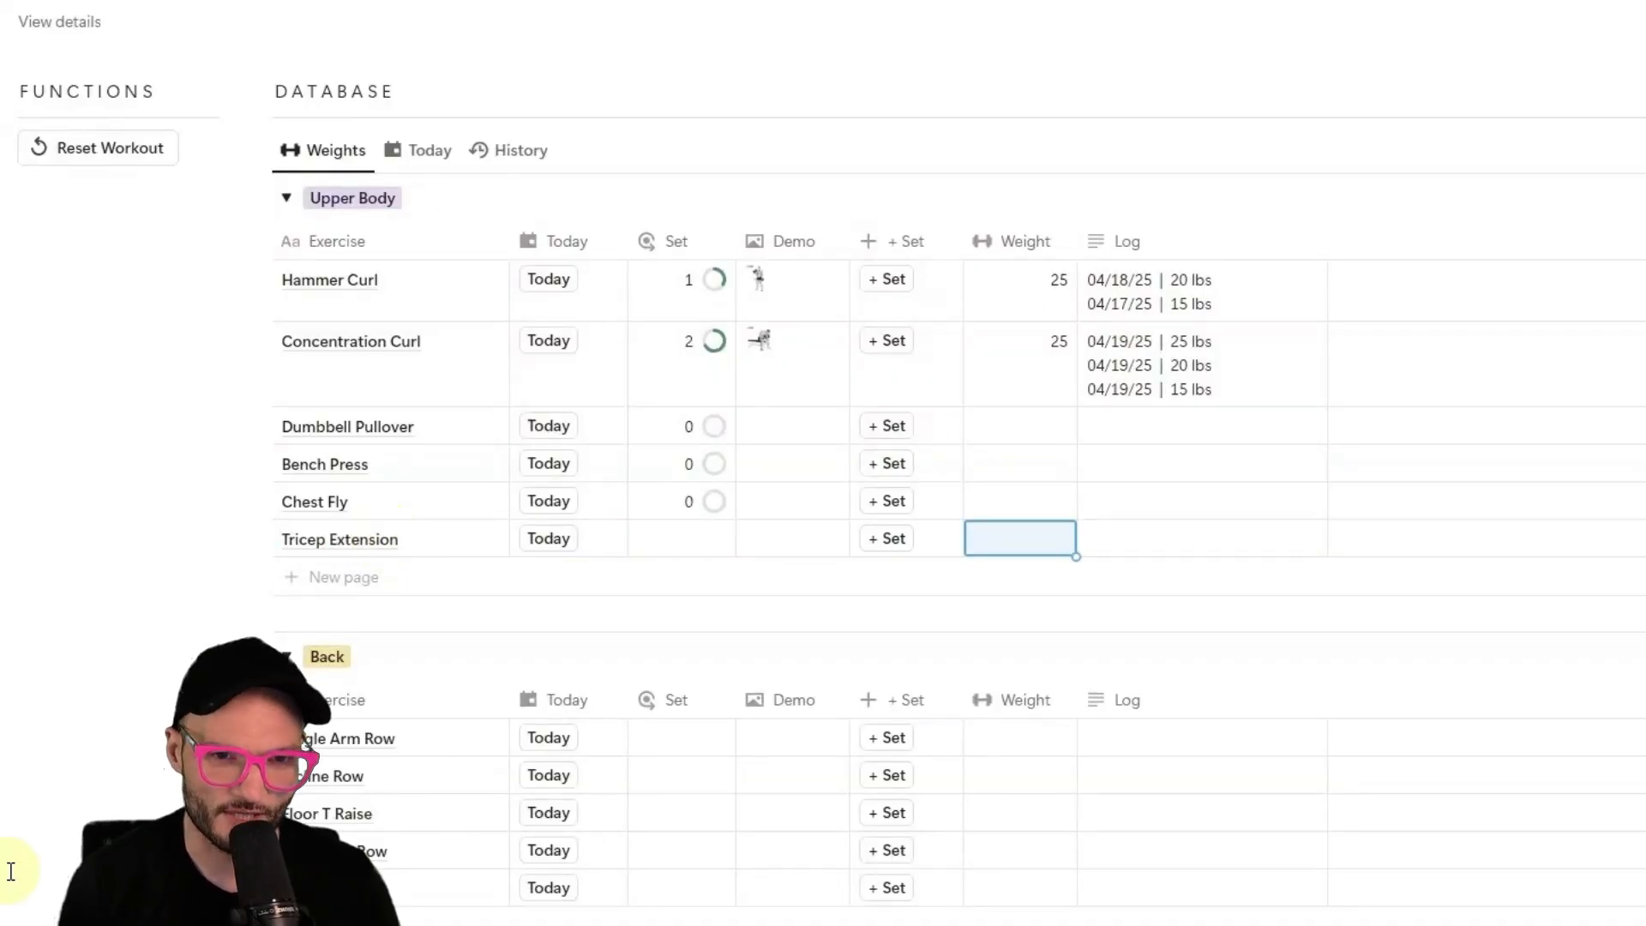
type("15")
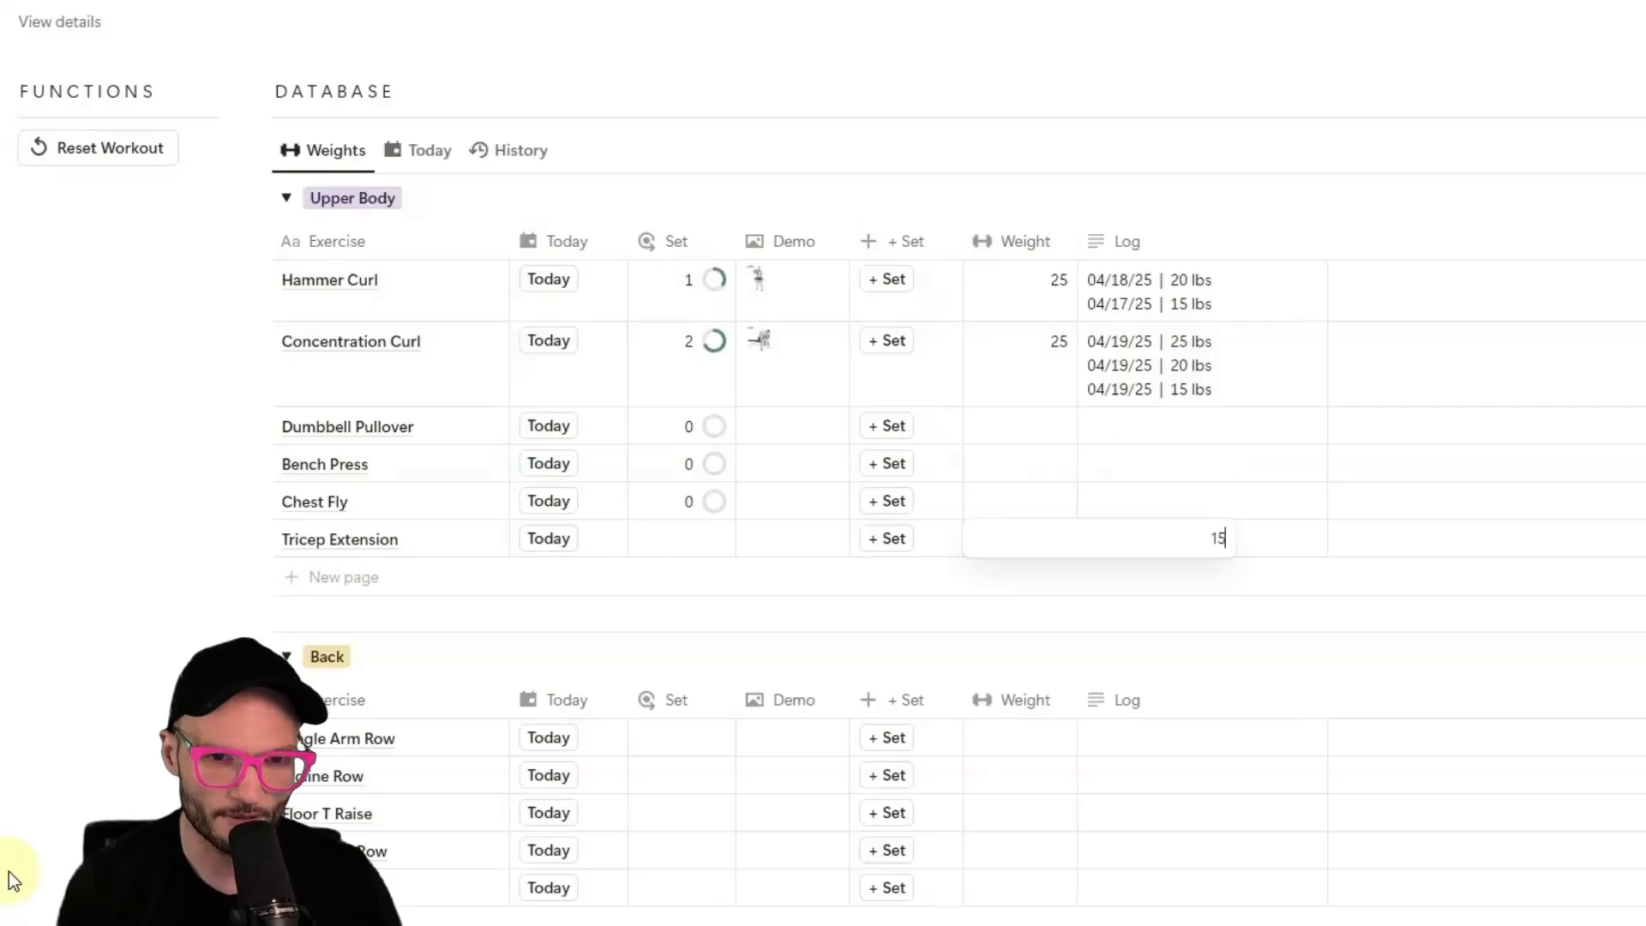
key("Return")
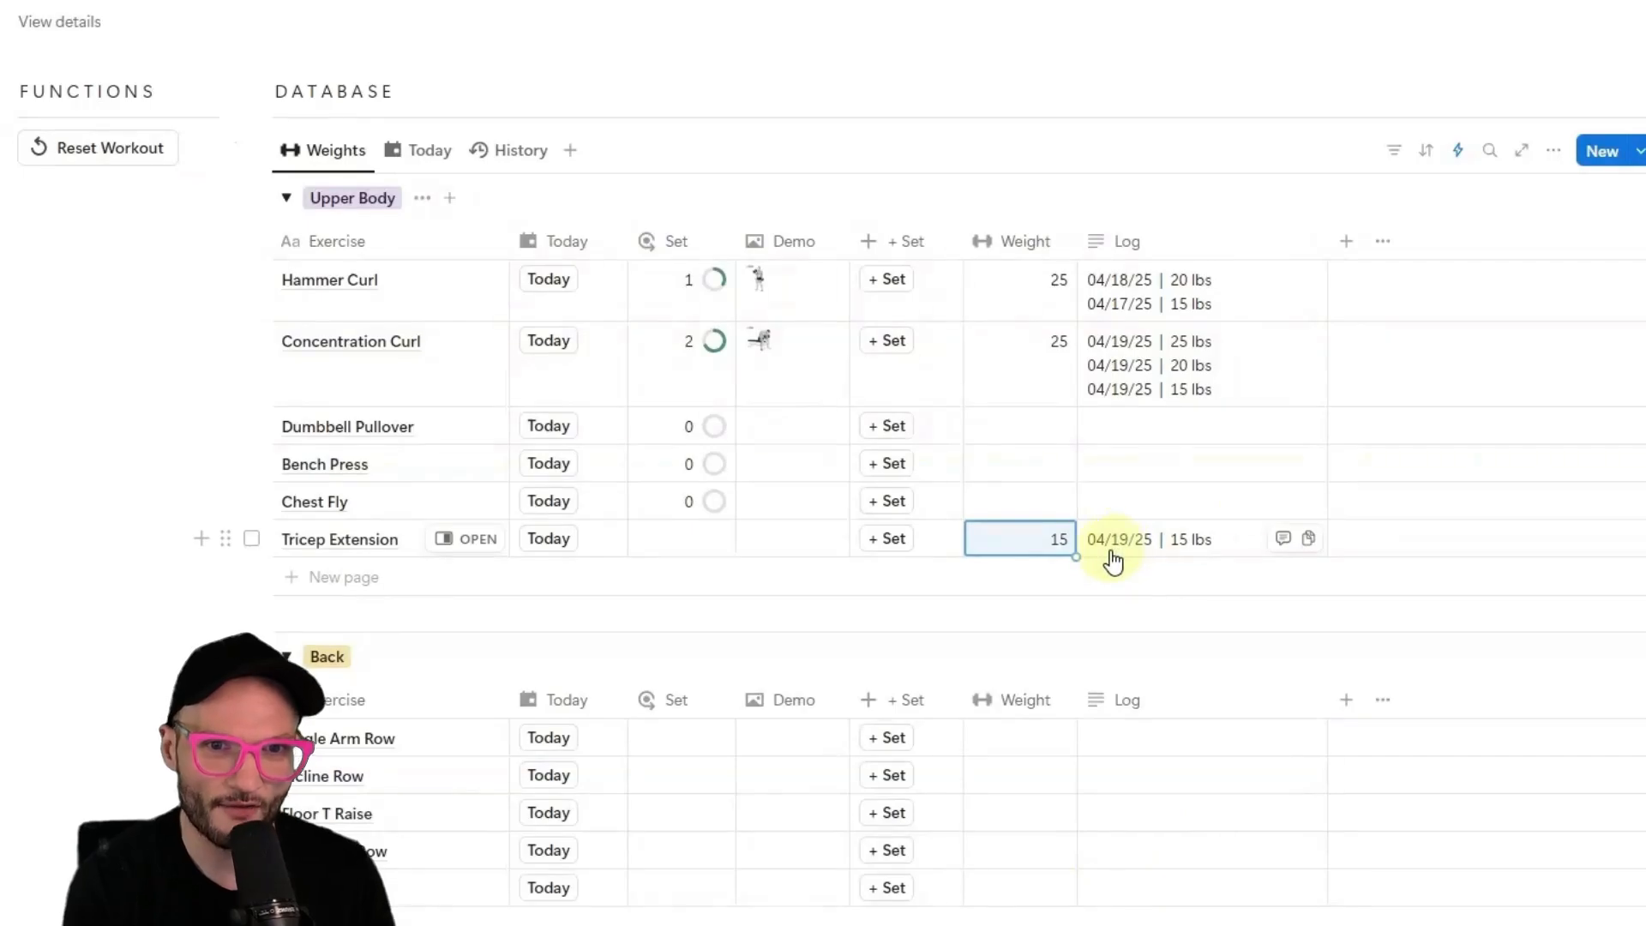
Set the Weight of Tricep Extension to 25 to trigger the automation.
type("25")
key("Return")
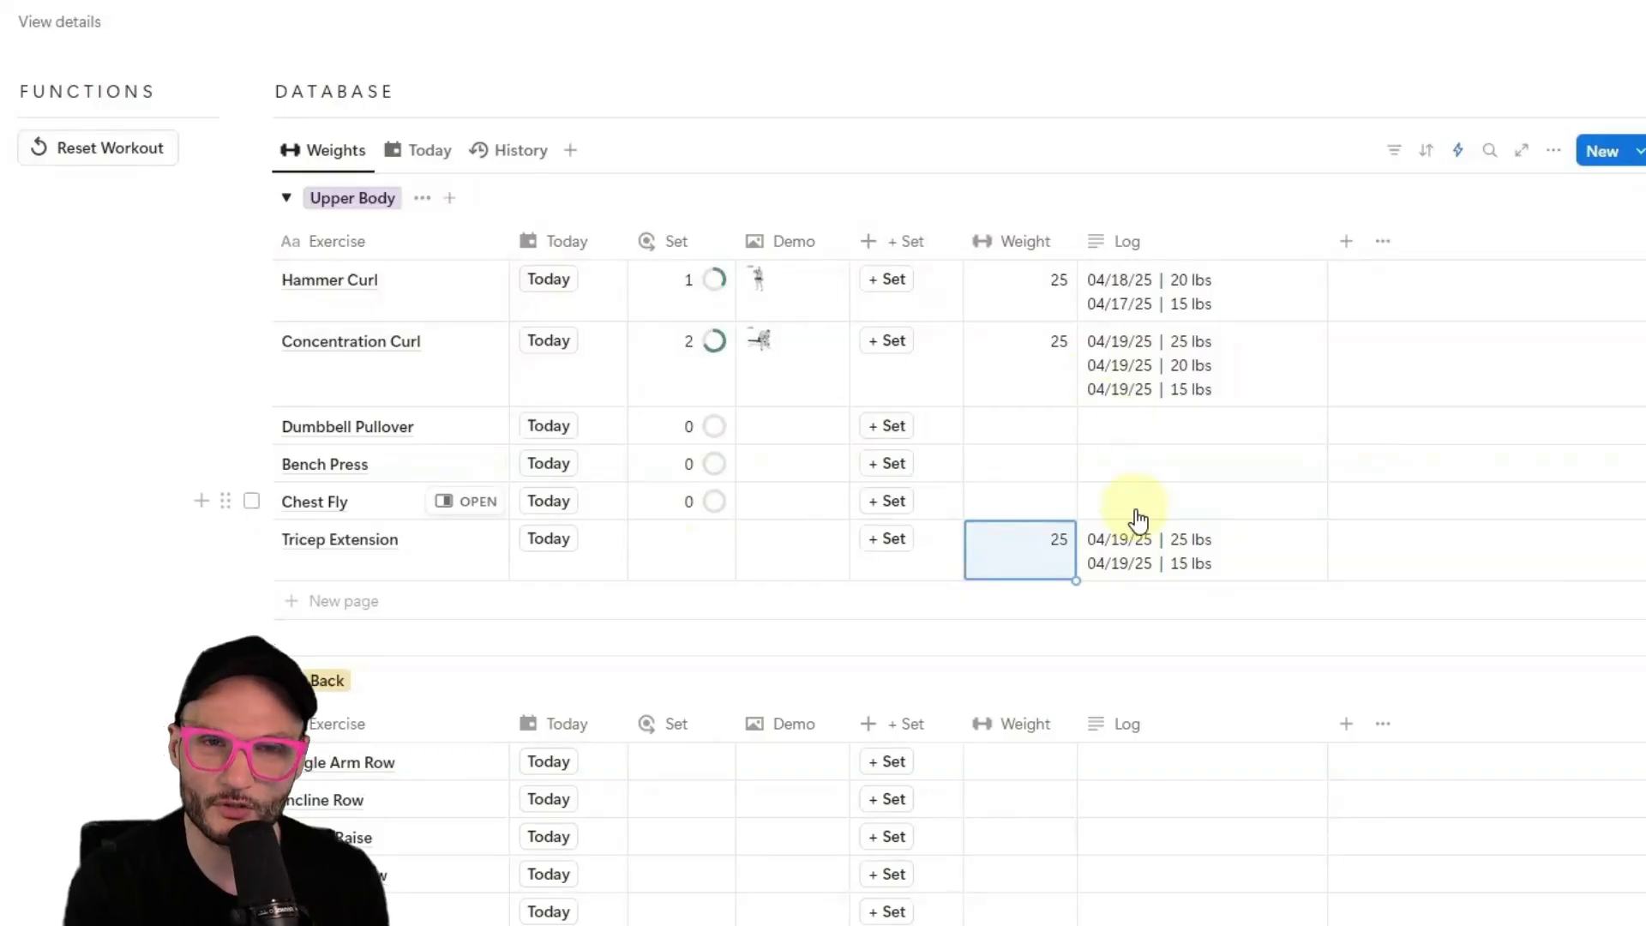
Hide the Log column, open the Tricep Extension page, and show the Log column in the table again.
left_click(1213, 242)
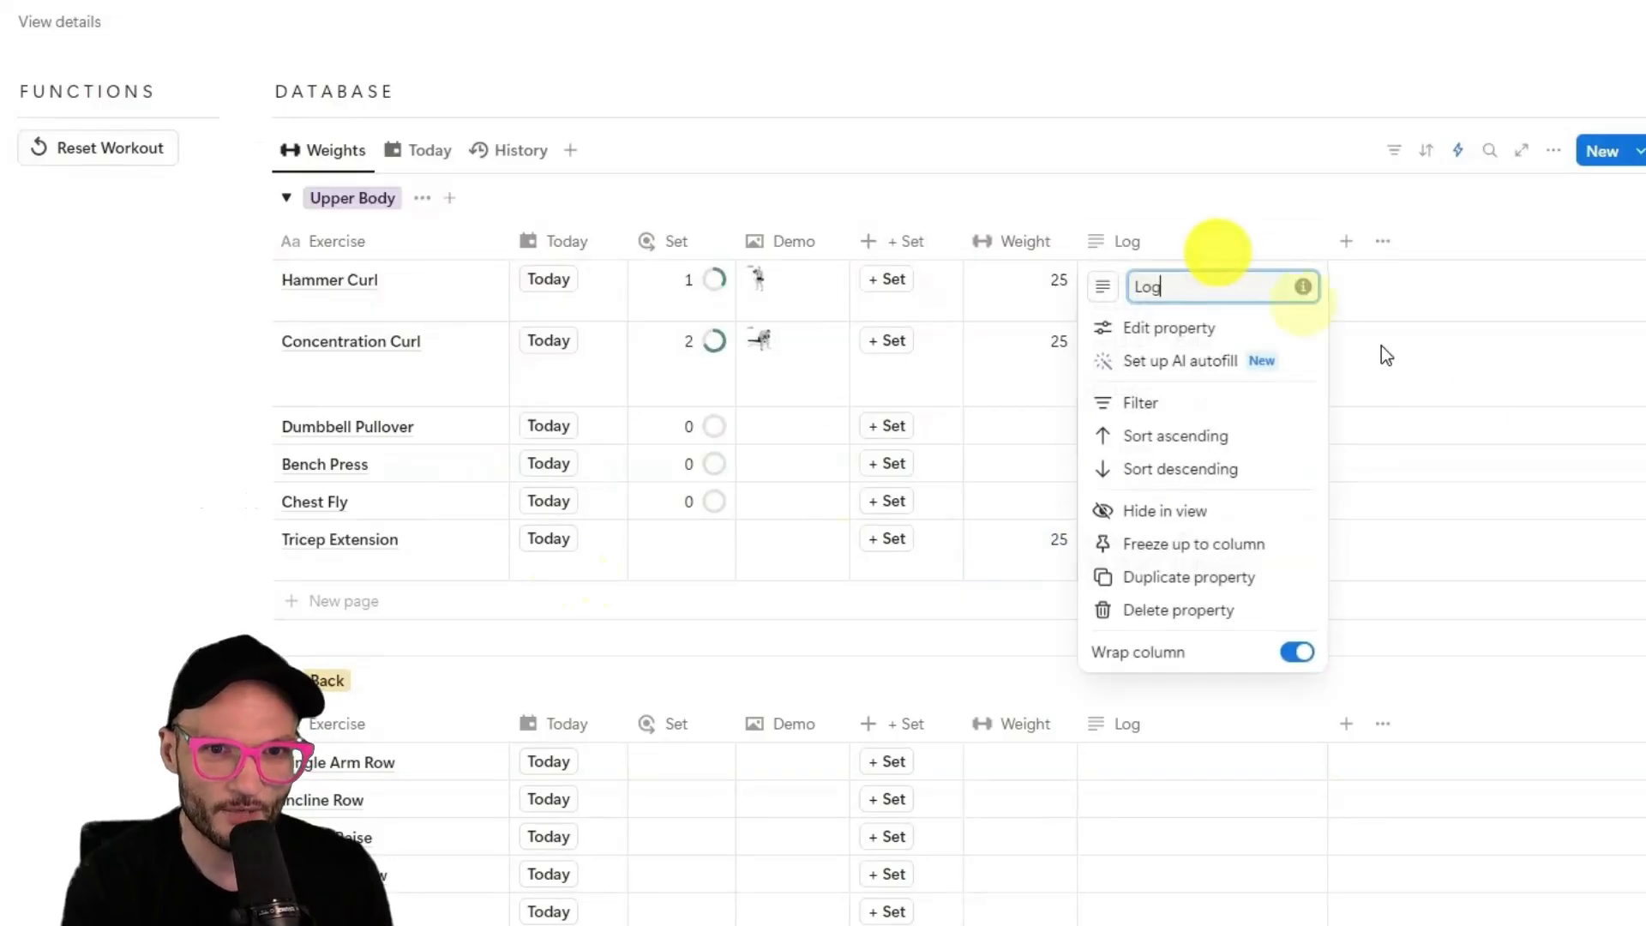
left_click(1164, 511)
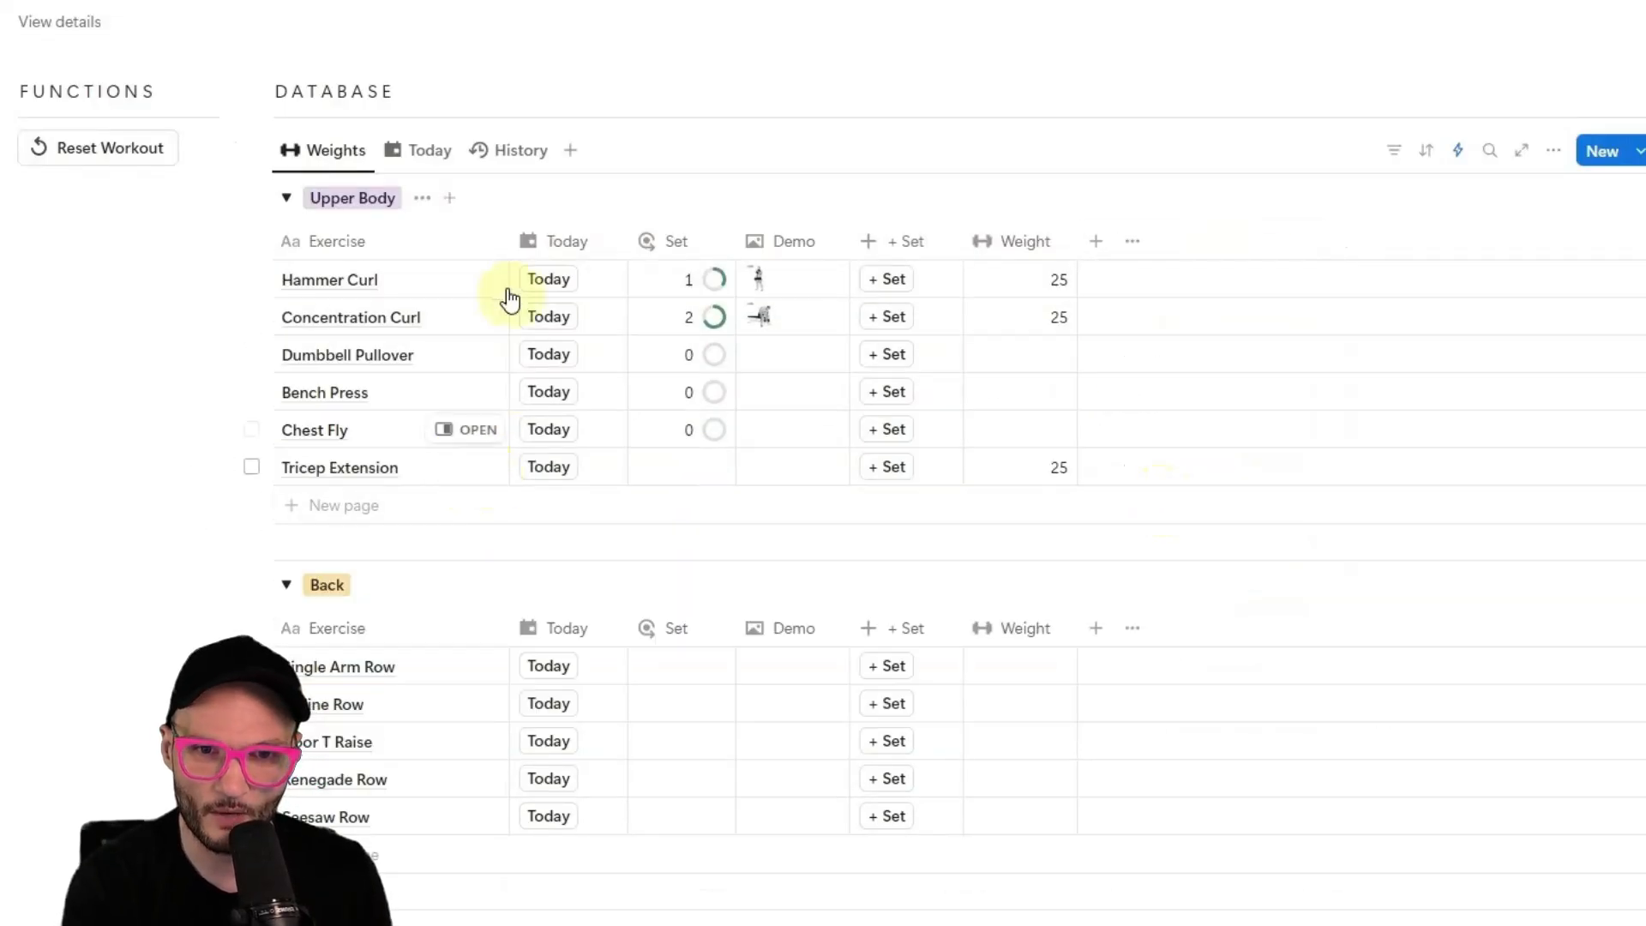
left_click(476, 468)
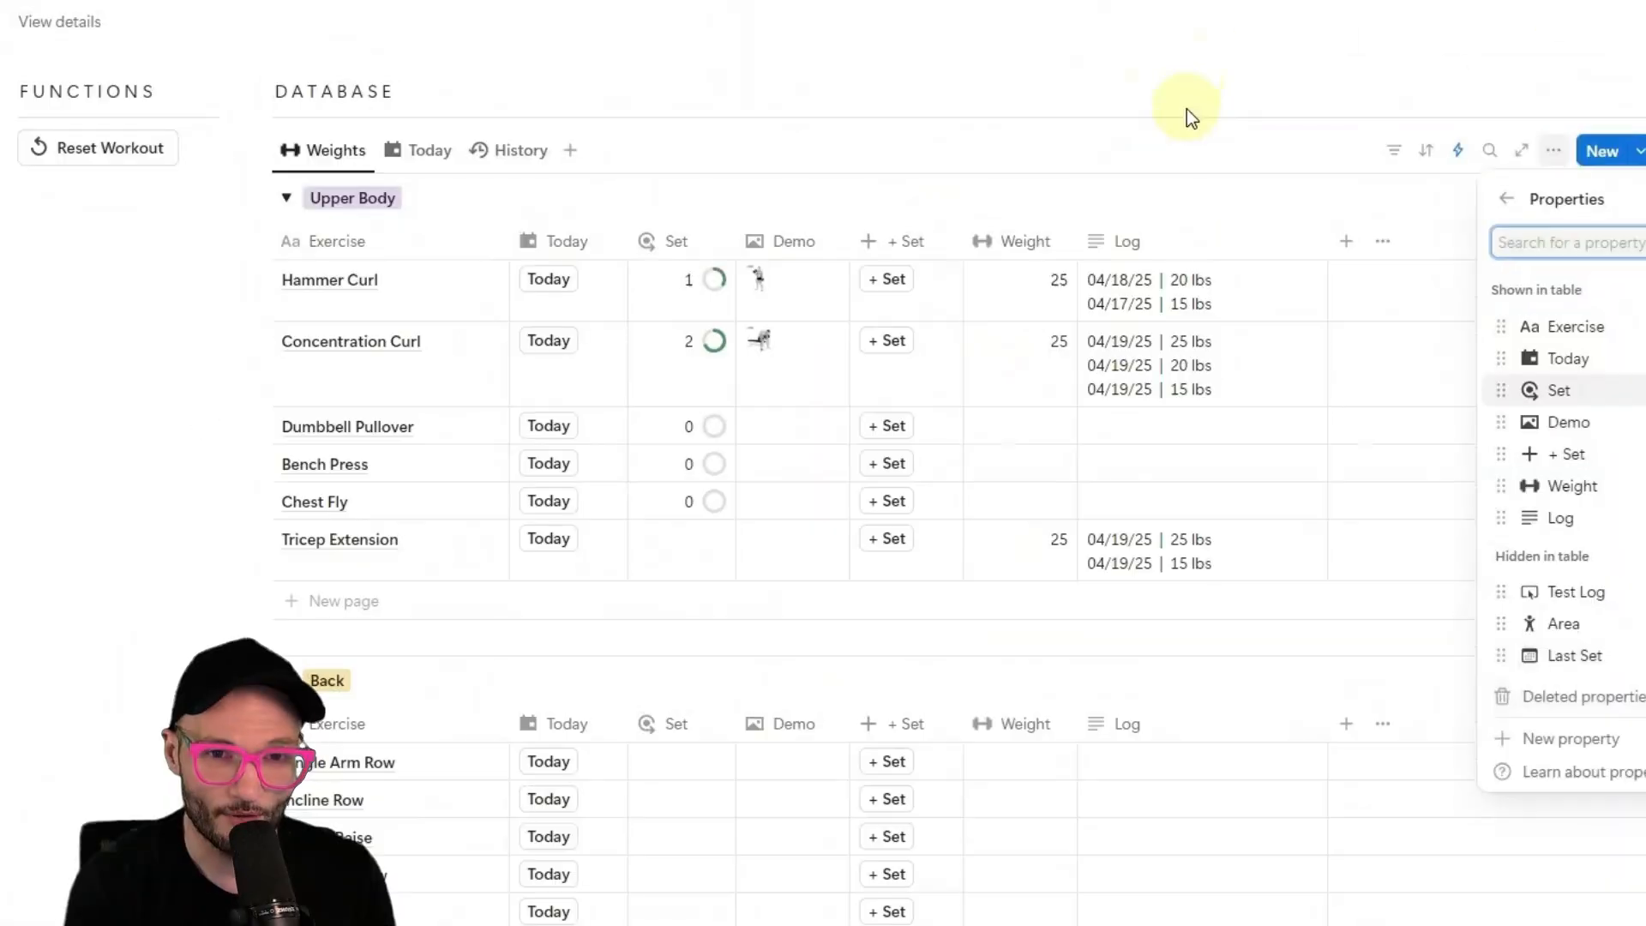
left_click(1175, 106)
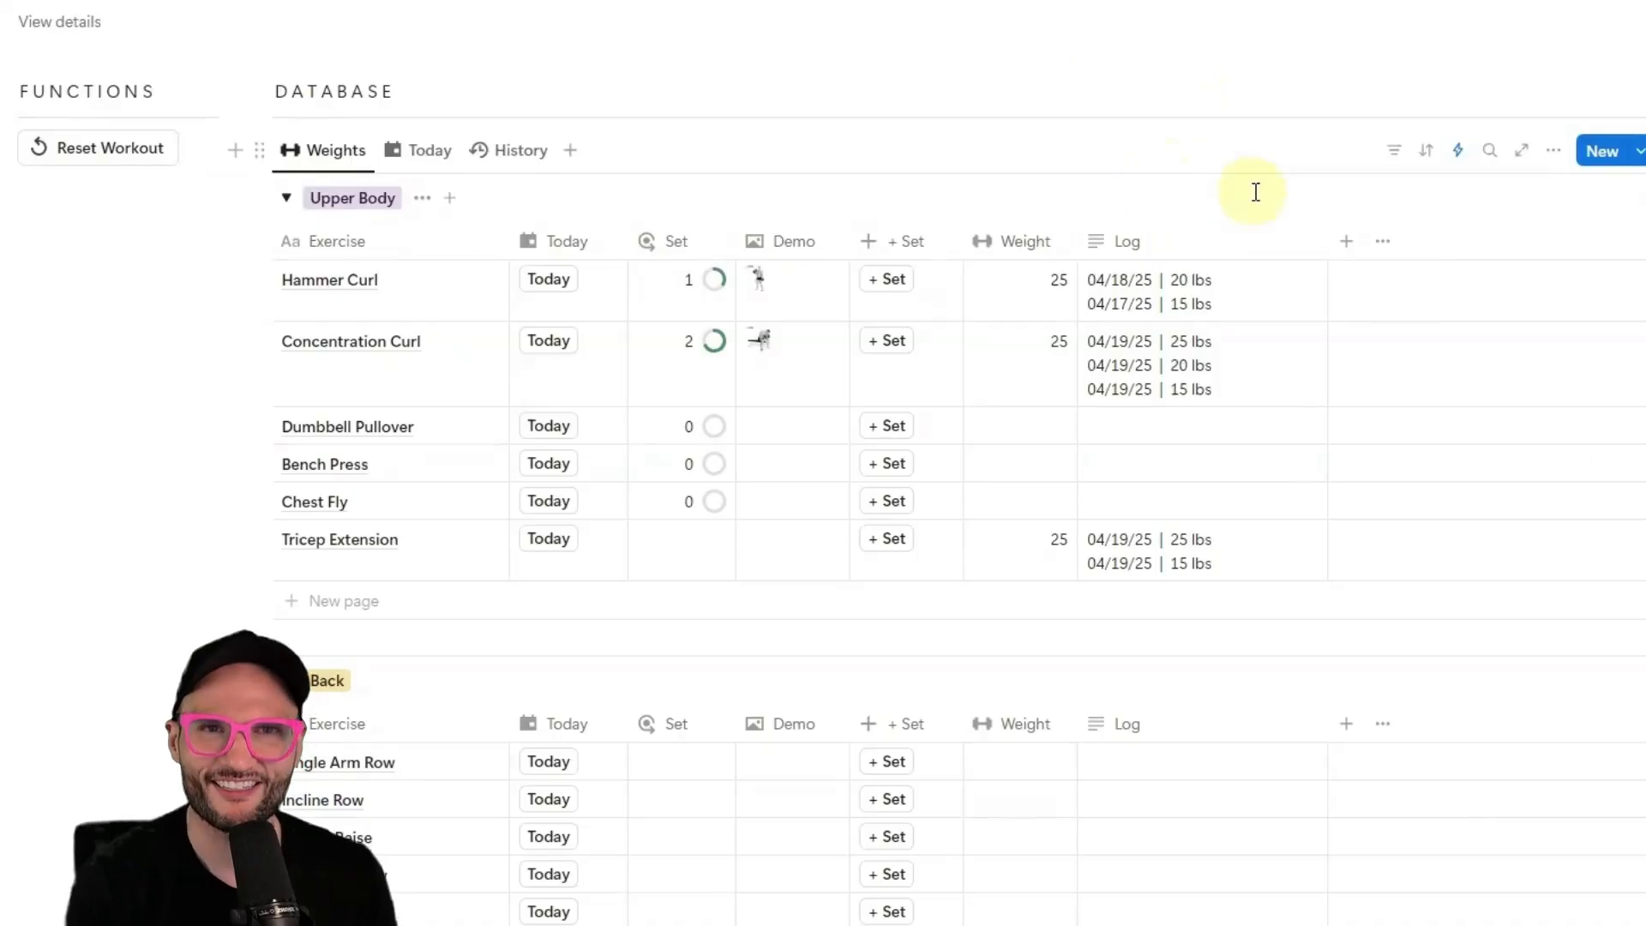
Clear the Weight of Tricep Extension to test the automation with an empty value.
left_click(1048, 573)
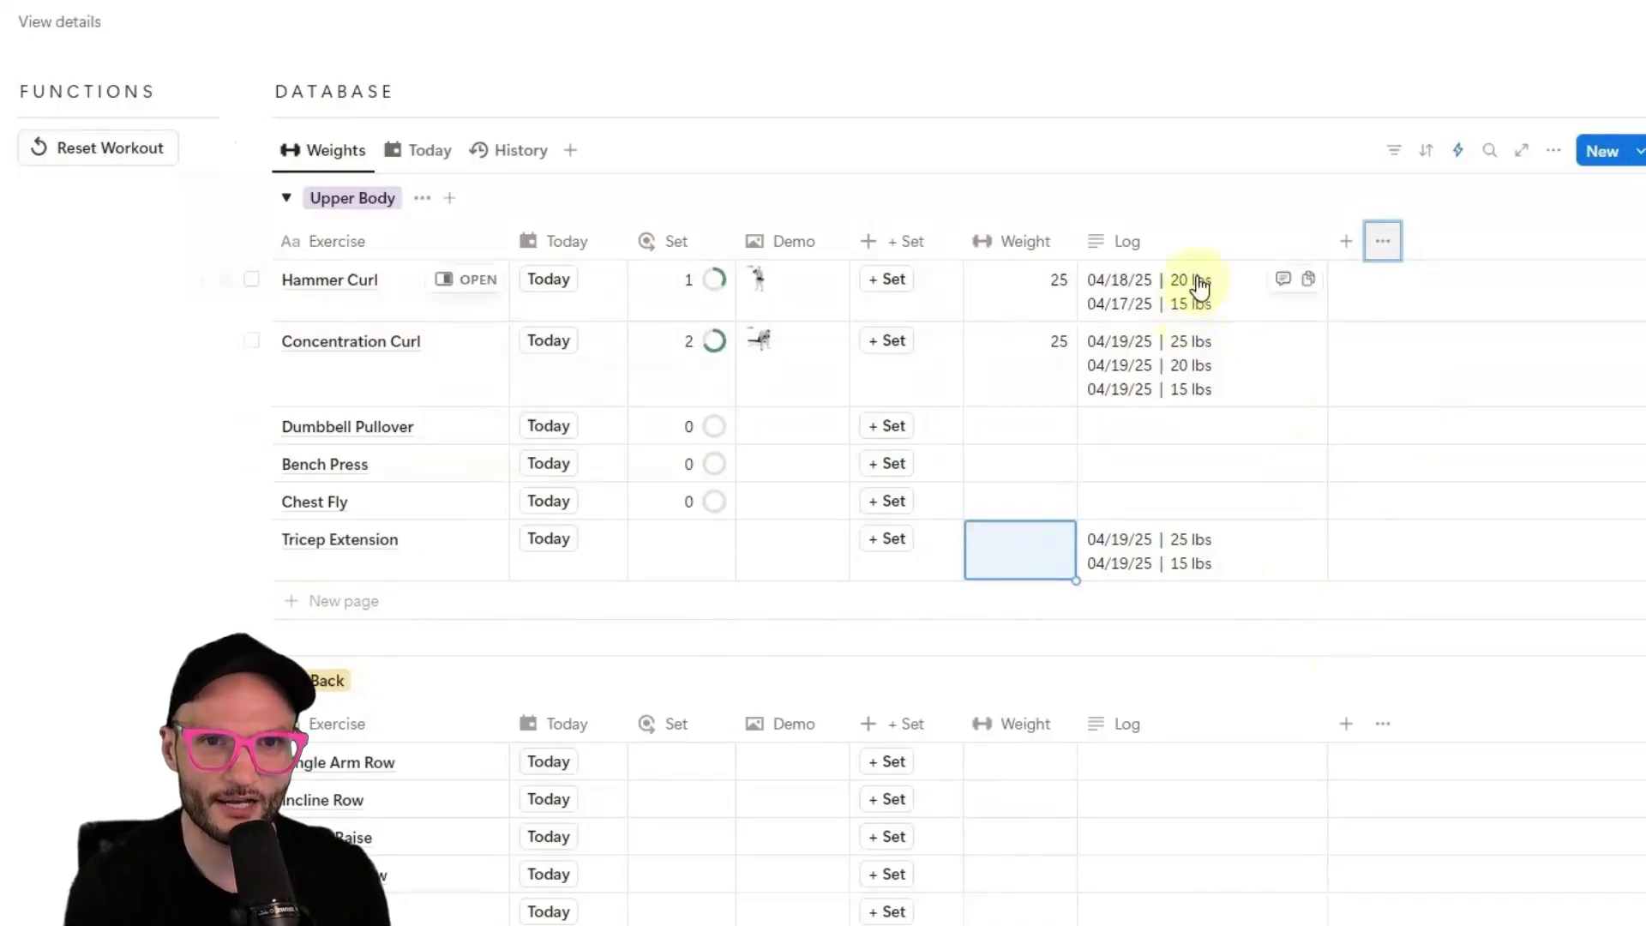
left_click(1172, 213)
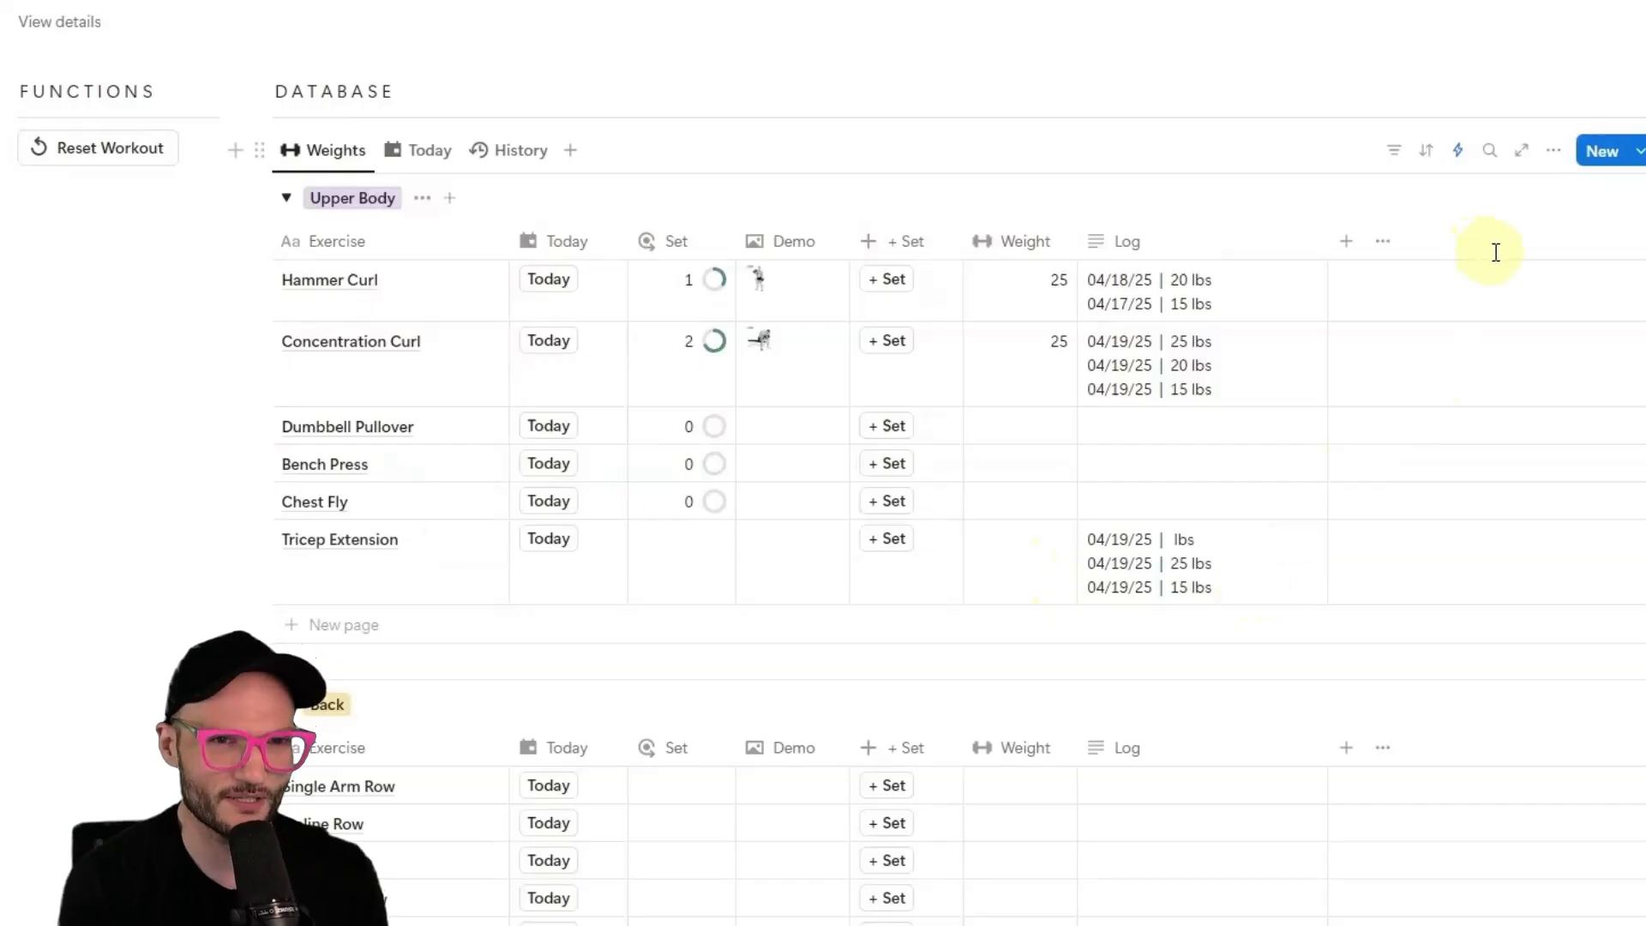
Open the Set Log formula in the Log Weight automation and indent the whole expression one level.
left_click(1457, 150)
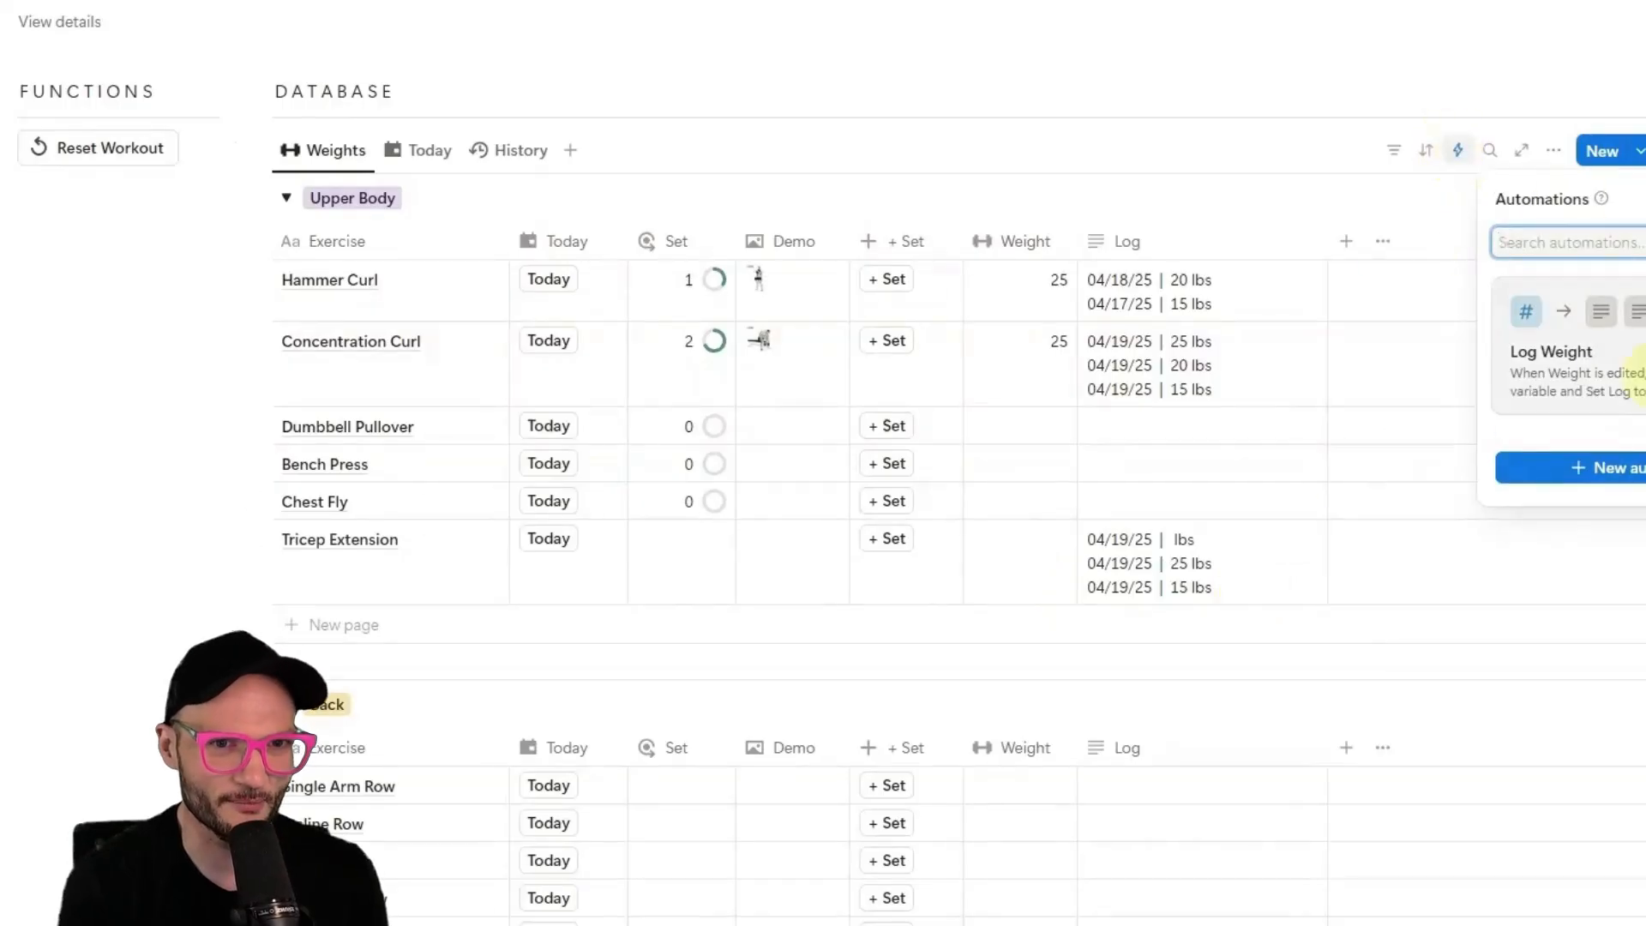
left_click(1638, 377)
left_click(634, 623)
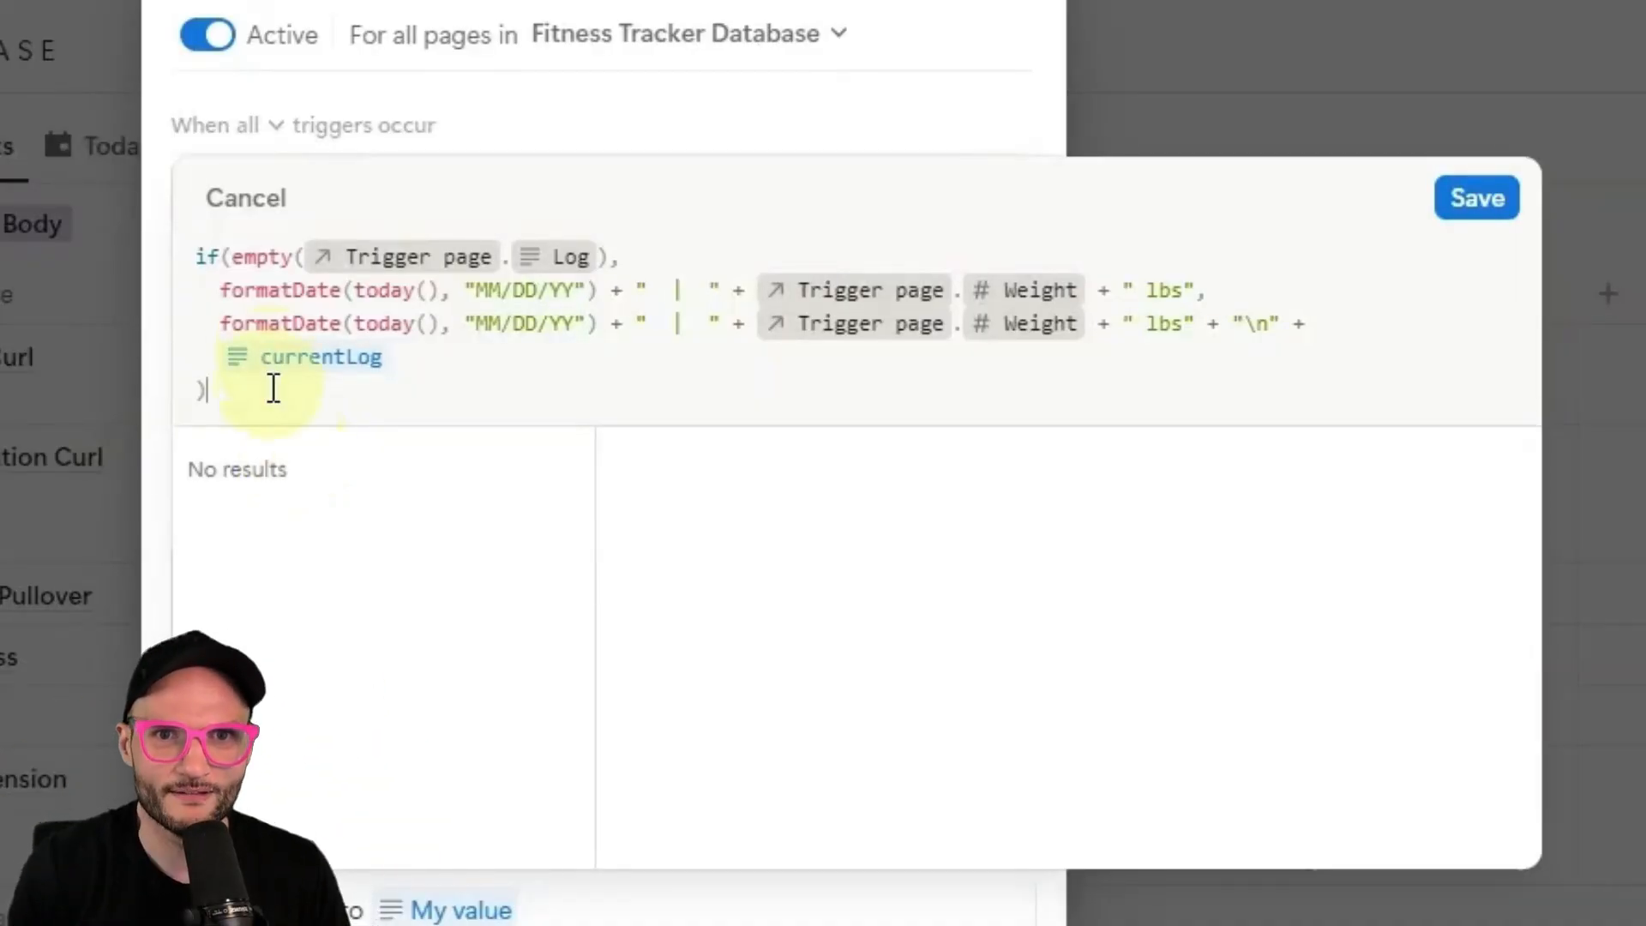
left_click_drag(269, 386, 182, 253)
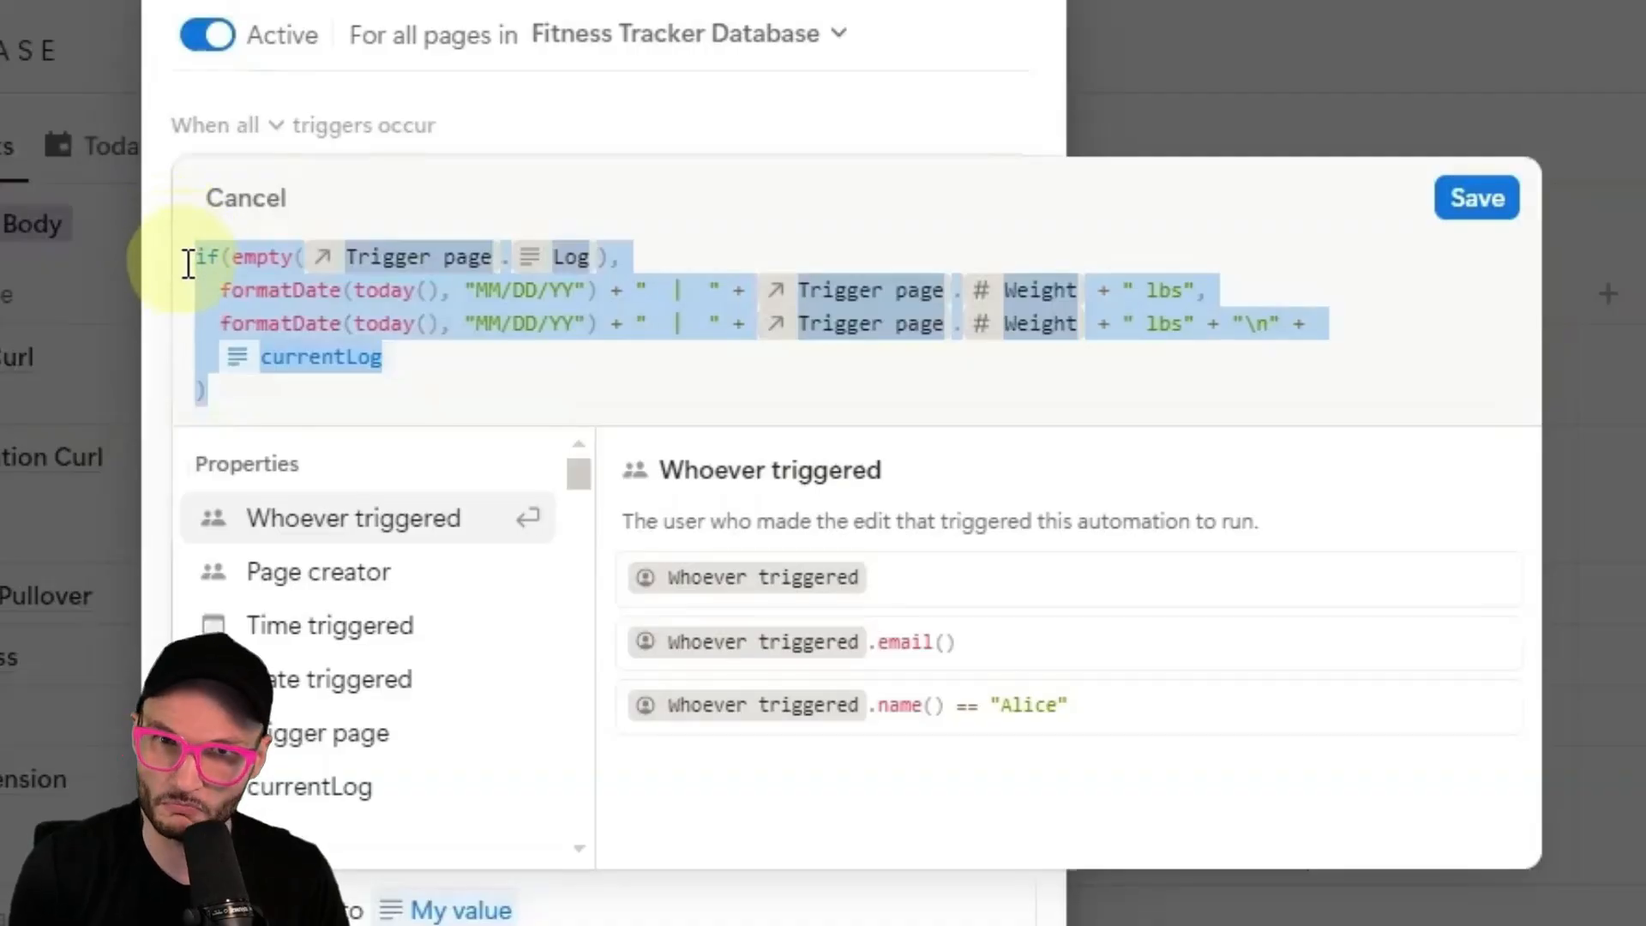
key("Tab")
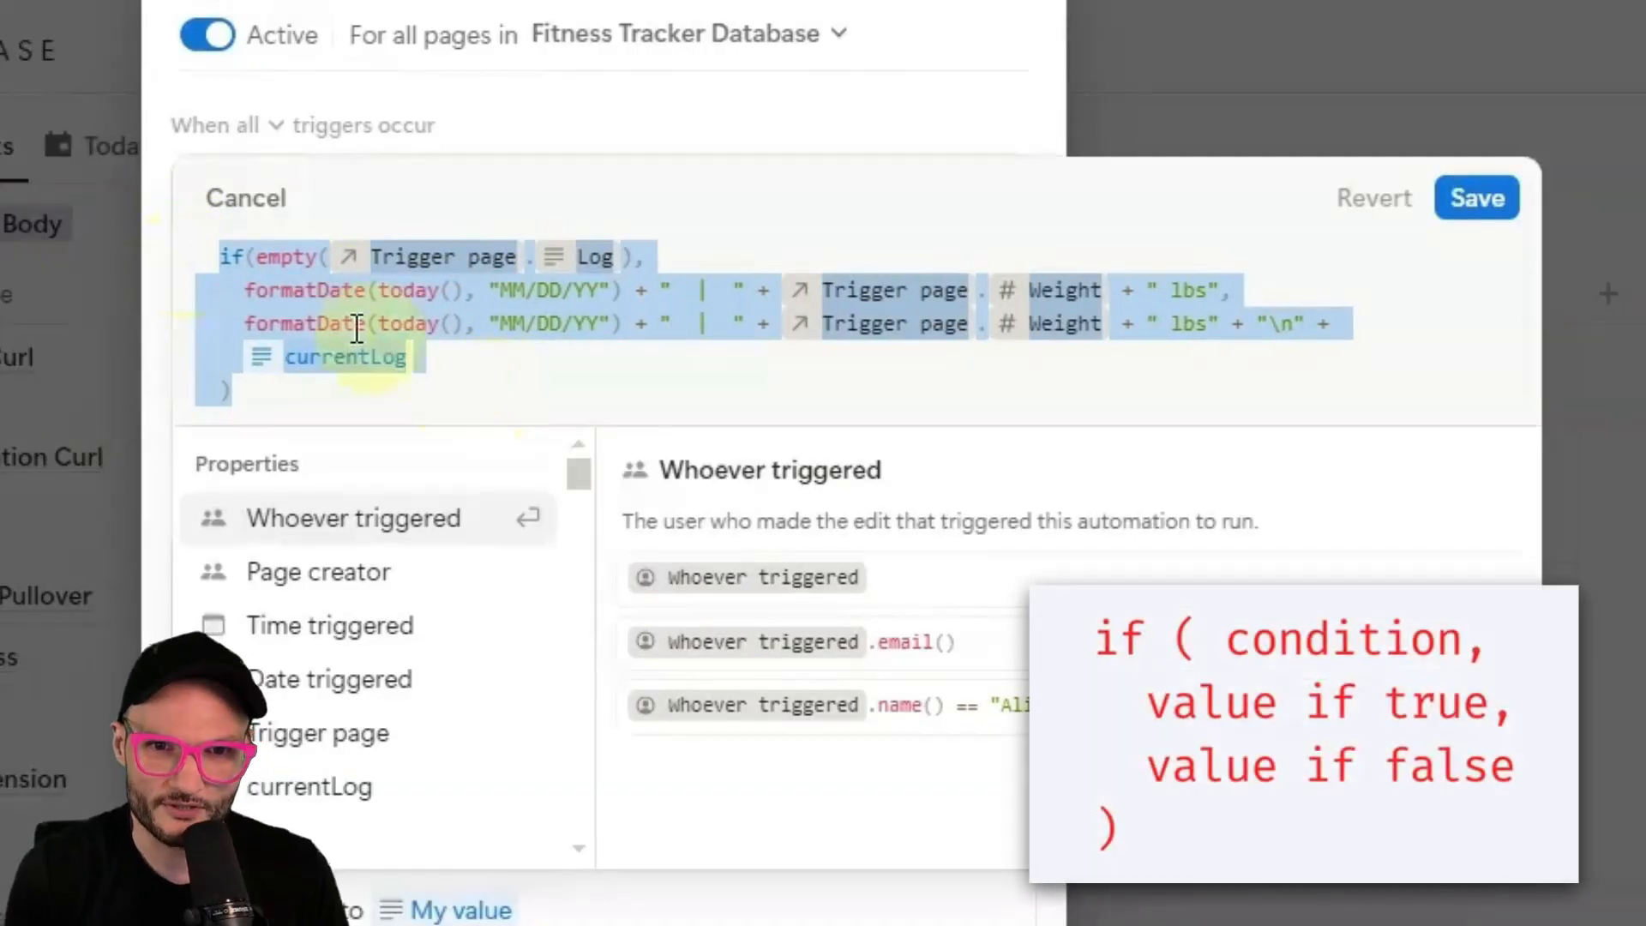
Wrap the indented Log formula in an outer if() with its opening and closing parentheses on separate lines.
left_click(225, 258)
key("shift+Return")
key("Up")
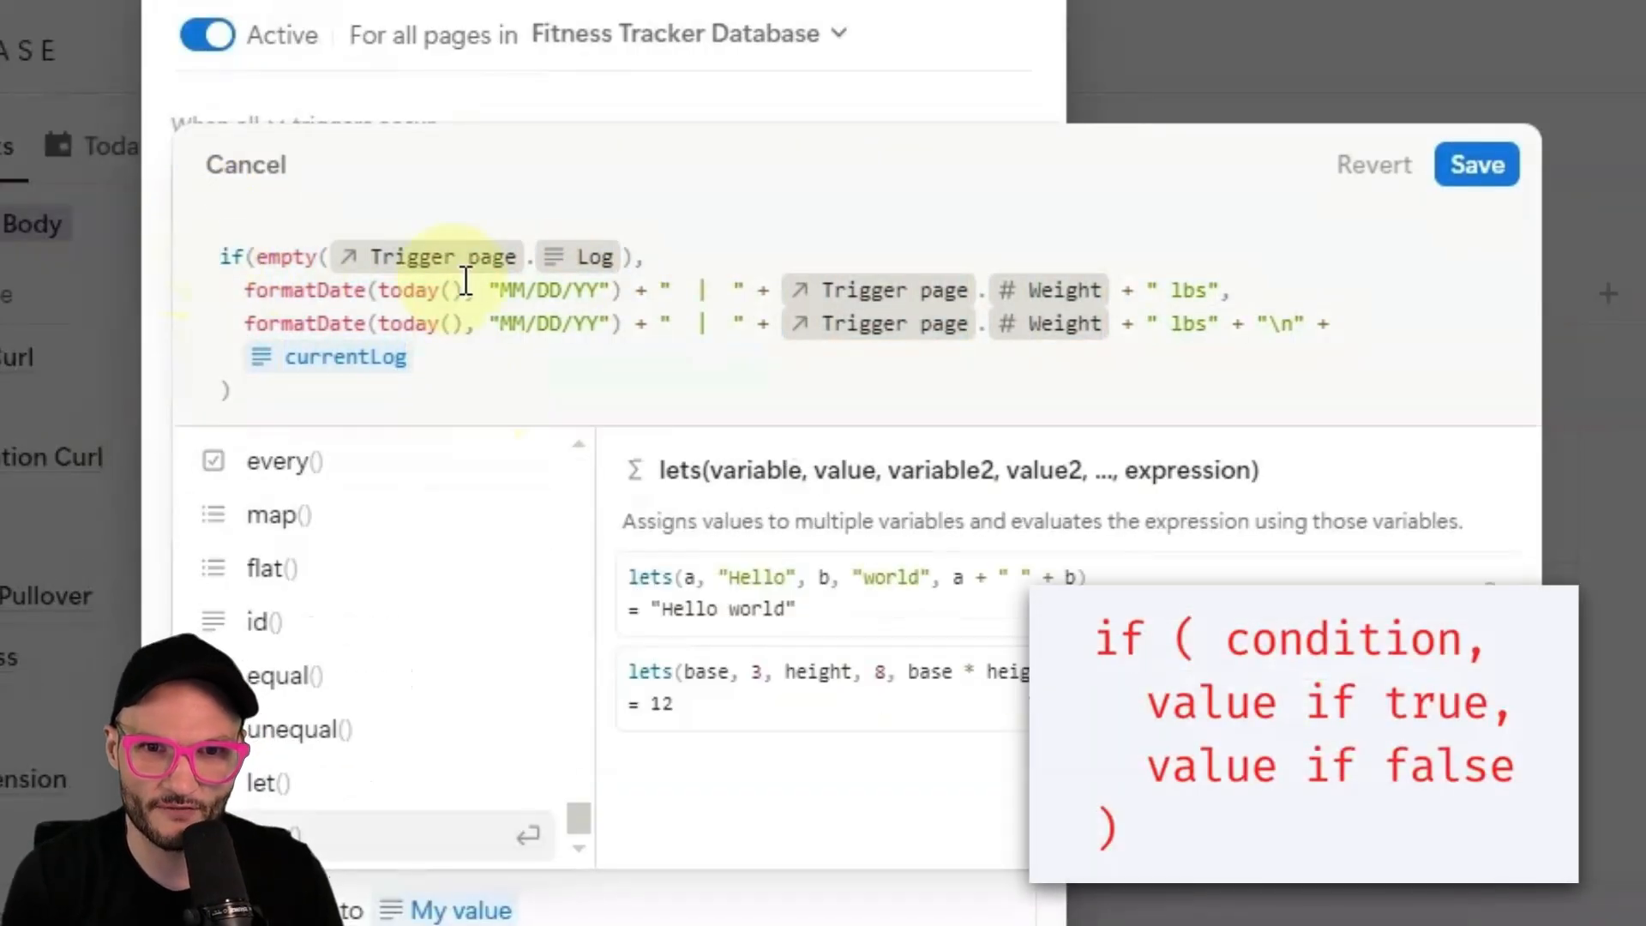
left_click(358, 216)
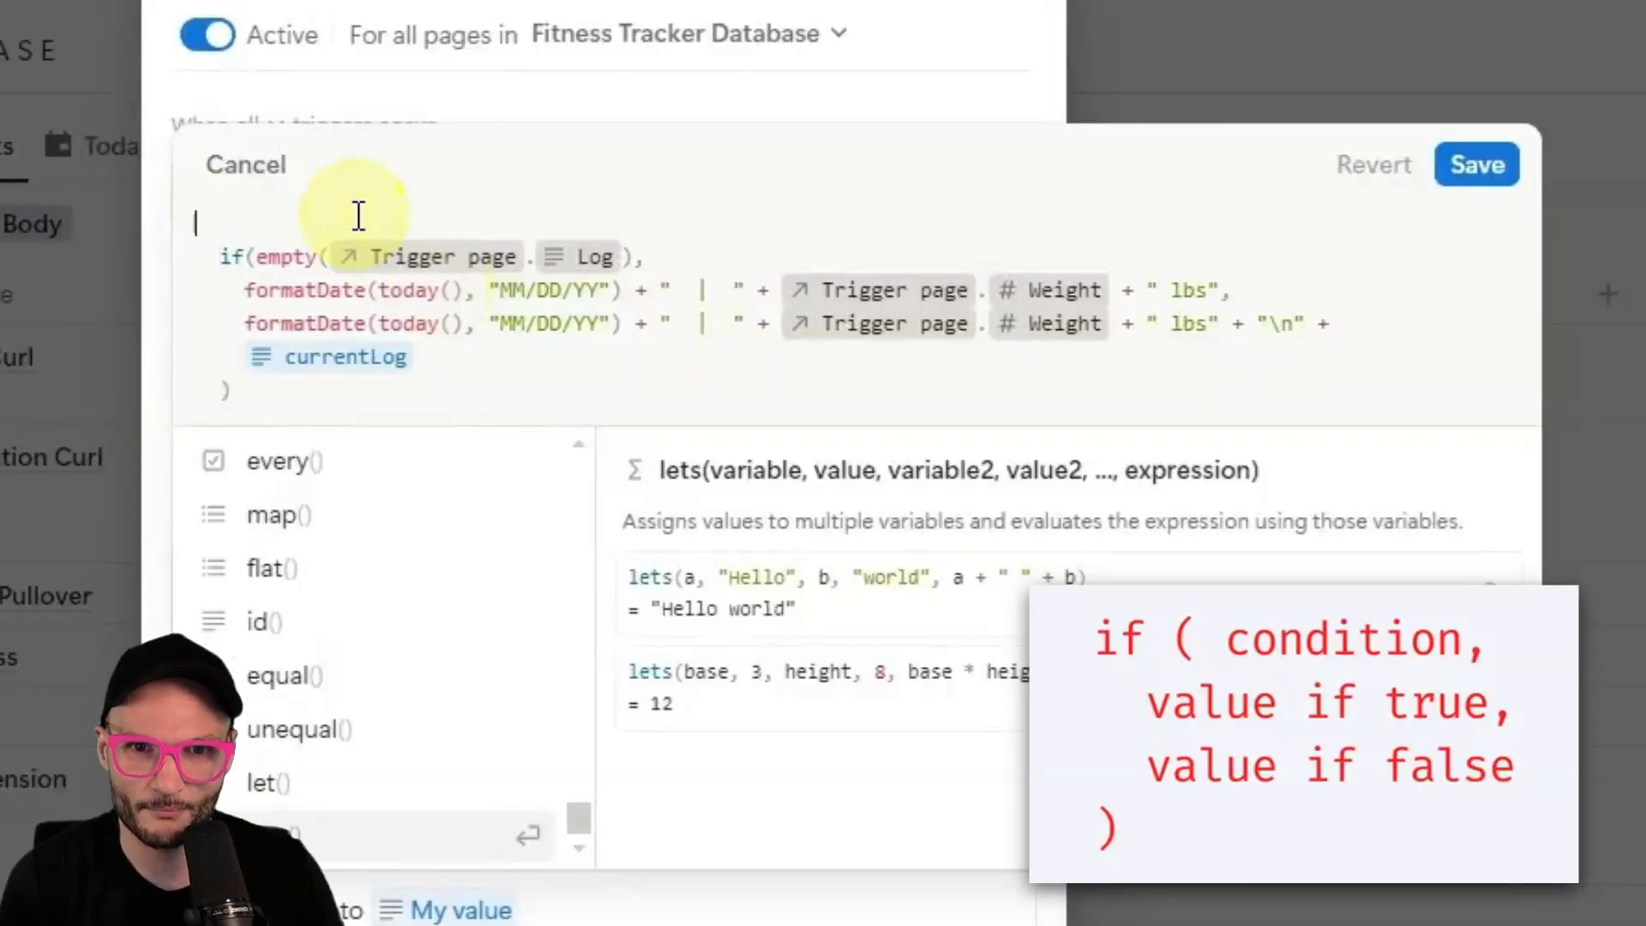
type("if(")
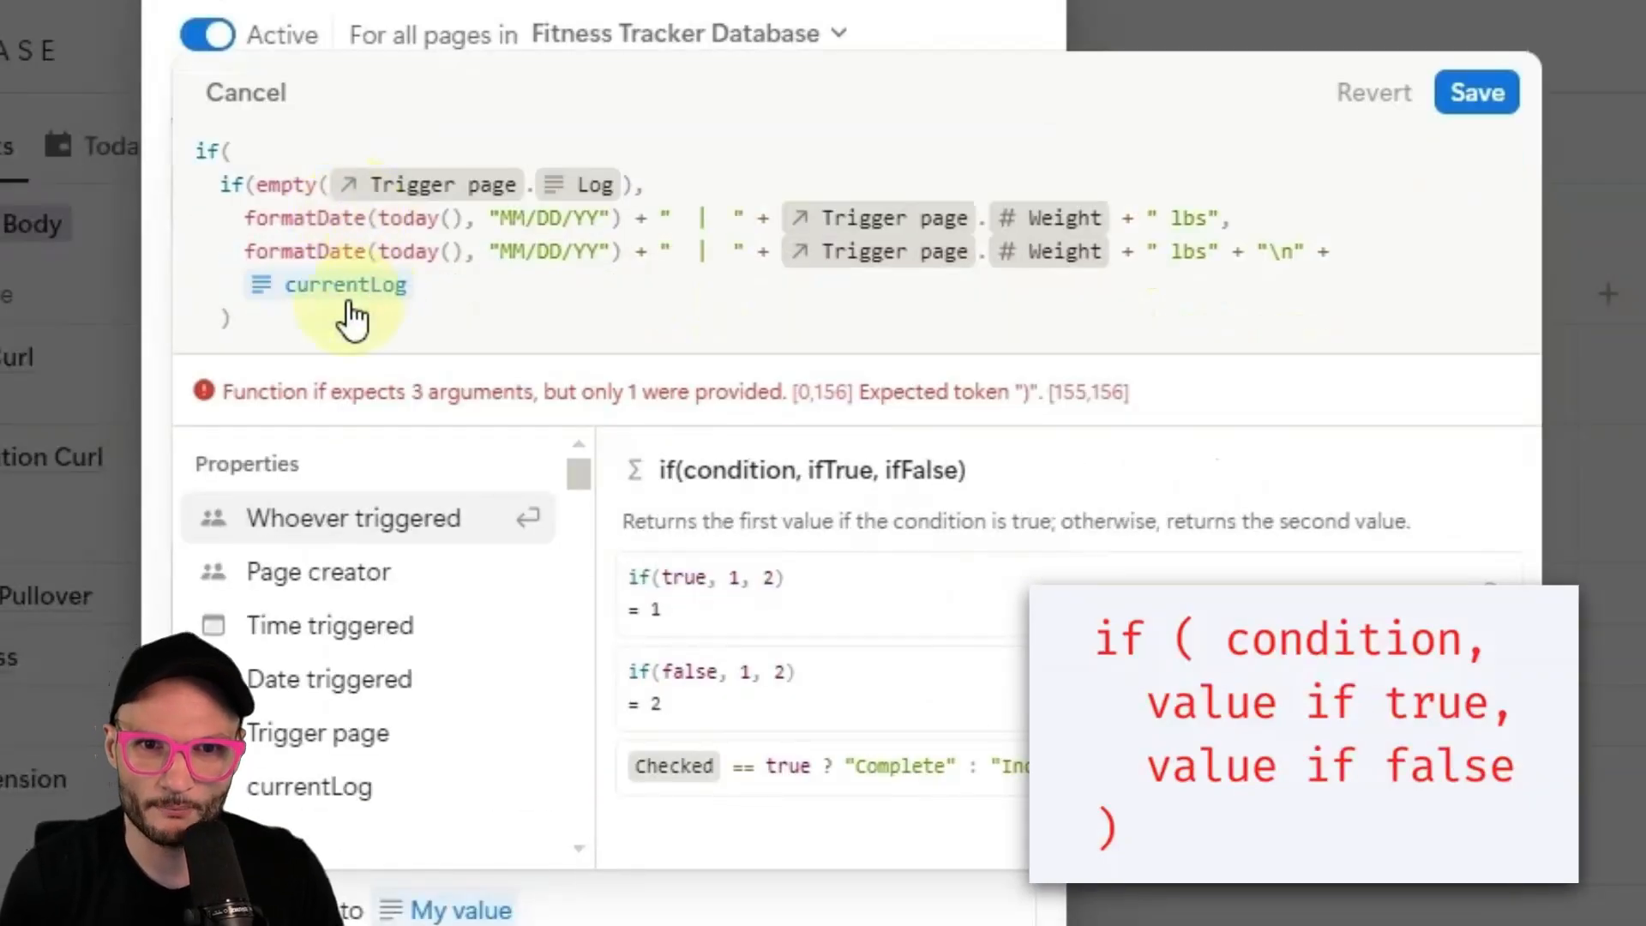
left_click(336, 318)
key("shift+Return")
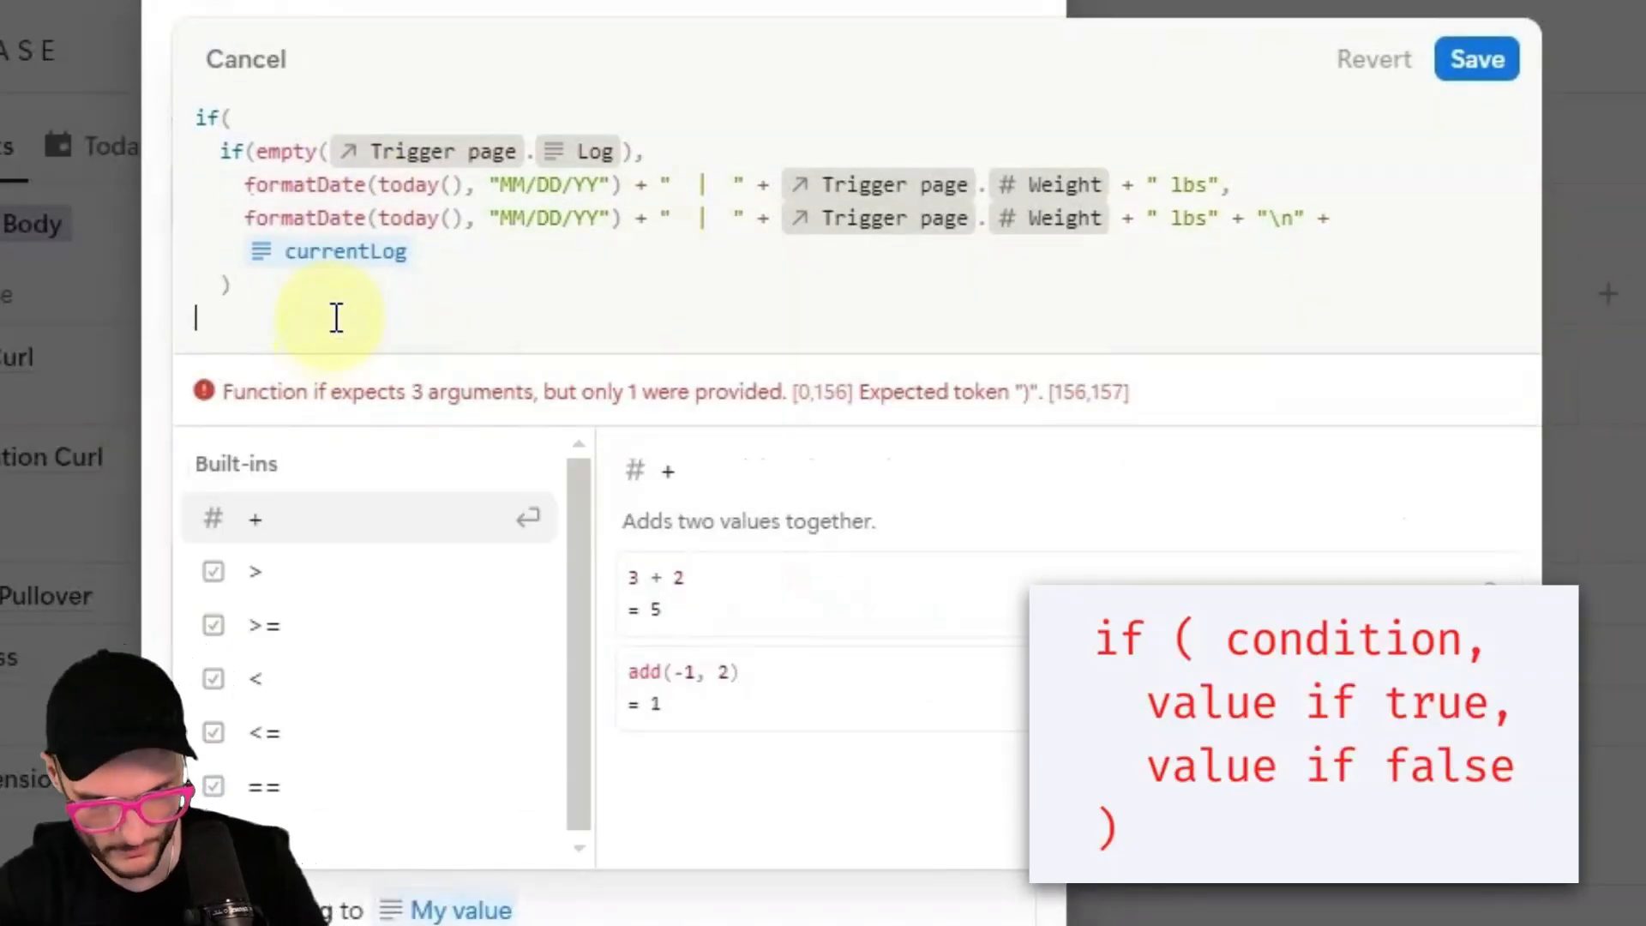
type(")")
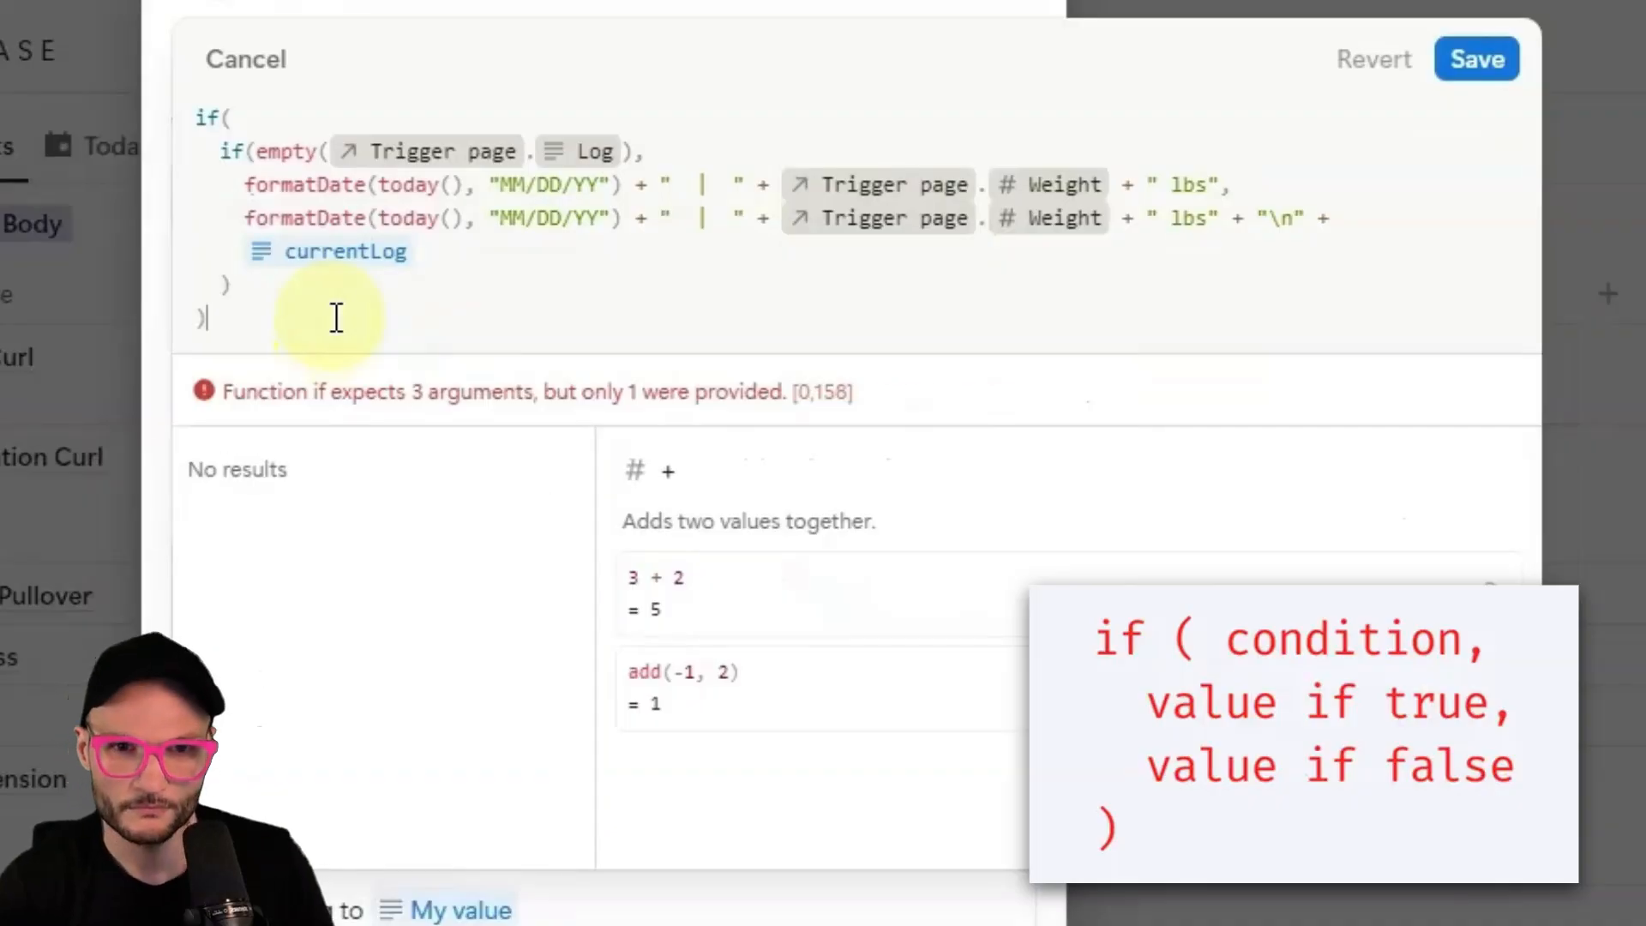
Set the outer if condition to empty(Trigger page.Weight), followed by a comma.
left_click(306, 108)
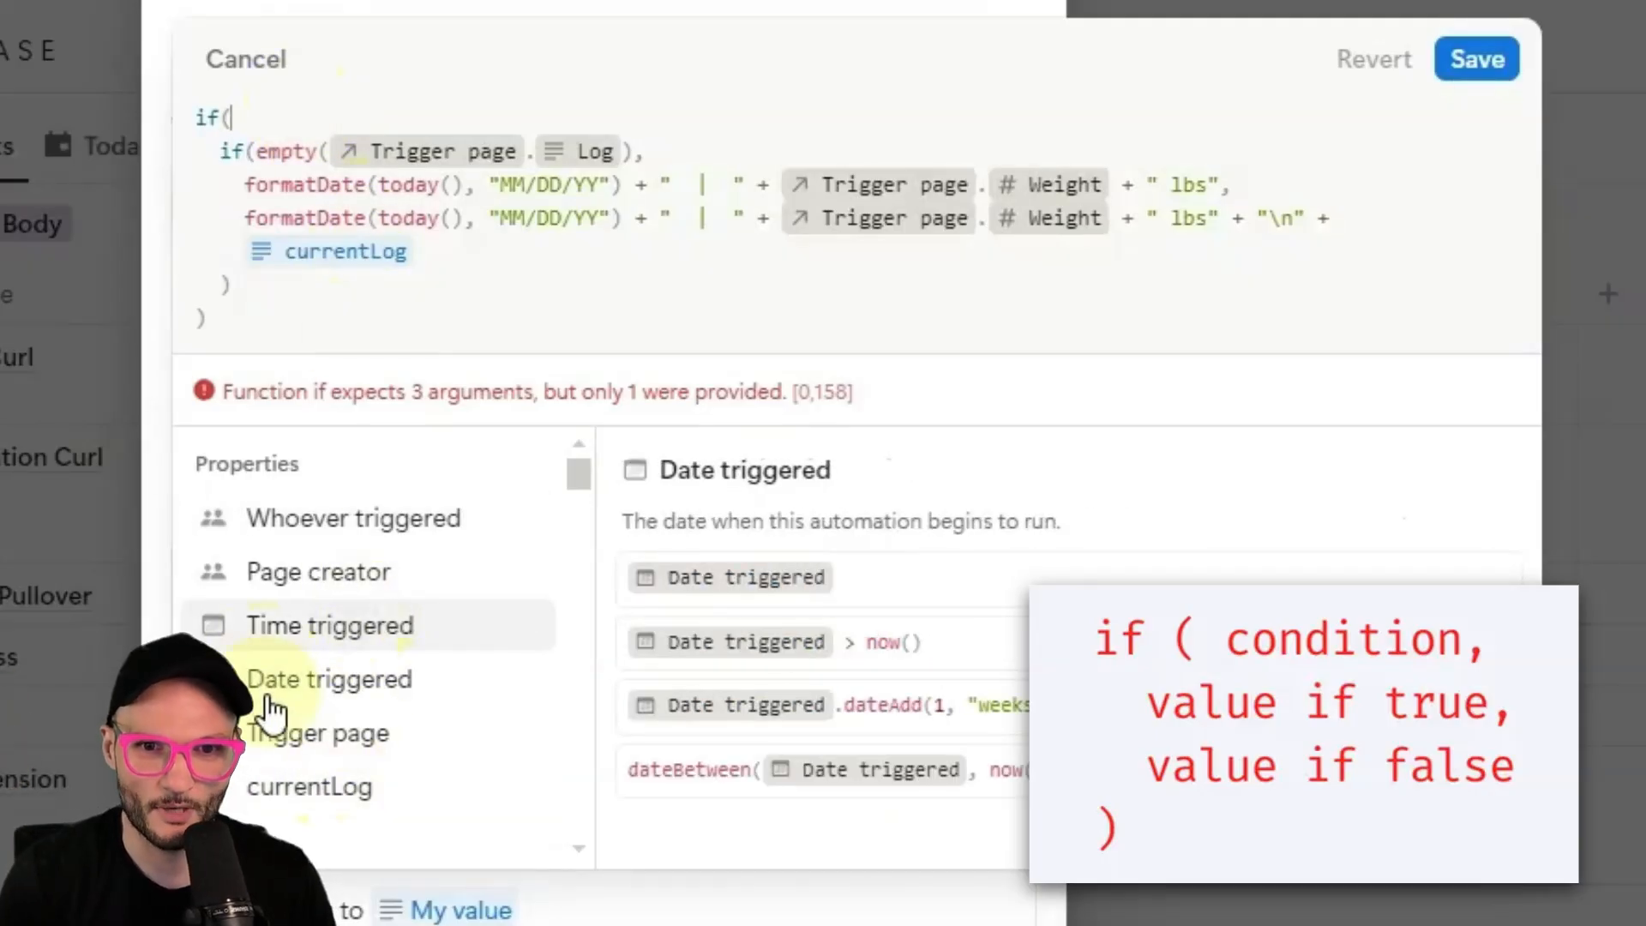
left_click(301, 746)
type(".we")
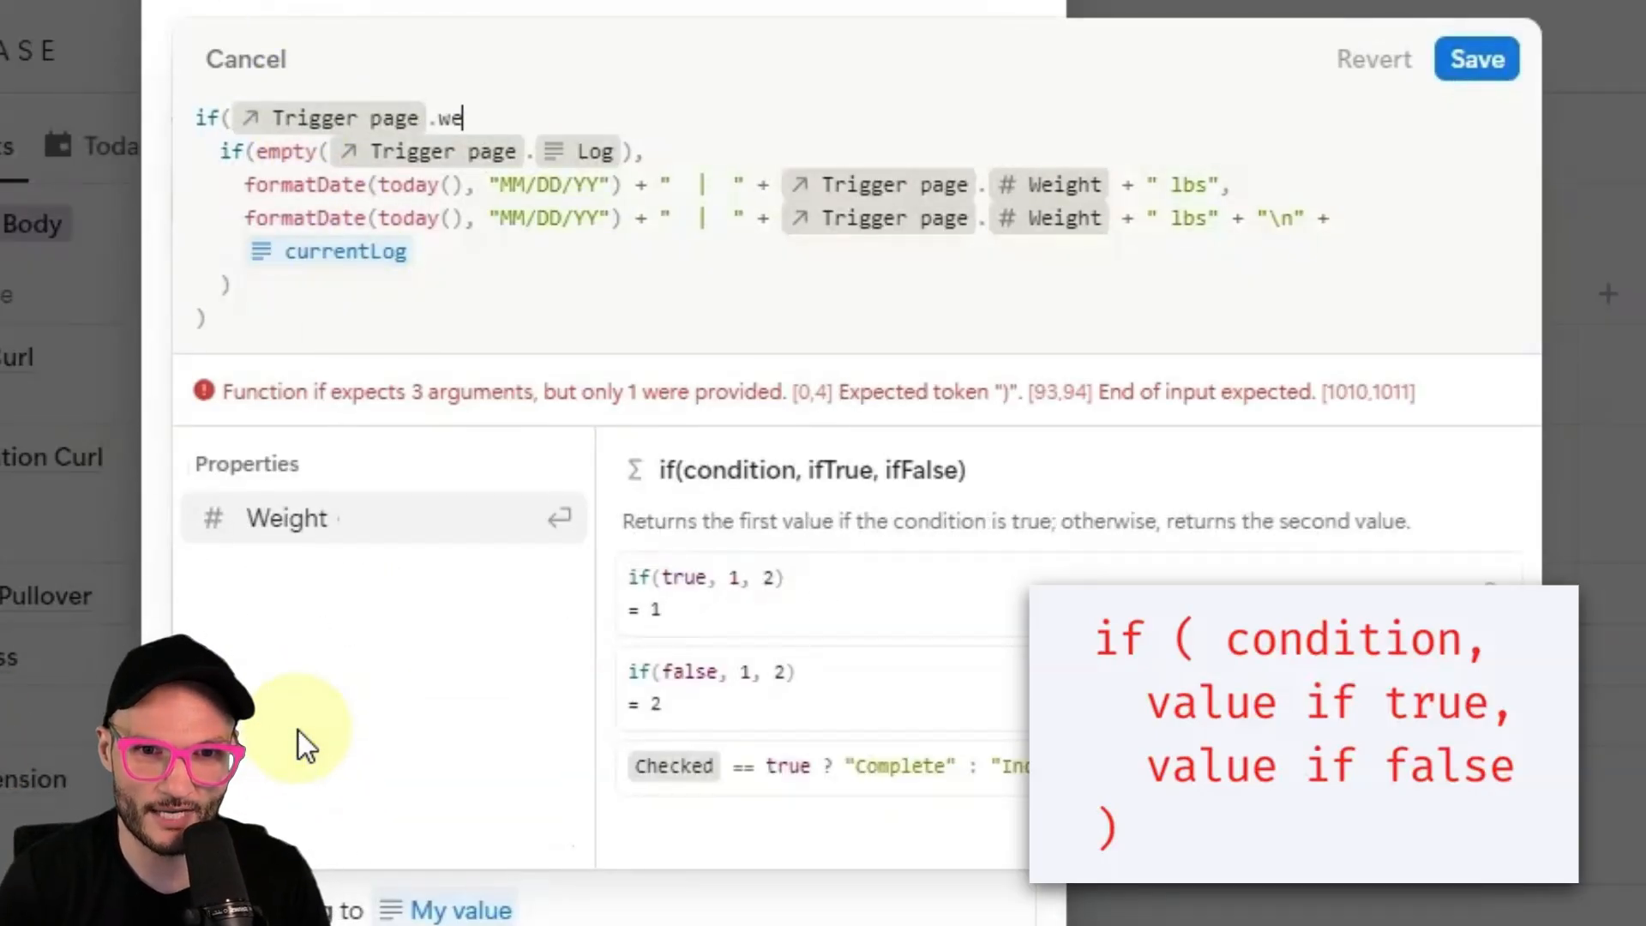
key("Return")
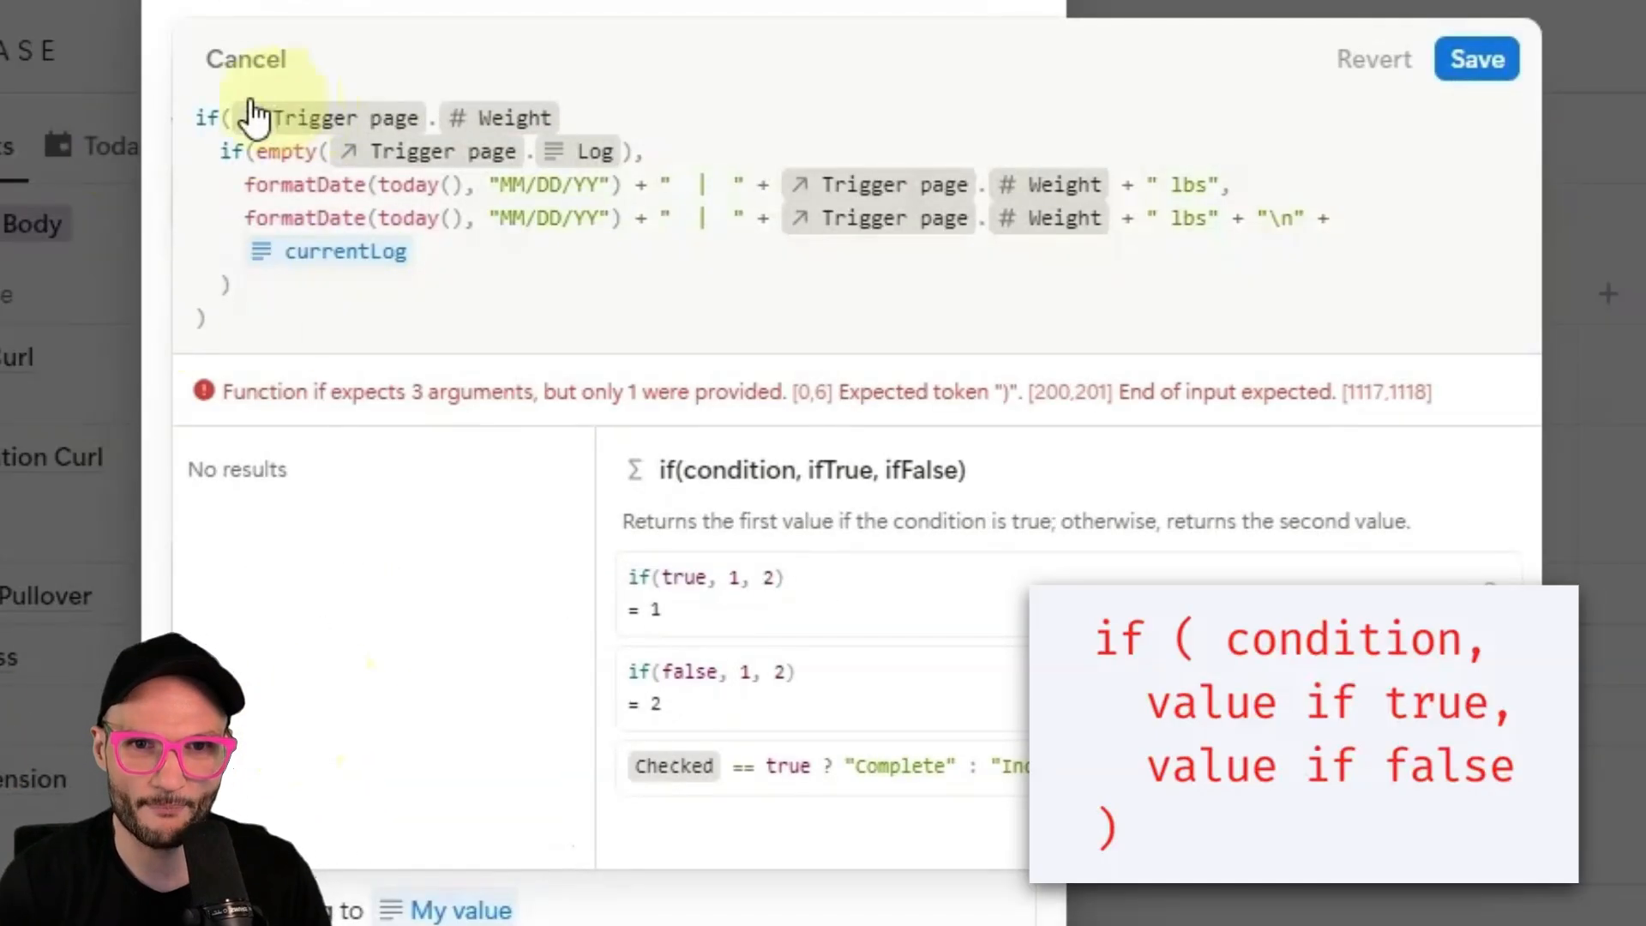
left_click(230, 107)
type("empty(")
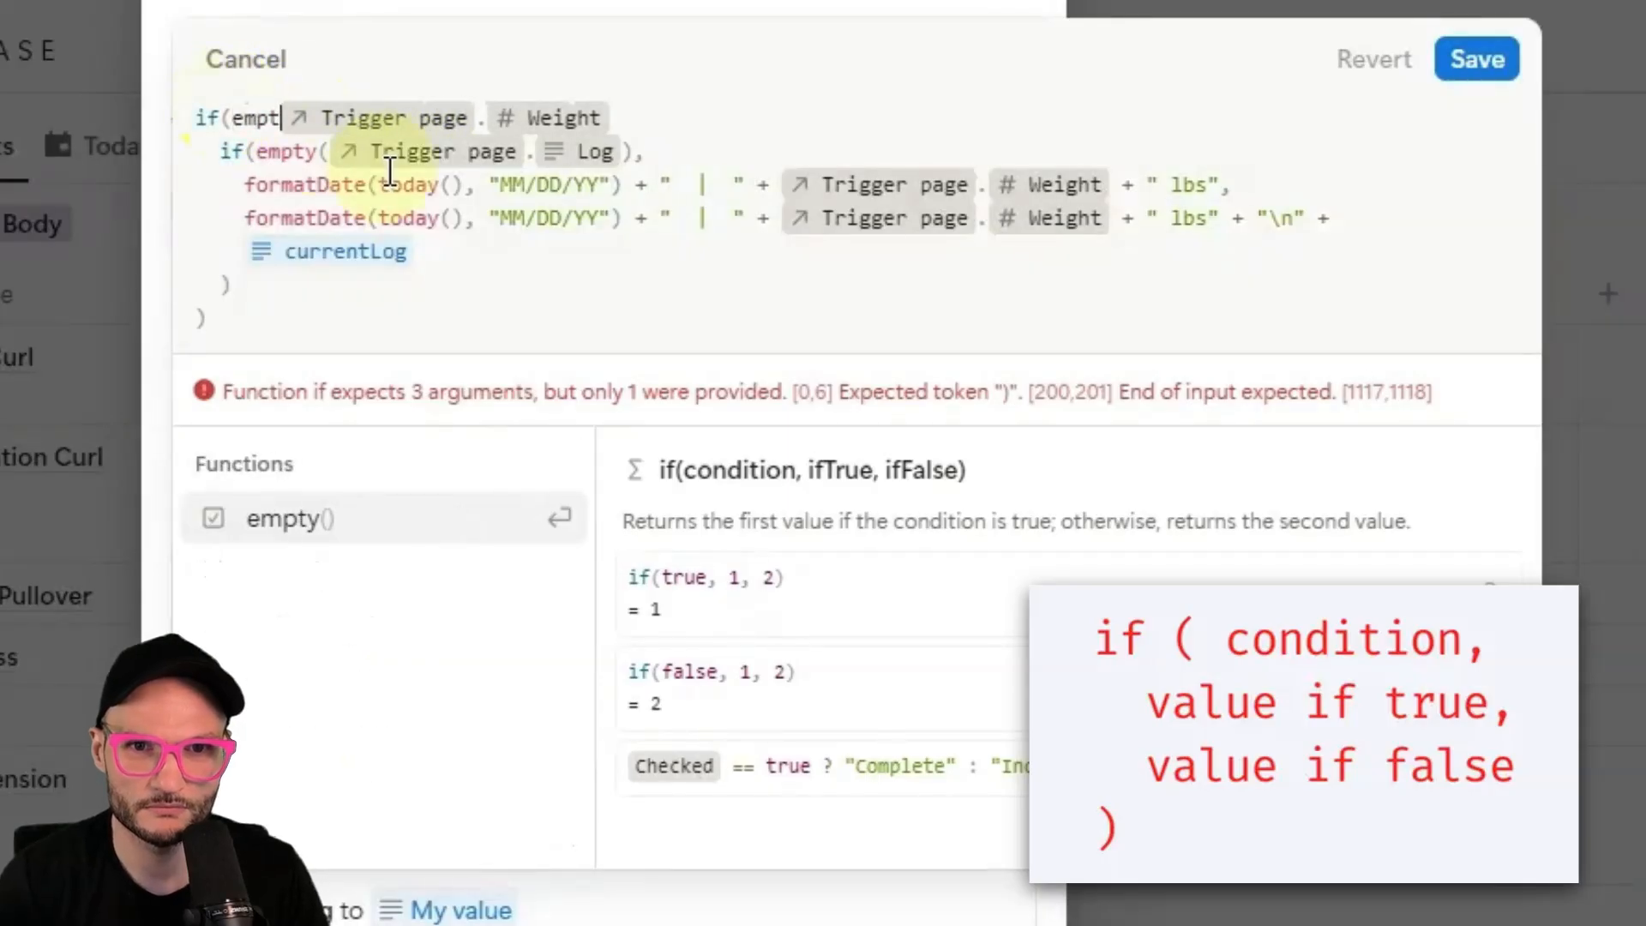
key("Delete")
key("End")
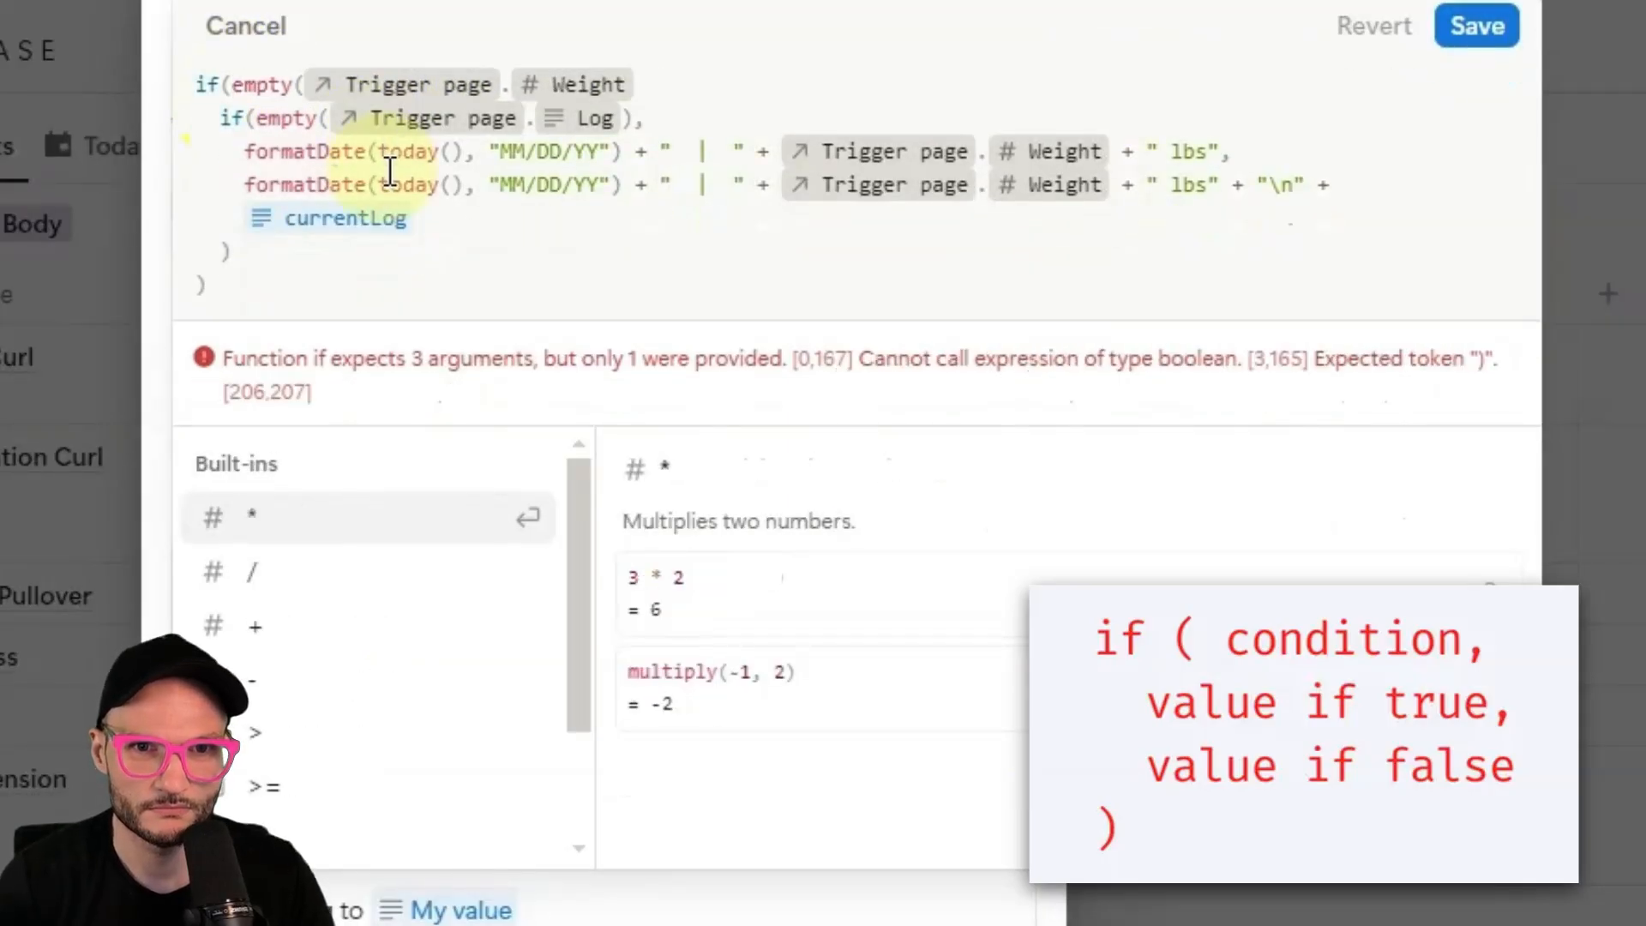
type(")")
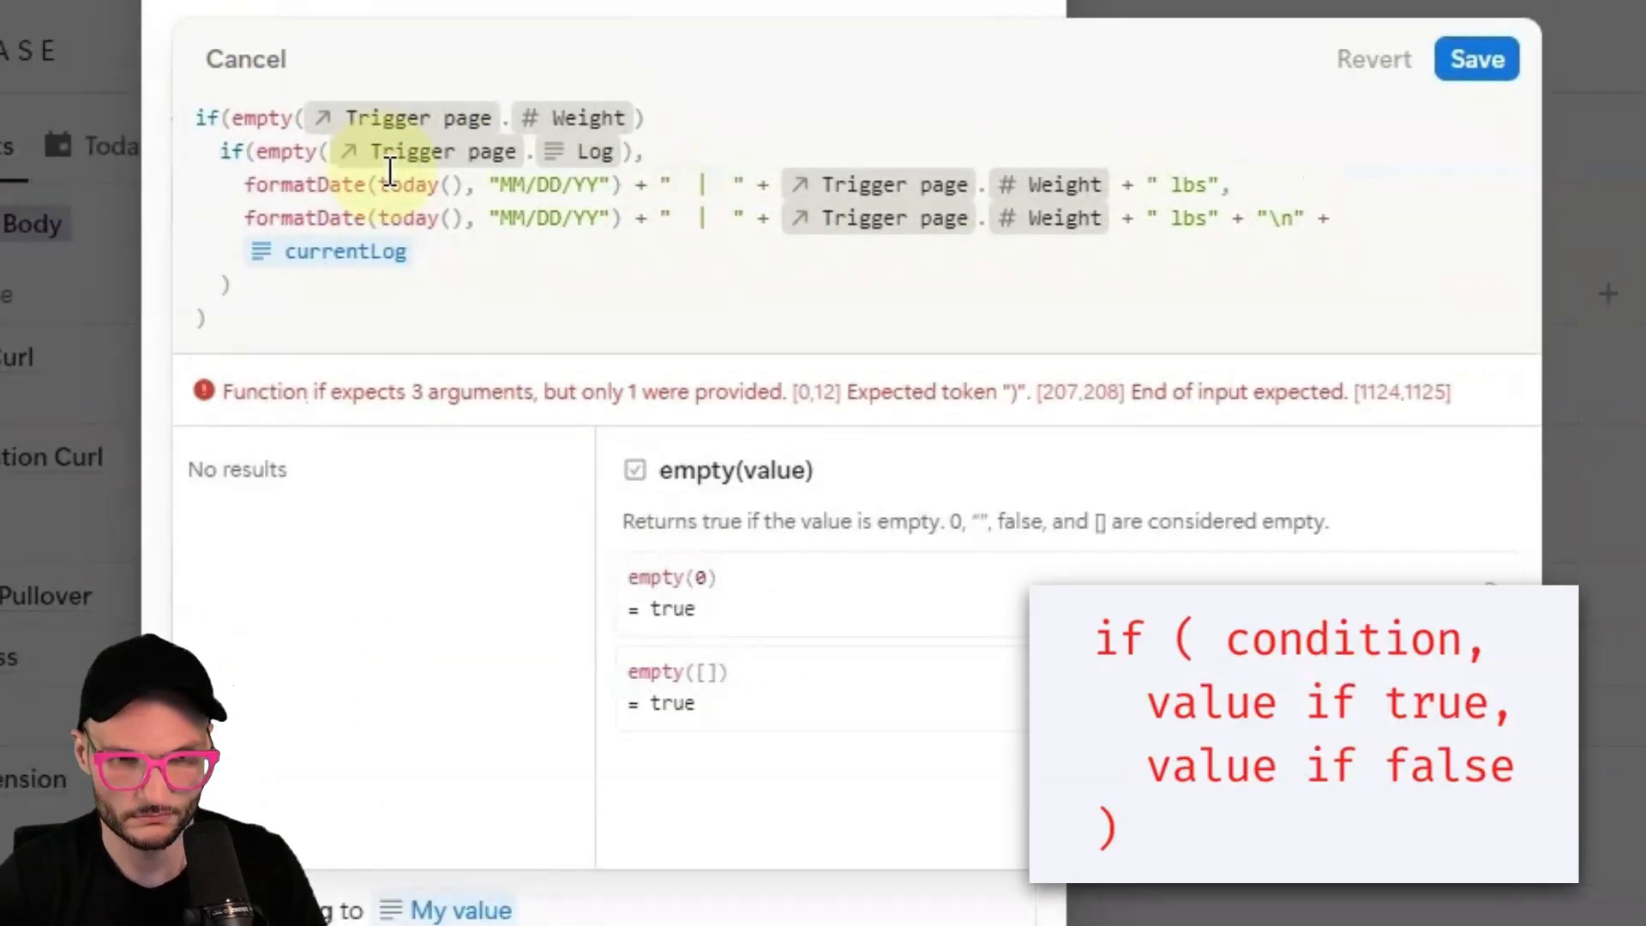
type(",")
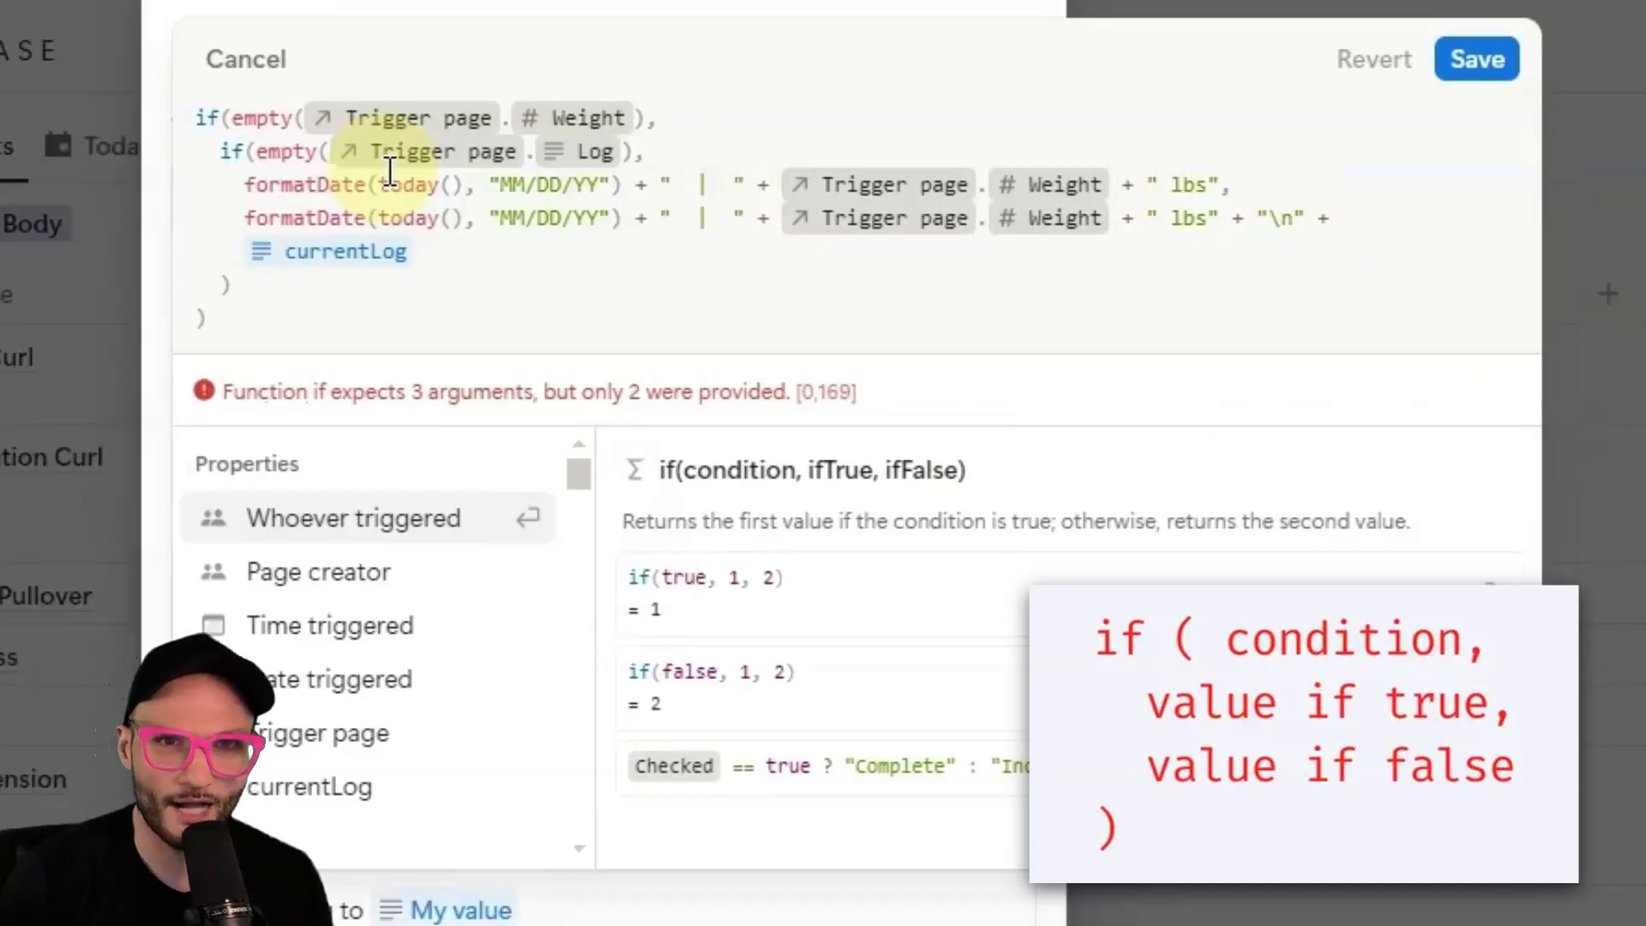
Add "ABCDE" on its own line as the outer if's true value, and save the formula and automation.
key("Return")
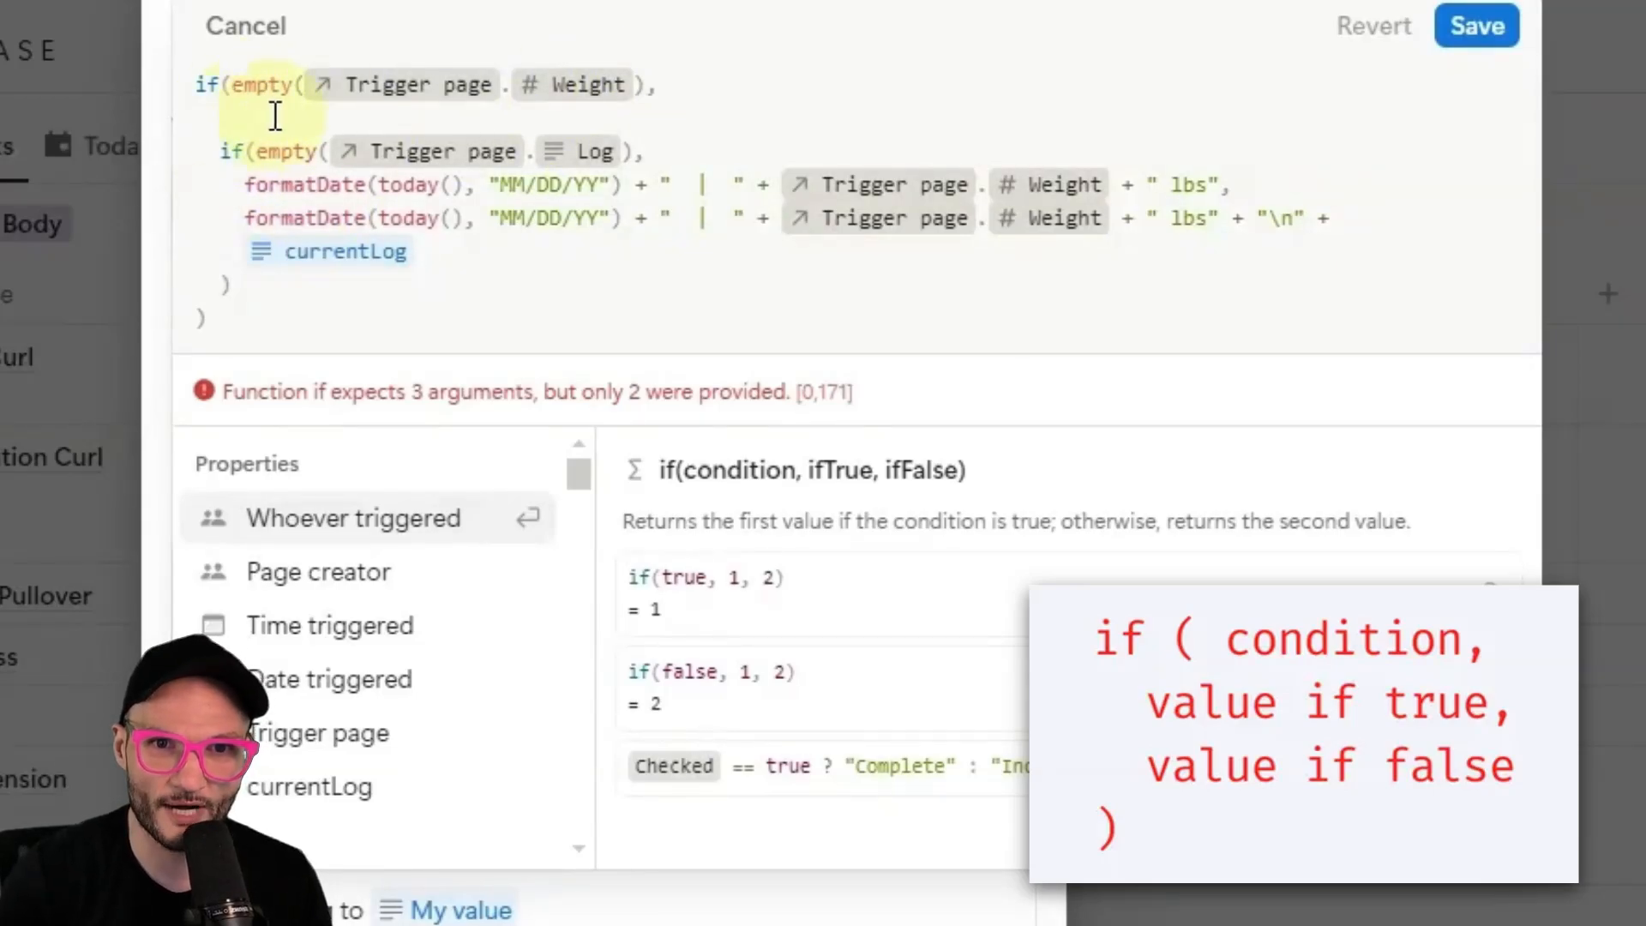
key("Return")
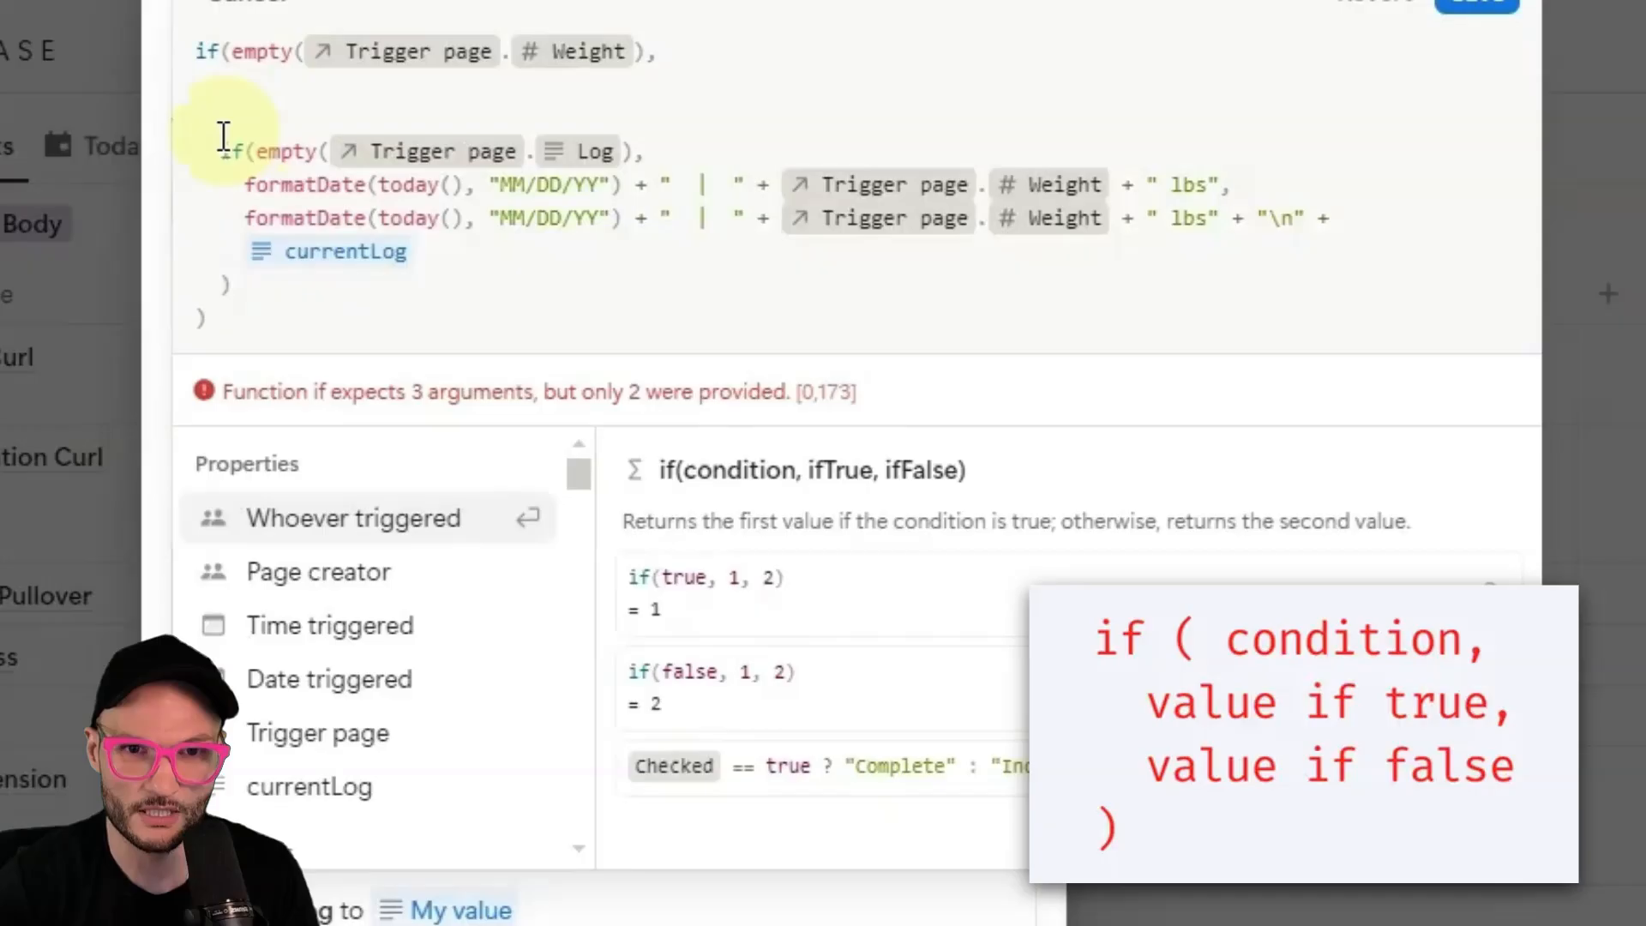
key("BackSpace")
type("\"AB")
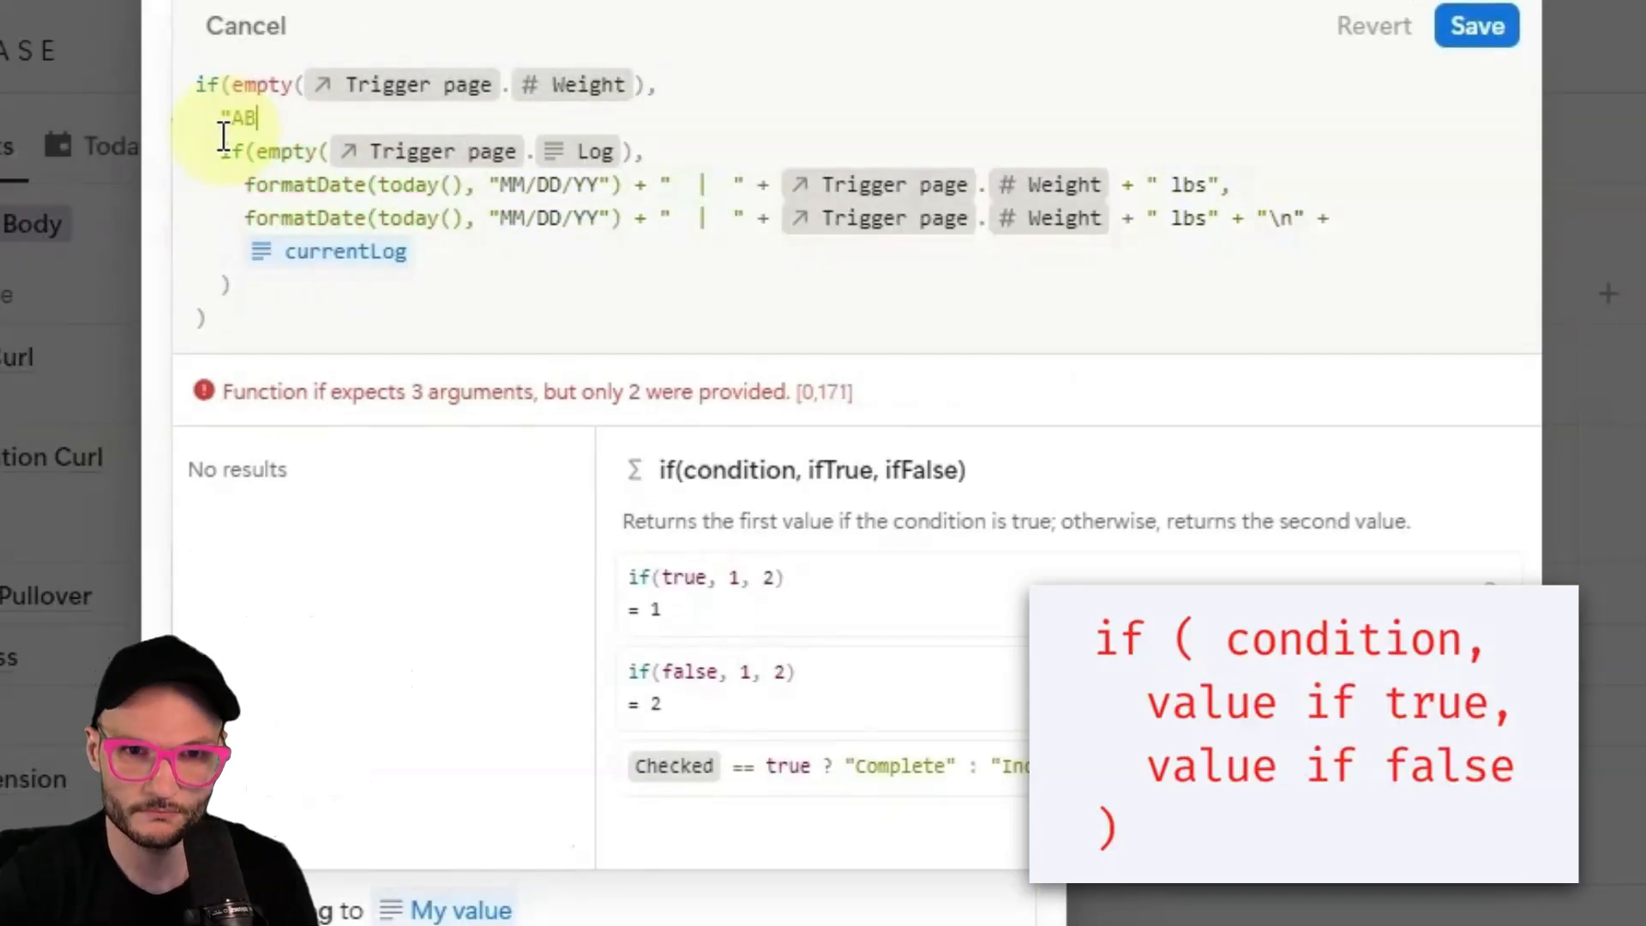
type("CDE\",")
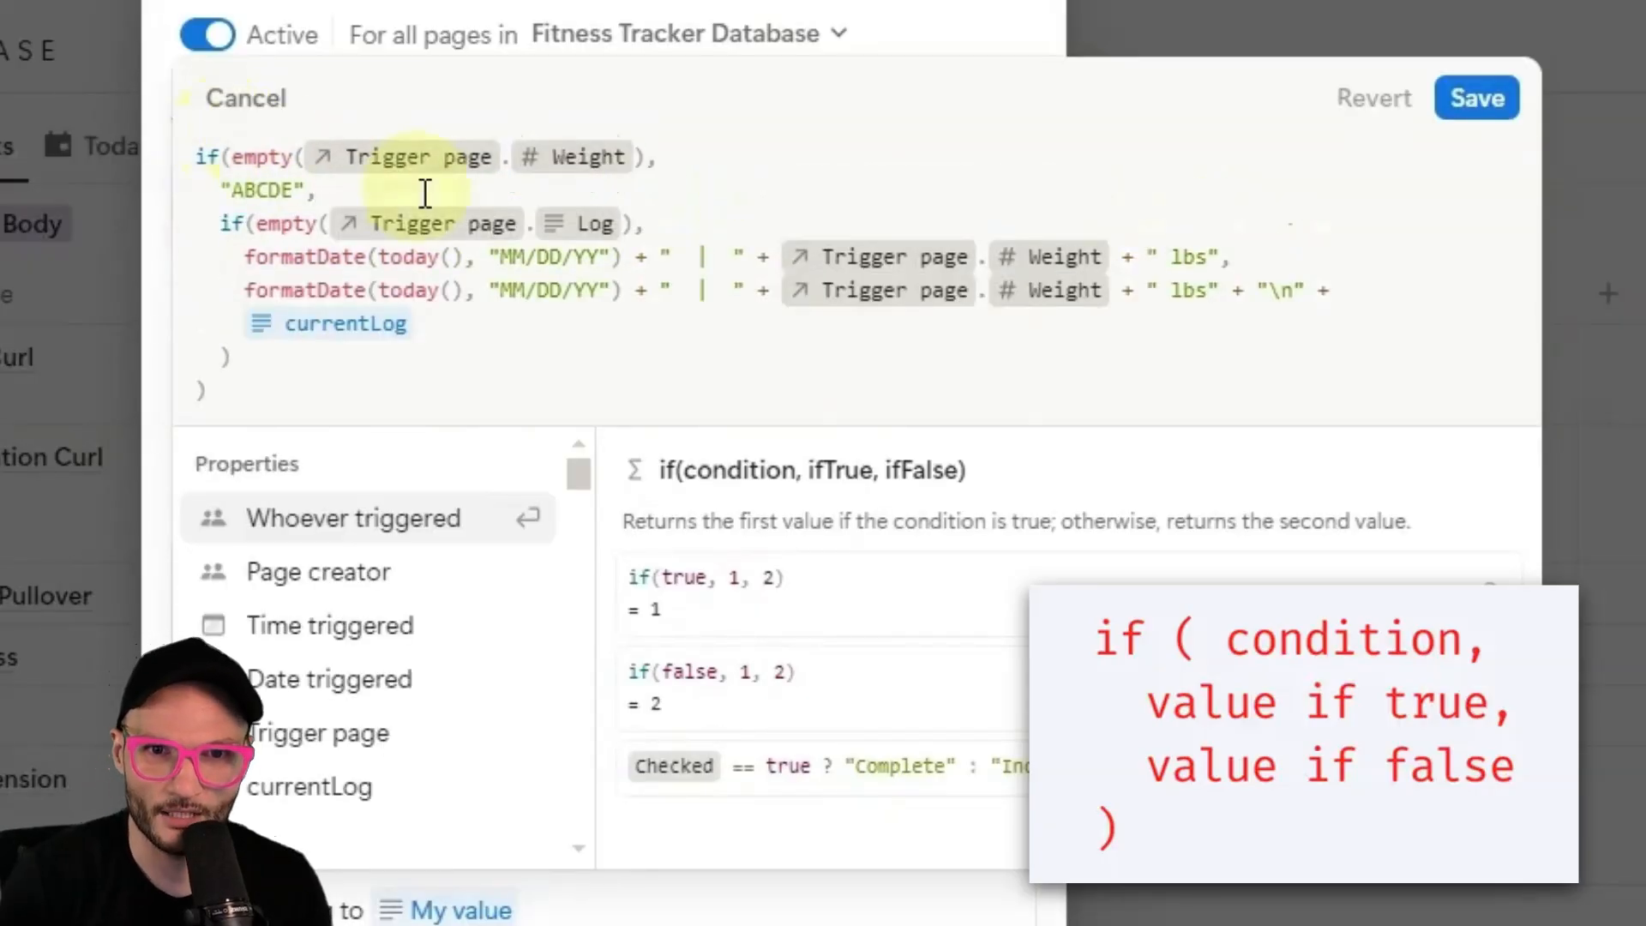
left_click_drag(220, 222, 407, 351)
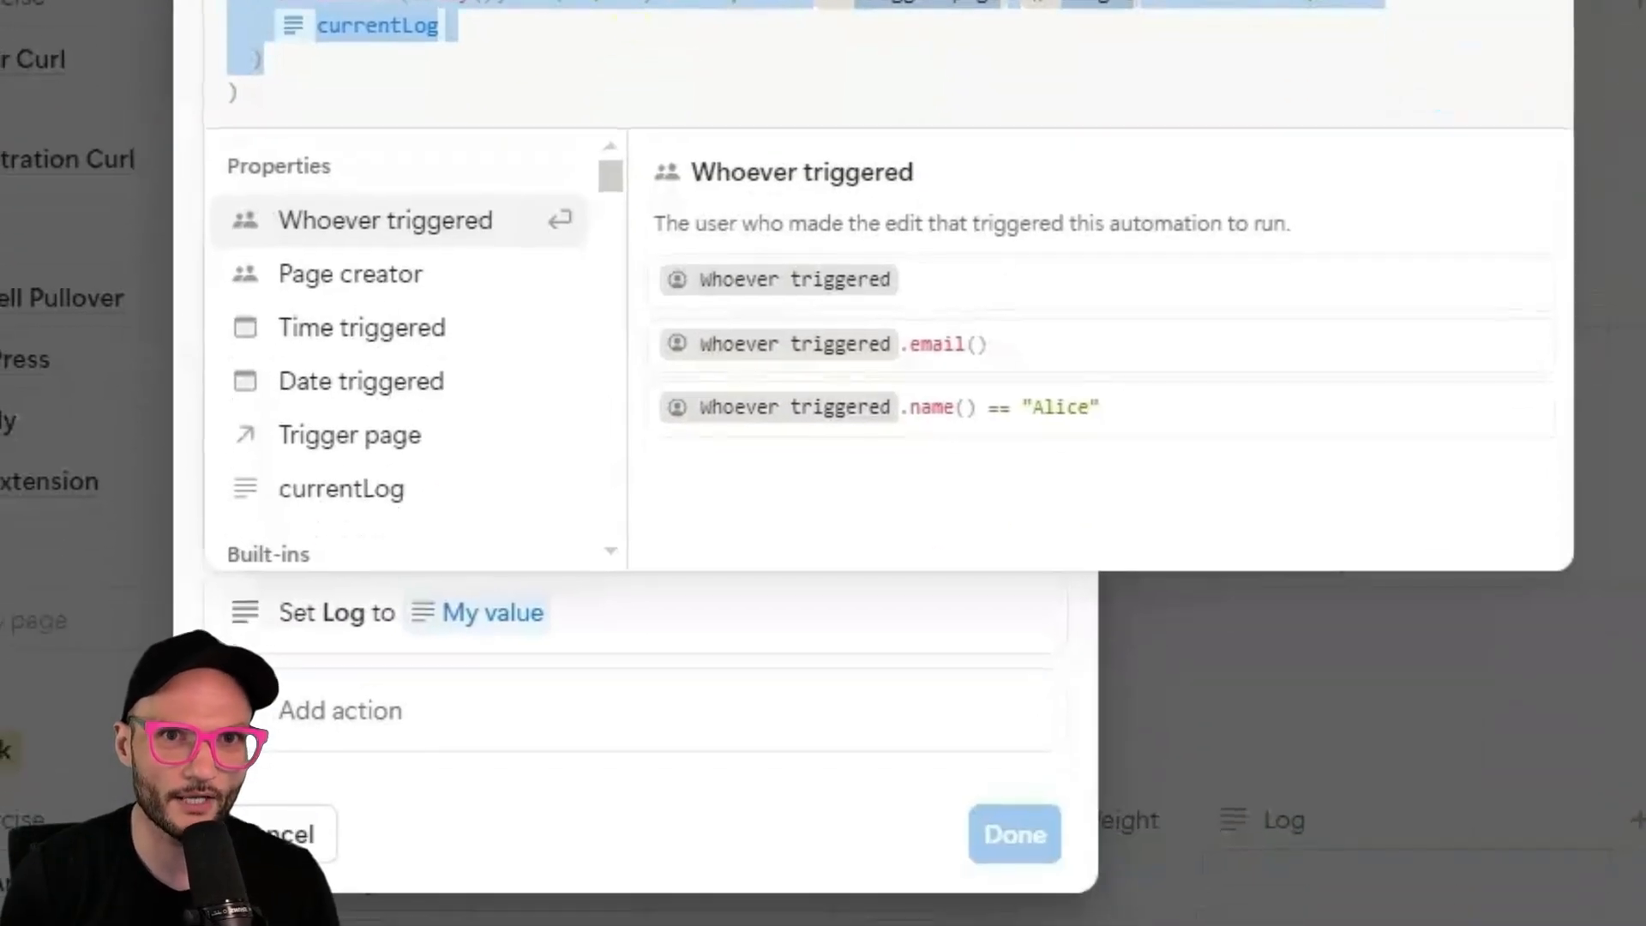
left_click(1477, 97)
left_click(1022, 844)
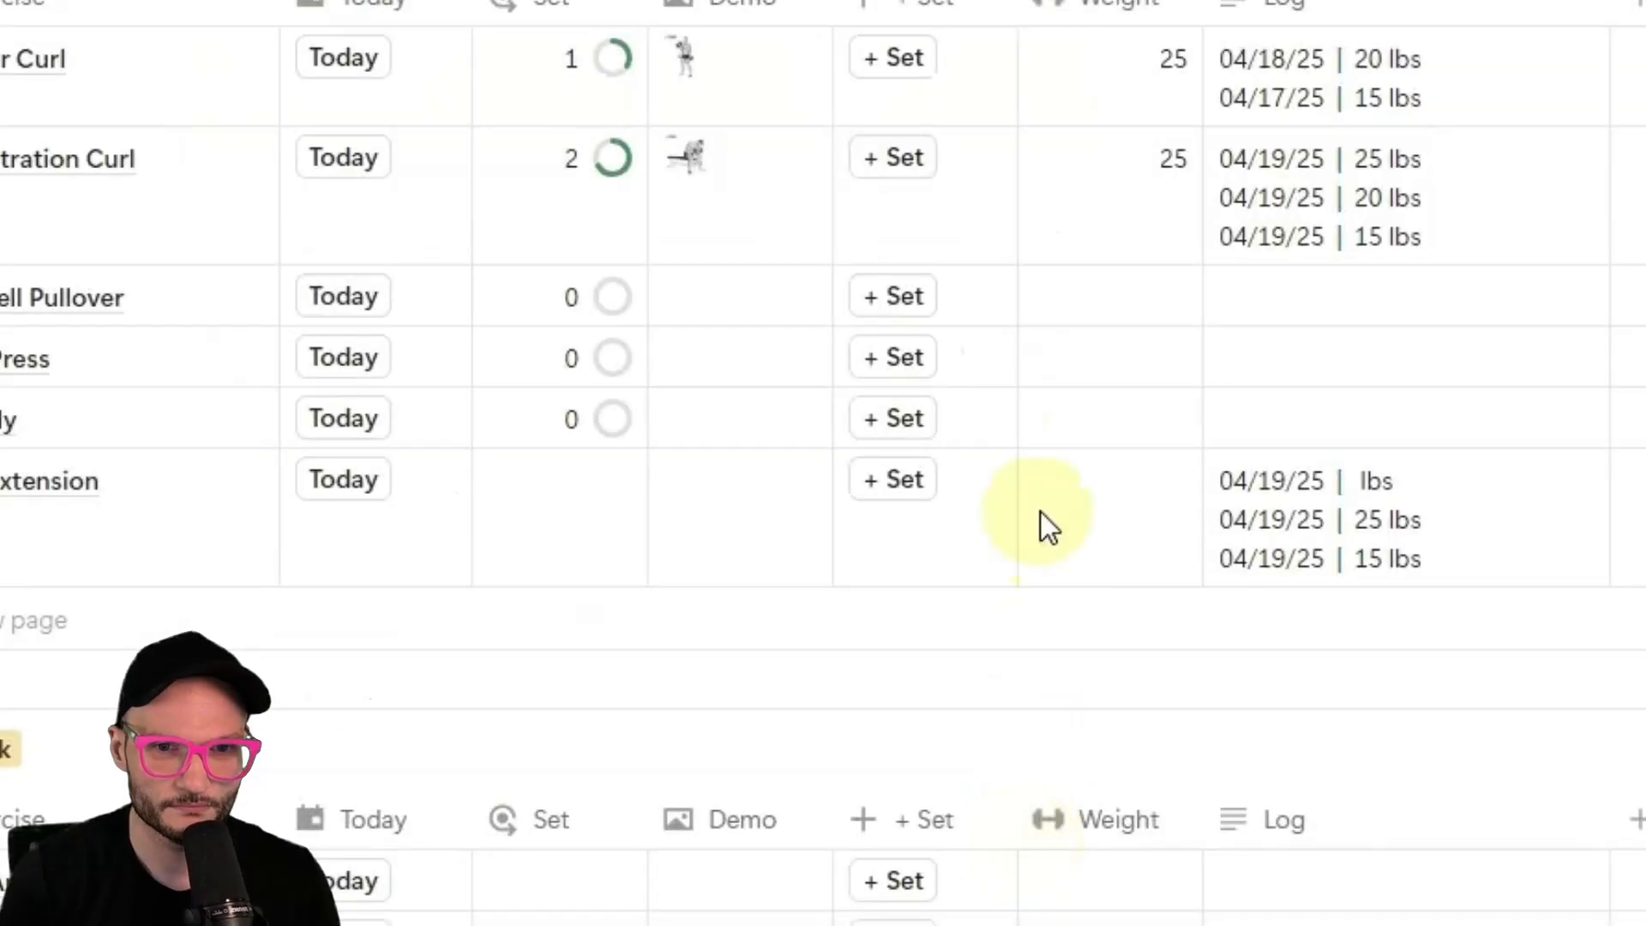
Set the Weight of Tricep Extension to 15 and clear it again to test the empty-weight condition.
left_click(1136, 506)
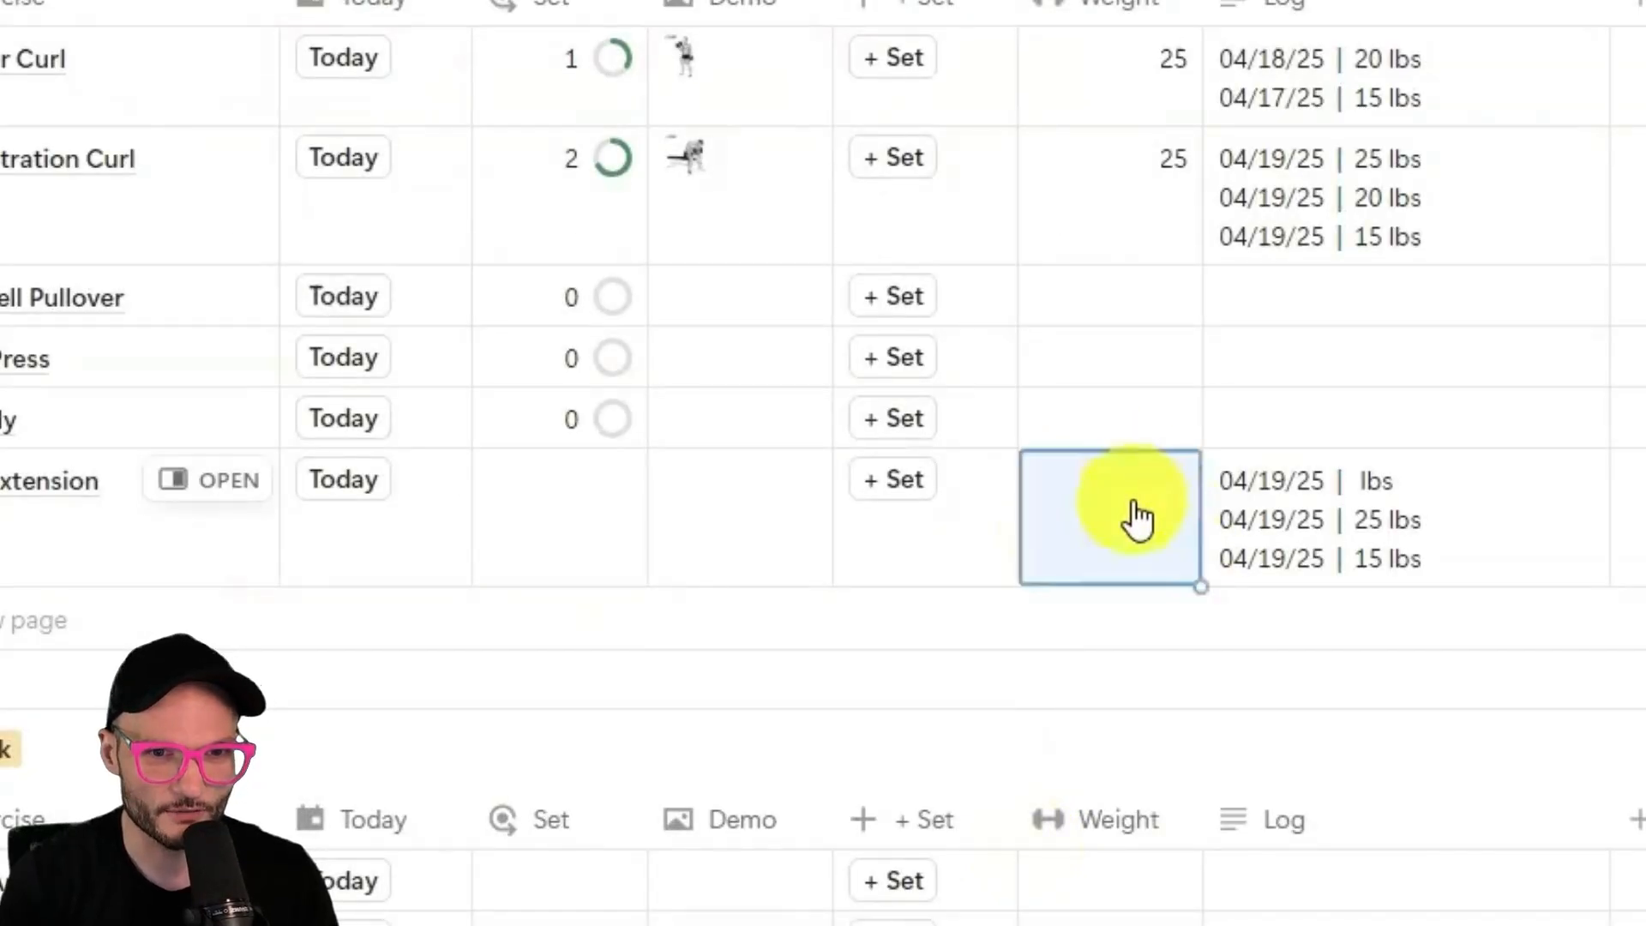
type("15")
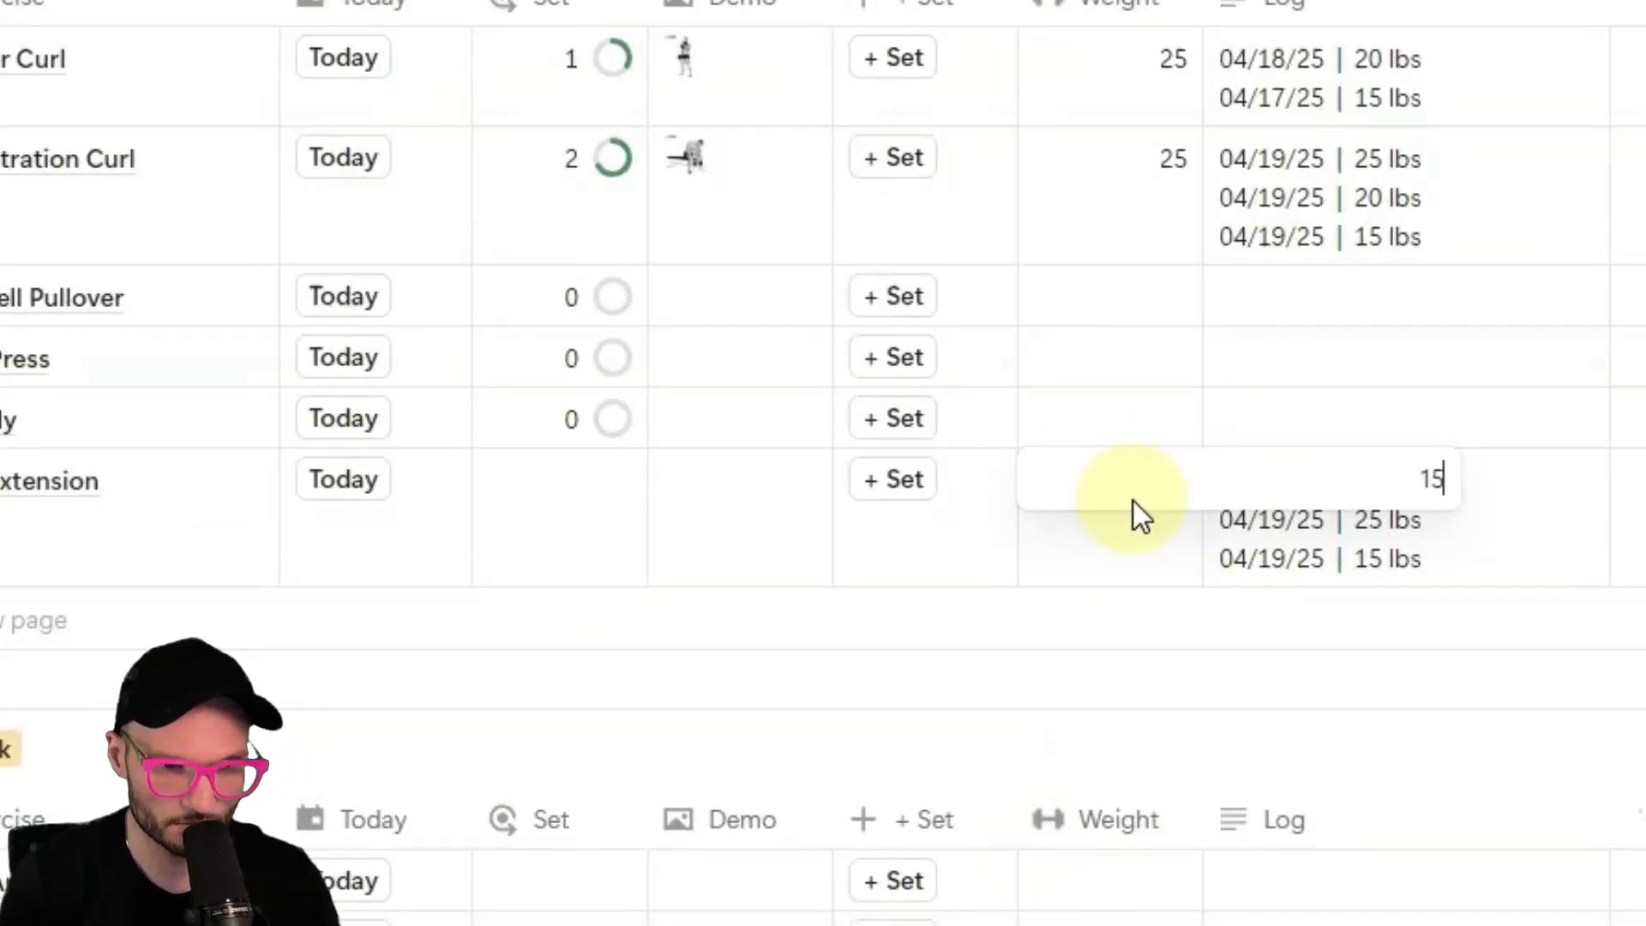
key("Return")
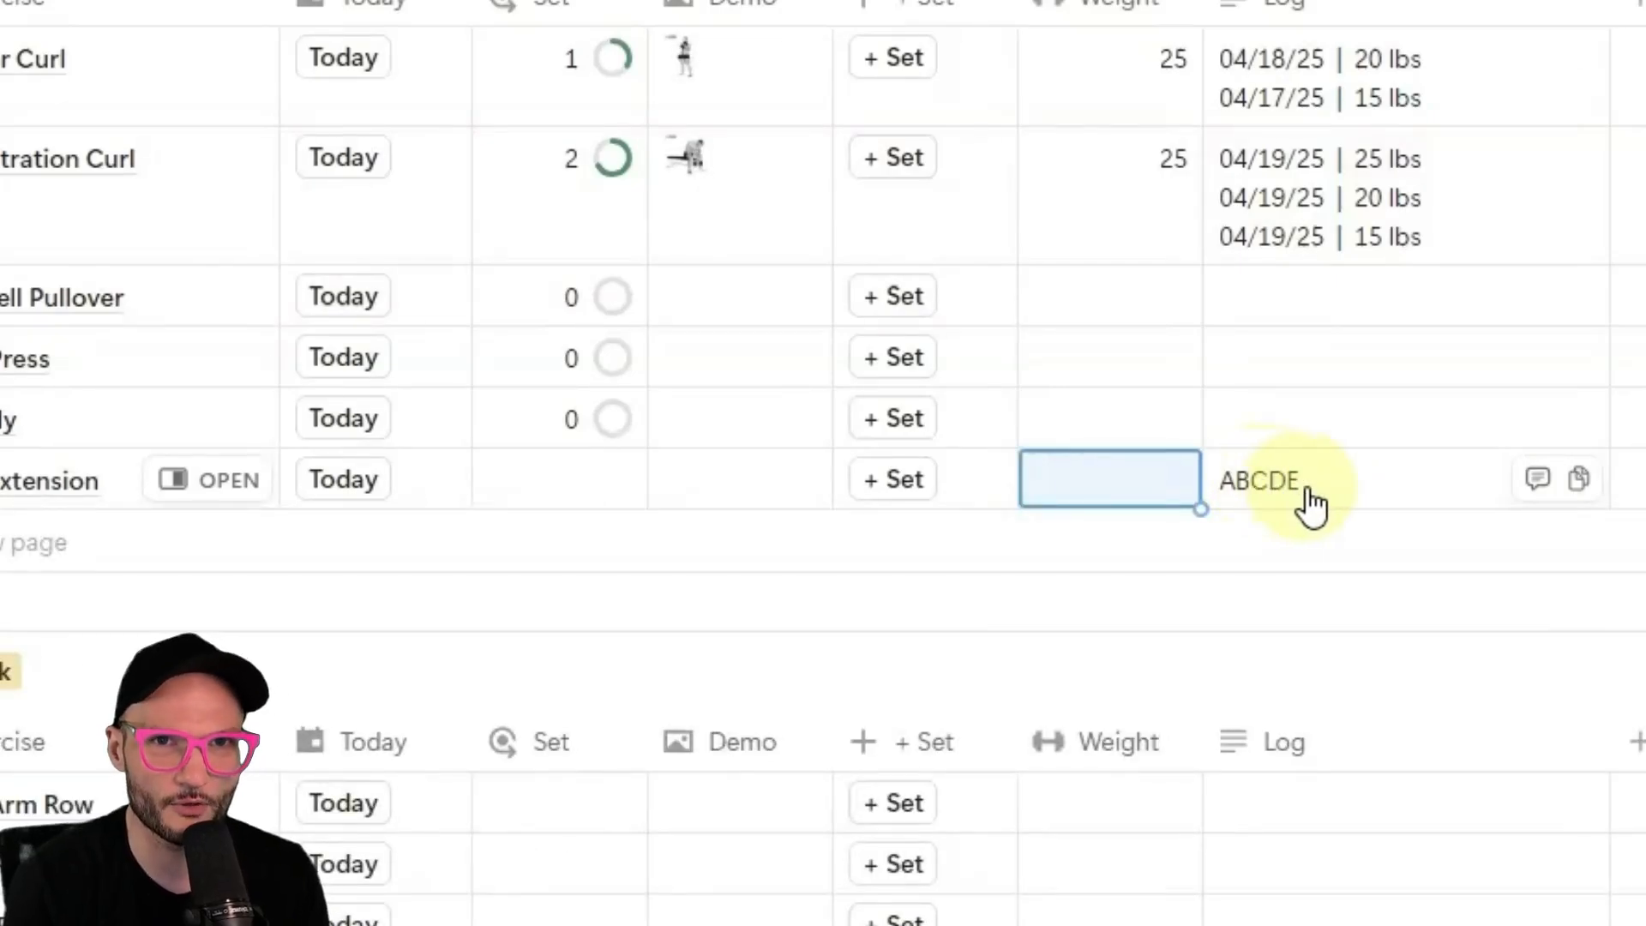
Re-enter 15 as the Weight of Tricep Extension, and clear both its Weight and its Log.
type("15")
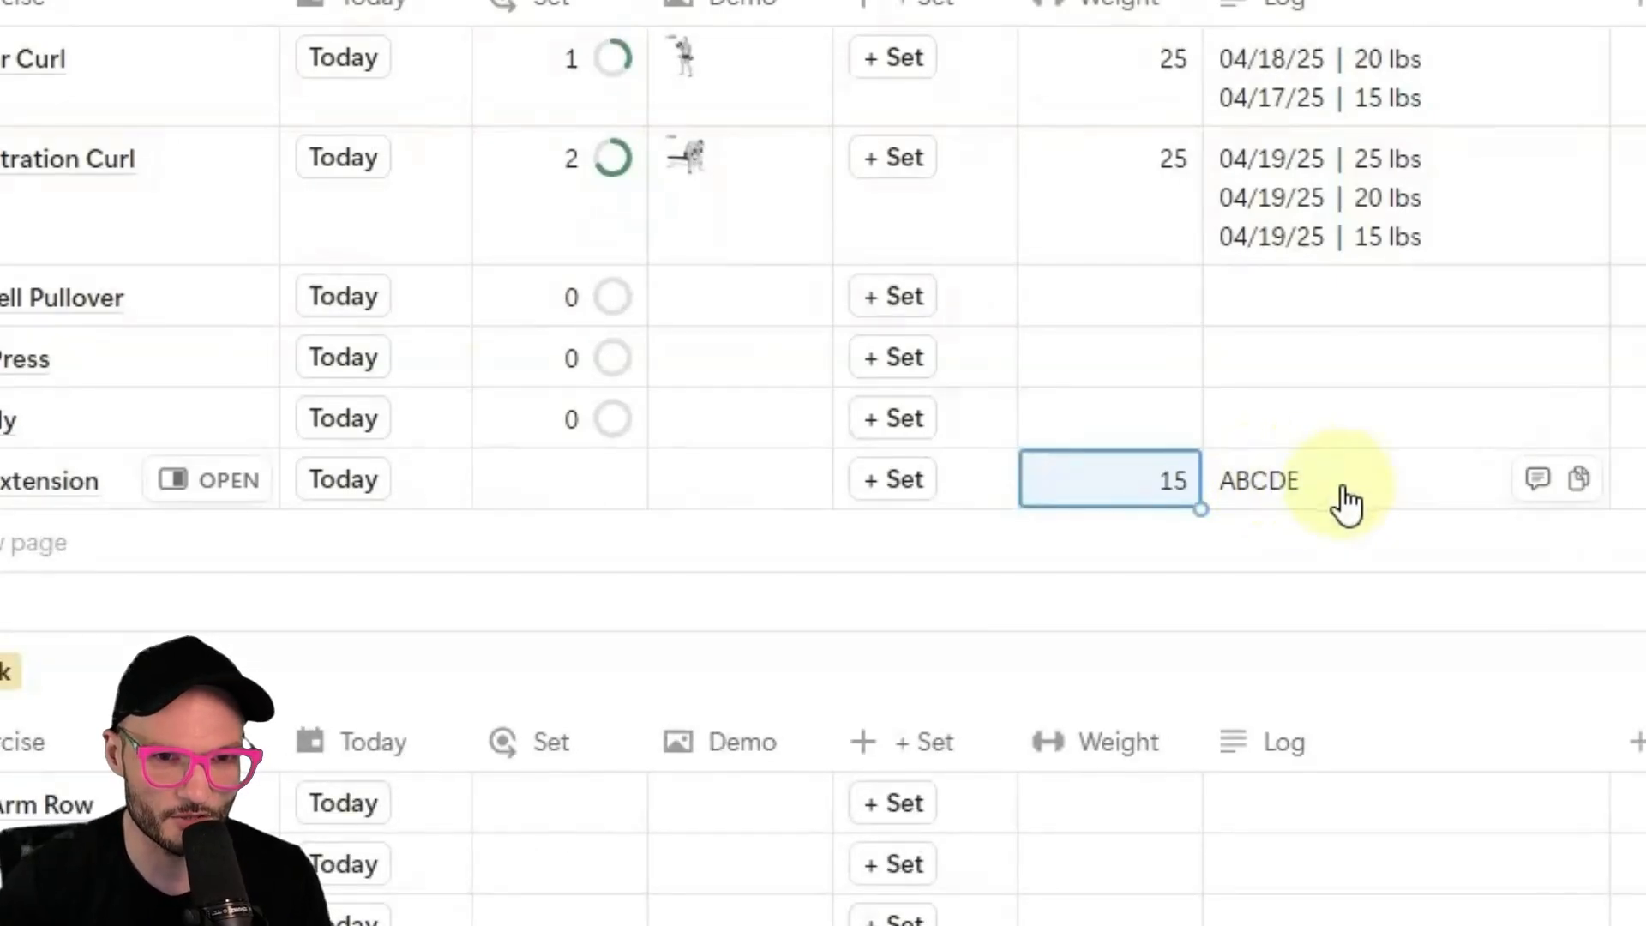
key("BackSpace")
key("BackSpace")
left_click(1260, 493)
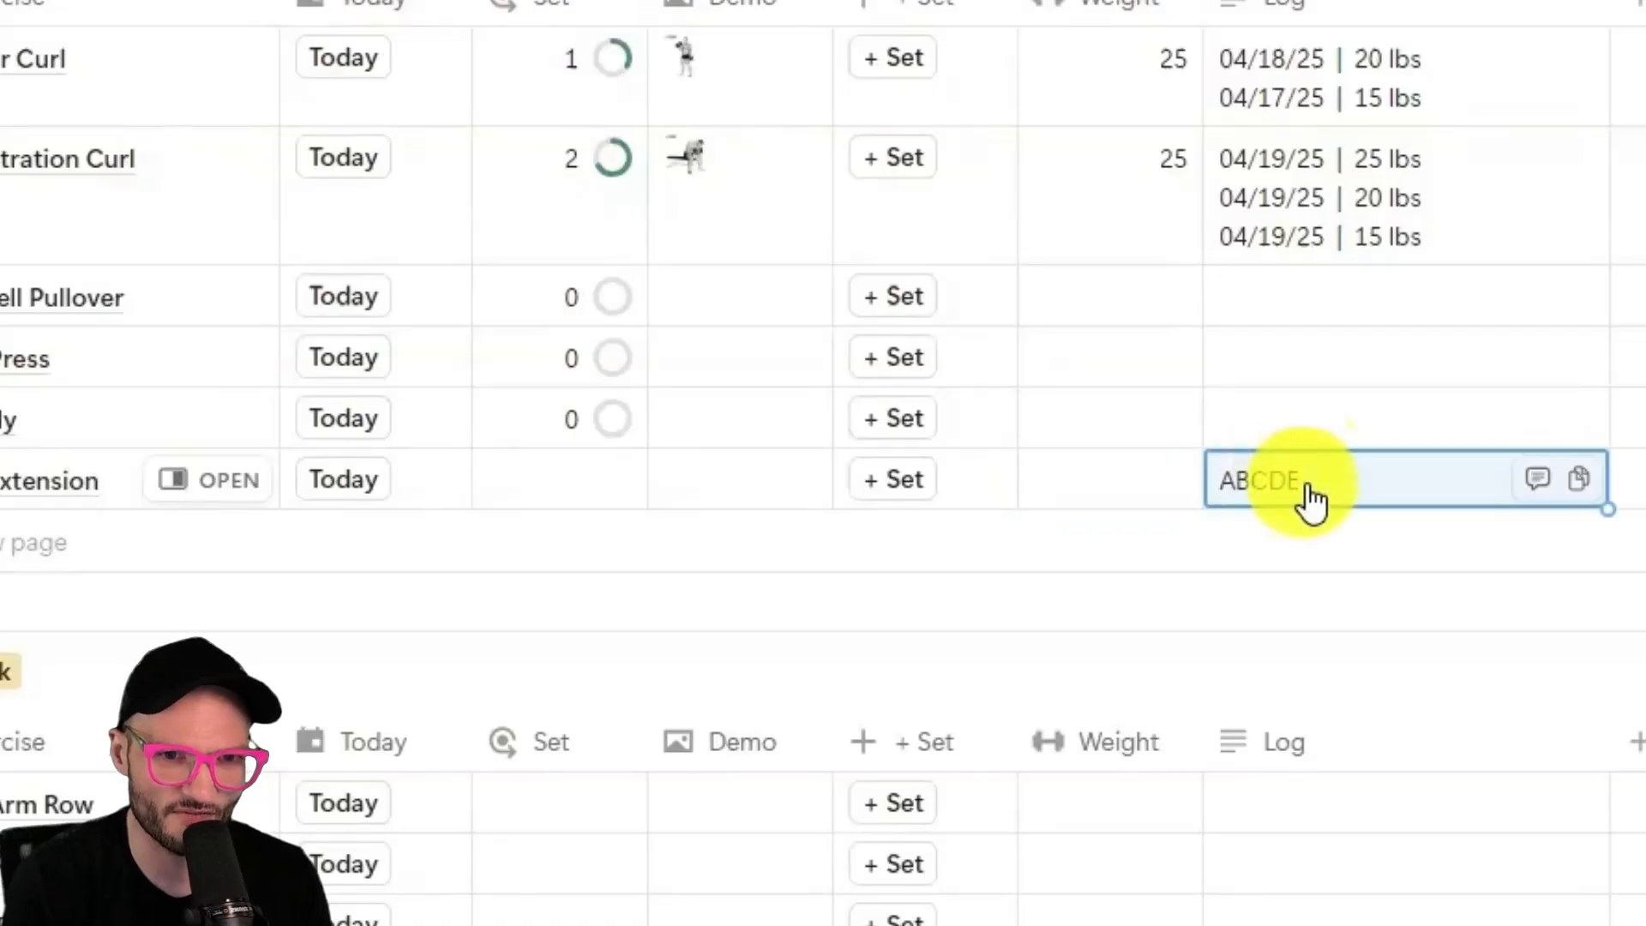
key("BackSpace")
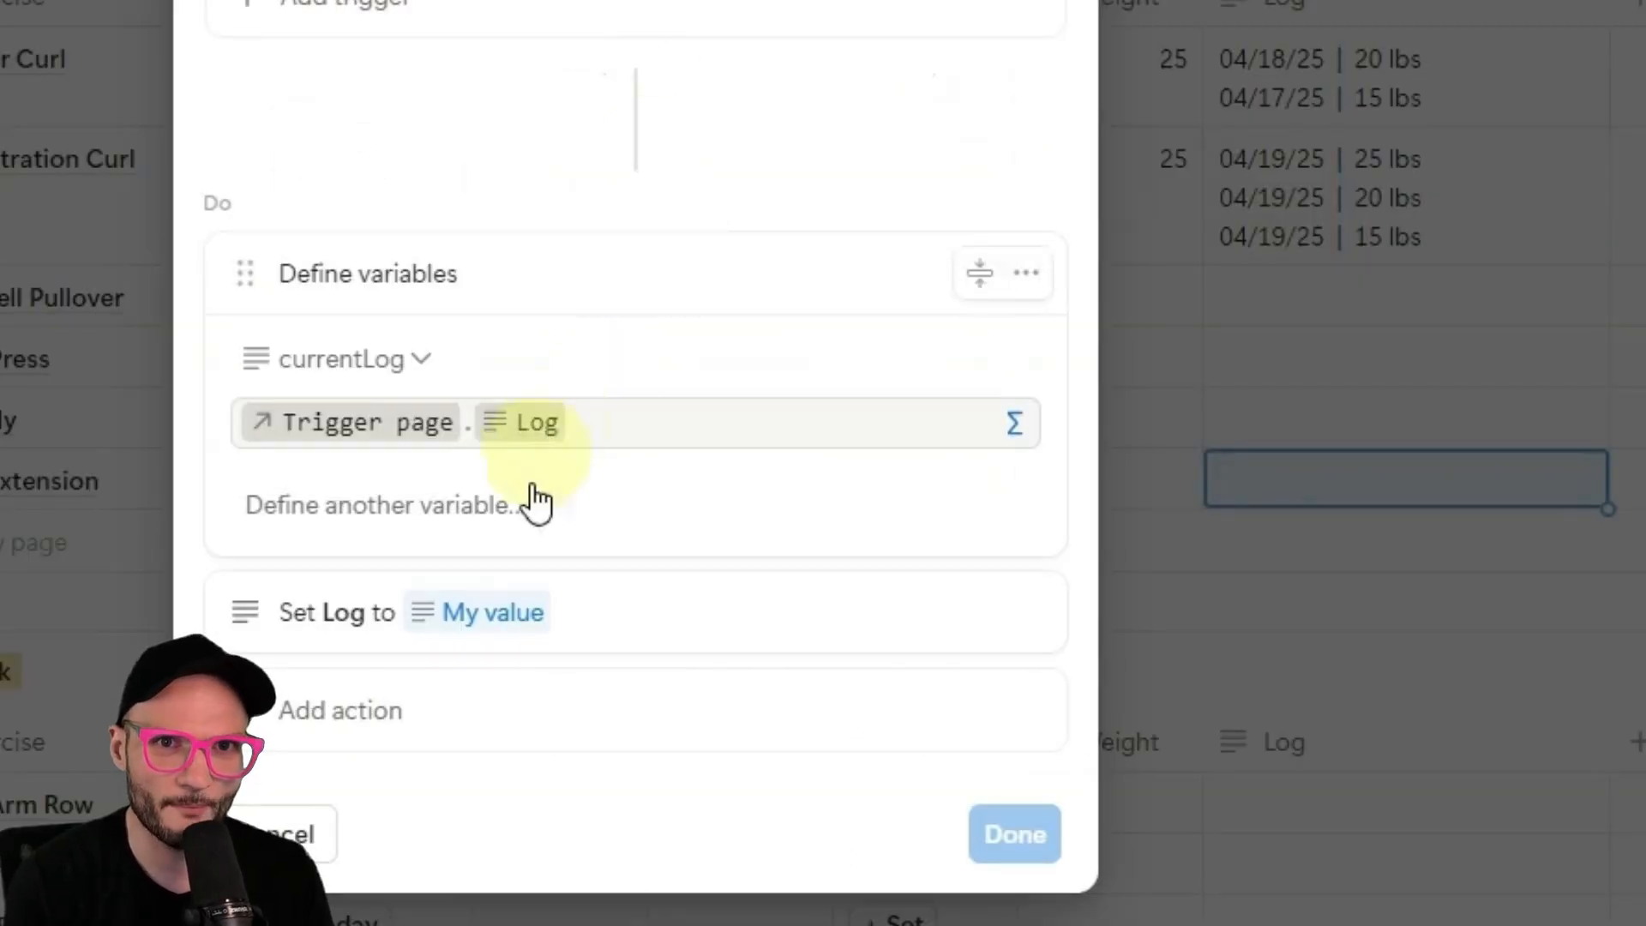
Replace "ABCDE" in the Log formula with the currentLog variable as the empty-weight result, and save the formula and automation.
scroll(533, 505, "up", 1)
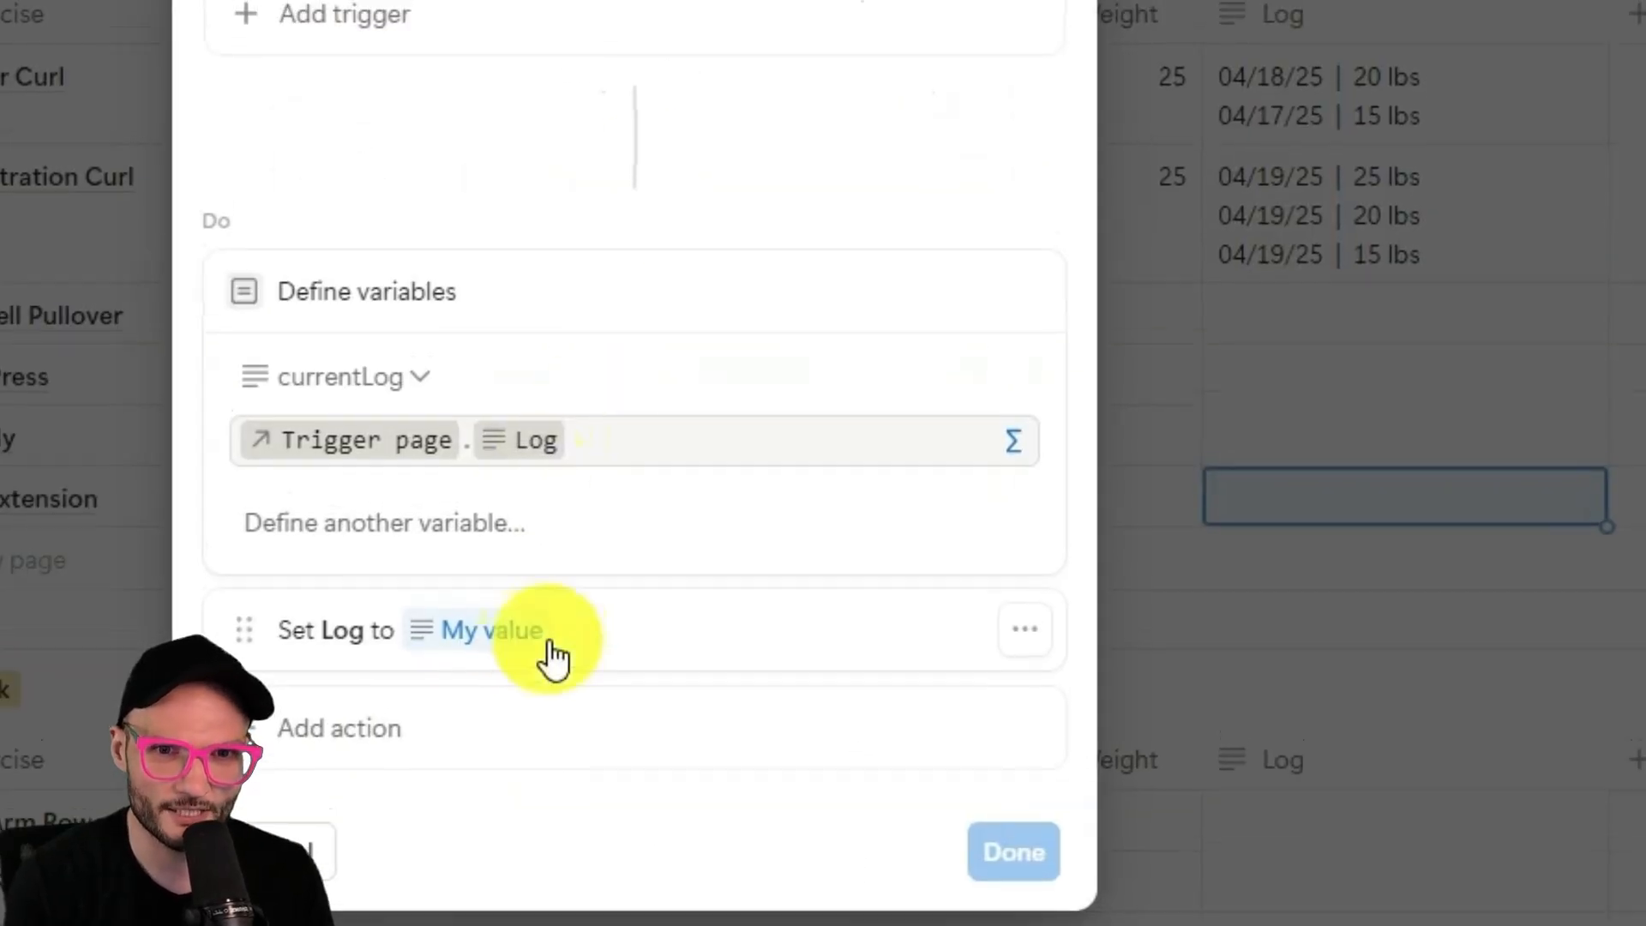
left_click(538, 634)
left_click(286, 169)
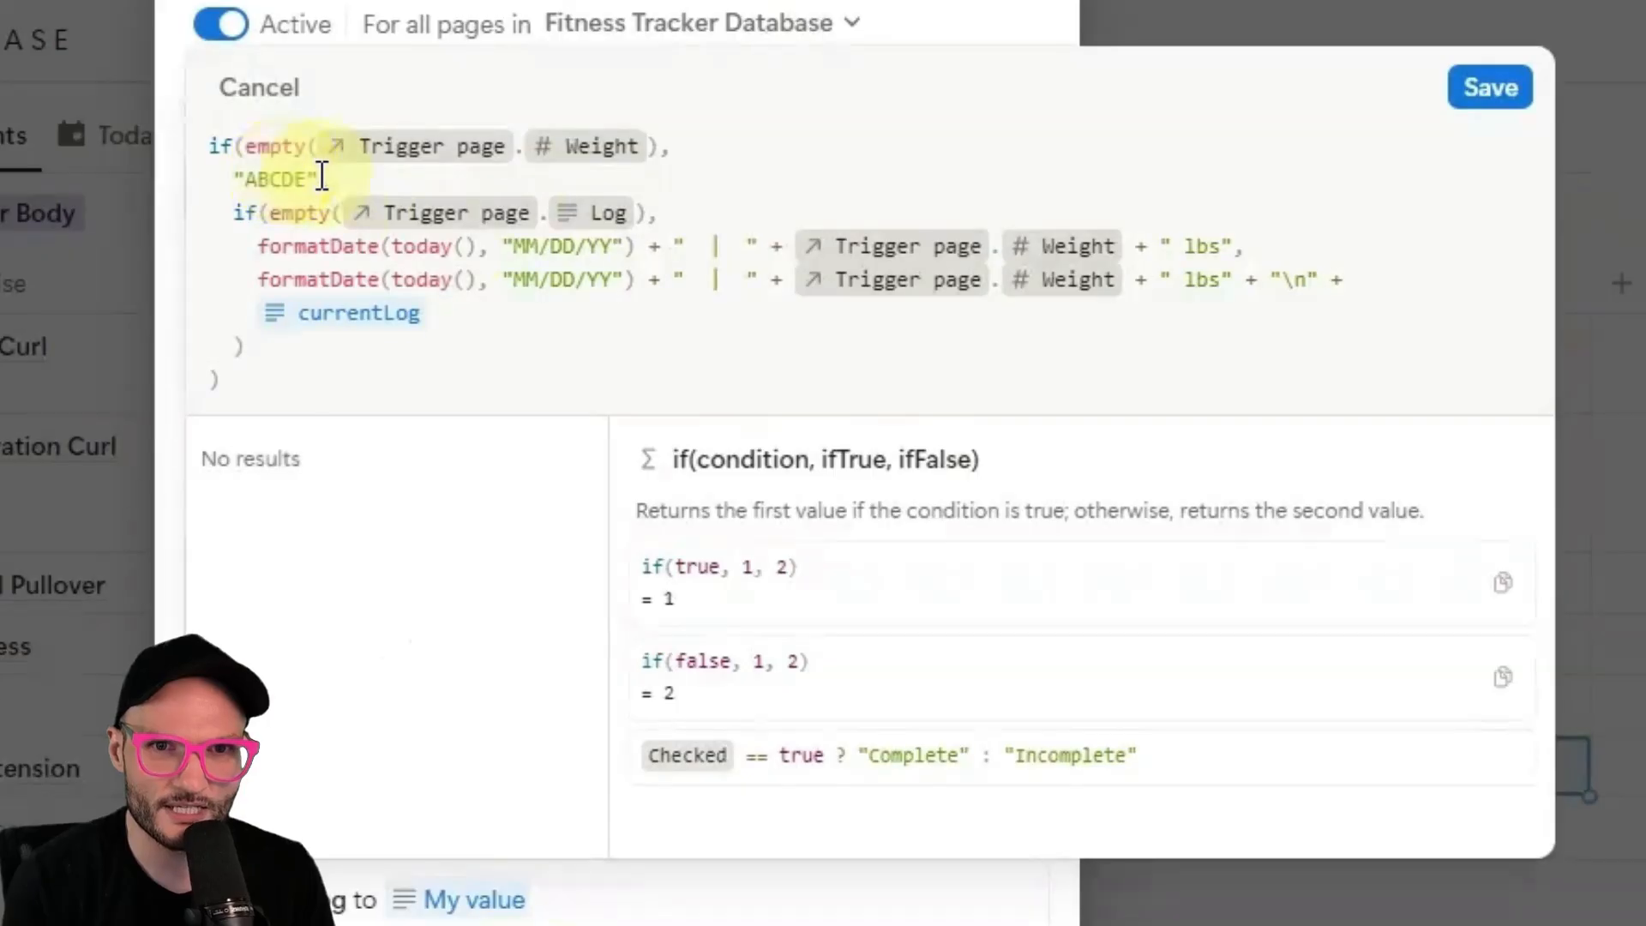
left_click_drag(320, 173, 227, 172)
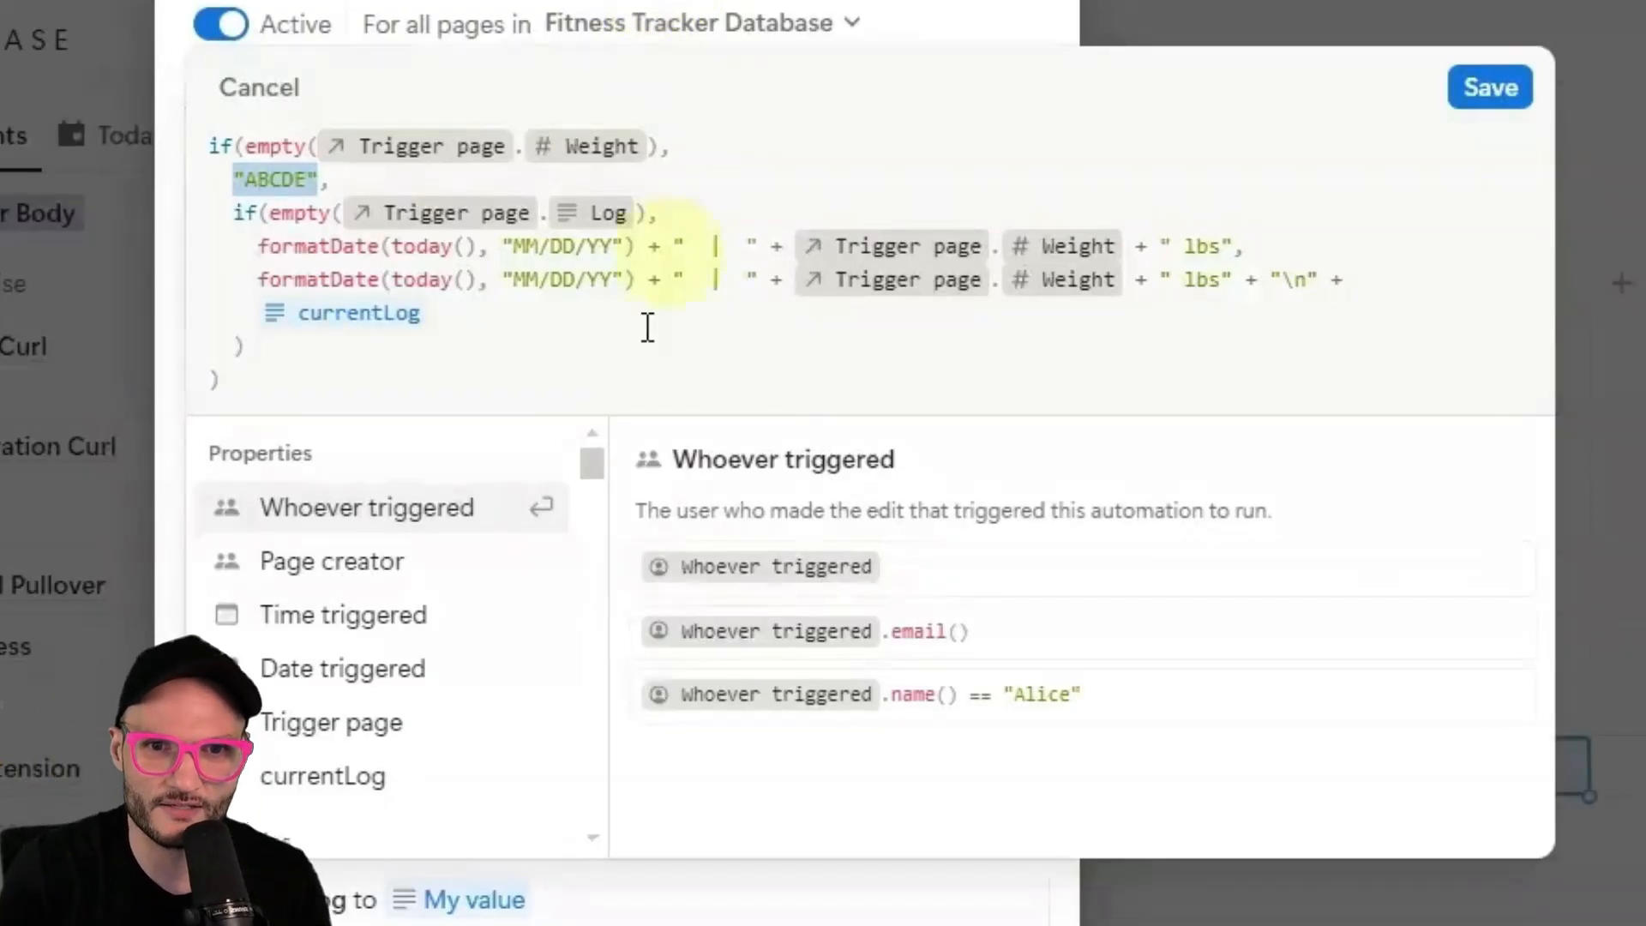
left_click(364, 778)
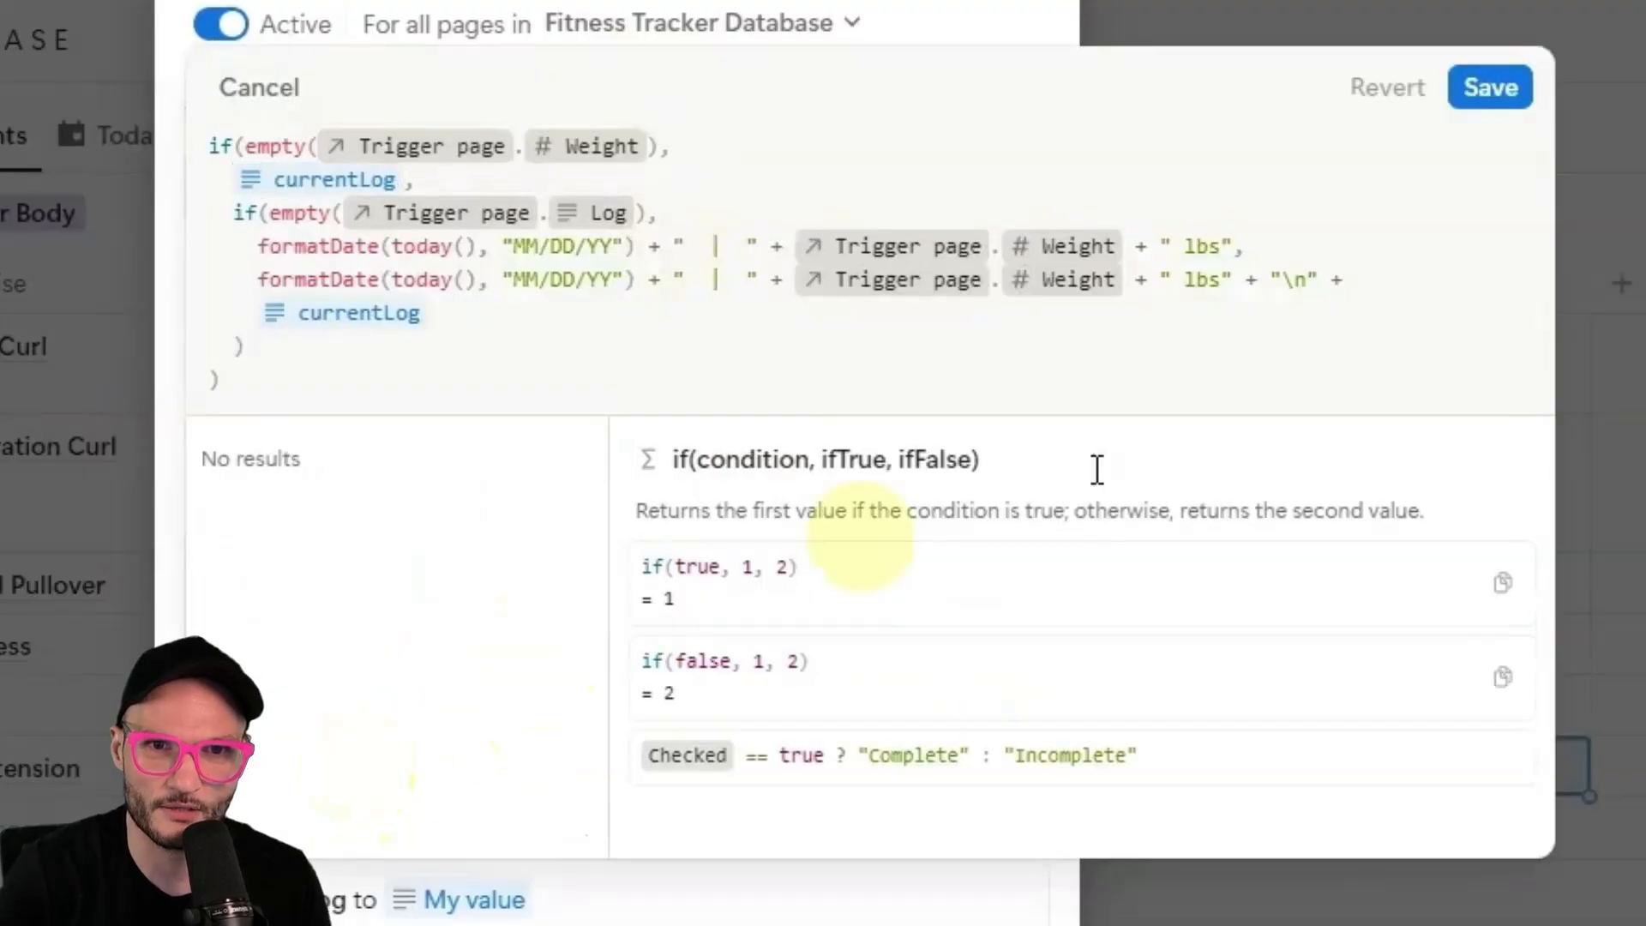
left_click(1475, 93)
left_click(1470, 100)
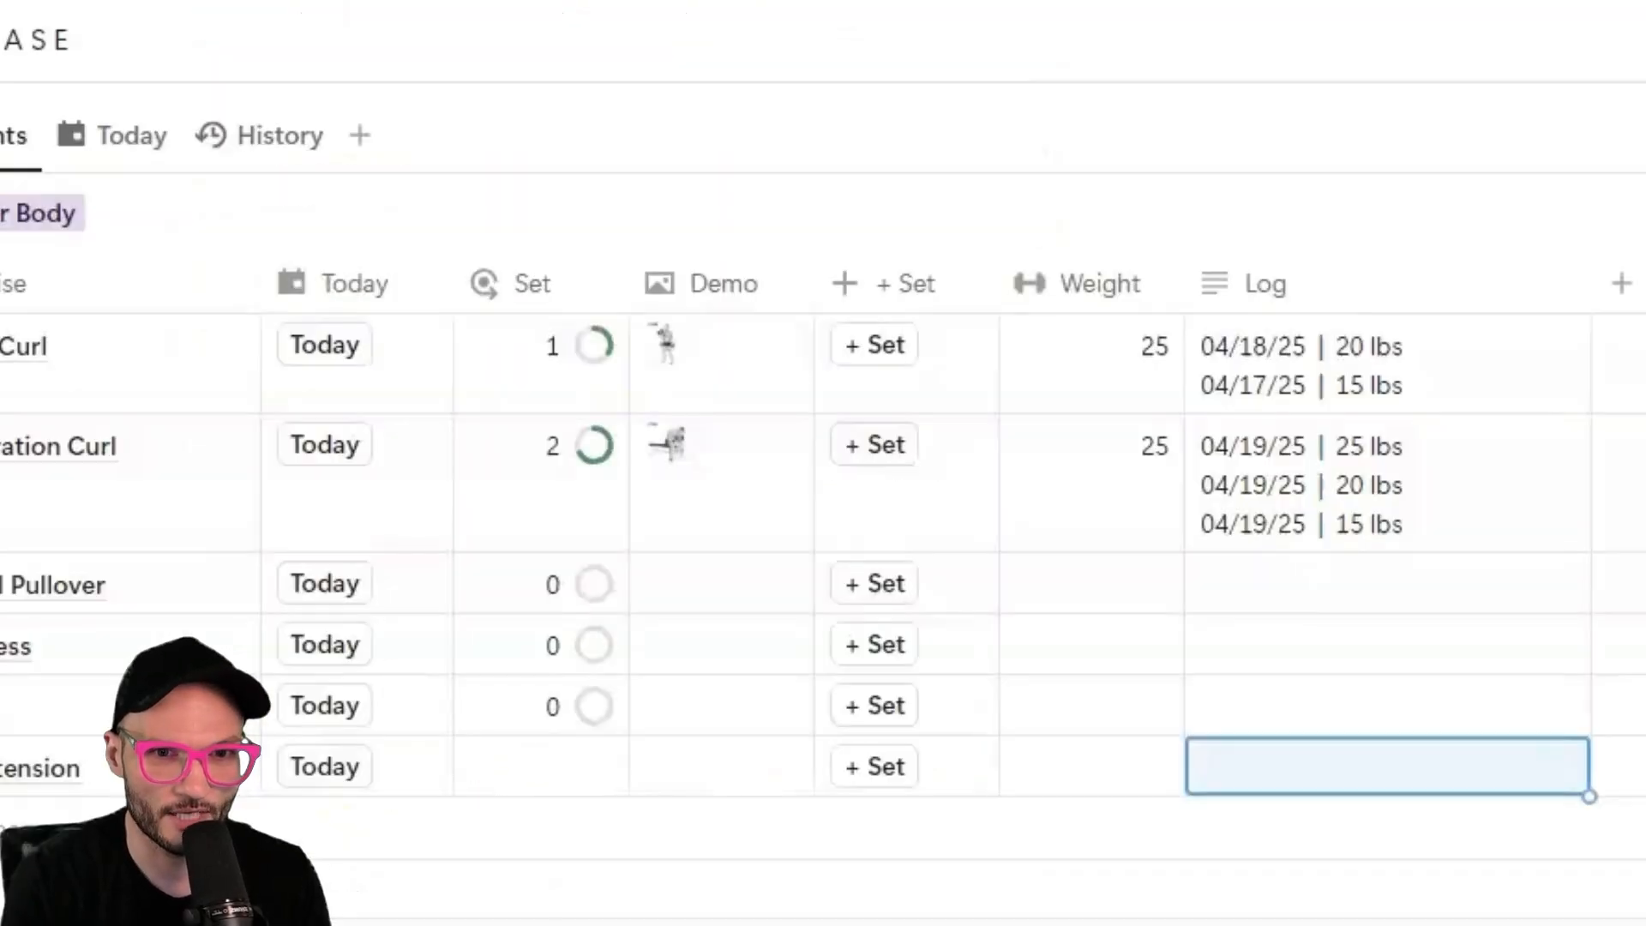
Clear the Weight of Concentration Curl to test the empty-weight condition, and enter 30 as its Weight.
left_click(1125, 506)
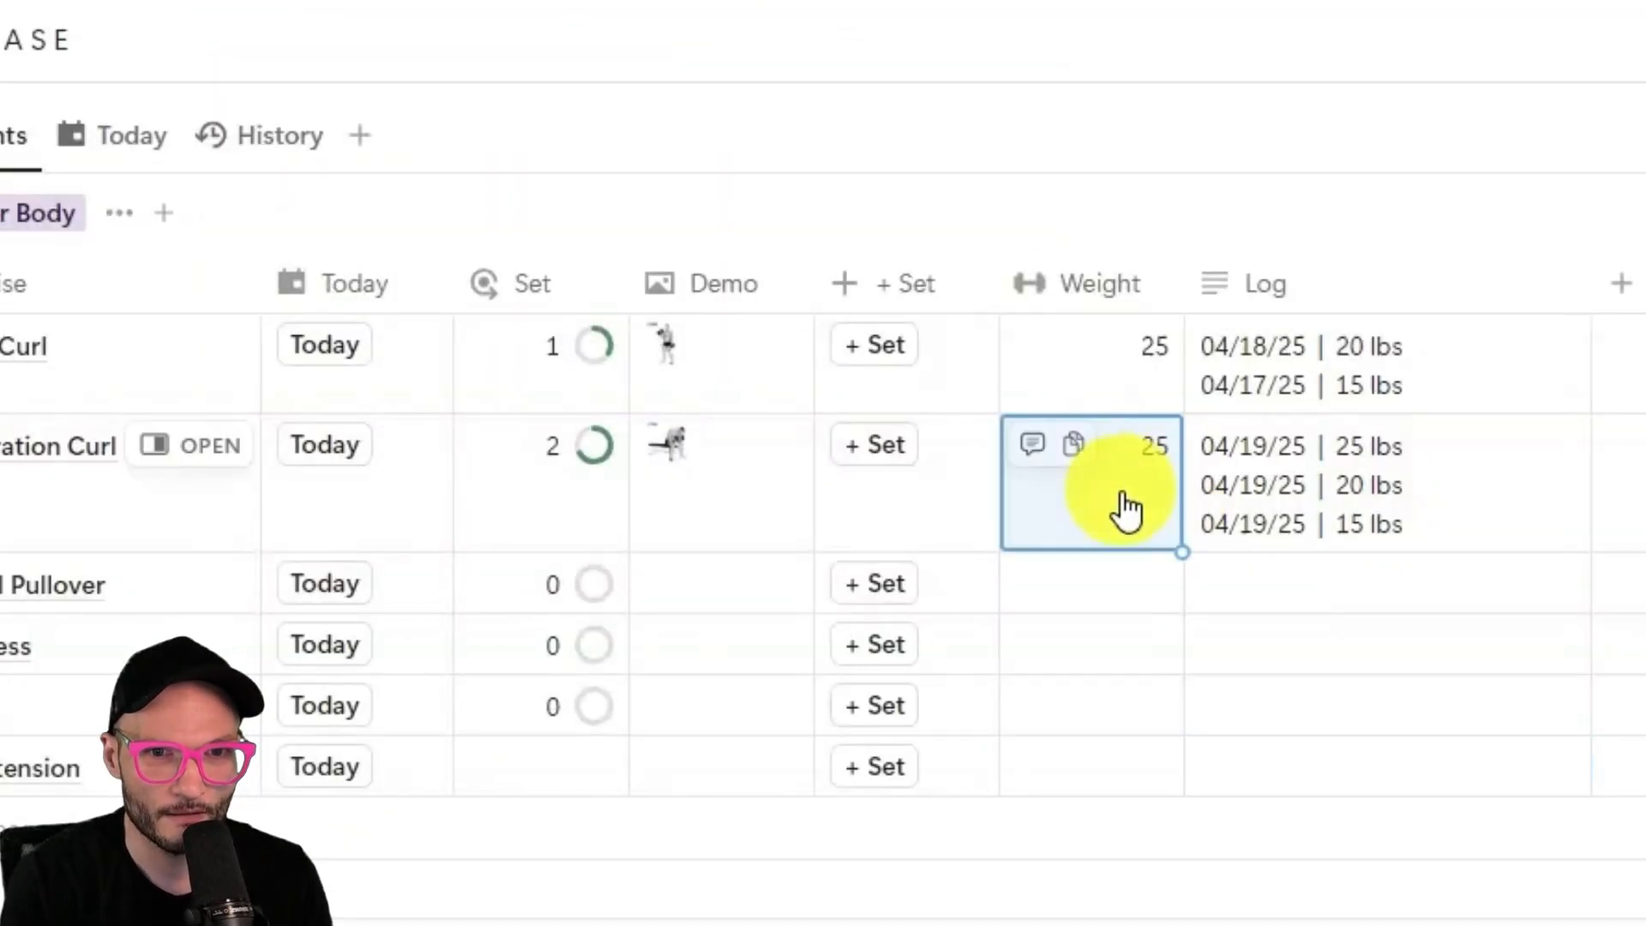
key("BackSpace")
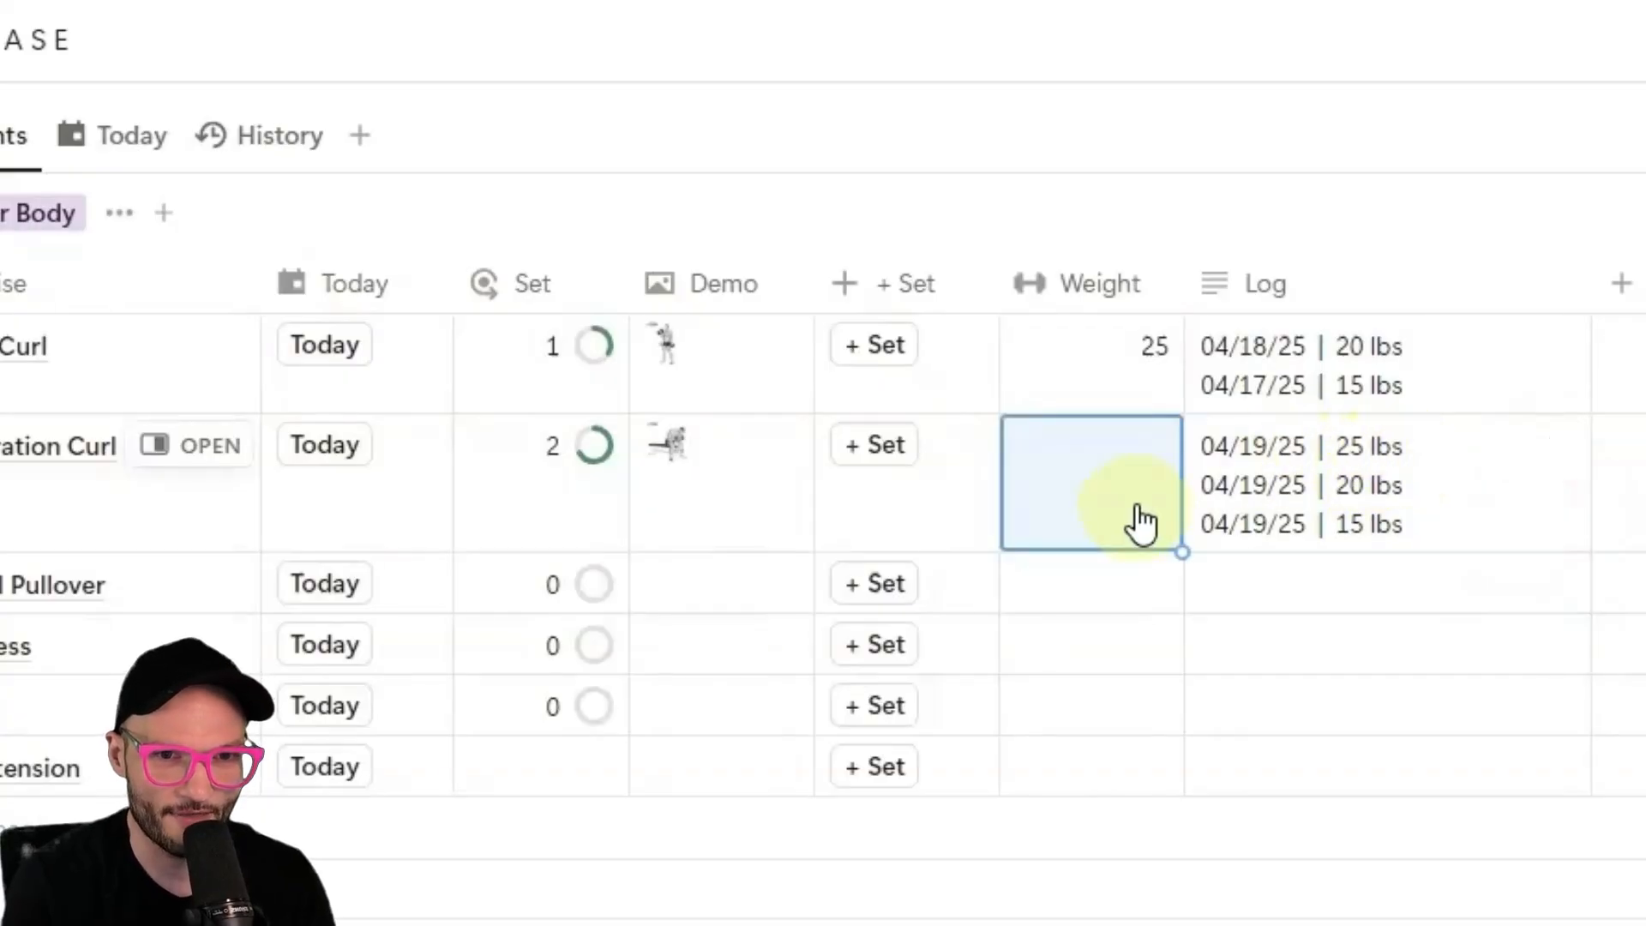
type("30")
key("Return")
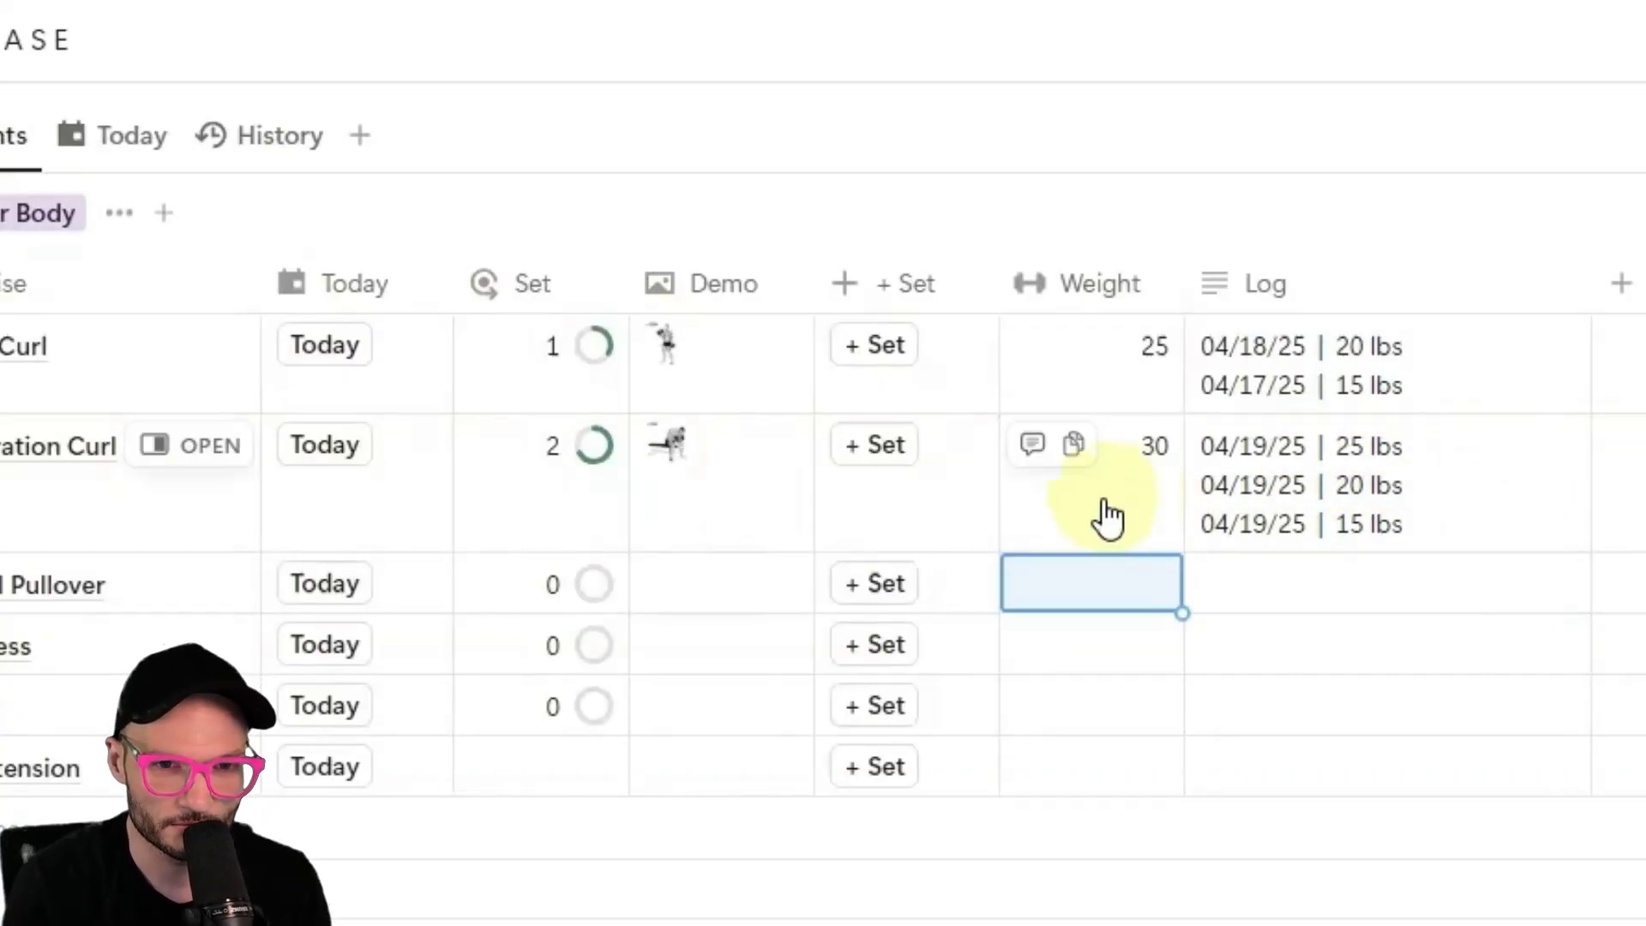